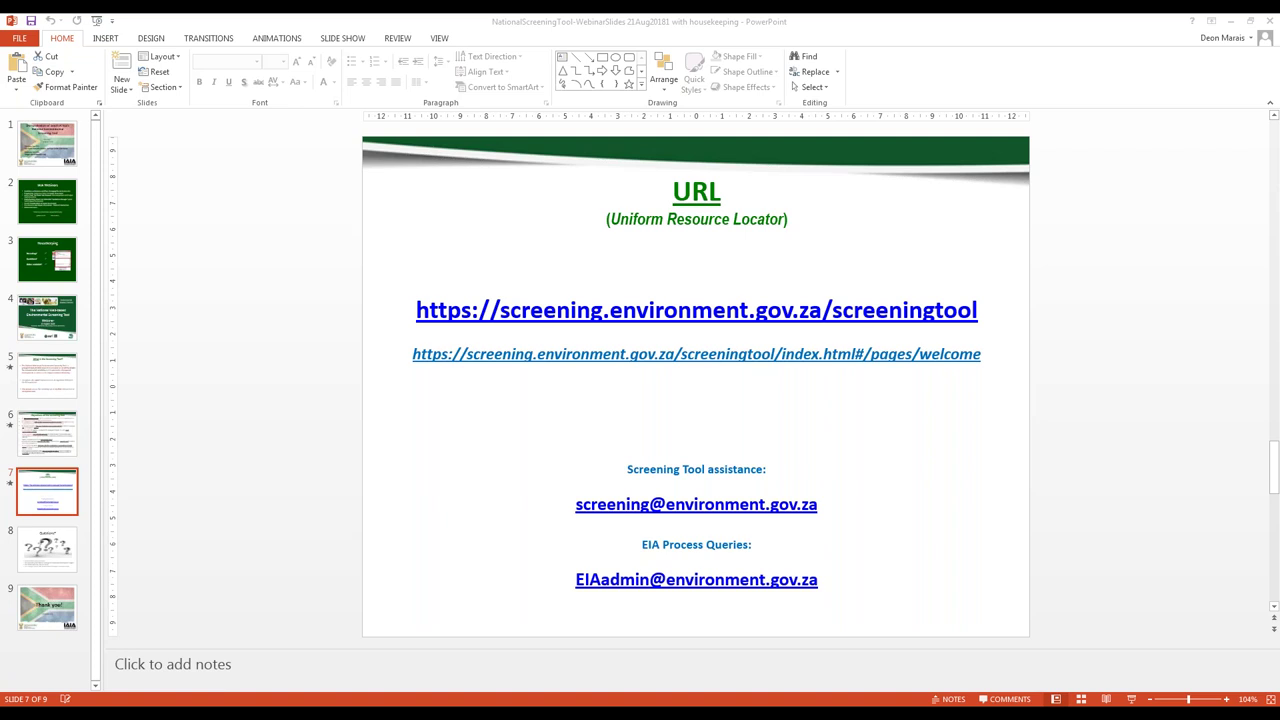
Bring the Screening Tool Chrome window in front of PowerPoint and drag it up to fill the screen.
key(alt+Tab)
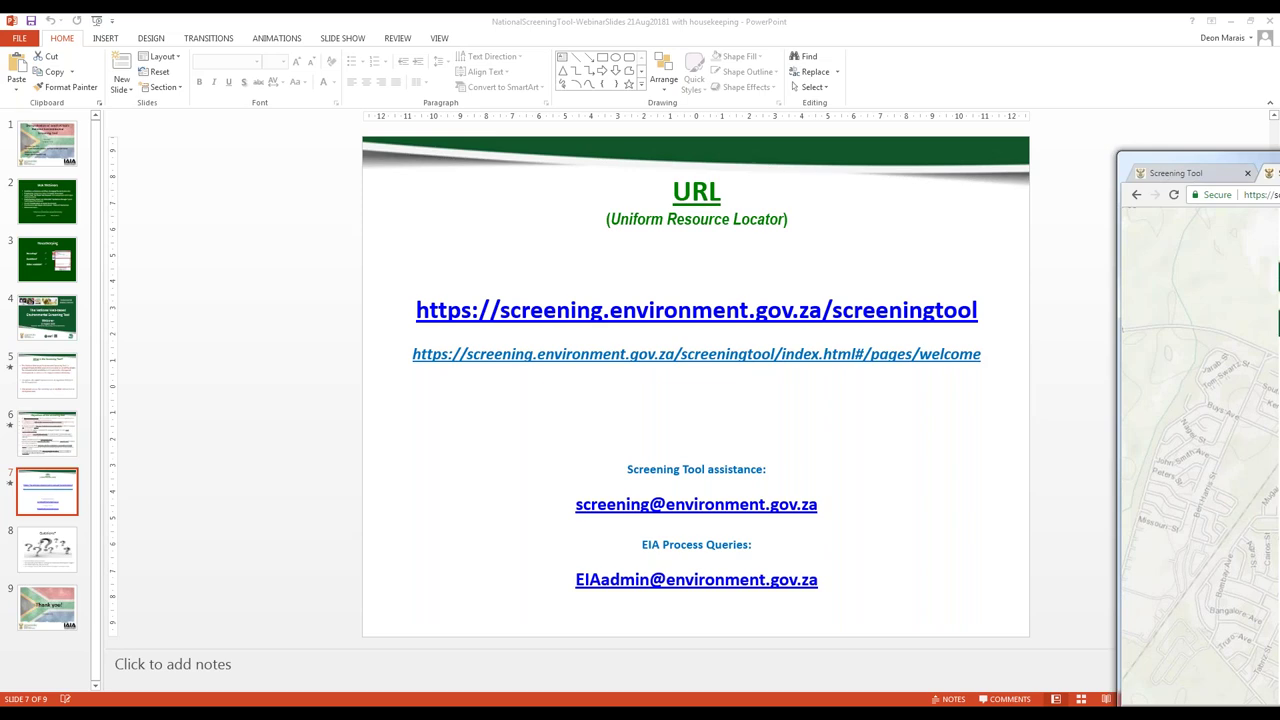
drag(1279, 164, 1080, 195)
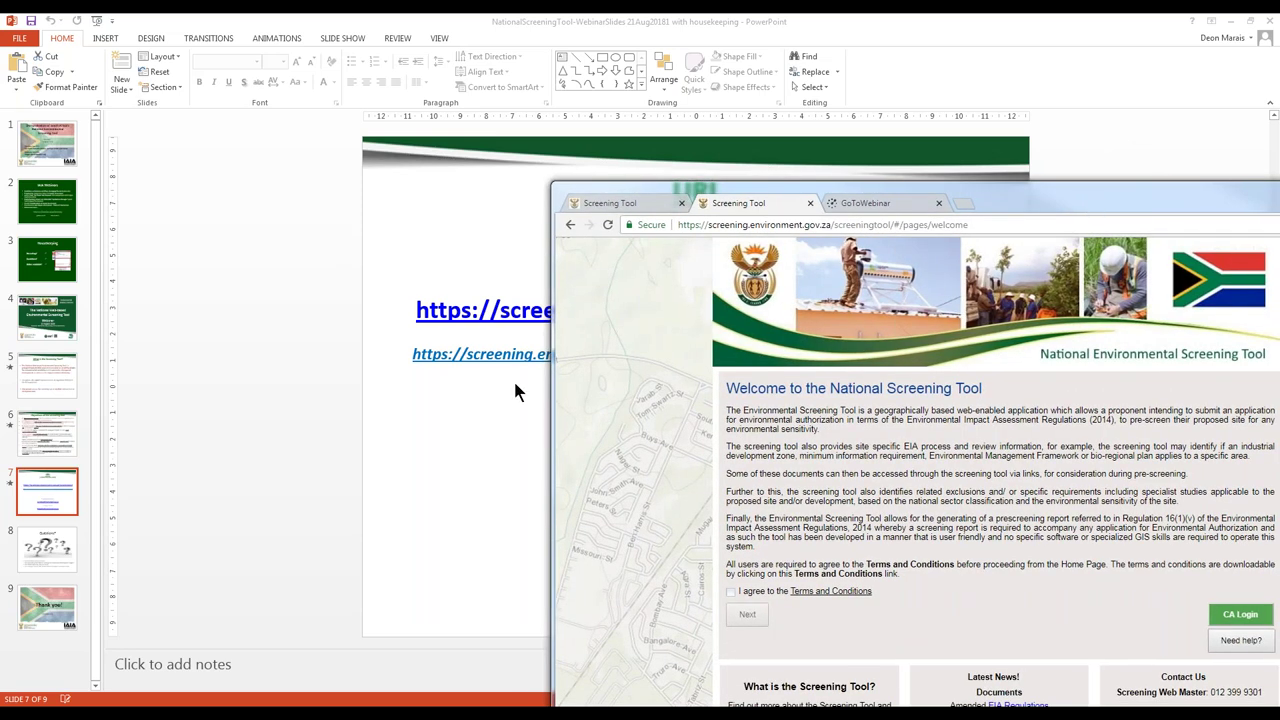
drag(907, 188, 880, 323)
drag(568, 288, 558, 2)
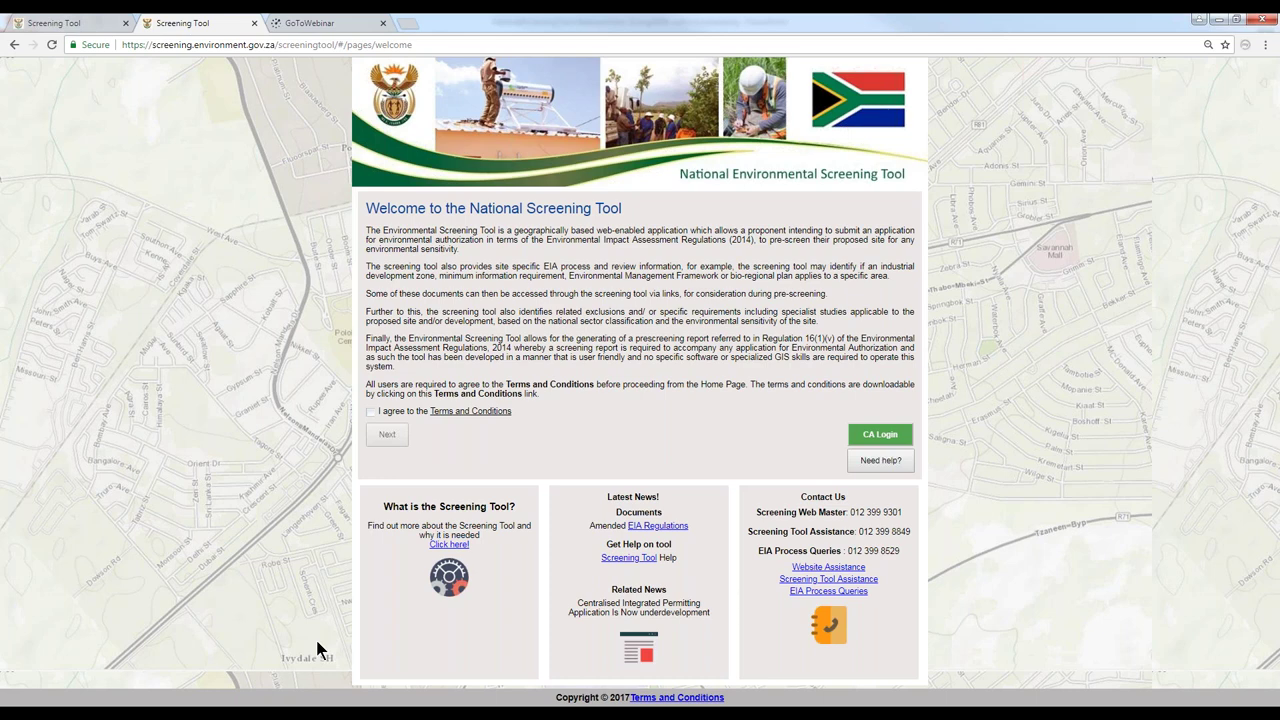
Switch the display projection mode from Extend to Duplicate using Win+P.
key(super+p)
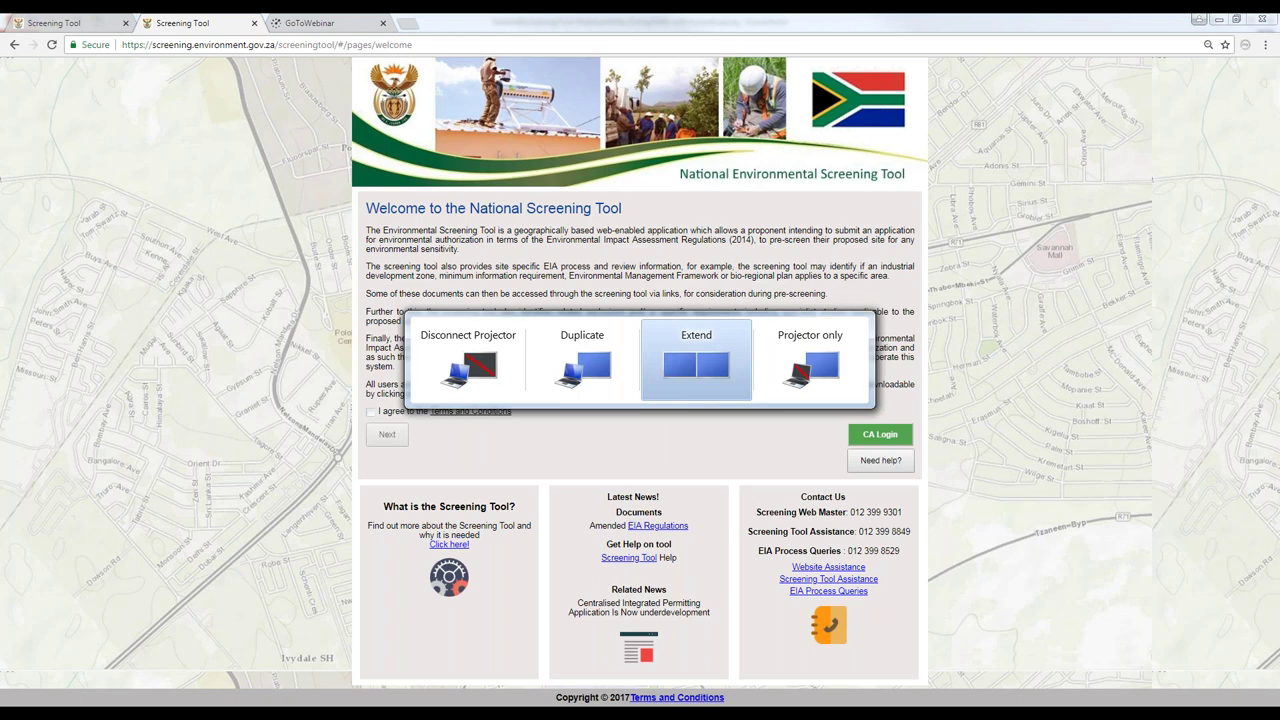
key(Left)
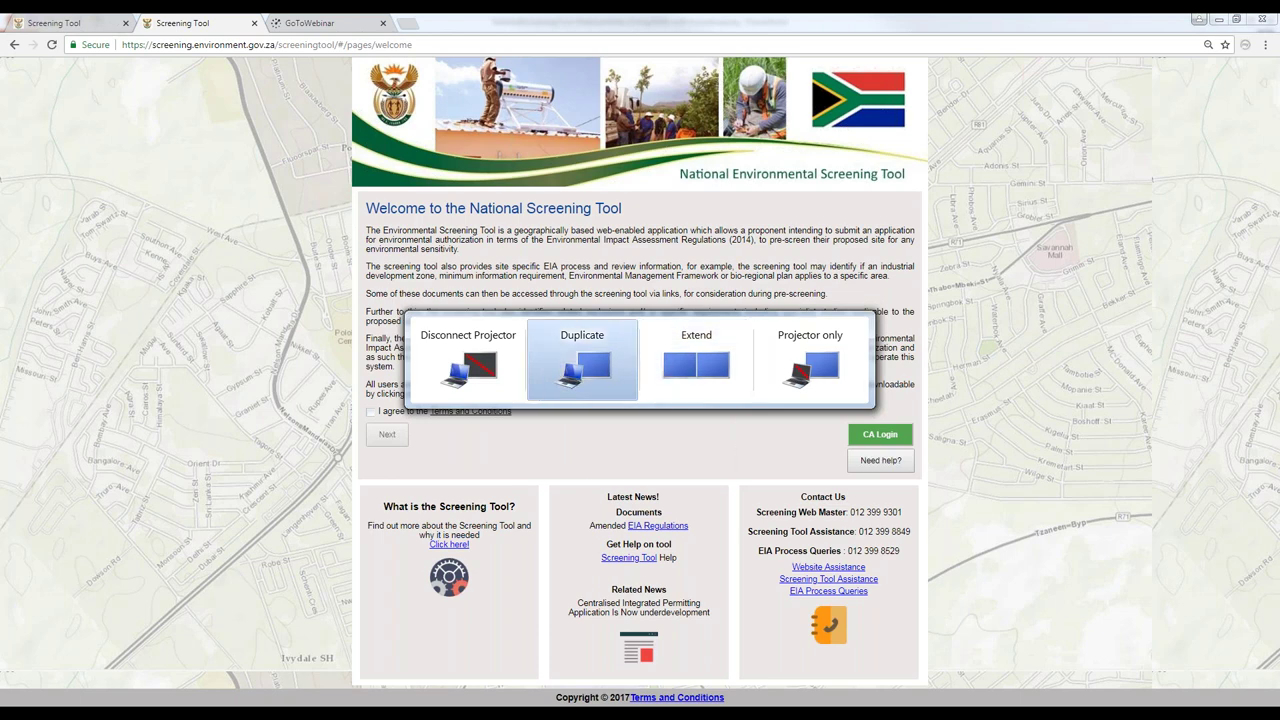
click(563, 372)
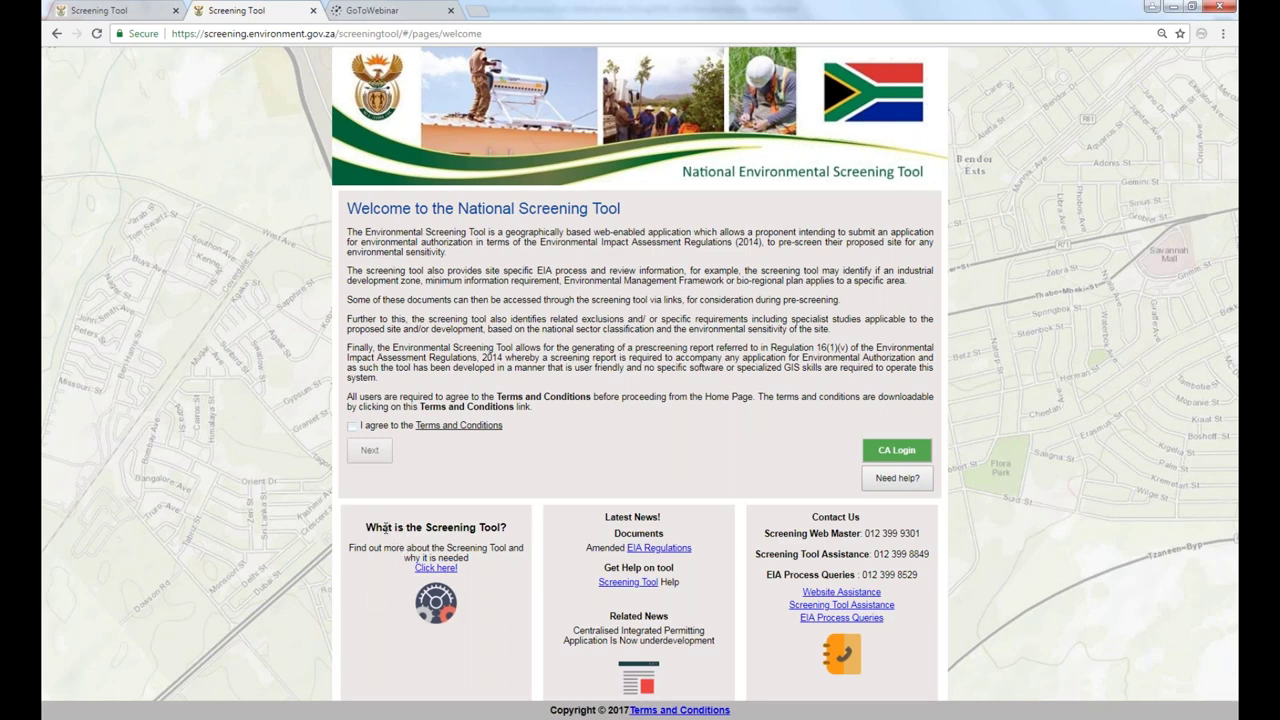
click(437, 570)
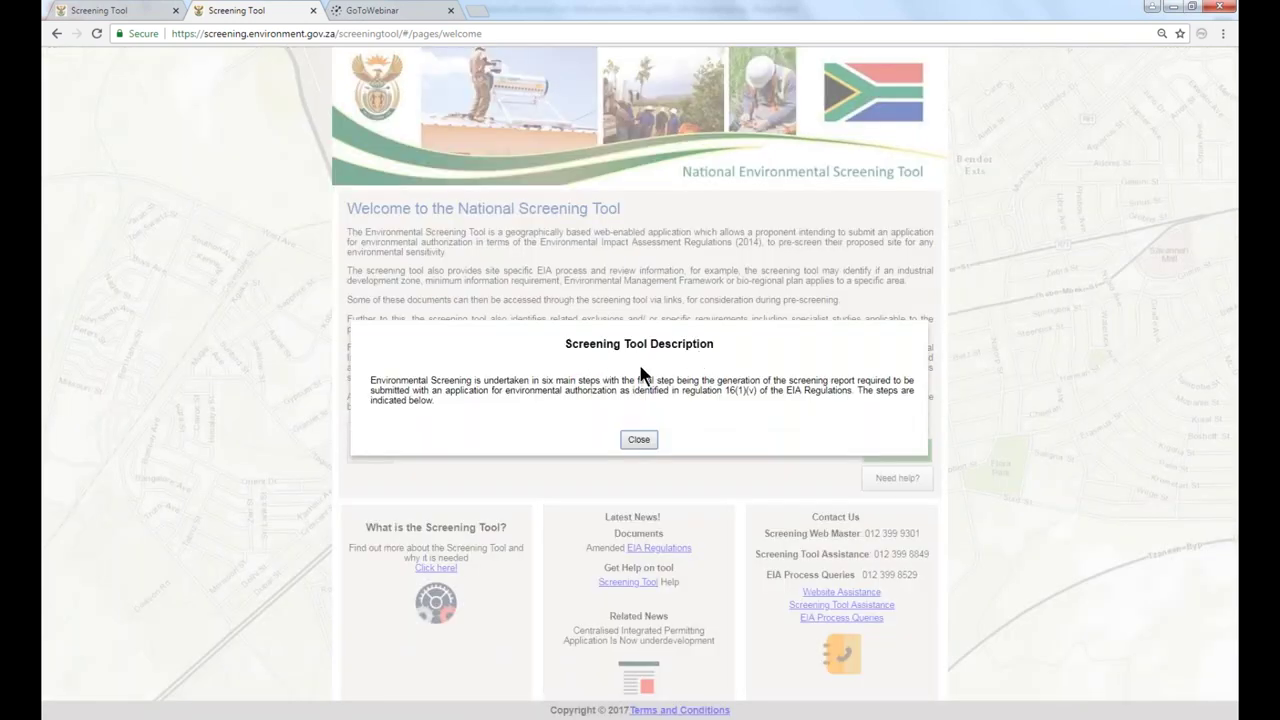
click(639, 440)
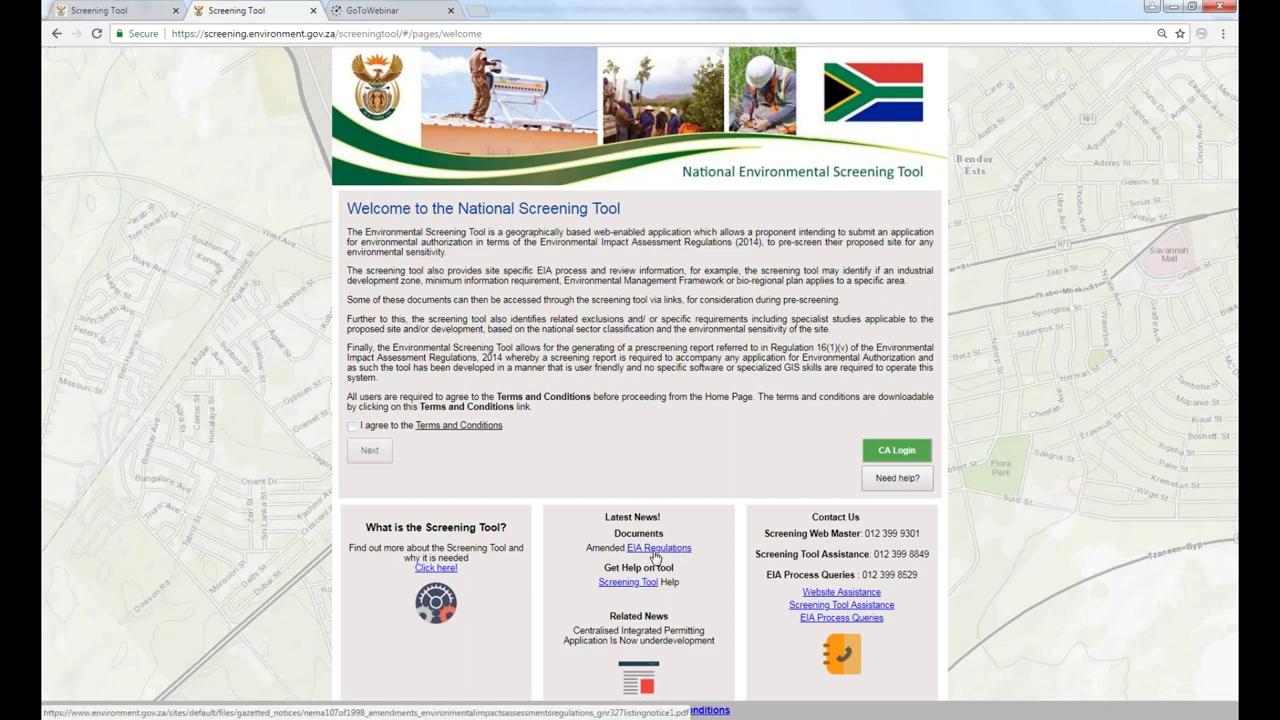
Open the amended EIA Regulations PDF and scroll down to page 10.
click(656, 553)
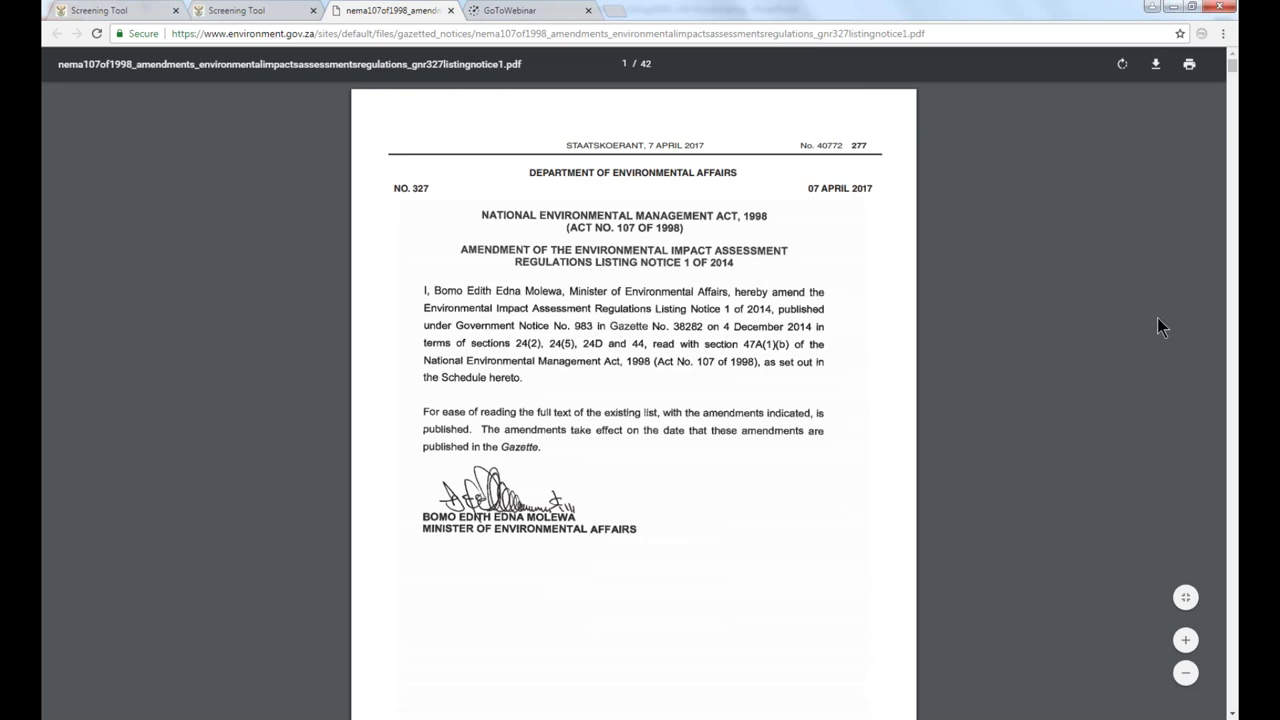
scroll(1230, 335, down, 1)
scroll(1233, 338, down, 6)
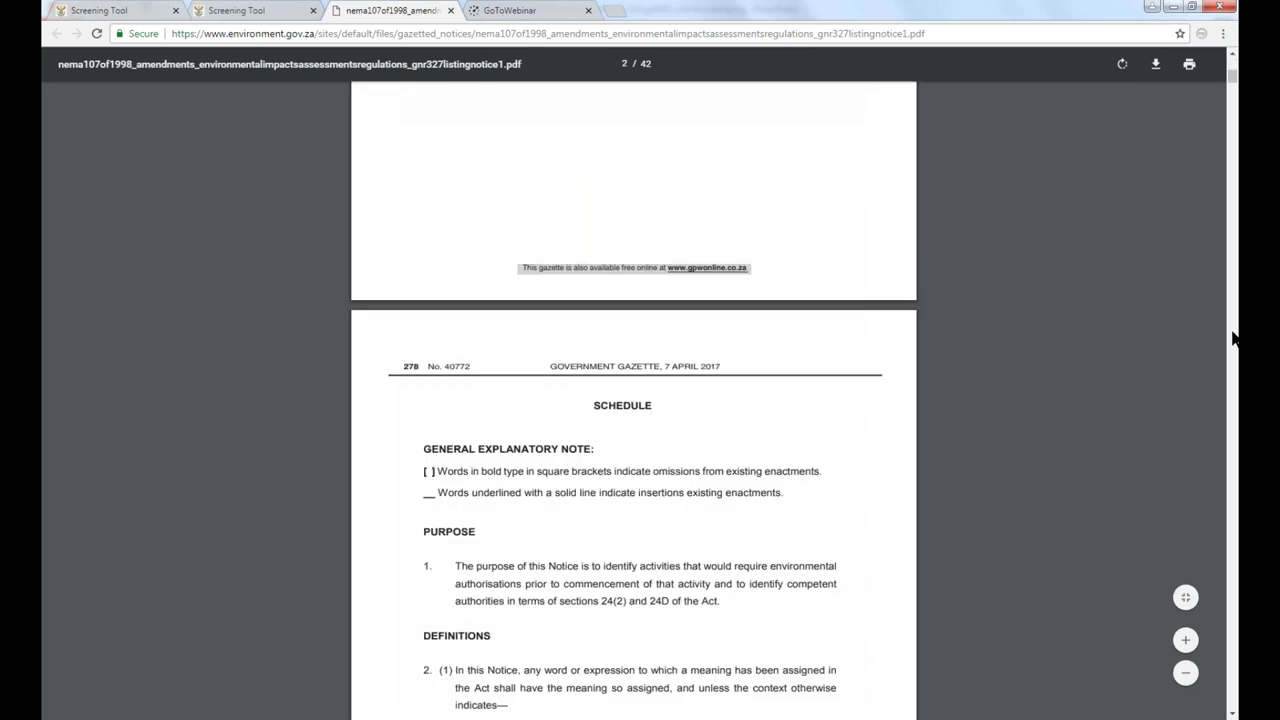
scroll(1233, 338, down, 15)
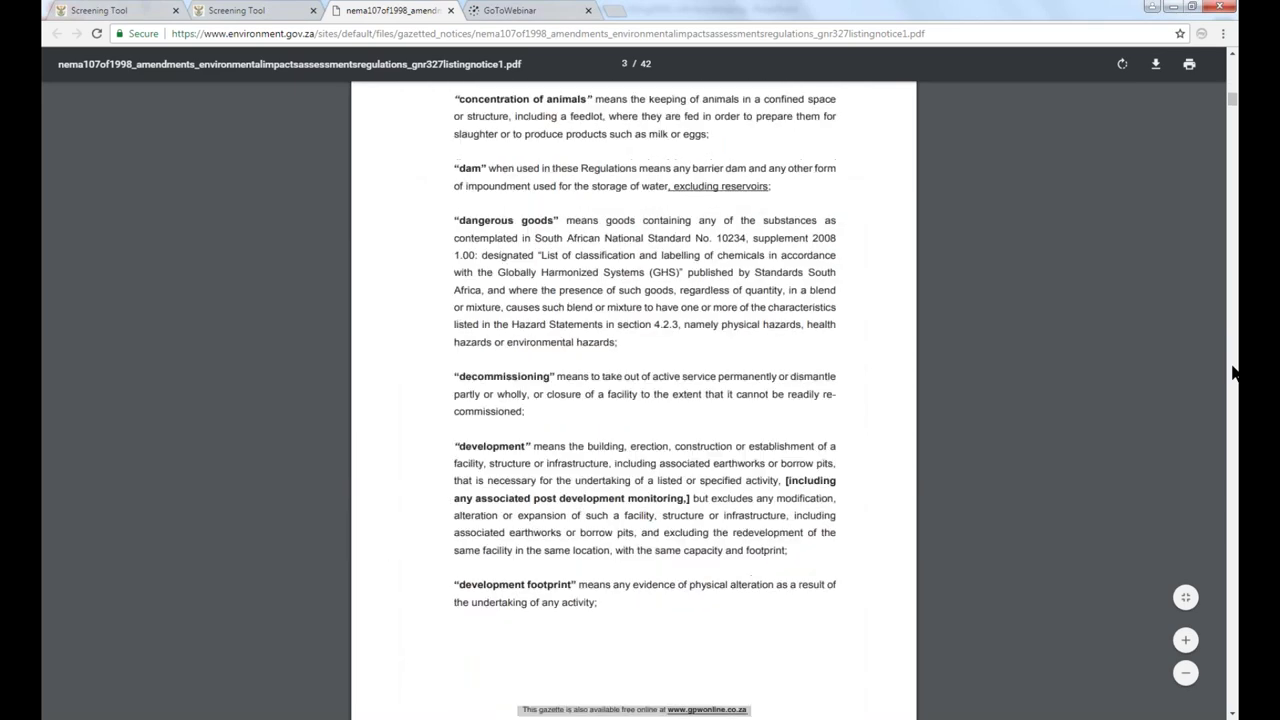
scroll(1233, 383, down, 20)
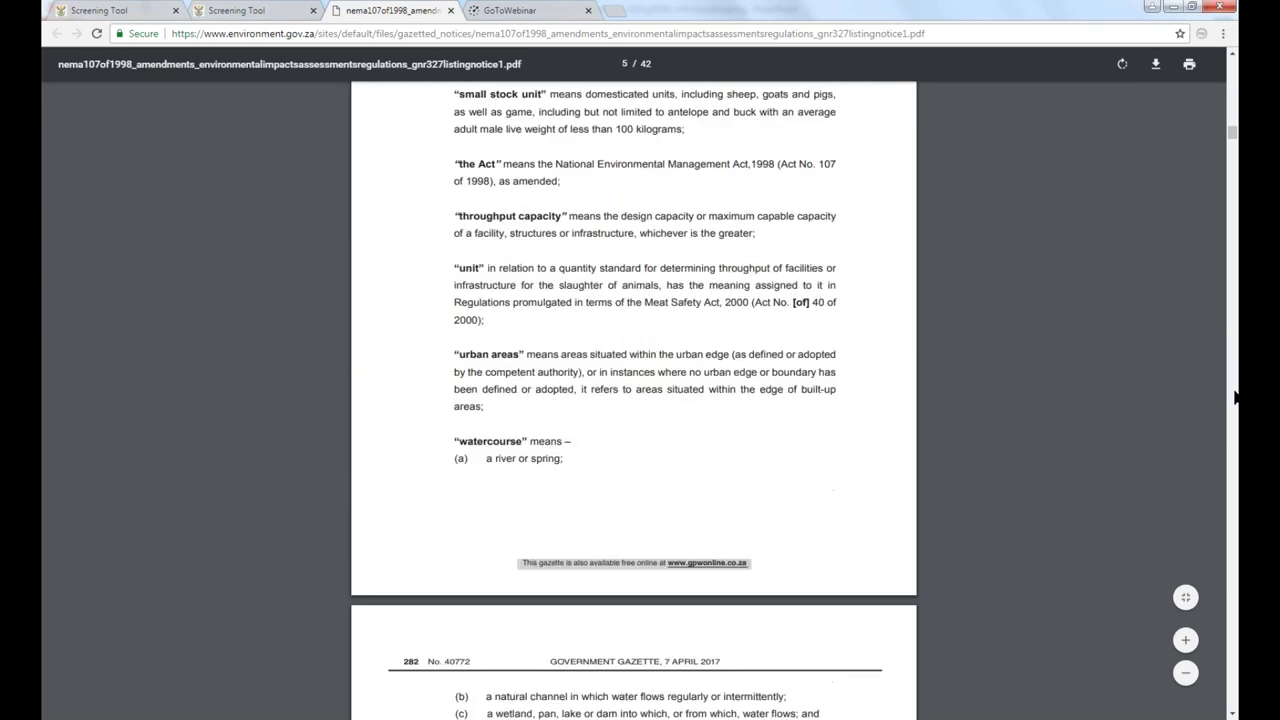
scroll(1236, 406, down, 15)
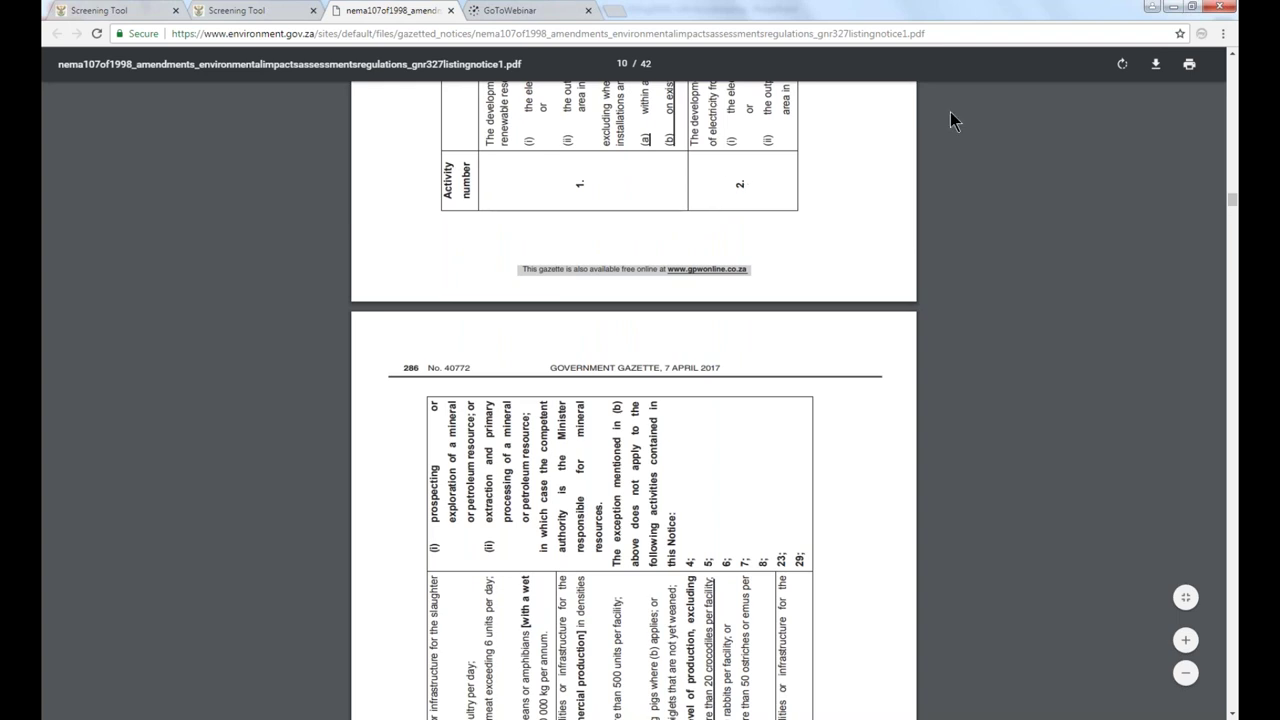
Rotate the PDF pages clockwise and zoom in two steps to read the activities table.
click(1122, 65)
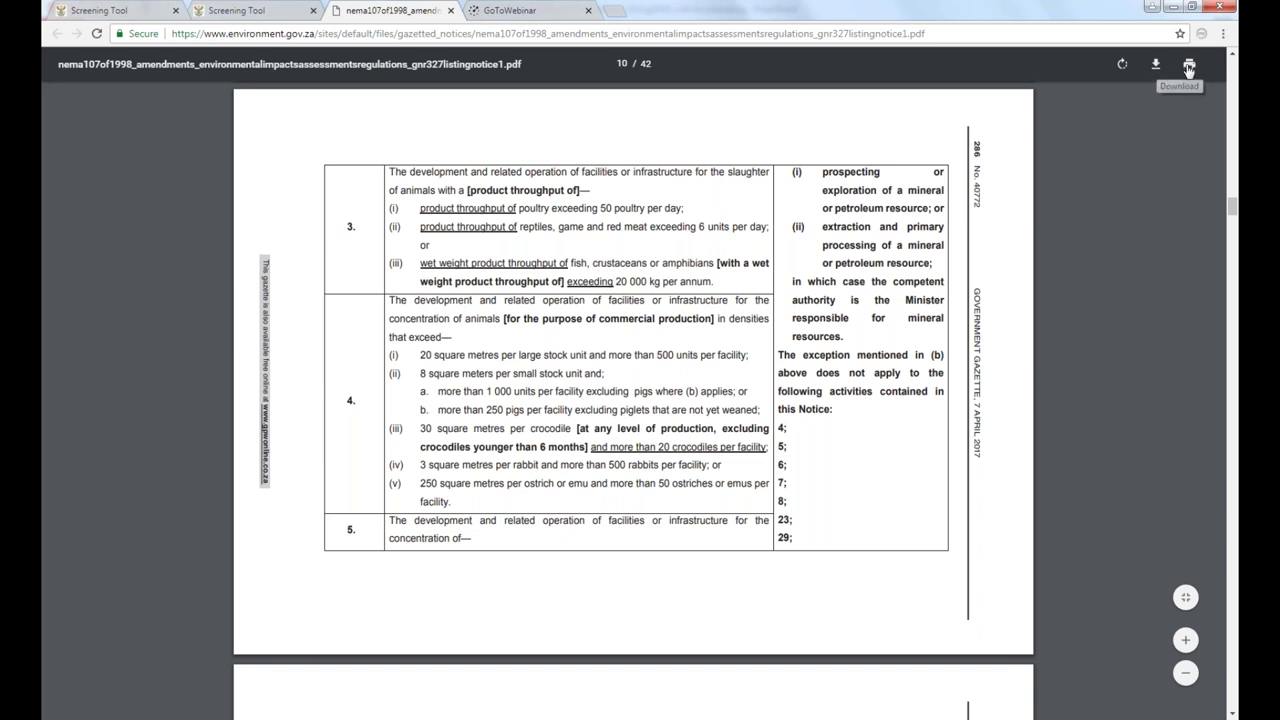
click(1186, 644)
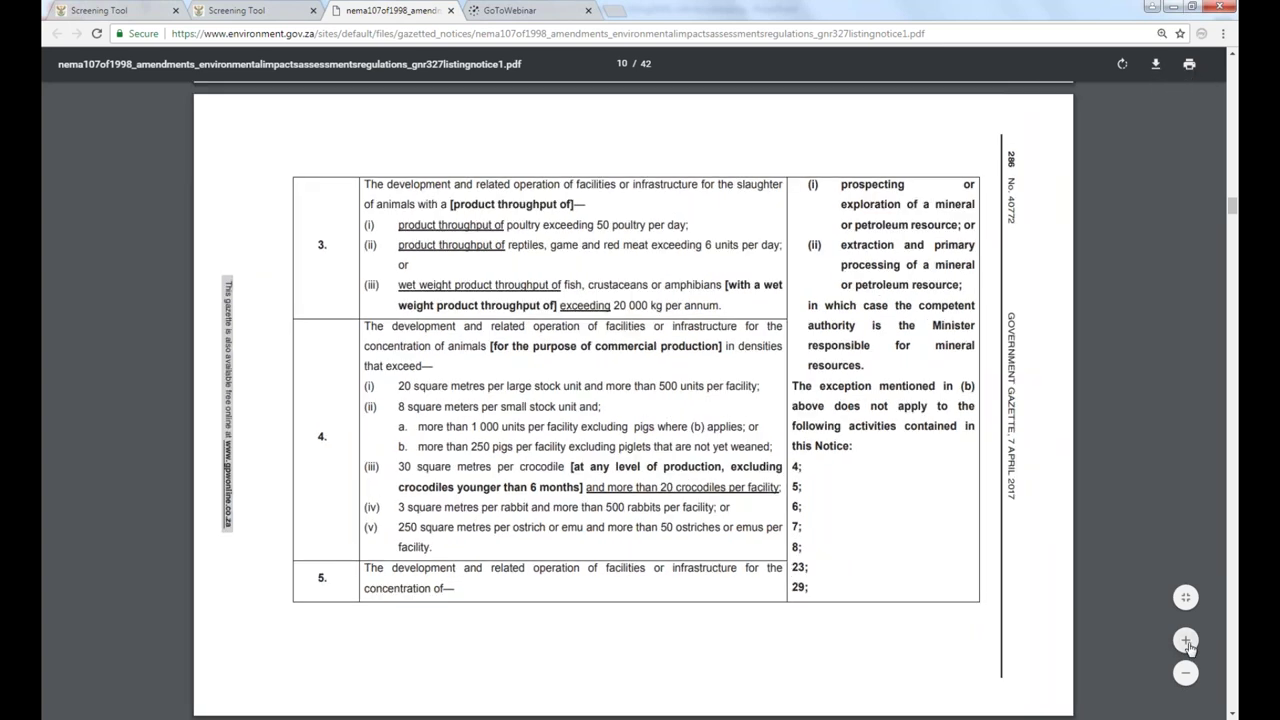
click(1186, 643)
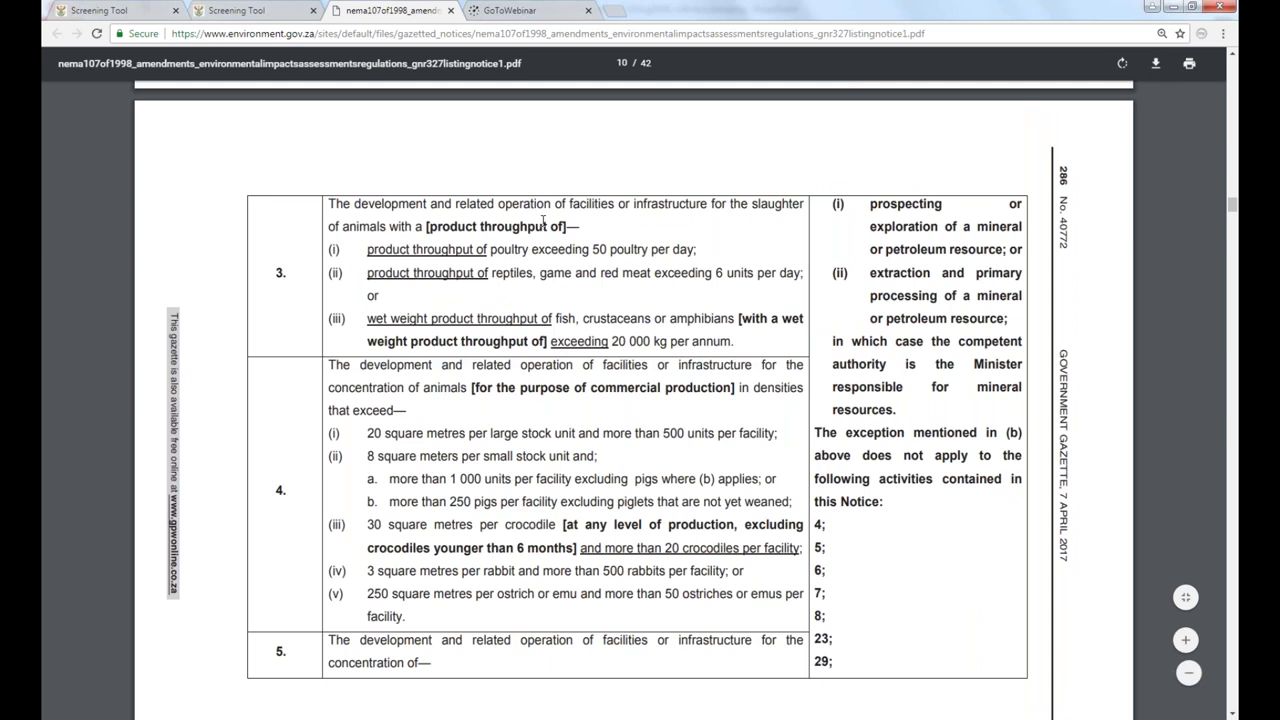
mouse_move(505, 82)
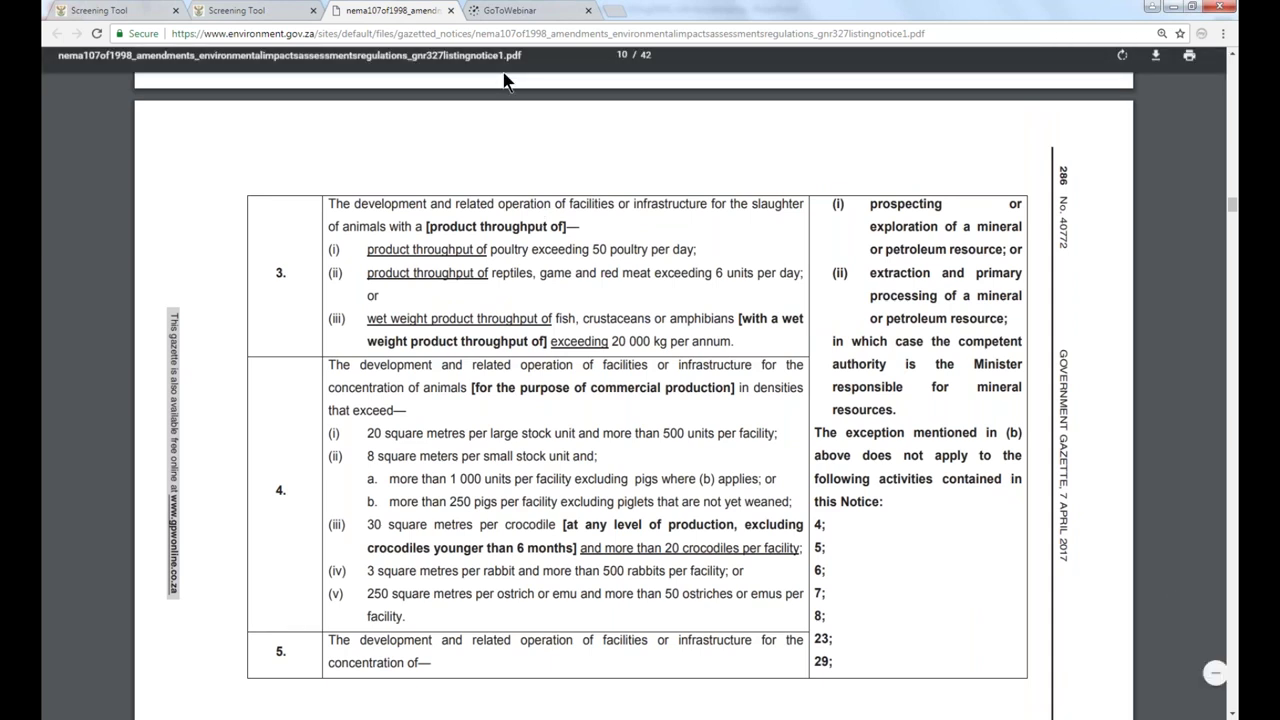
Close the regulations PDF, open Screening Tool Help, and expand the About Help and Steps topics.
click(451, 11)
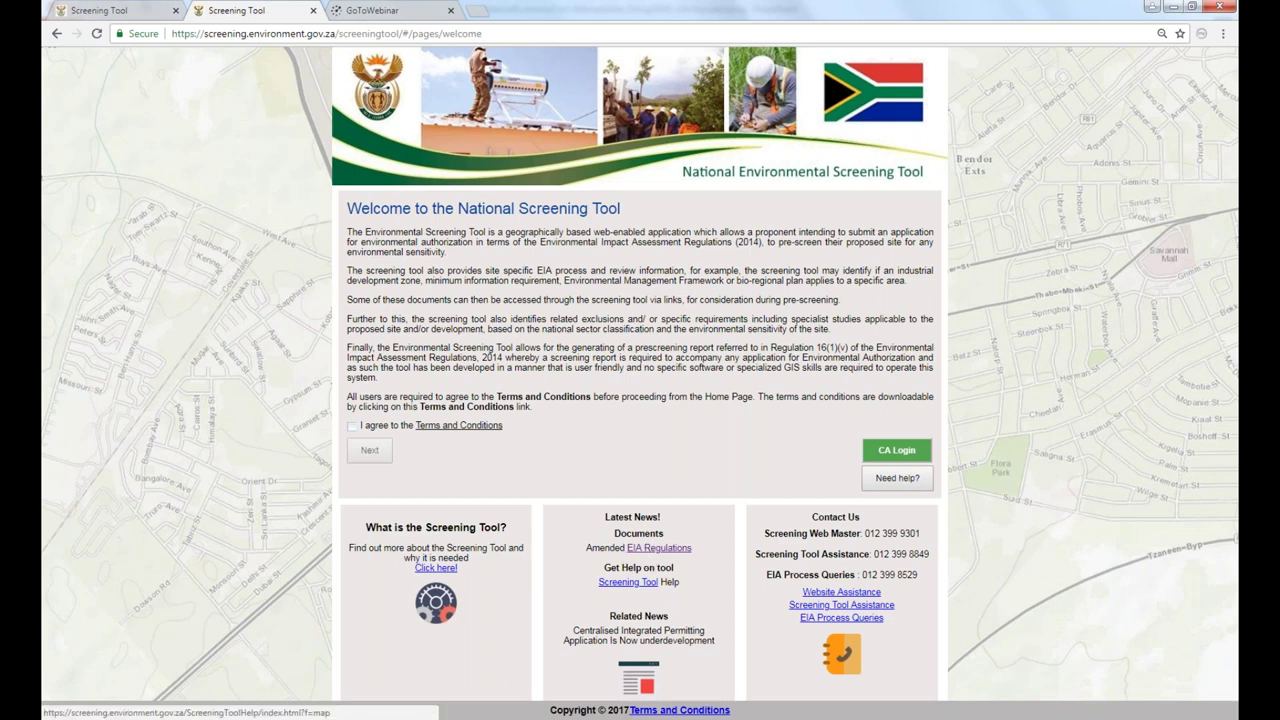
click(637, 584)
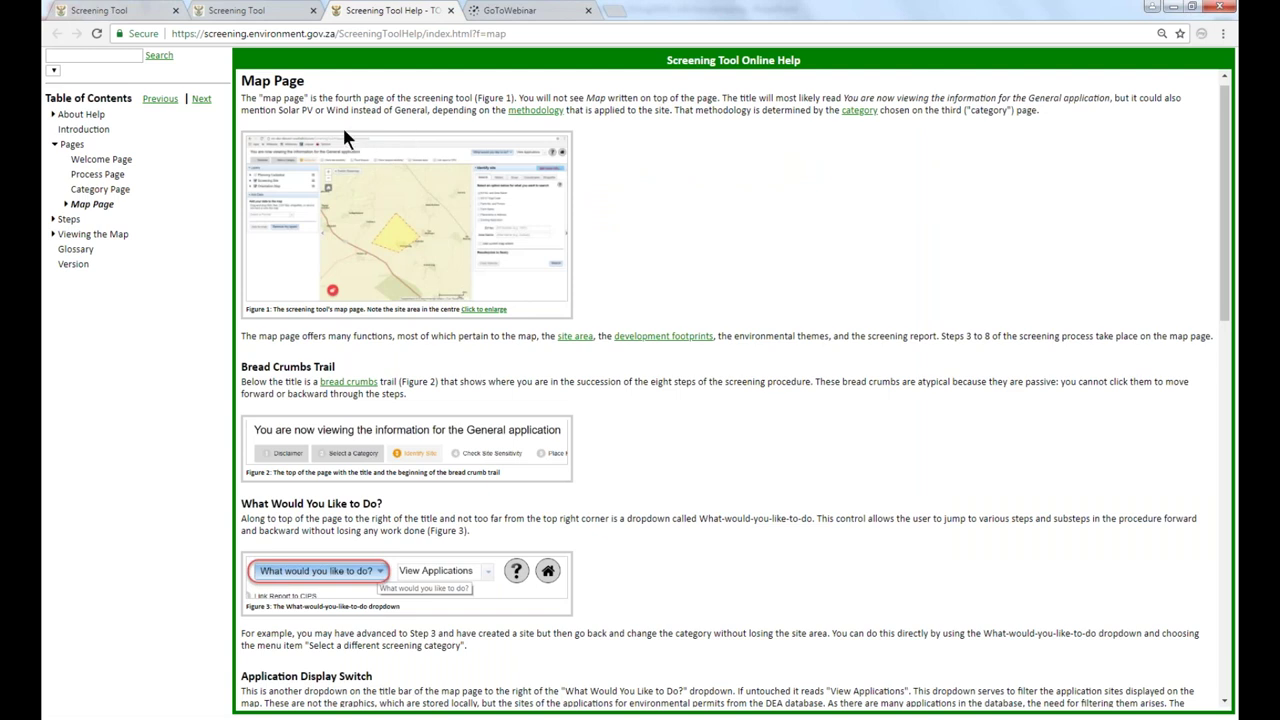
click(54, 115)
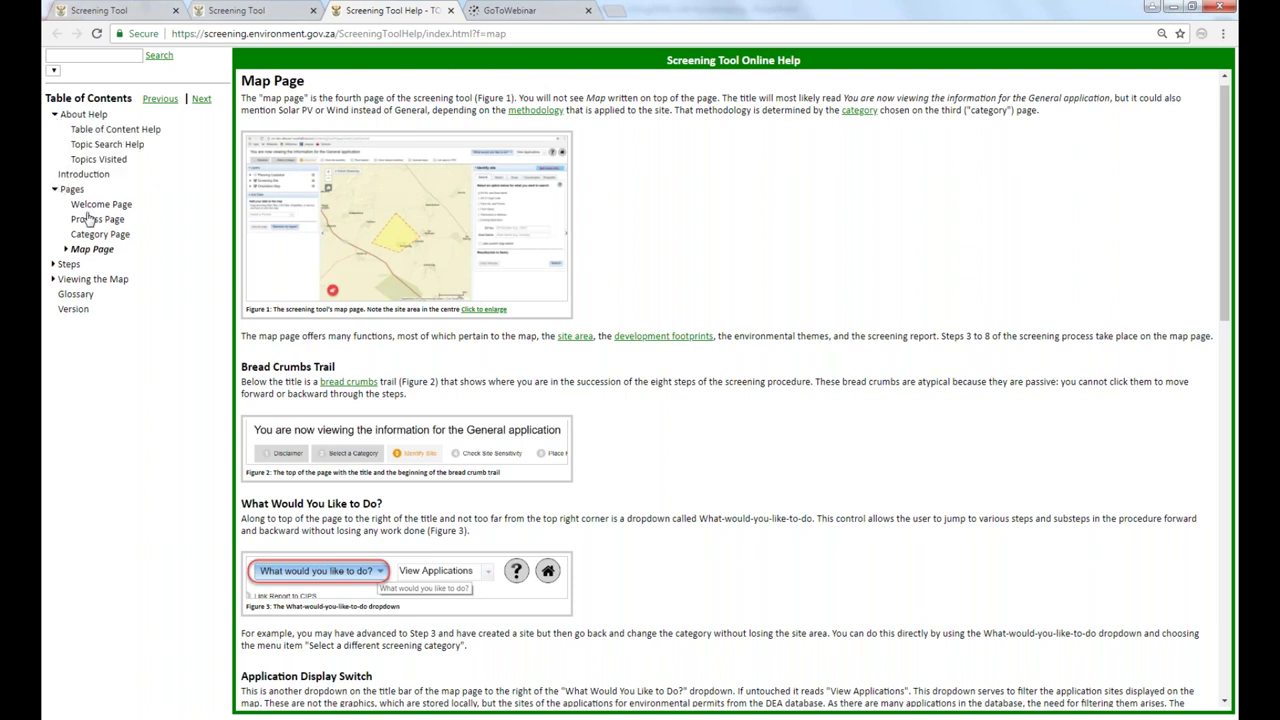
click(54, 265)
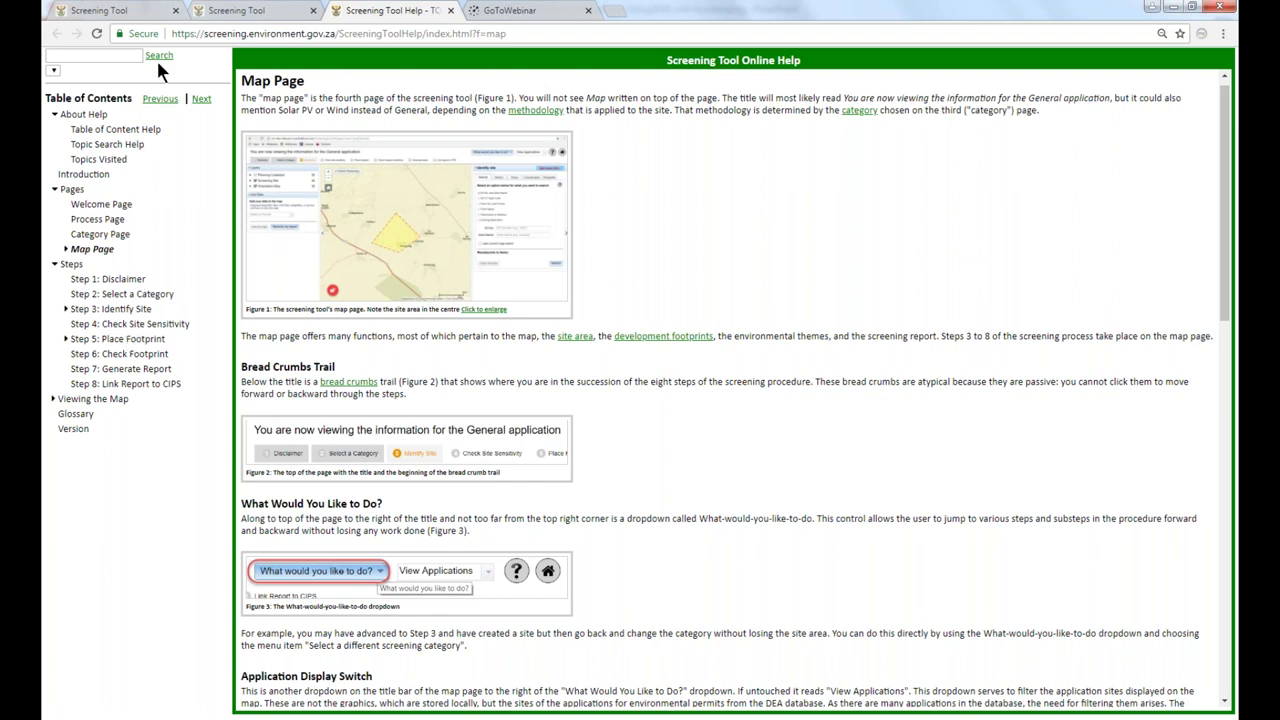
Close the help pages and start a new e-mail to the assistance contact, moving its window left.
click(451, 11)
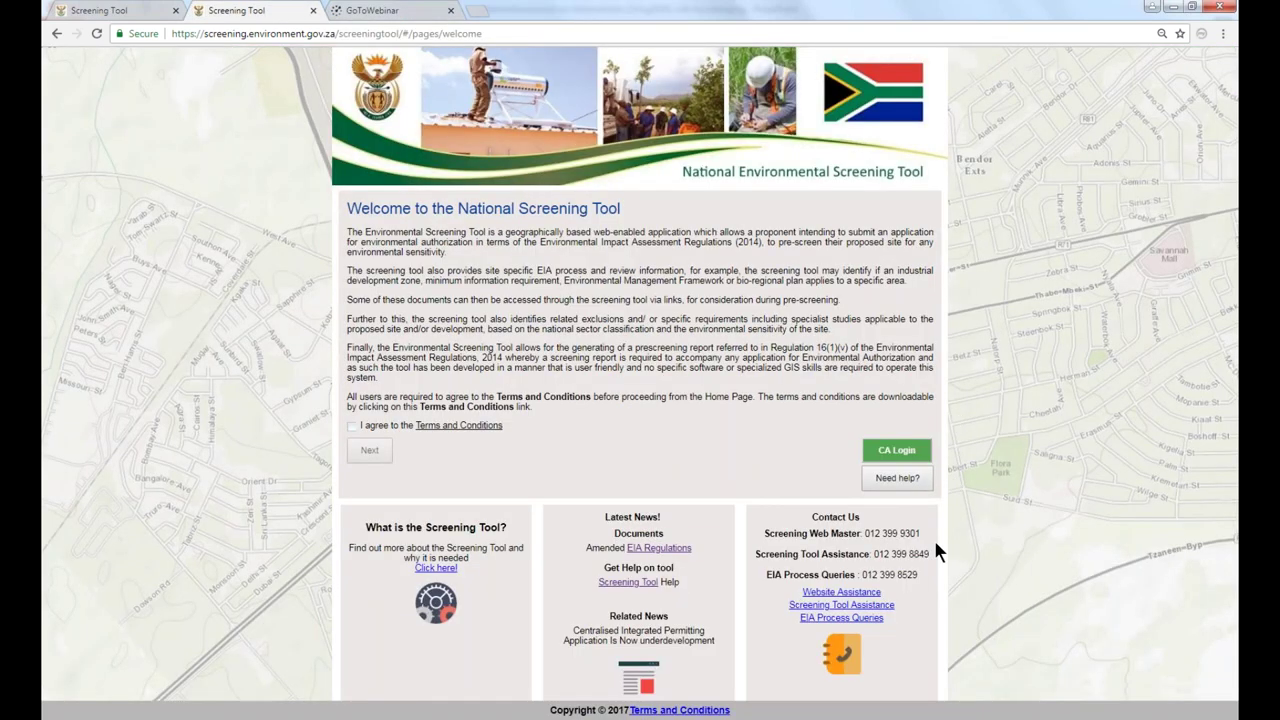
click(857, 594)
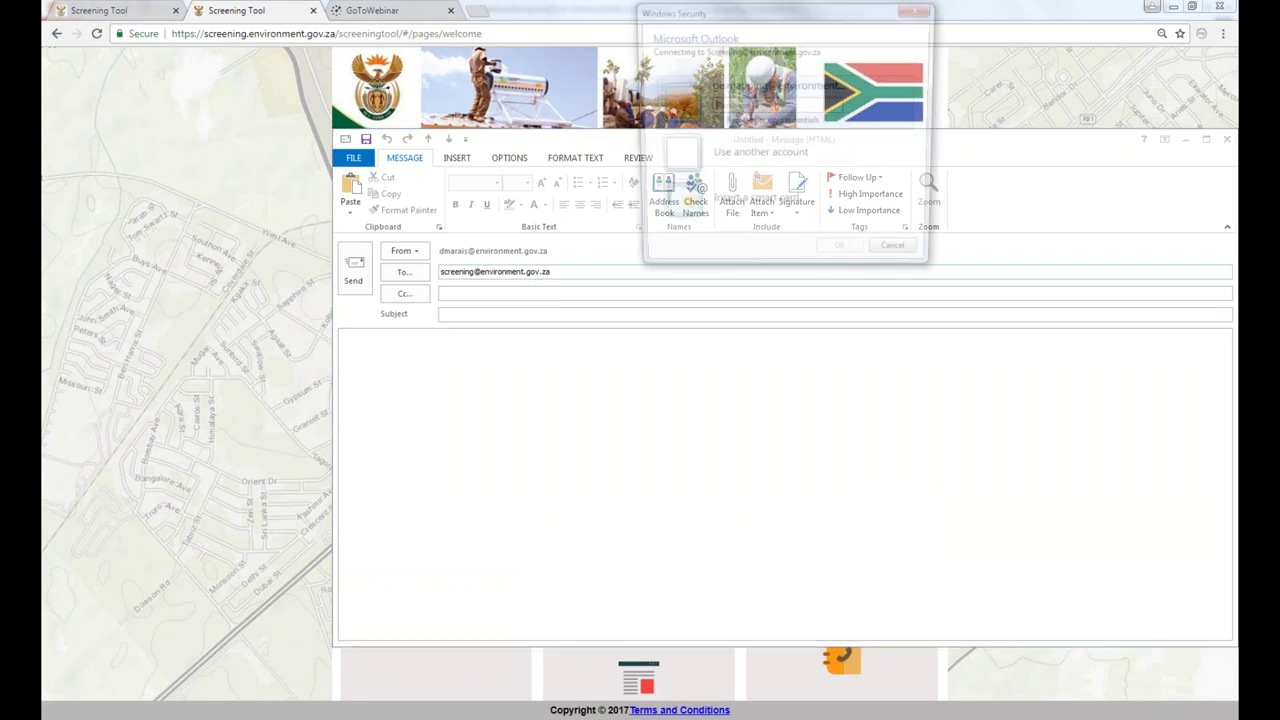
click(922, 9)
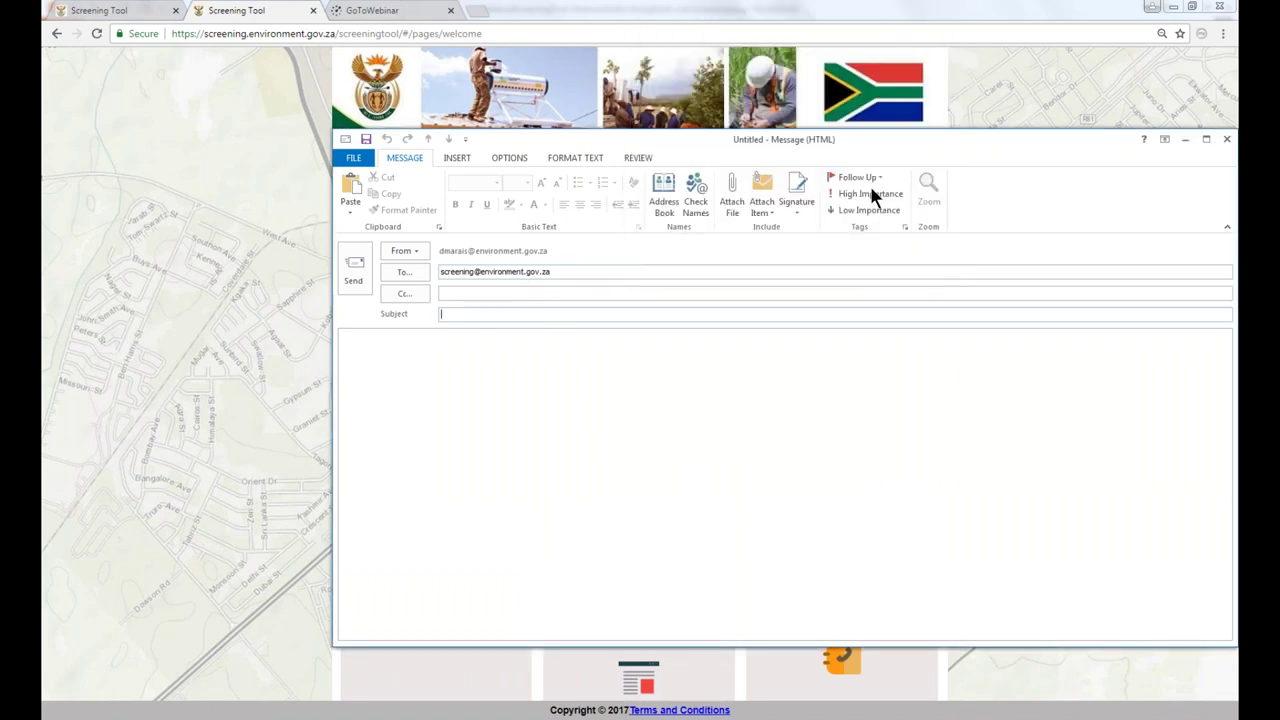
drag(886, 143, 688, 158)
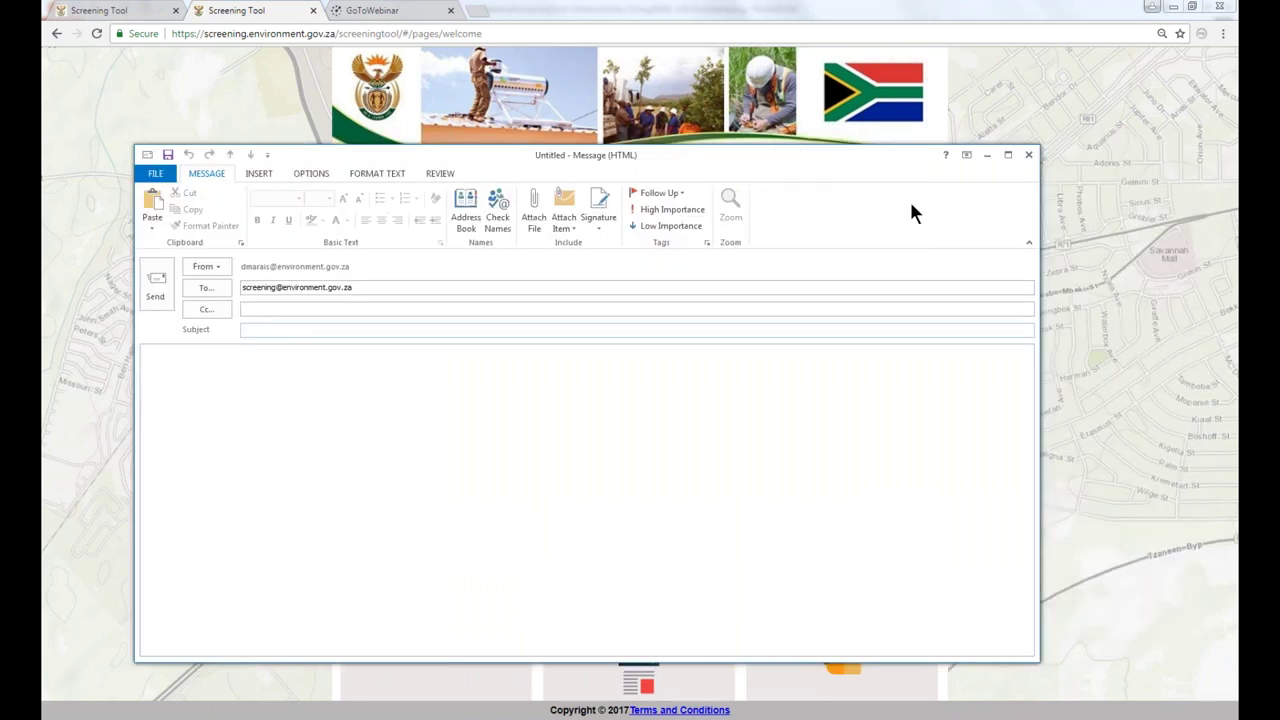
Close the unsent new message, choosing No to saving changes both times.
click(1028, 154)
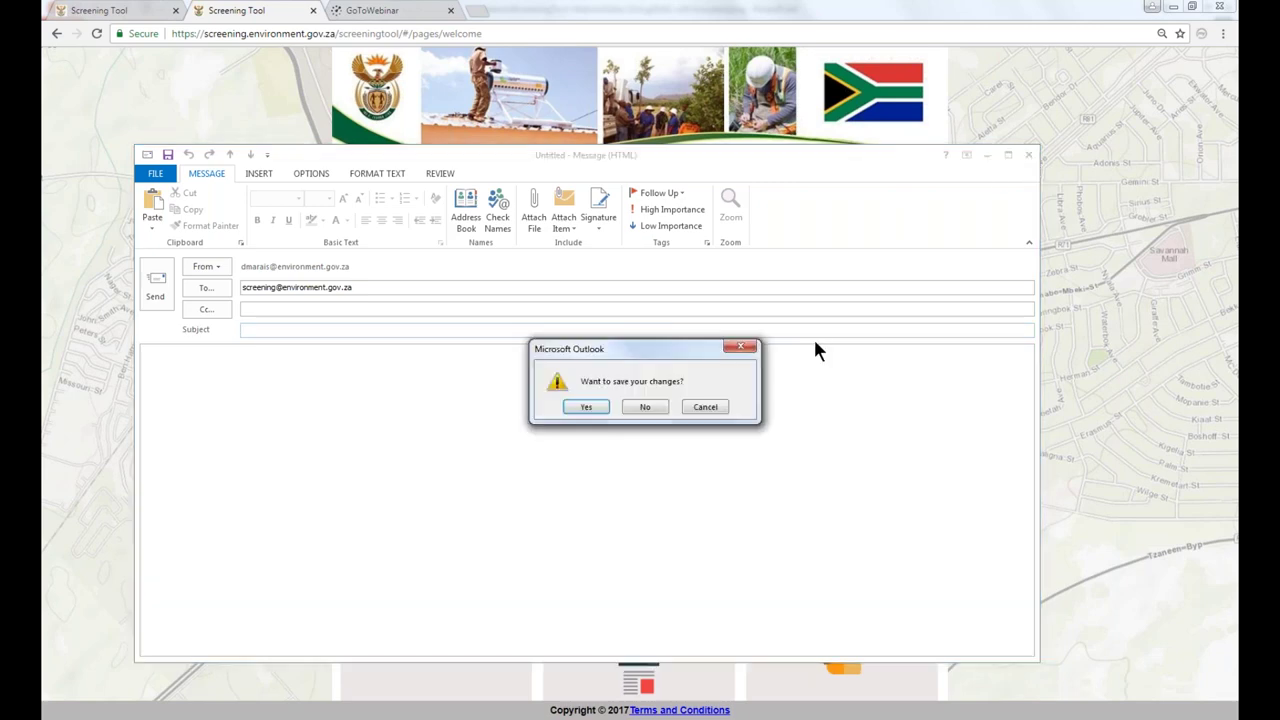
click(663, 410)
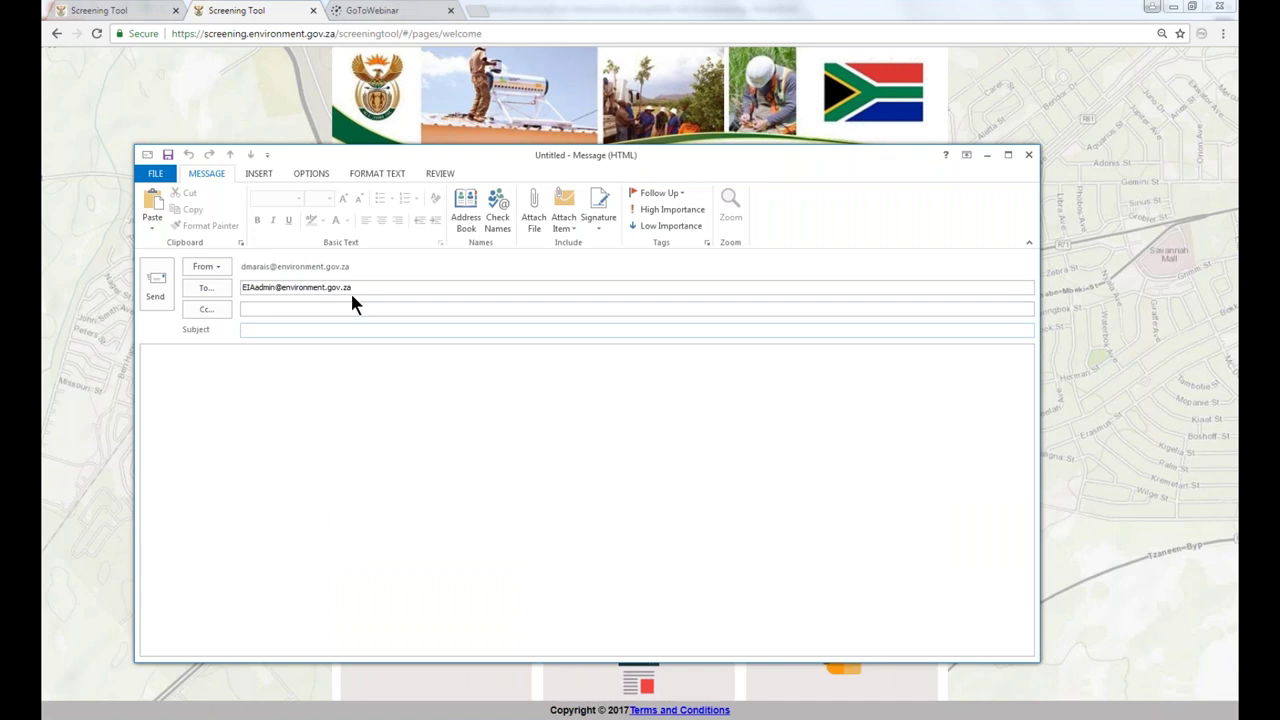
click(1027, 157)
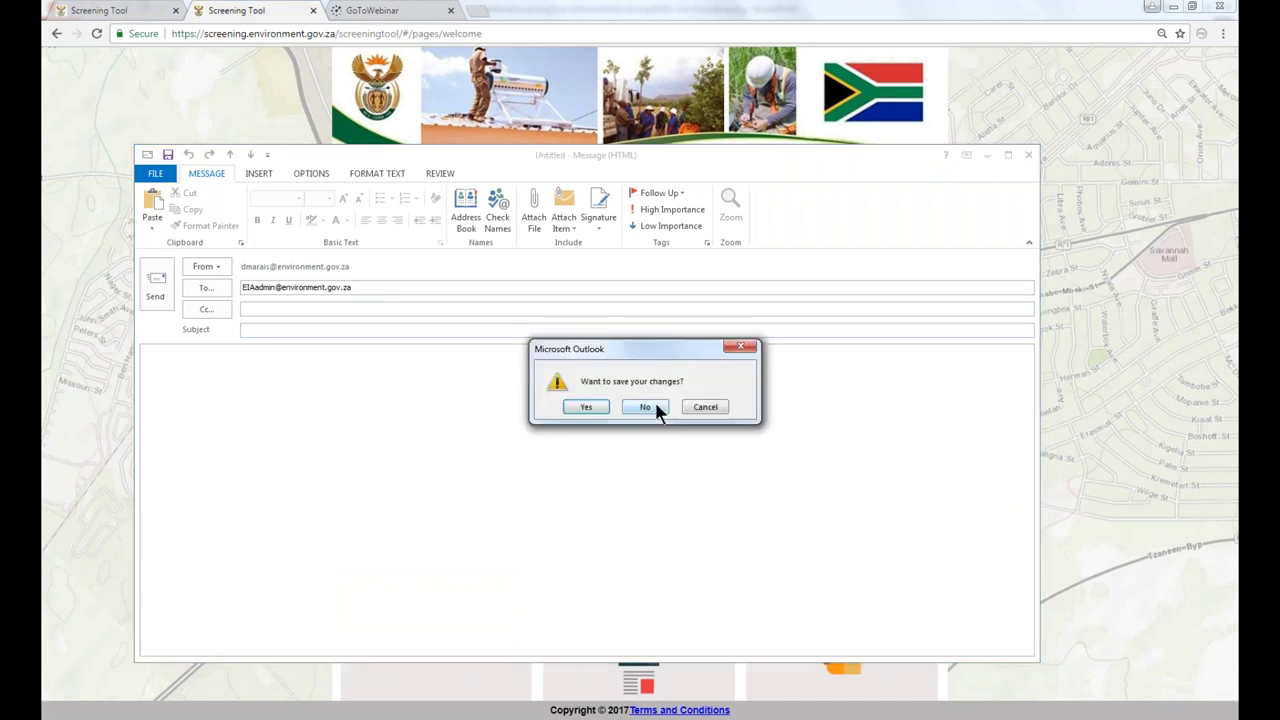
click(656, 405)
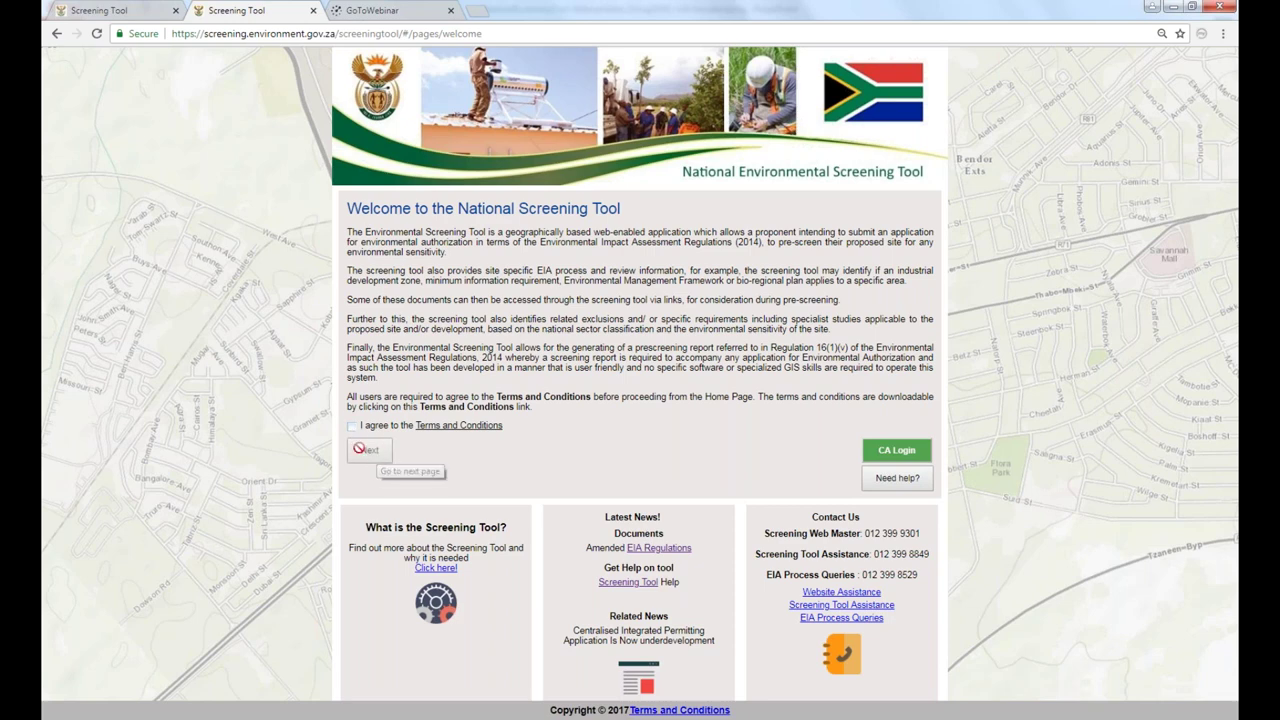
Tick 'I agree to the Terms and Conditions' and continue to the Screening Tool Process page.
click(352, 425)
click(369, 452)
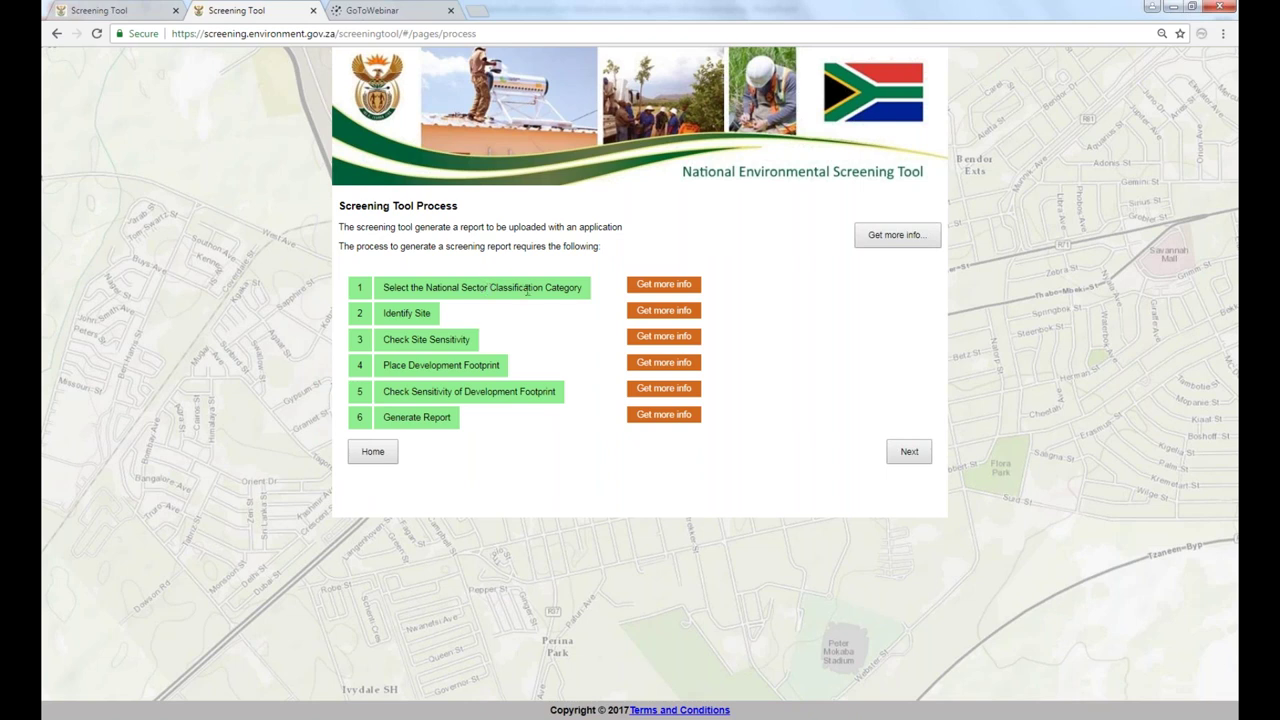
click(901, 236)
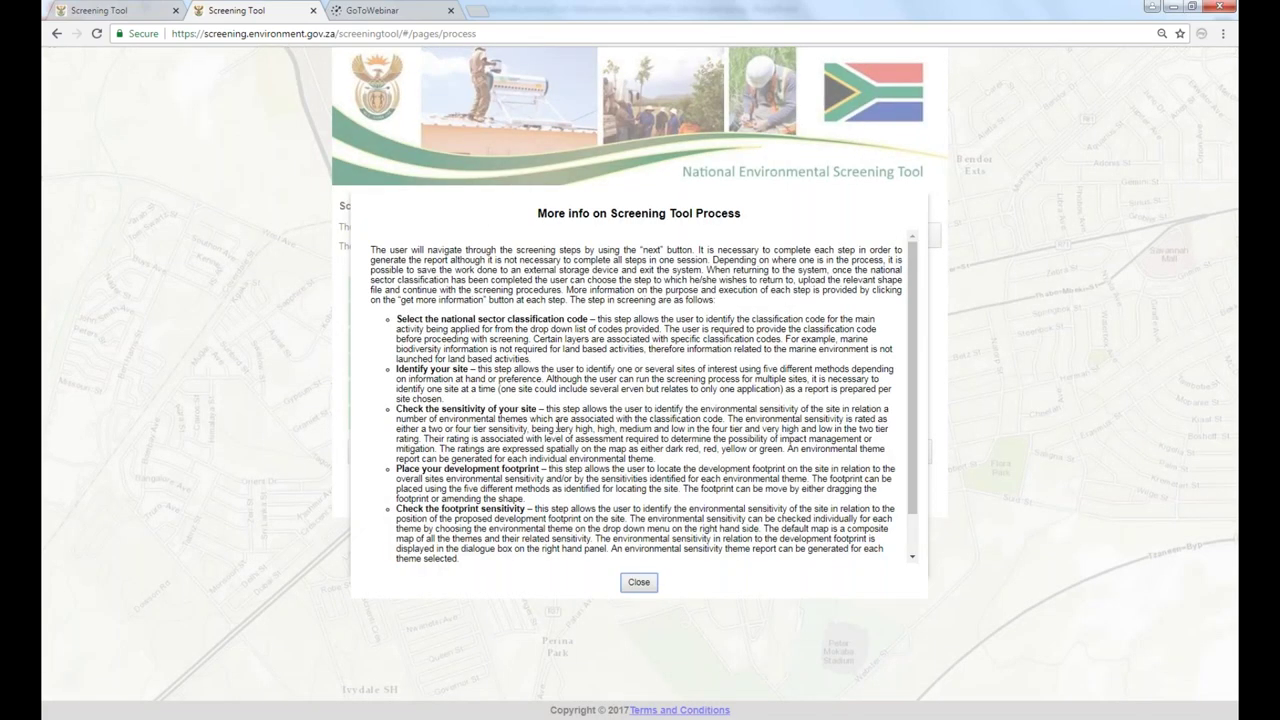
click(629, 576)
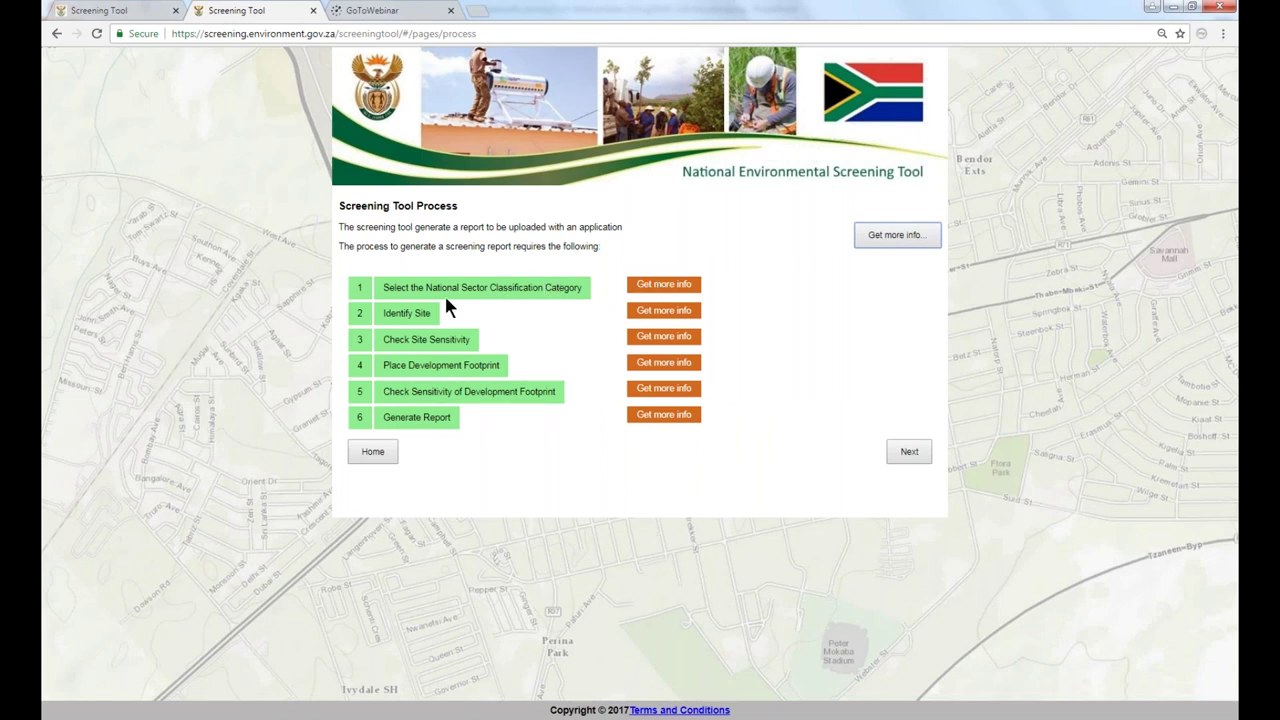
click(649, 289)
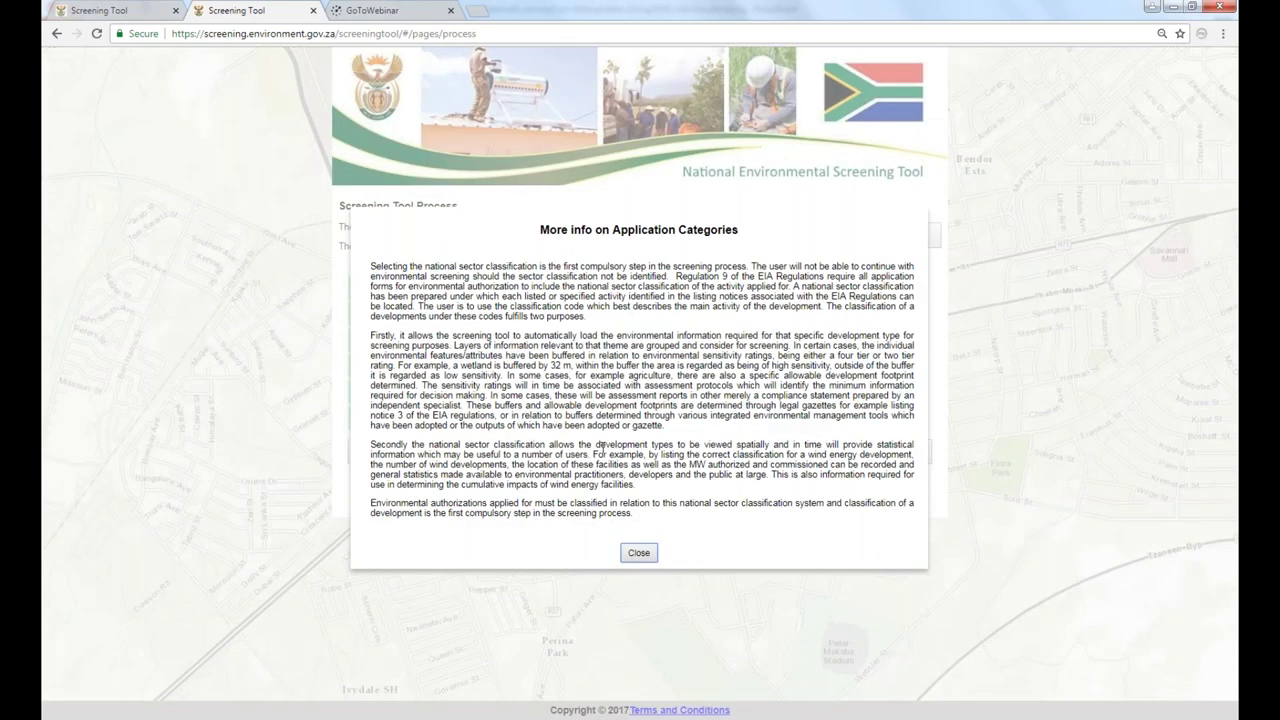
click(640, 555)
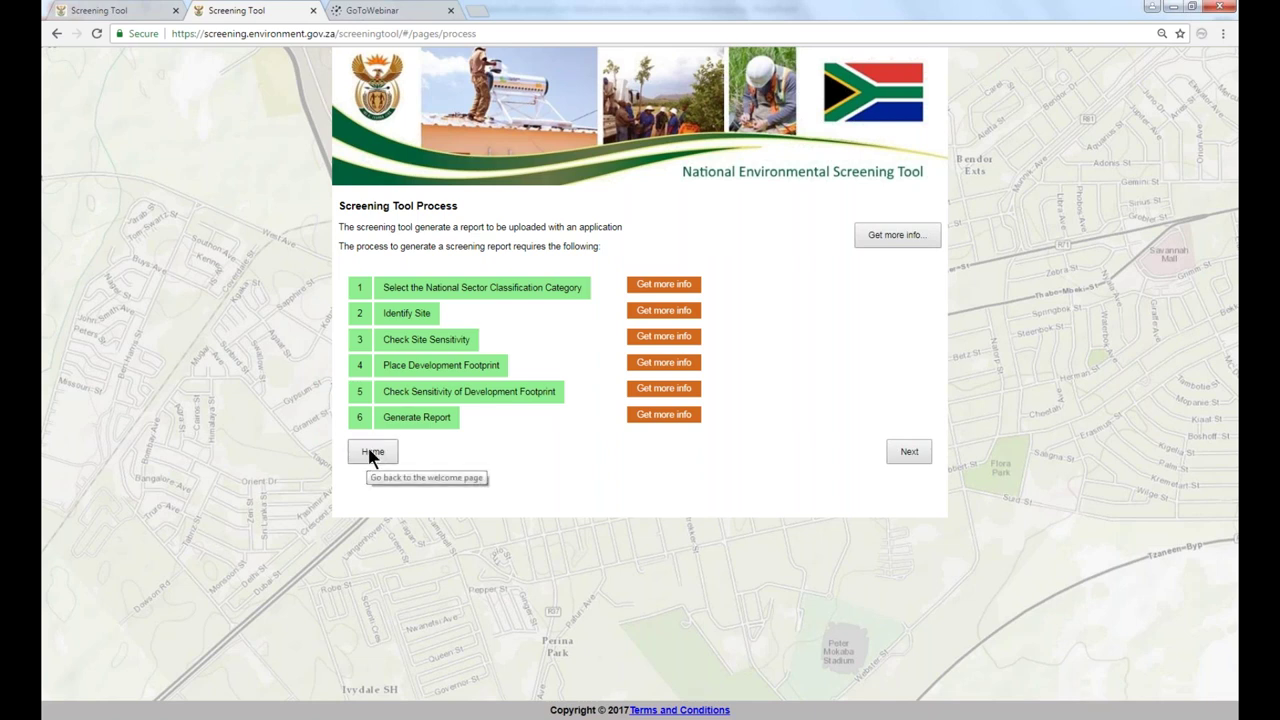
Continue to the sector classification page and drop down its category list.
click(909, 450)
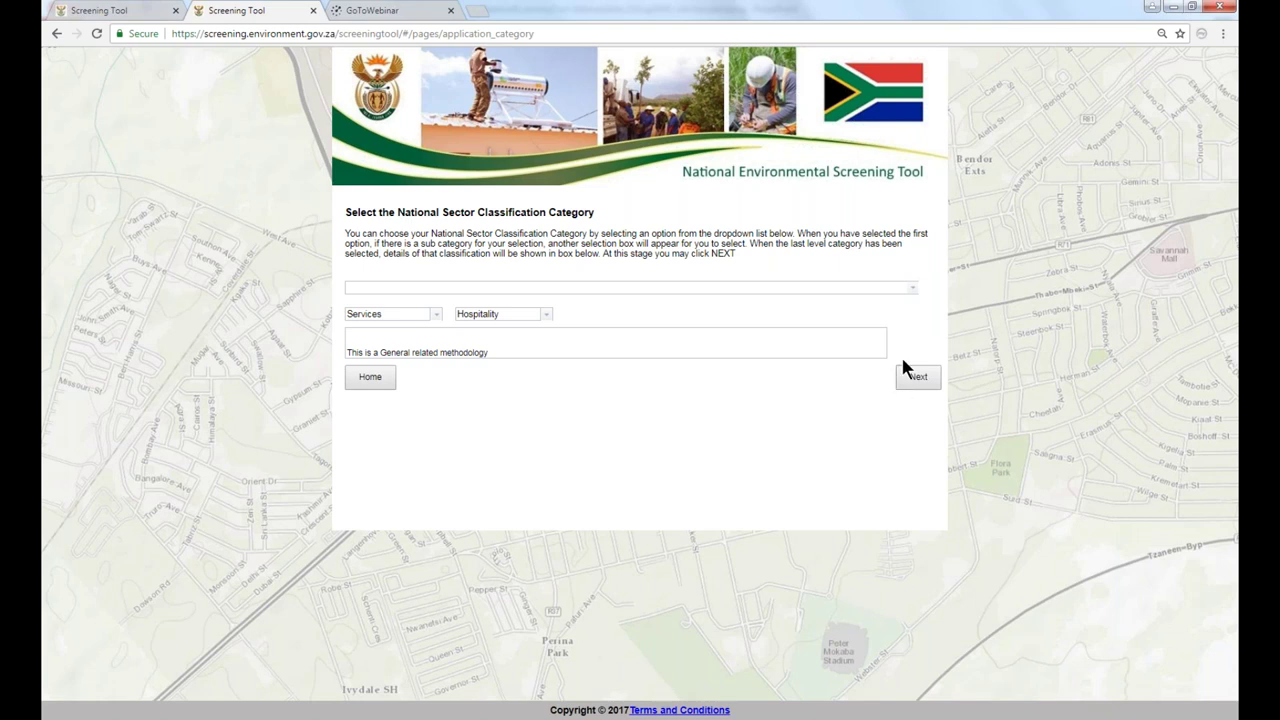
click(913, 292)
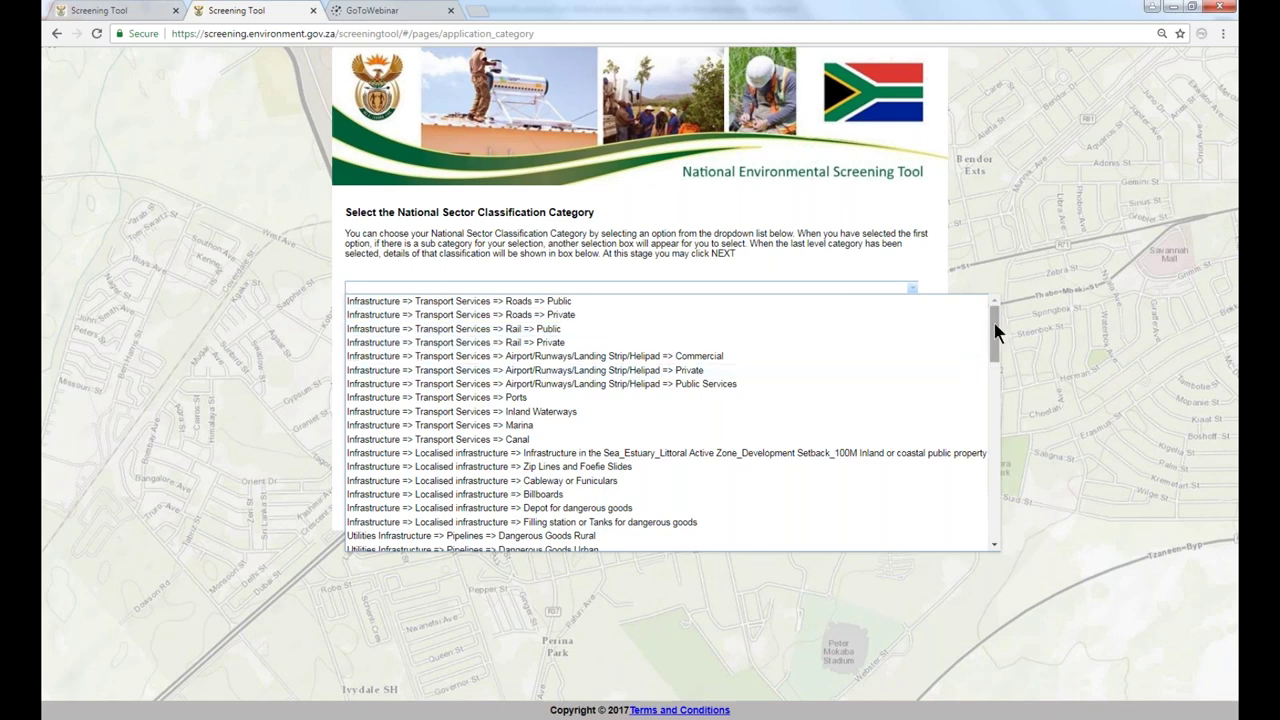
Scroll the category list down to the Services entries and choose 'Services => Hospitality'.
drag(996, 332, 997, 305)
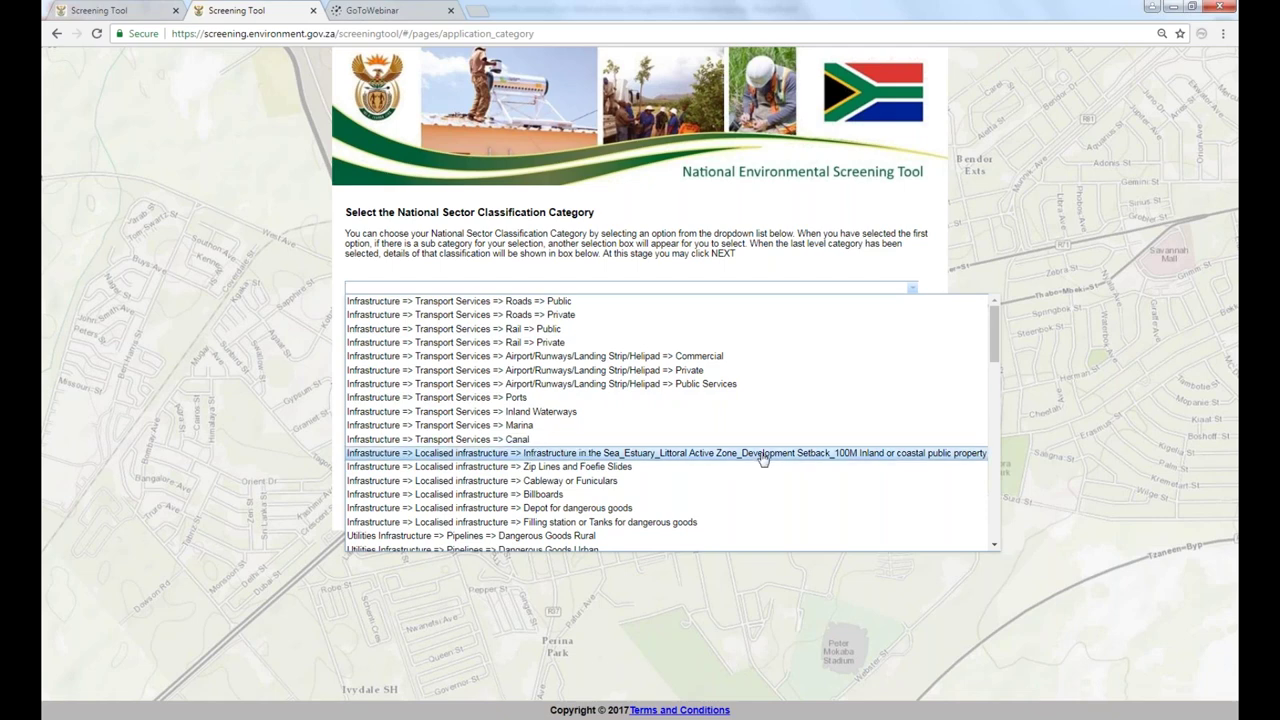
drag(994, 342, 996, 430)
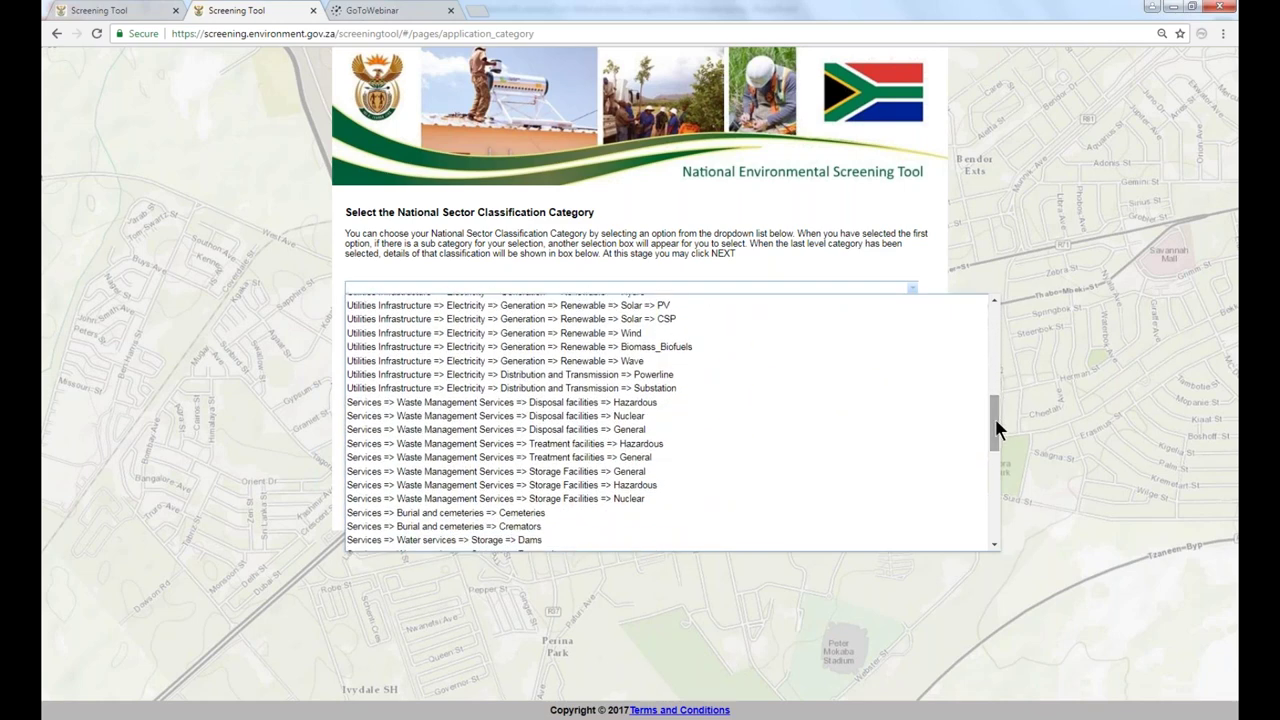
drag(996, 421, 996, 444)
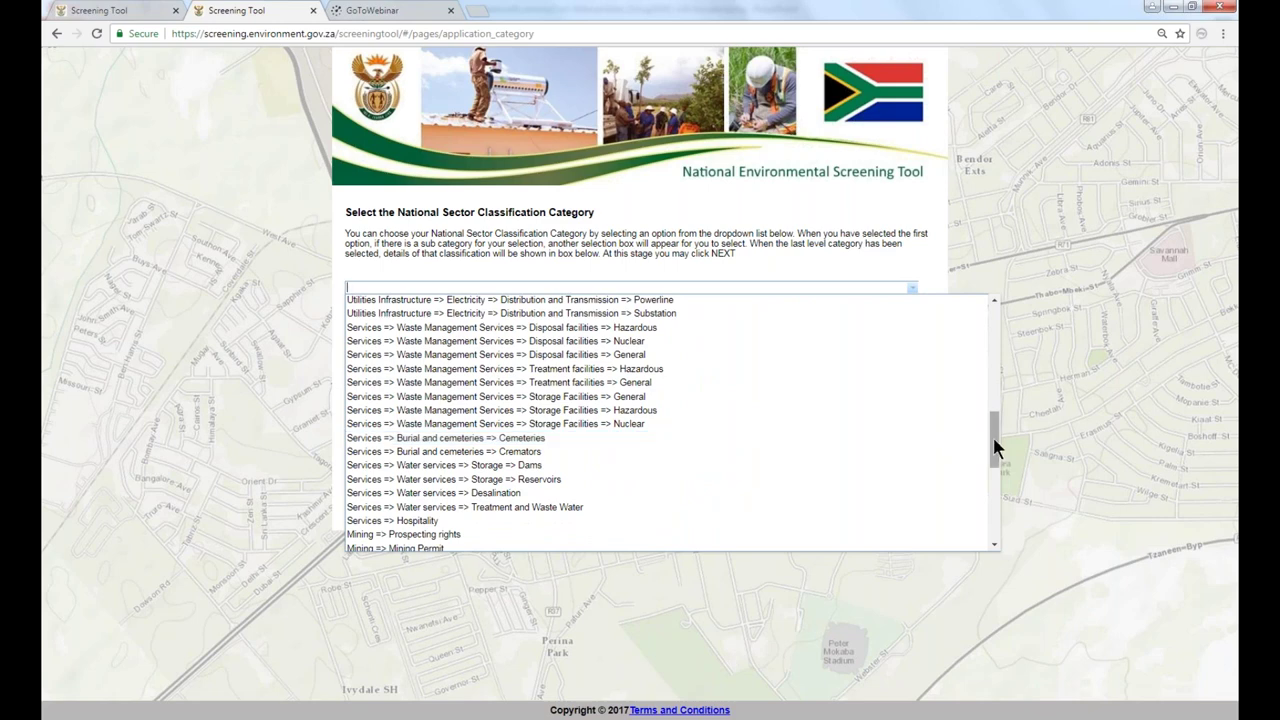
drag(996, 450, 995, 468)
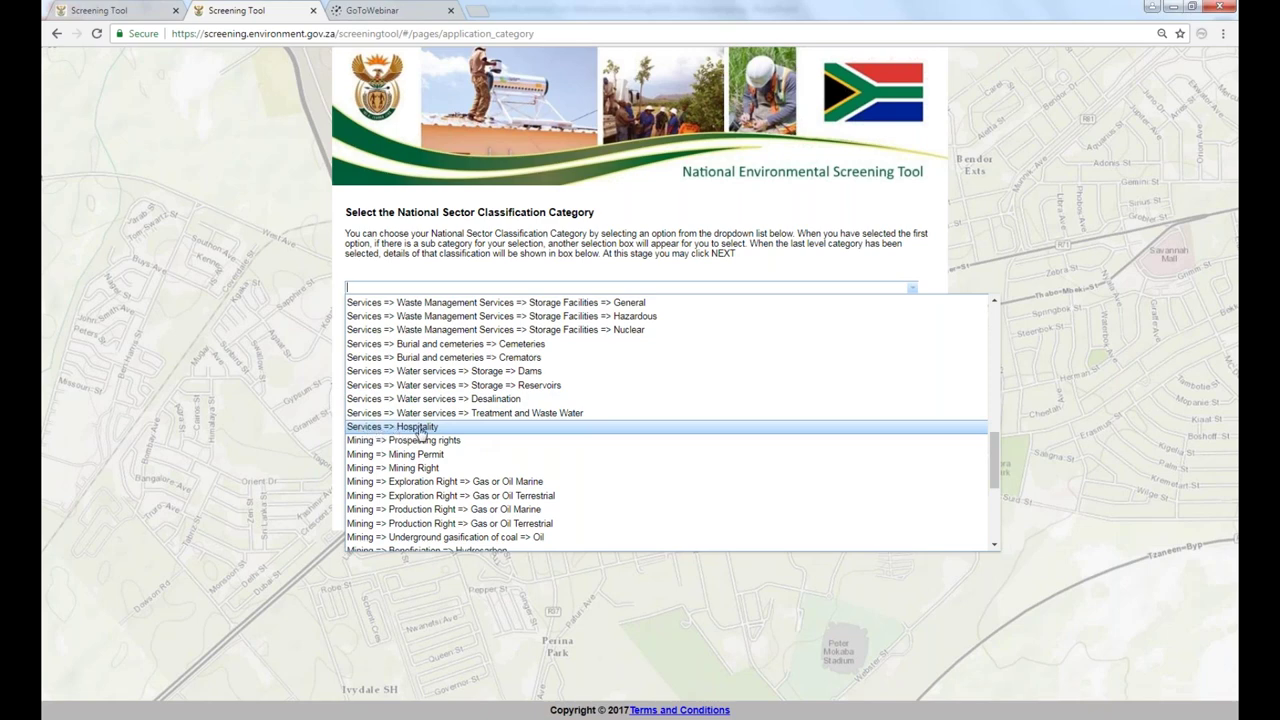
click(420, 428)
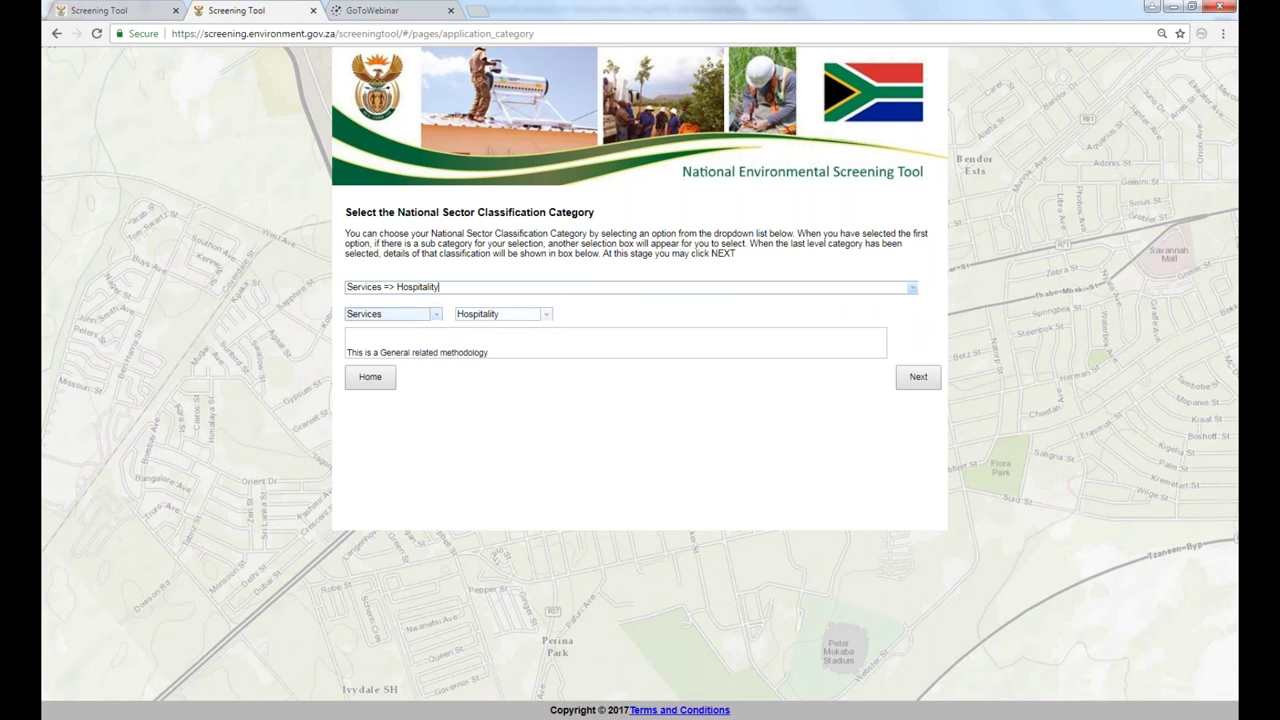
click(547, 317)
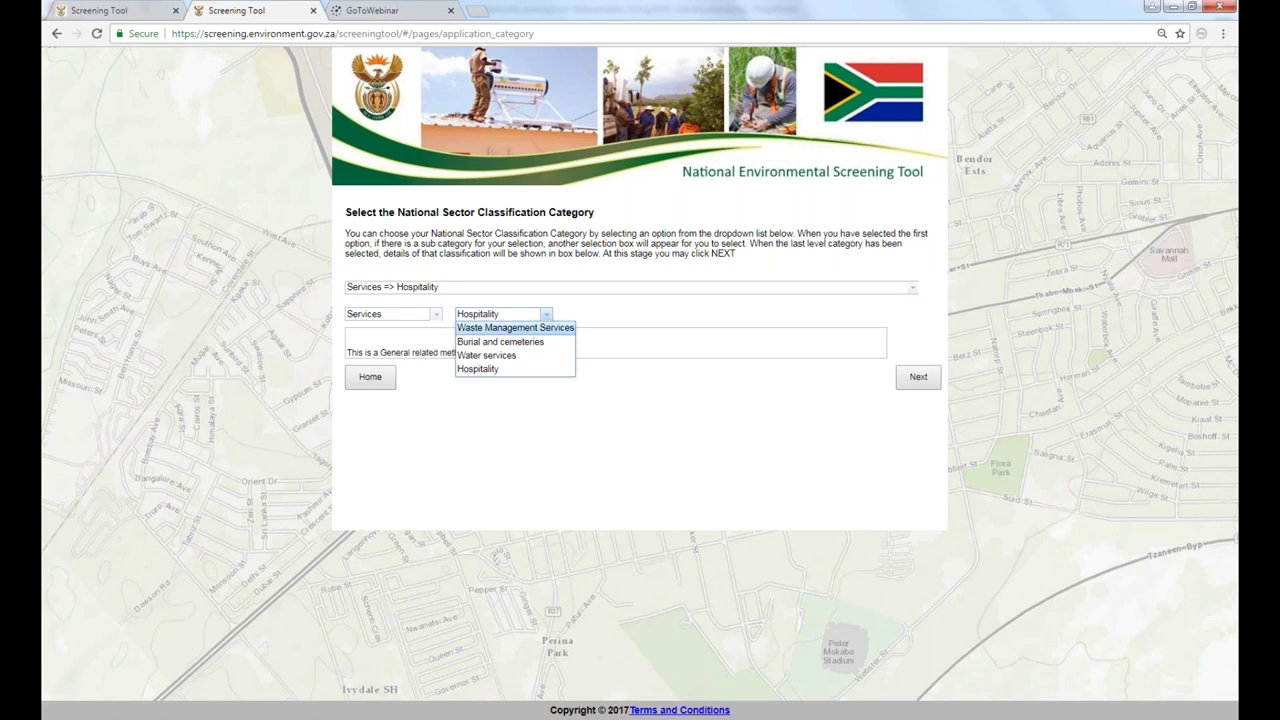
click(520, 372)
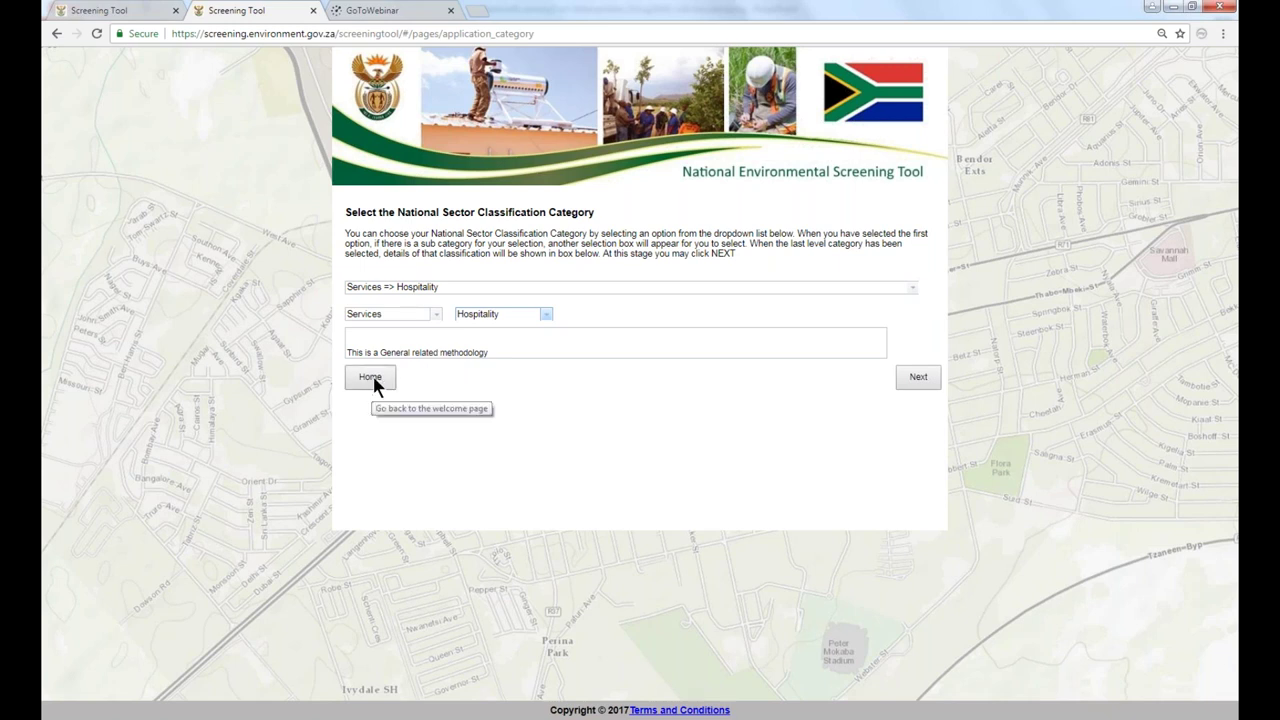
Launch the Identify Site screening map for the Services – Hospitality application with Next.
click(920, 376)
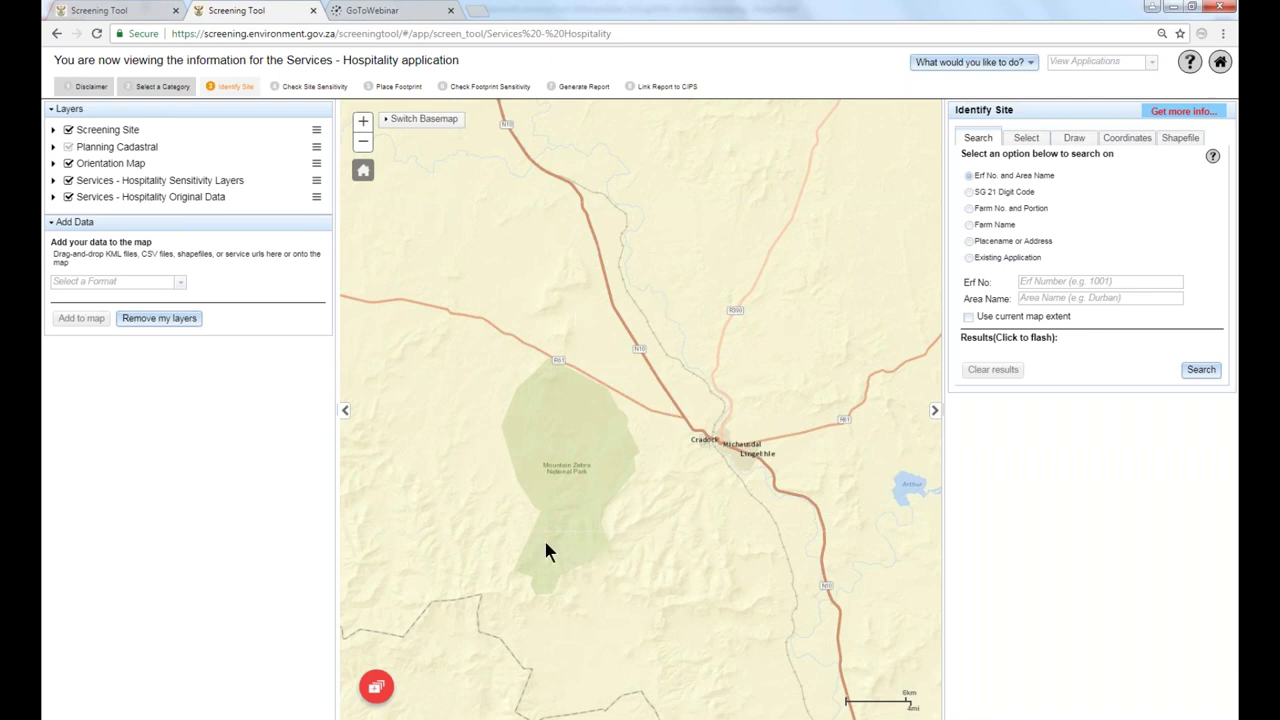
Check Manage your areas, zoom to the full South Africa extent, and hide the Layers and Identify Site panels.
click(378, 687)
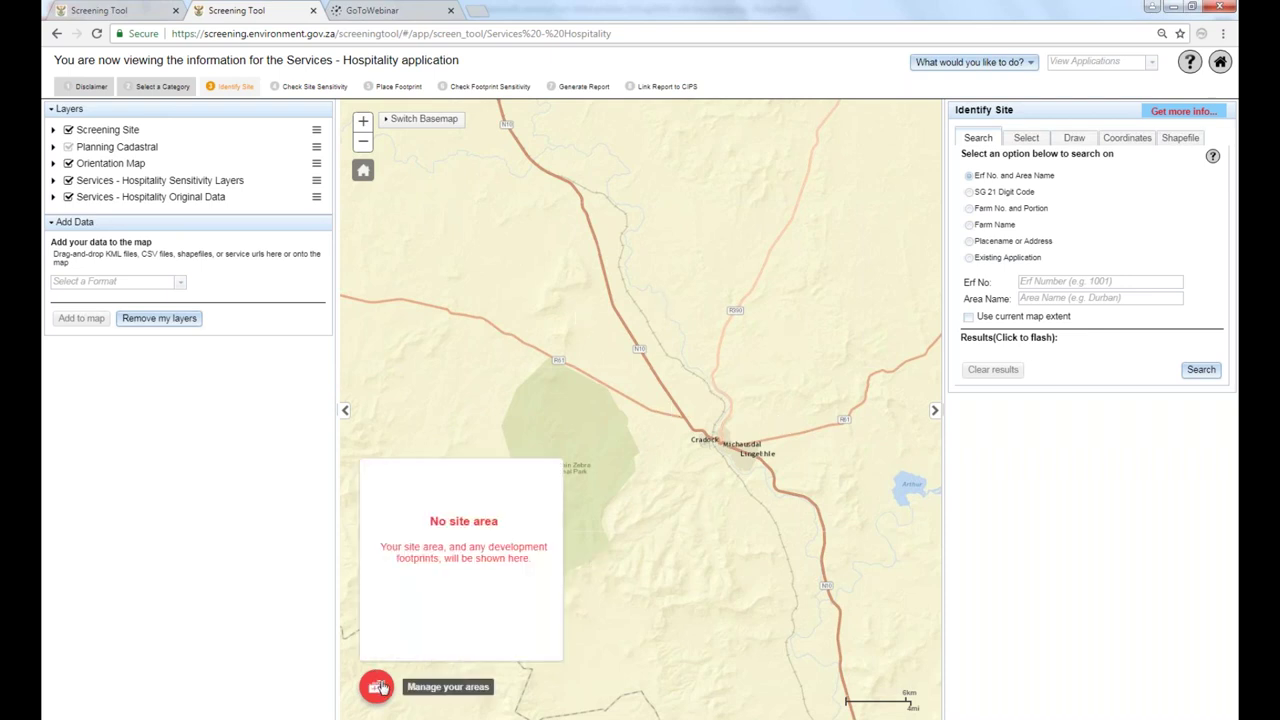
click(379, 687)
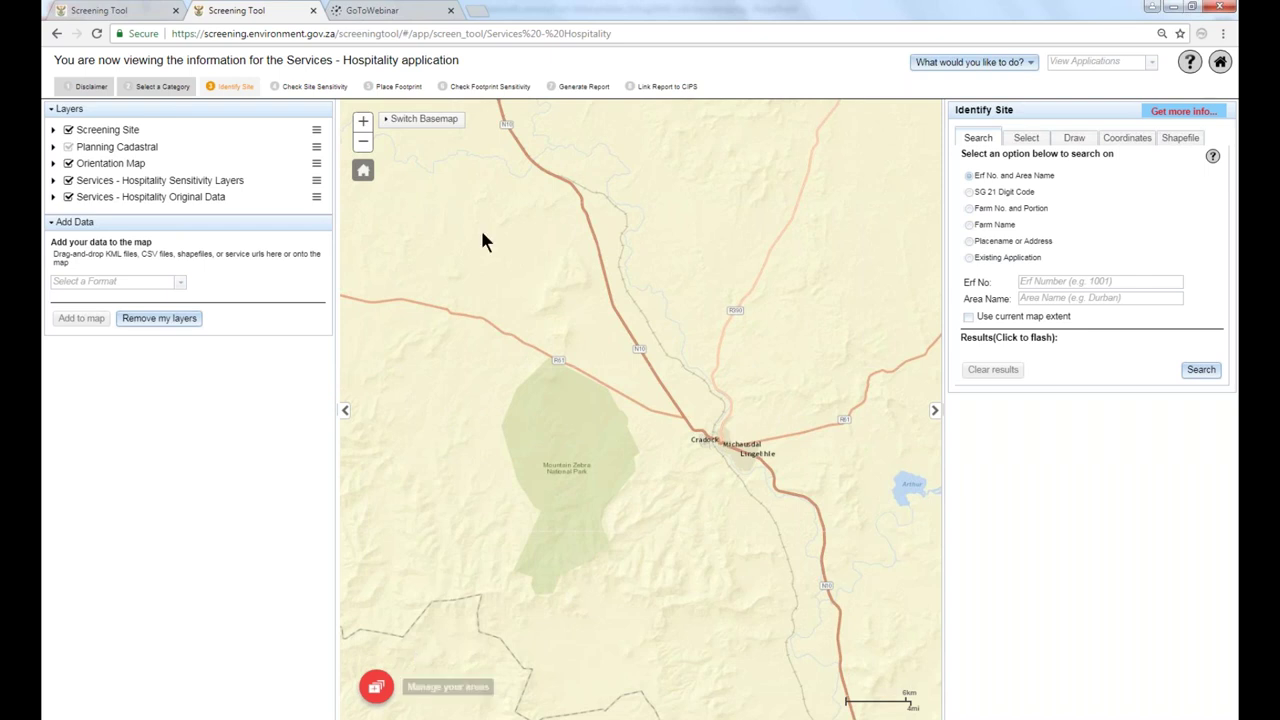
click(364, 172)
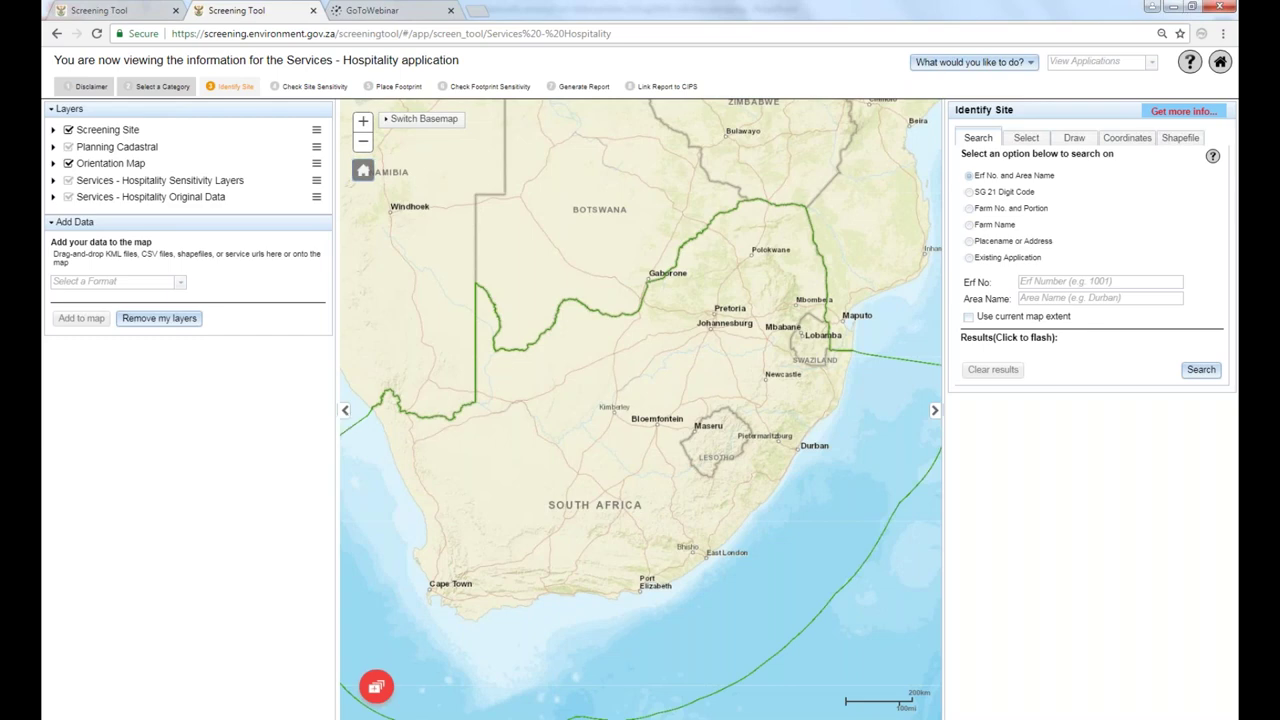
click(344, 410)
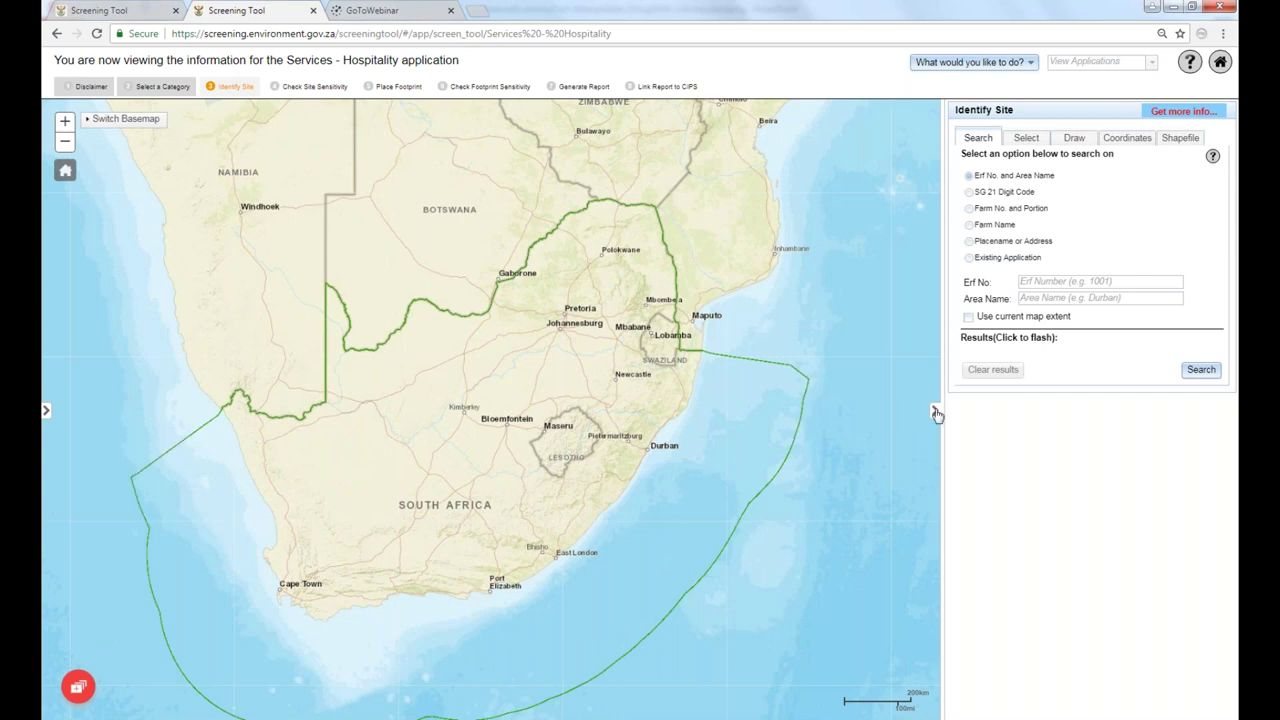
click(934, 410)
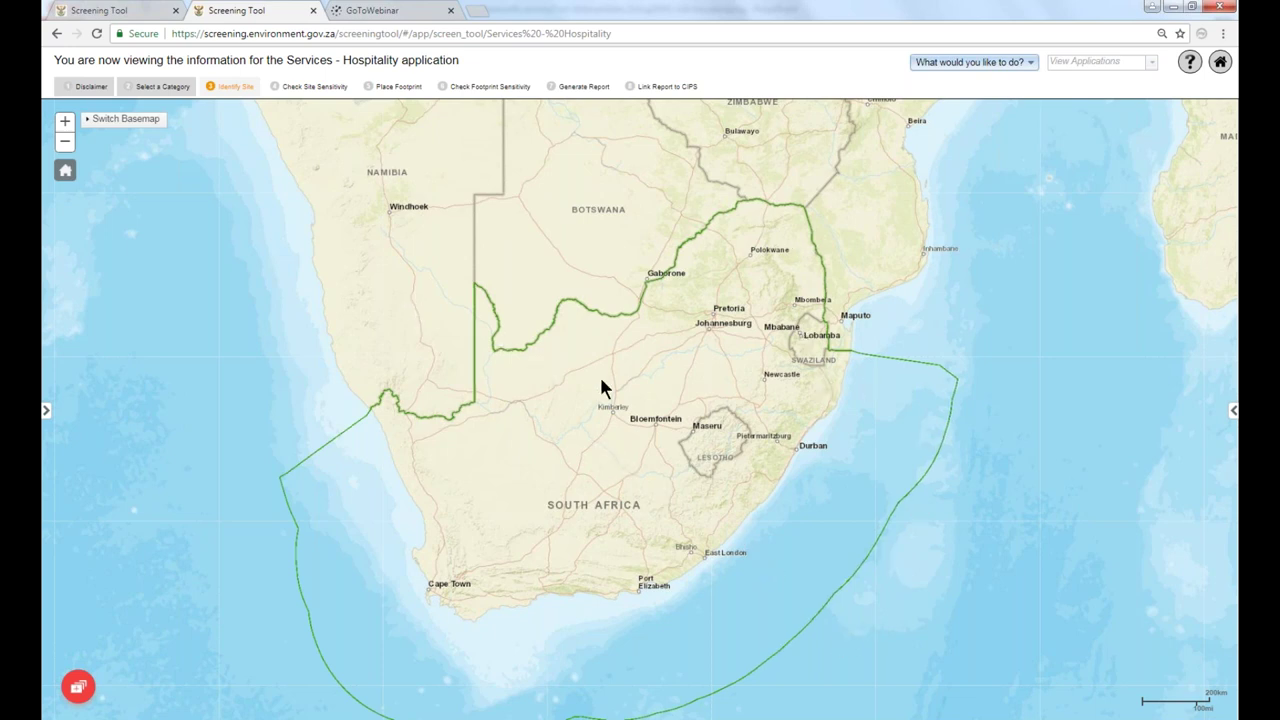
Zoom in two levels and scroll-zoom in and out around Bloemfontein.
scroll(601, 381, up, 1)
scroll(601, 381, down, 2)
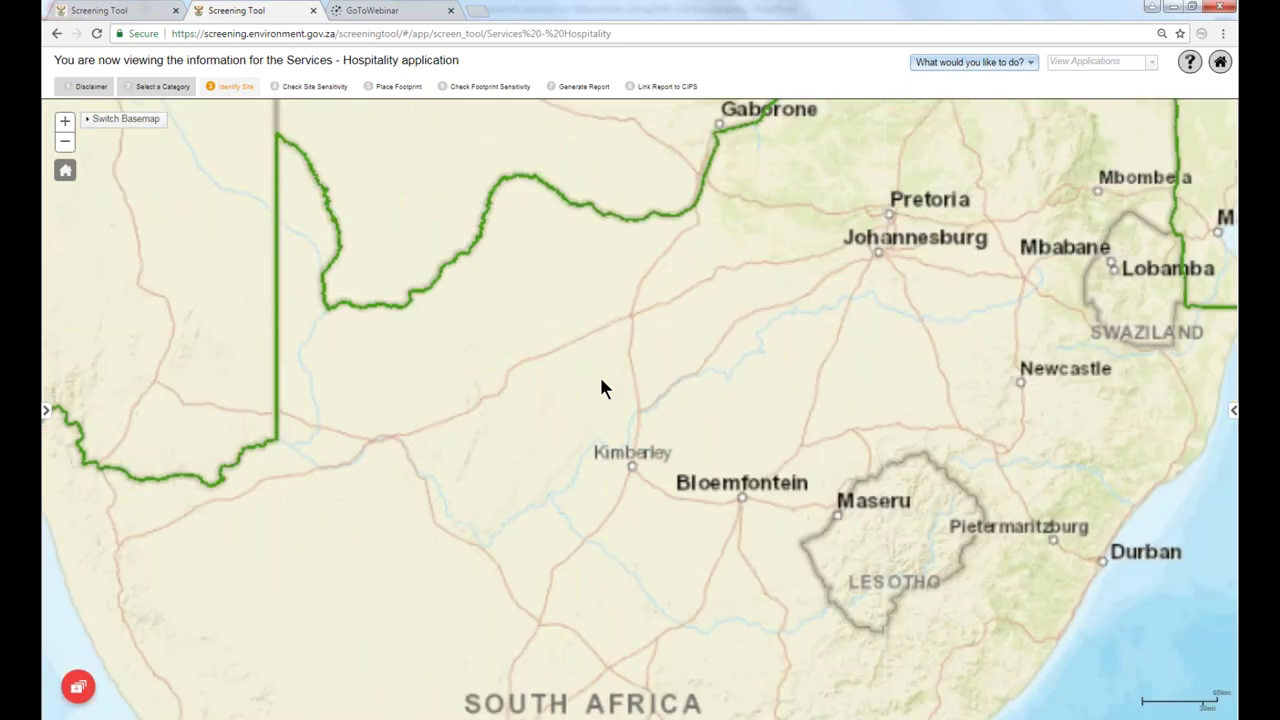
scroll(601, 381, down, 2)
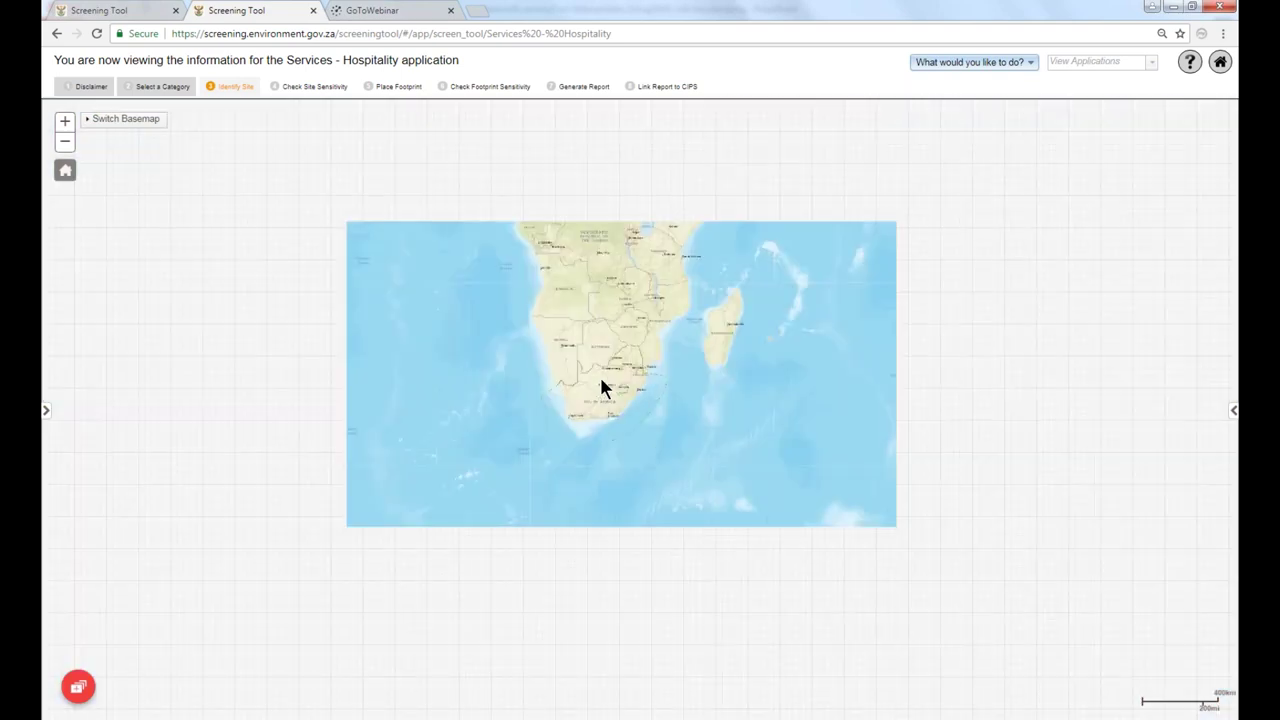
scroll(601, 387, up, 1)
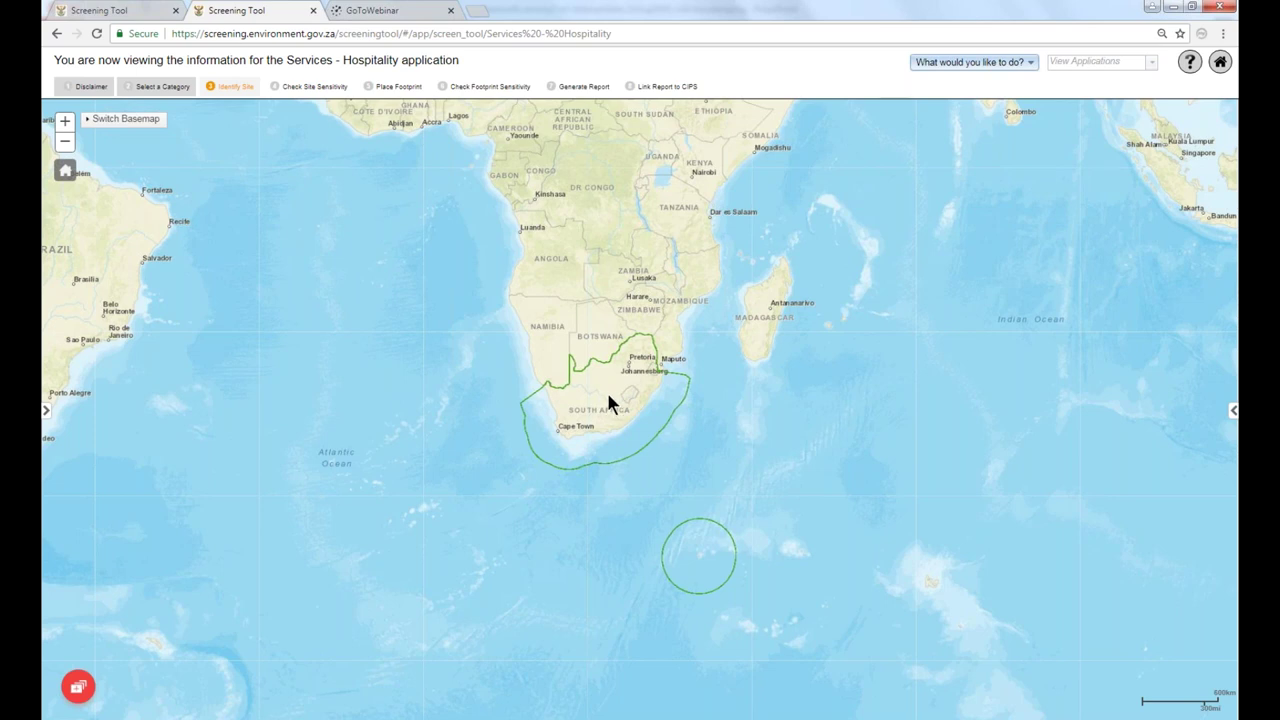
scroll(608, 402, up, 2)
scroll(608, 398, up, 1)
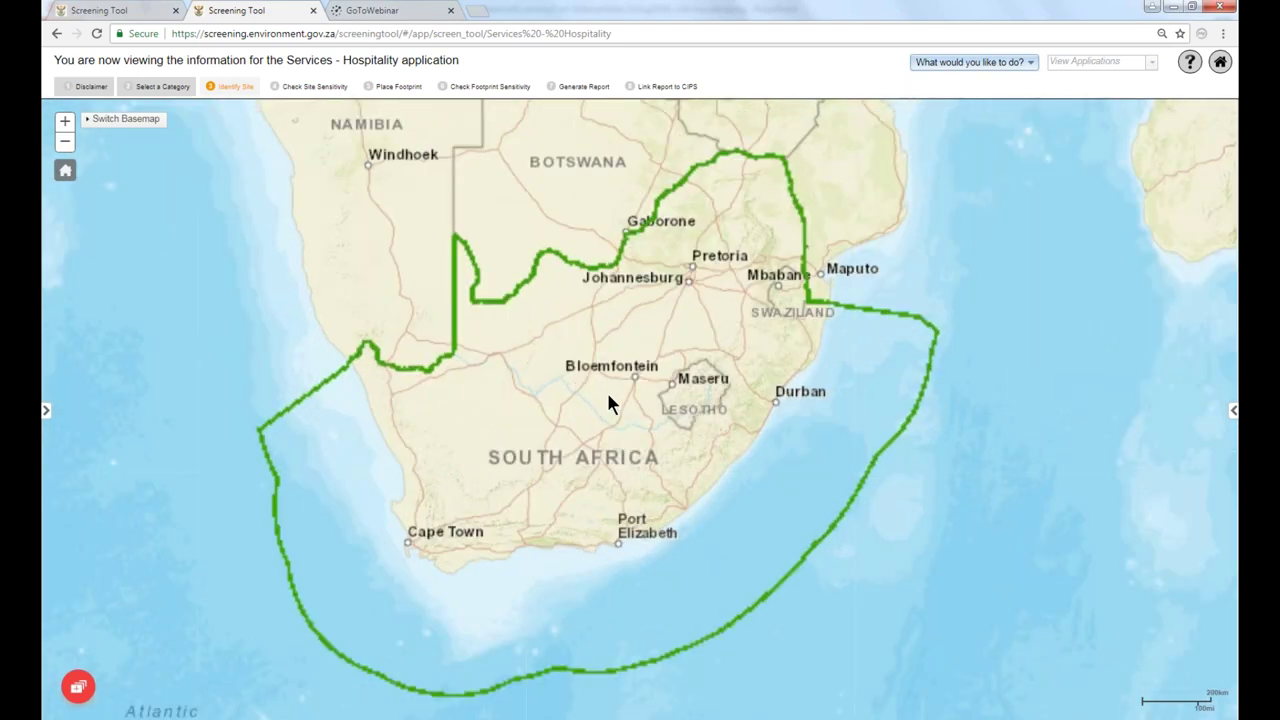
click(65, 124)
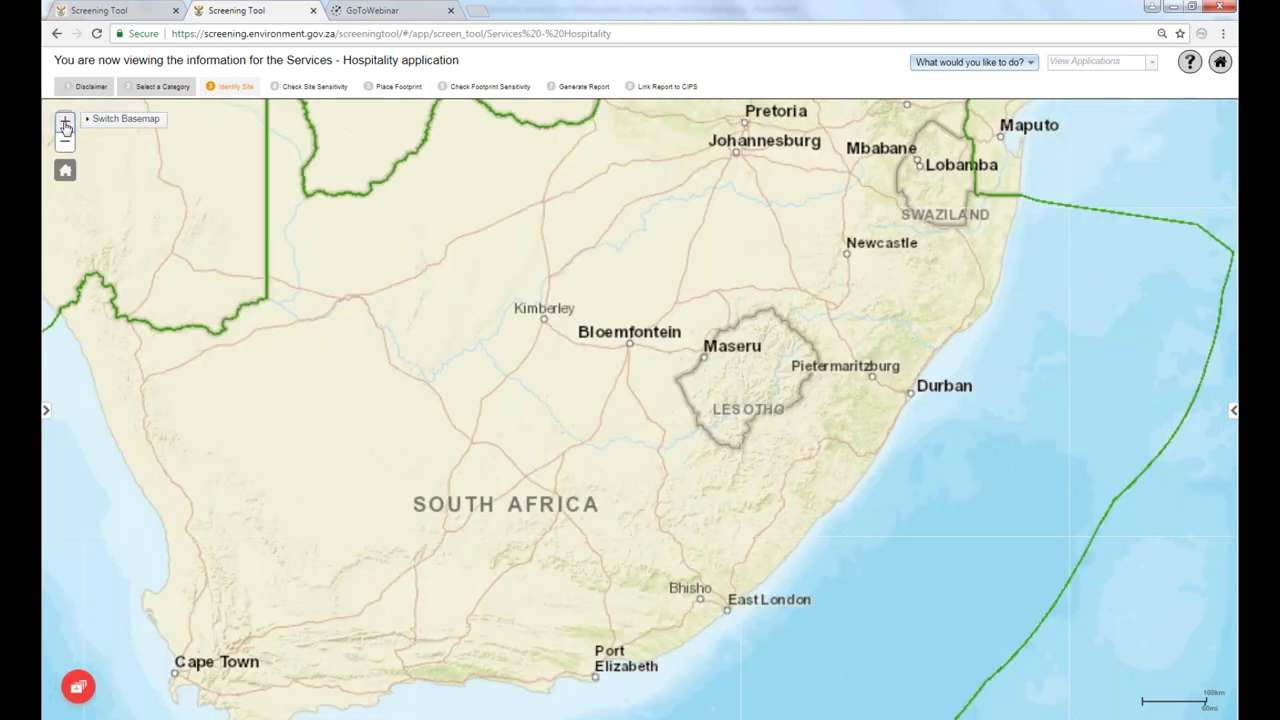
click(65, 124)
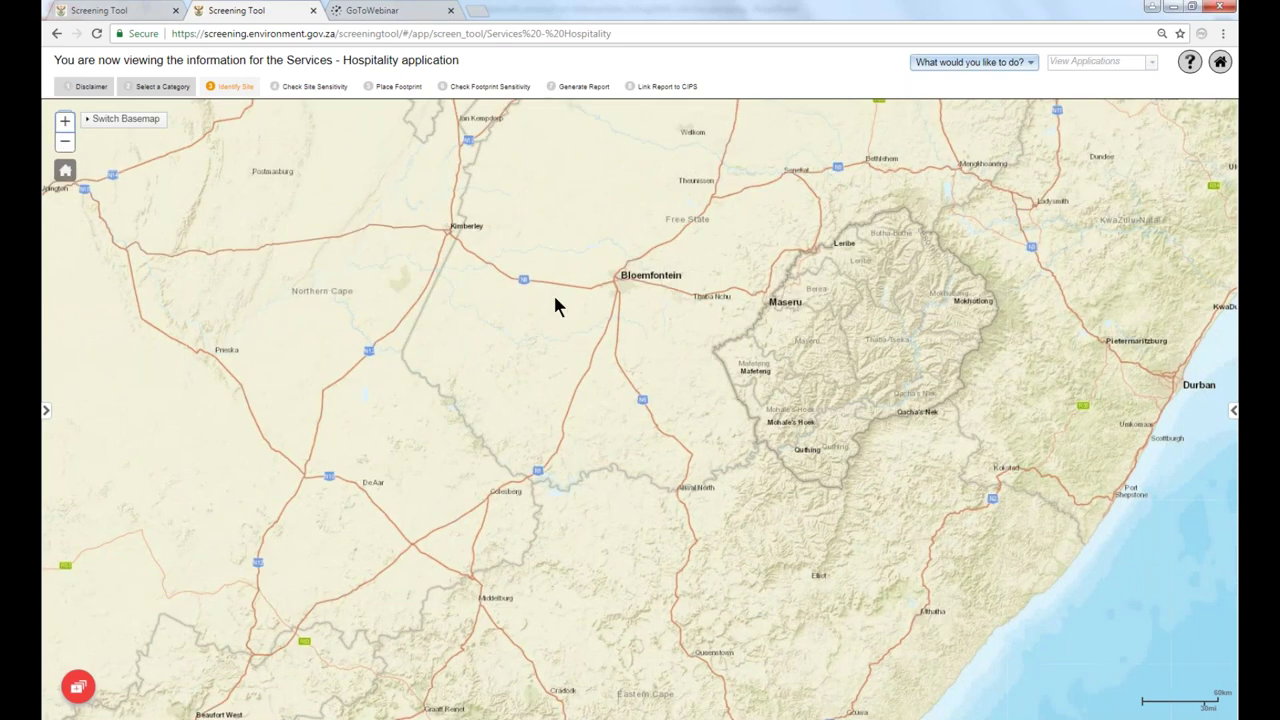
scroll(617, 326, up, 1)
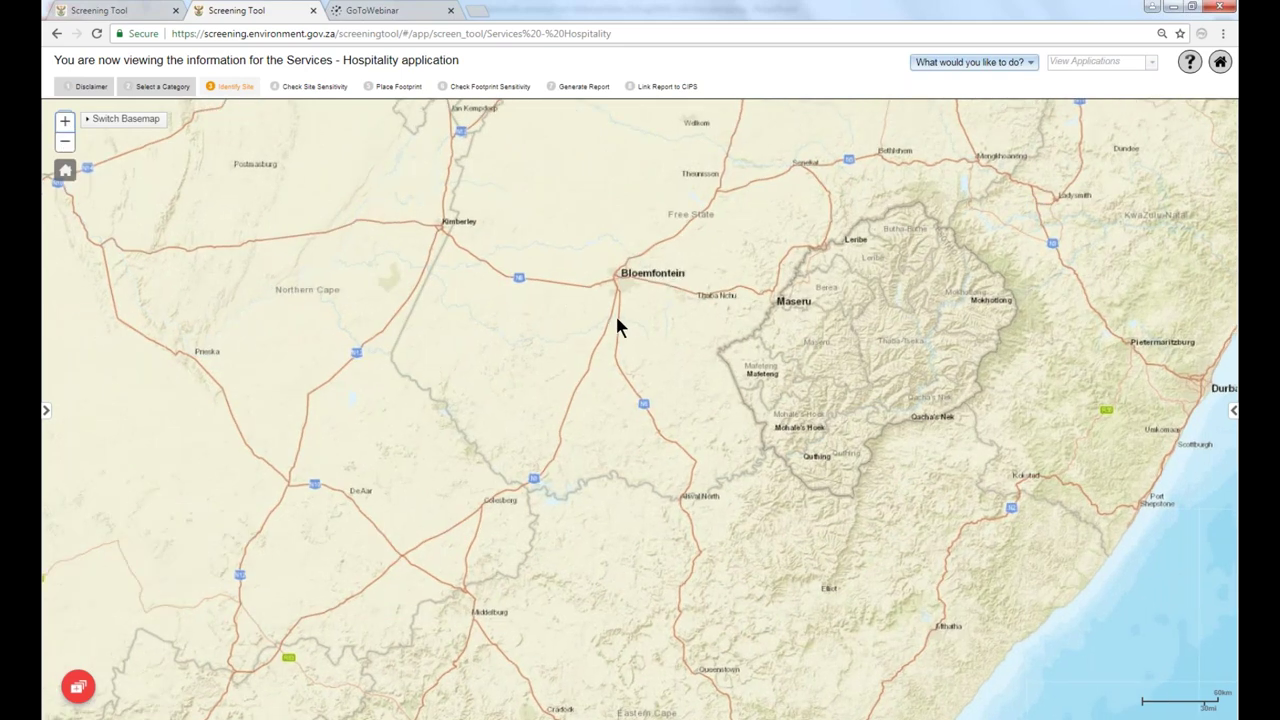
scroll(617, 326, up, 1)
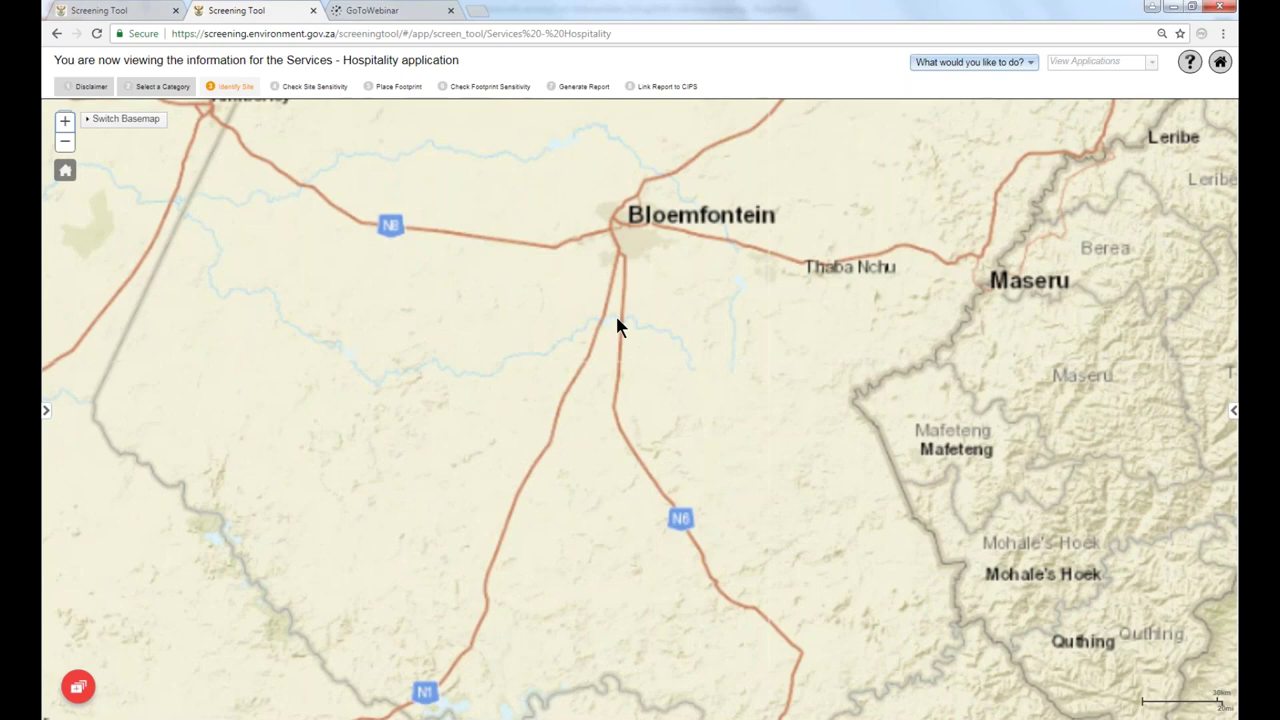
scroll(617, 326, up, 1)
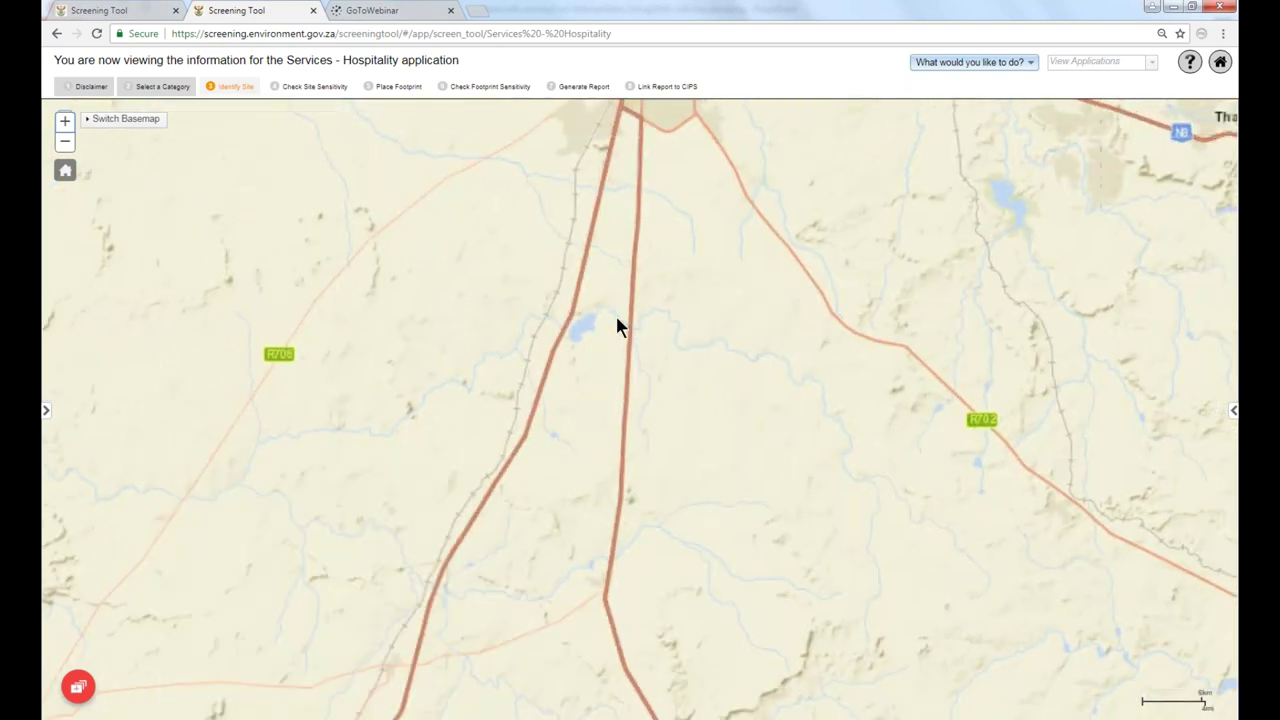
scroll(617, 326, down, 1)
scroll(617, 326, down, 1)
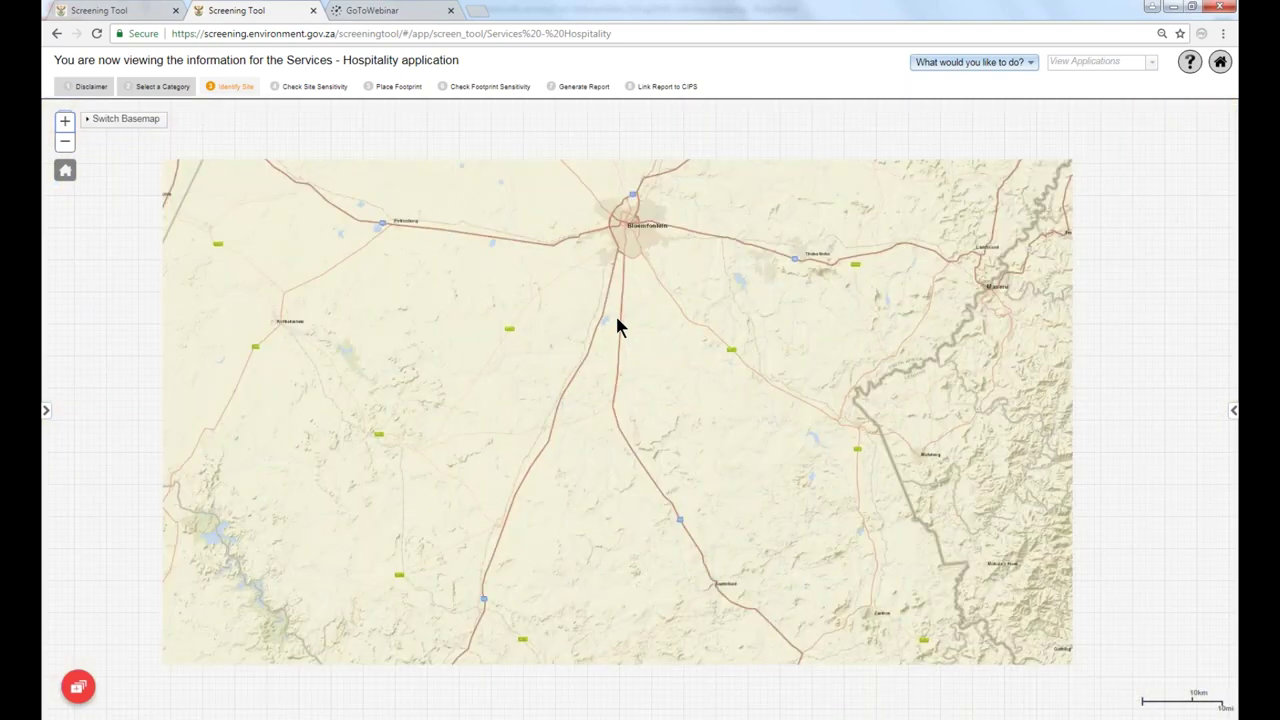
scroll(617, 326, down, 3)
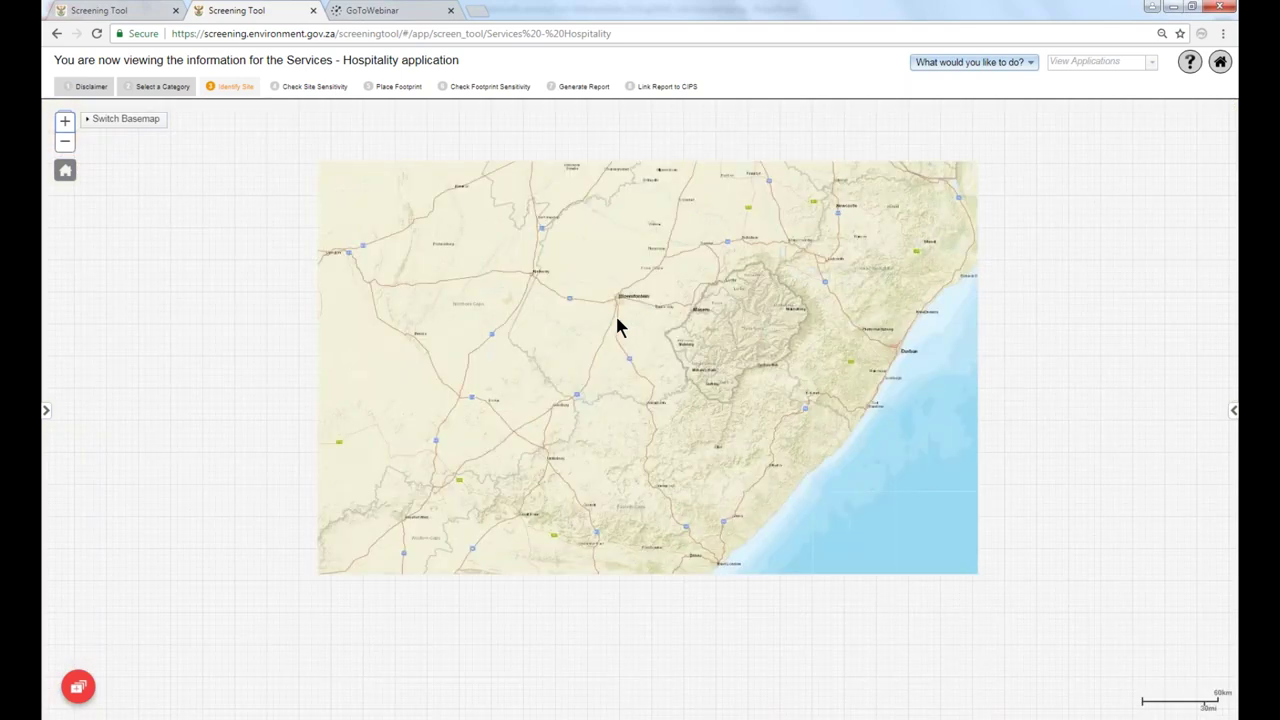
Reset the map to the default South Africa extent and show the basemap gallery.
click(65, 172)
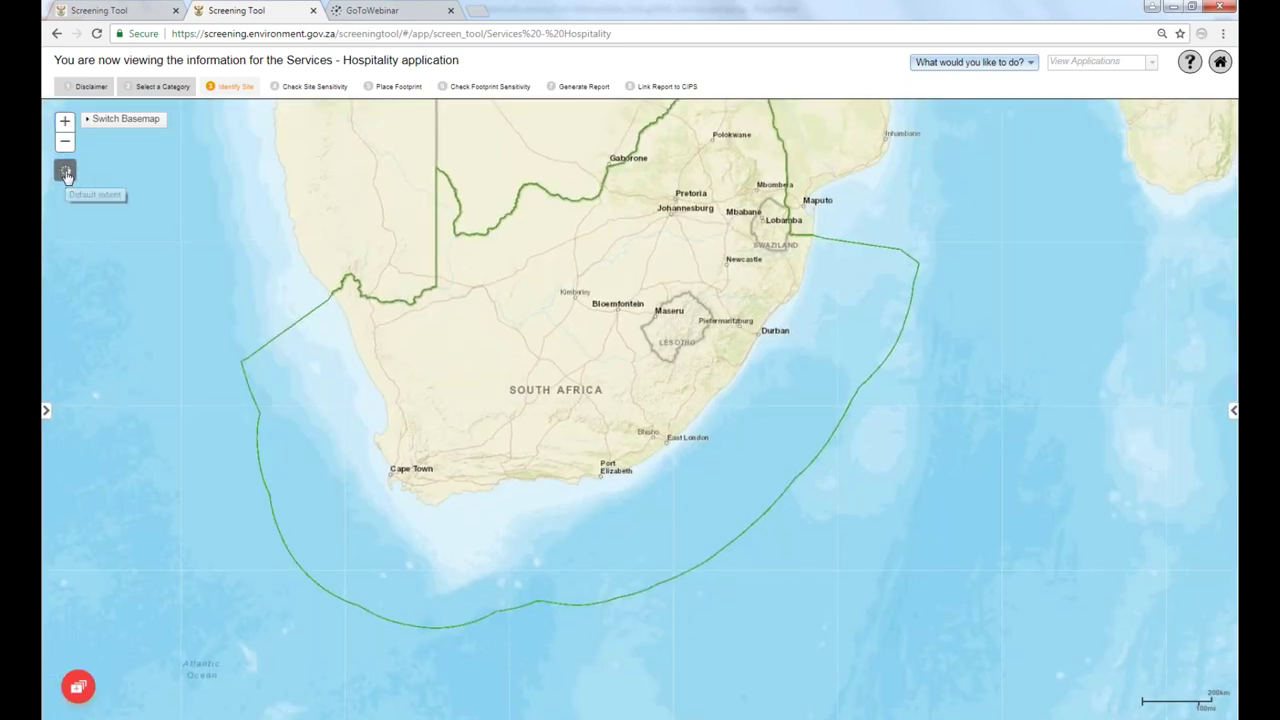
click(65, 172)
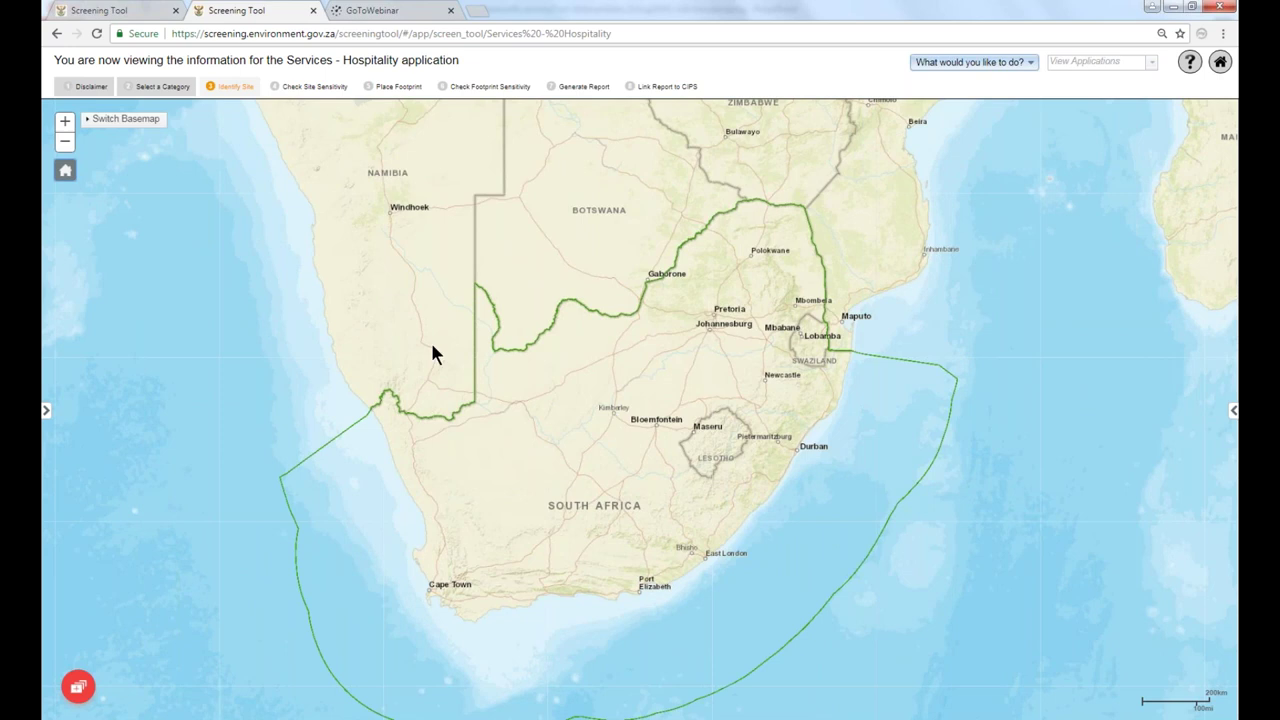
click(135, 122)
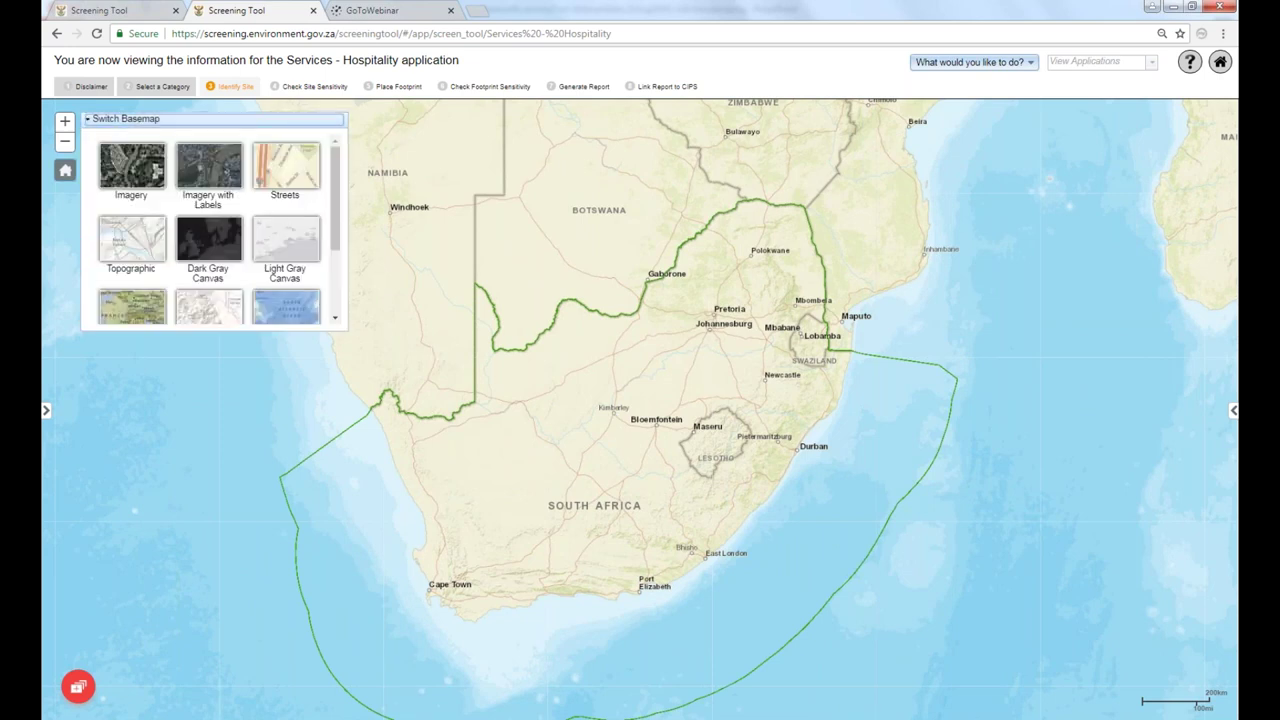
Switch the basemap to Imagery, close the gallery, and zoom in on circular irrigated fields.
click(135, 175)
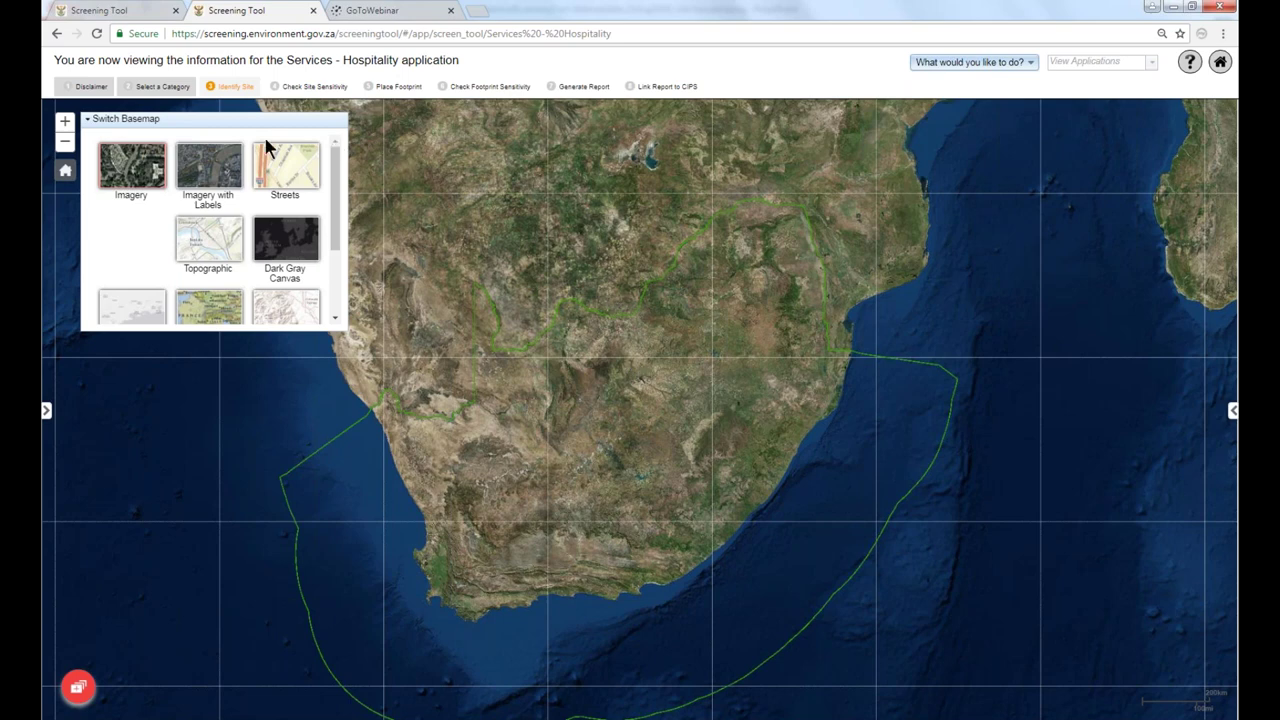
click(202, 128)
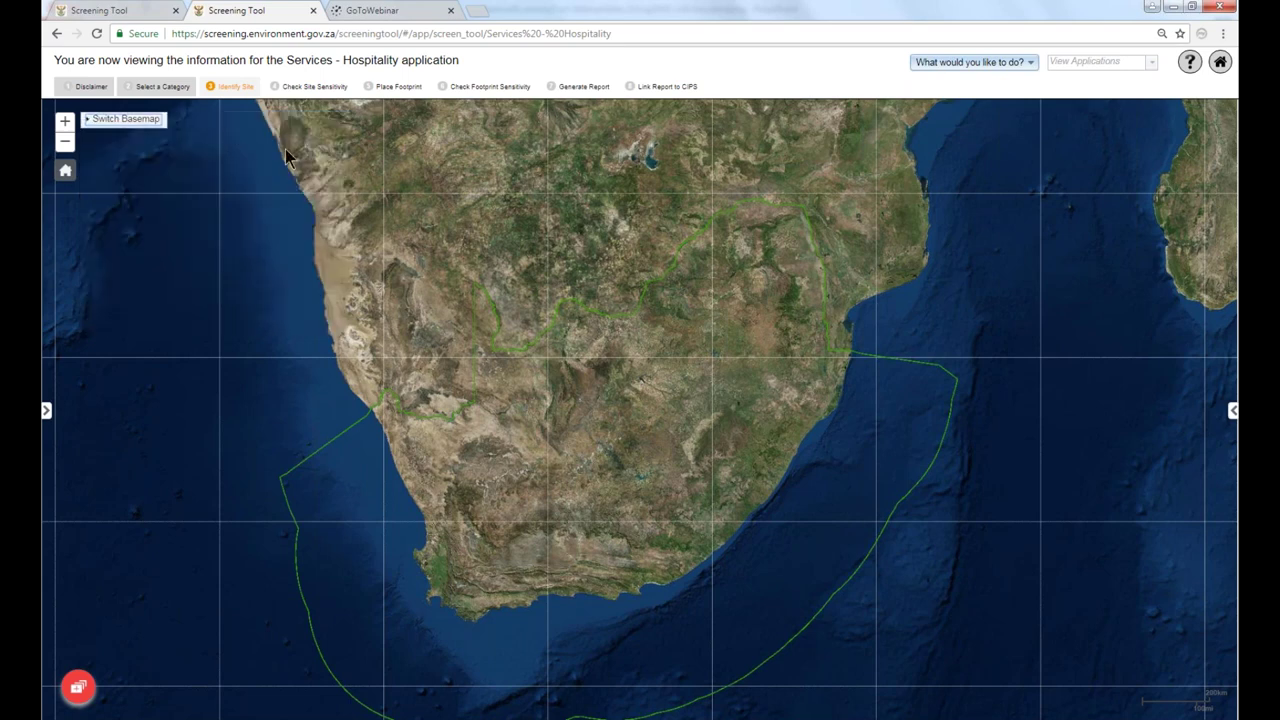
scroll(614, 397, up, 1)
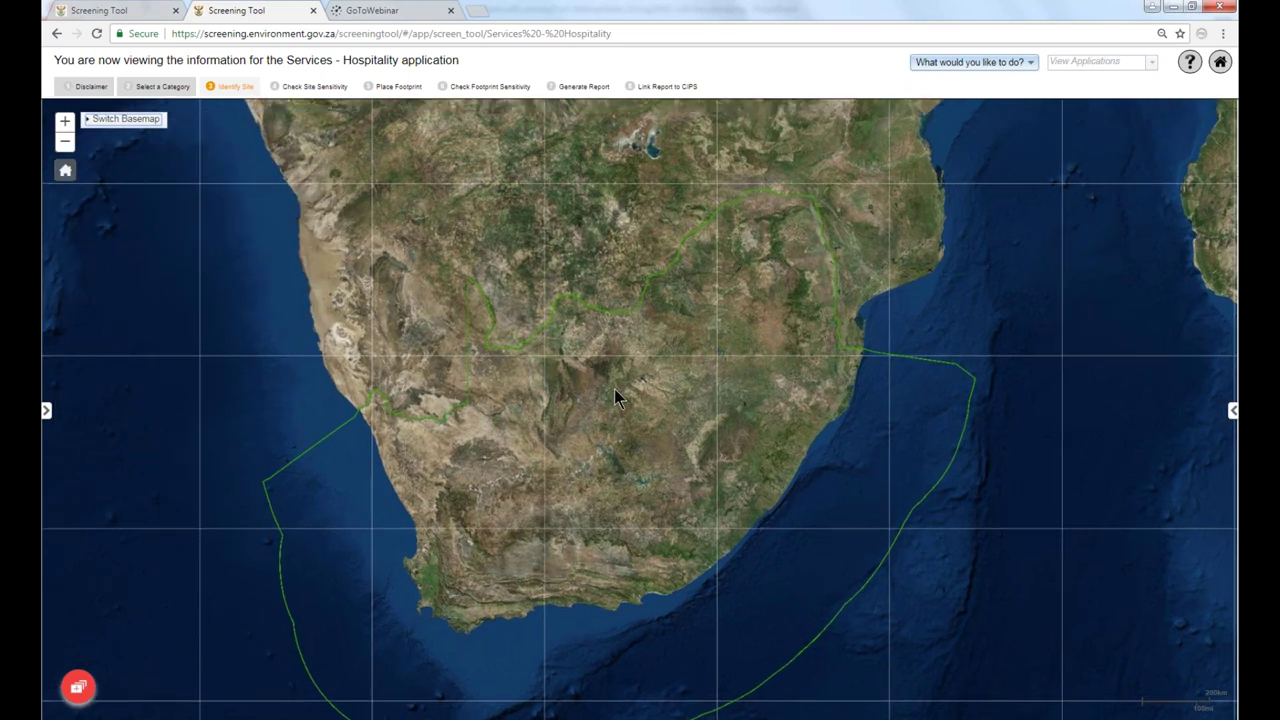
scroll(614, 390, up, 2)
scroll(614, 390, up, 1)
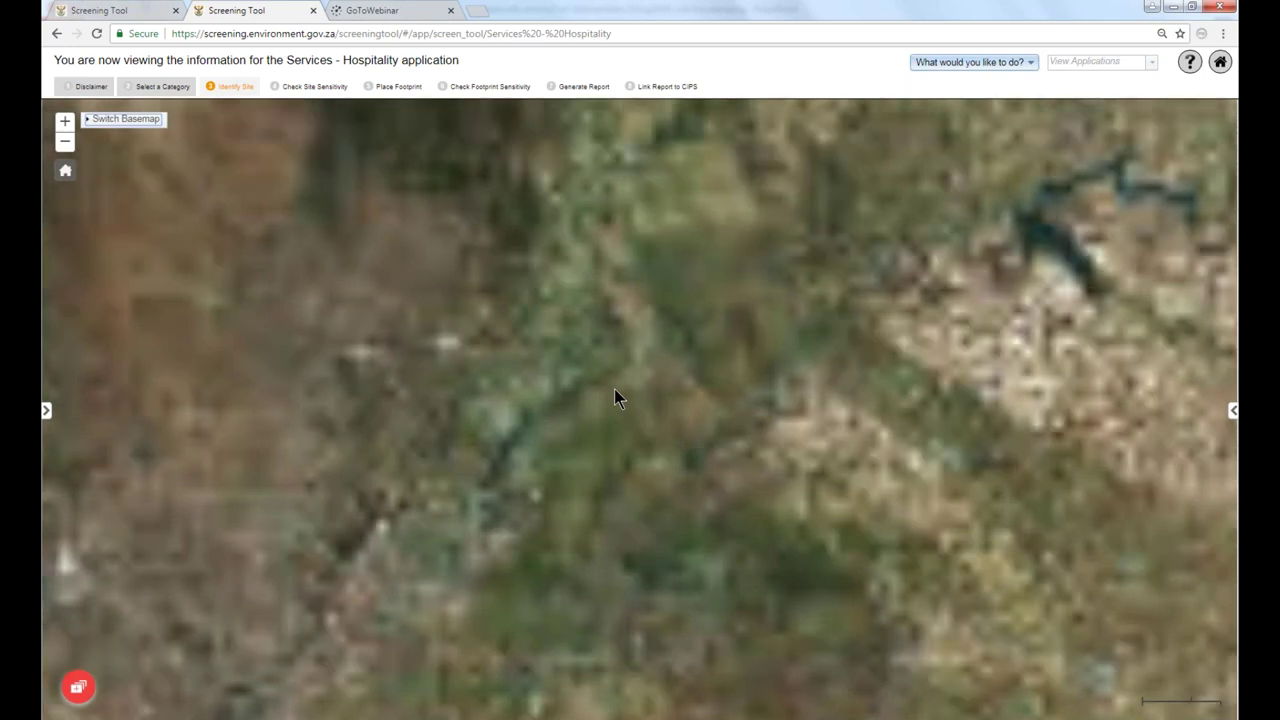
scroll(614, 389, up, 1)
scroll(619, 389, up, 2)
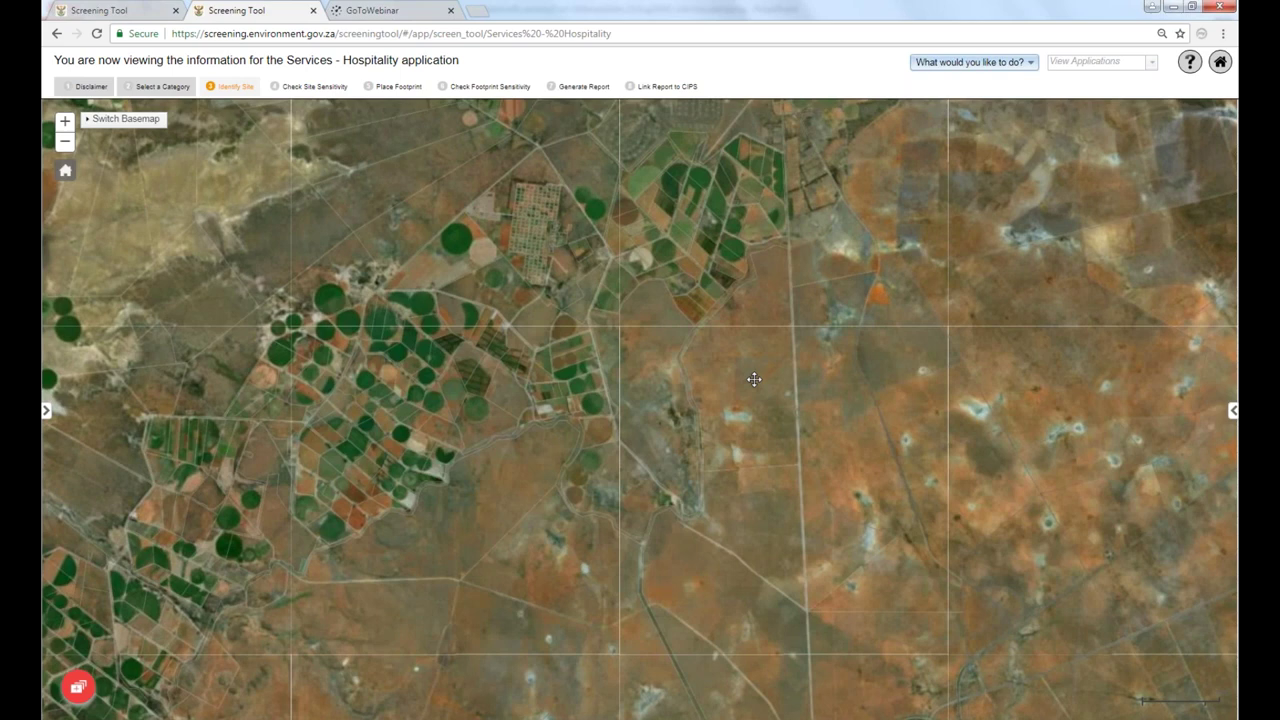
View a farm parcel's Cadastre popup, close it, and bring up the Identify Site panel.
click(686, 414)
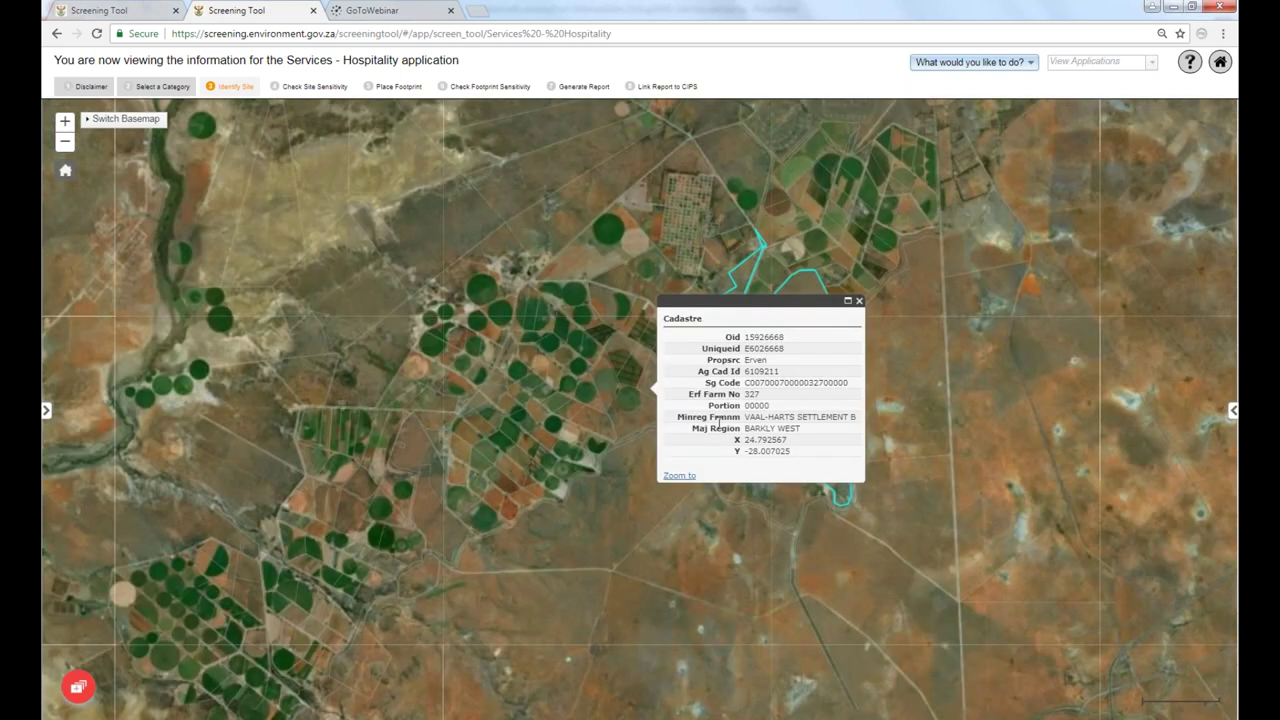
click(858, 302)
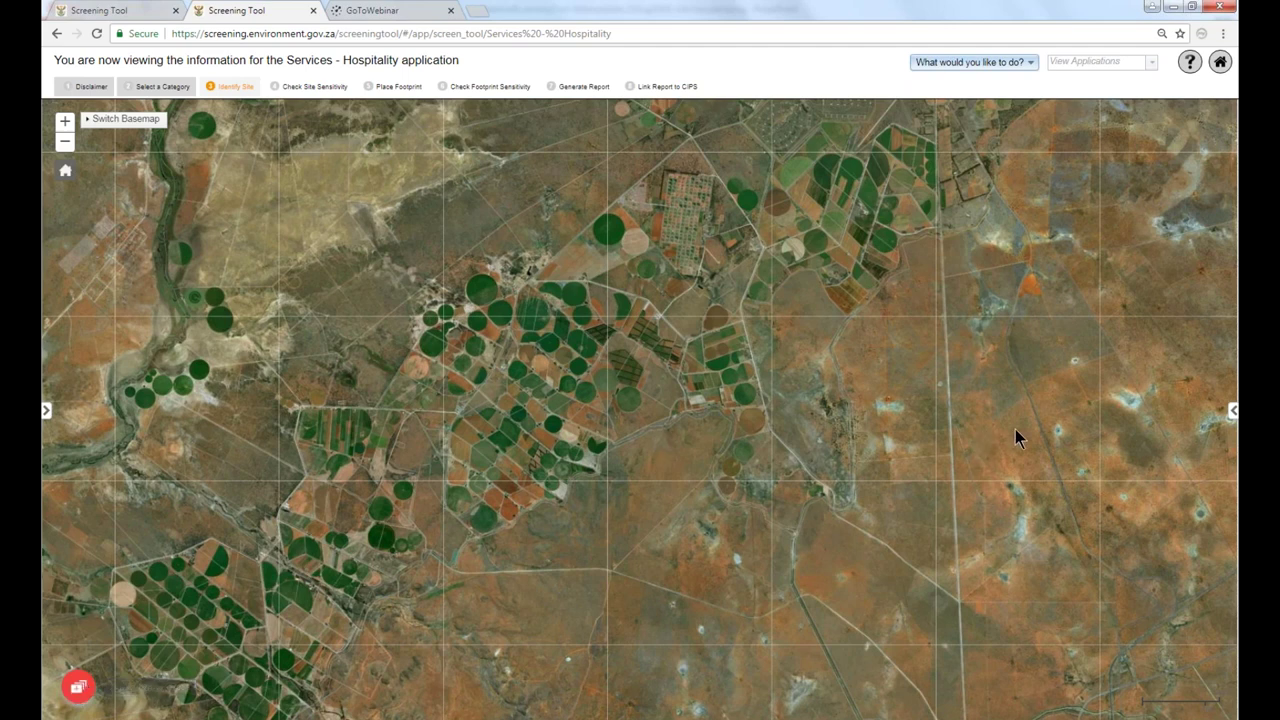
click(1232, 411)
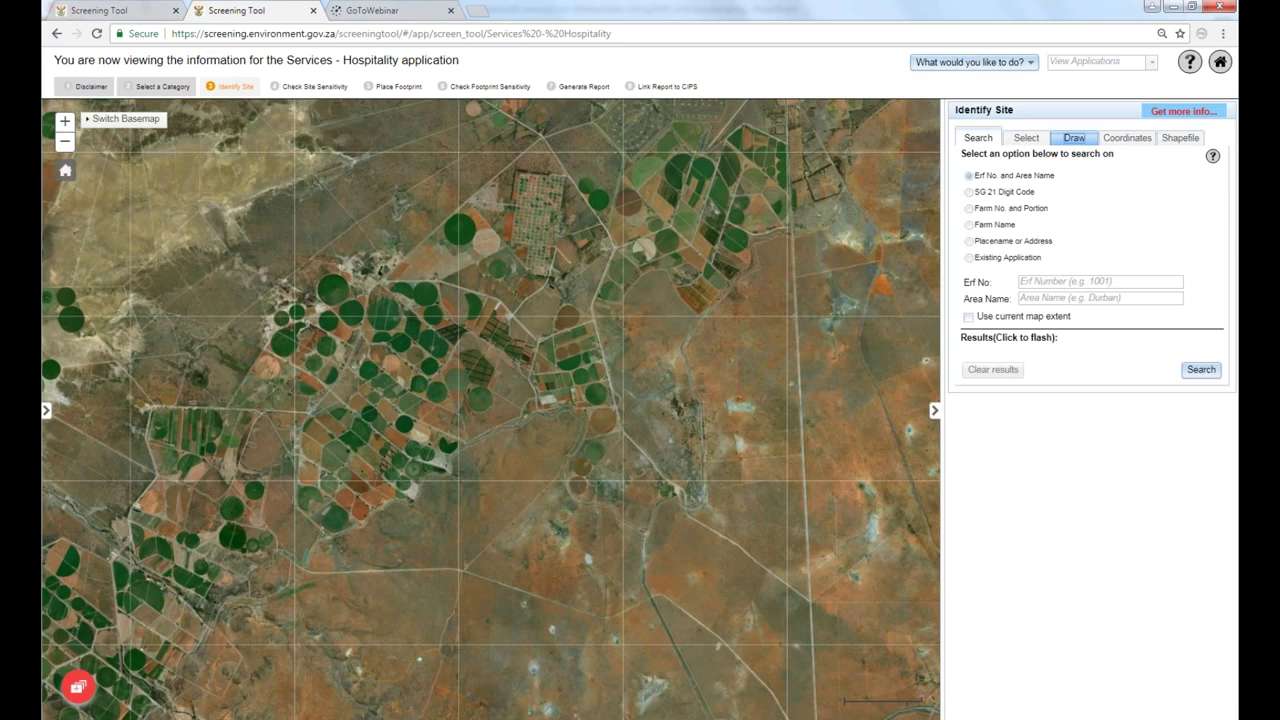
Draw a Polygon site area over the central fields, then show the Manage your areas list.
click(1074, 138)
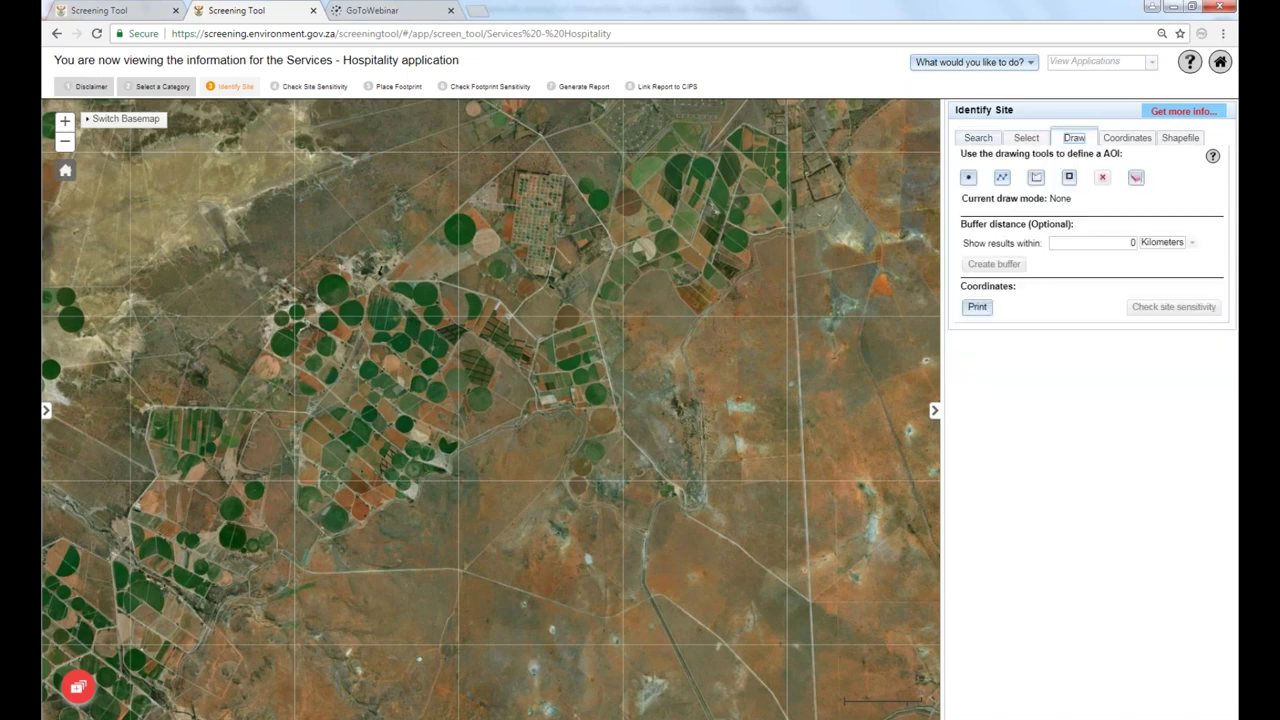
click(1037, 179)
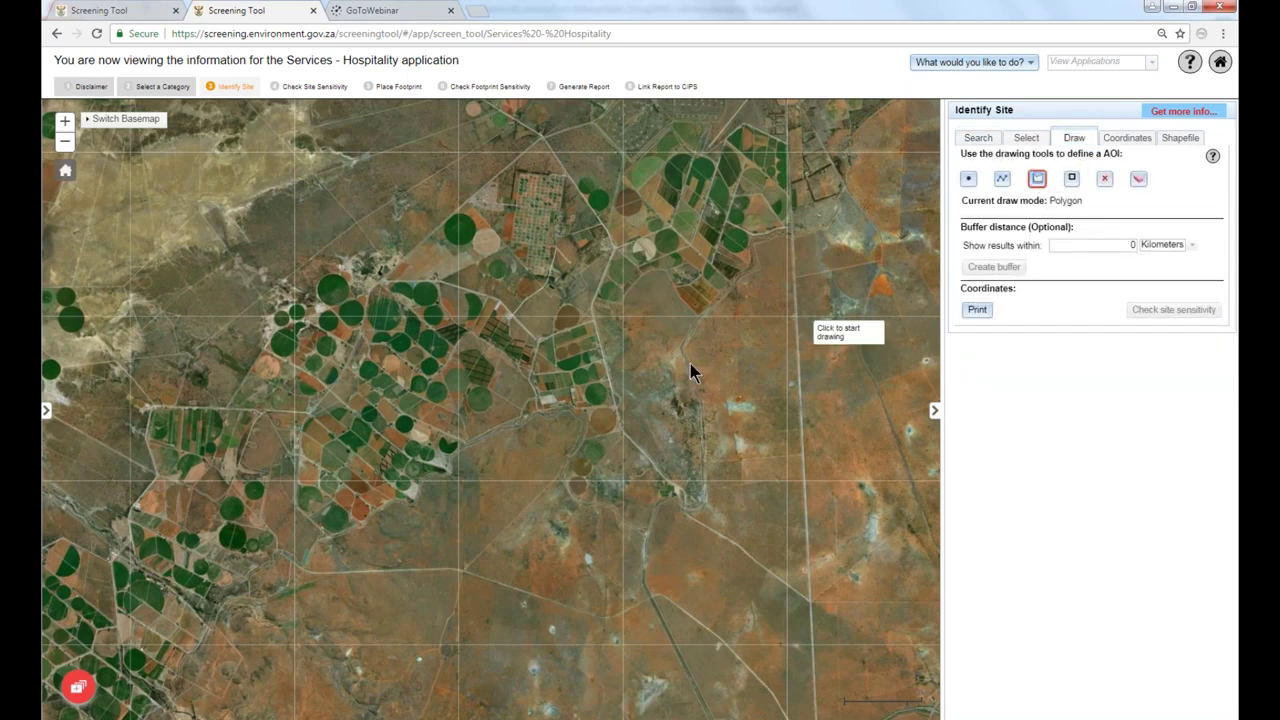
click(518, 413)
click(530, 370)
click(642, 363)
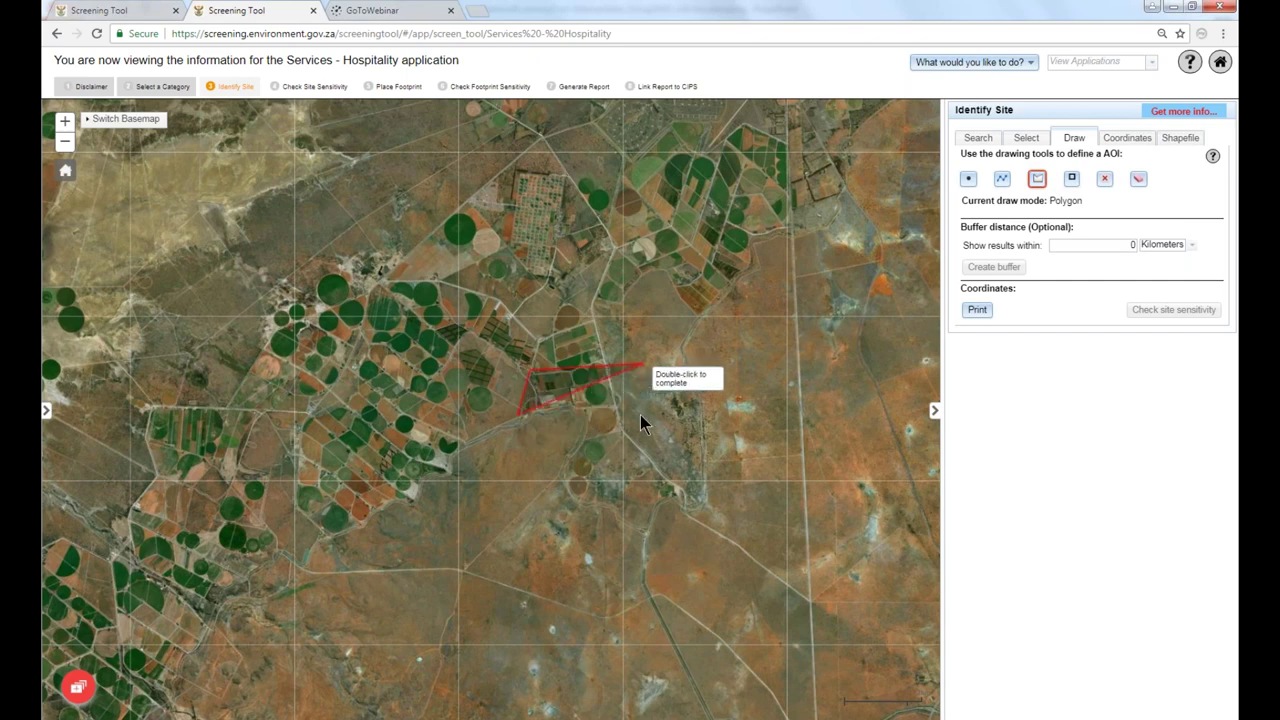
click(634, 476)
double_click(546, 481)
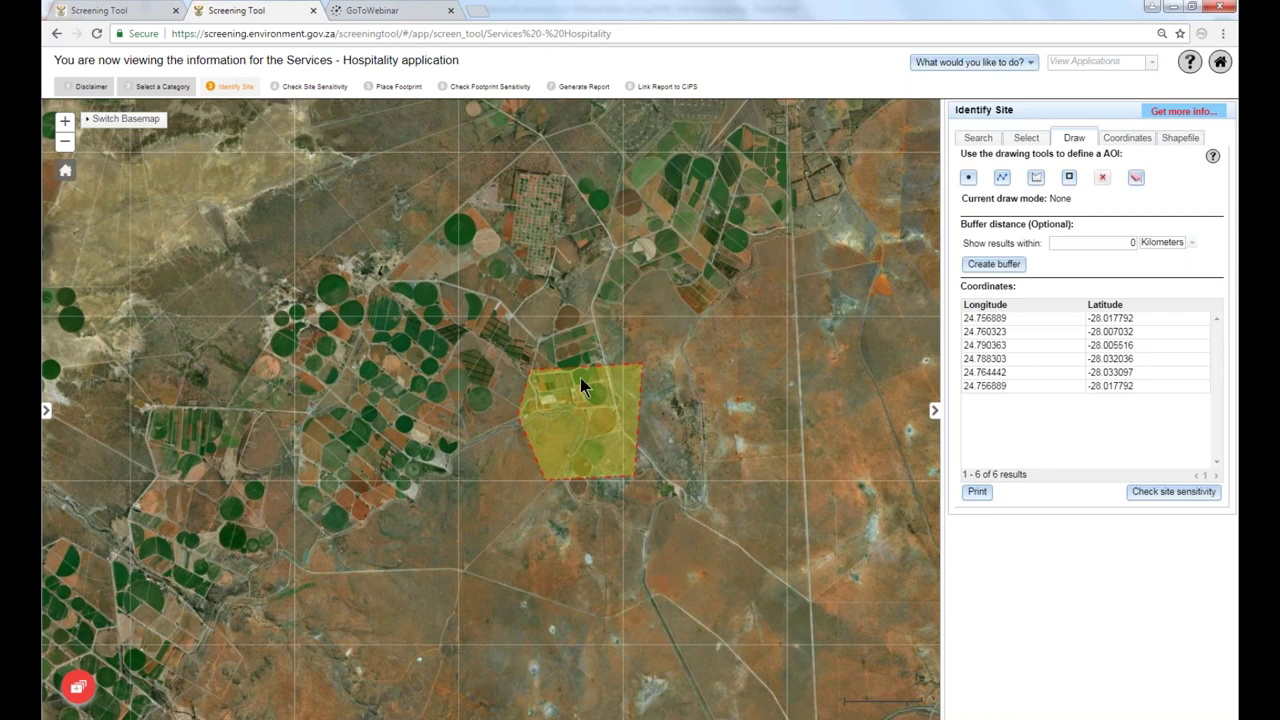
click(80, 692)
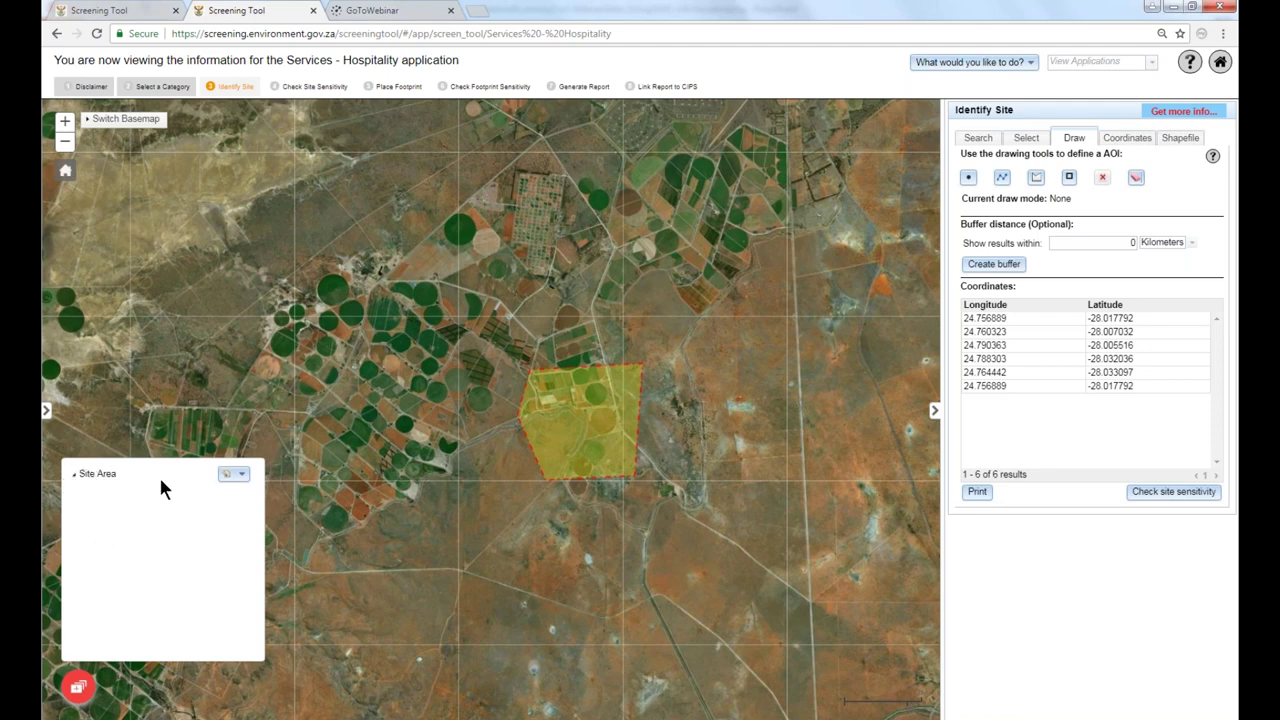
Zoom to the Site Area and drag its upper-right vertex inward to 24.785690, -28.010568.
click(241, 476)
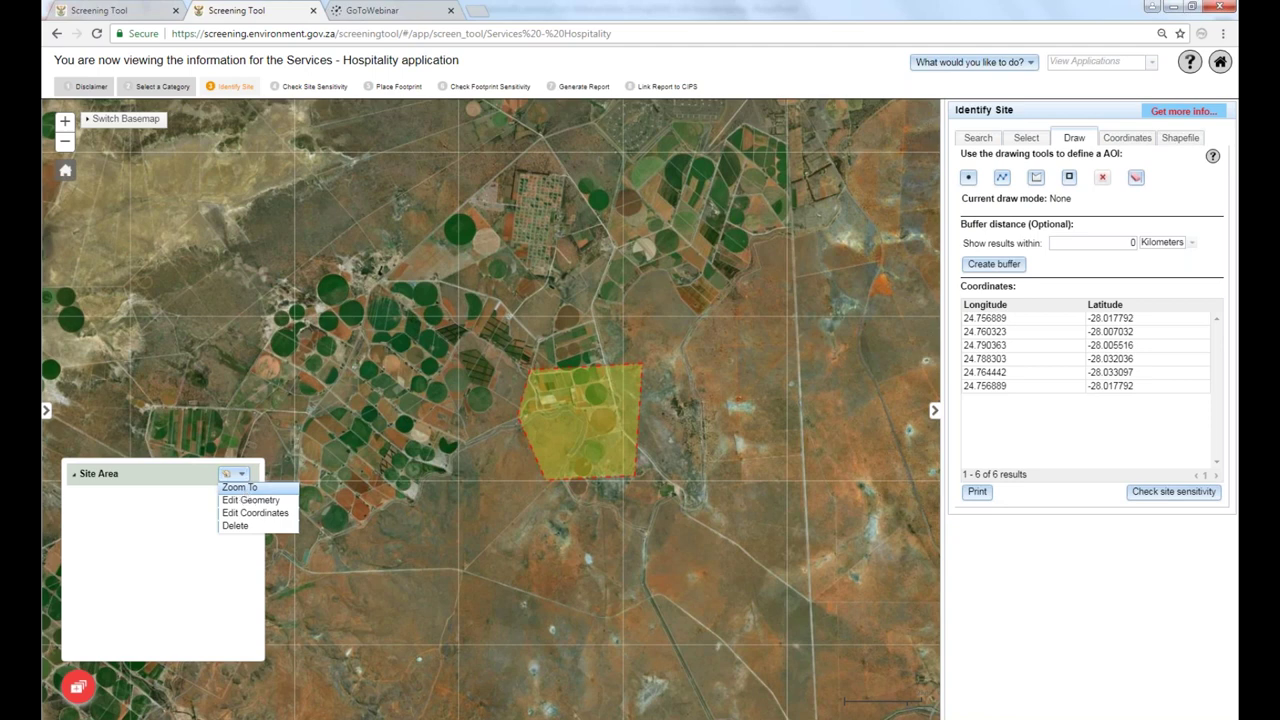
click(242, 489)
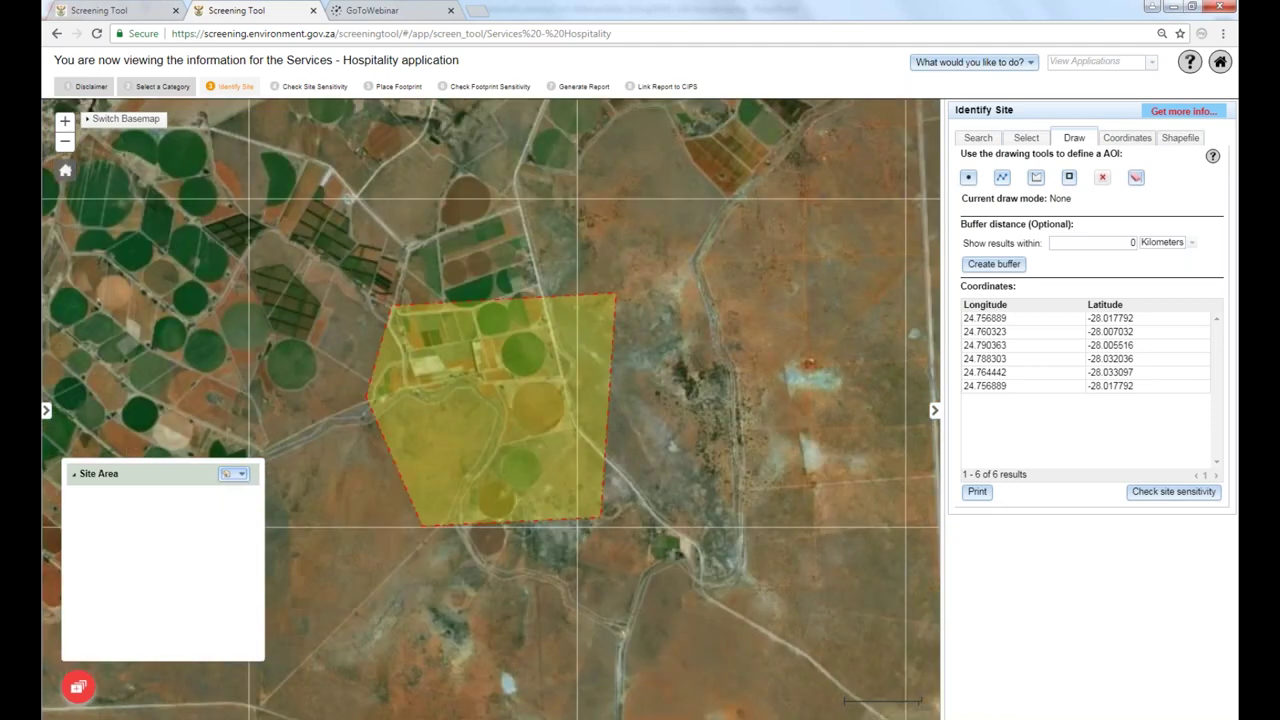
click(241, 475)
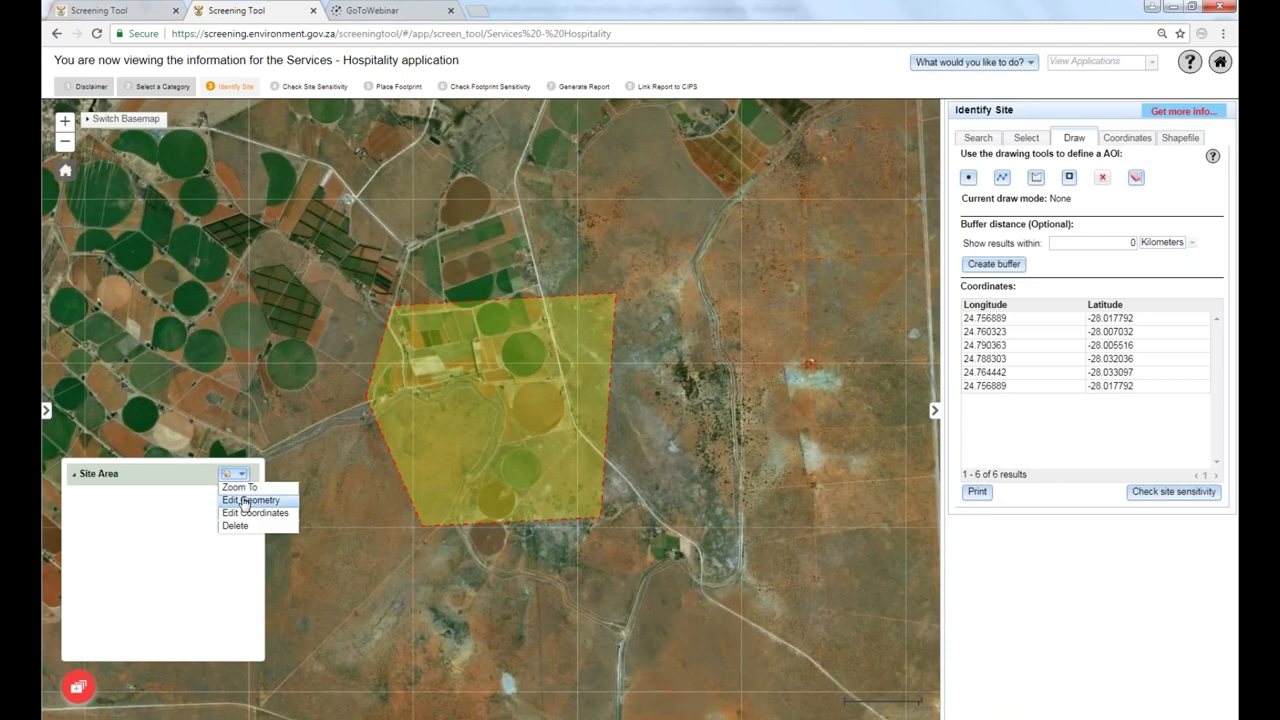
click(247, 500)
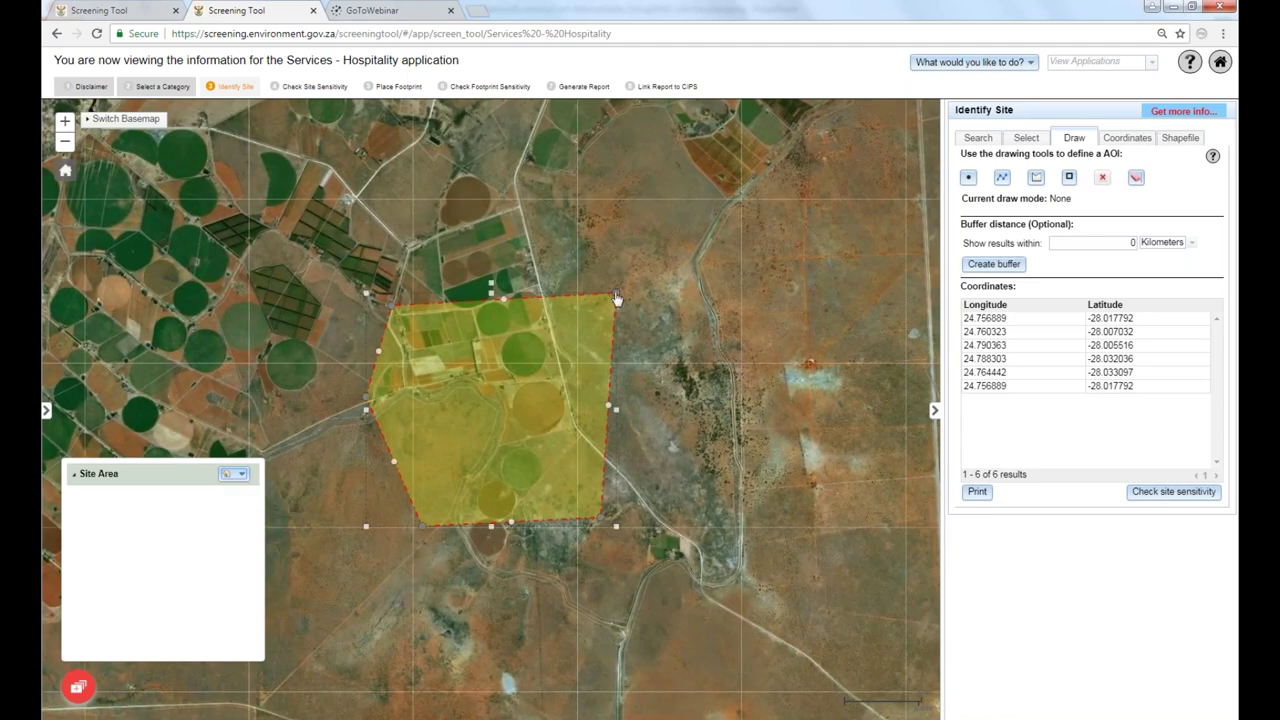
drag(610, 300, 581, 334)
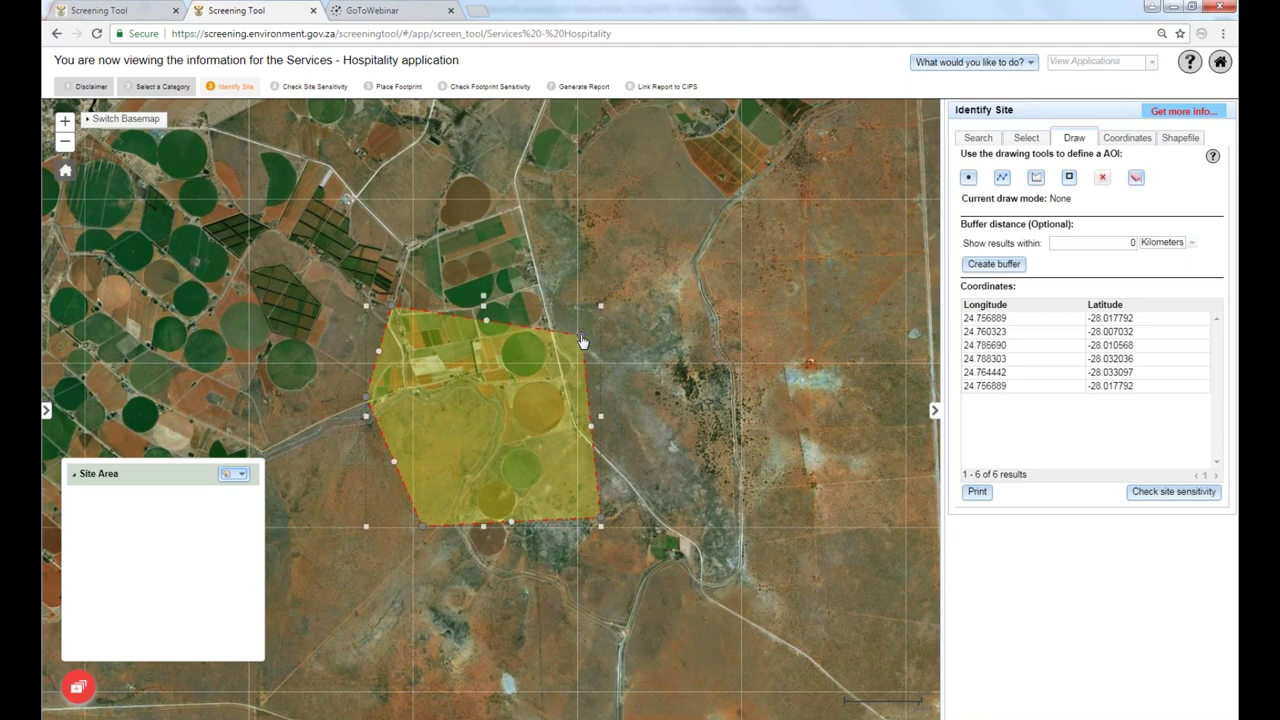
click(241, 475)
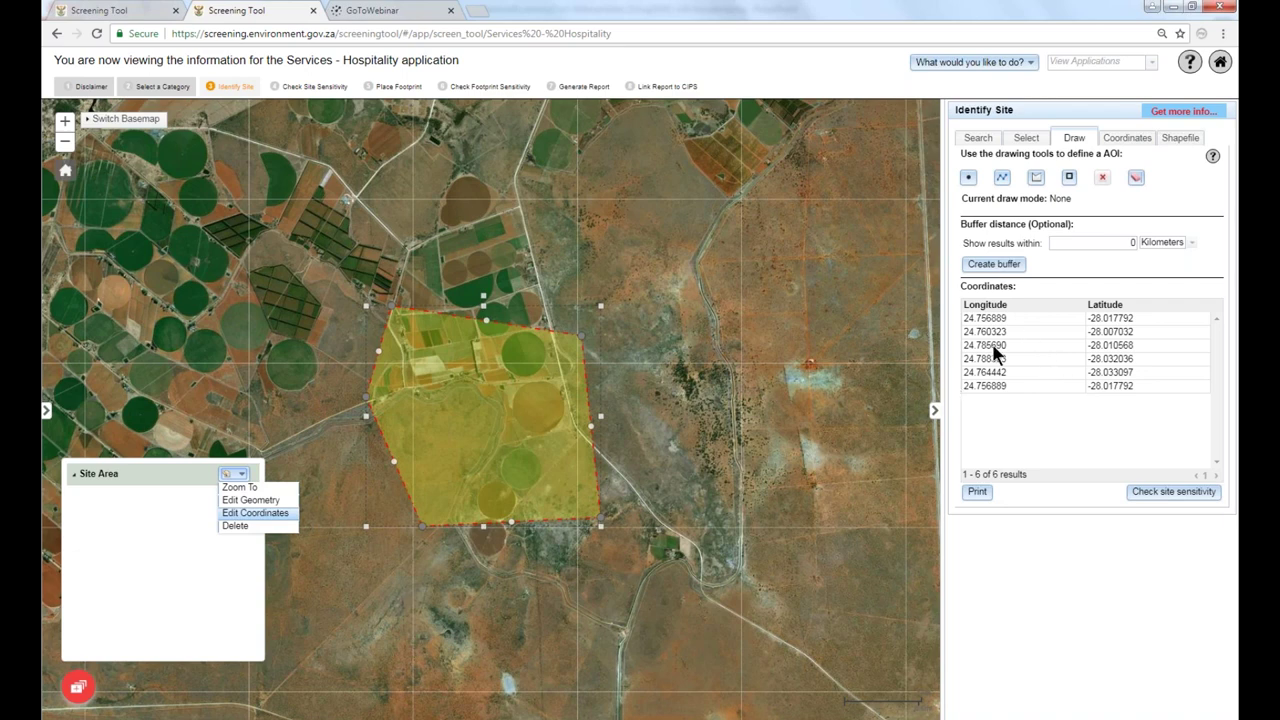
Delete the fifth coordinate row (24.764442, -28.033097) in Edit Coordinates, leaving five vertices.
click(255, 513)
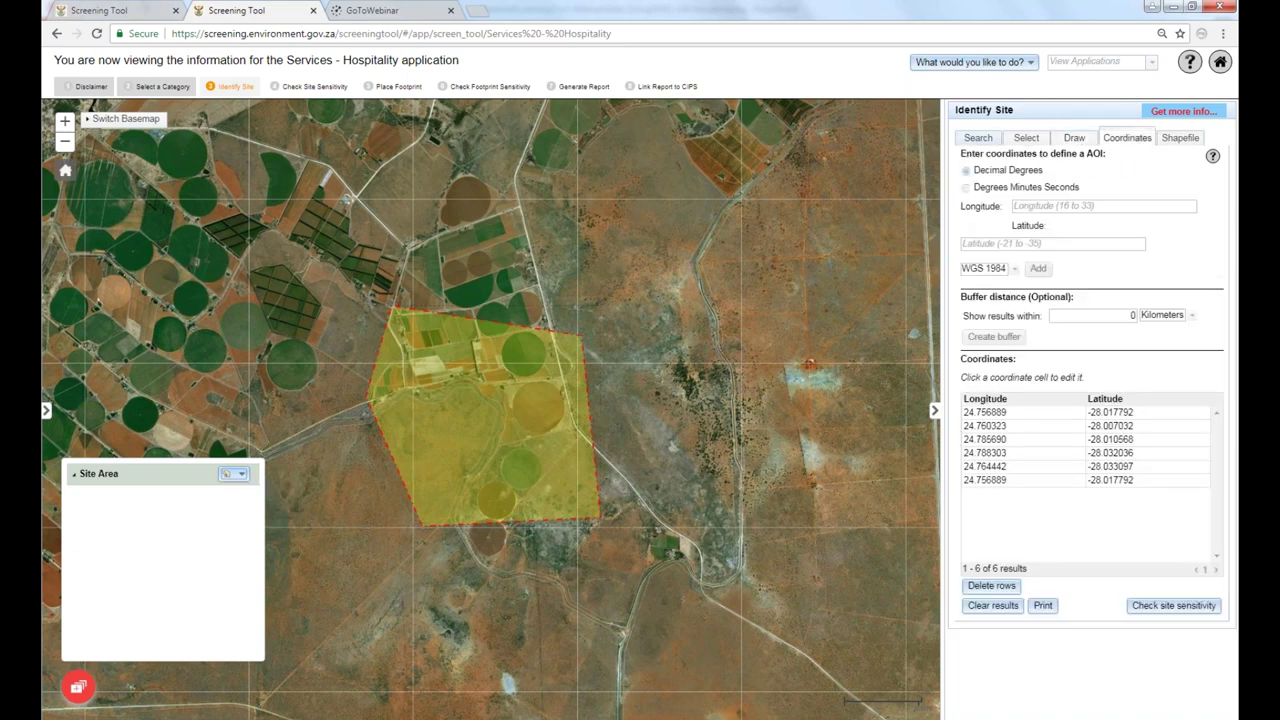
click(984, 467)
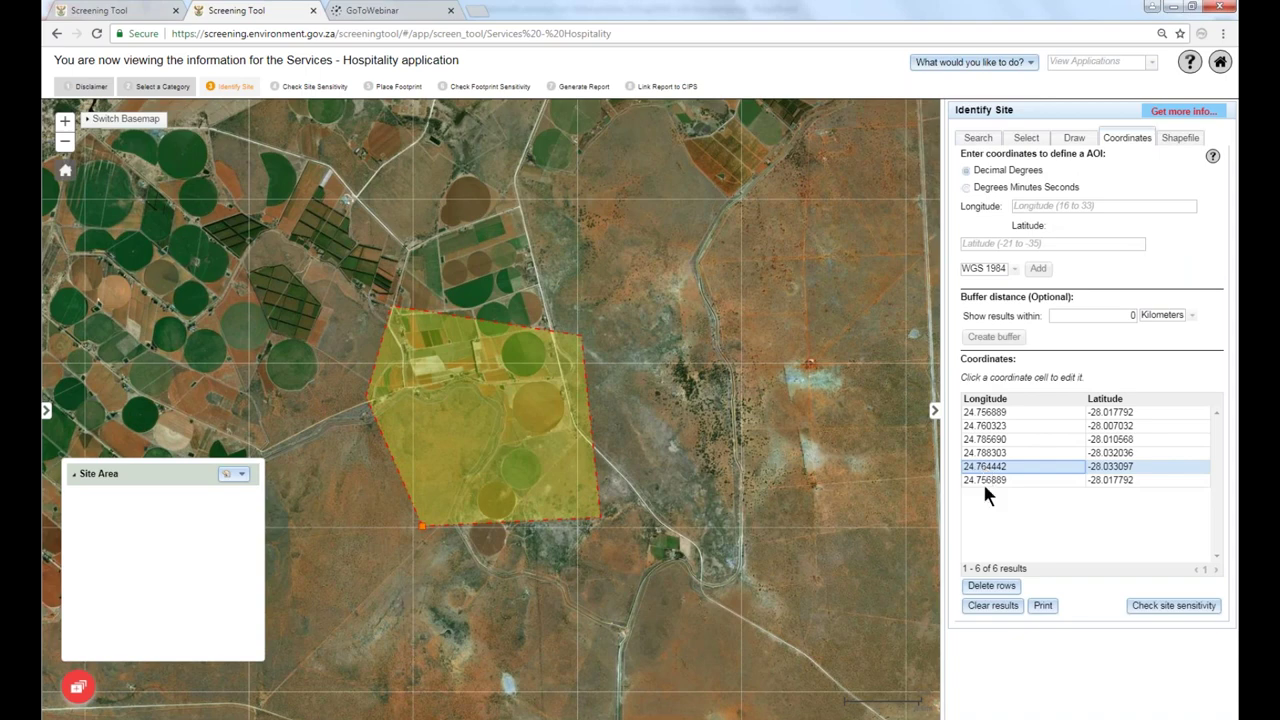
click(996, 588)
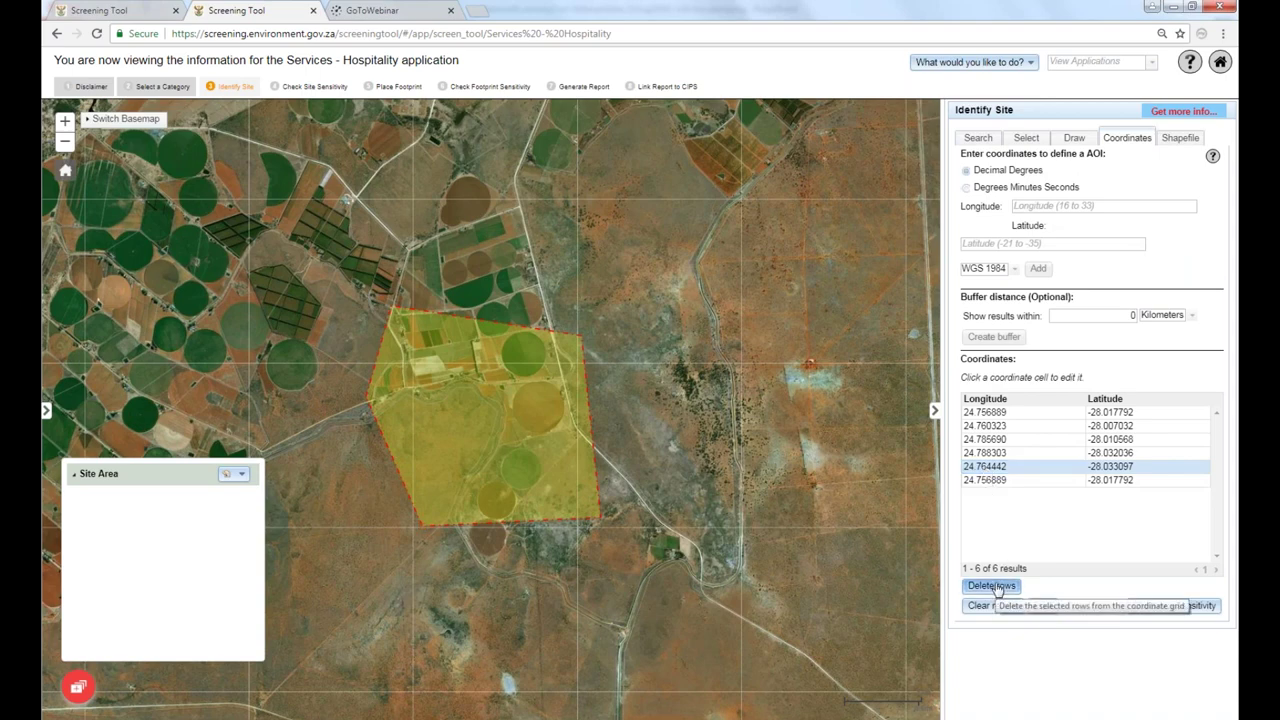
click(996, 588)
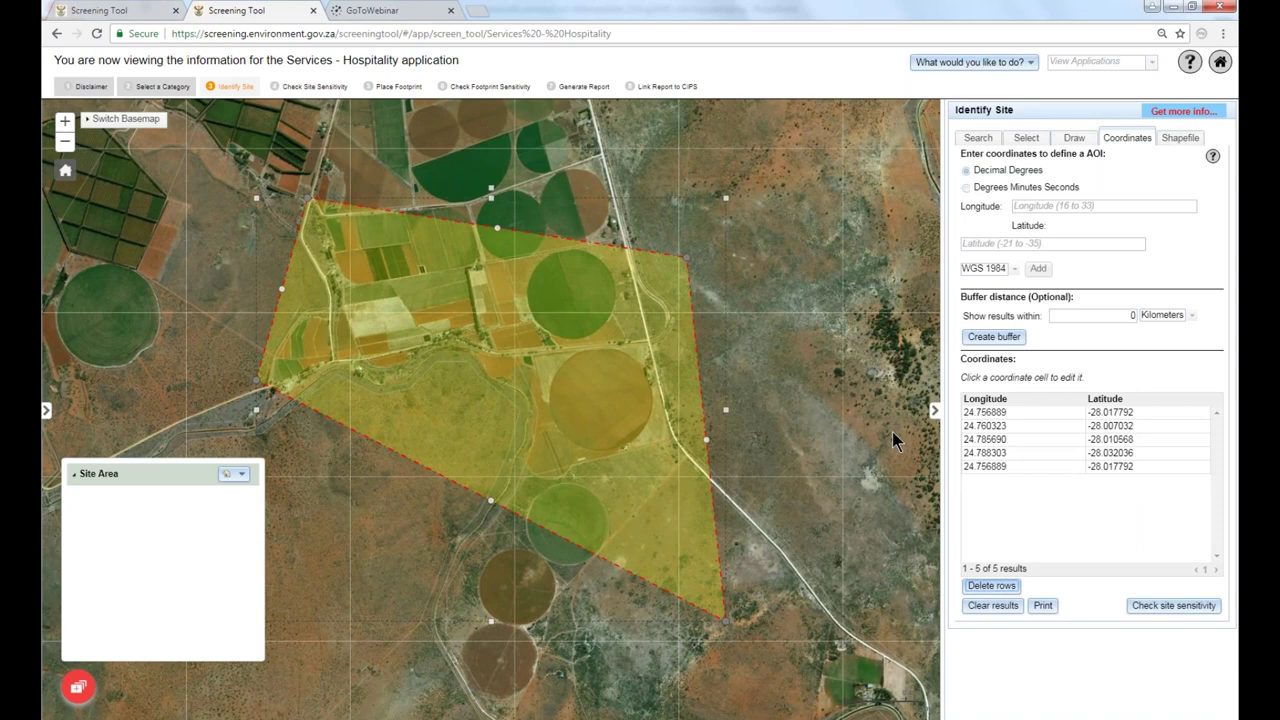
click(241, 474)
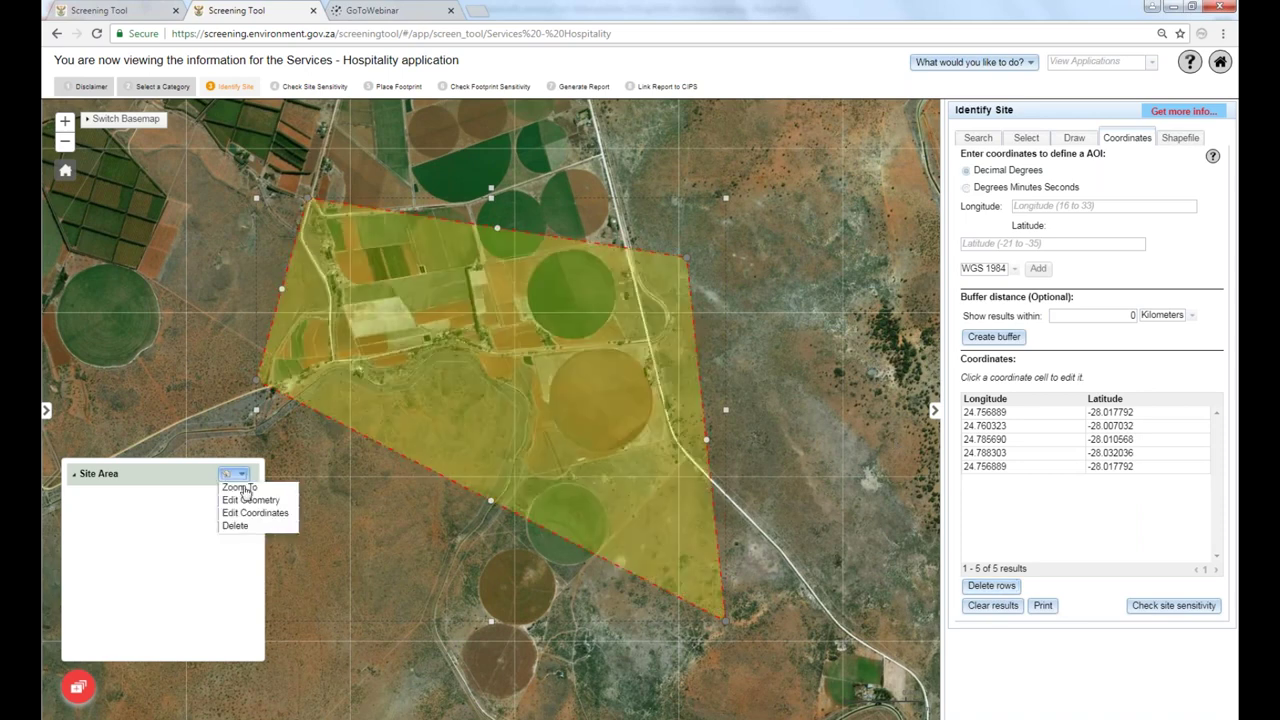
Delete the Site Area polygon and close the empty Manage your areas panel.
click(235, 525)
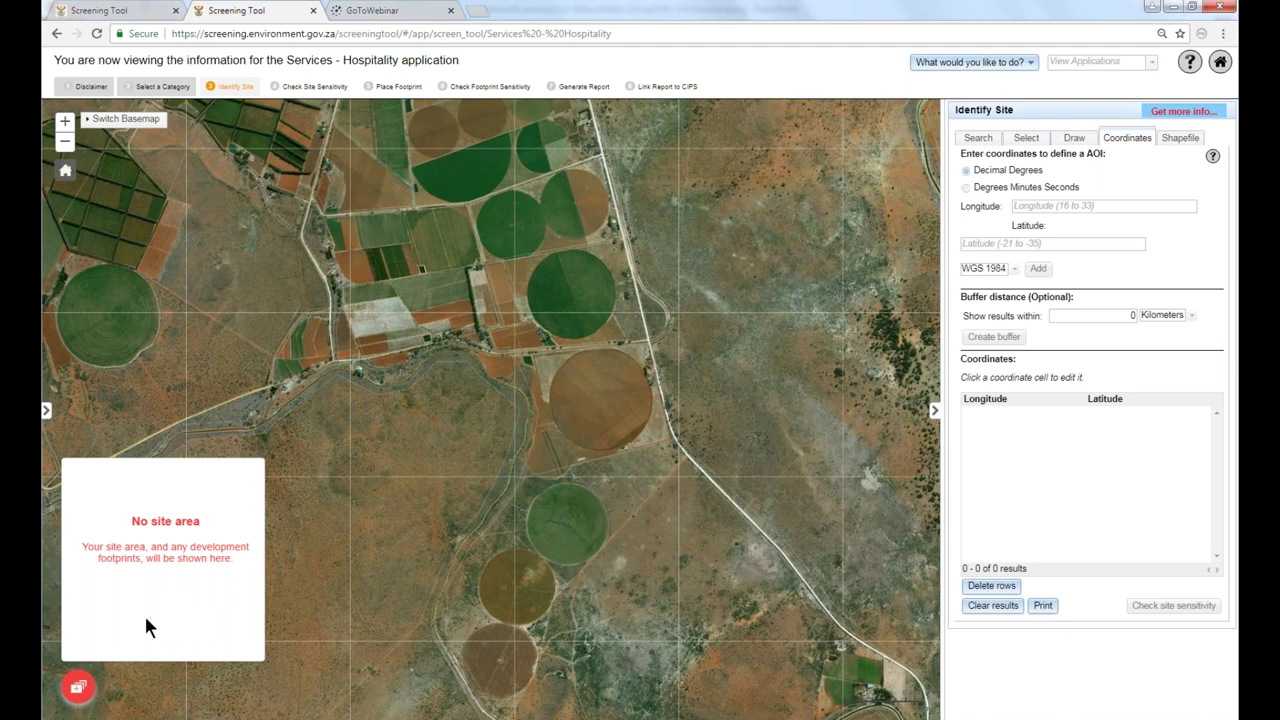
click(79, 690)
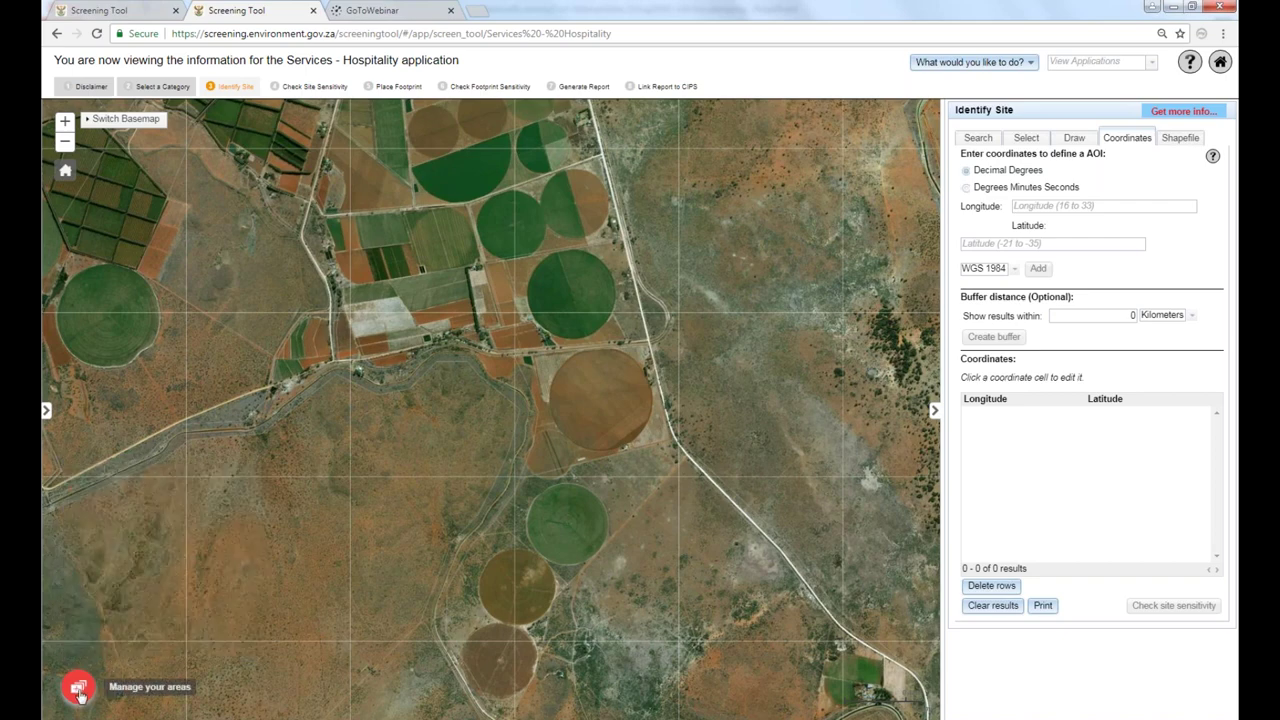
Show the Layers panel and reset the map to the full South Africa extent.
click(46, 412)
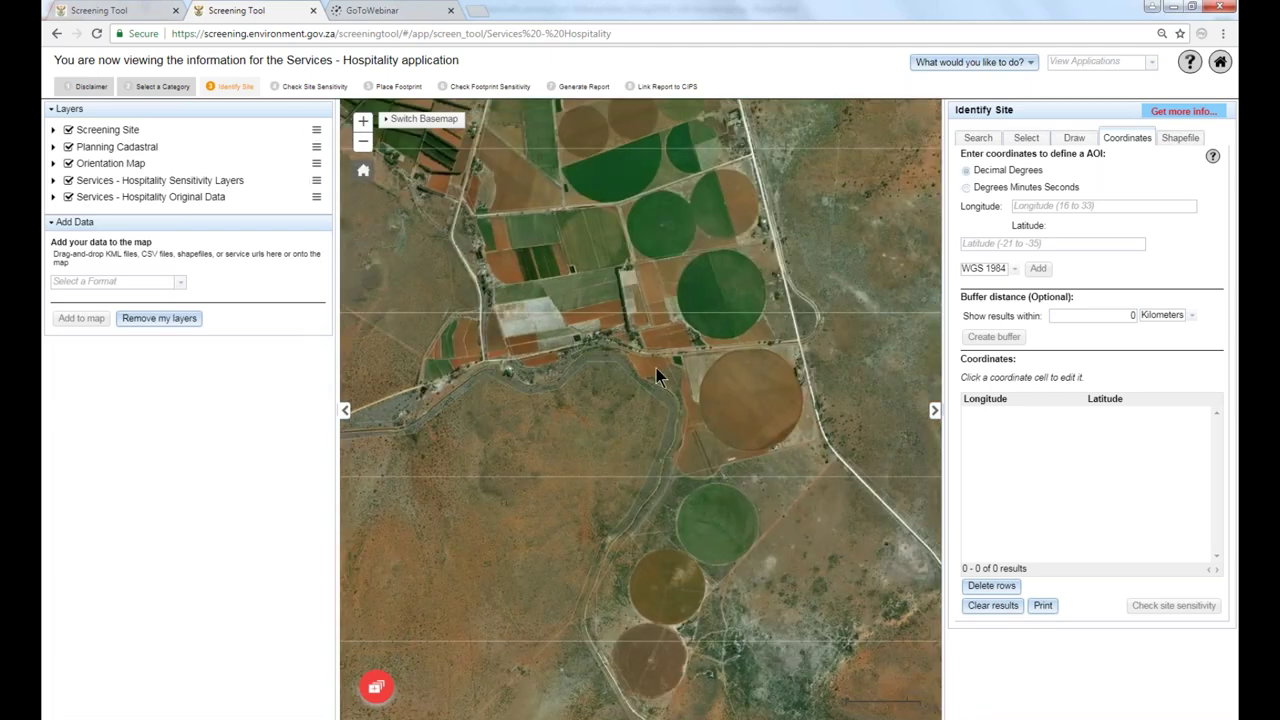
click(365, 173)
click(365, 173)
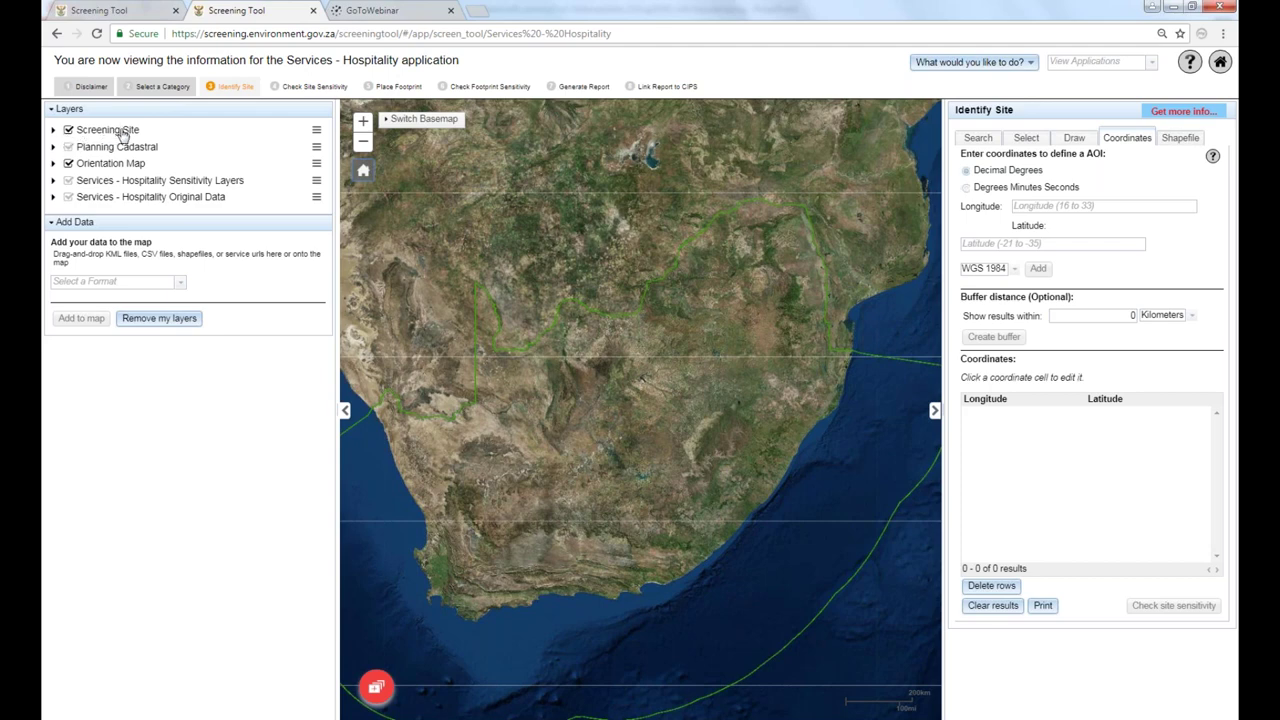
Expand Screening Site, toggle National Jurisdiction Area off and on, and enable EIA Application Site (point).
click(54, 131)
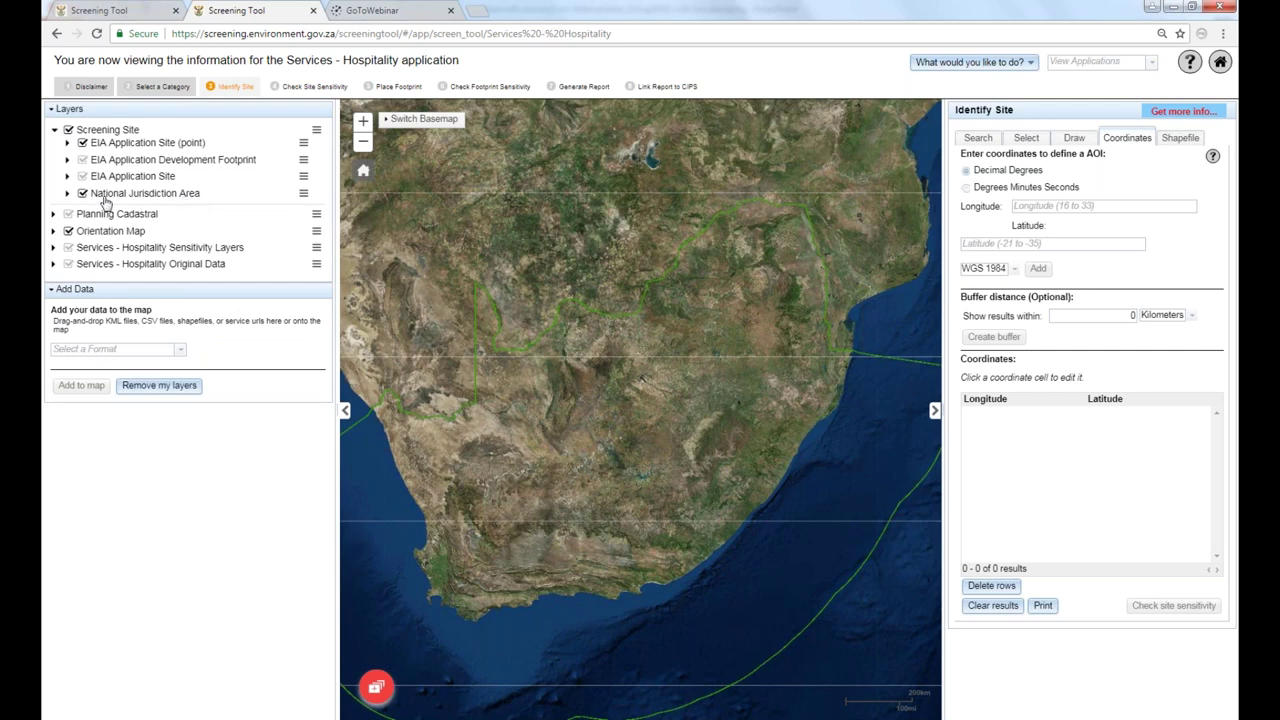
click(82, 194)
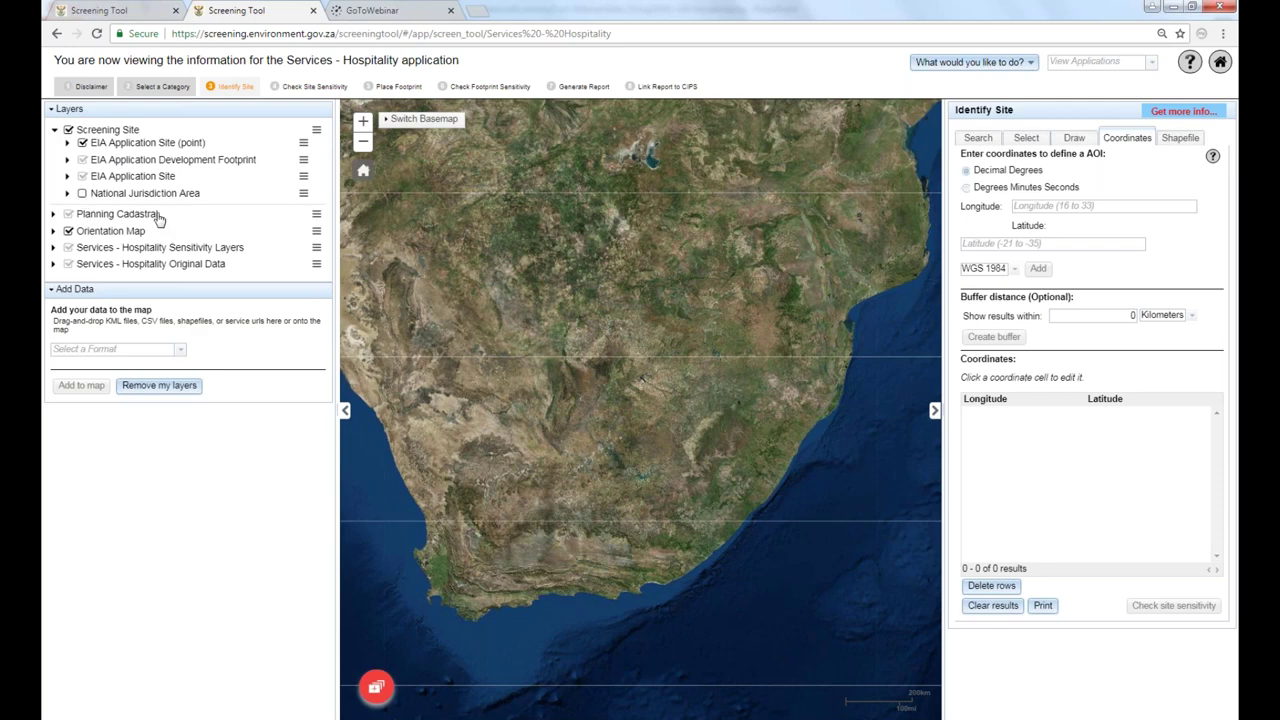
click(82, 194)
click(84, 143)
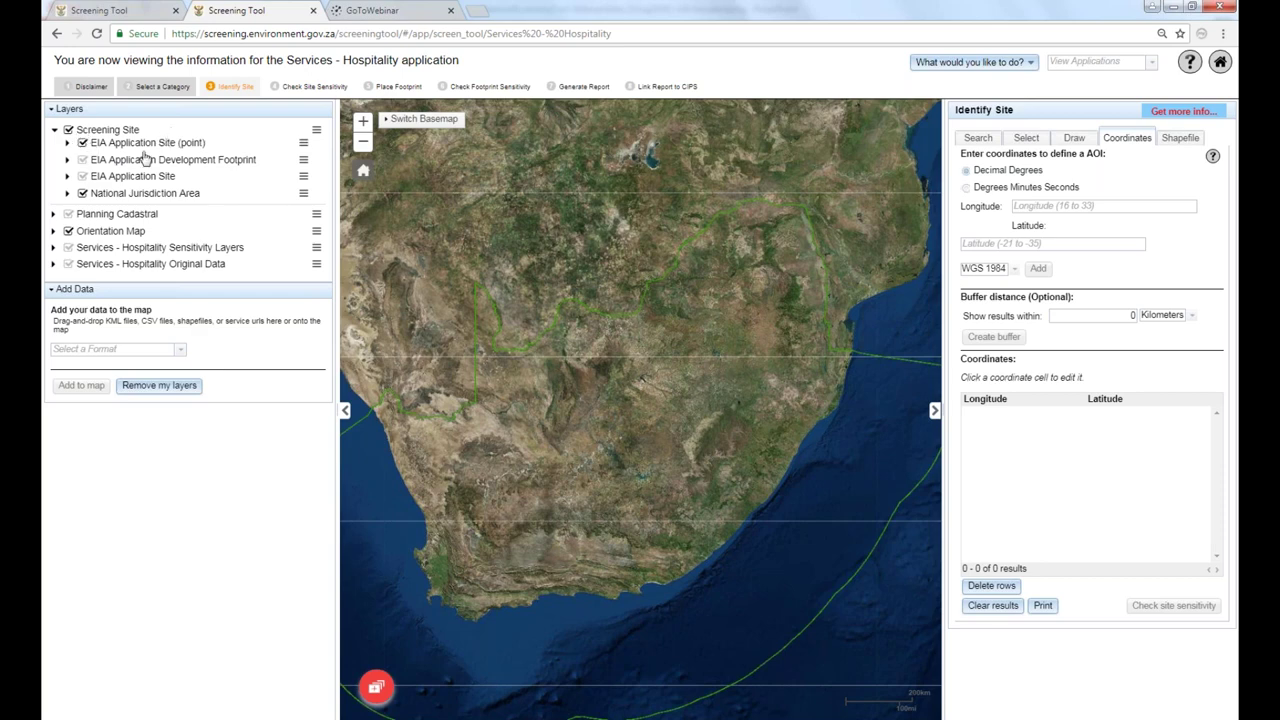
Collapse Screening Site and expand Planning Cadastral > Cadastre to list Erven and Farm Portion.
click(55, 131)
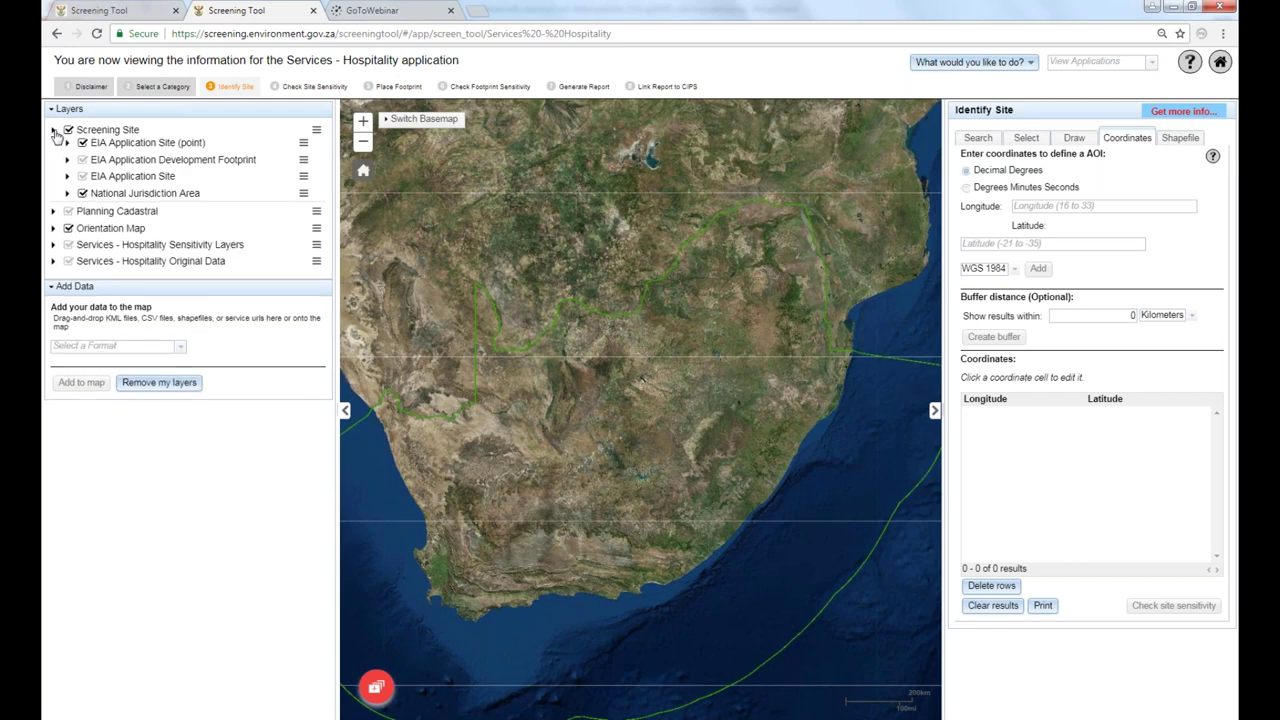
click(54, 148)
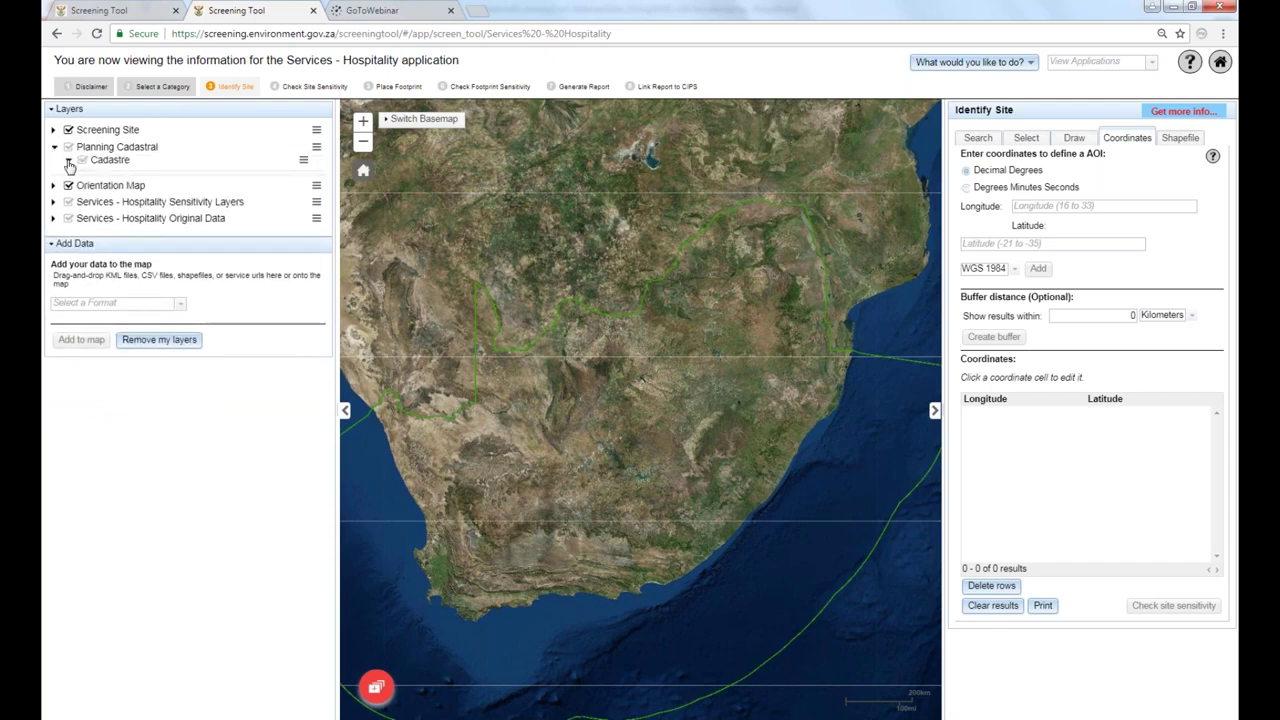
click(68, 161)
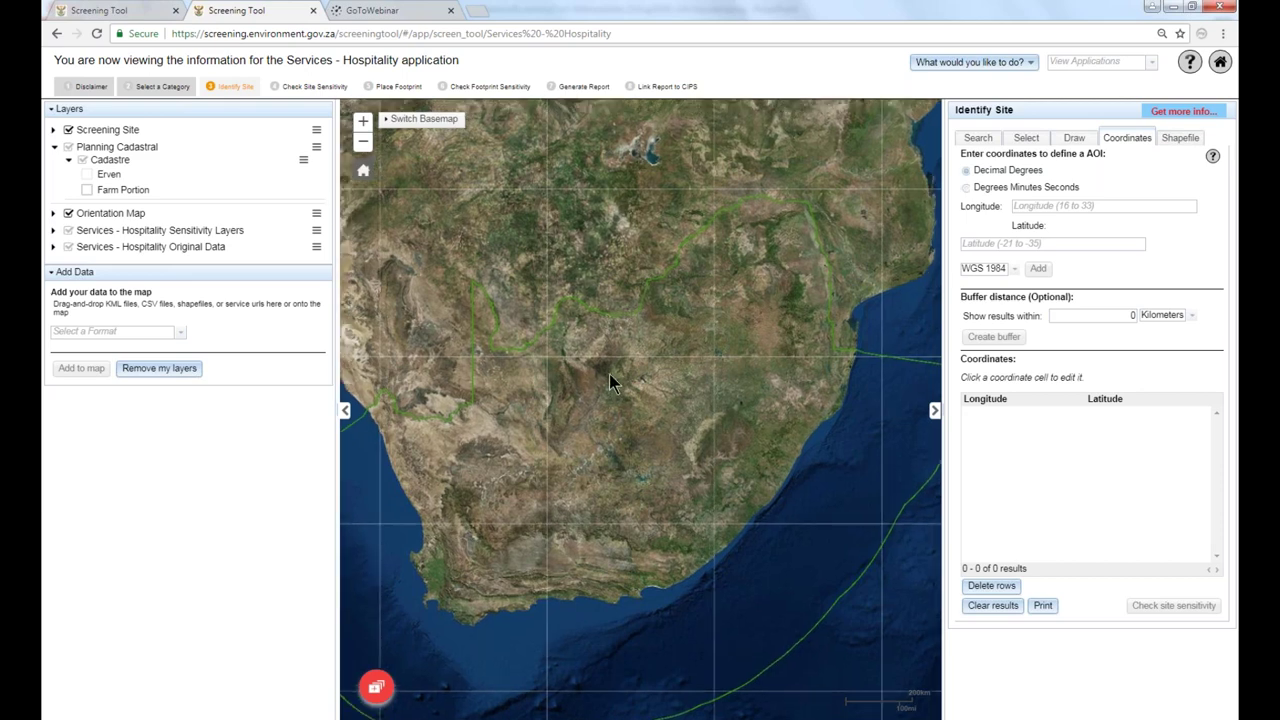
Zoom into the countryside and switch the basemap to Topographic.
scroll(609, 374, up, 5)
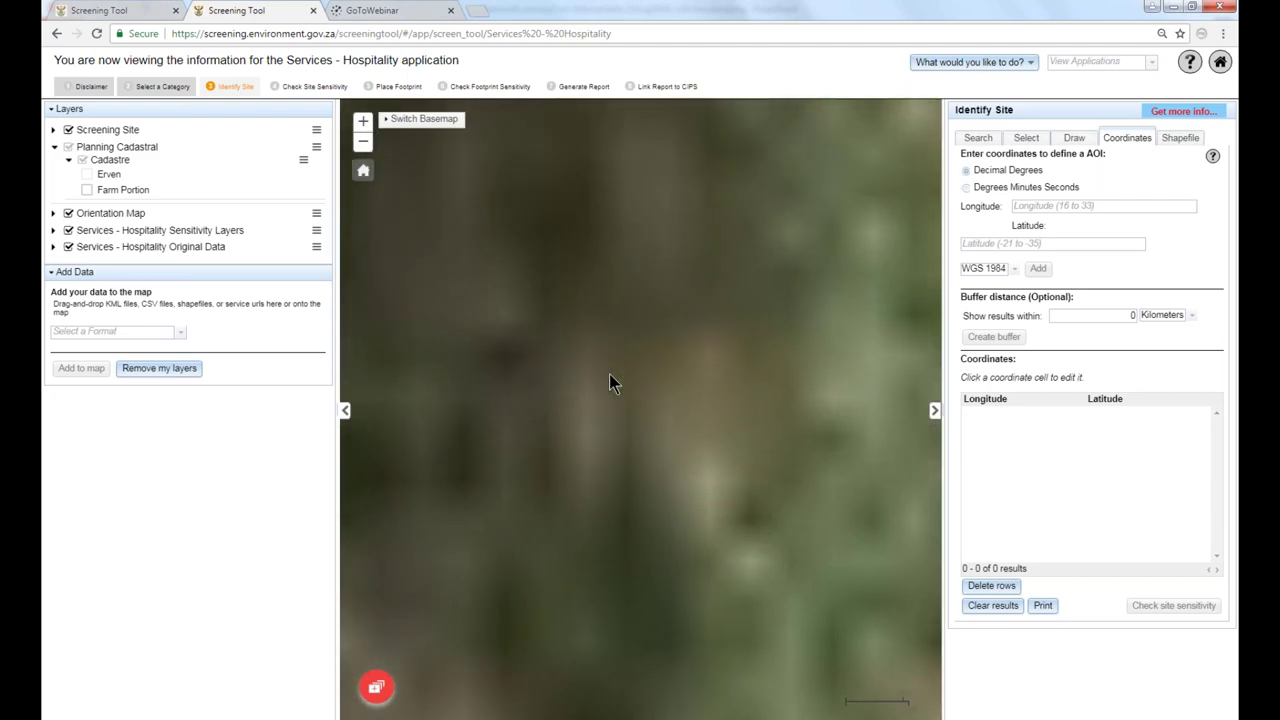
scroll(609, 382, up, 1)
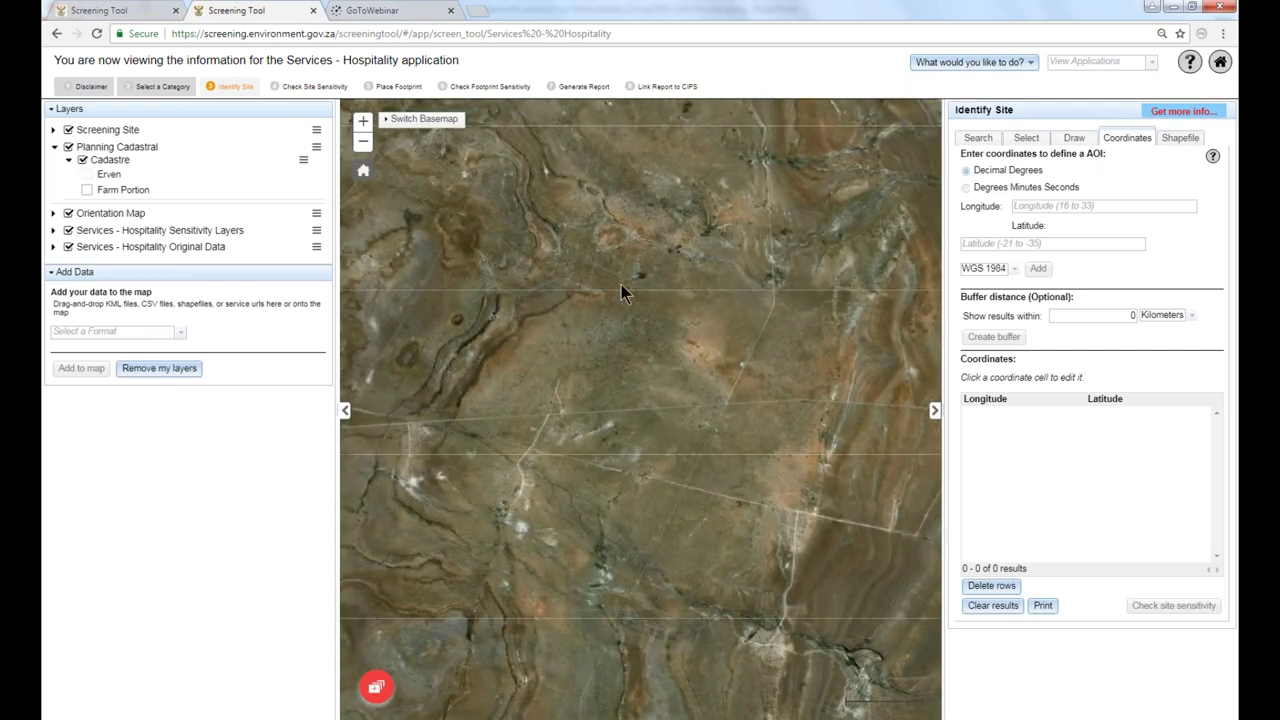
click(415, 119)
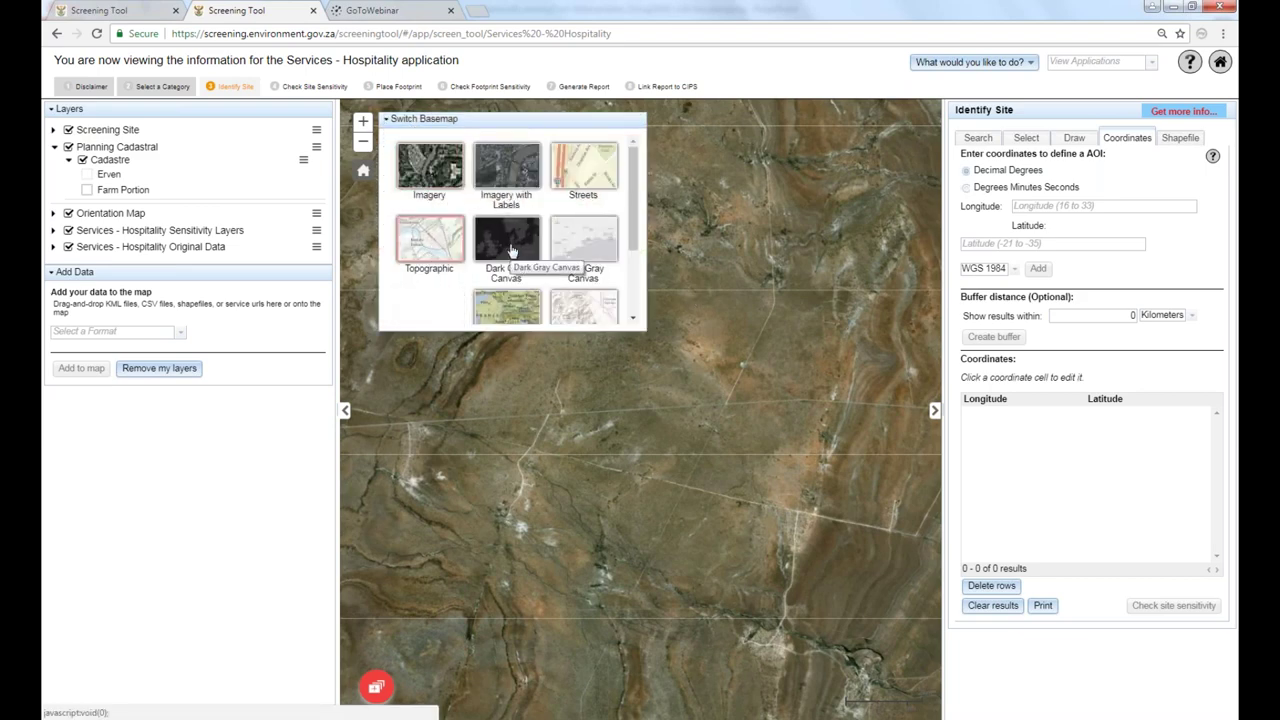
click(440, 250)
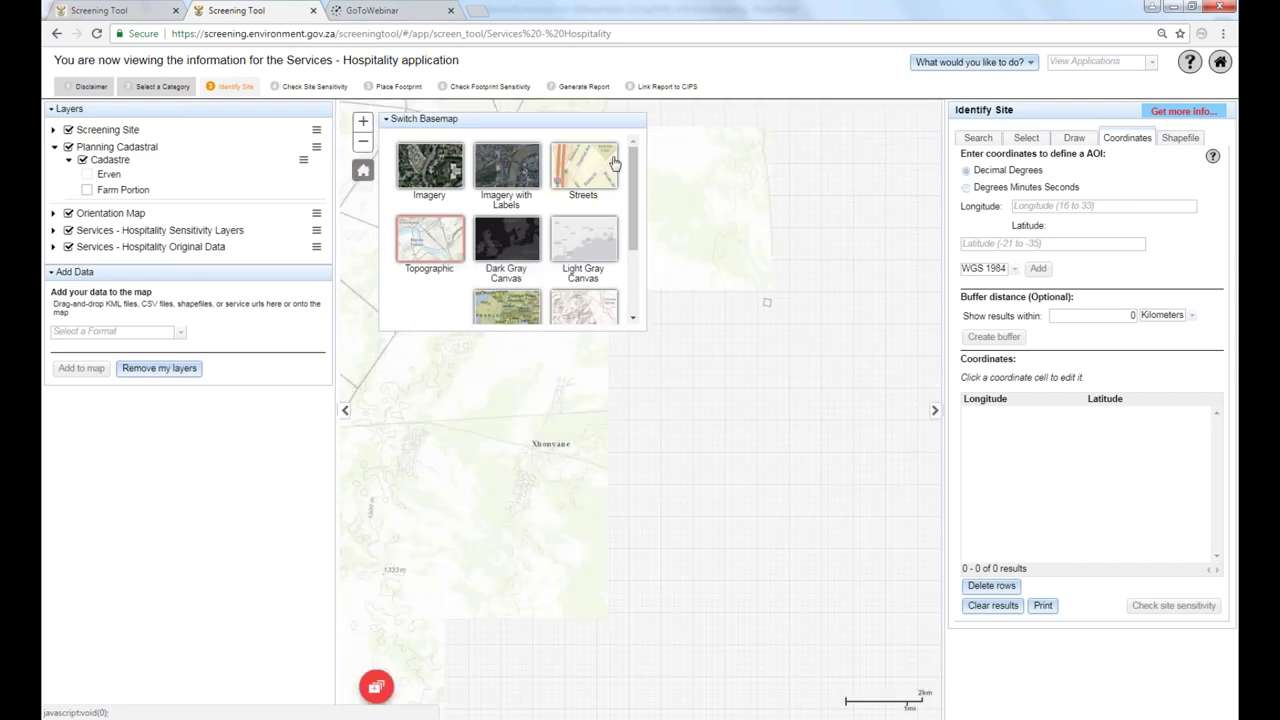
click(576, 121)
Pan the map to reveal cadastral farm boundaries and show the basemap choices again.
drag(597, 206, 702, 338)
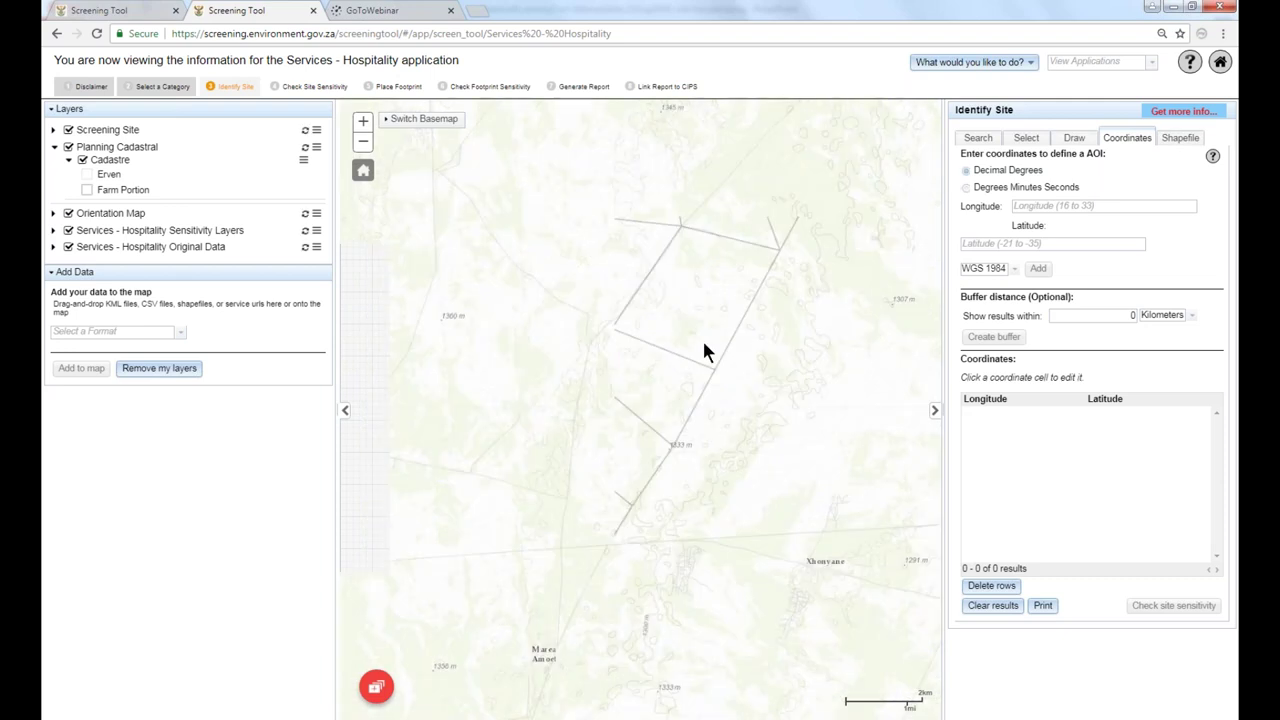
drag(617, 282, 743, 345)
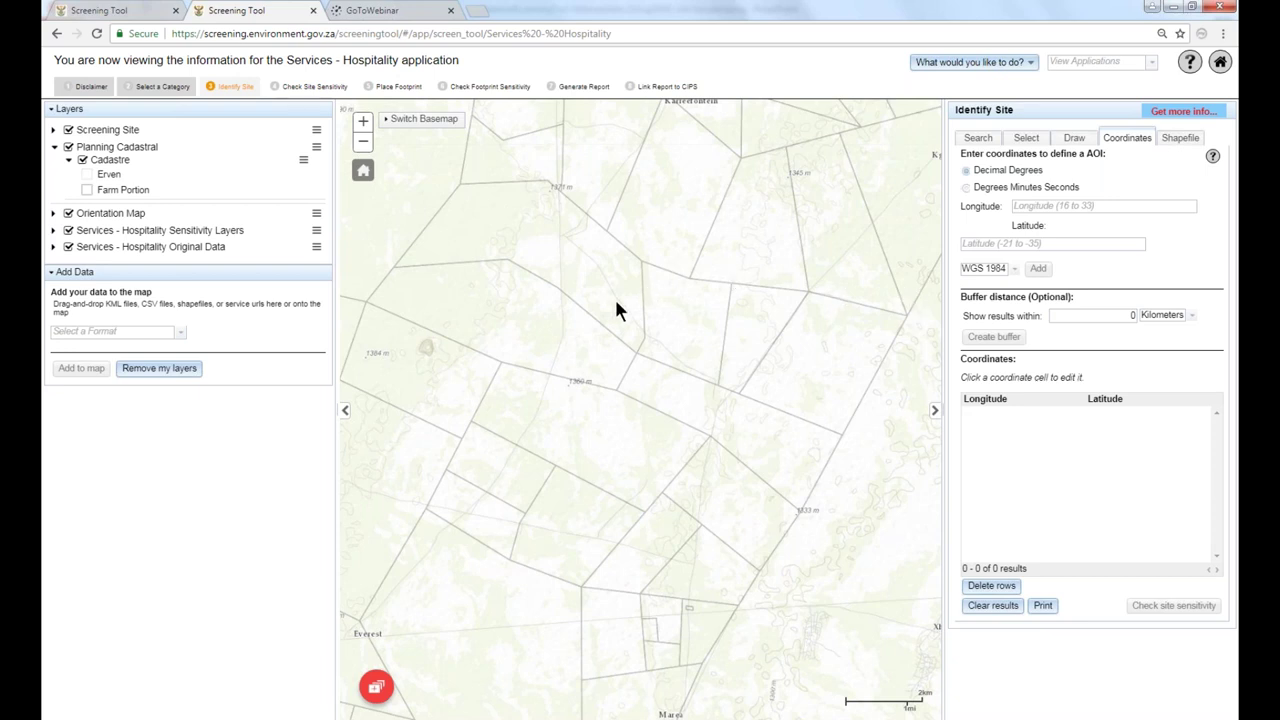
click(430, 120)
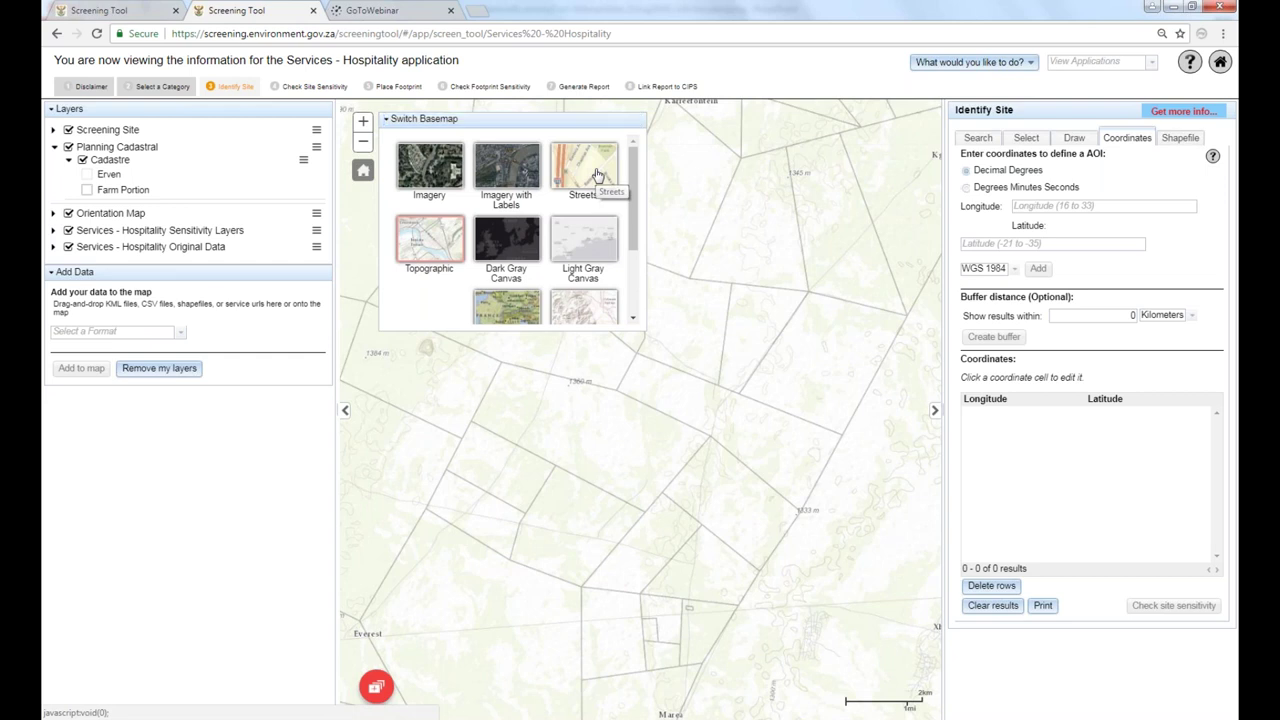
Switch to the Streets basemap and pan east to Bloemhof and Hertzogville.
click(597, 175)
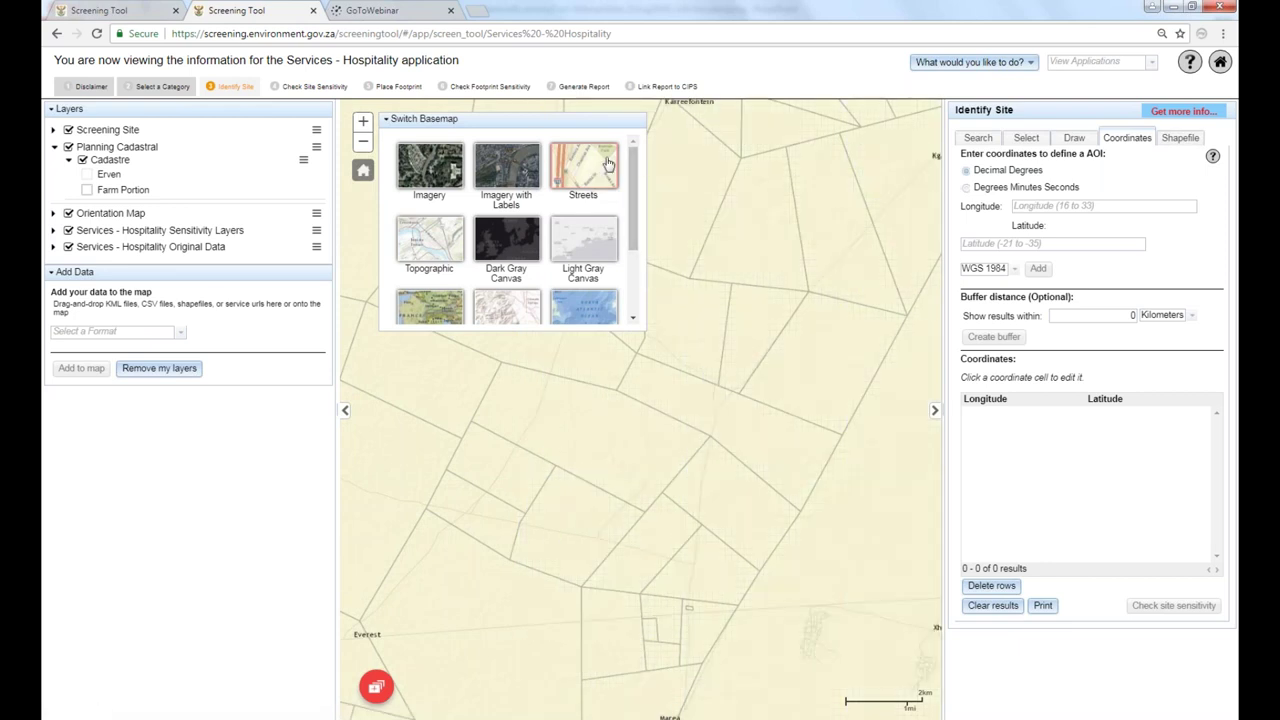
scroll(742, 408, down, 2)
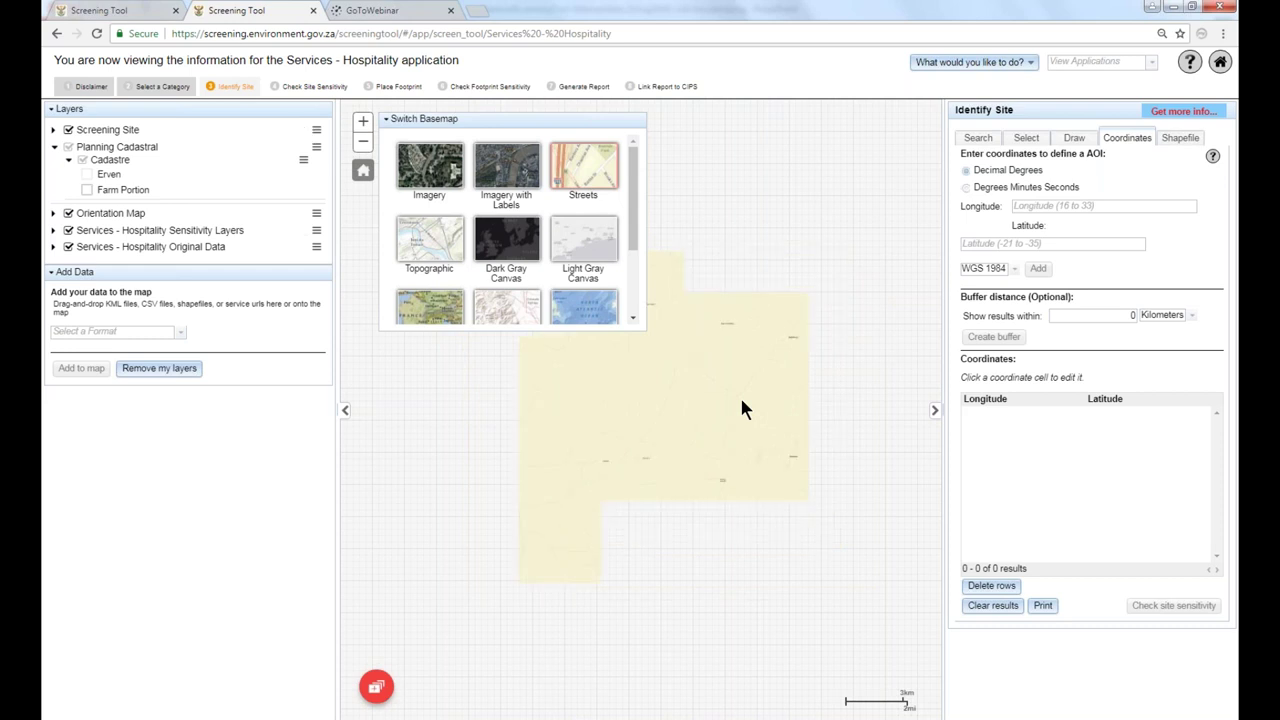
drag(772, 538, 672, 382)
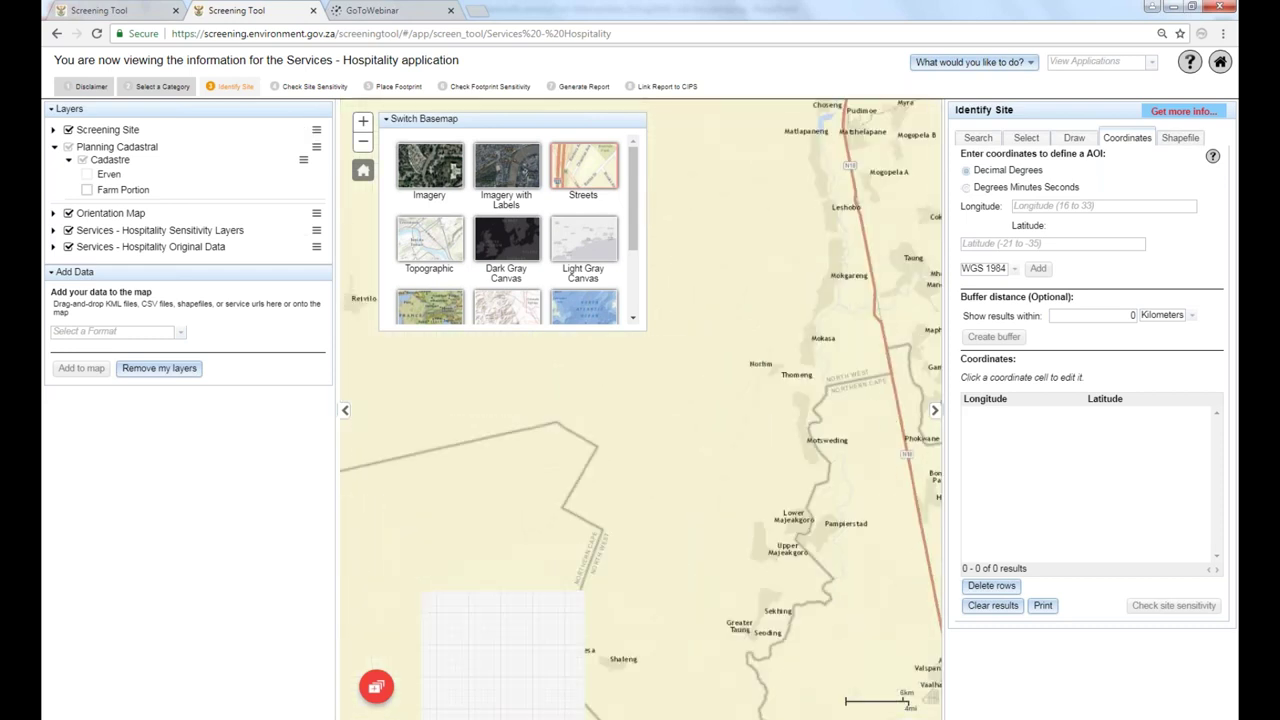
drag(654, 498, 500, 515)
drag(930, 420, 610, 494)
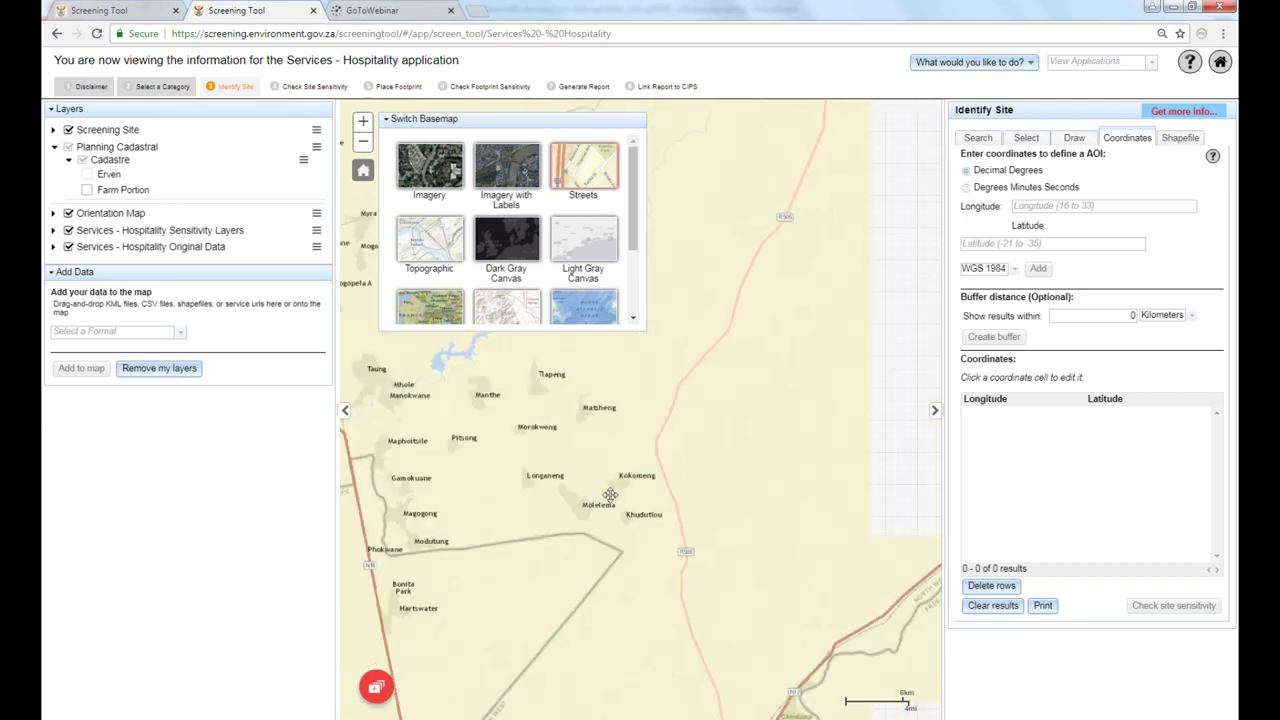
drag(769, 472, 510, 479)
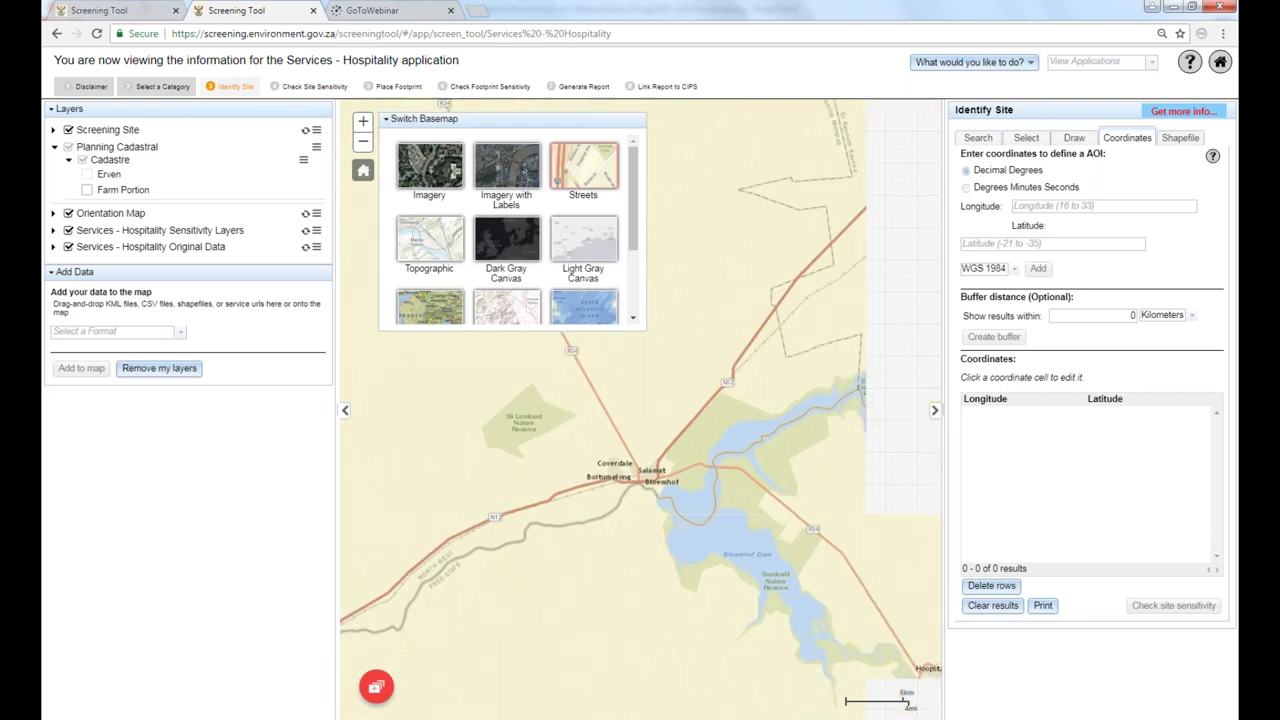
drag(633, 585, 740, 400)
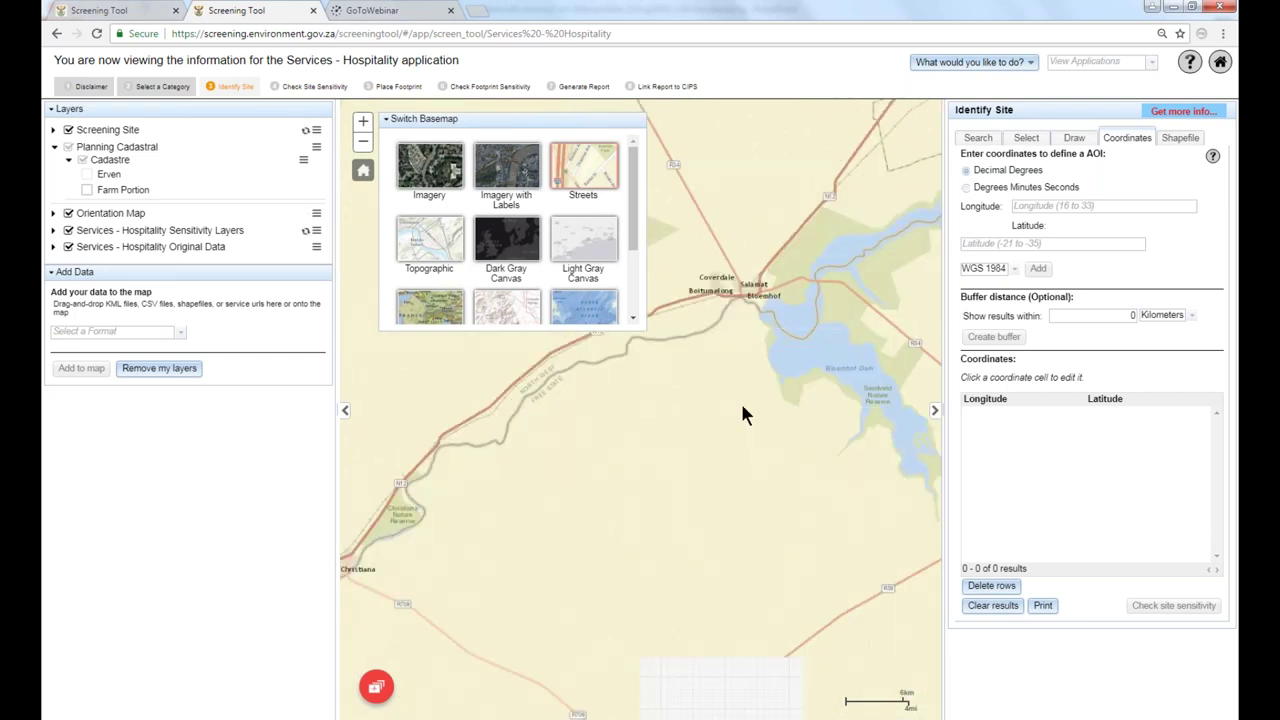
drag(720, 563, 734, 413)
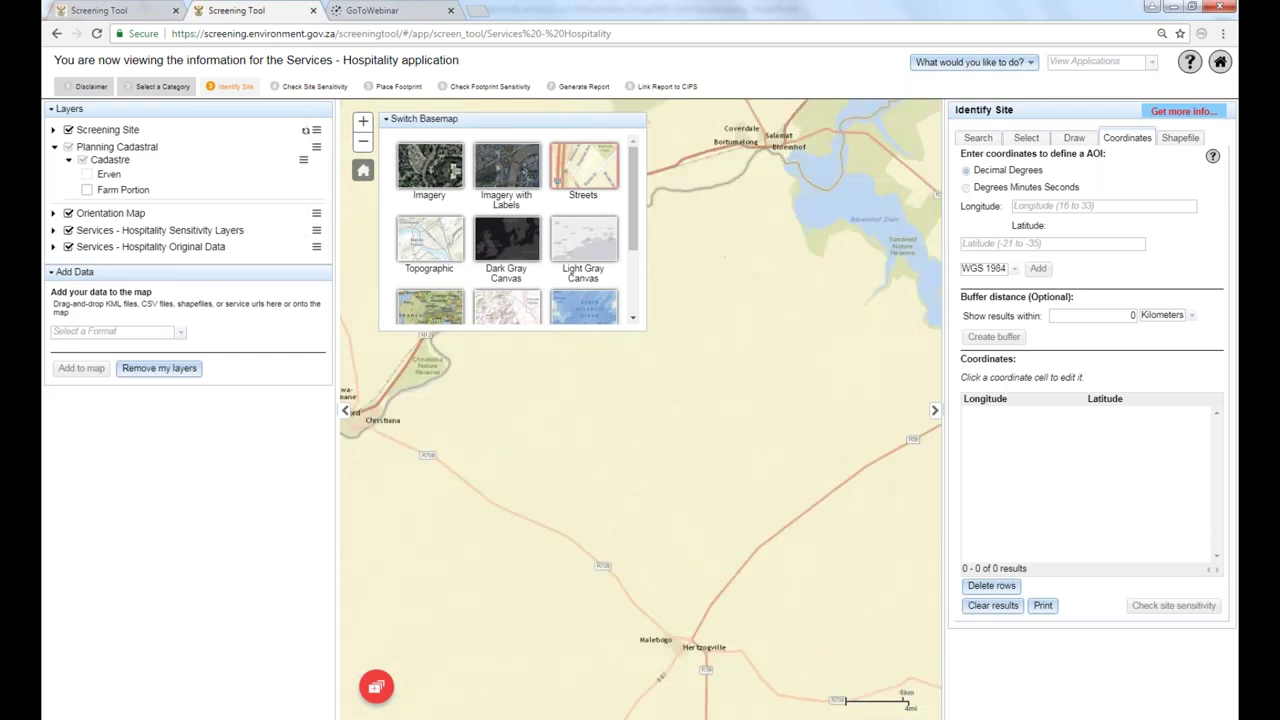
Return to the full South Africa extent on the Topographic basemap and hide the basemap choices.
click(364, 172)
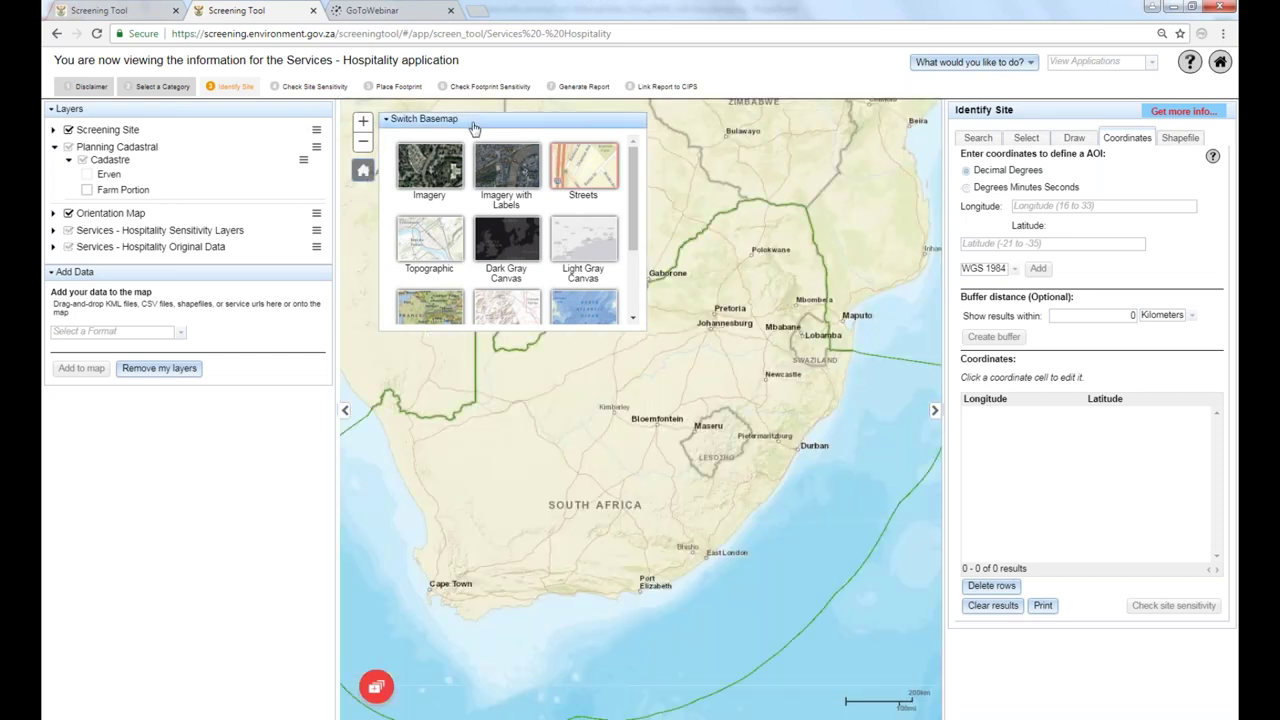
click(434, 243)
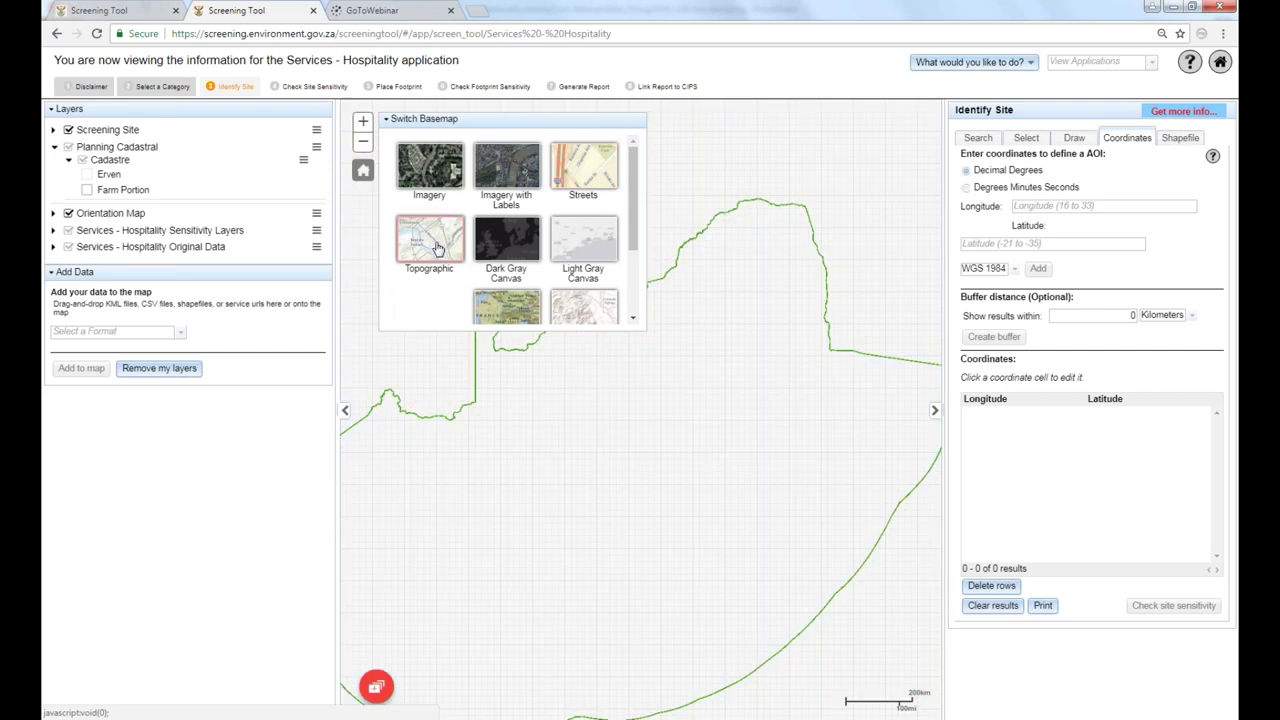
click(486, 122)
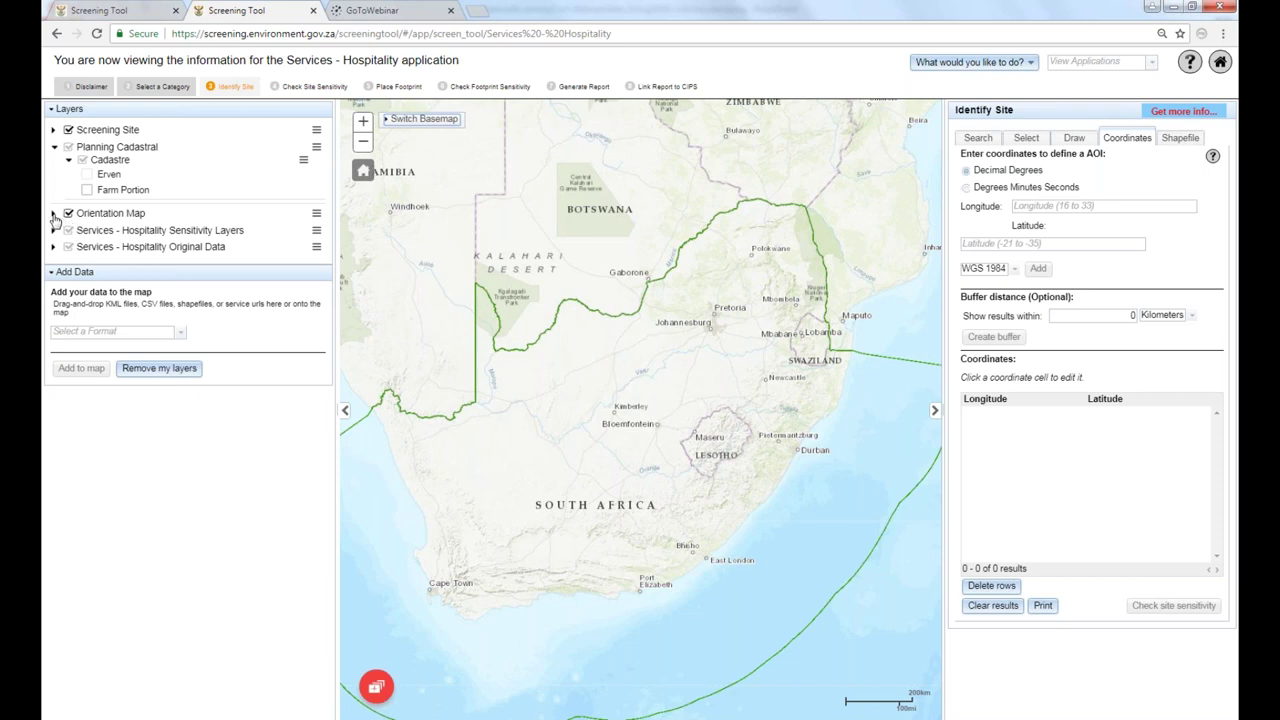
Collapse Planning Cadastral and switch on all Administrative boundaries under Orientation Map.
click(54, 149)
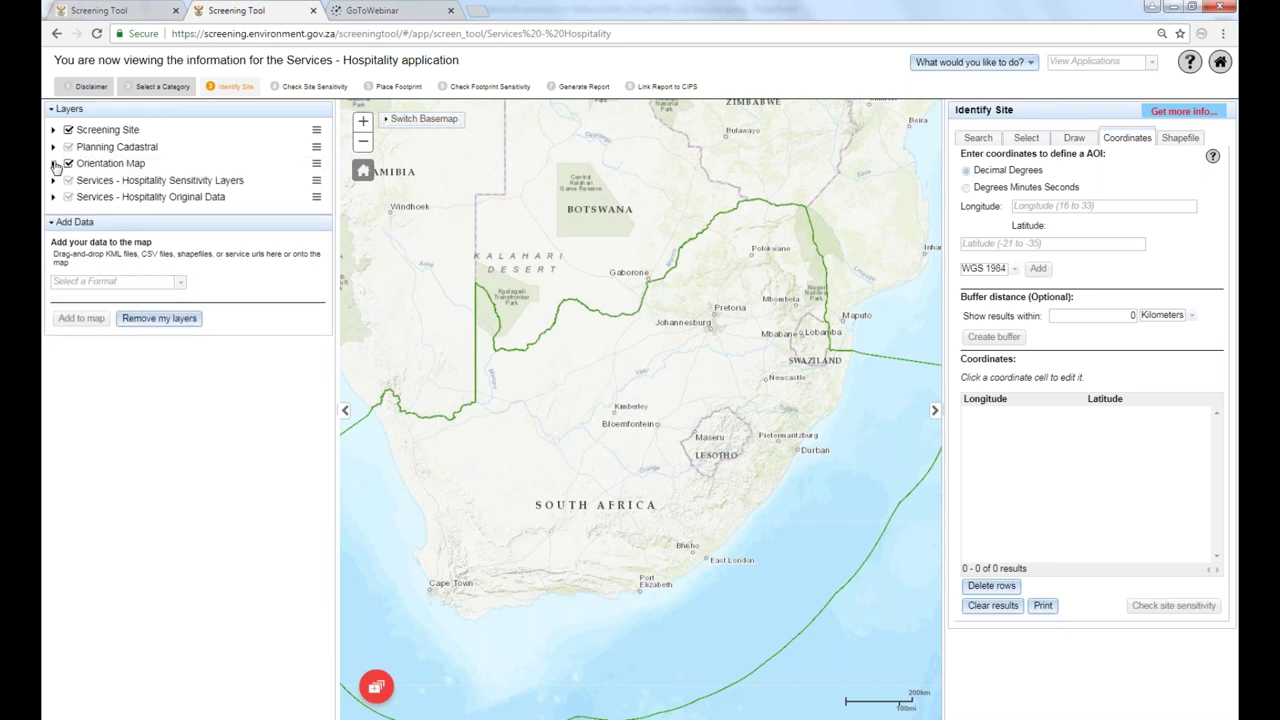
click(54, 164)
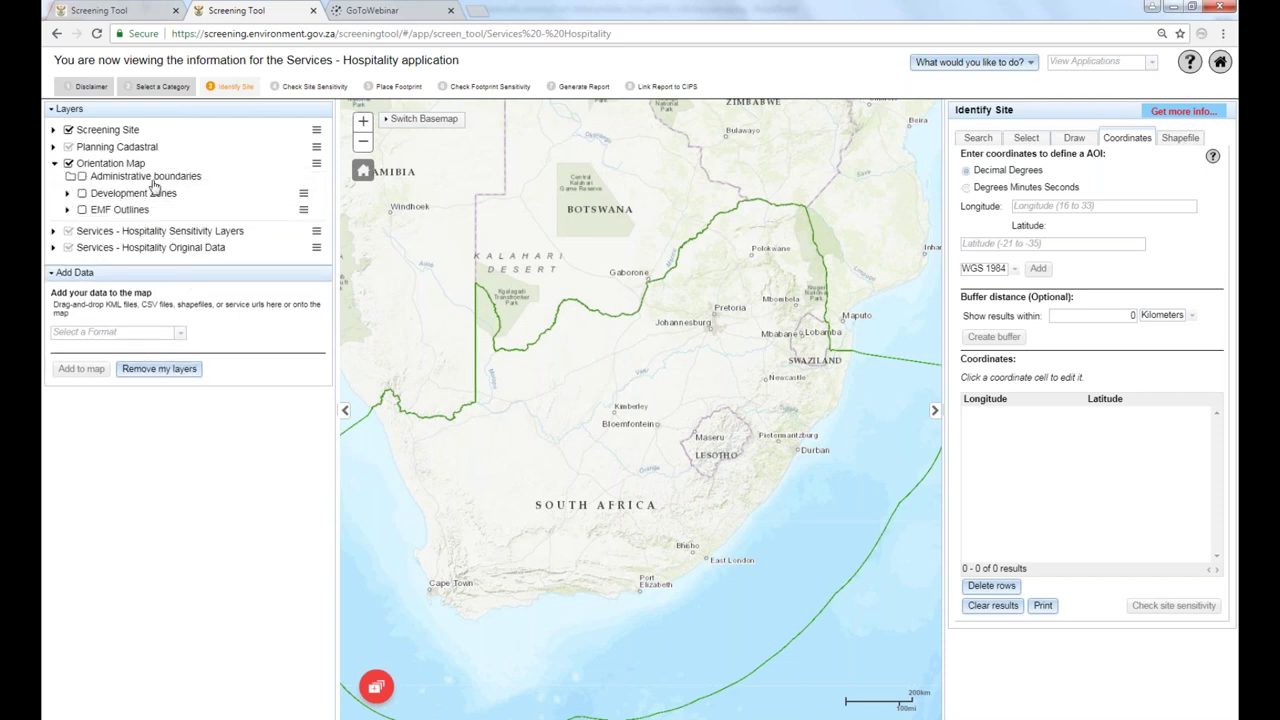
click(71, 177)
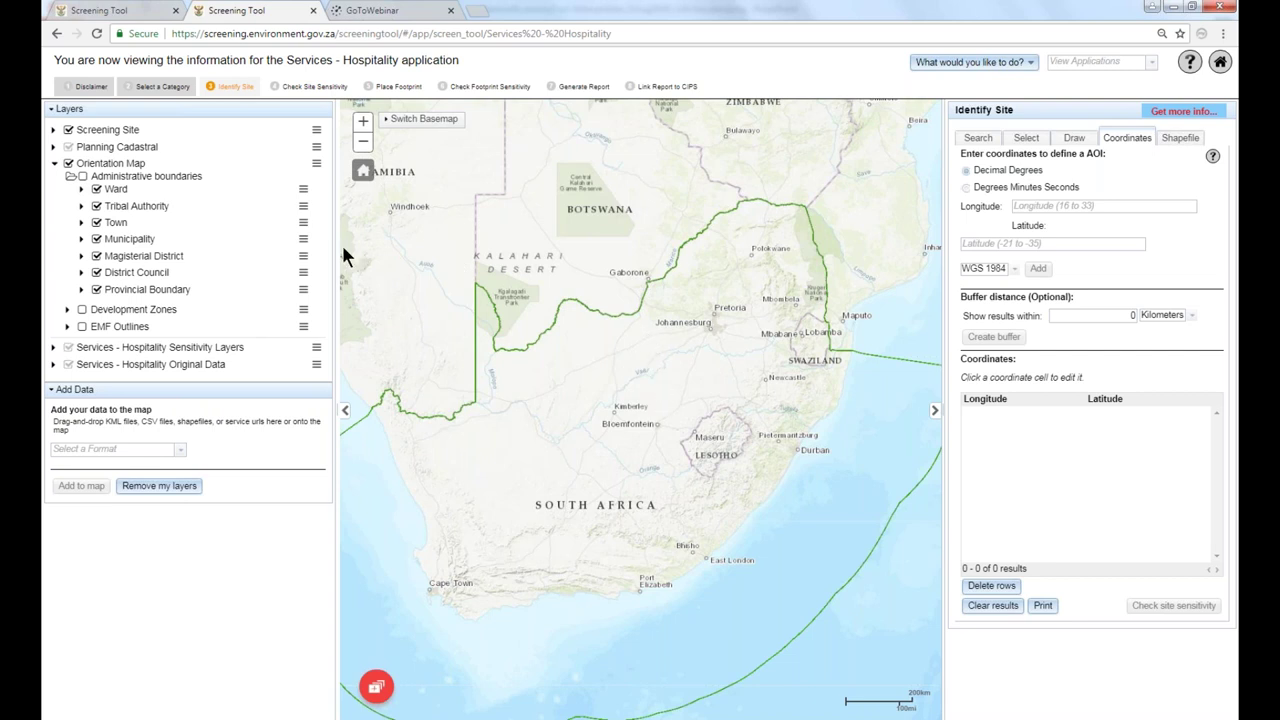
click(83, 177)
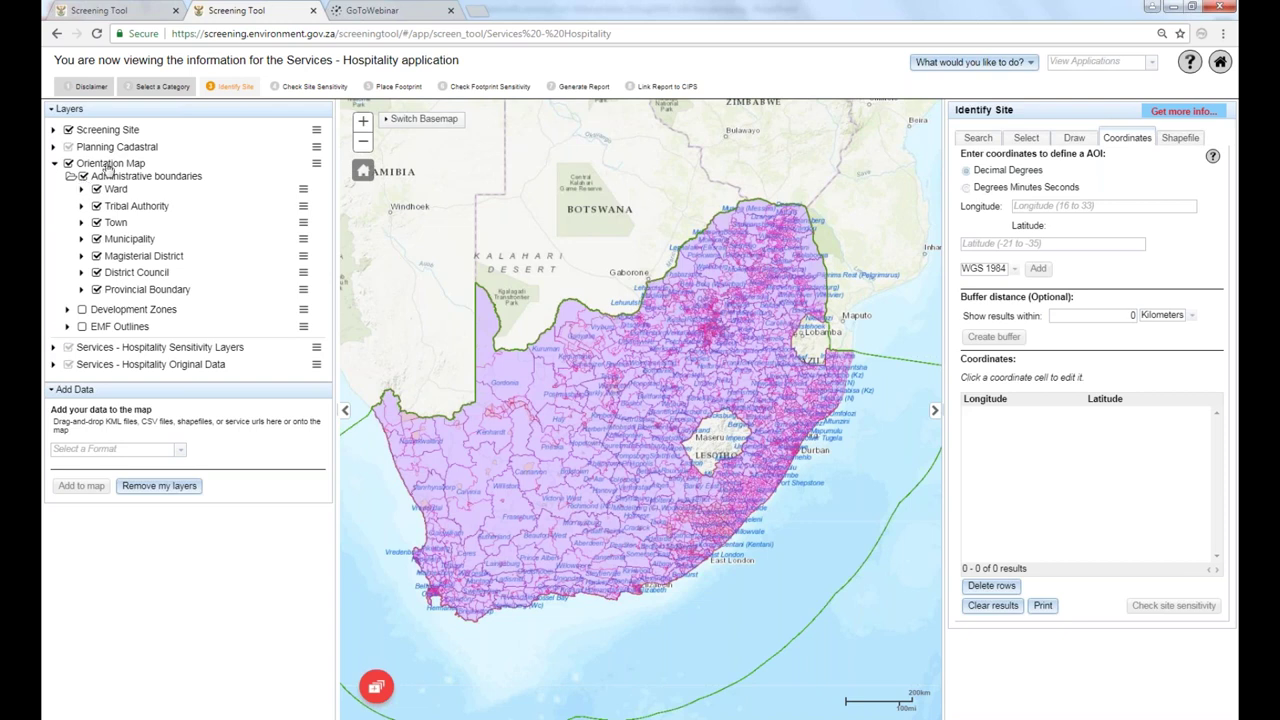
Untick the other six boundary layers to leave only Provincial Boundary, then hide the group.
click(96, 190)
click(96, 206)
click(96, 222)
click(96, 239)
click(96, 256)
click(96, 272)
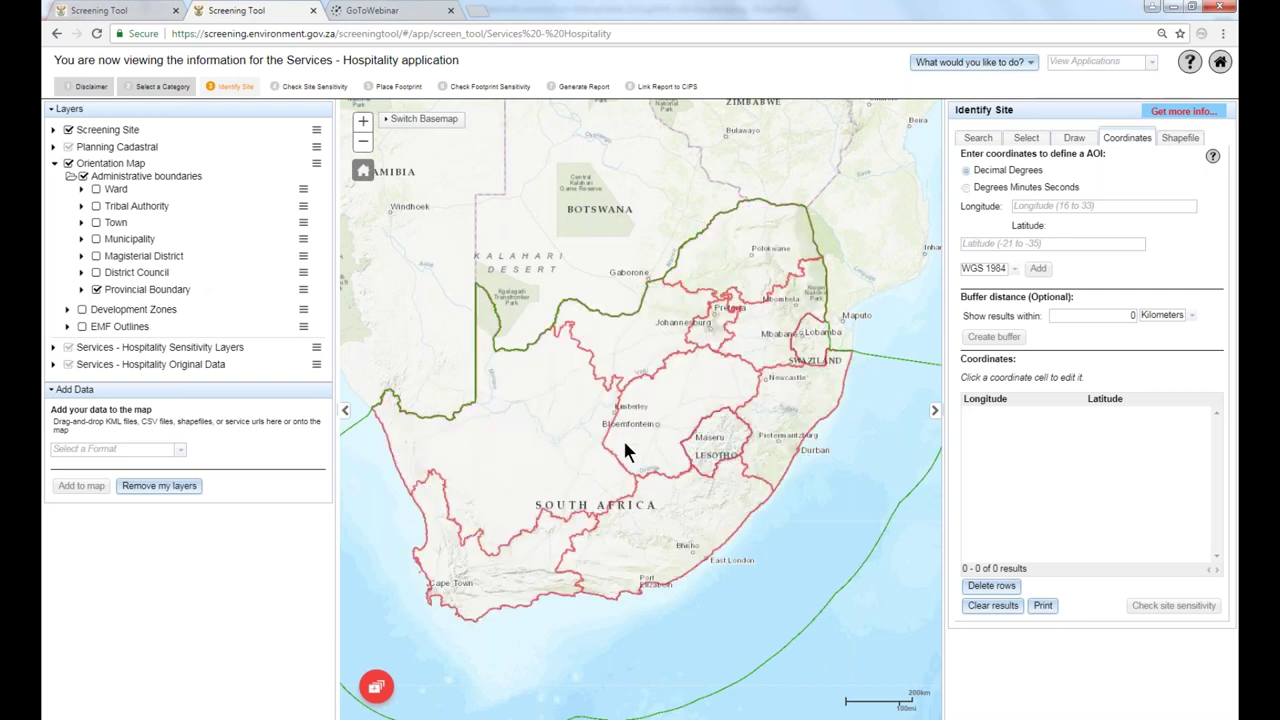
drag(654, 416, 674, 381)
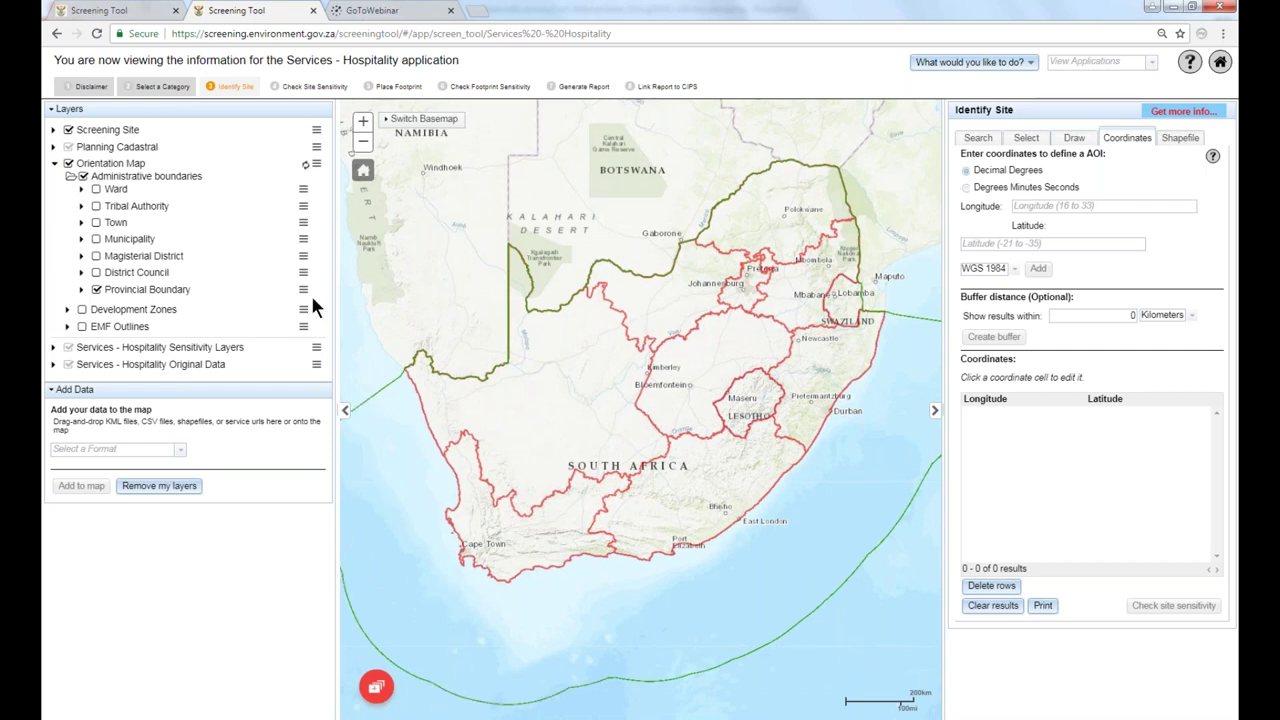
click(83, 176)
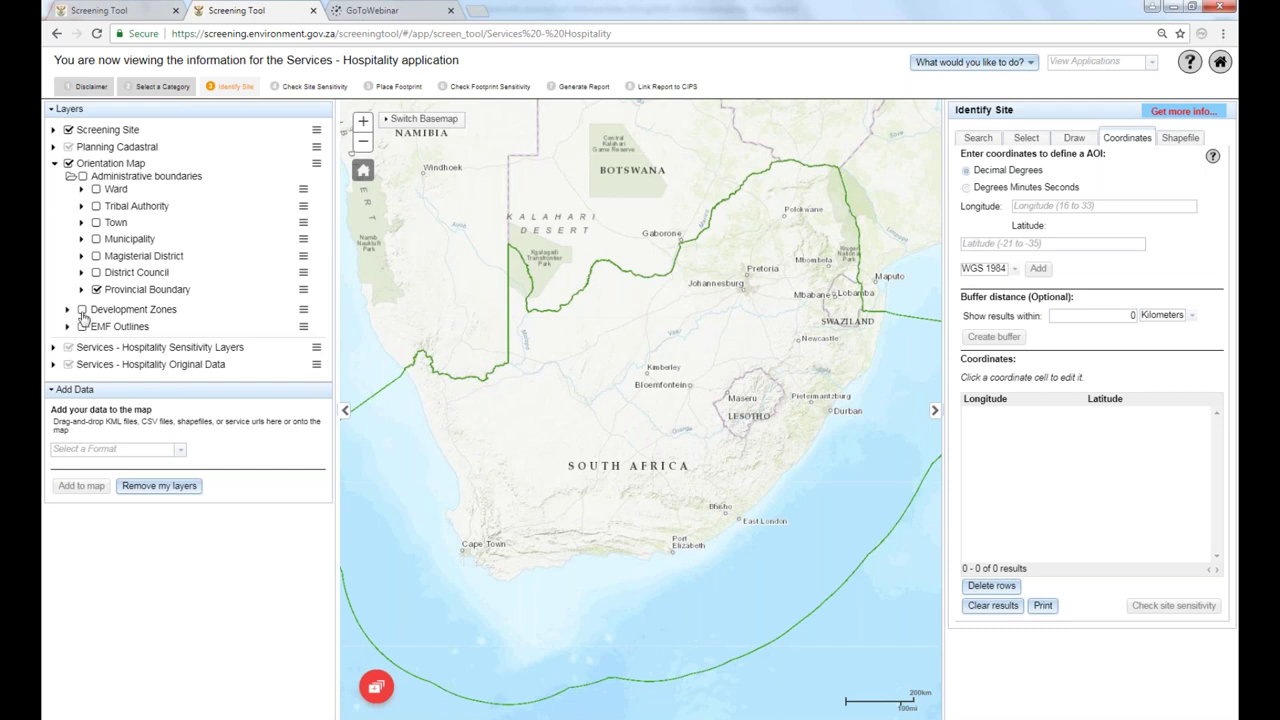
Preview the Development Zones layer and its legend, then hide and collapse it.
click(82, 311)
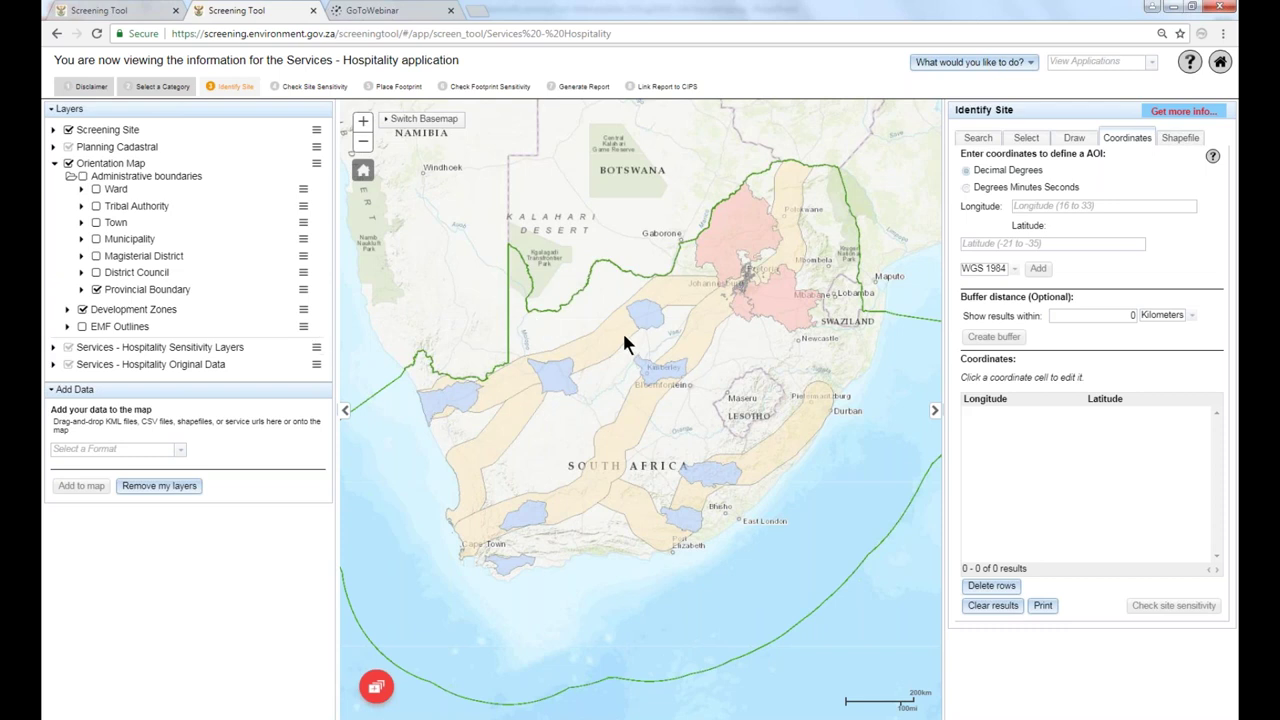
click(67, 311)
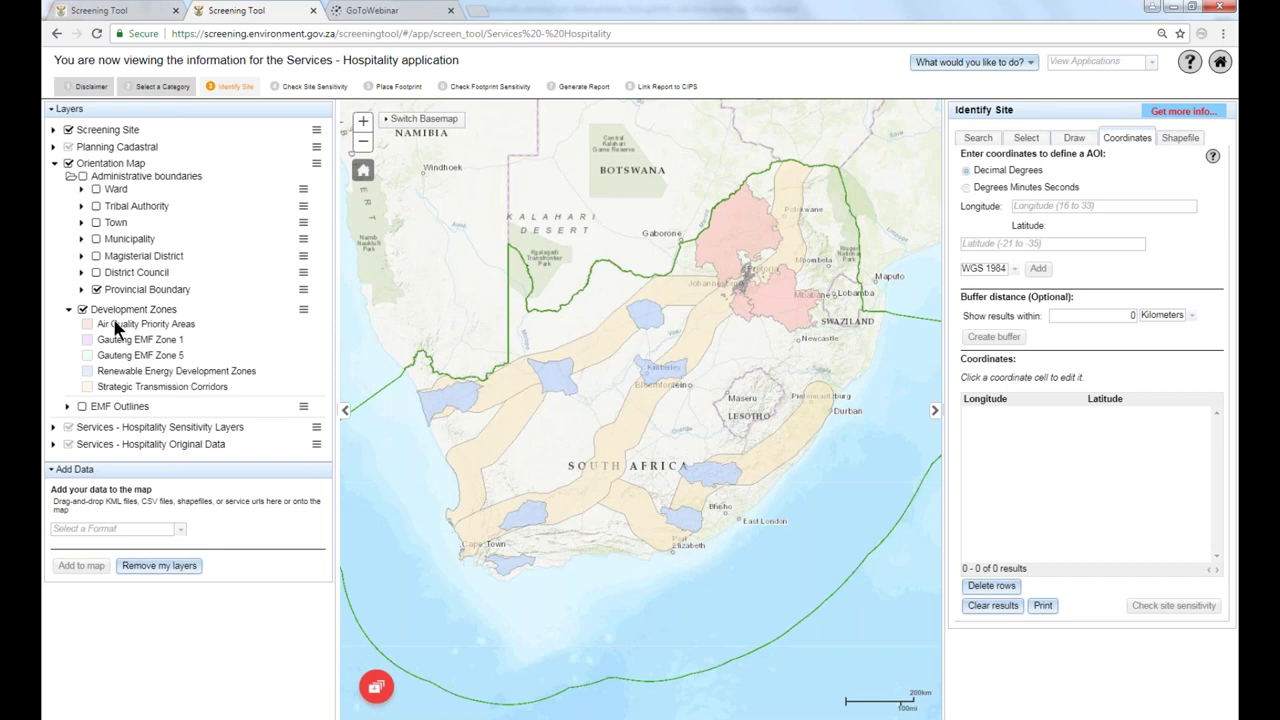
click(82, 309)
click(68, 309)
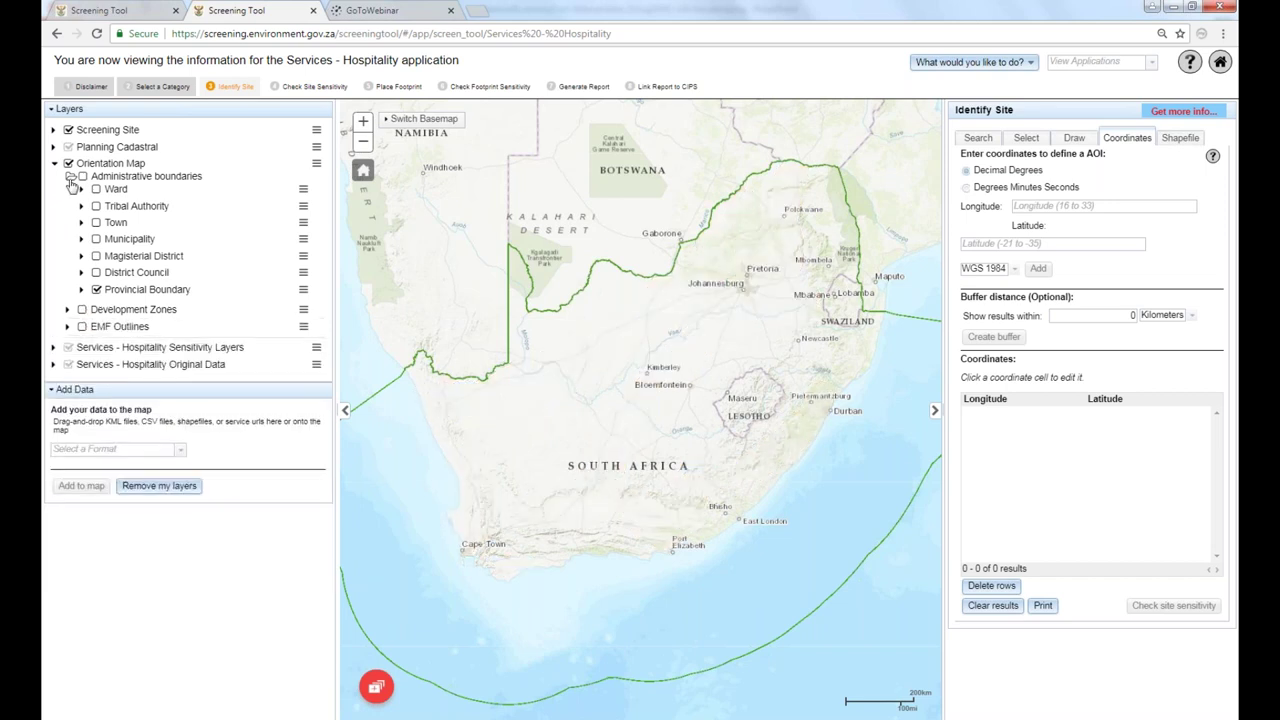
Collapse Administrative boundaries and turn on the EMF Outlines zones with their layer options.
click(70, 176)
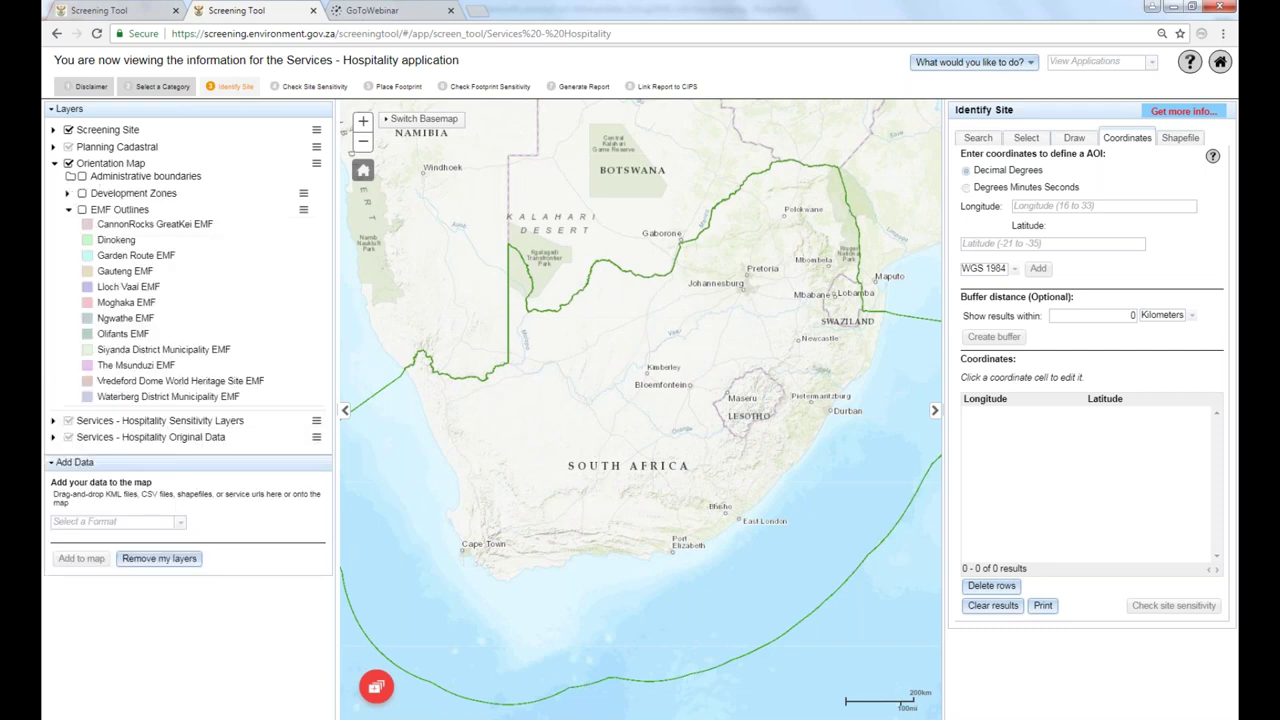
click(82, 209)
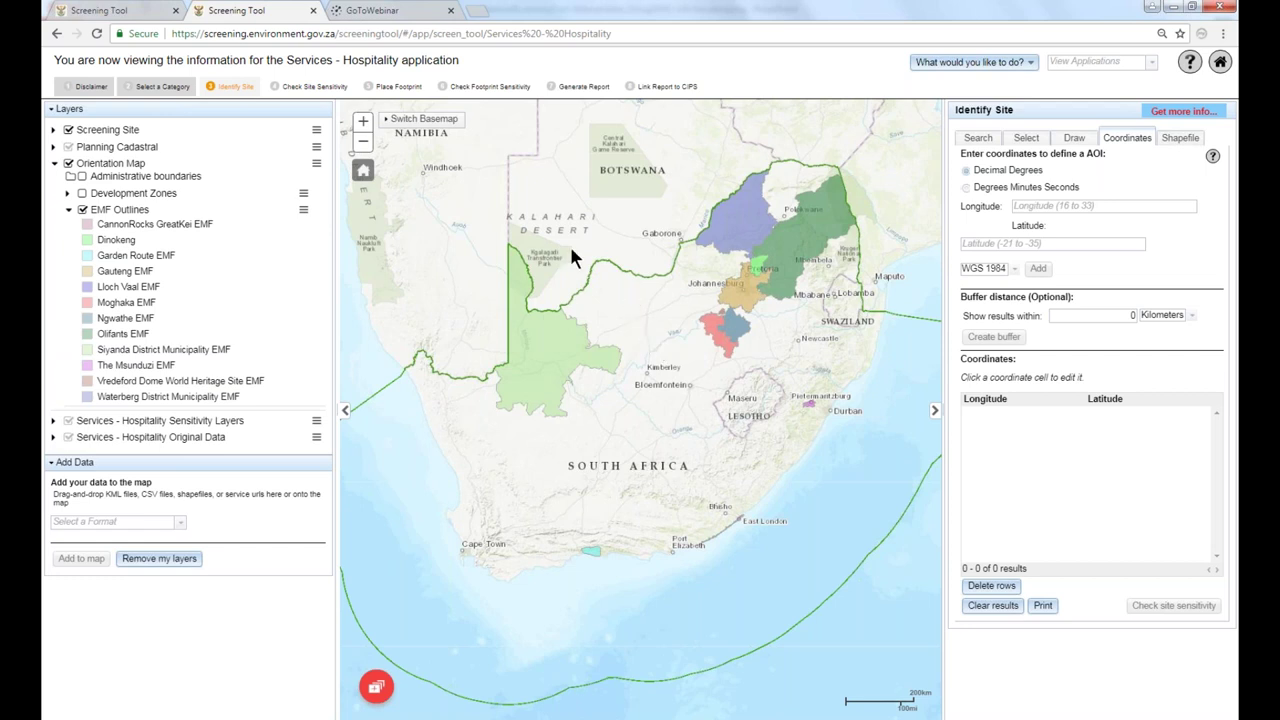
click(304, 211)
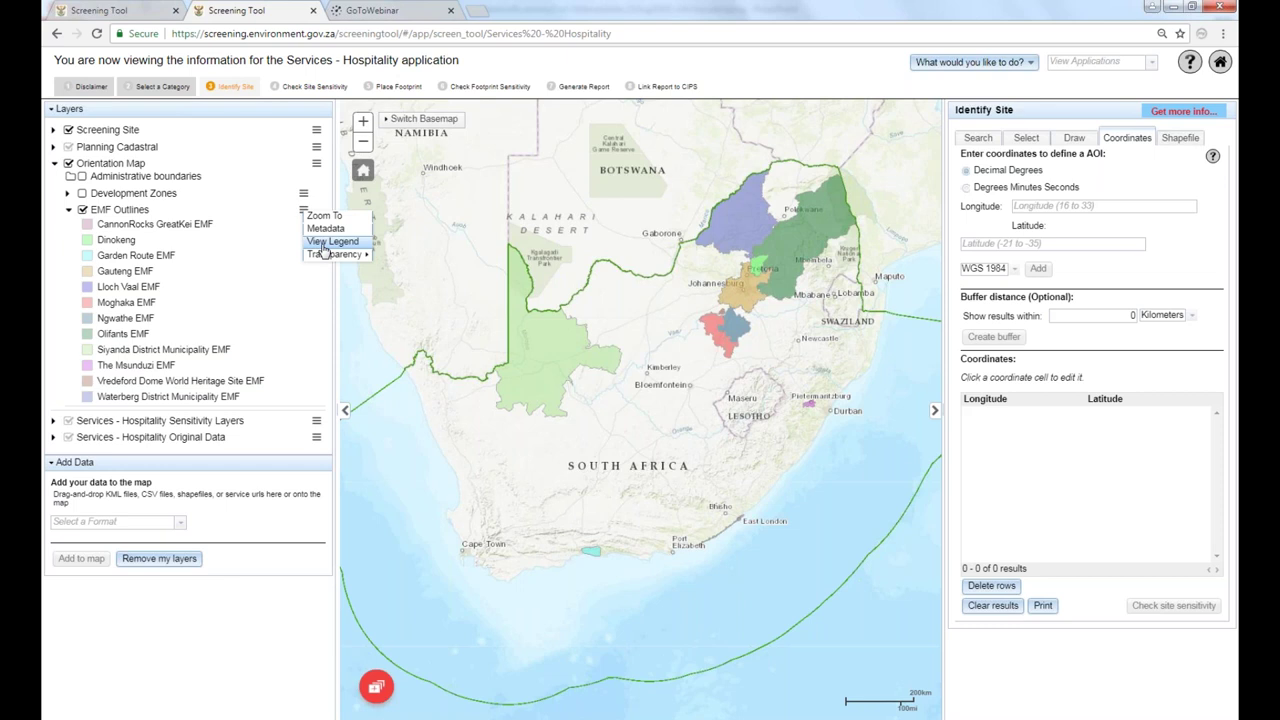
Set EMF Outlines transparency to about 50% after trying 0% and 100%.
mouse_move(327, 262)
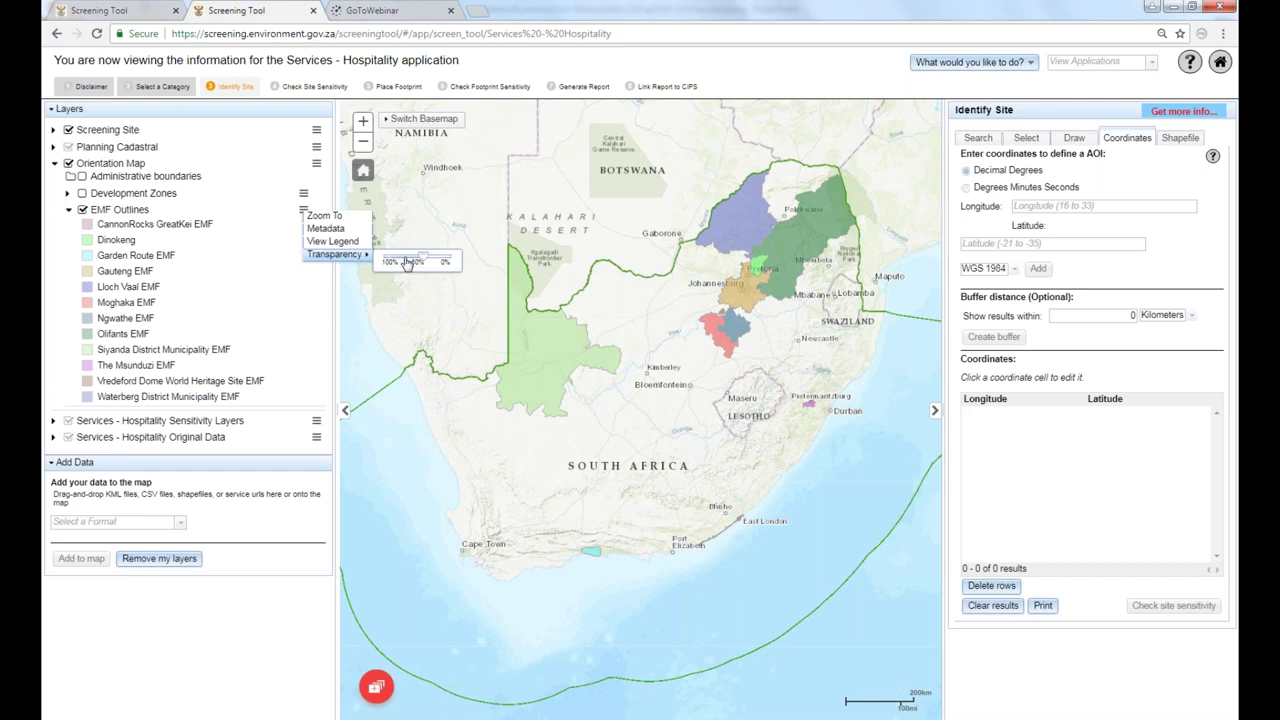
drag(429, 263, 445, 261)
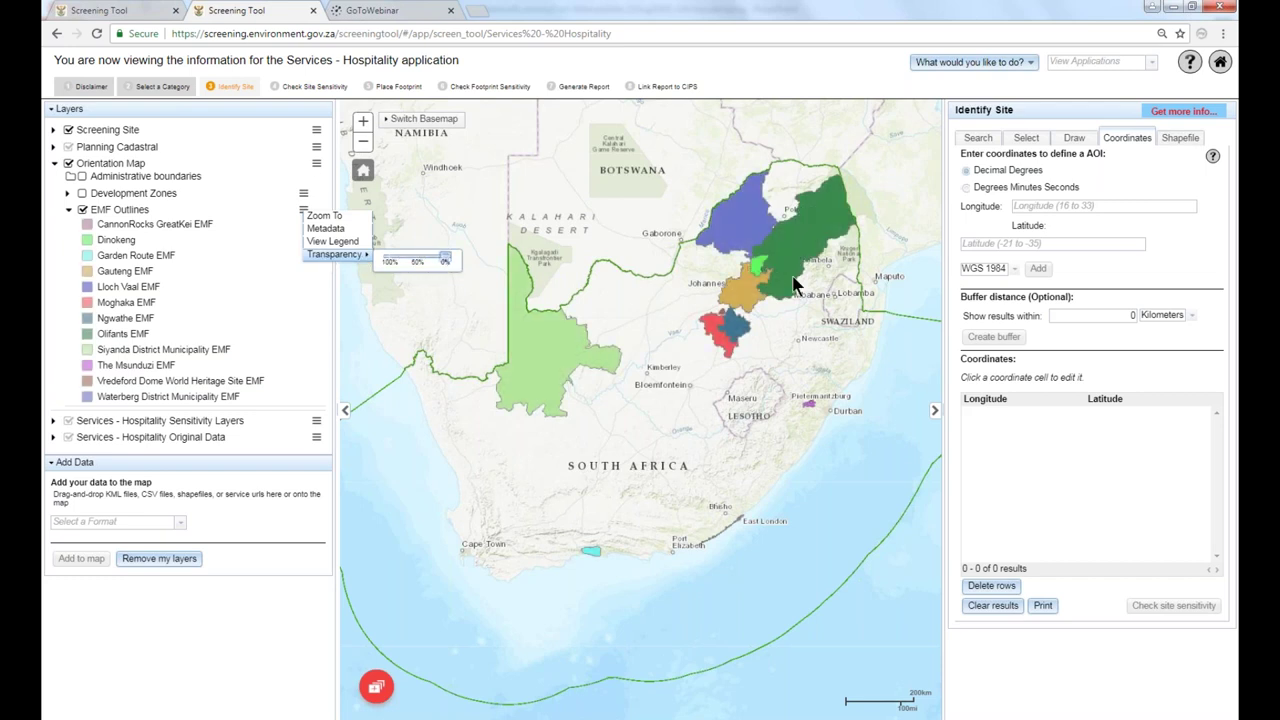
drag(445, 262, 390, 259)
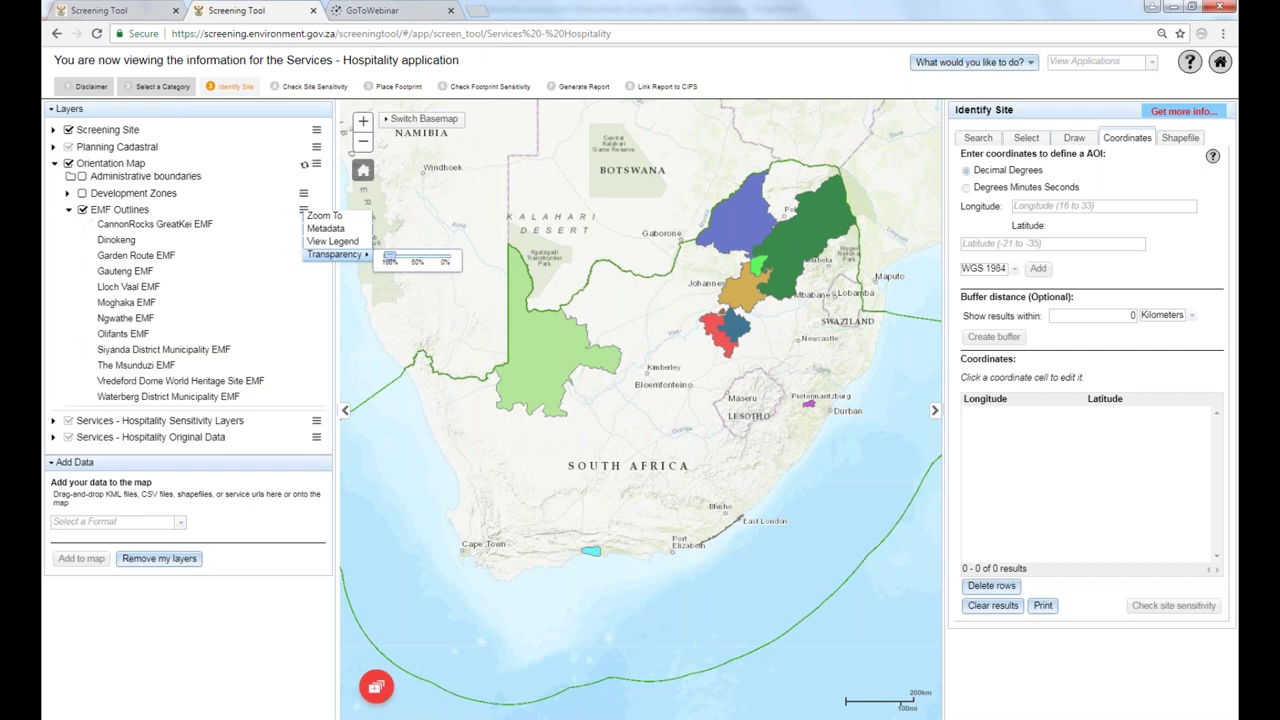
click(396, 261)
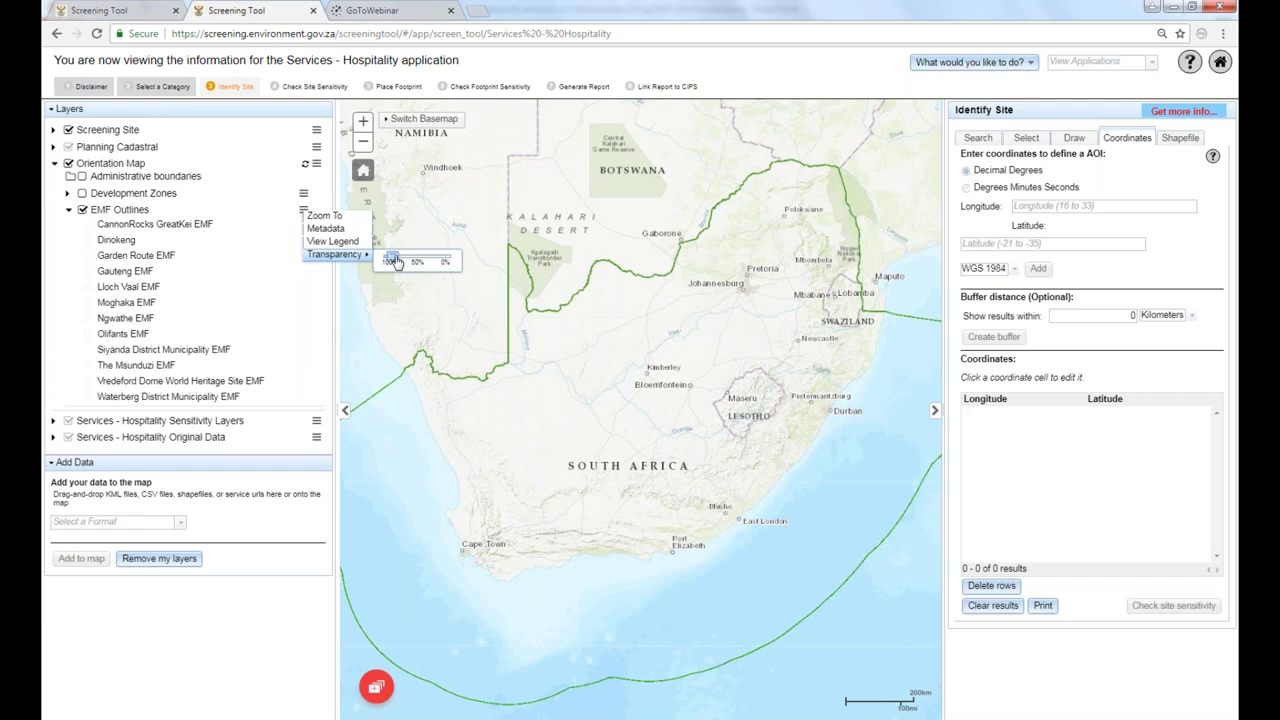
drag(396, 261, 406, 262)
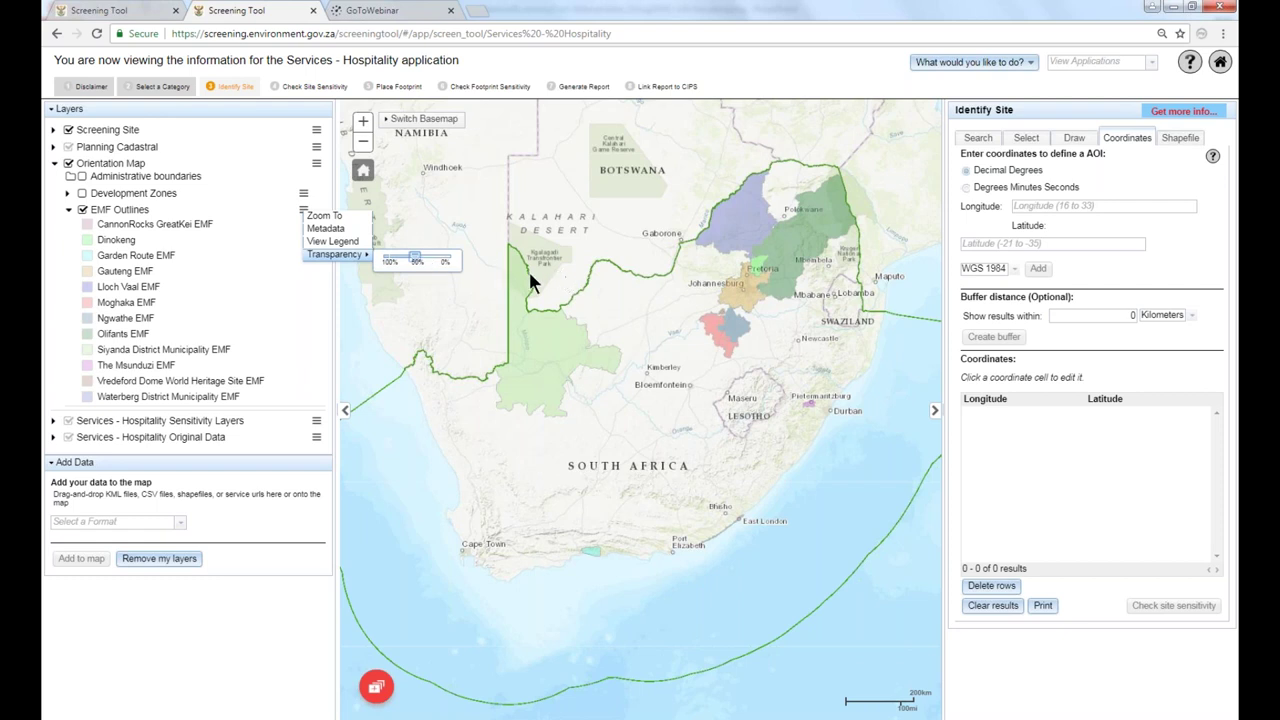
click(107, 214)
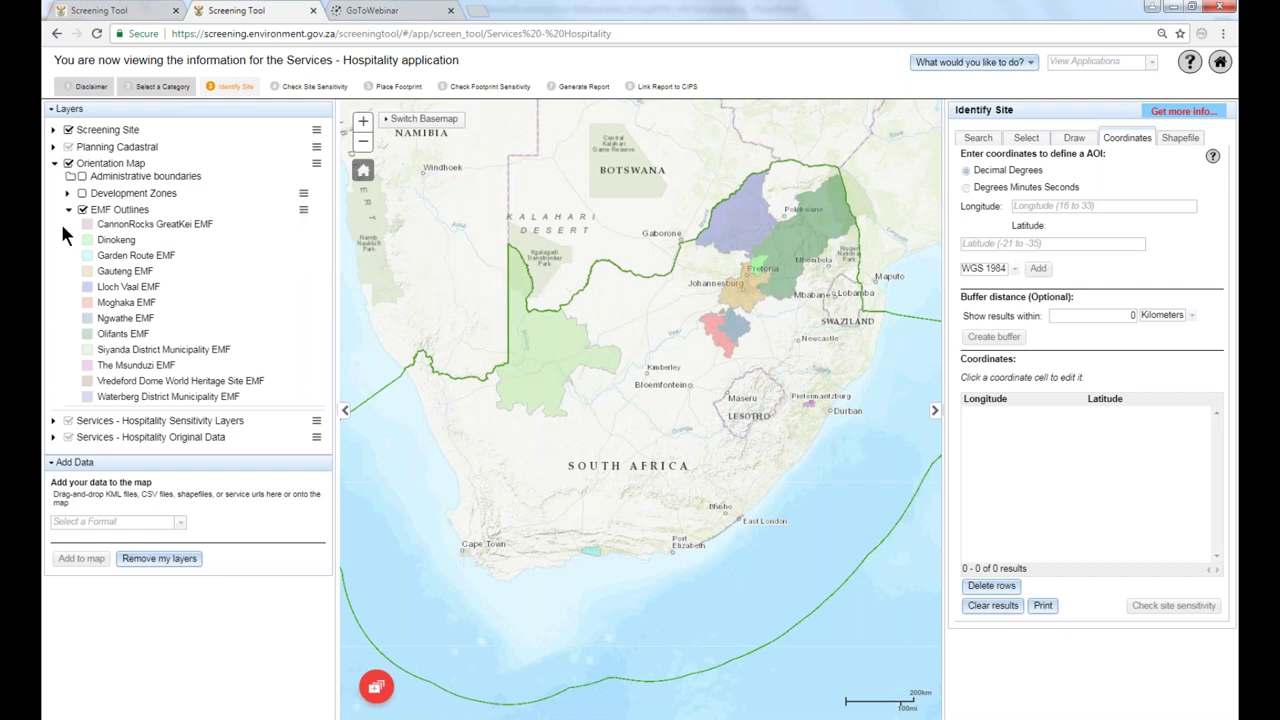
Turn off EMF Outlines, collapse Orientation Map, and expand Hospitality Sensitivity Layers and Original Data.
click(83, 211)
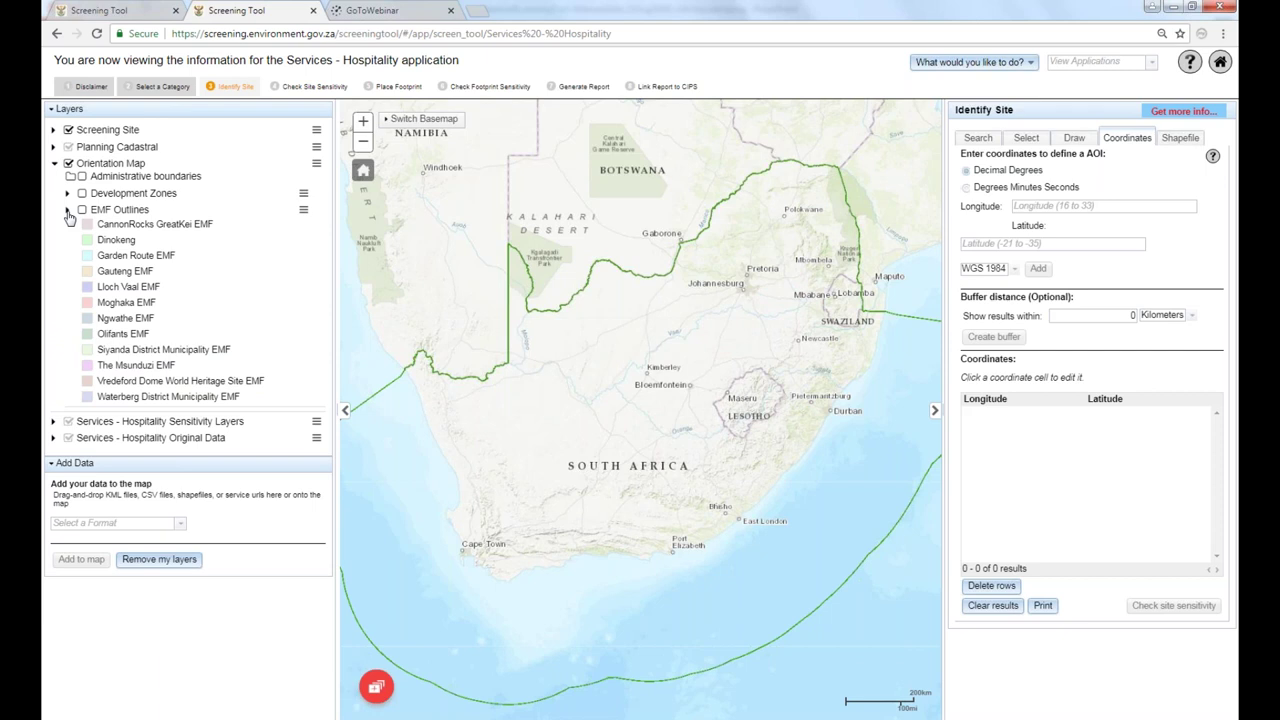
click(67, 211)
click(56, 164)
click(54, 181)
click(55, 316)
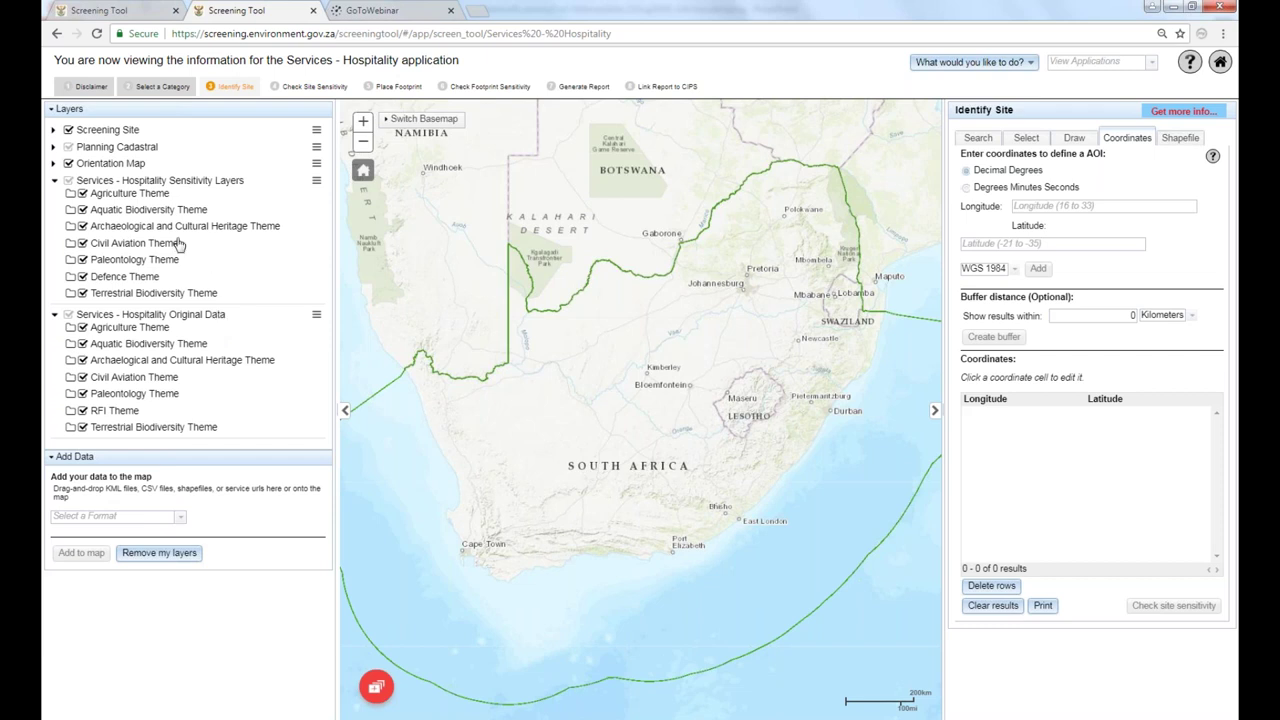
Expand Agriculture Theme under Sensitivity Layers and Original Data, then tick Agriculture Combined Sensitivity.
click(71, 195)
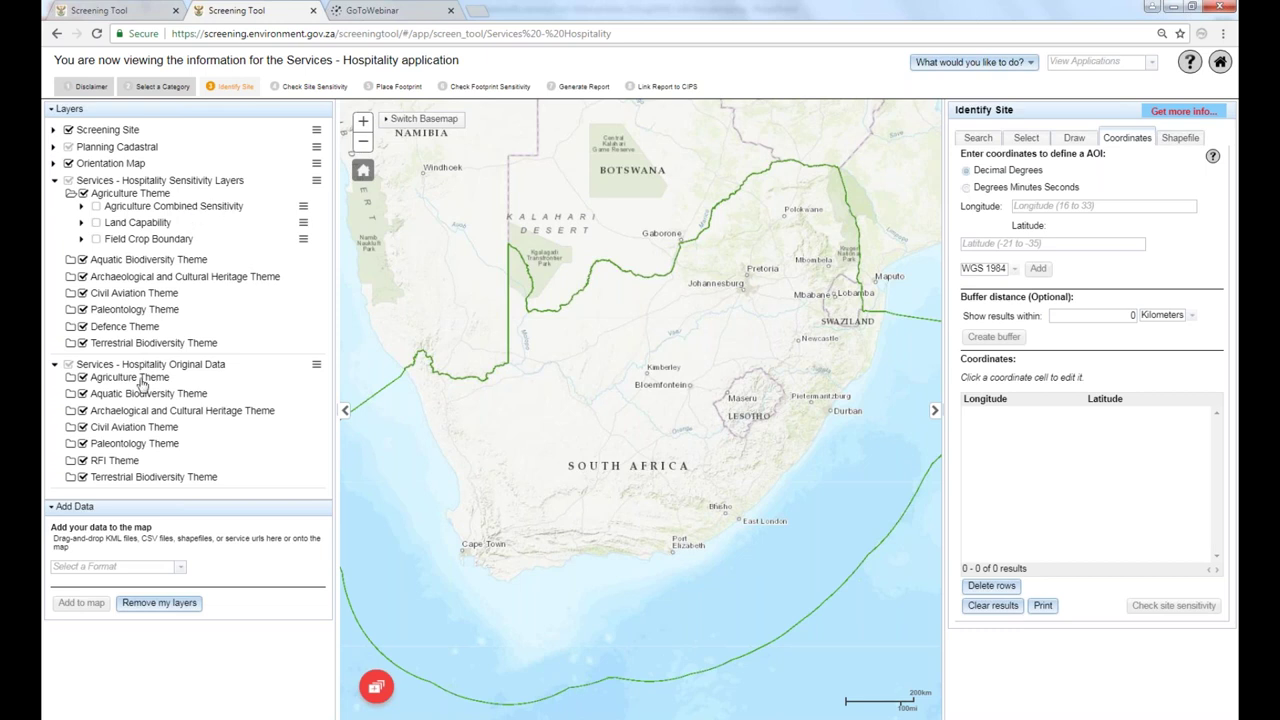
click(71, 378)
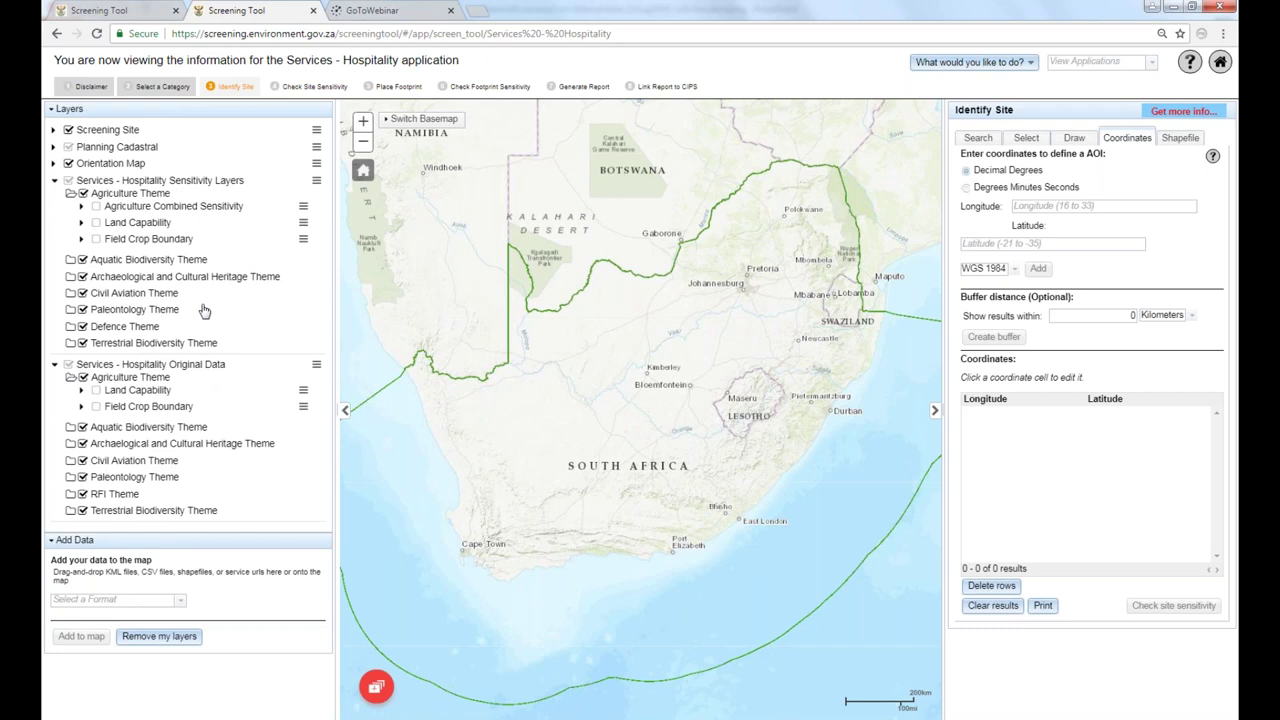
click(96, 206)
Zoom in over Kimberley until the agriculture sensitivity shading renders on farmland.
scroll(660, 380, up, 1)
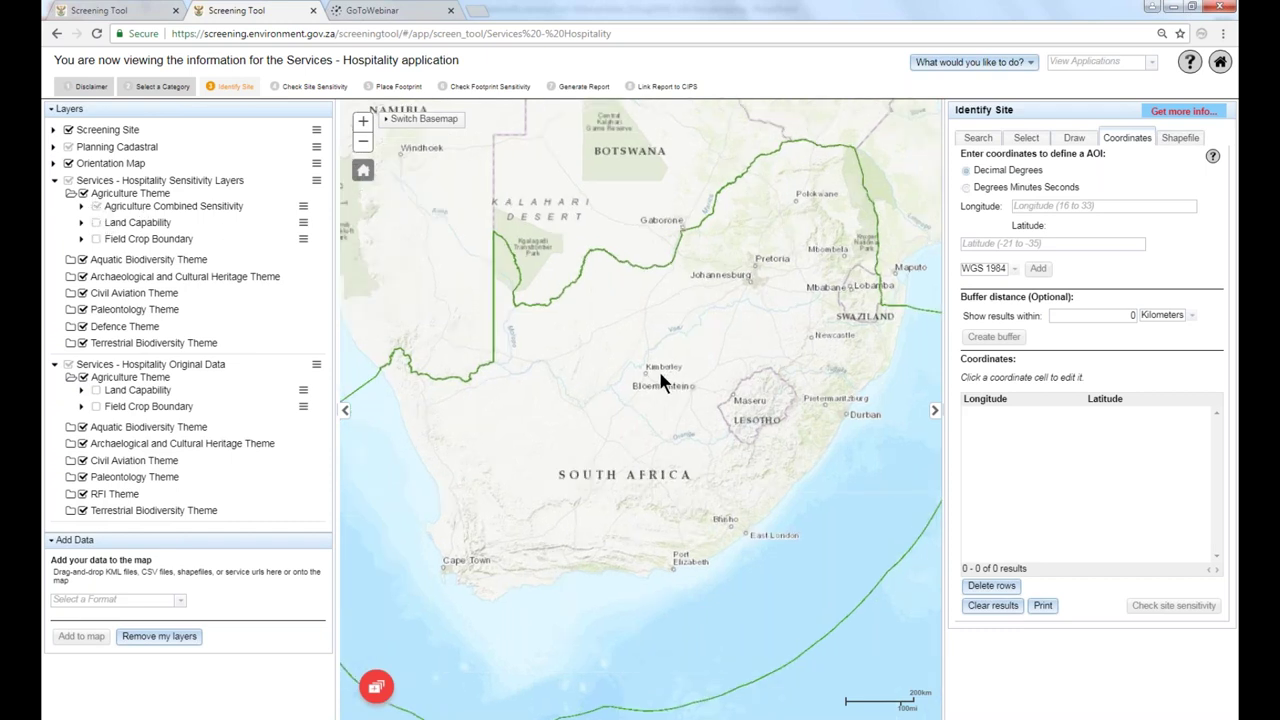
scroll(660, 382, up, 1)
scroll(660, 382, up, 1)
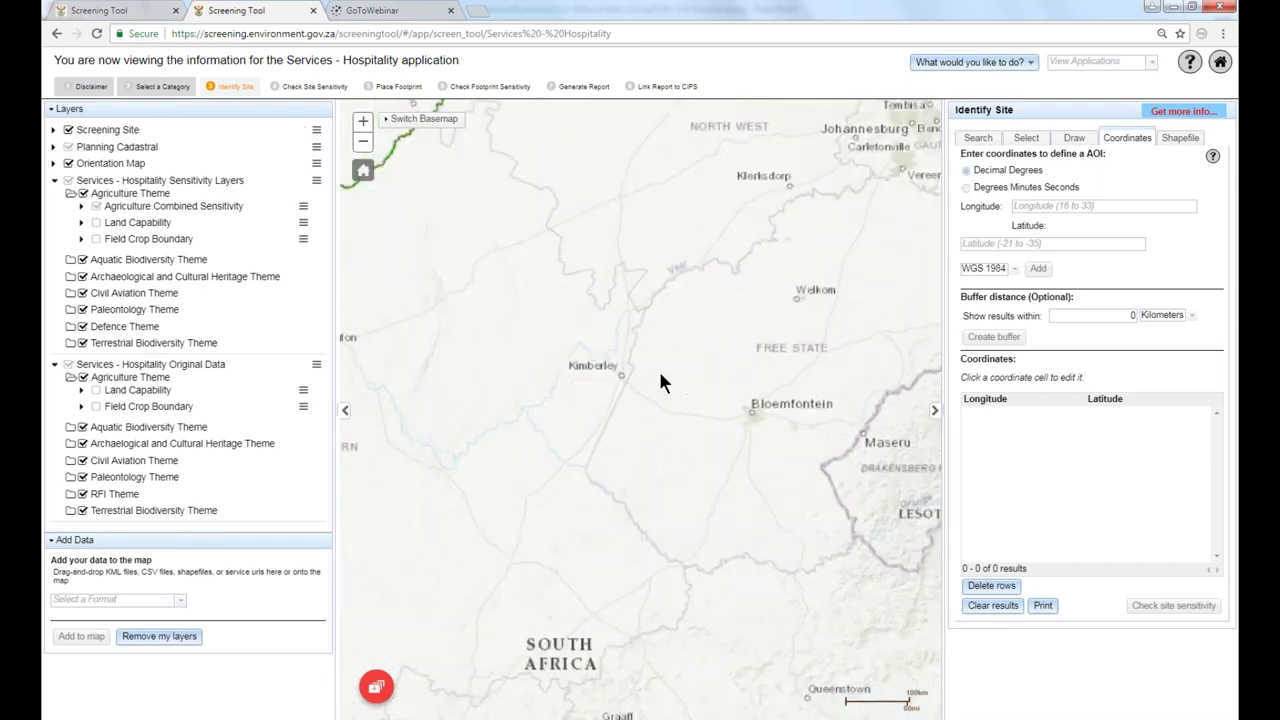
scroll(660, 380, up, 1)
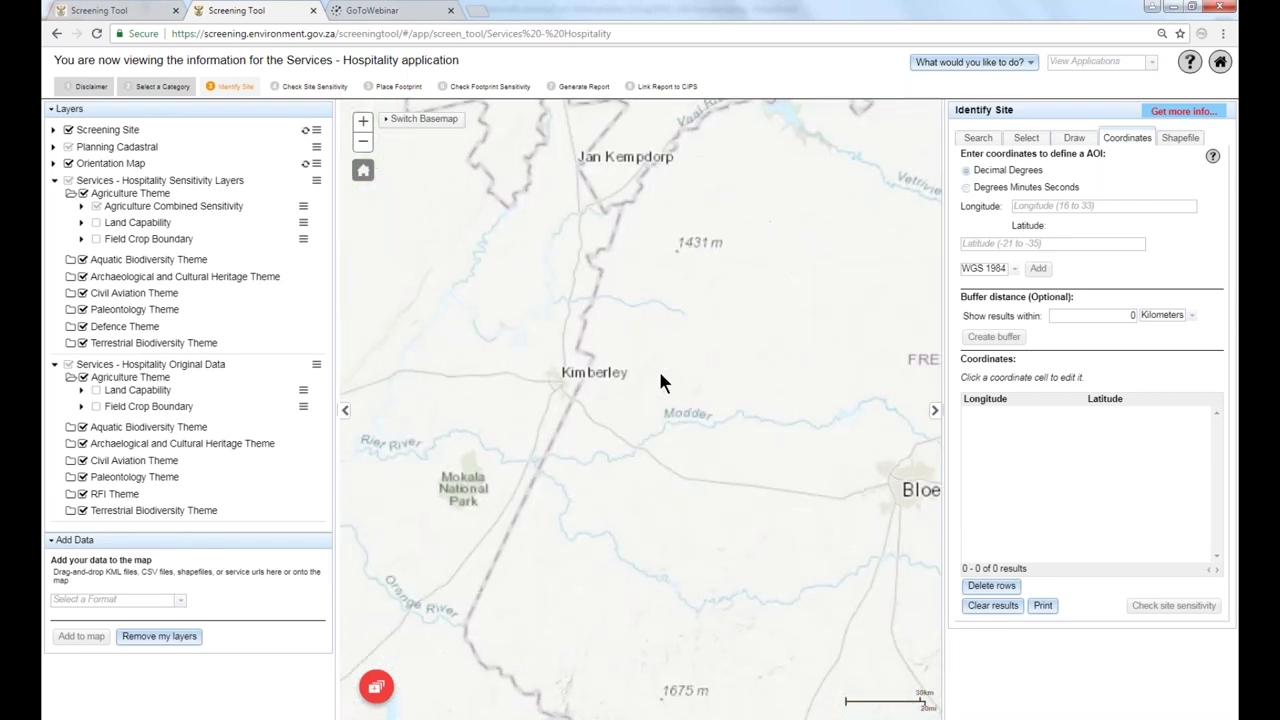
scroll(660, 382, up, 2)
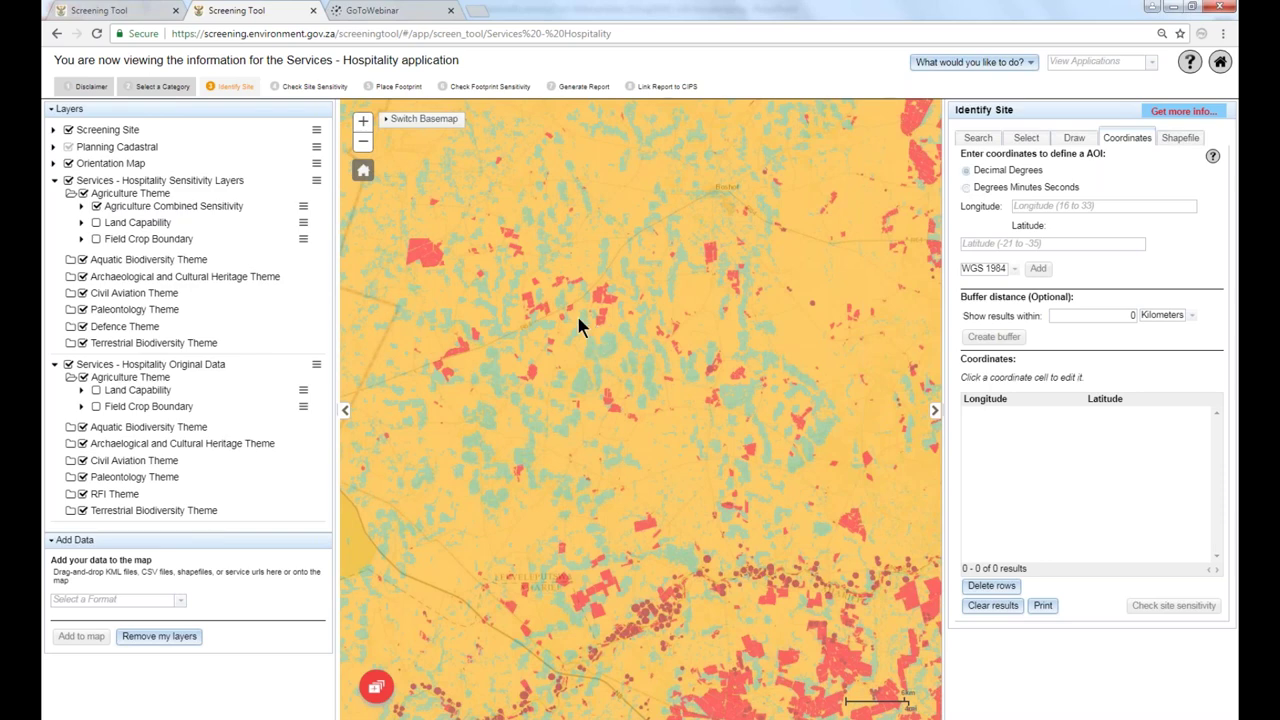
Show the Agriculture Combined Sensitivity legend and identify a green area rated Low sensitivity.
click(83, 207)
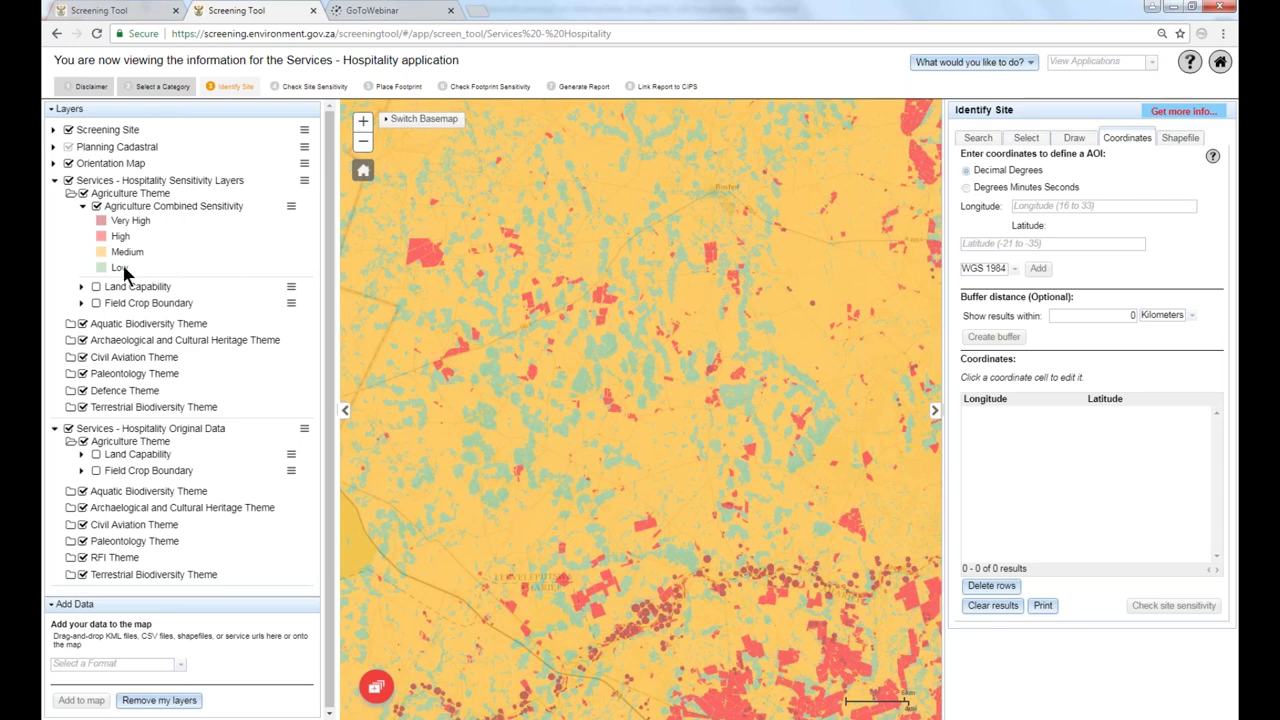
click(681, 263)
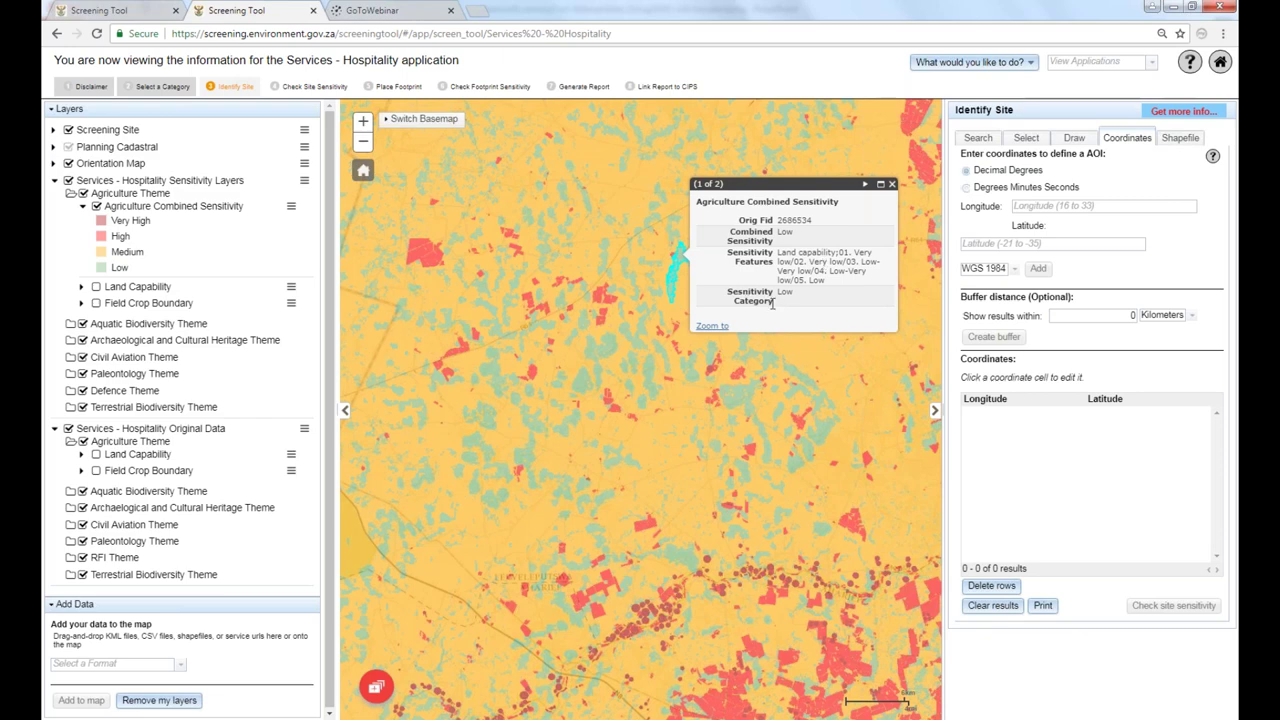
click(893, 186)
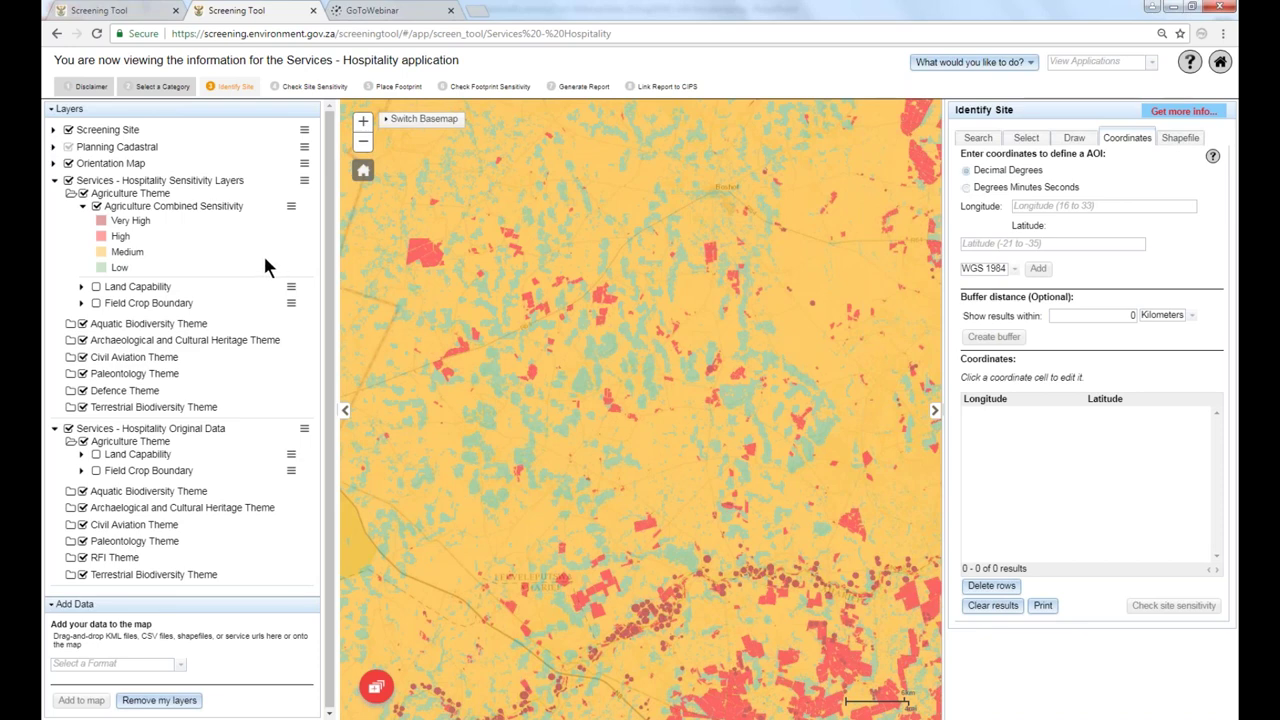
Expand the Land Capability and Field Crop Boundary legends and turn off Agriculture Combined Sensitivity.
click(82, 288)
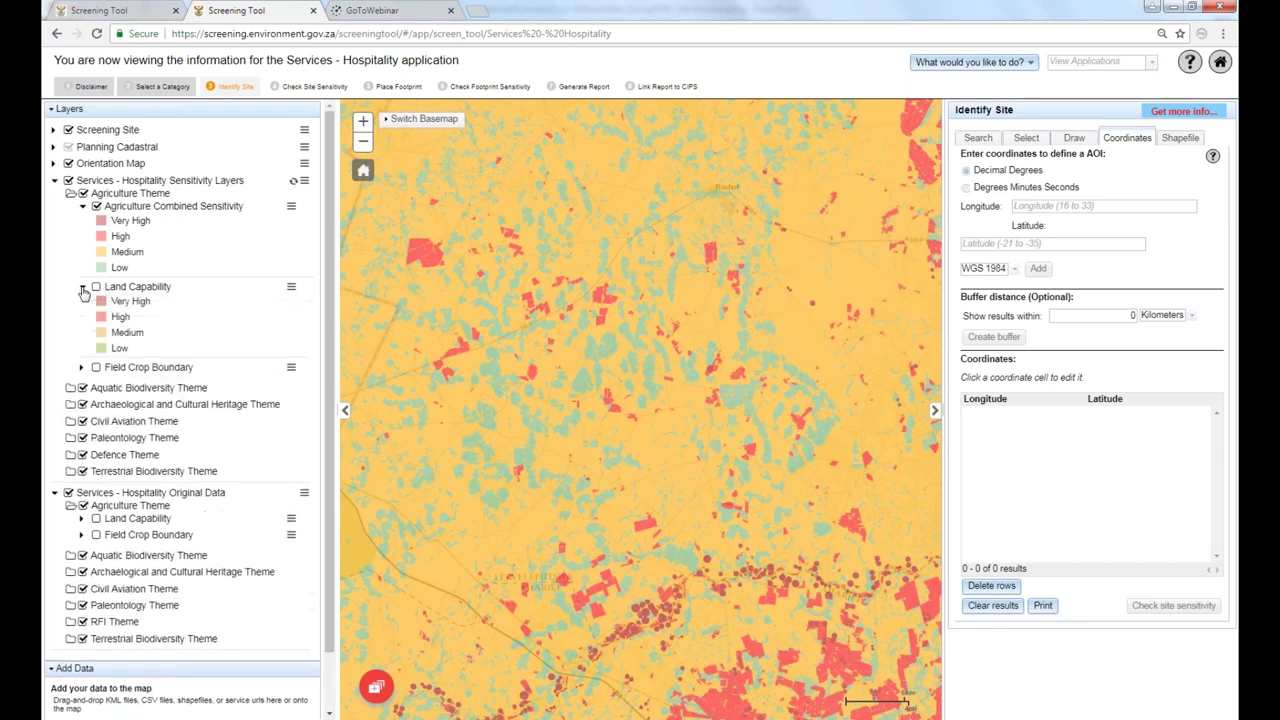
click(82, 369)
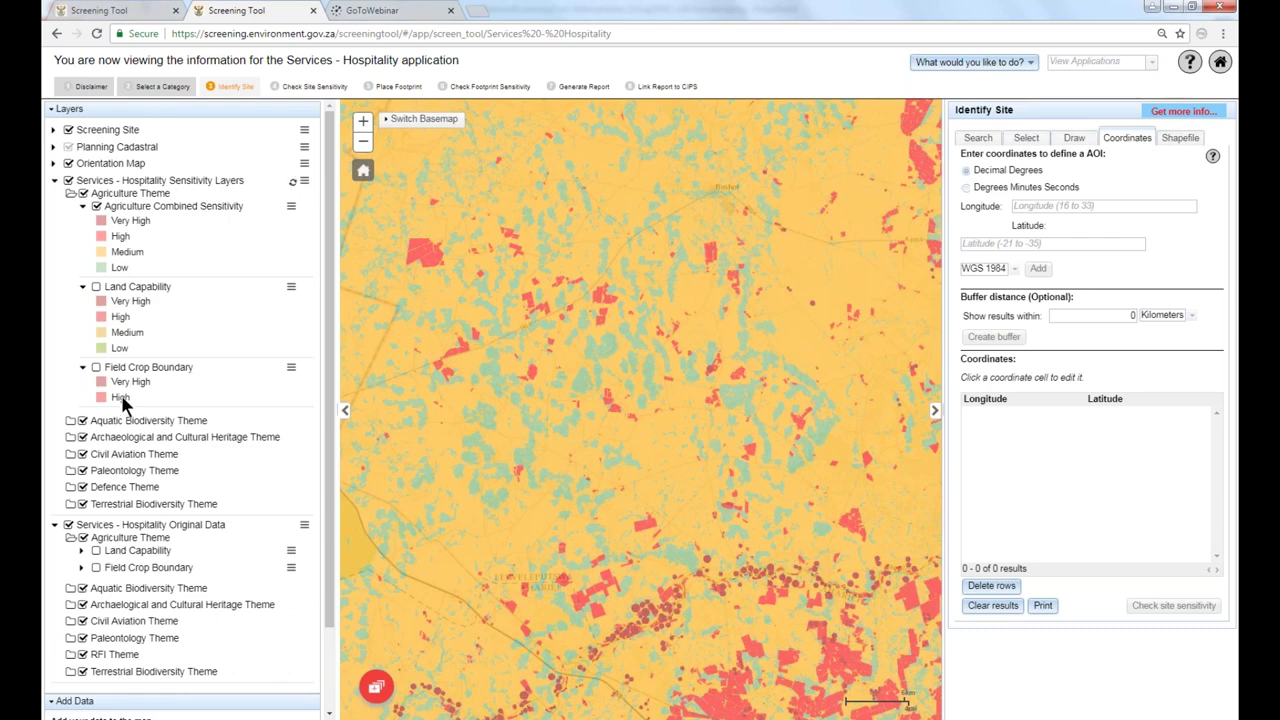
click(96, 207)
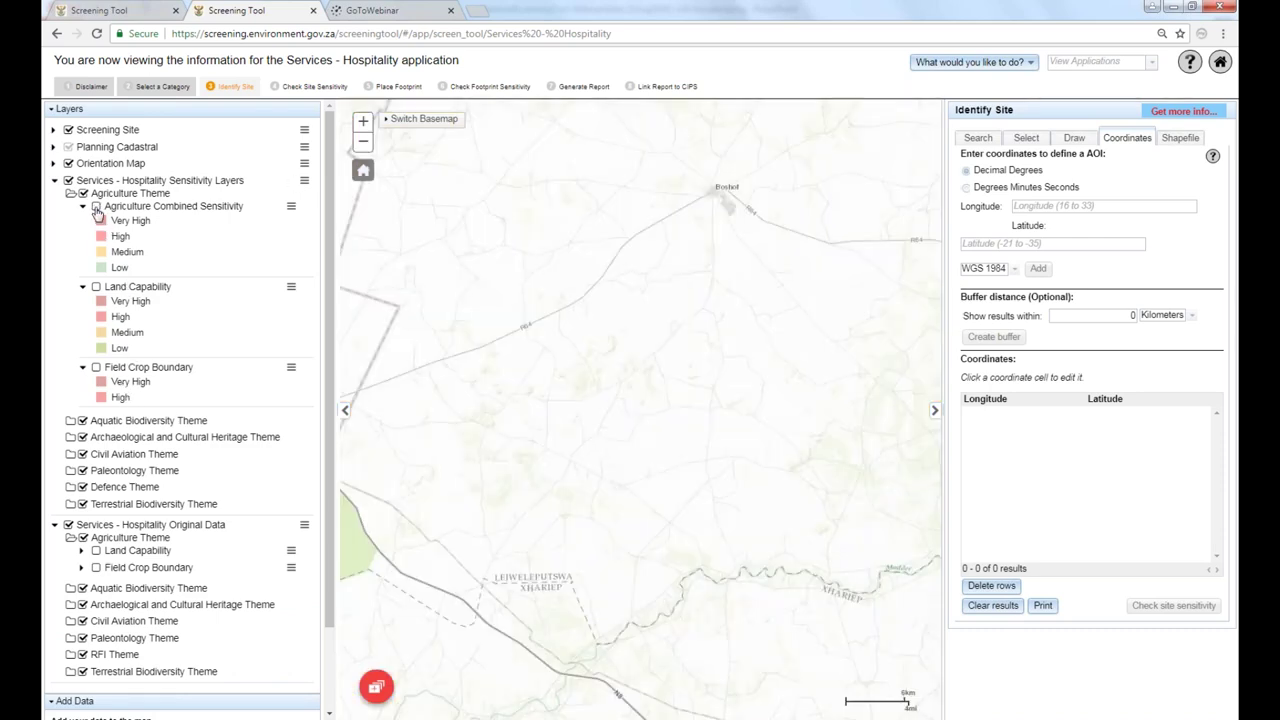
Briefly display the sensitivity Field Crop Boundary layer, then expand the original Field Crop Boundary legend.
click(97, 369)
drag(520, 399, 542, 391)
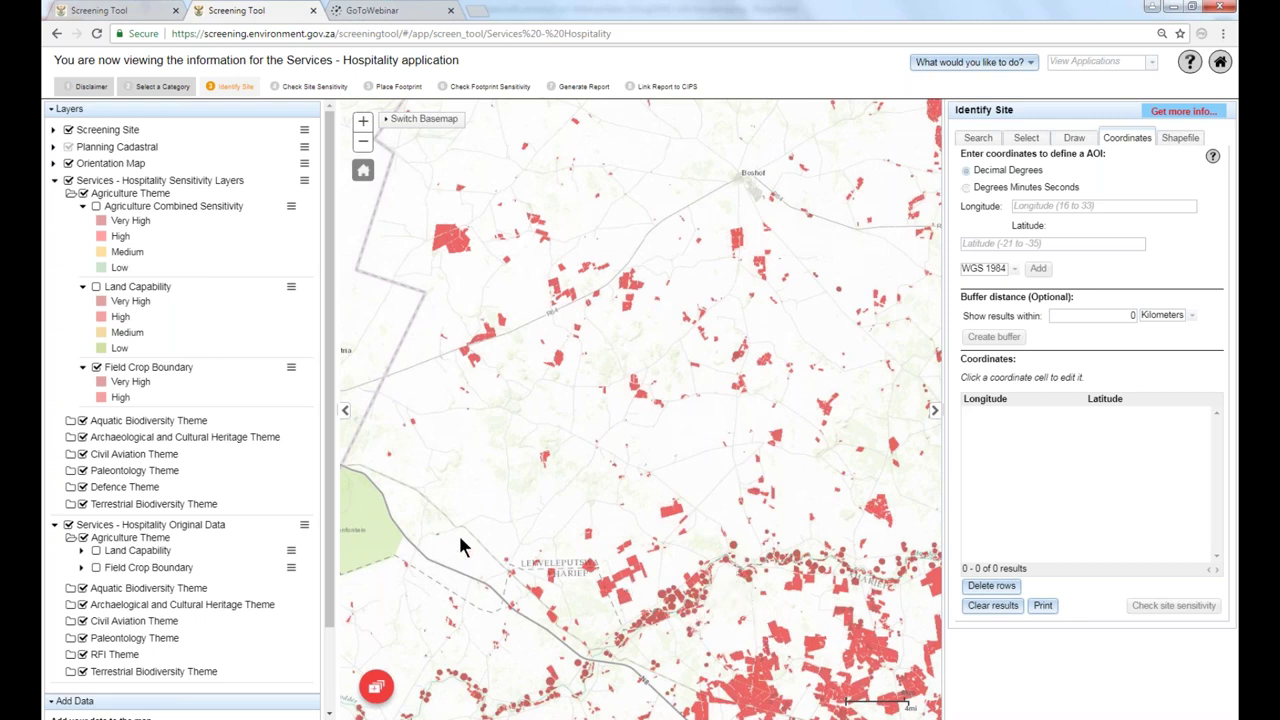
click(97, 368)
click(82, 568)
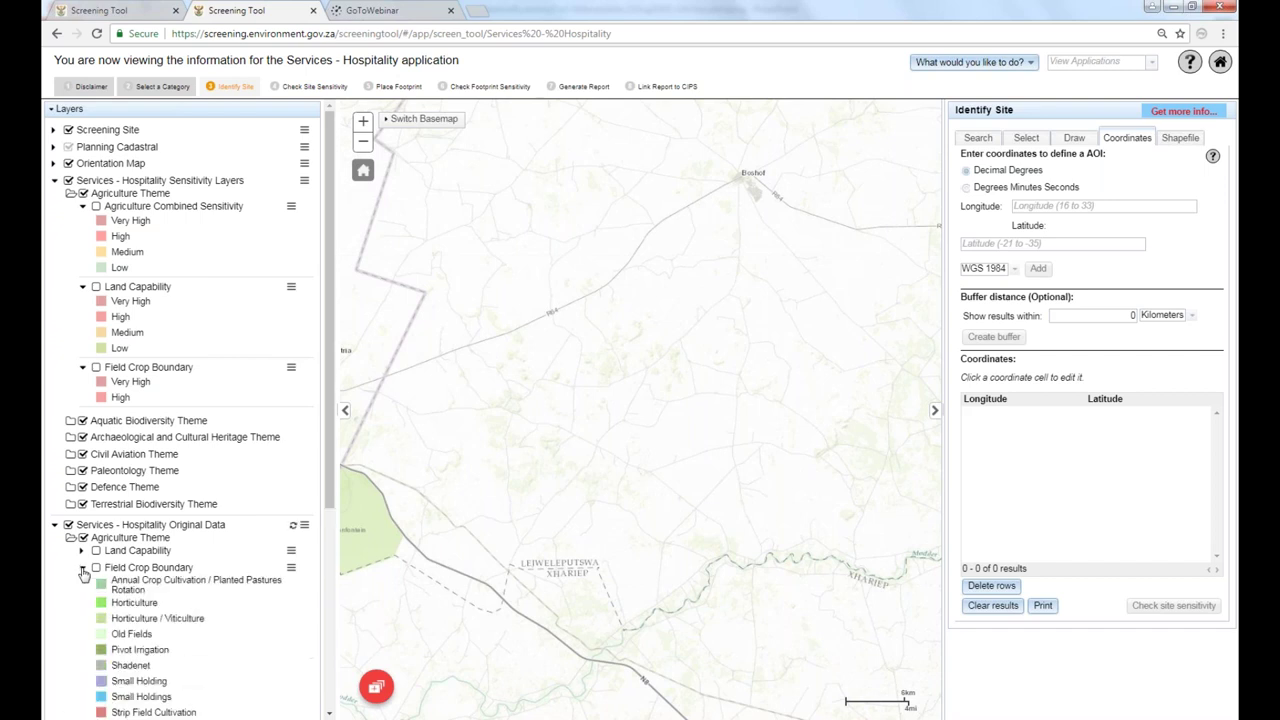
Turn on the original Field Crop Boundary layer and identify a Very High sensitivity Pivot Irrigation field.
drag(325, 482, 335, 625)
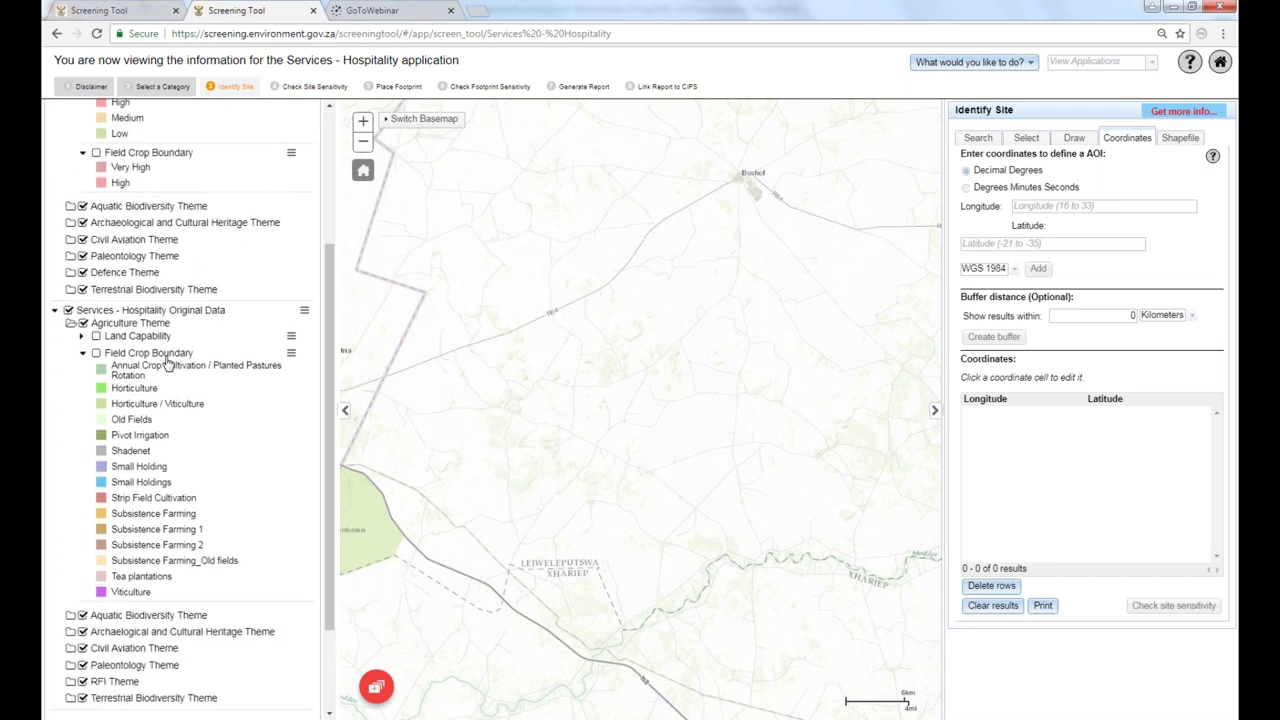
click(96, 353)
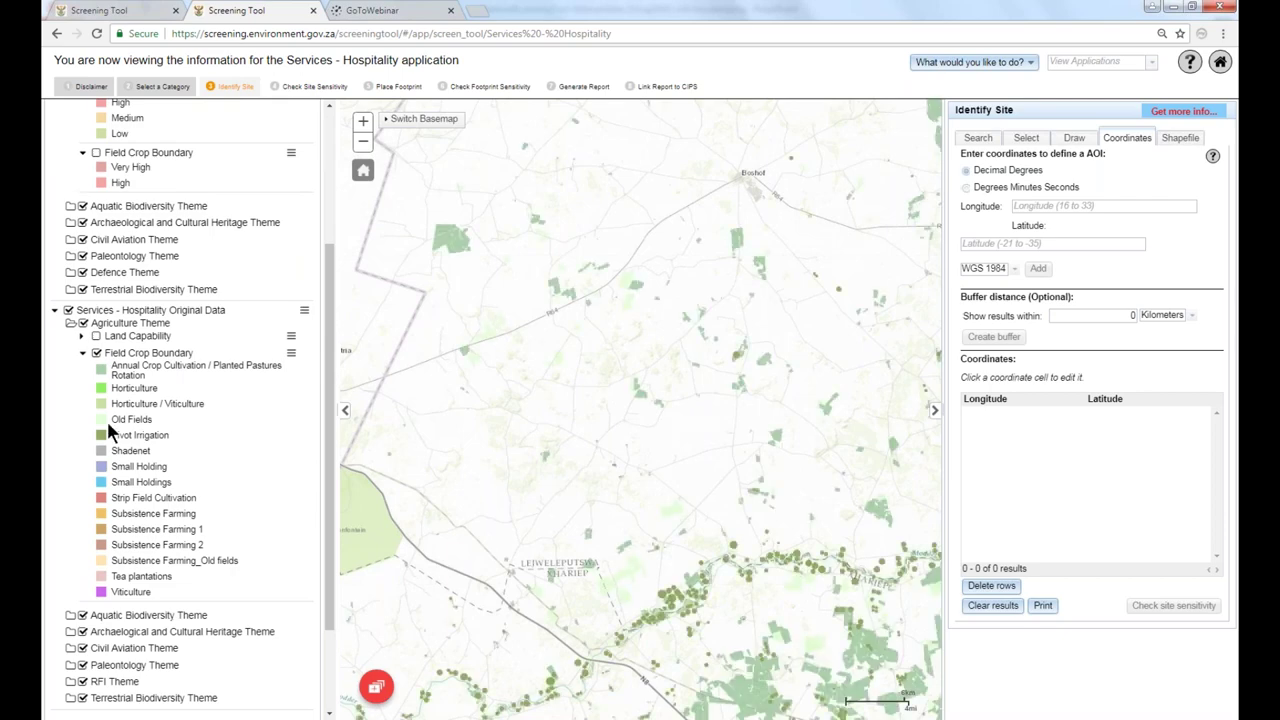
drag(645, 522, 622, 390)
drag(614, 479, 605, 399)
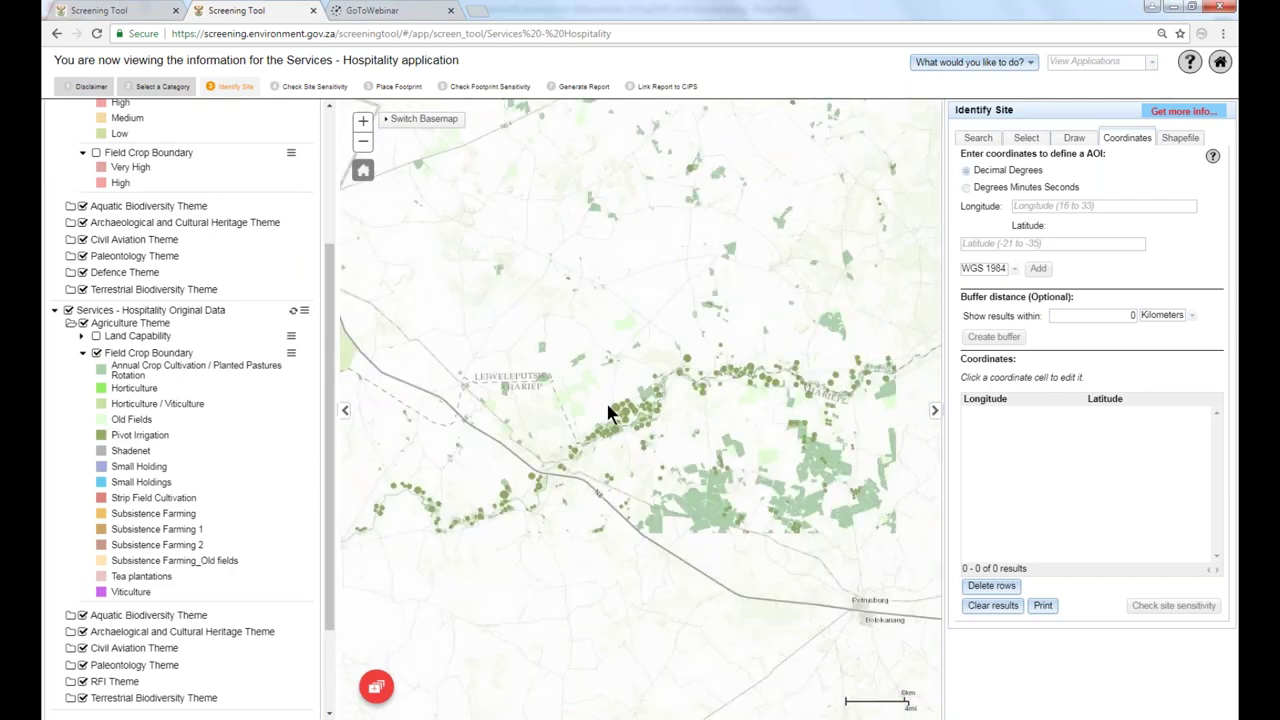
click(688, 366)
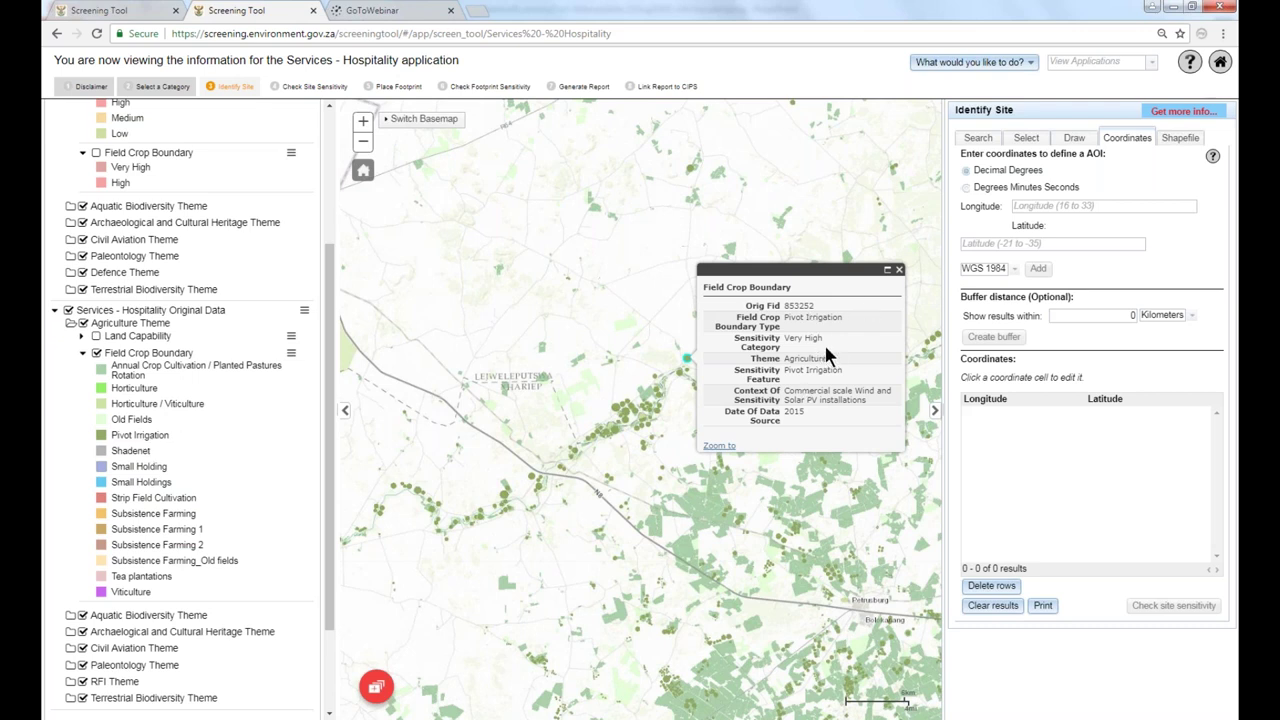
click(899, 271)
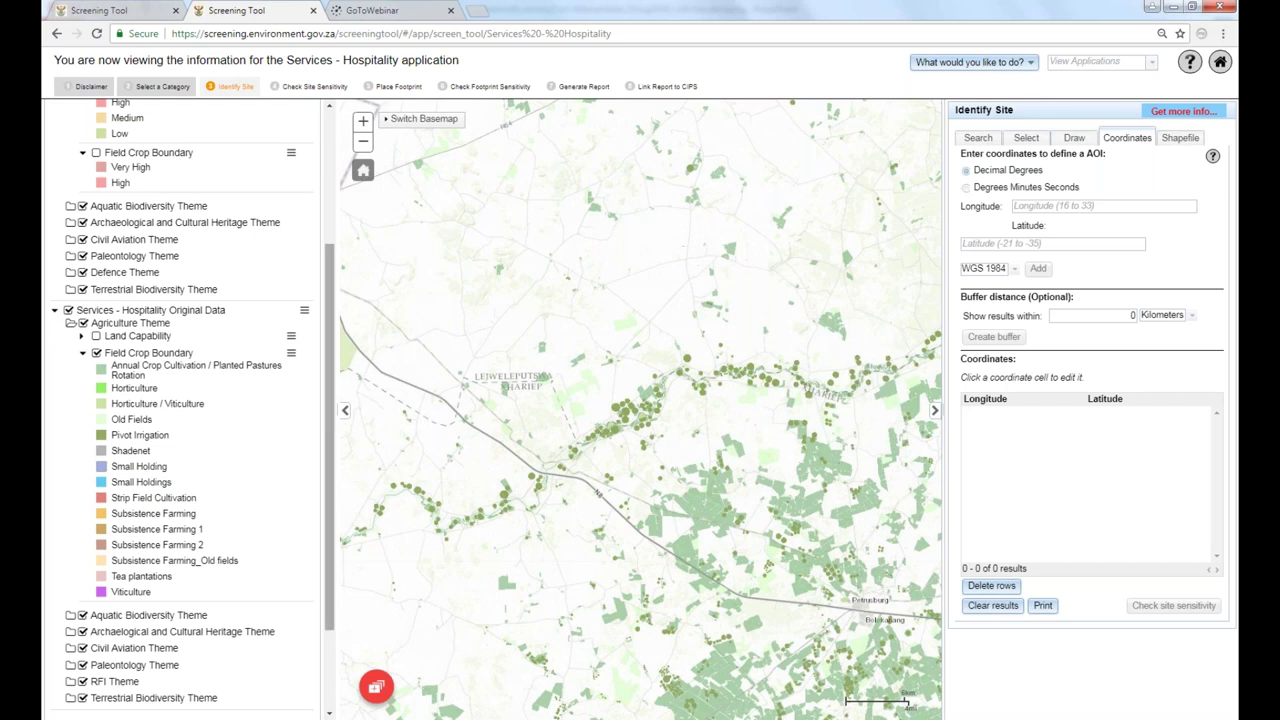
Turn off Field Crop Boundary, then collapse the Agriculture Theme and Services - Hospitality Sensitivity Layers groups.
click(97, 356)
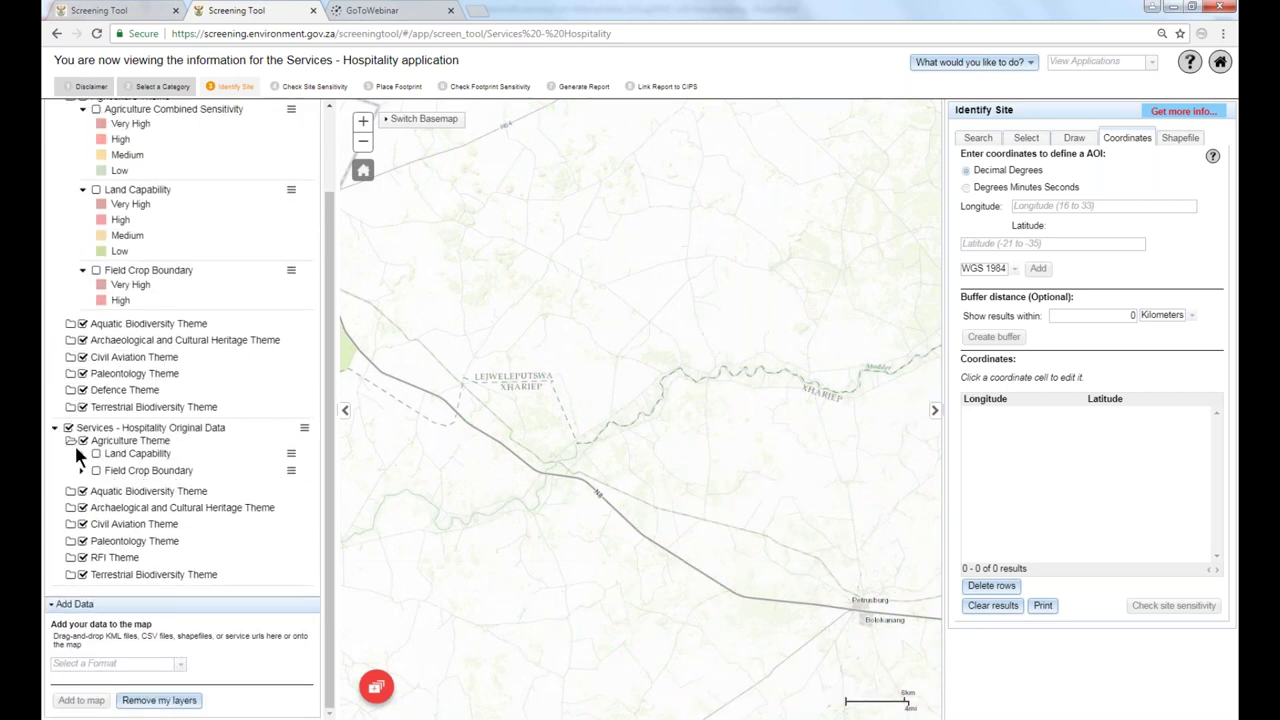
click(66, 440)
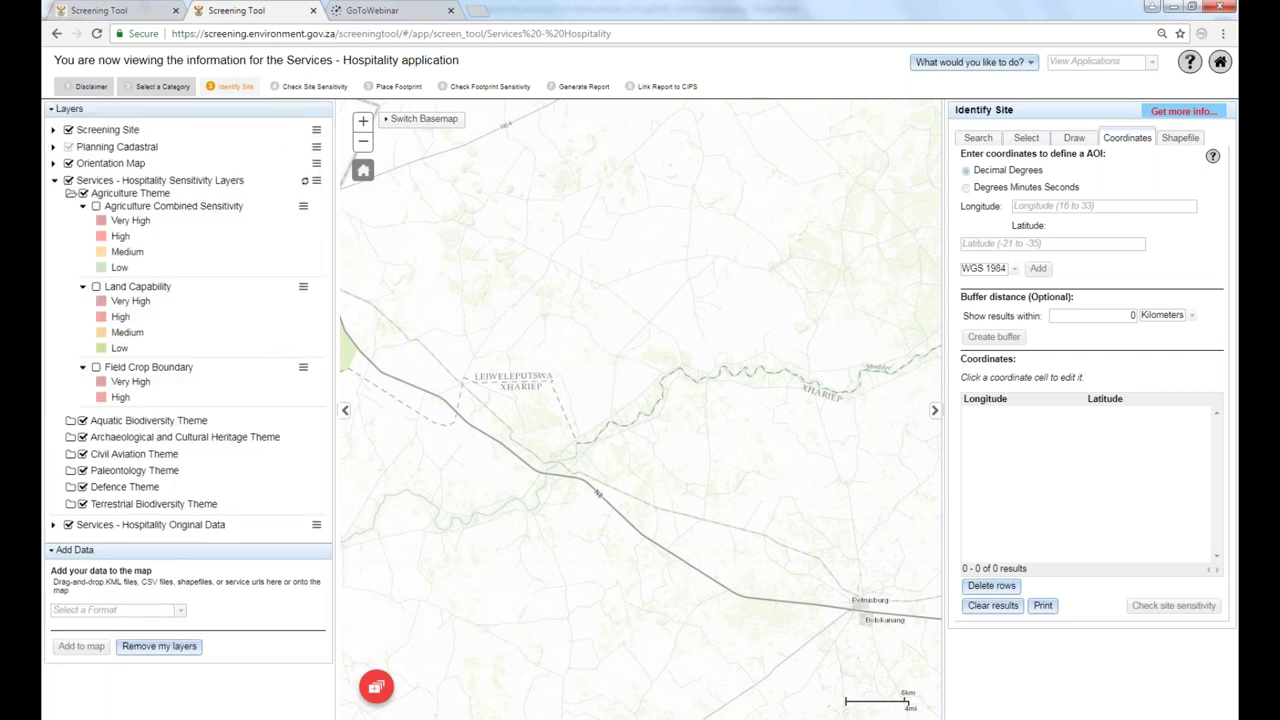
click(55, 184)
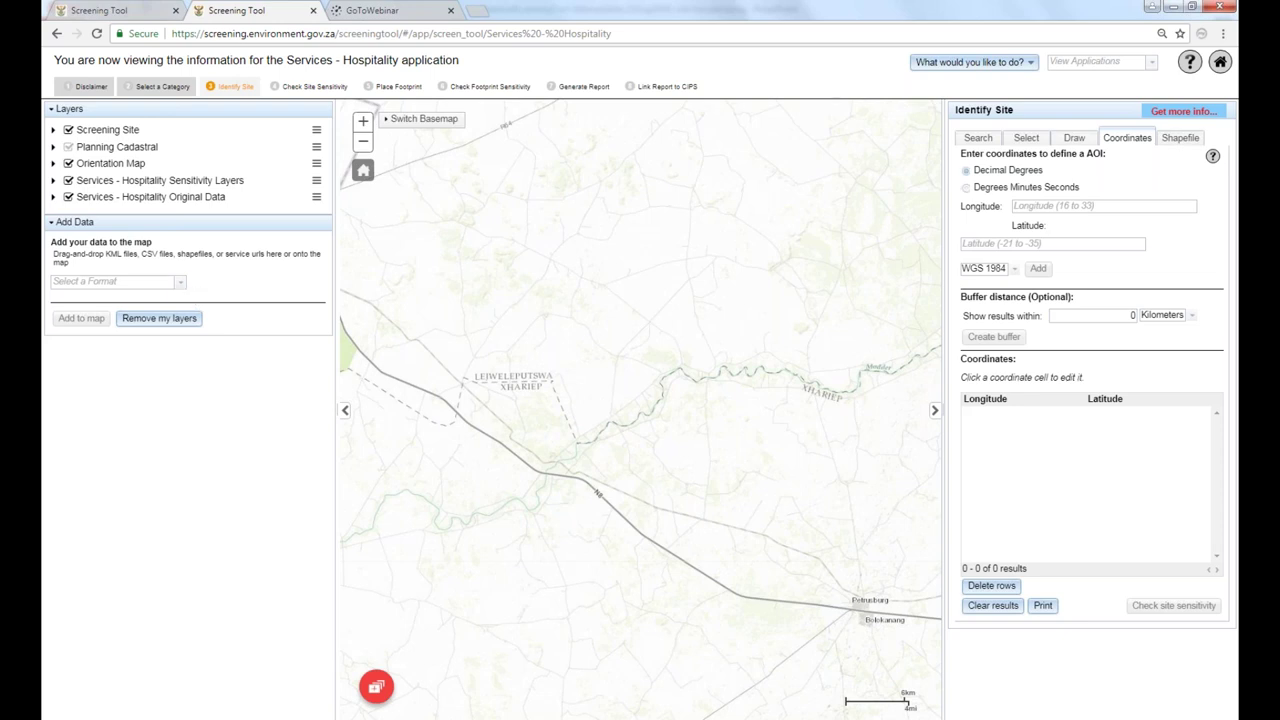
Set the Add Data upload format to Data File (e.g. .zip).
click(181, 288)
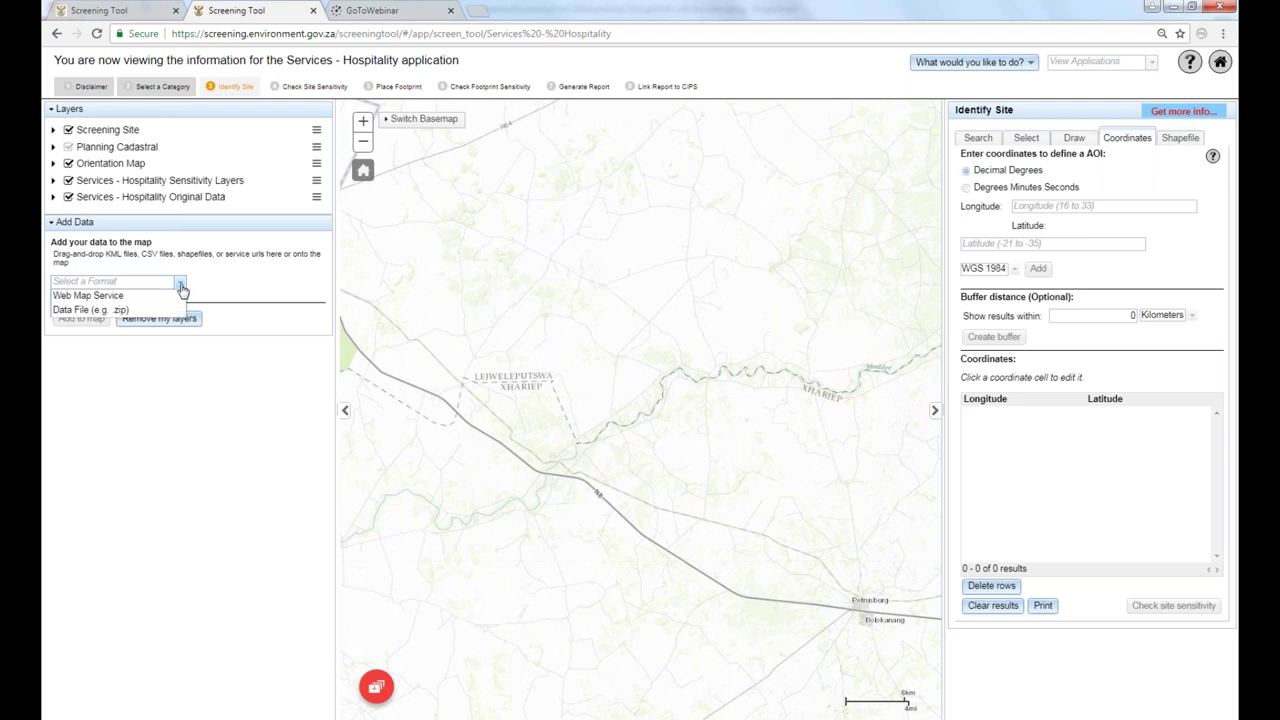
click(172, 309)
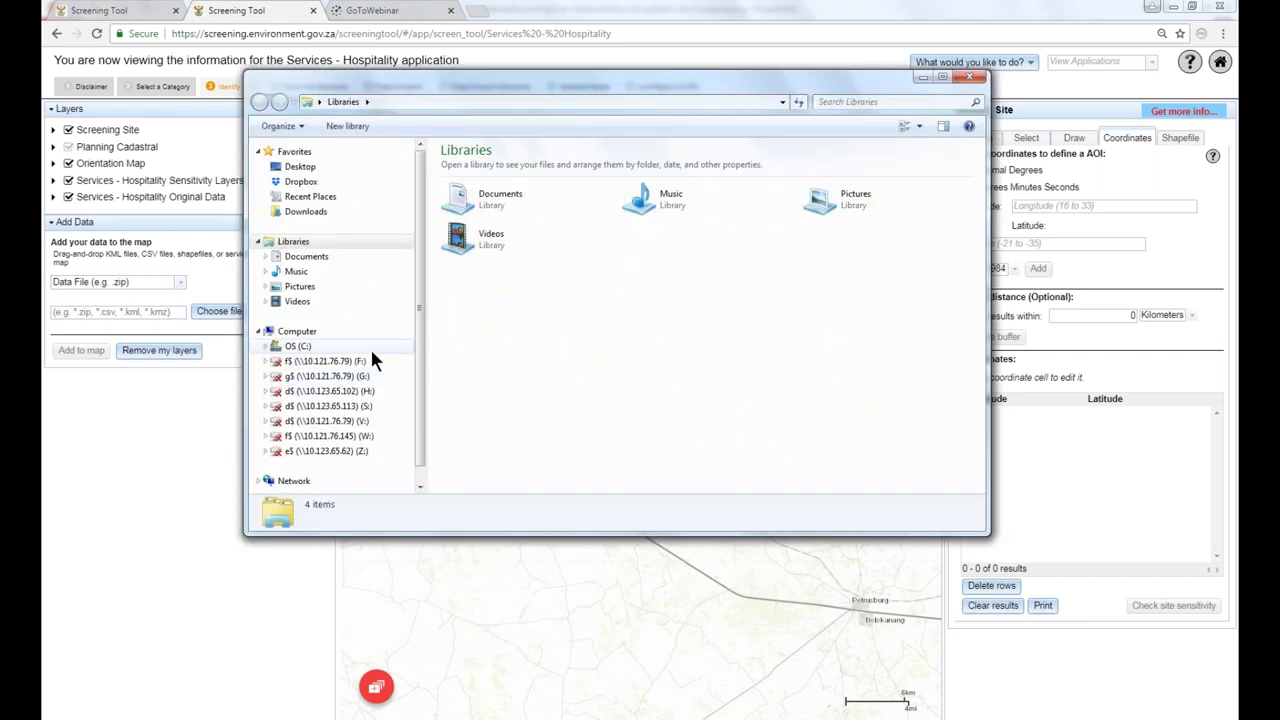
Browse Explorer to C:\GIS\A_Webinar_Screening_21Aug2018\AddData, then minimise it.
click(304, 346)
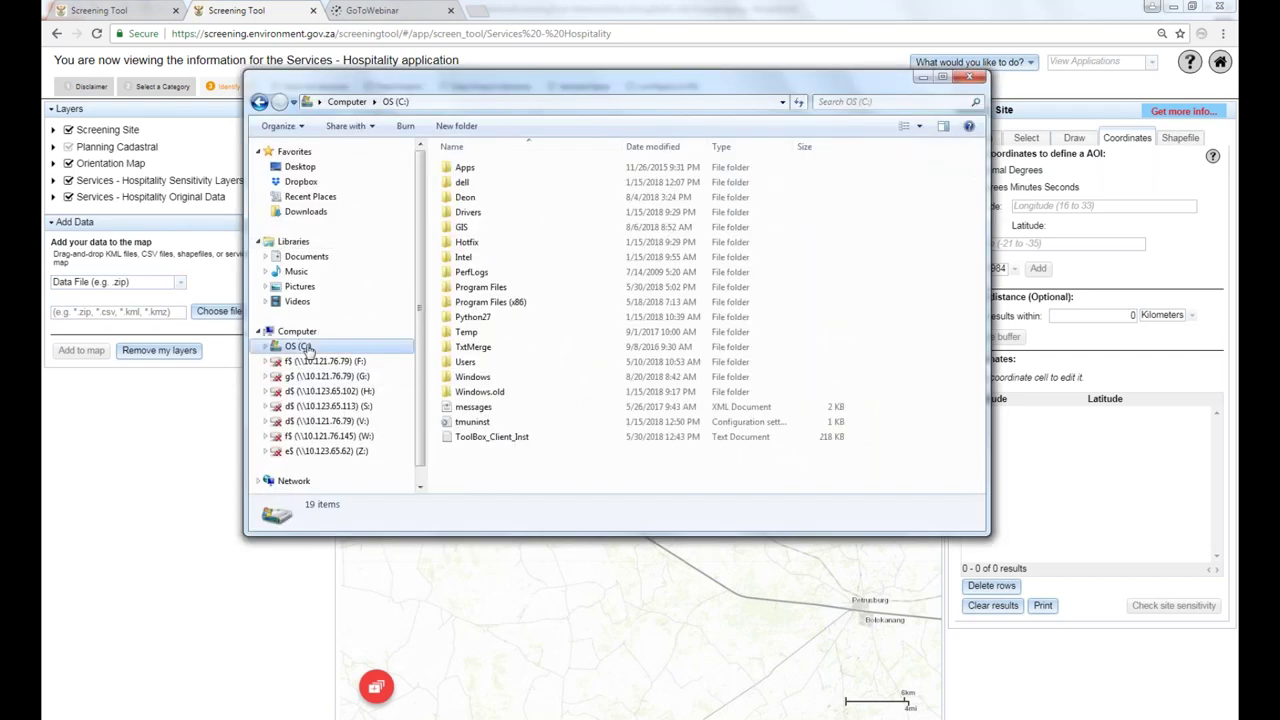
double_click(468, 226)
double_click(487, 169)
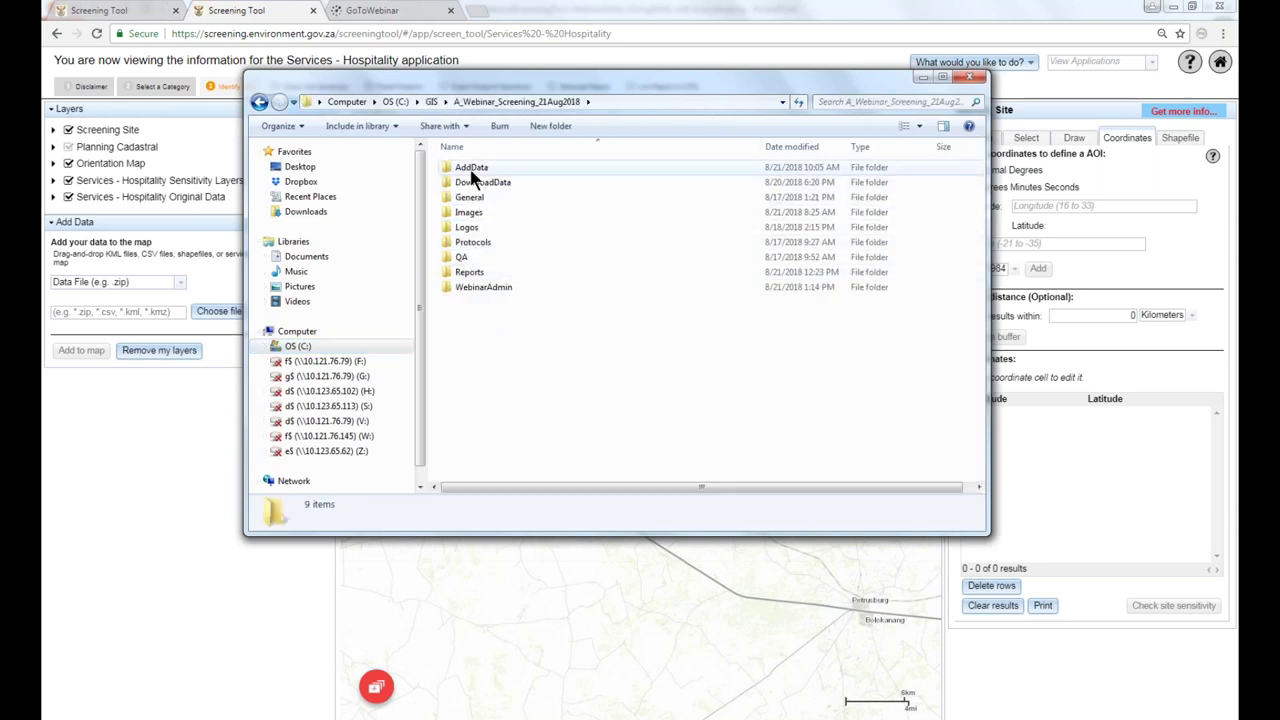
double_click(468, 170)
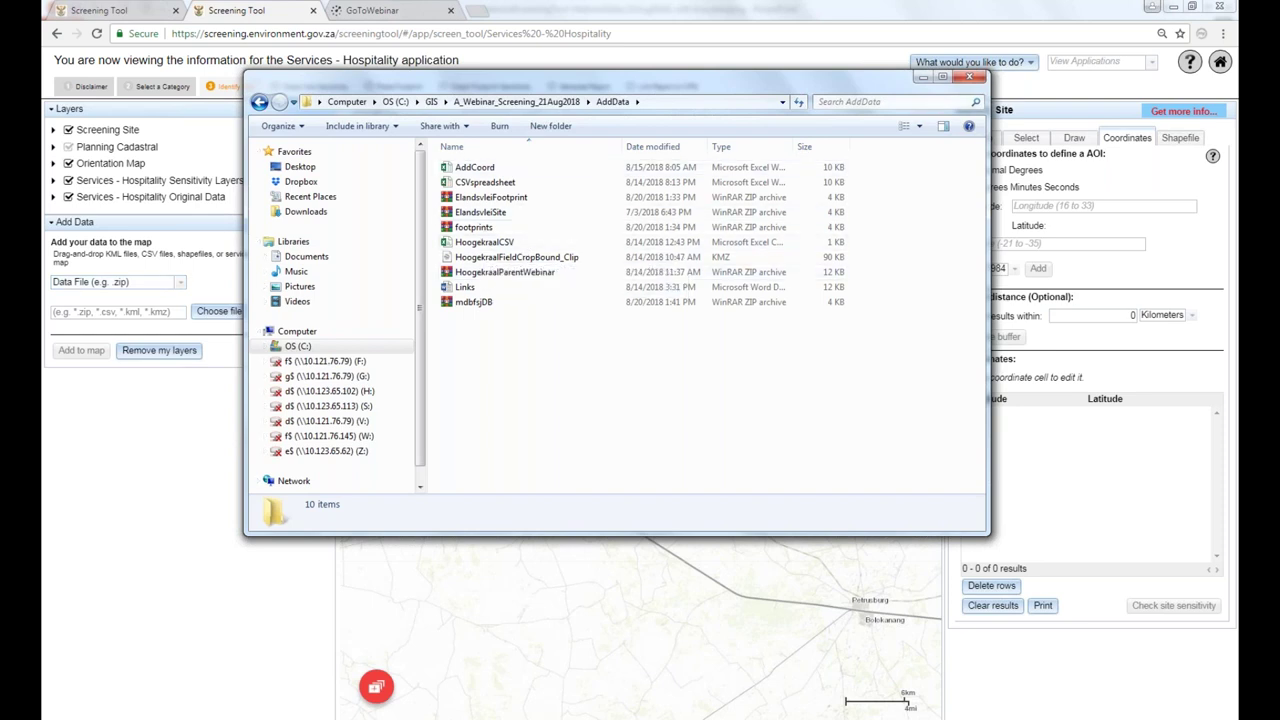
click(921, 77)
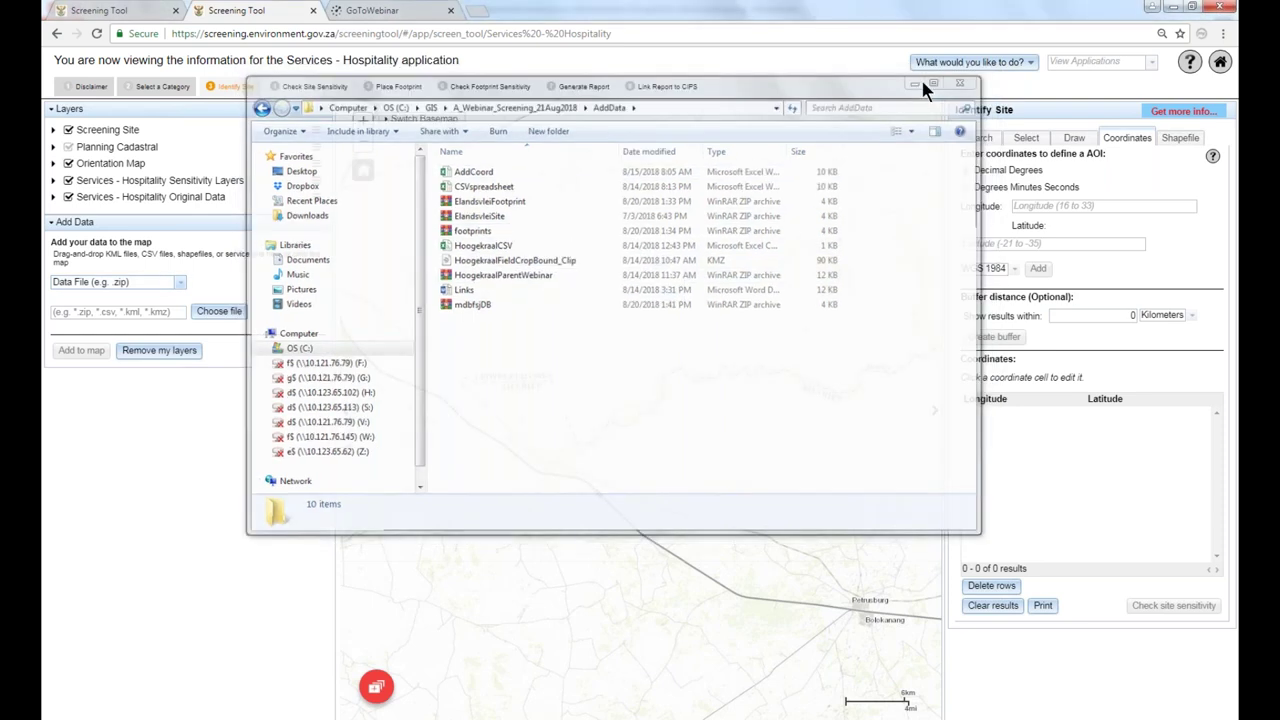
click(180, 283)
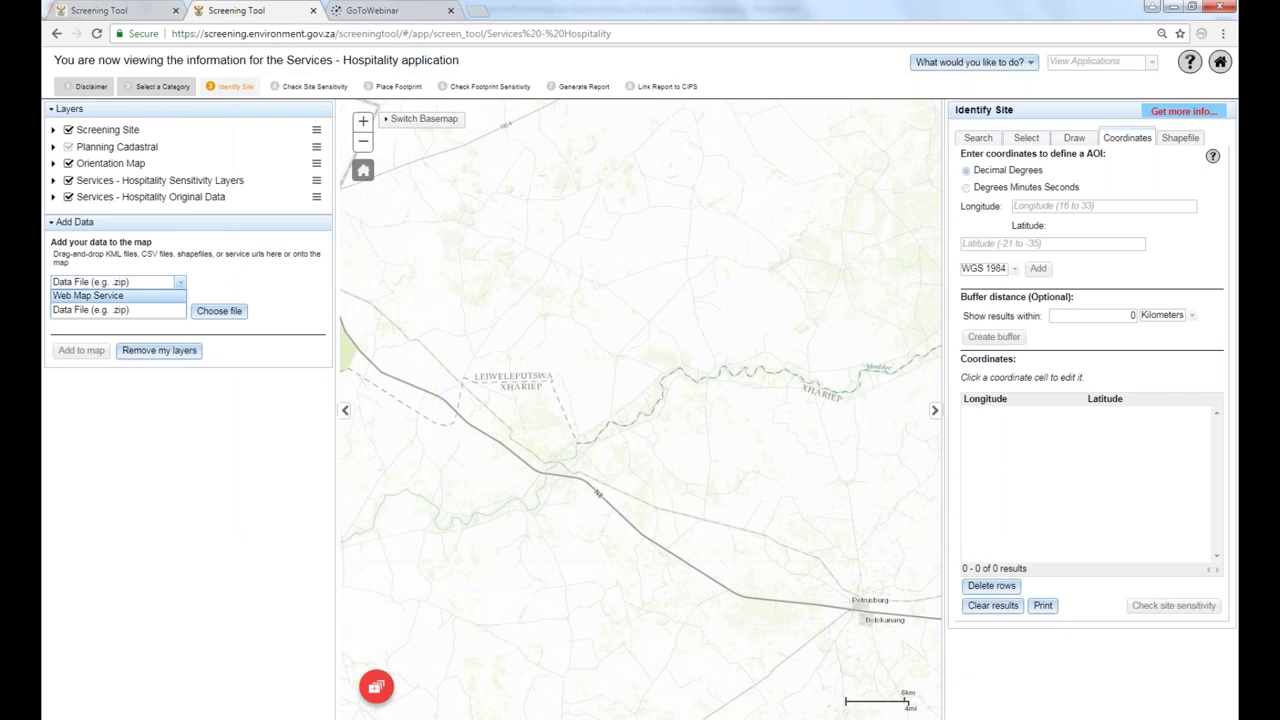
Keep Data File (e.g. .zip) as the format and switch back to the AddData Explorer window.
click(78, 314)
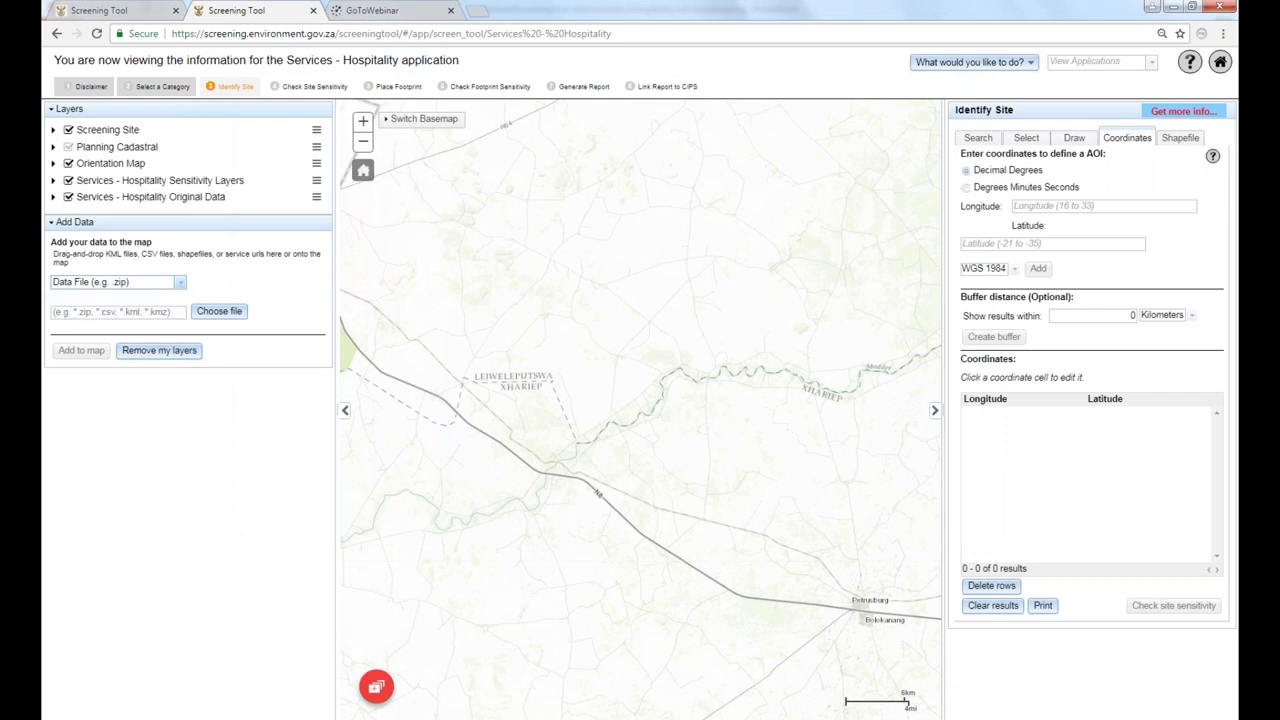
click(86, 312)
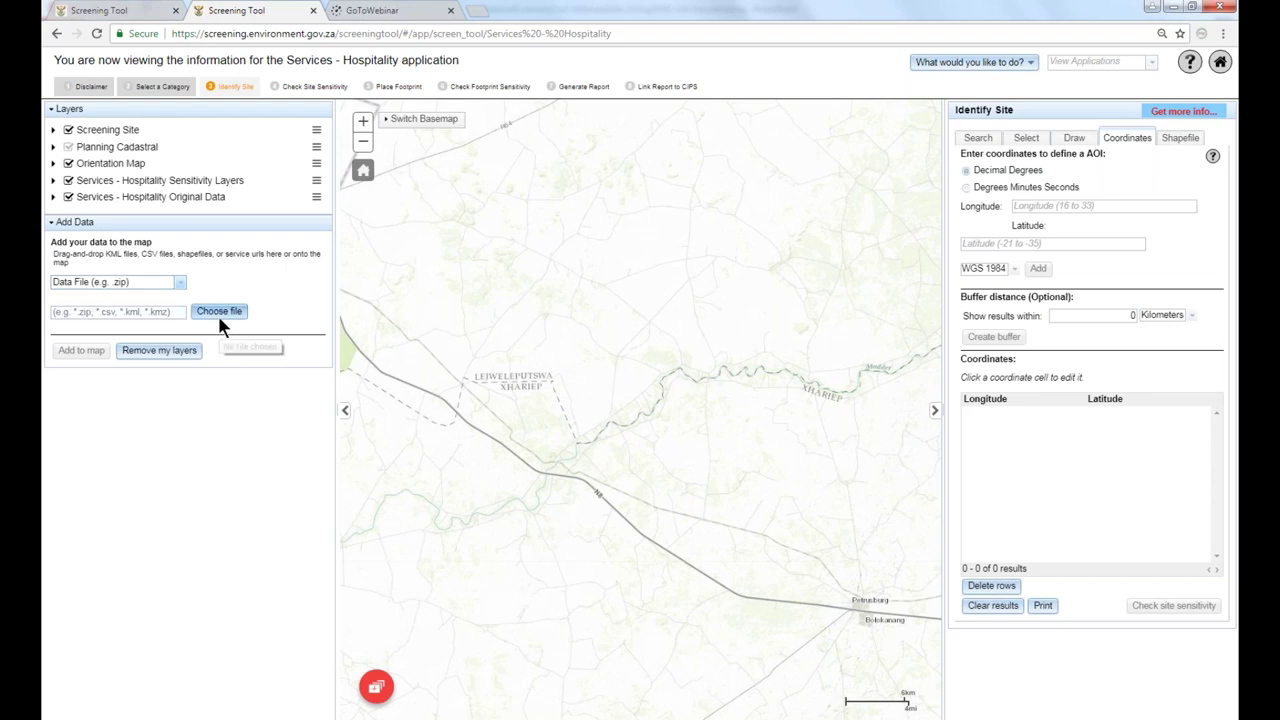
click(96, 315)
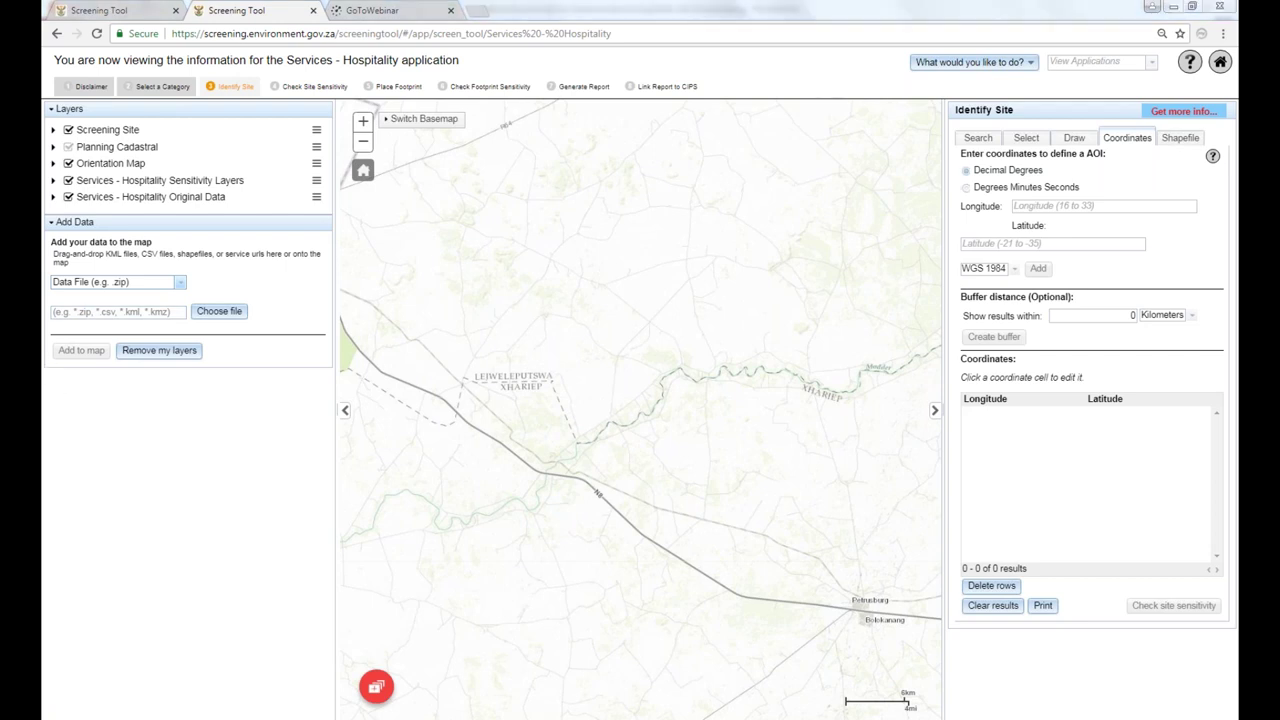
key(alt+Tab)
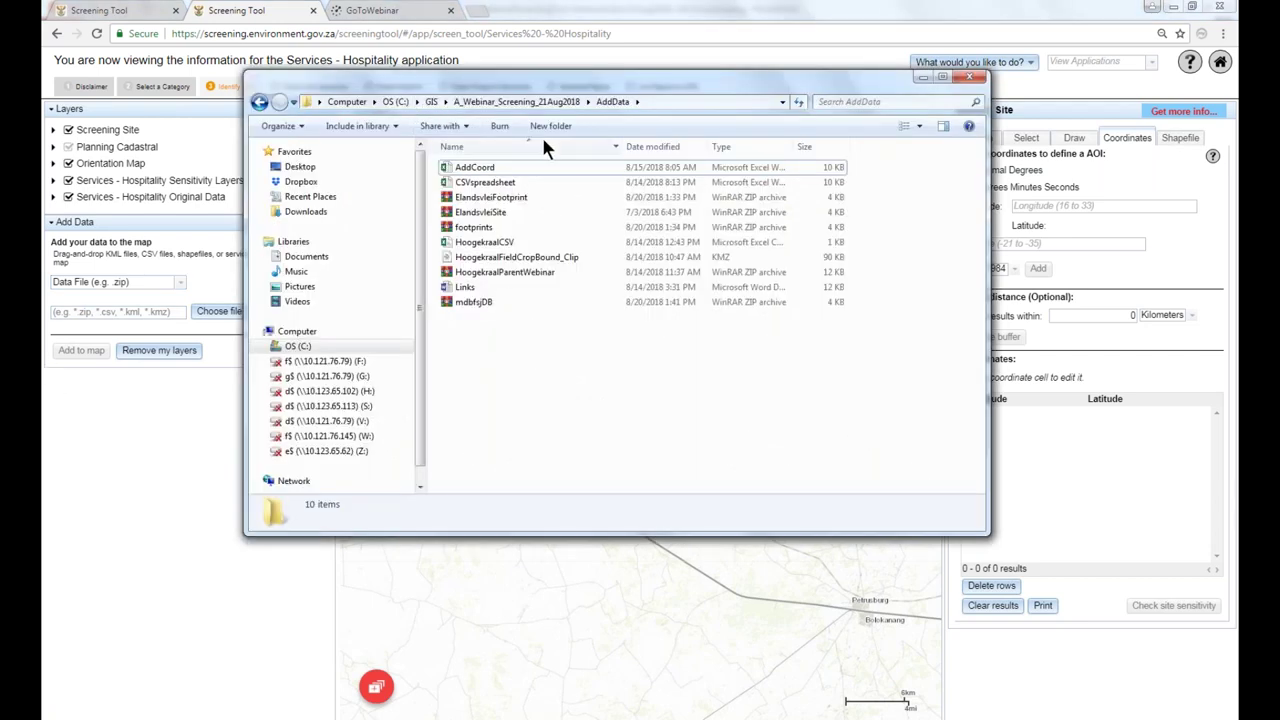
Review the 111 files in DownloadData\Driefontein290_AllSensData, then close Explorer.
click(557, 104)
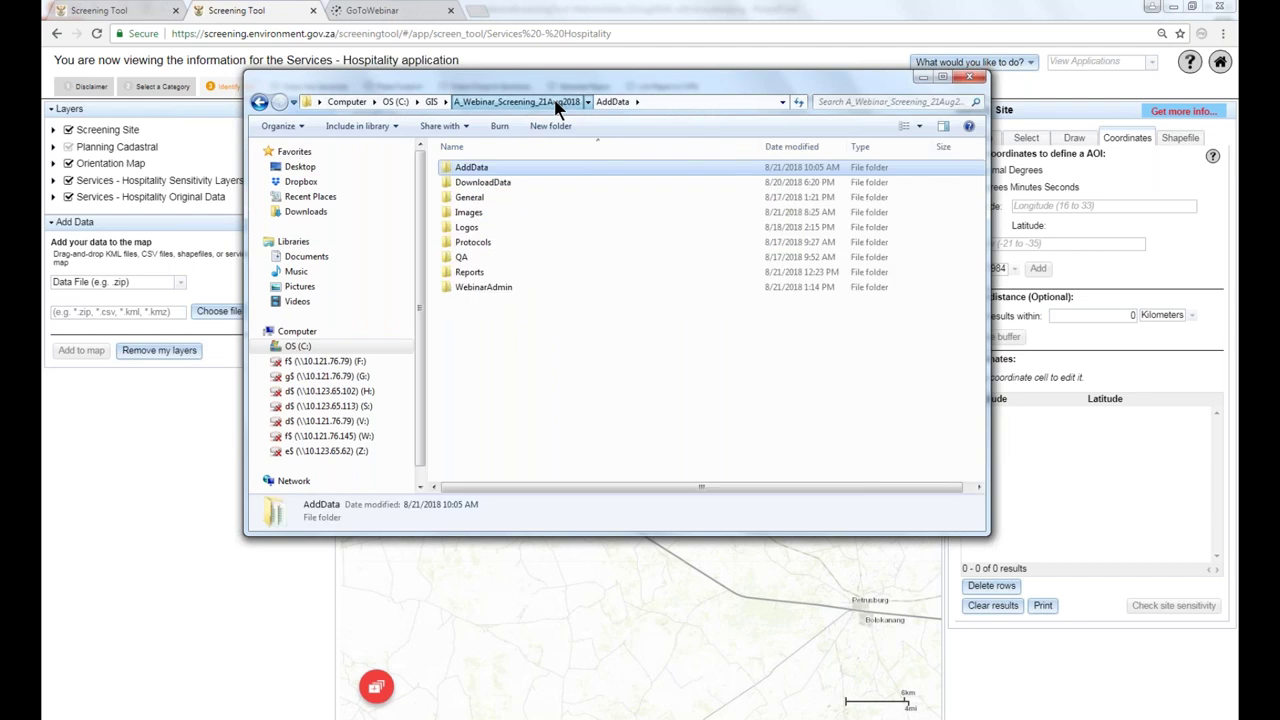
double_click(499, 182)
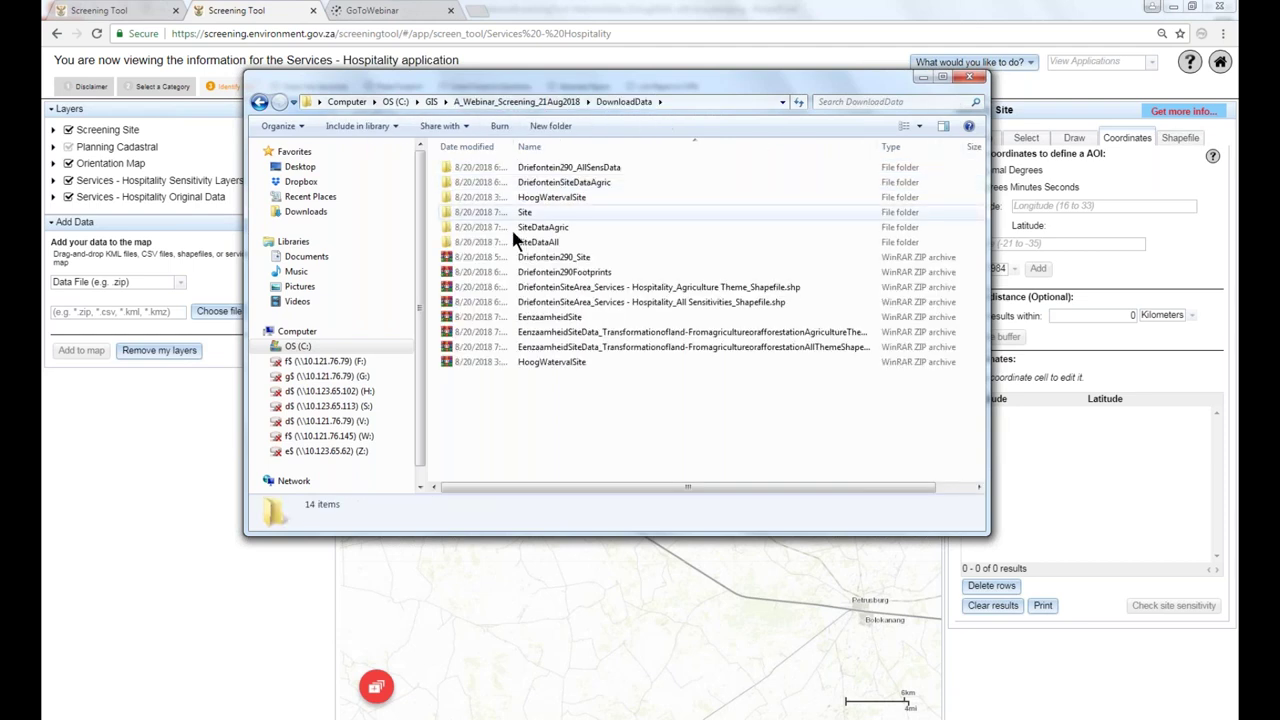
double_click(516, 167)
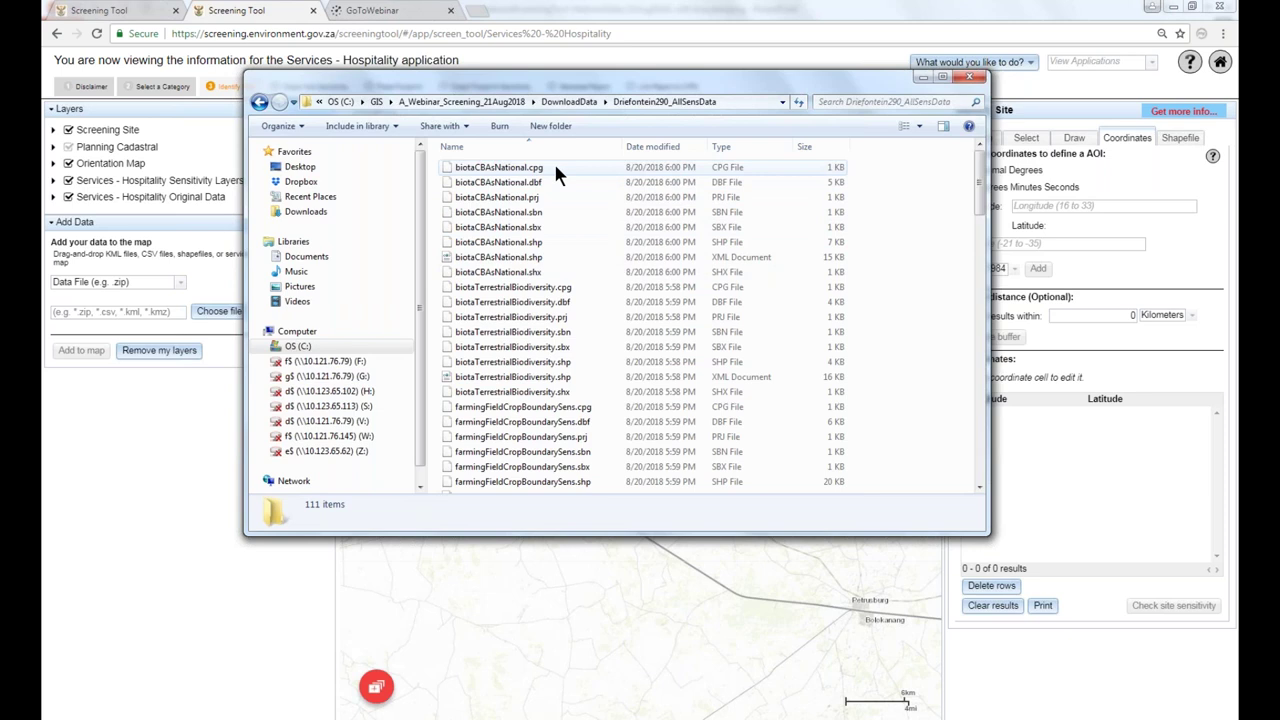
click(973, 79)
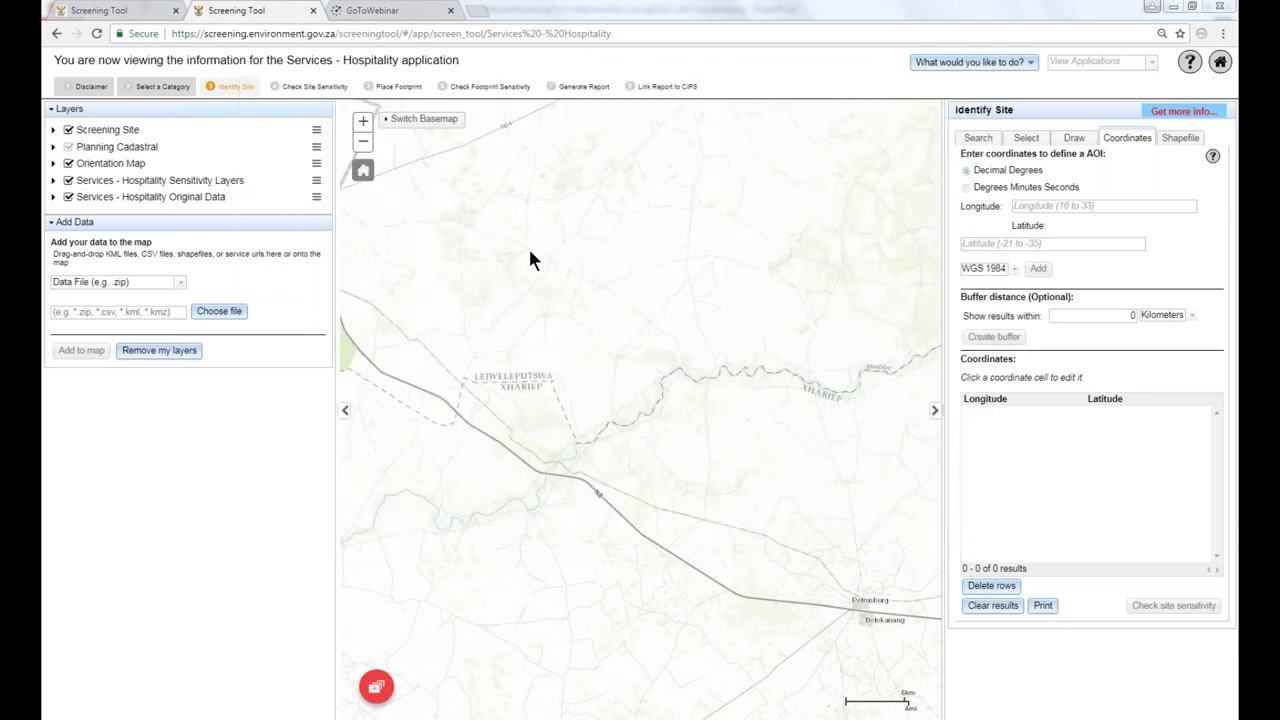
Pick HoogekraalParentWebinar.zip from the AddData folder as the file to upload.
click(217, 312)
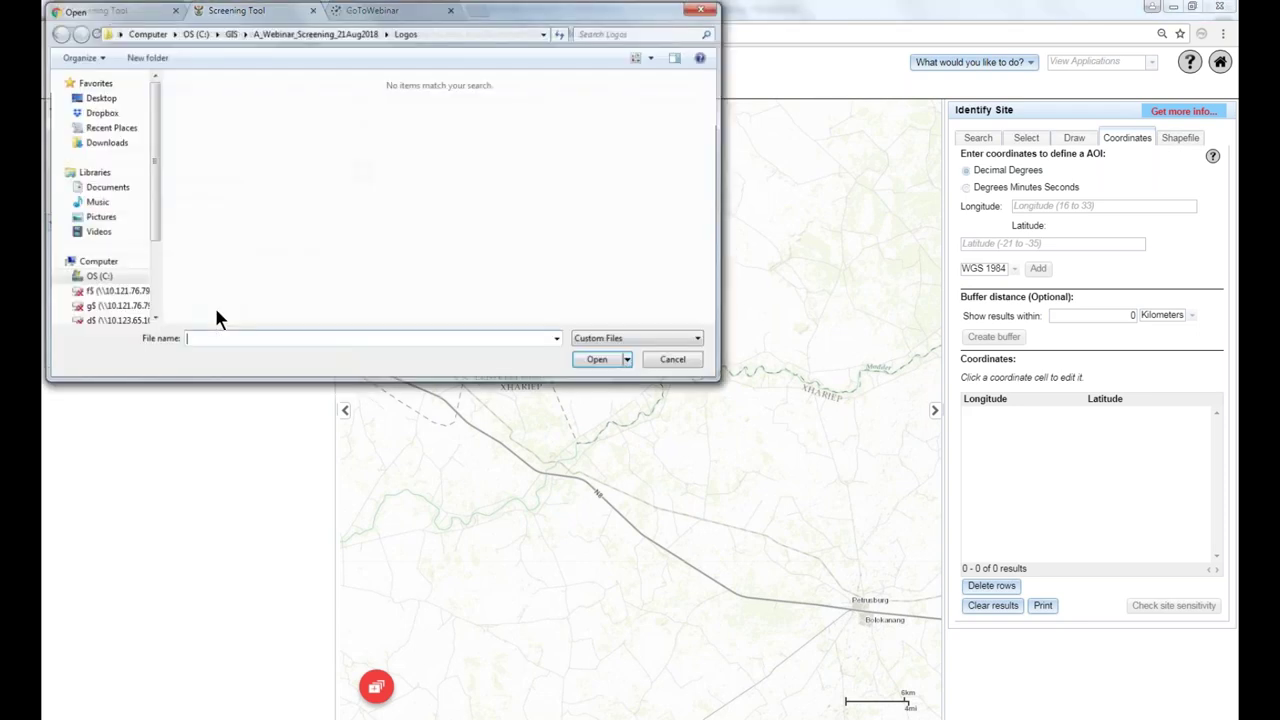
click(316, 33)
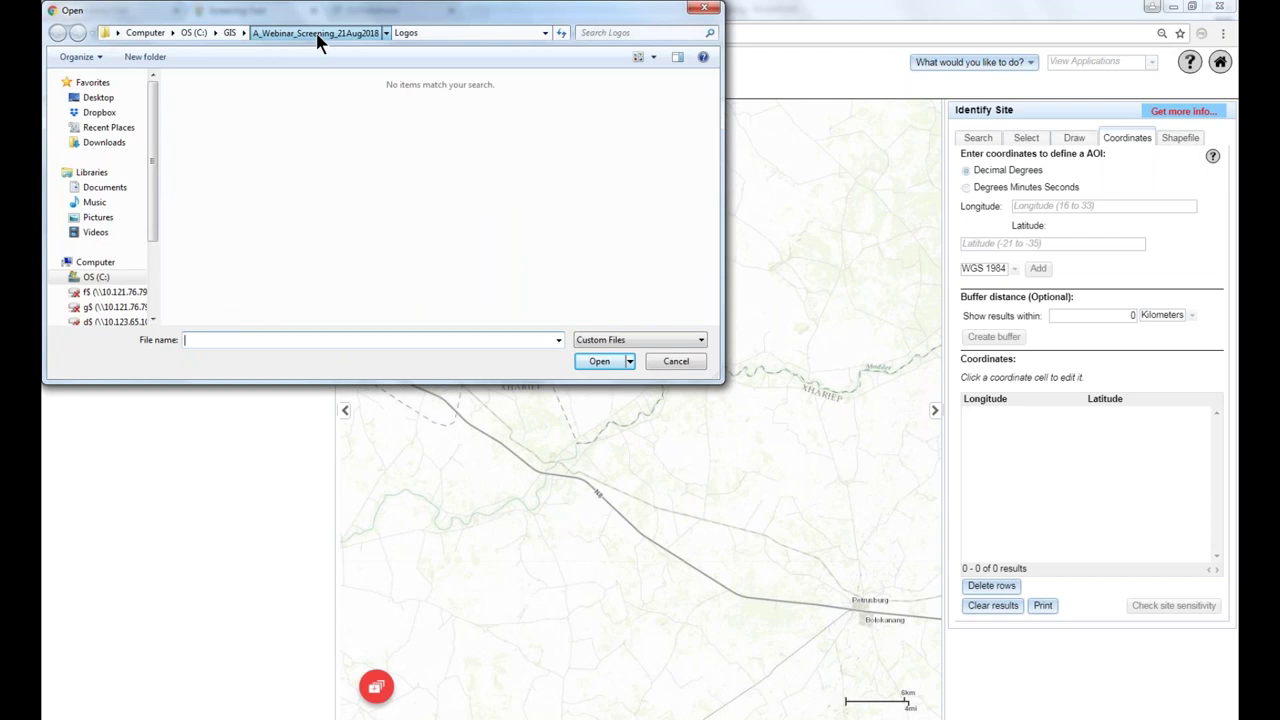
double_click(205, 98)
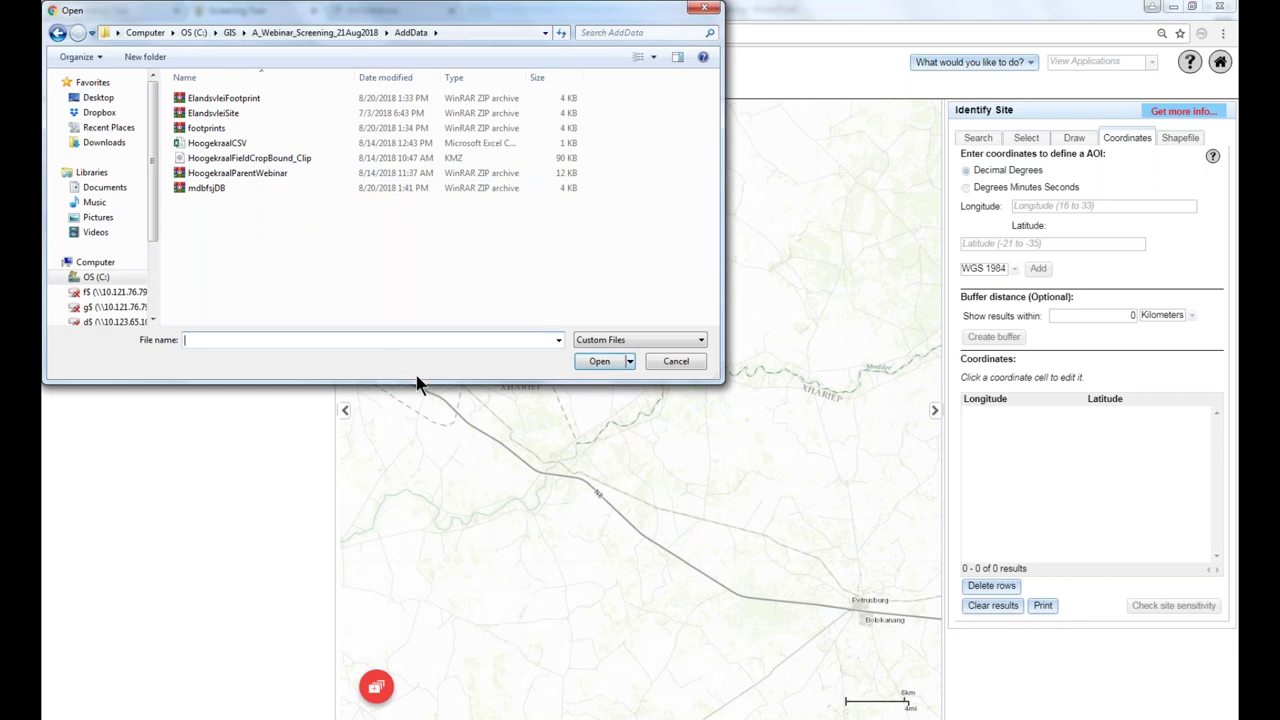
click(198, 174)
click(600, 361)
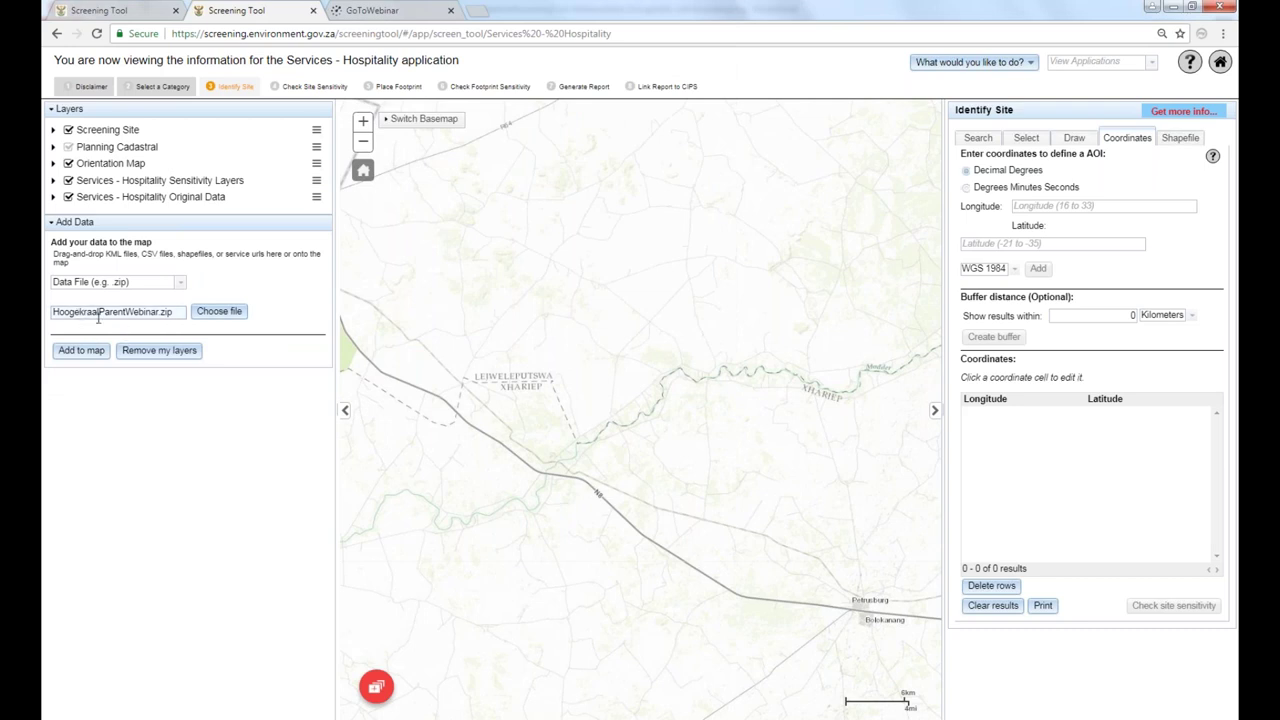
Add HoogekraalParentWebinar.zip to the map as the red Hoogekraal property boundary.
click(80, 352)
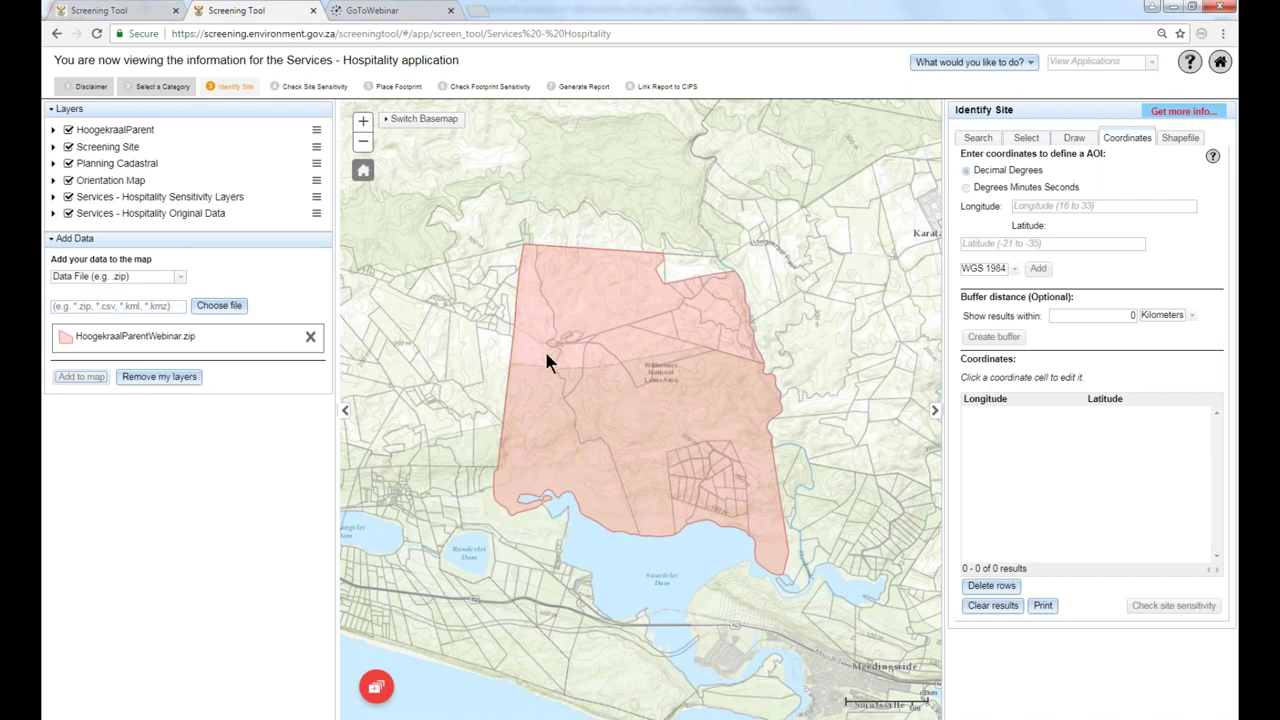
click(229, 307)
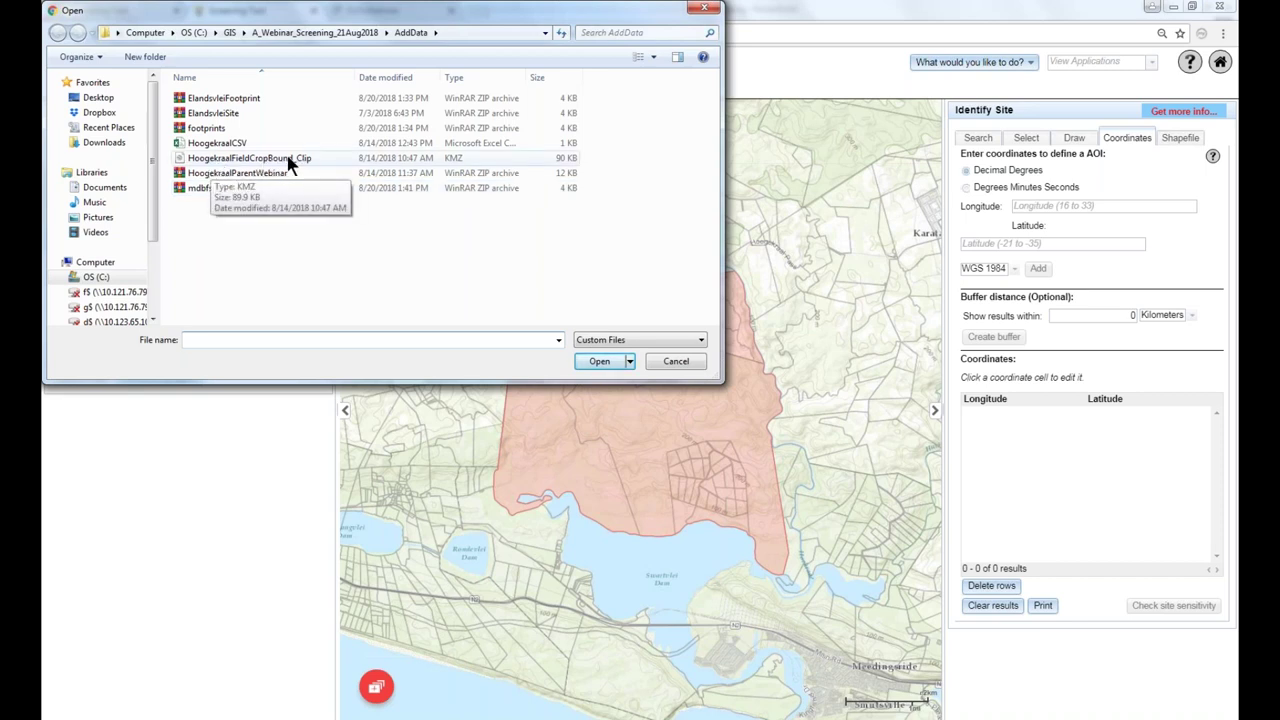
Load HoogekraalFieldCropBound_Clip.kmz onto the map and recentre on its green crop fields.
click(227, 160)
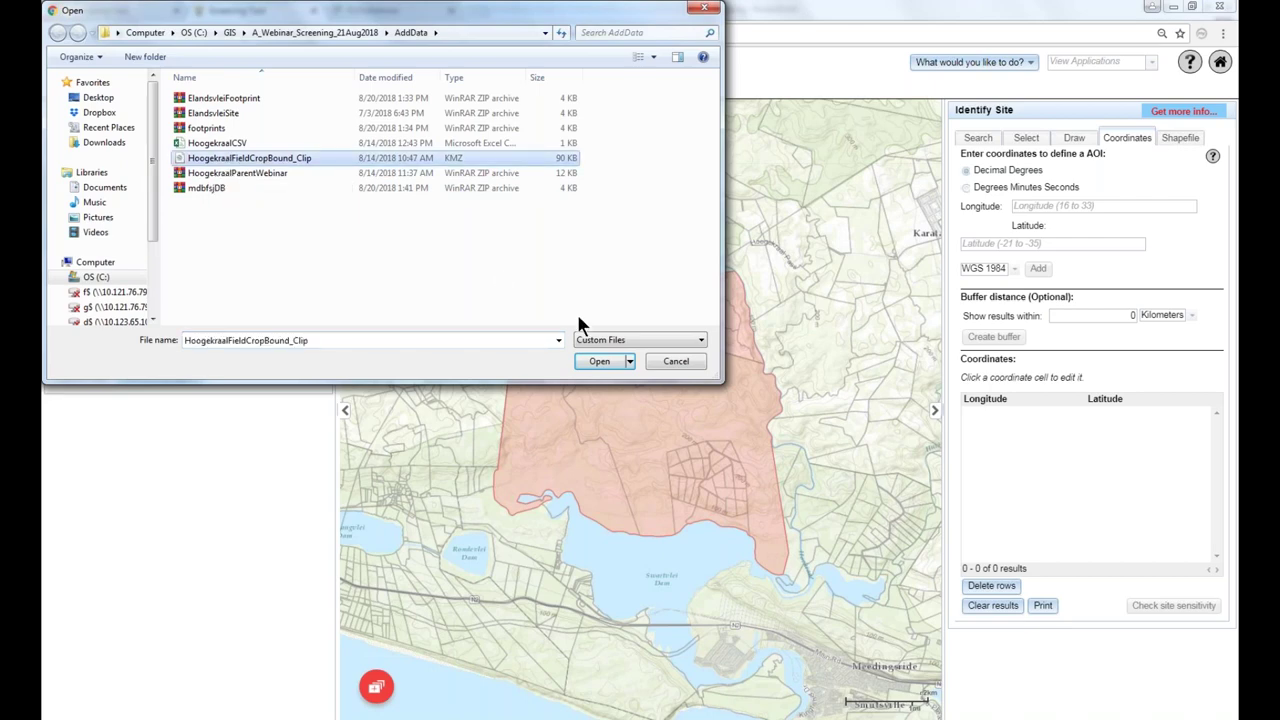
click(603, 366)
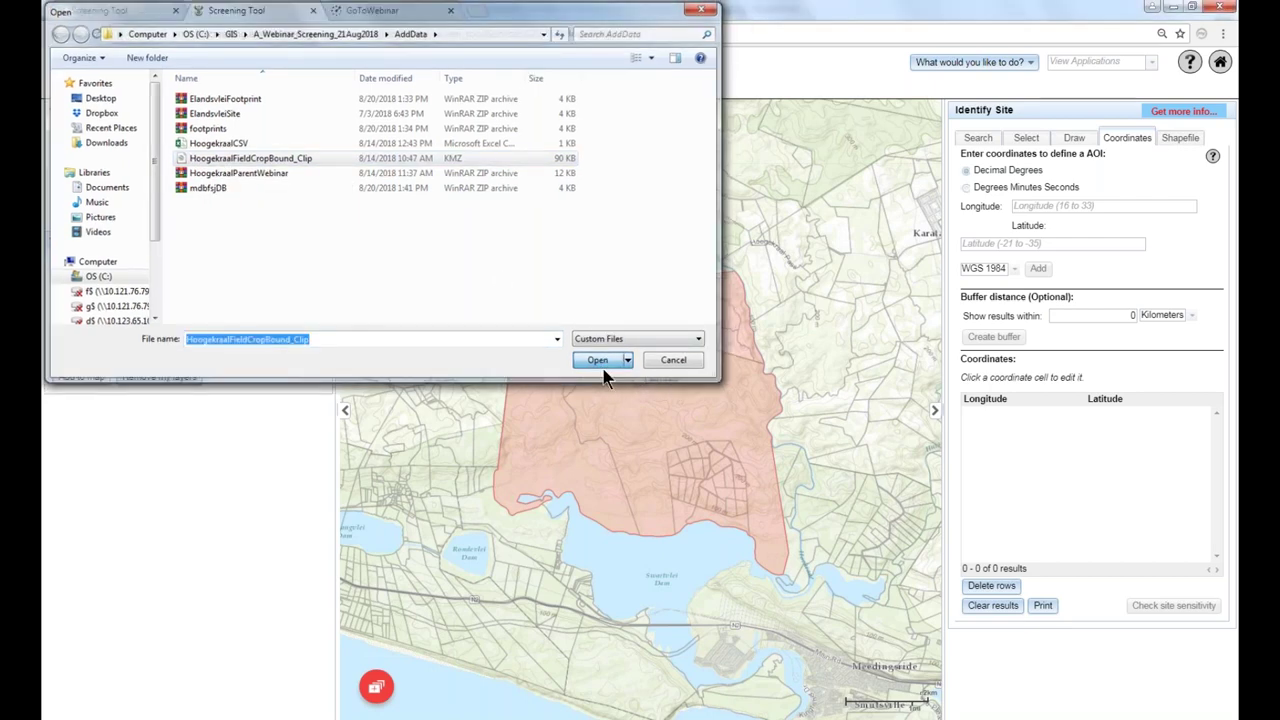
click(603, 368)
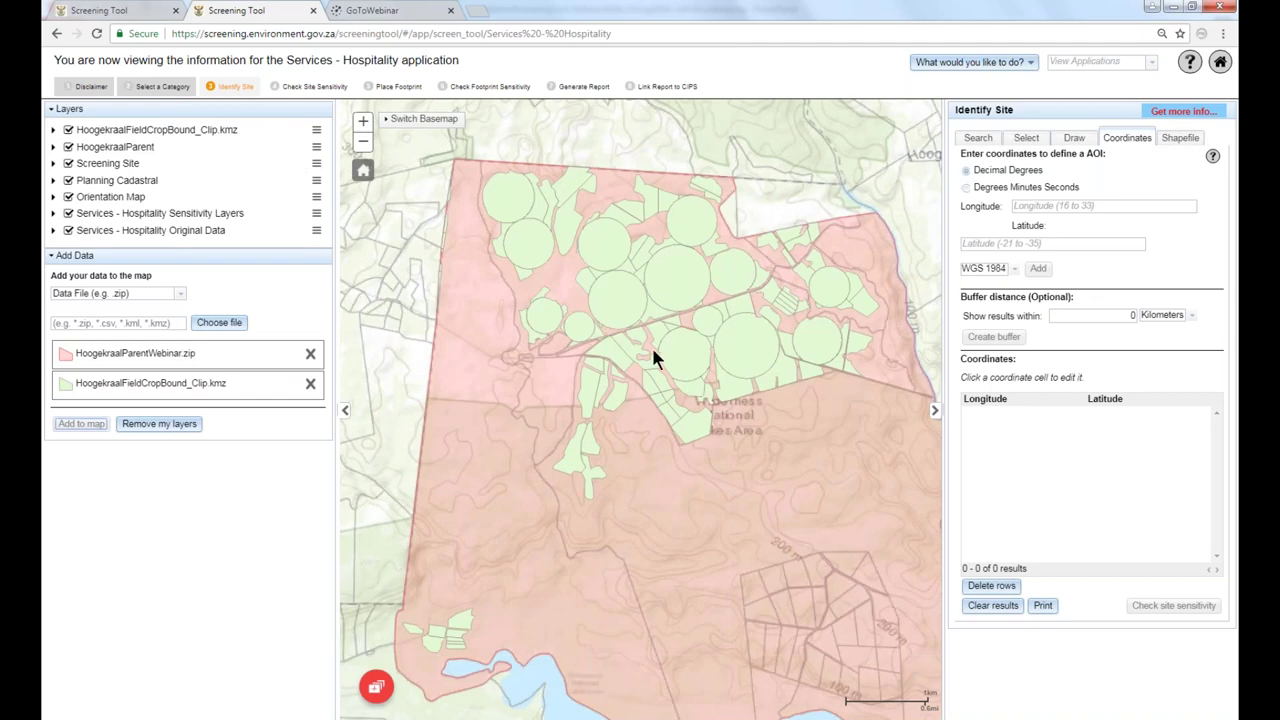
scroll(653, 352, down, 1)
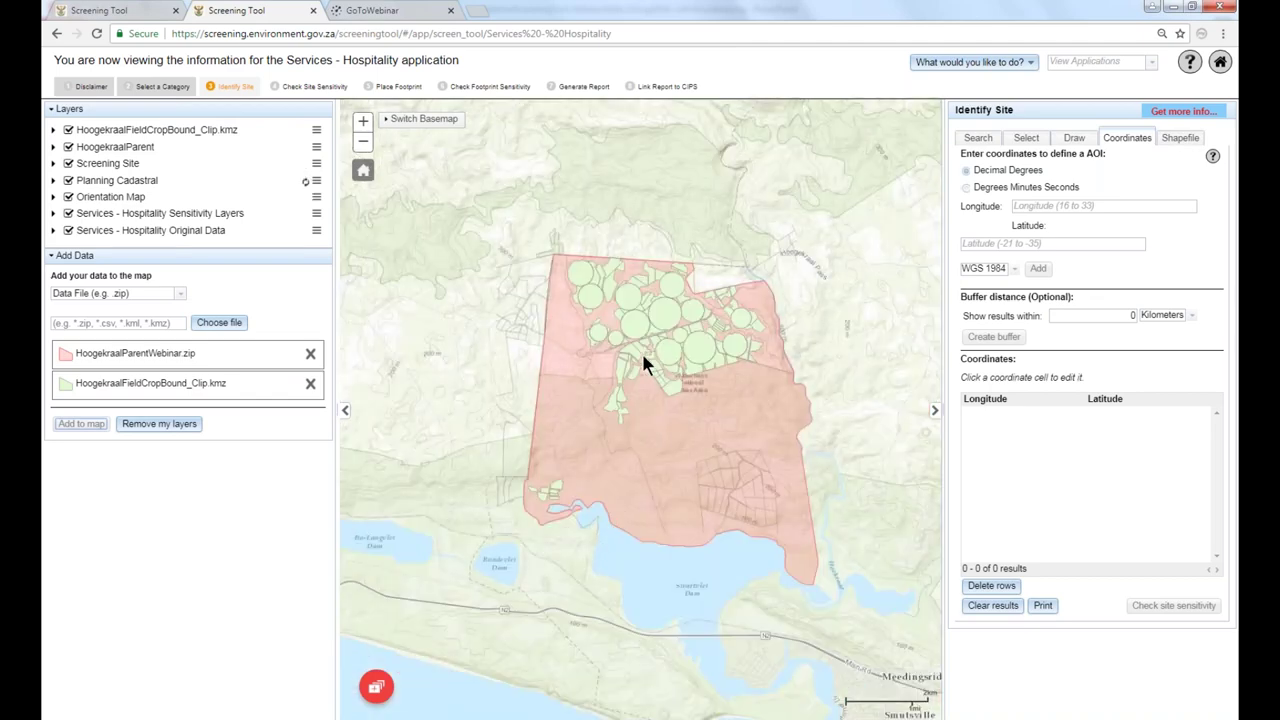
drag(622, 337, 615, 305)
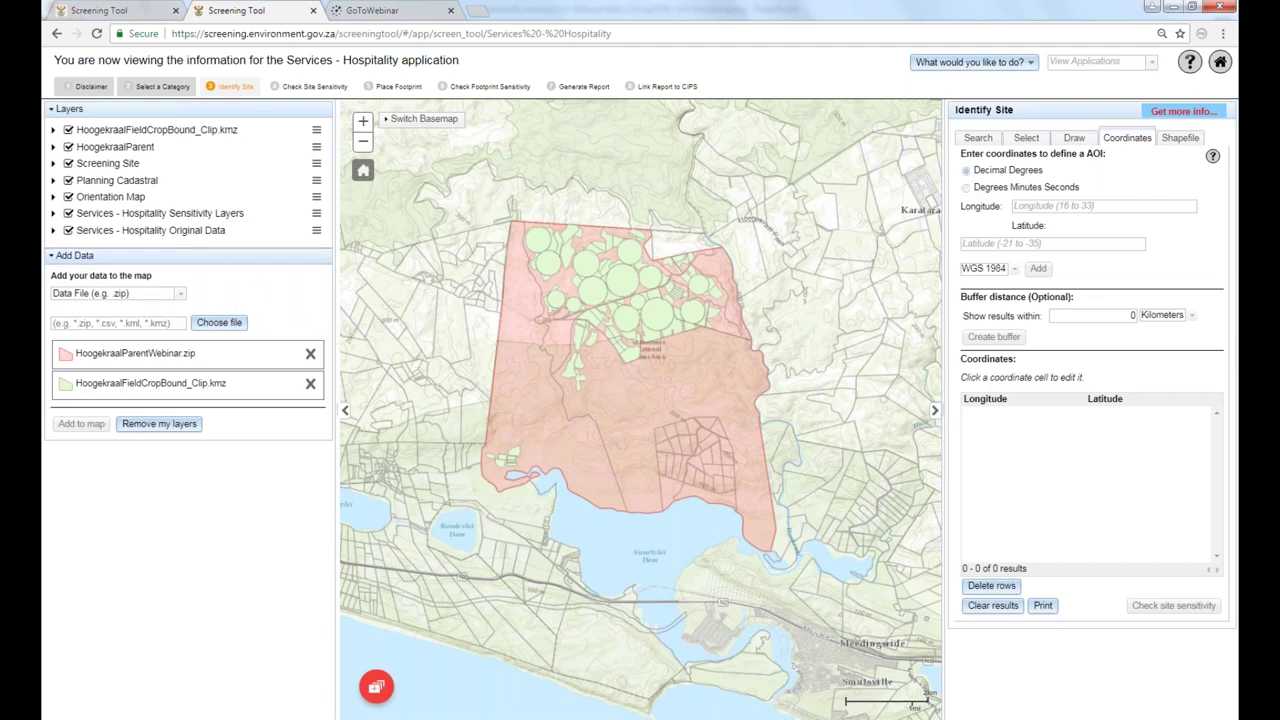
Choose HoogekraalCSV.csv from AddData and plot its points as blue markers.
click(238, 323)
click(220, 323)
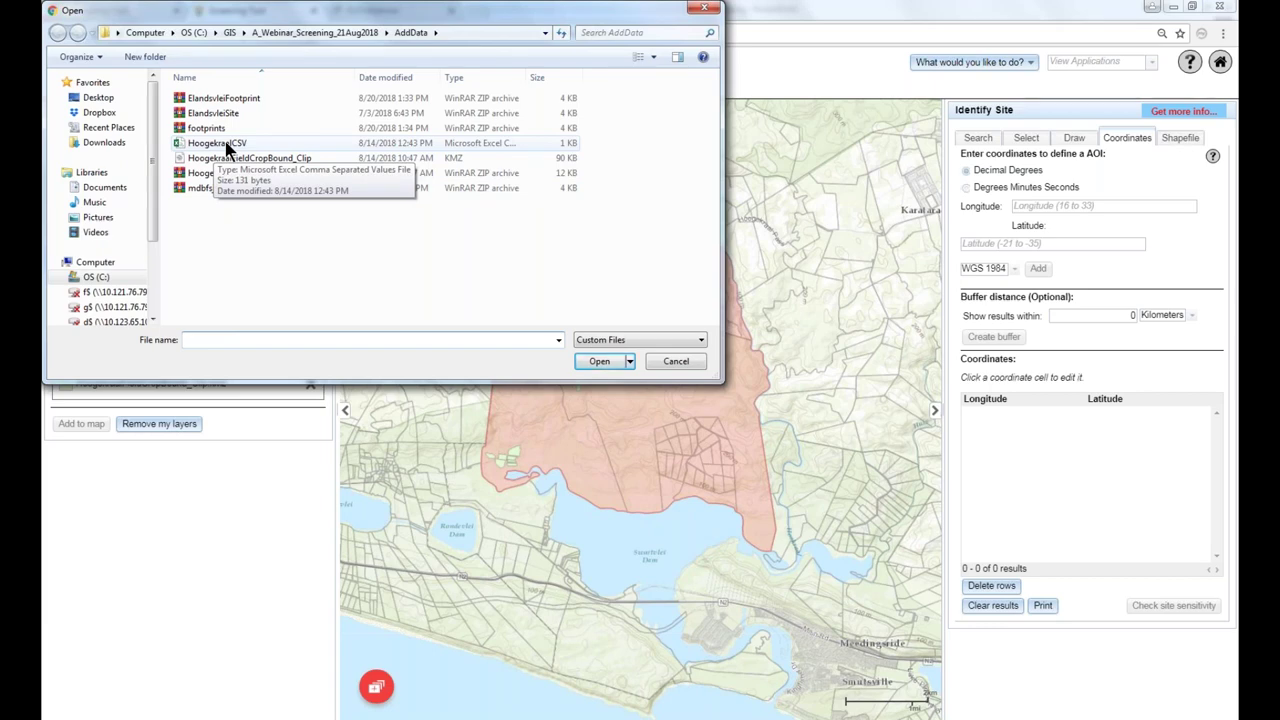
click(226, 144)
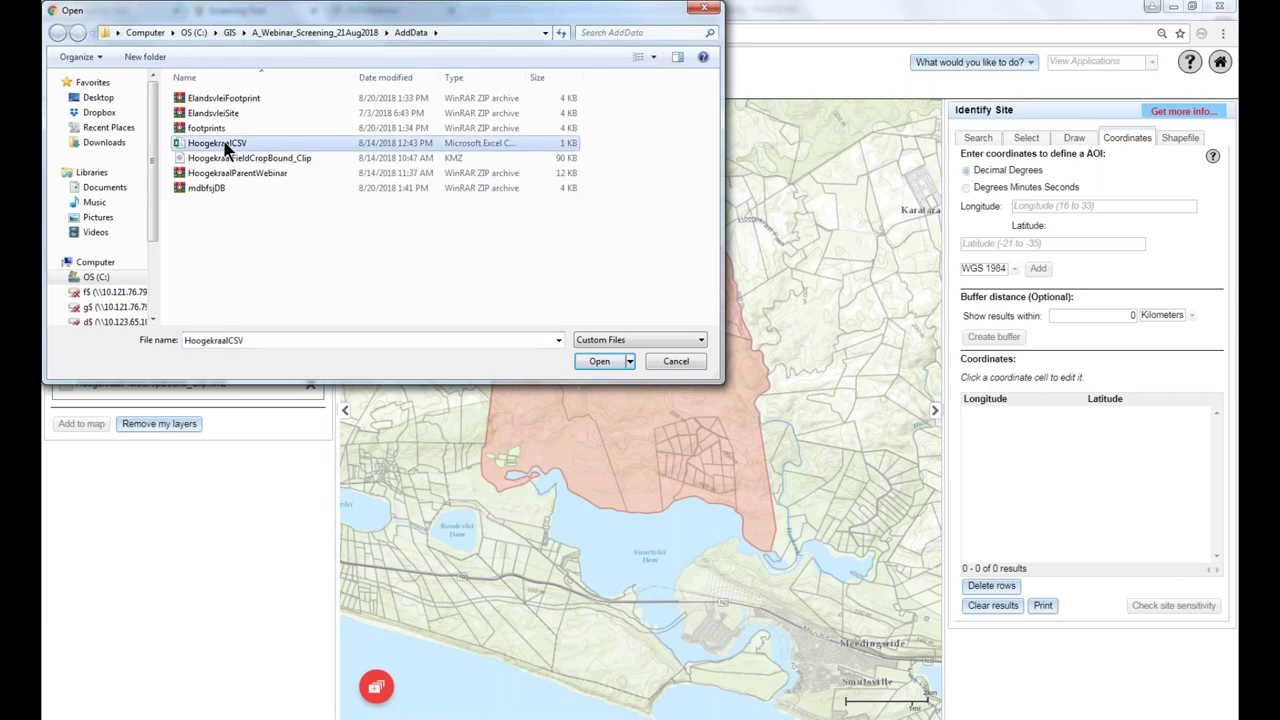
click(590, 361)
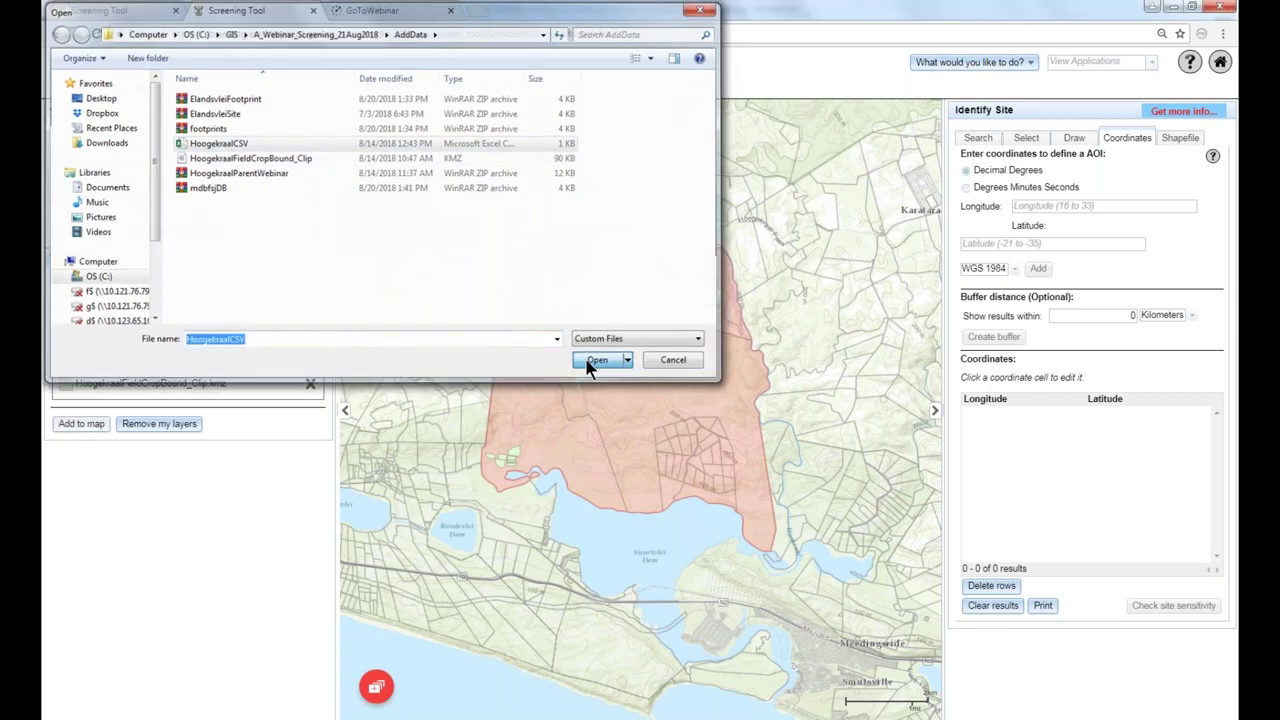
click(81, 423)
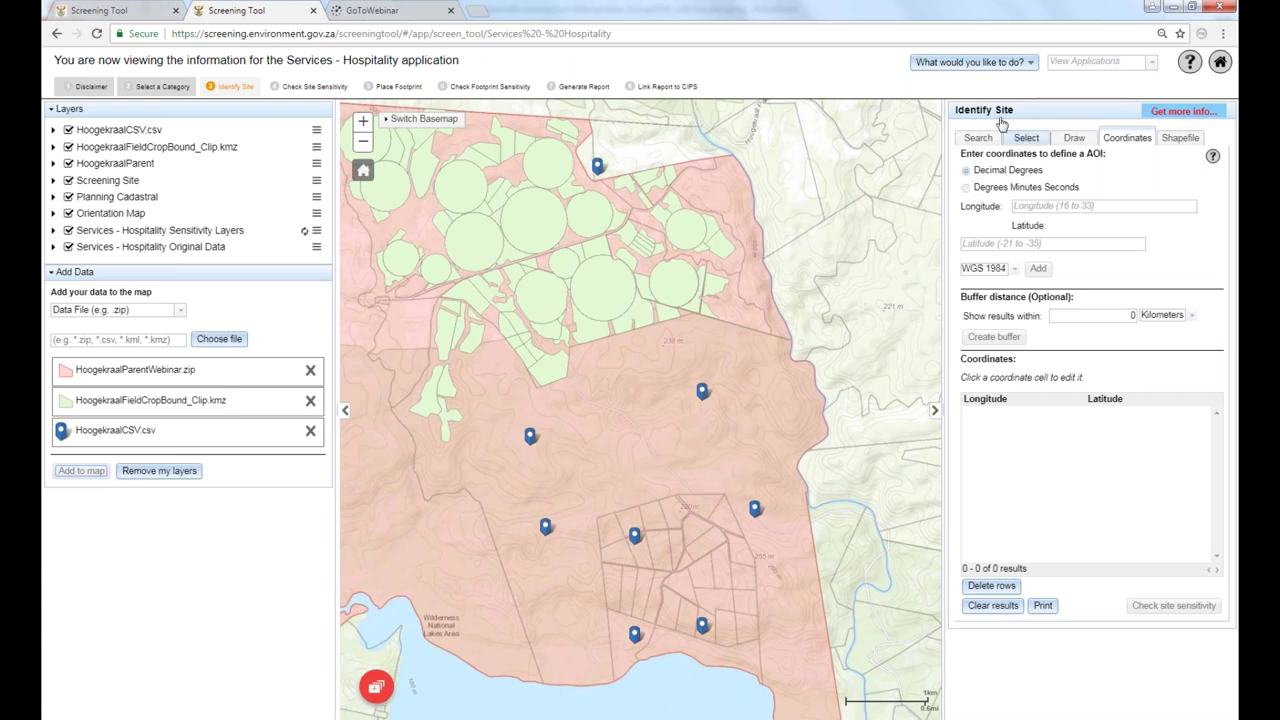
Draw a polygon site area through the southern farm markers, giving 8 coordinate pairs.
click(1074, 138)
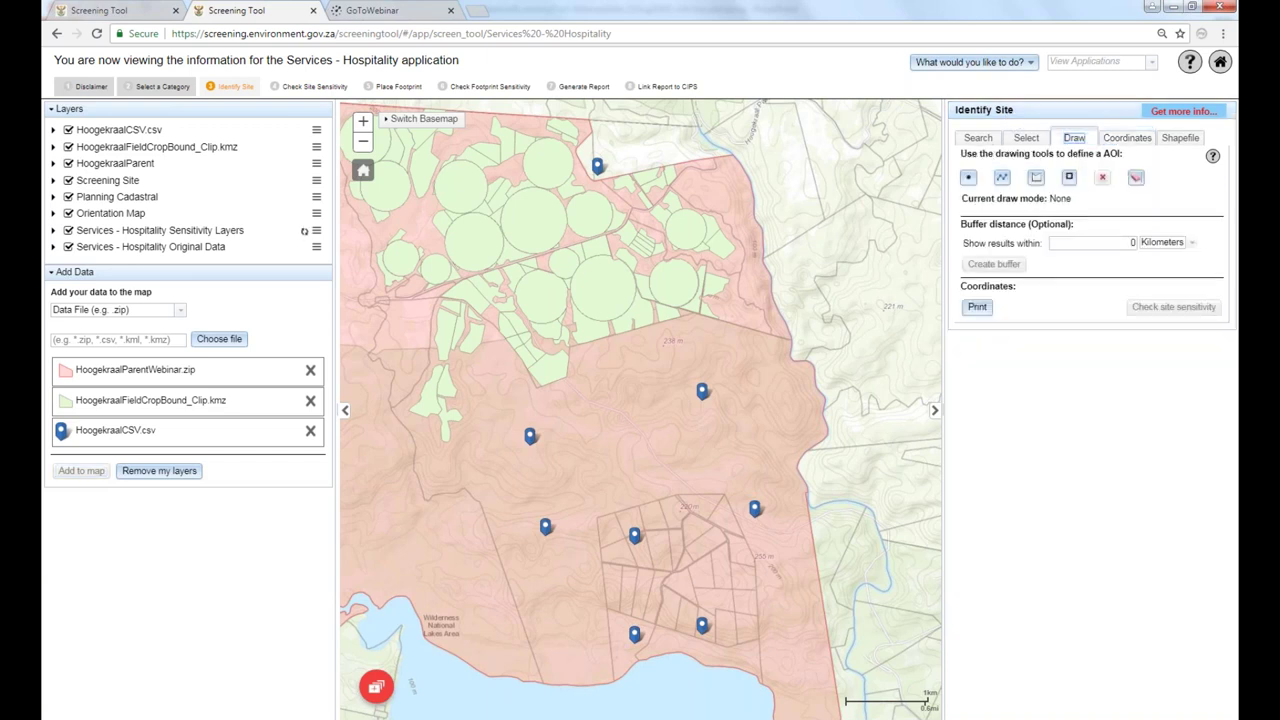
click(1037, 179)
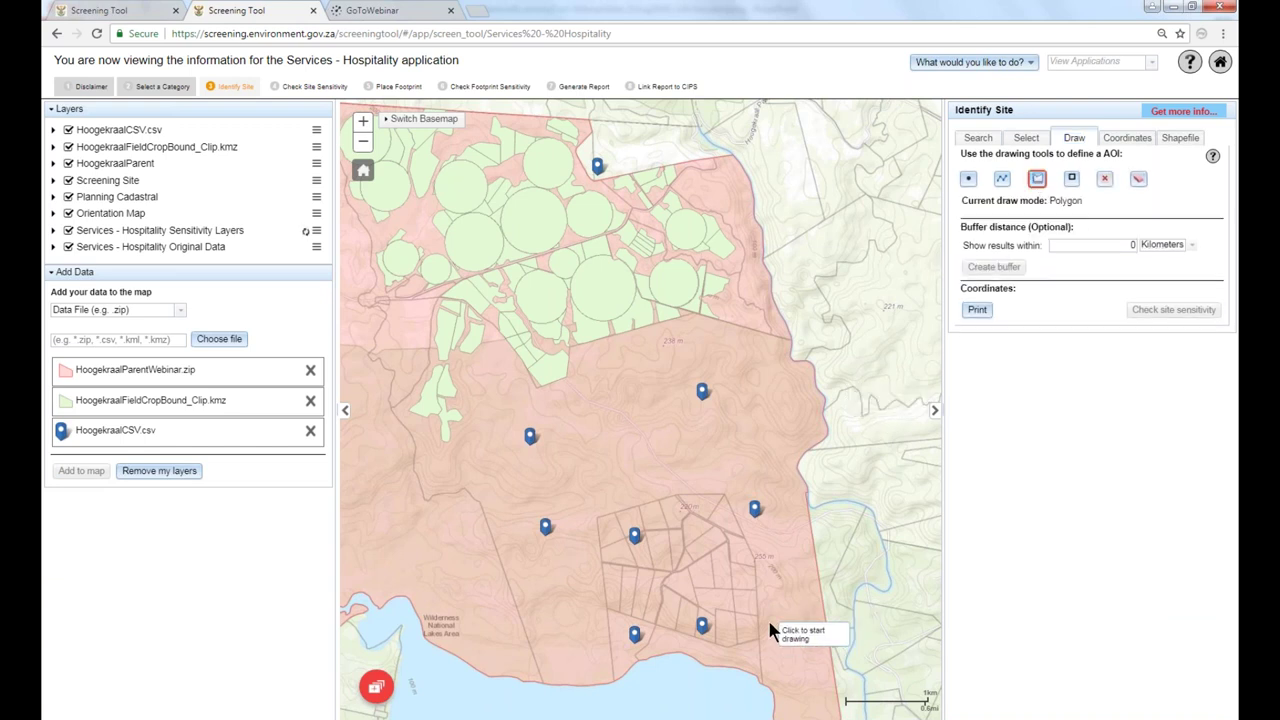
click(701, 625)
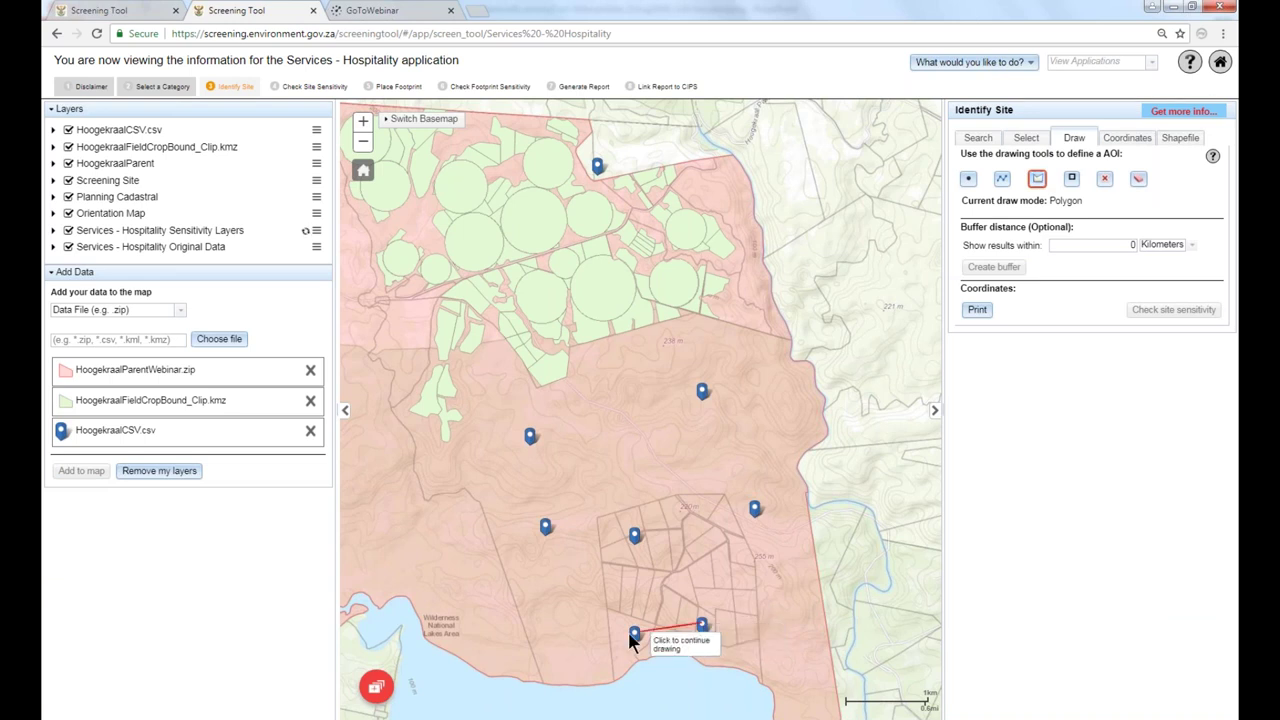
click(634, 632)
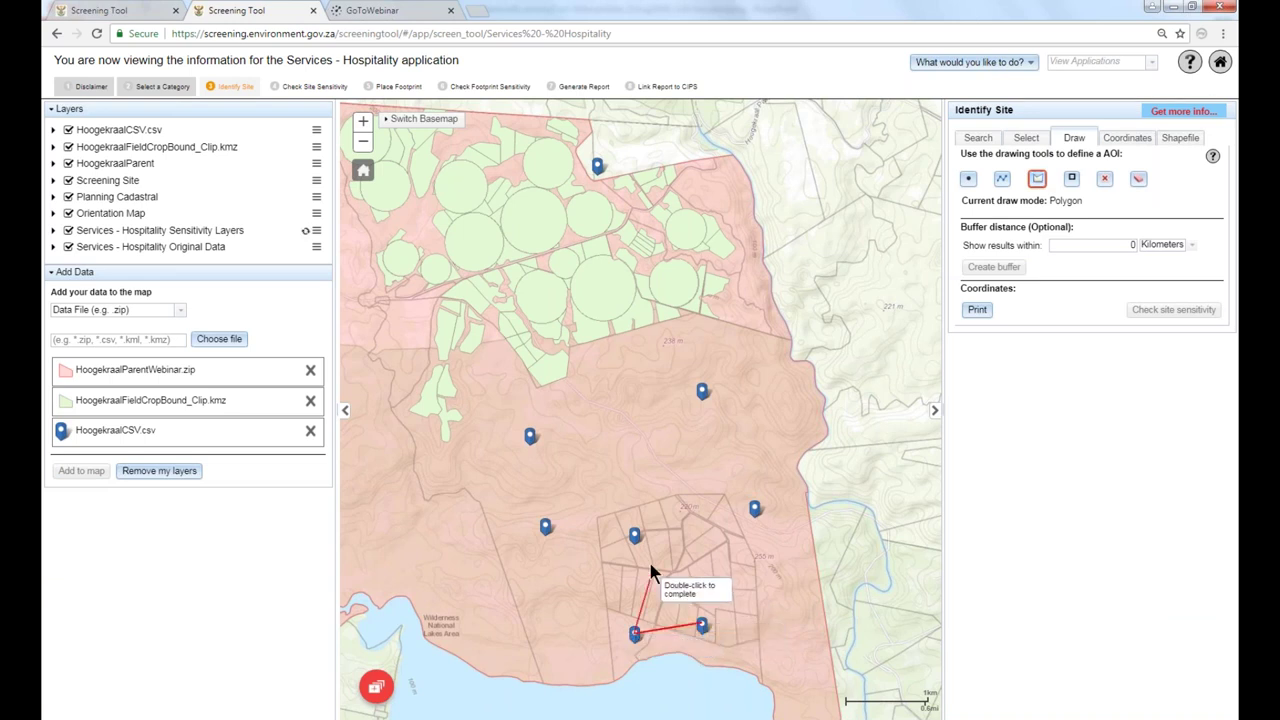
click(634, 535)
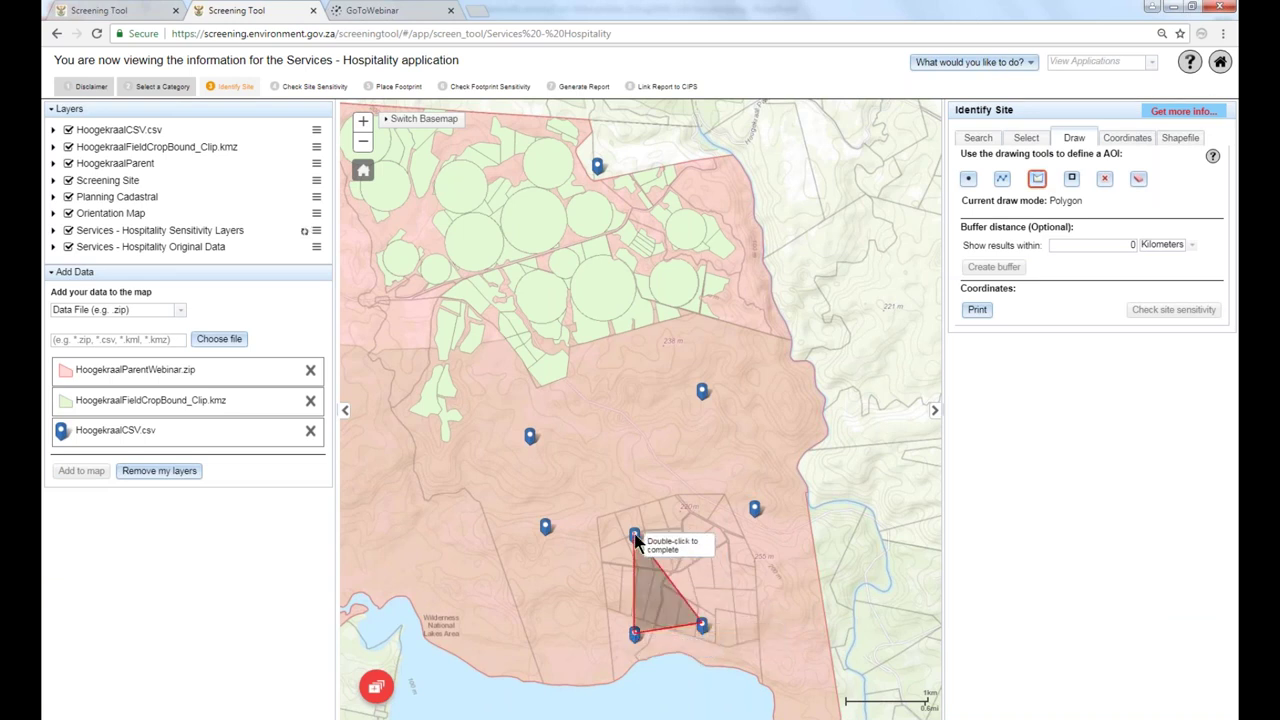
click(545, 526)
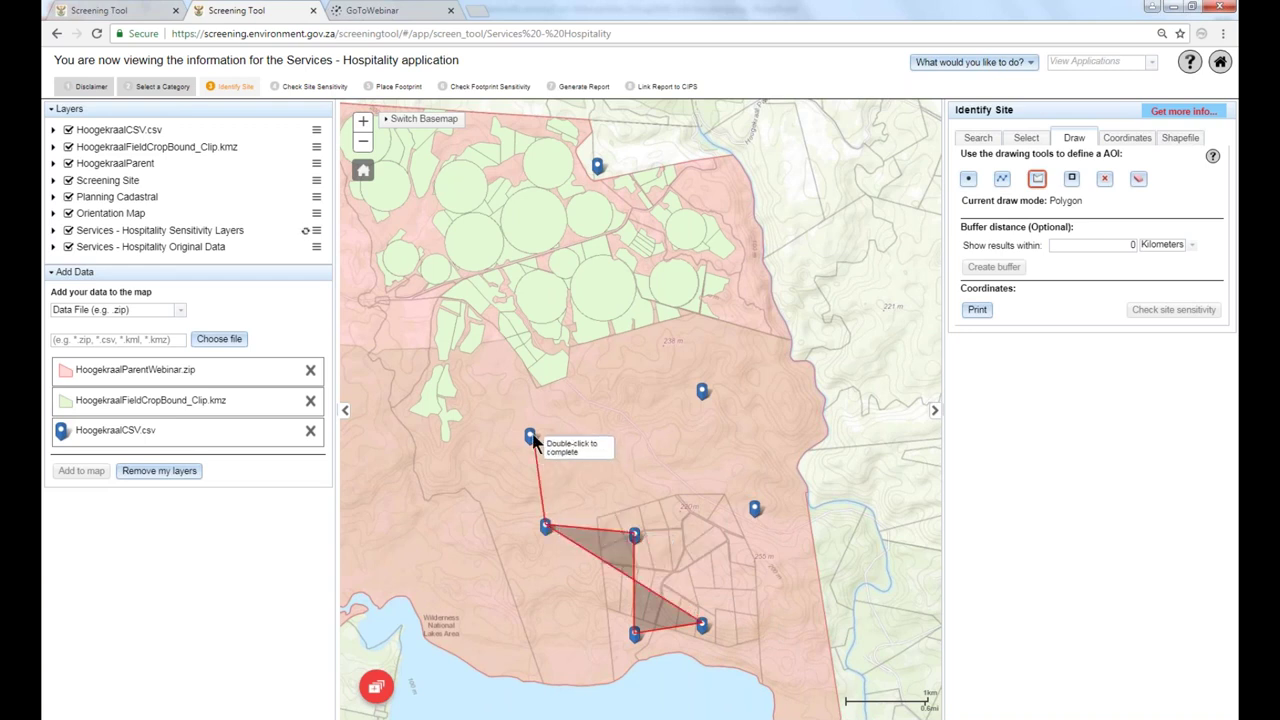
click(530, 436)
click(703, 393)
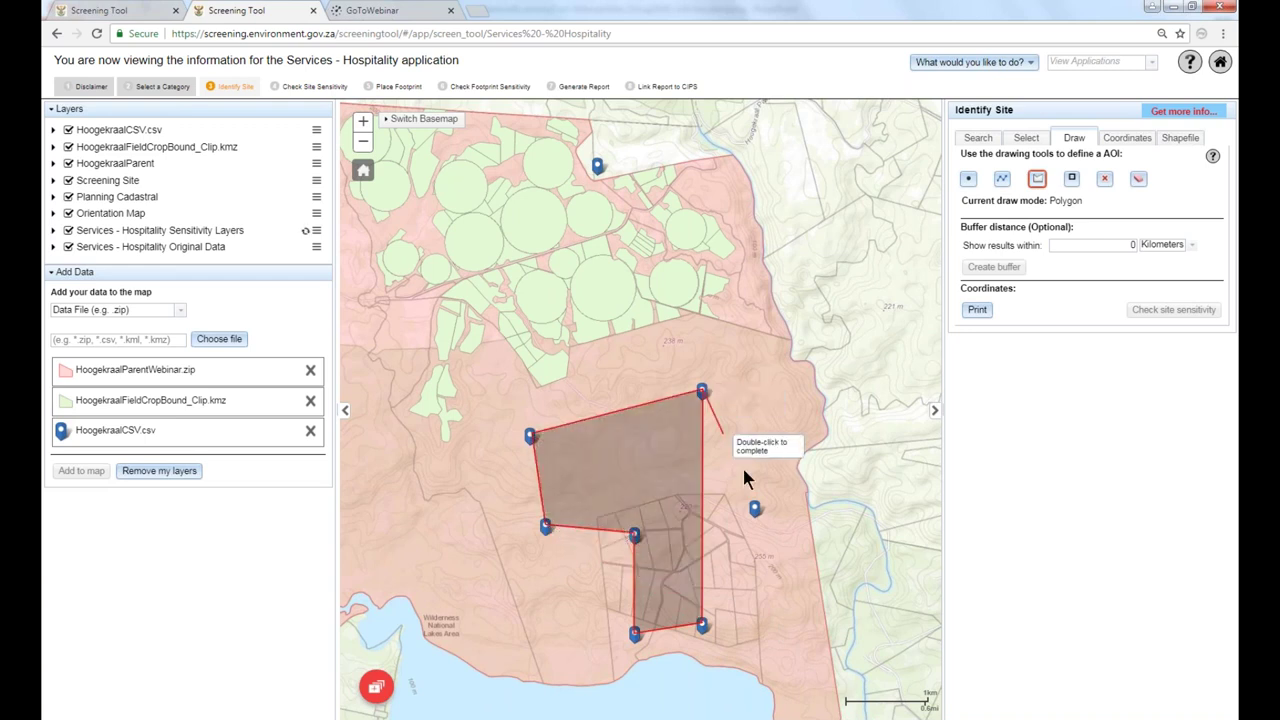
click(755, 510)
double_click(755, 512)
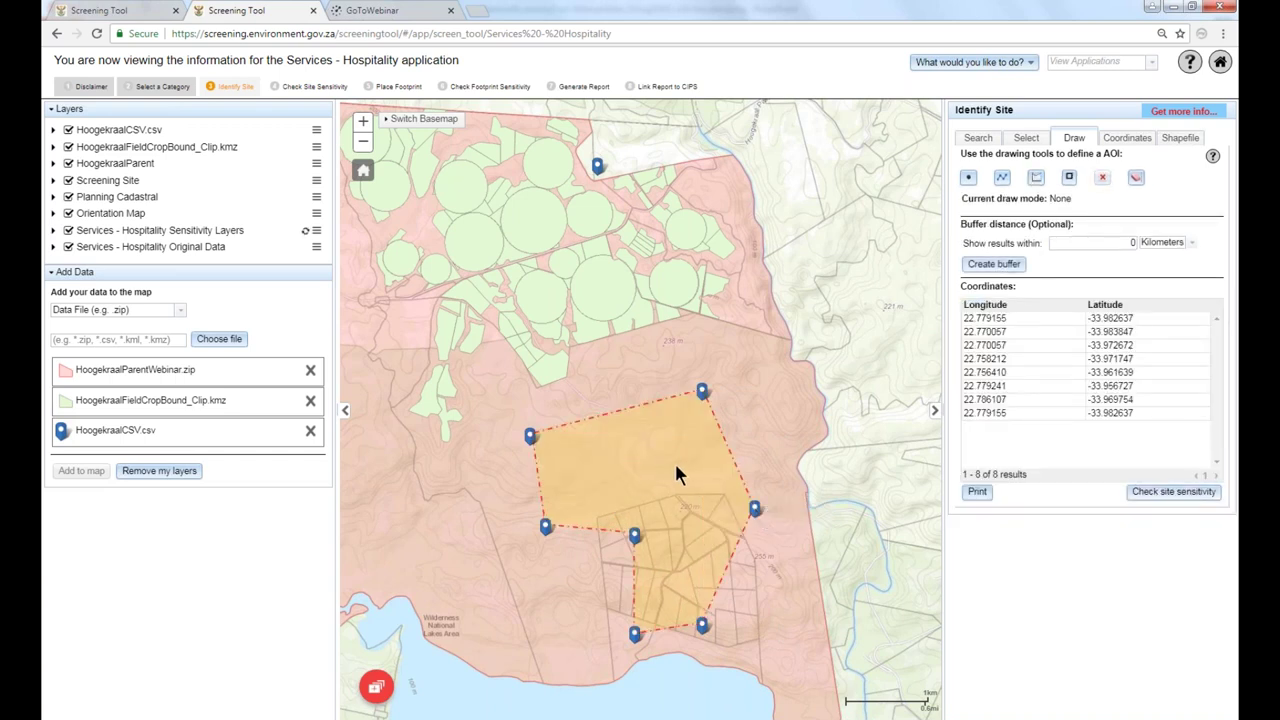
Delete the Site Area from the Manage your areas list, leaving an empty coordinates list.
click(376, 690)
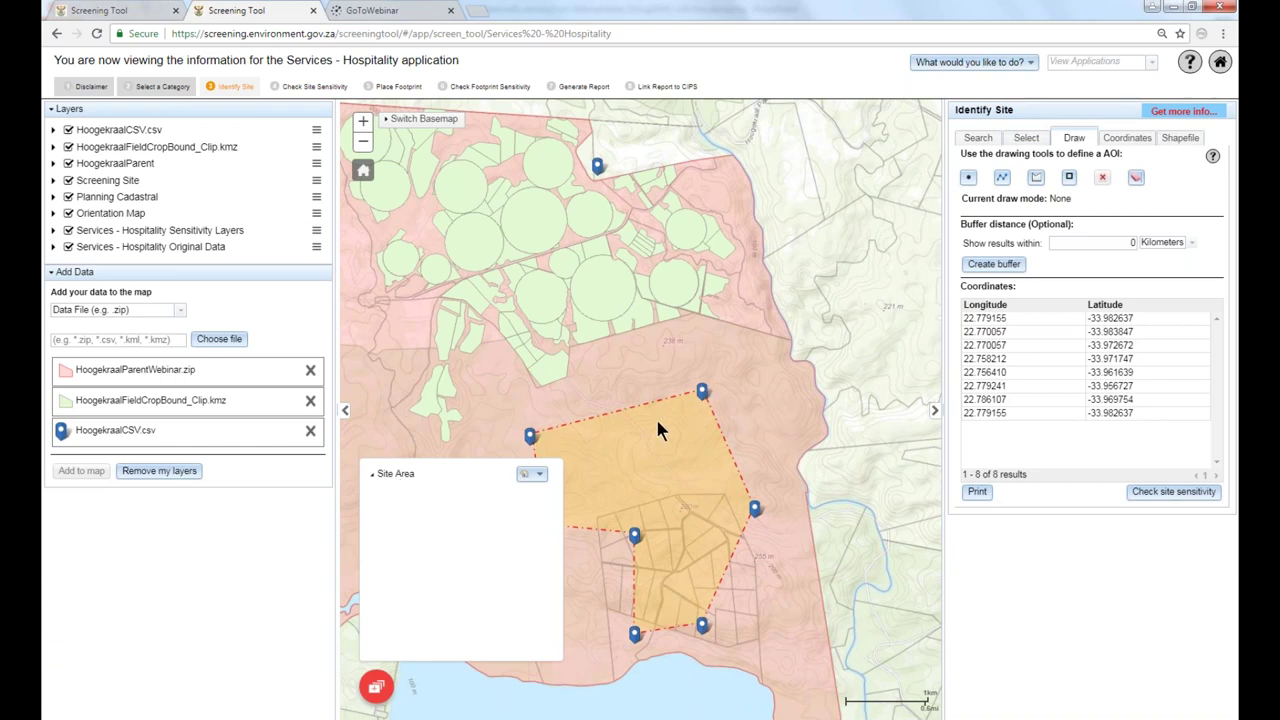
click(539, 475)
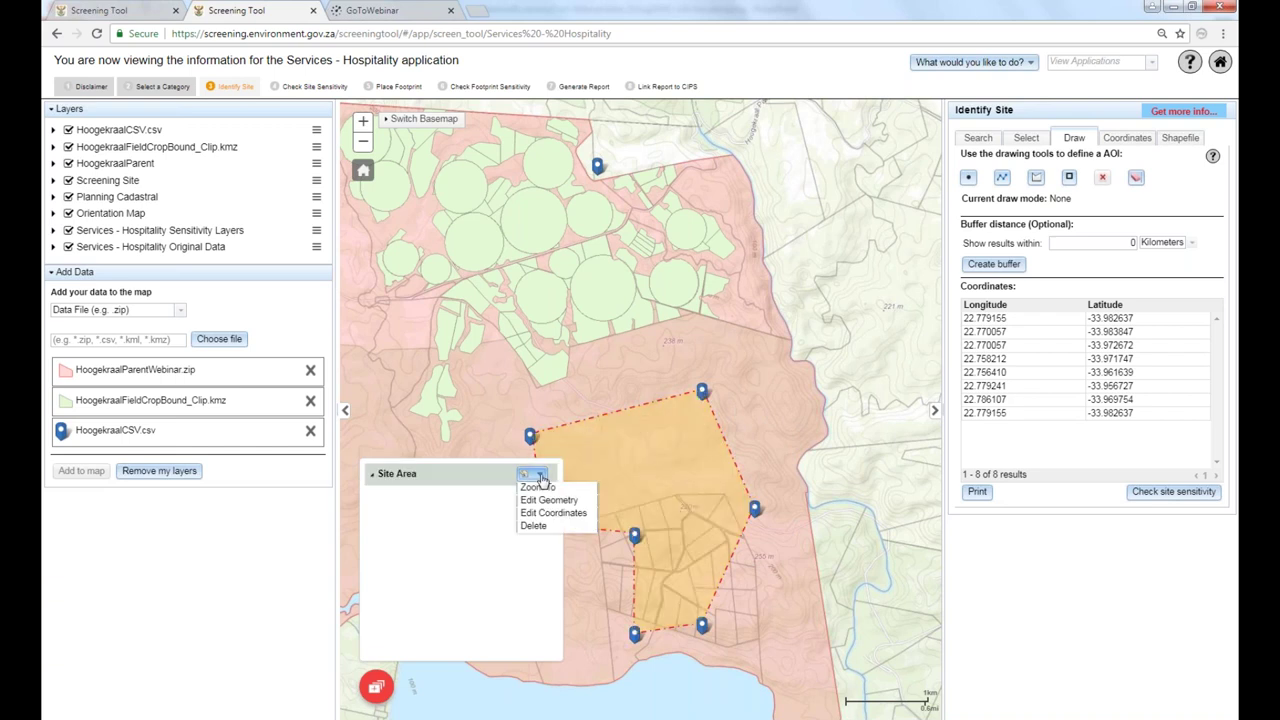
click(533, 526)
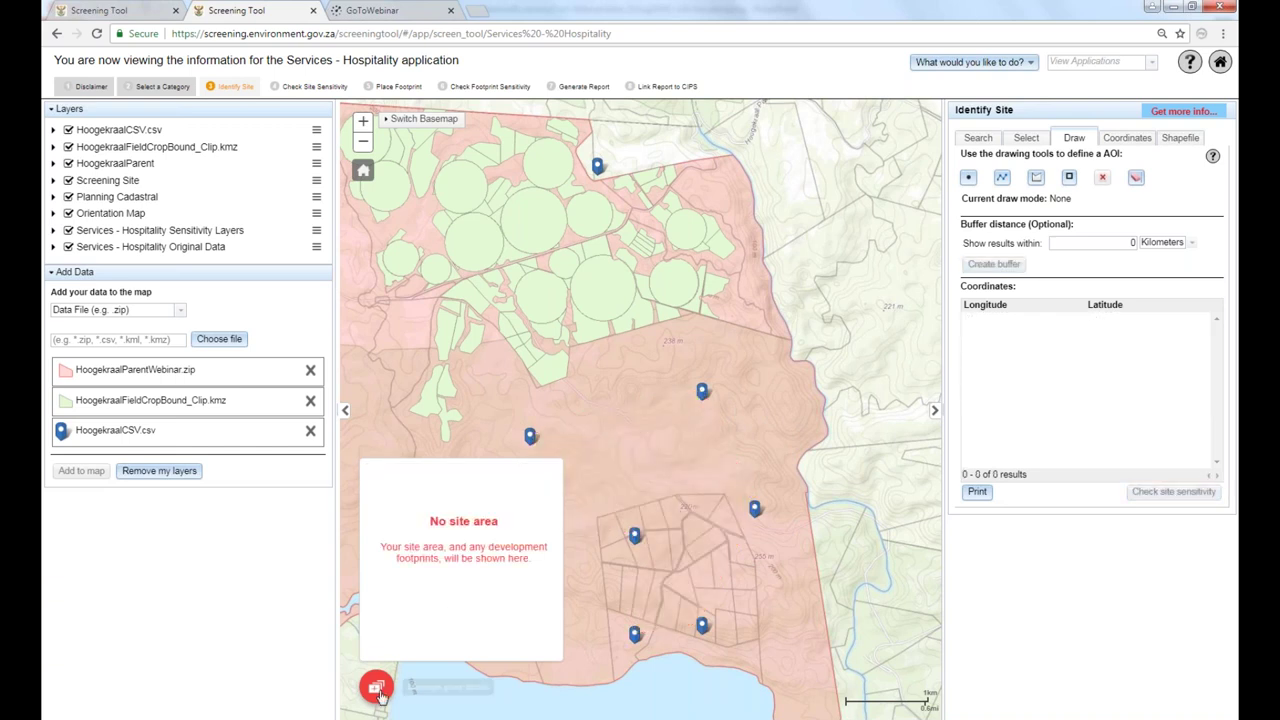
click(377, 690)
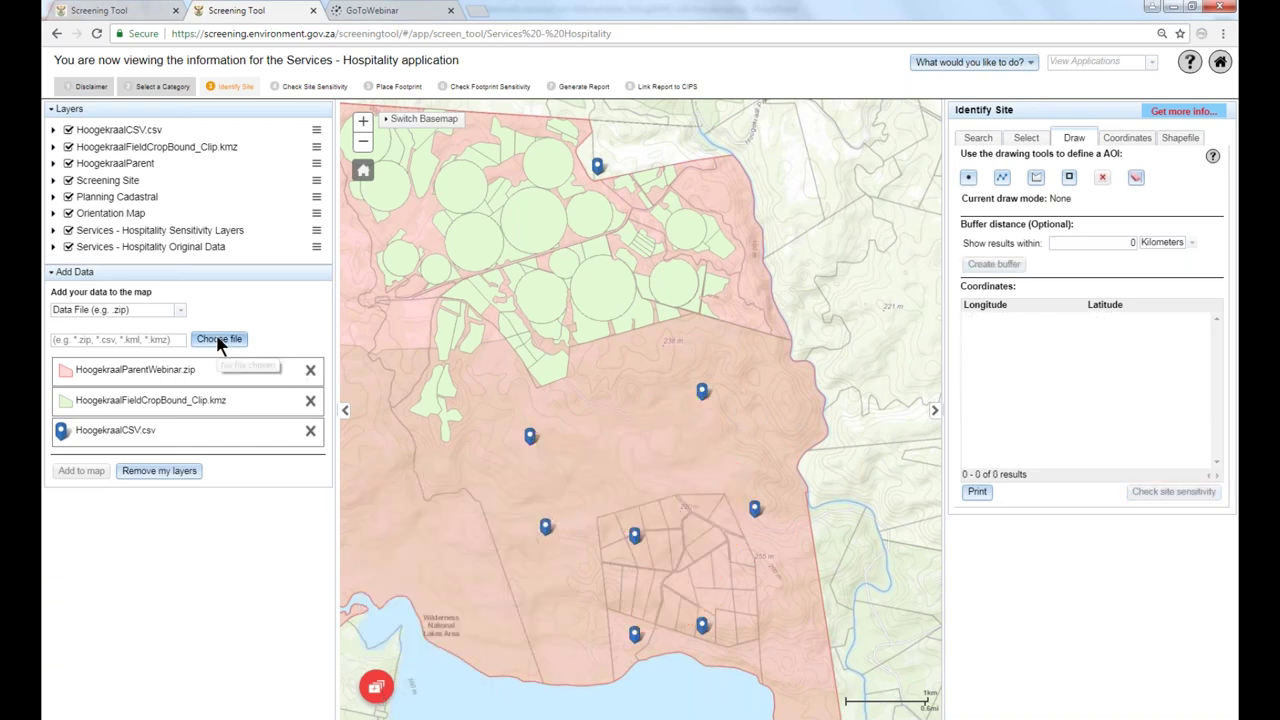
Zoom the map back to the national extent and set the Add Data type to Web Map Service.
click(180, 313)
click(182, 316)
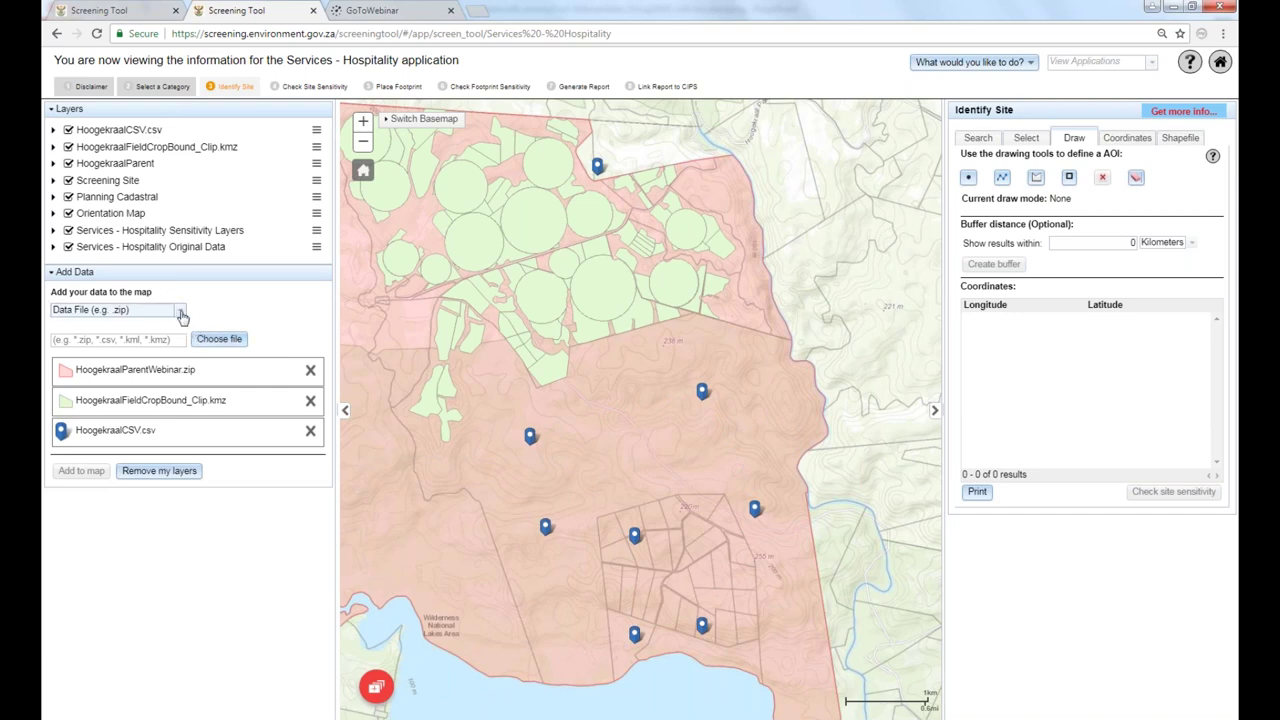
click(363, 172)
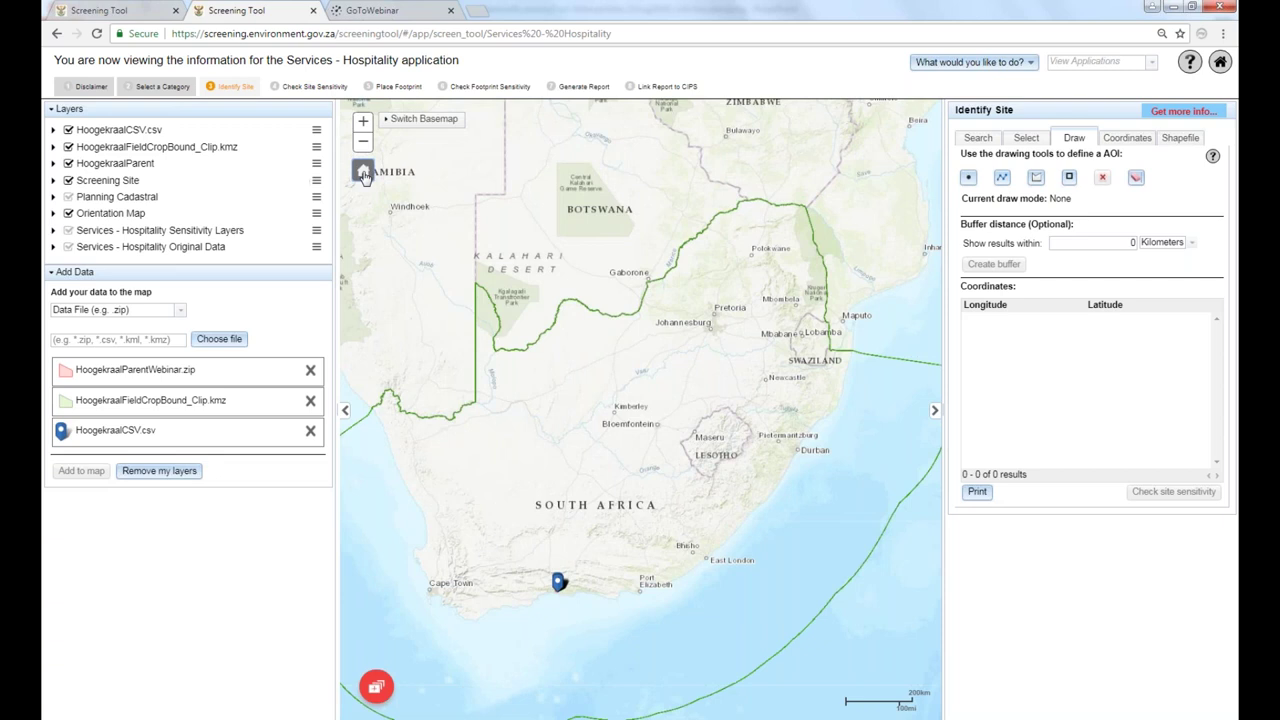
click(183, 315)
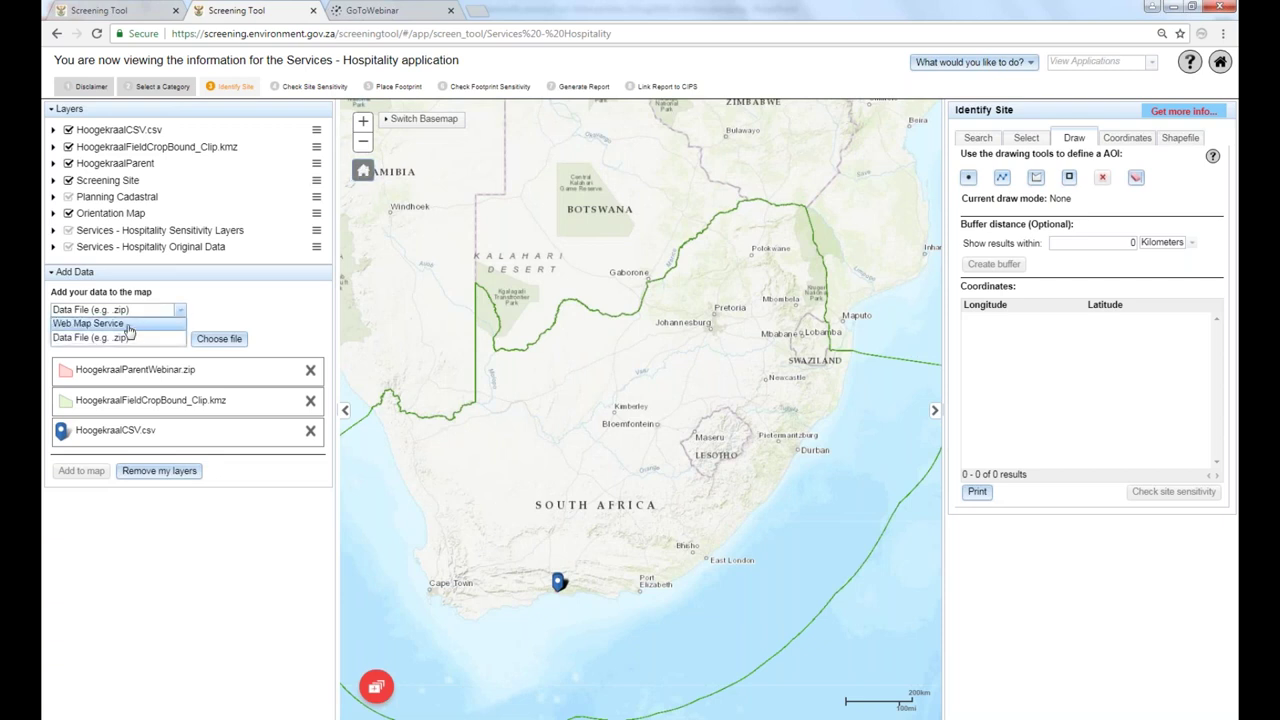
click(90, 323)
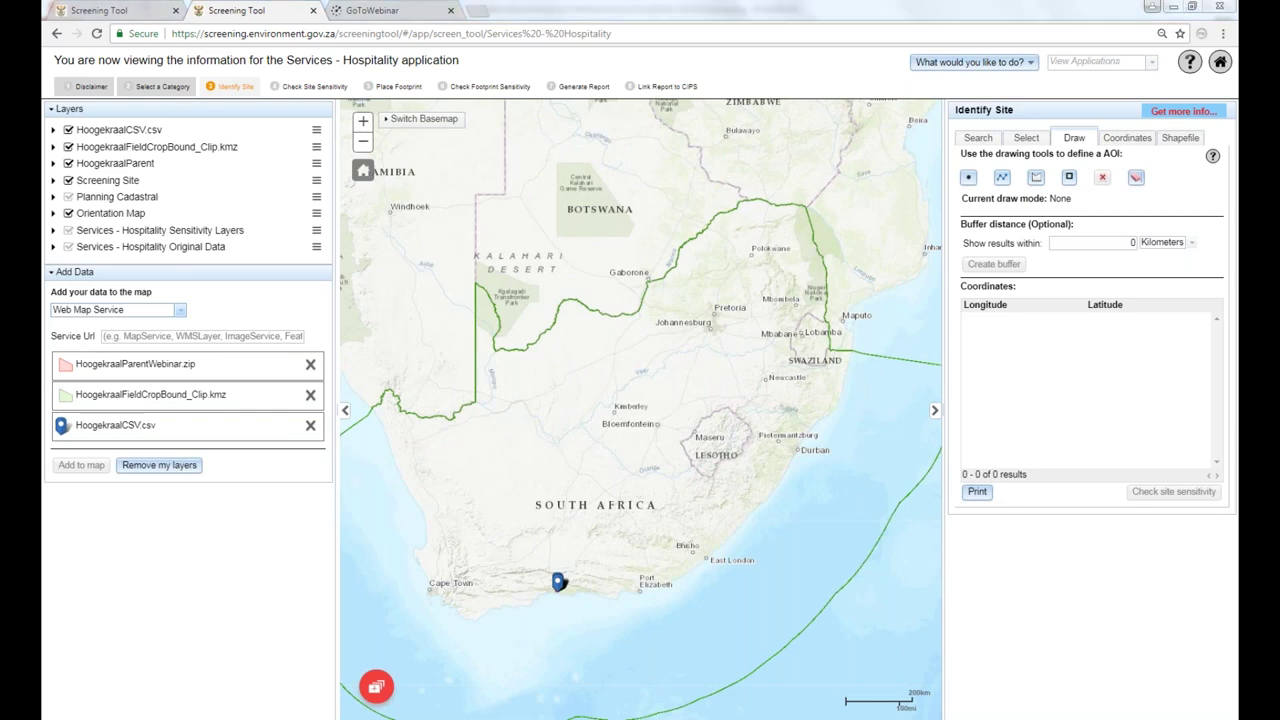
In Explorer, browse to C:\GIS\A_Webinar_Screening_21Aug2018\AddData and open the Links document.
key(super+e)
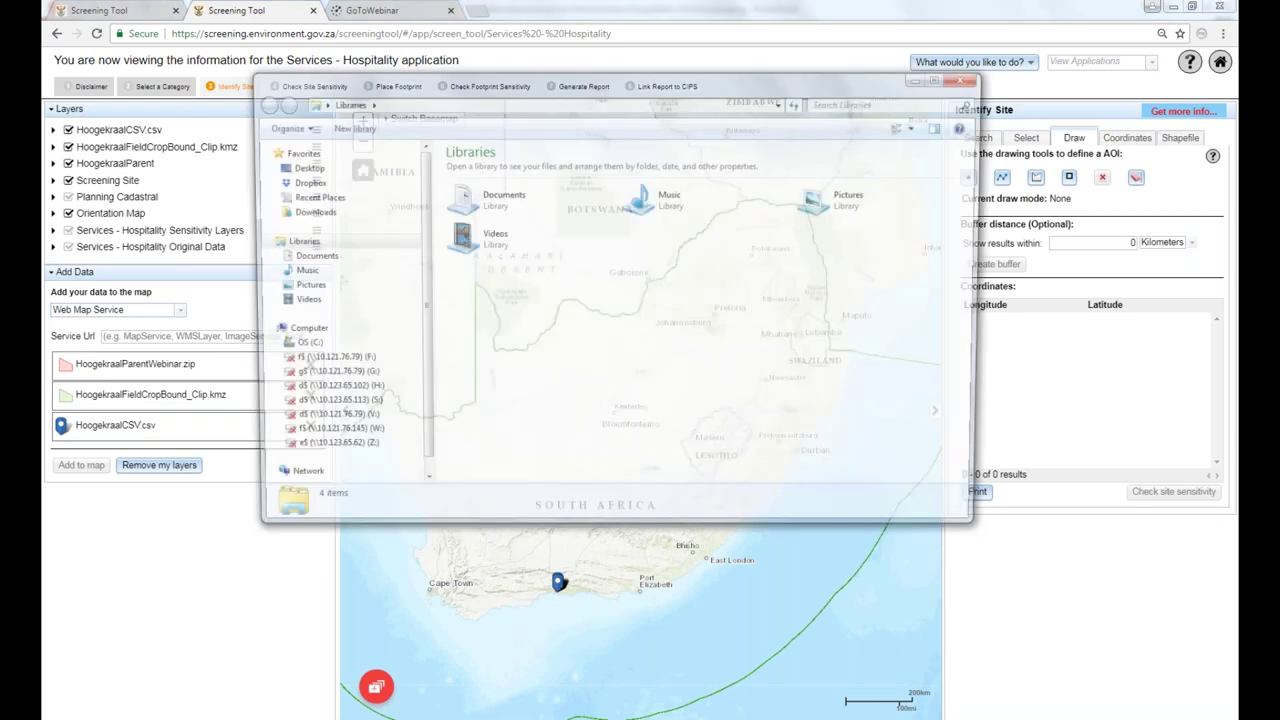
click(298, 346)
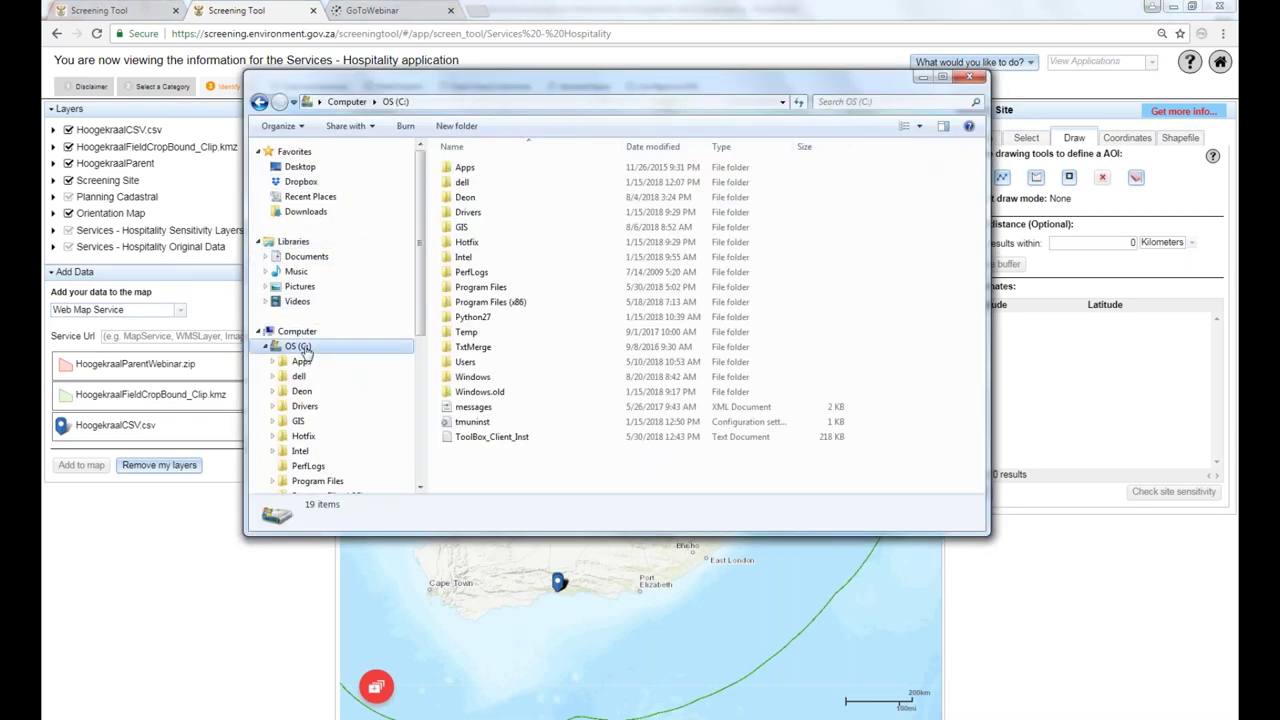
double_click(472, 227)
click(497, 170)
double_click(495, 170)
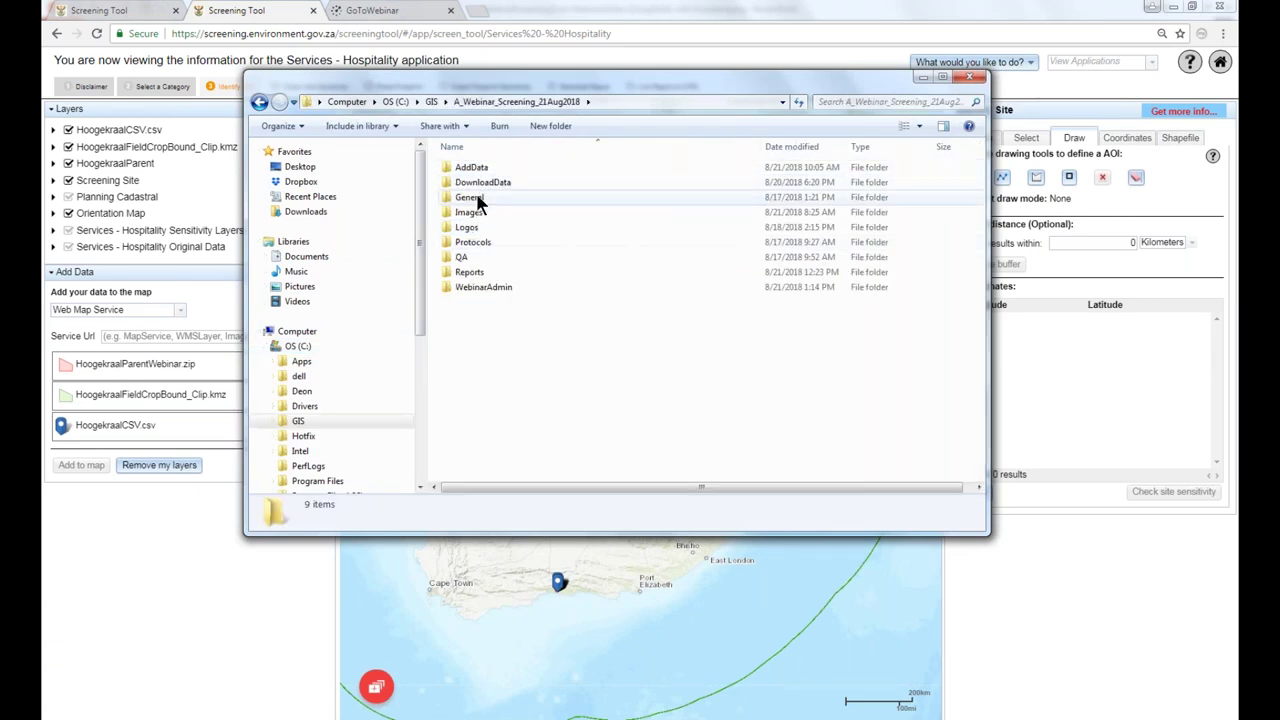
click(484, 170)
double_click(480, 170)
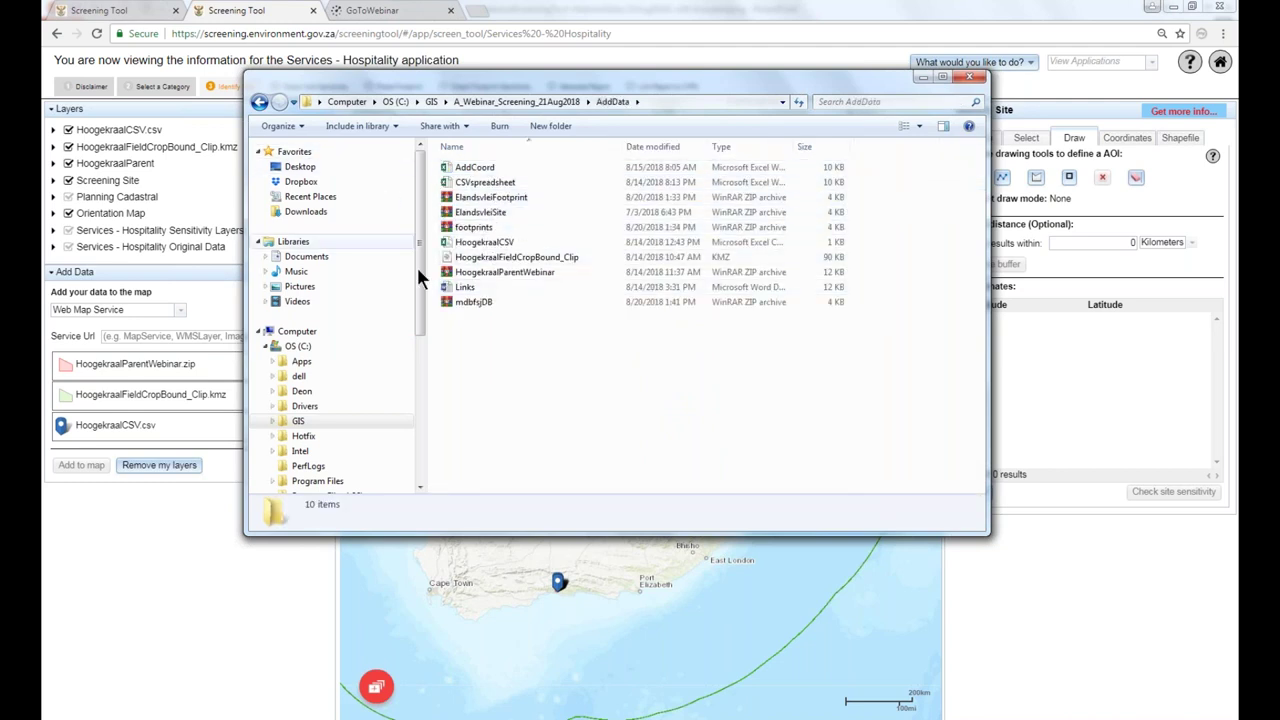
click(470, 290)
double_click(470, 290)
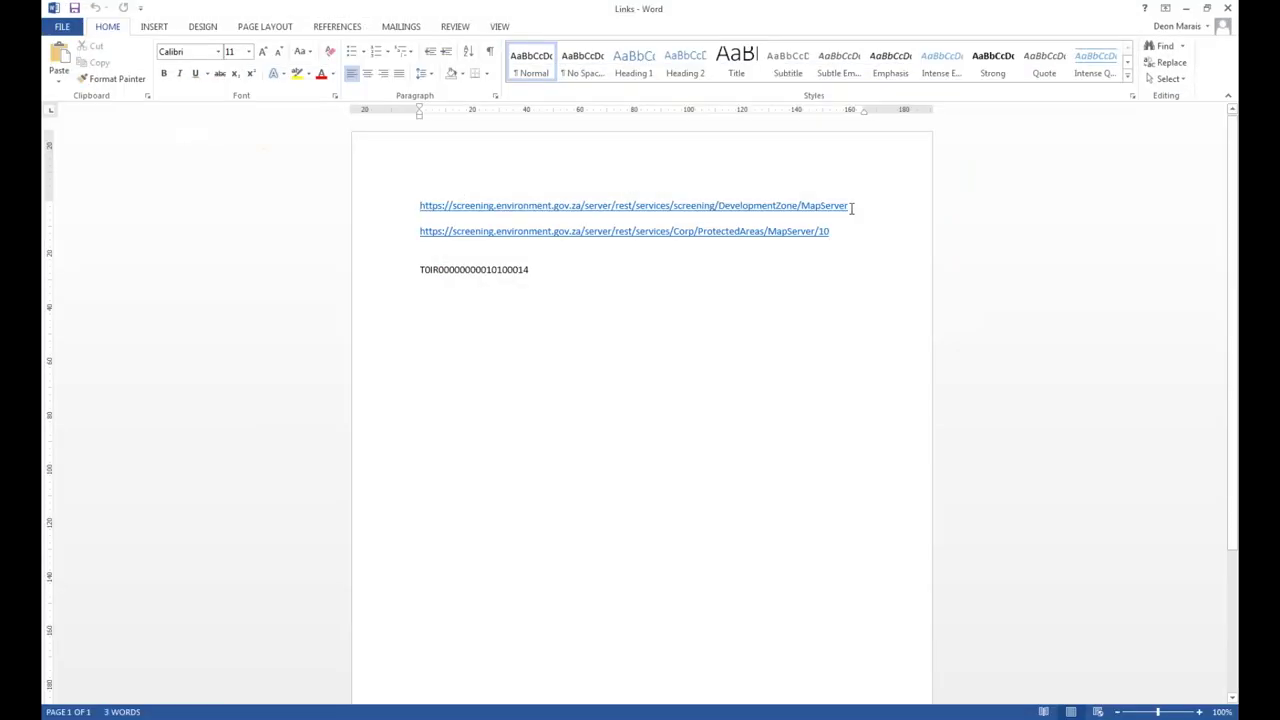
Select the DevelopmentZone MapServer URL in Links, close Word and minimise Explorer.
drag(848, 206, 420, 206)
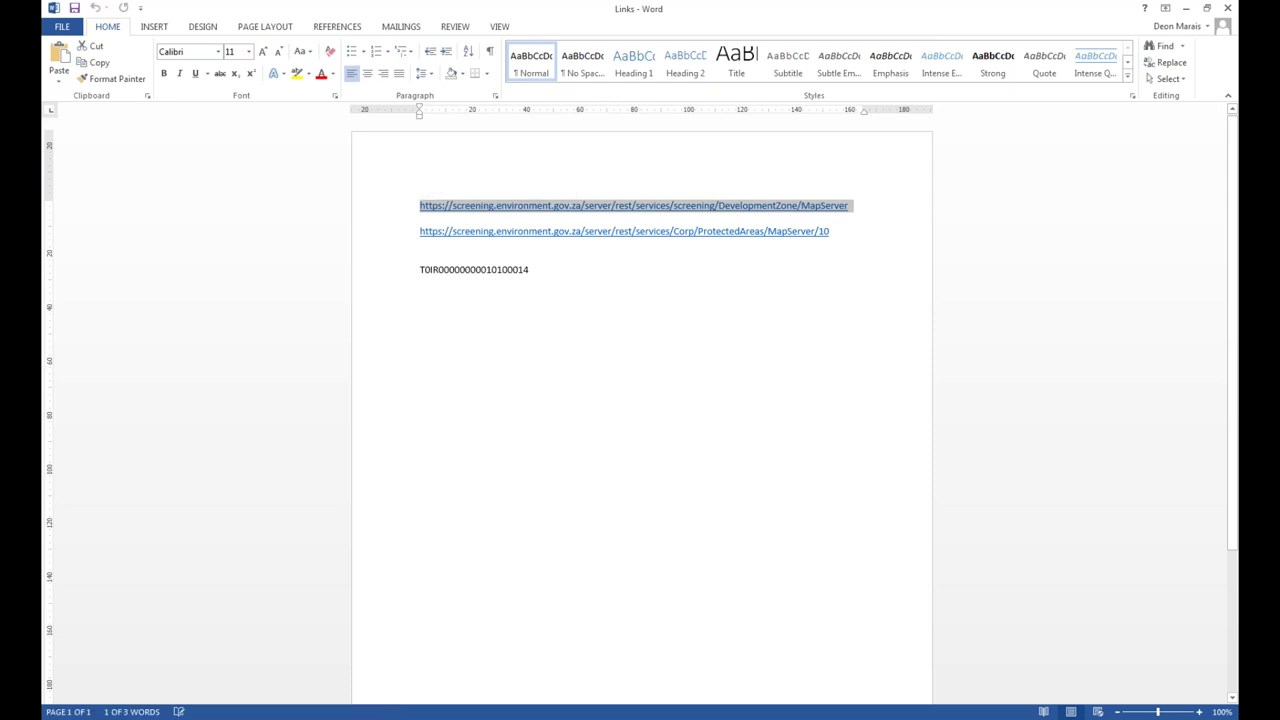
click(1226, 8)
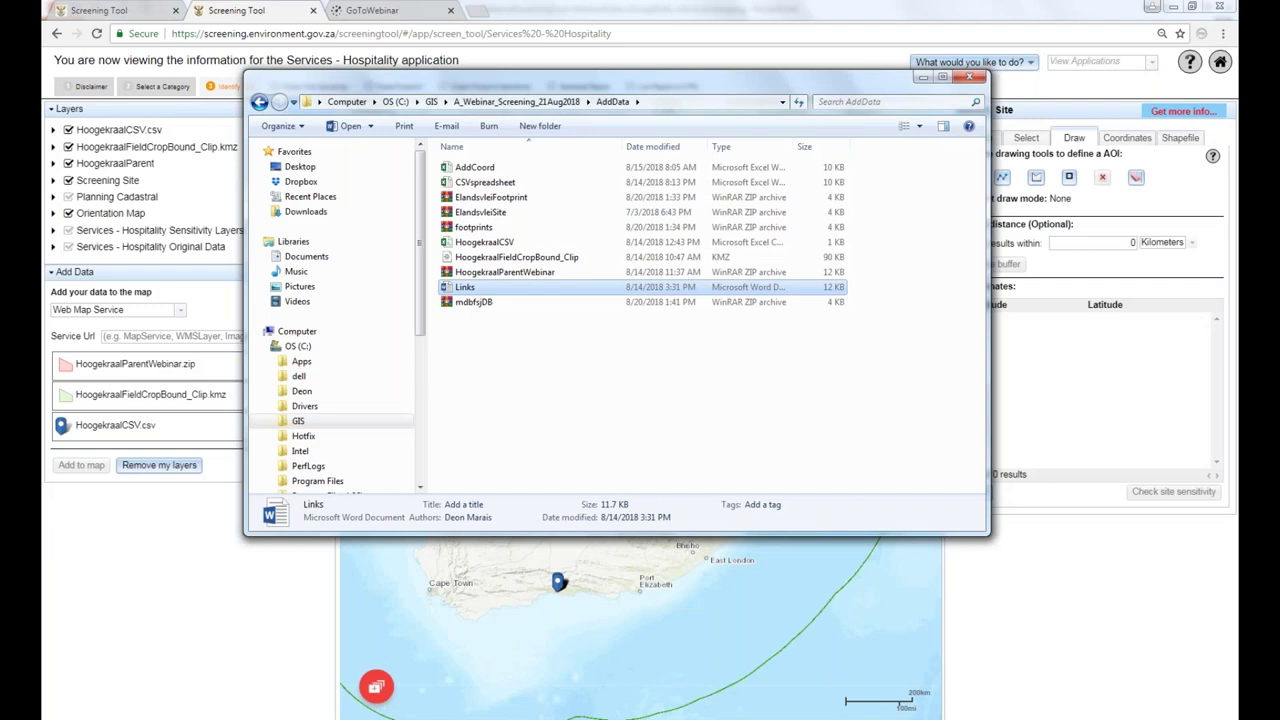
click(926, 78)
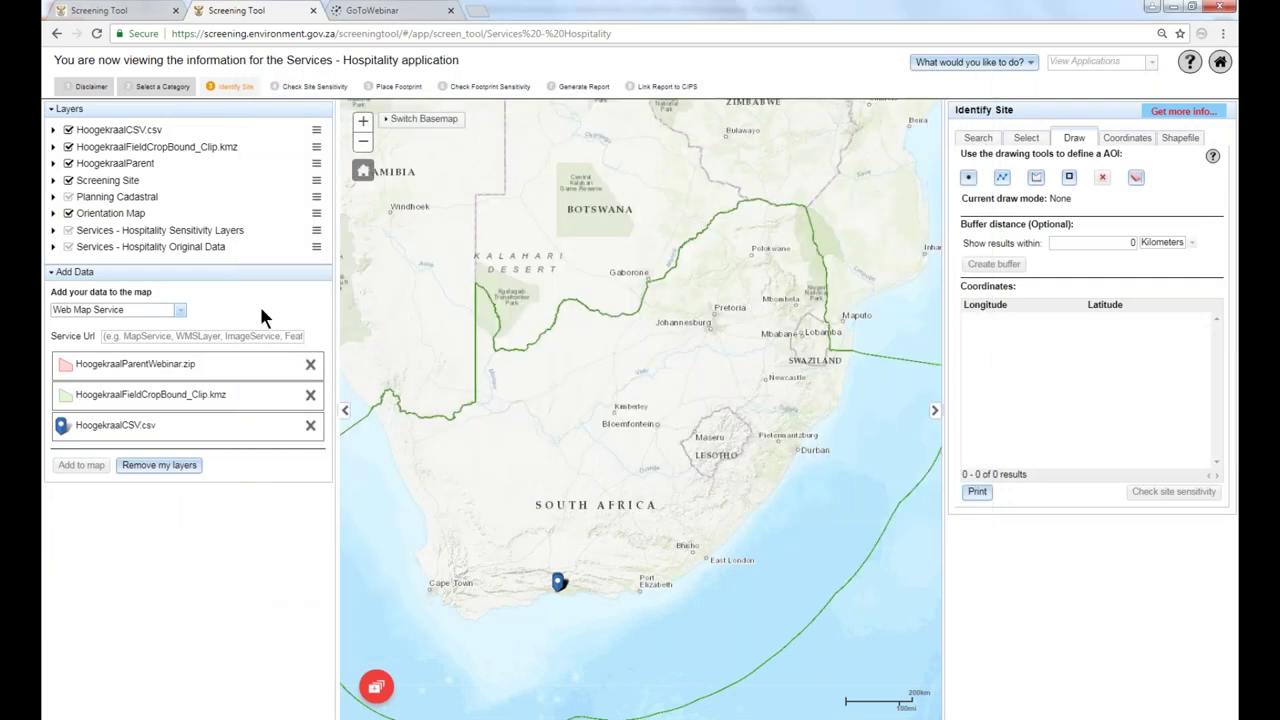
Paste the DevelopmentZone MapServer URL into Service Url and add it to the map.
click(115, 337)
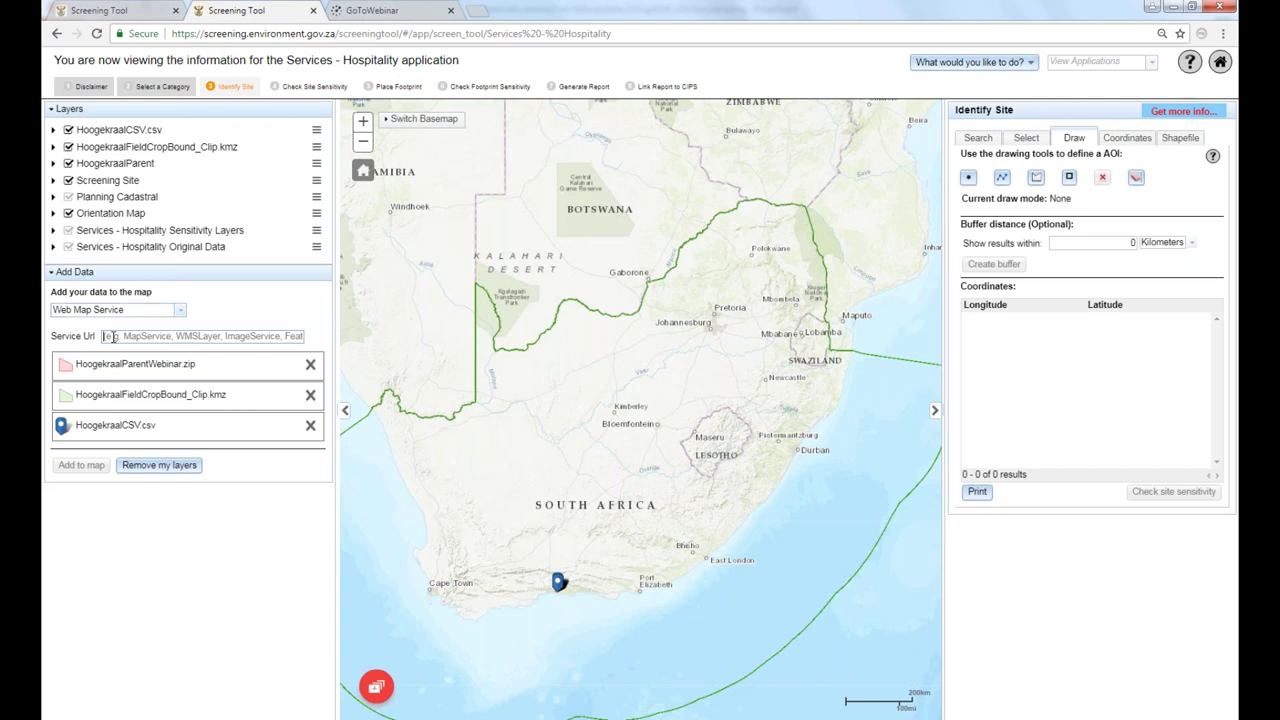
key(ctrl+v)
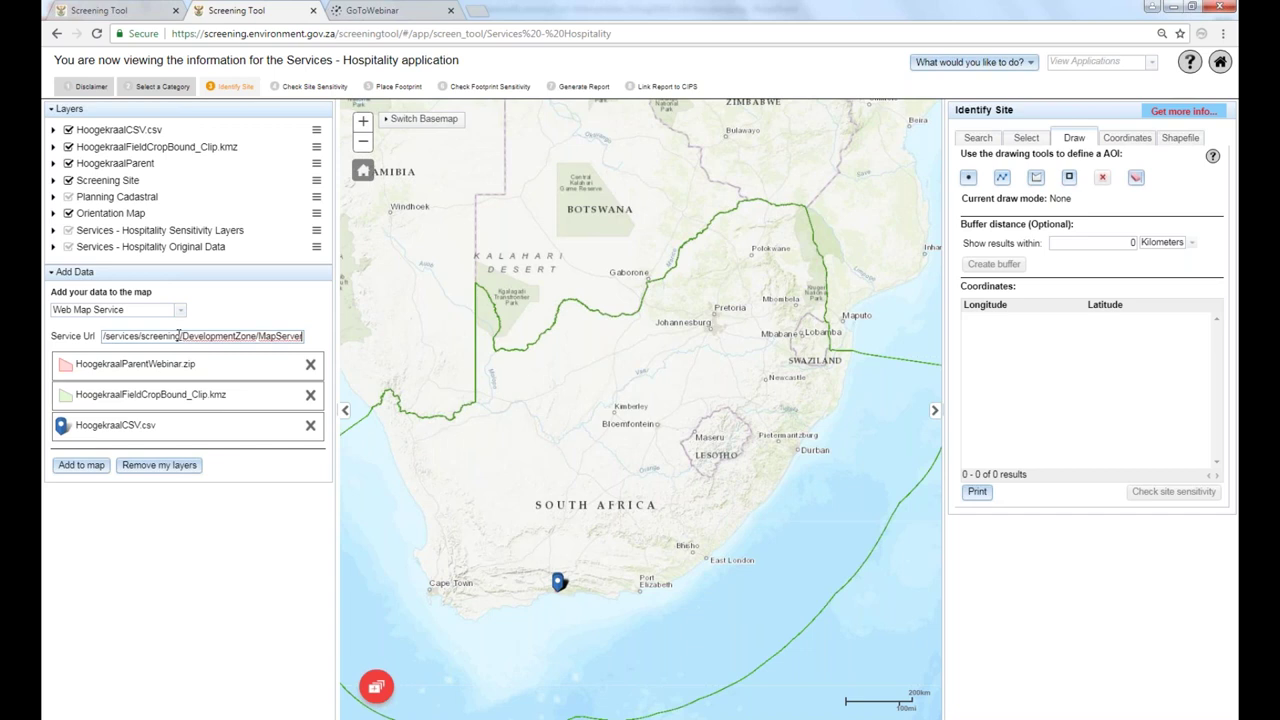
click(84, 466)
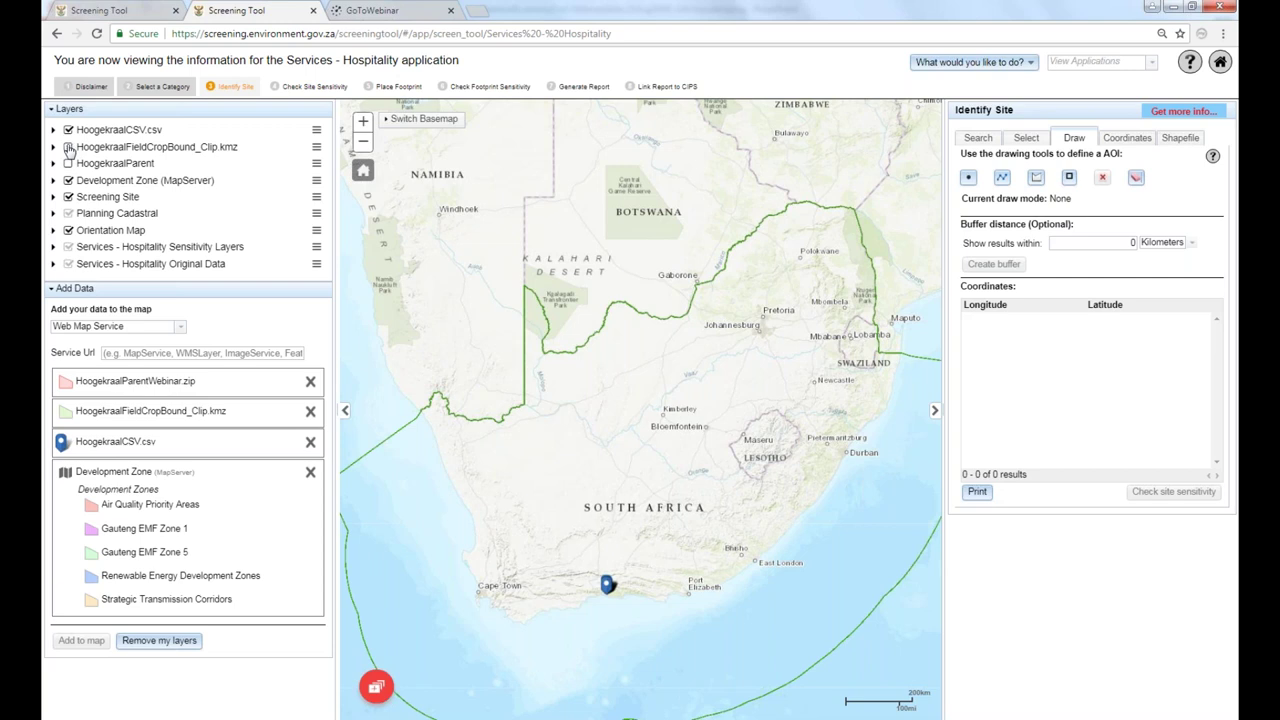
Hide the HoogekraalCSV.csv markers and toggle the Development Zones sublayer on, then off.
click(68, 130)
click(54, 181)
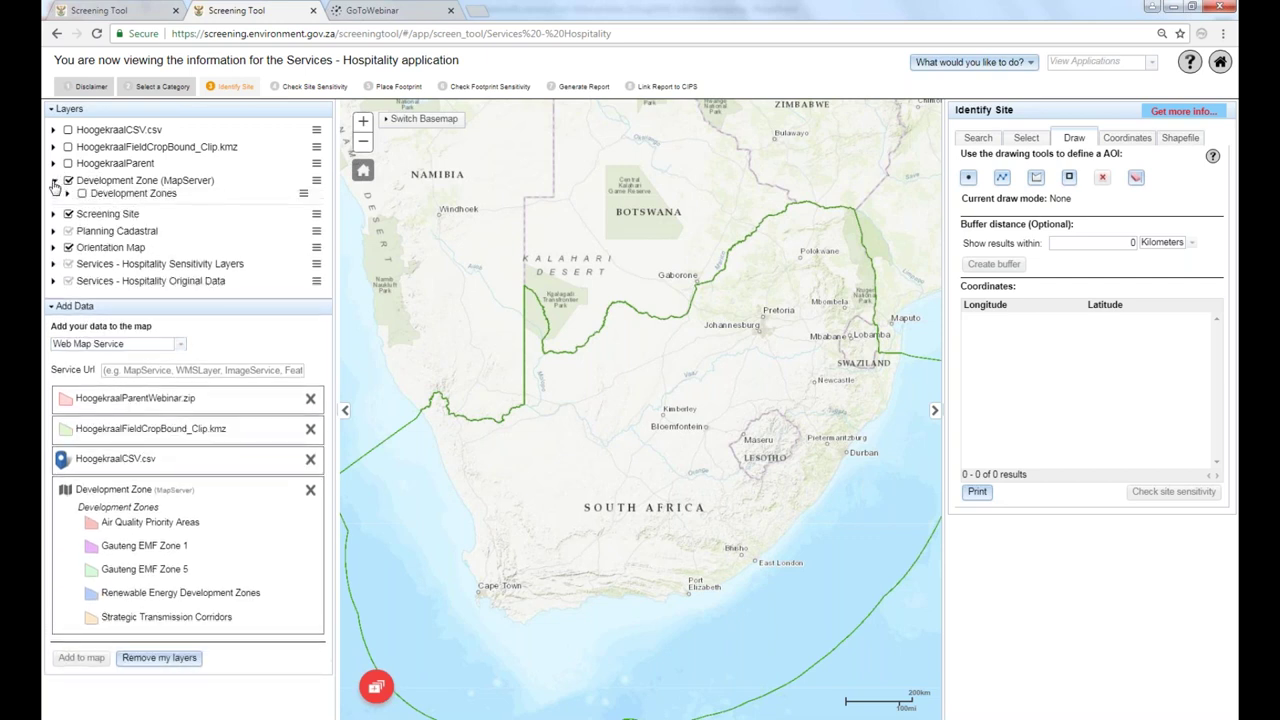
click(82, 194)
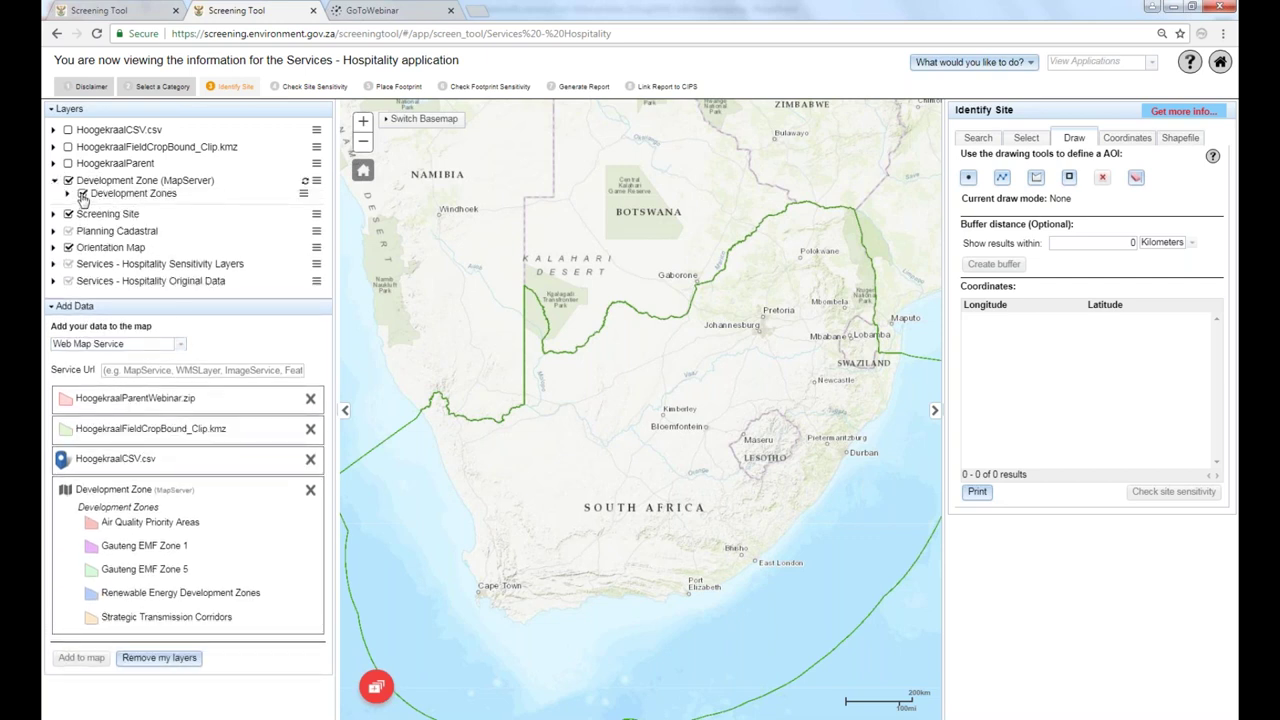
click(68, 194)
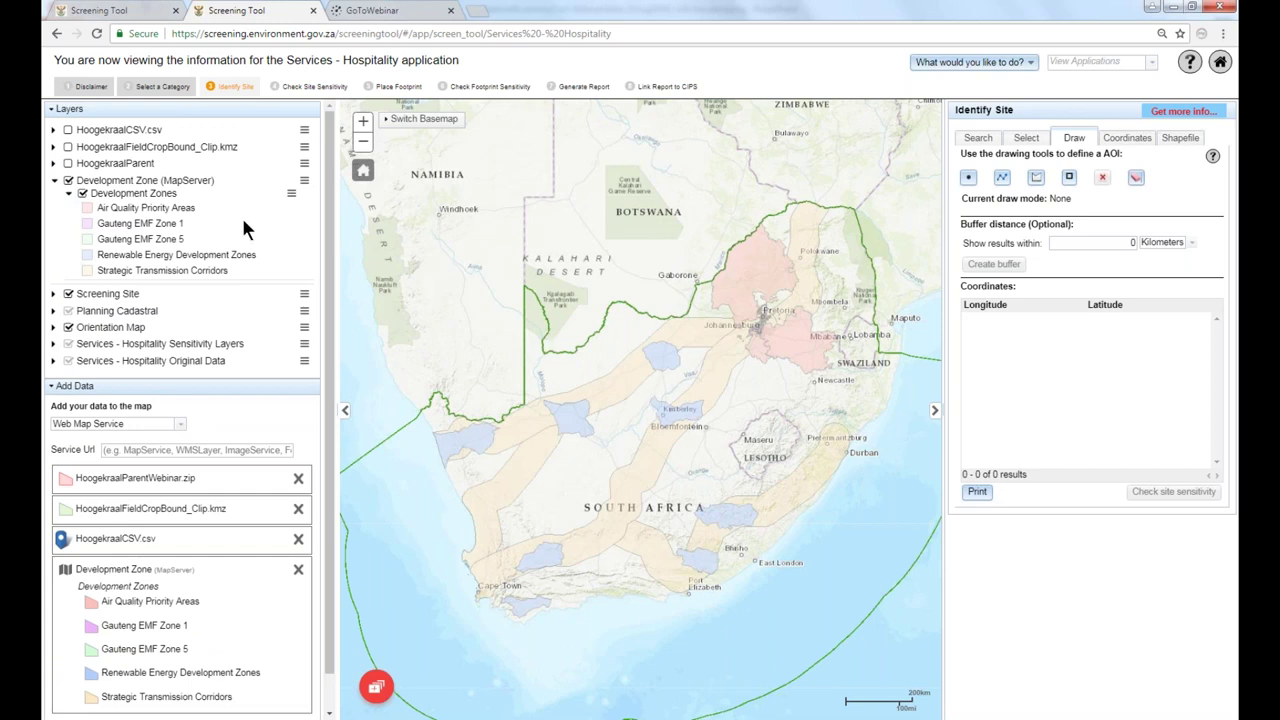
click(82, 193)
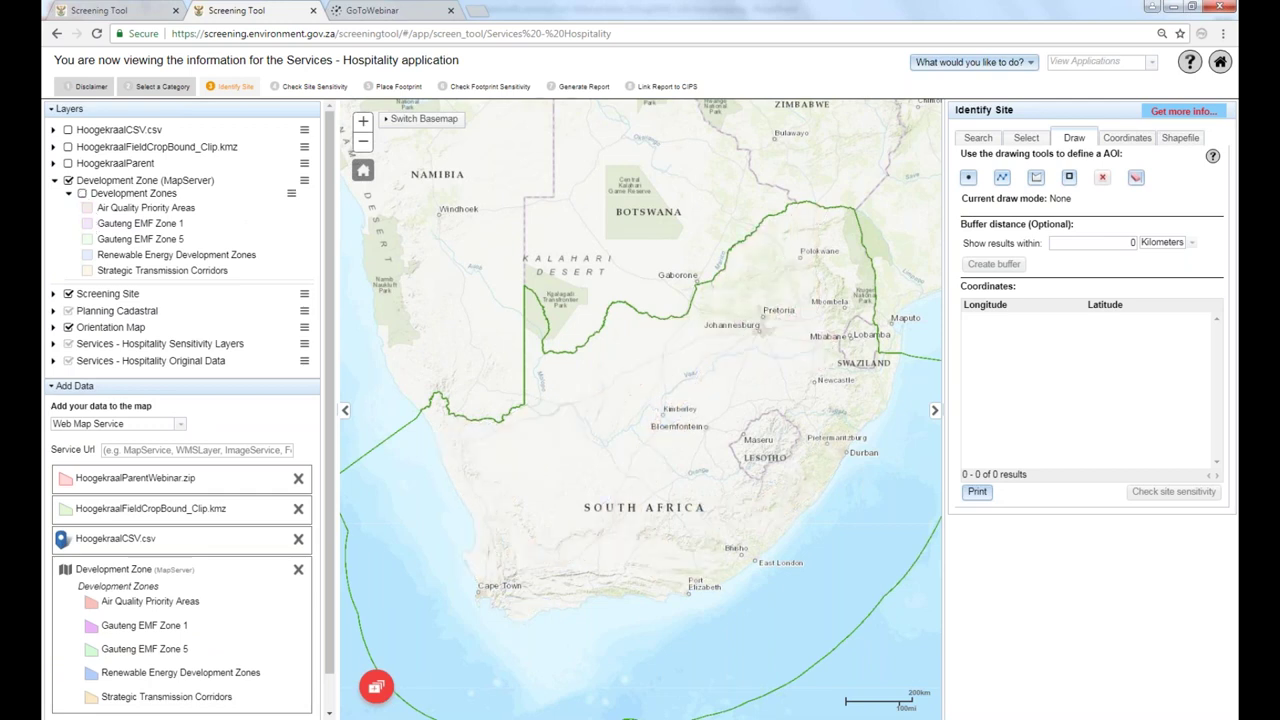
click(54, 180)
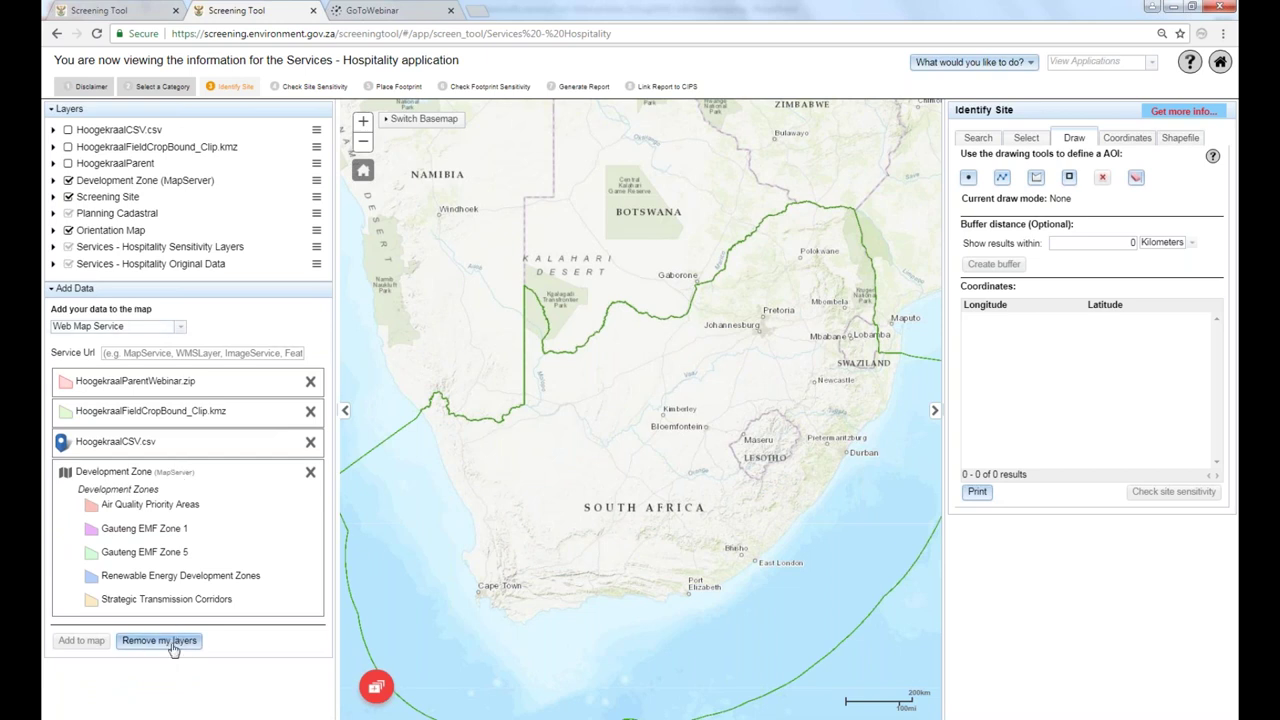
Remove all user-added layers and switch the Identify Site panel to Shapefile.
click(172, 644)
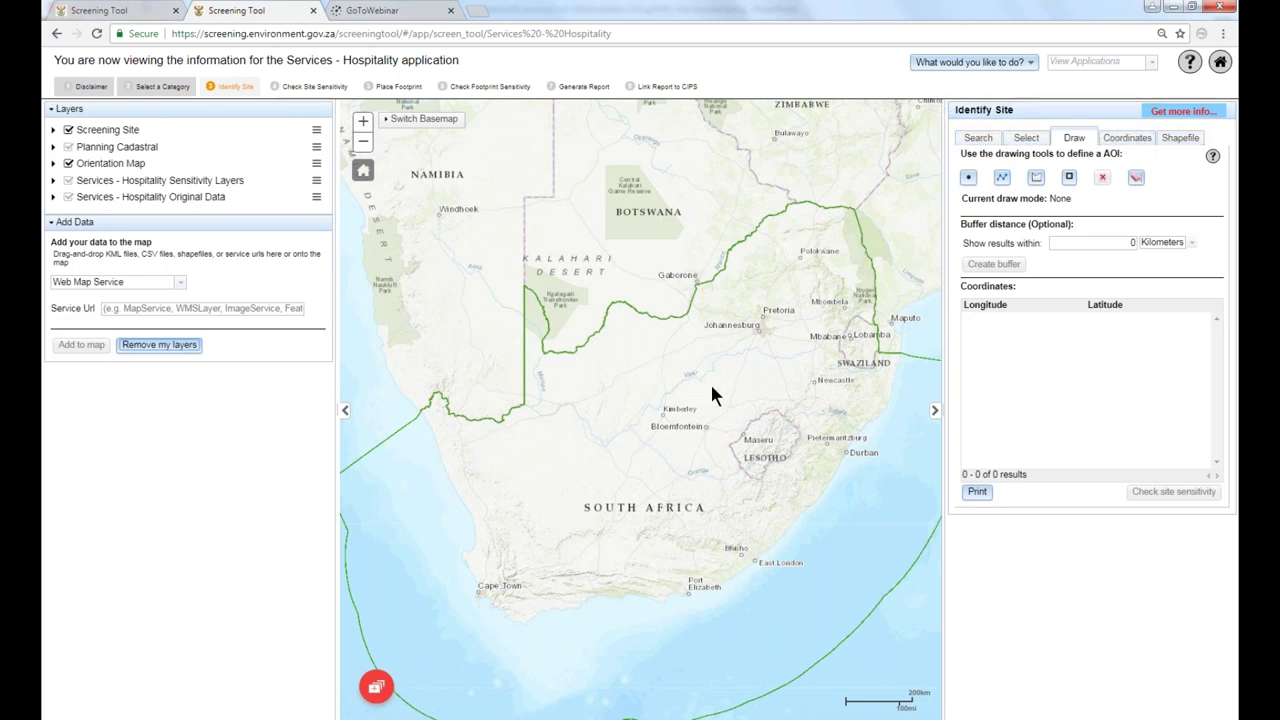
click(1180, 140)
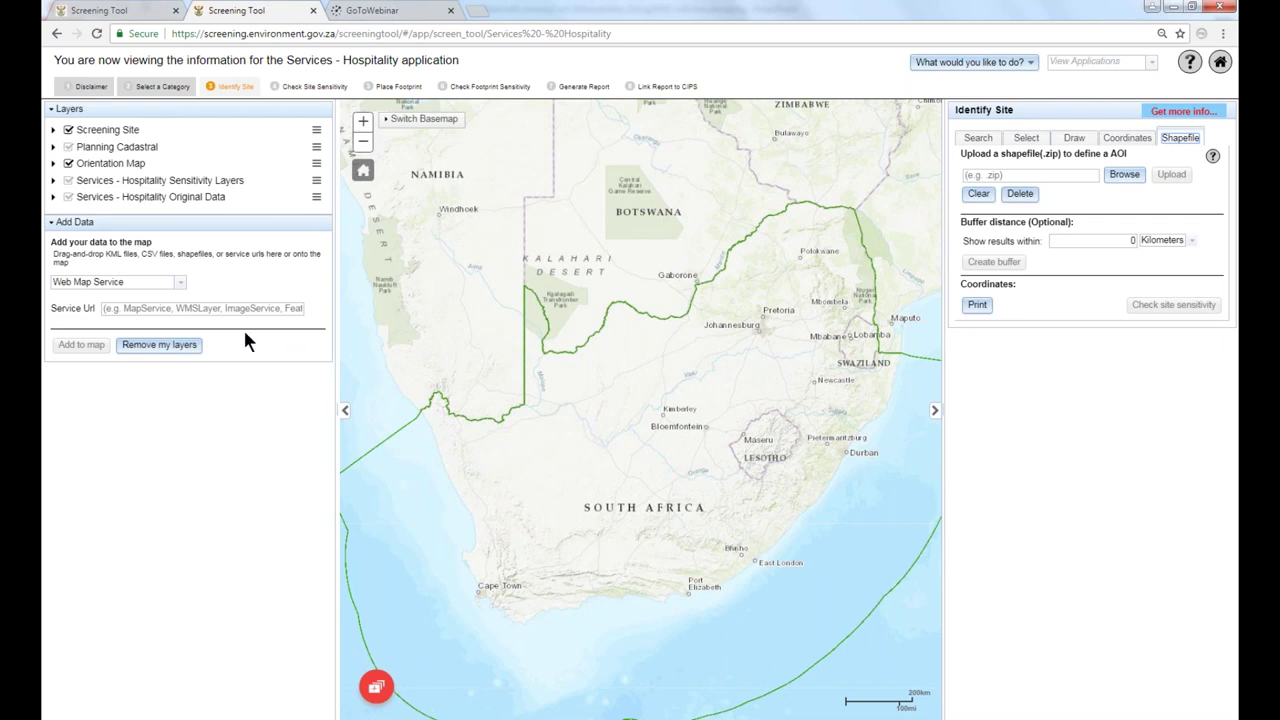
Add HoogekraalParentWebinar.zip to the map as a Data File layer.
click(180, 285)
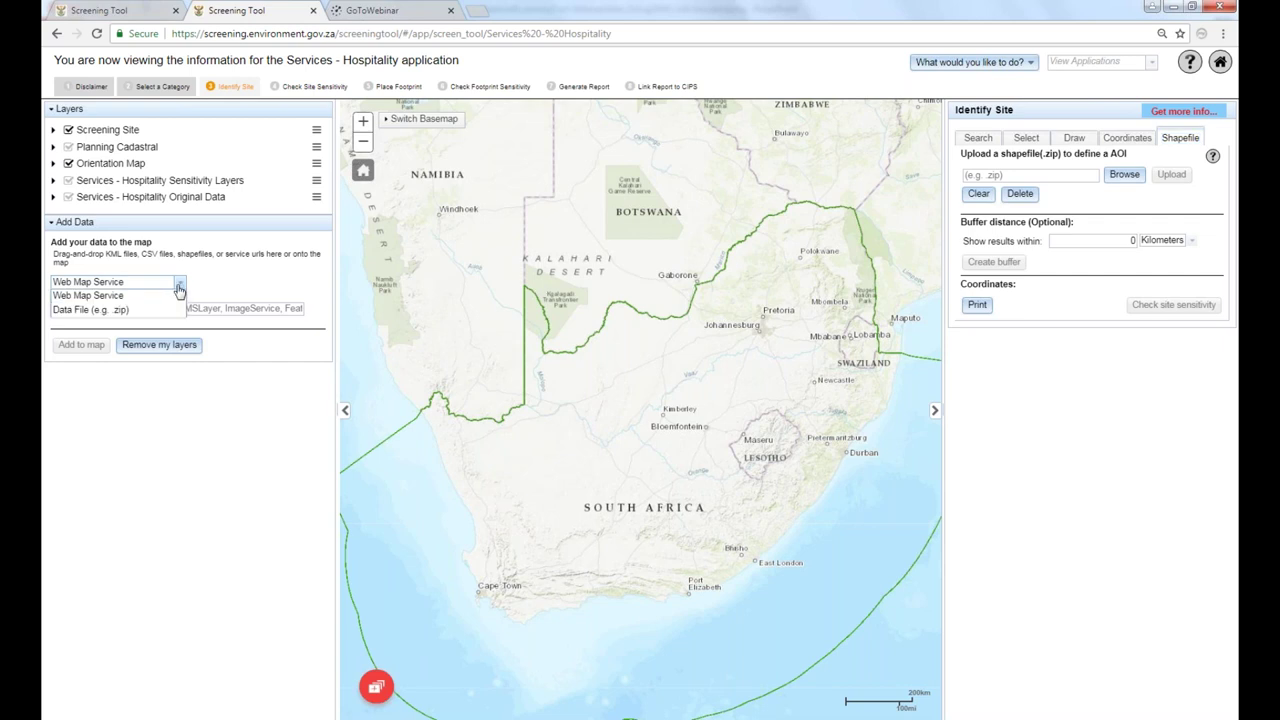
click(77, 317)
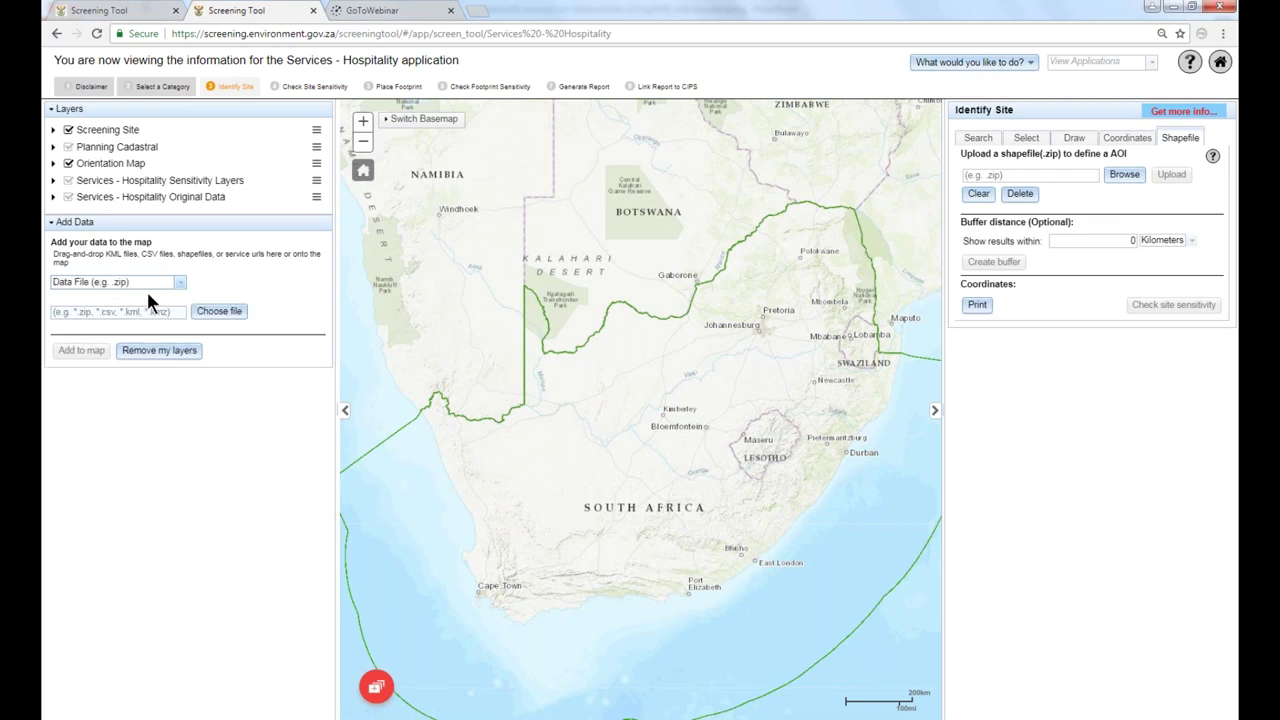
click(213, 313)
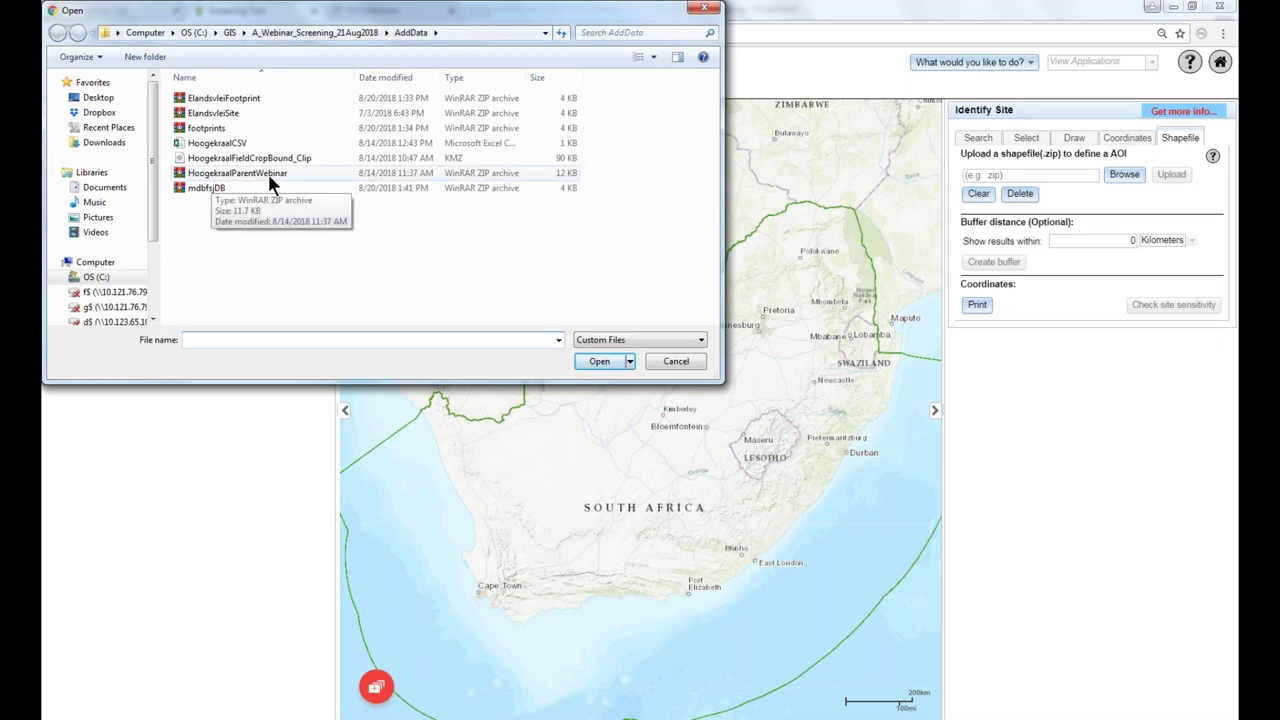
click(268, 172)
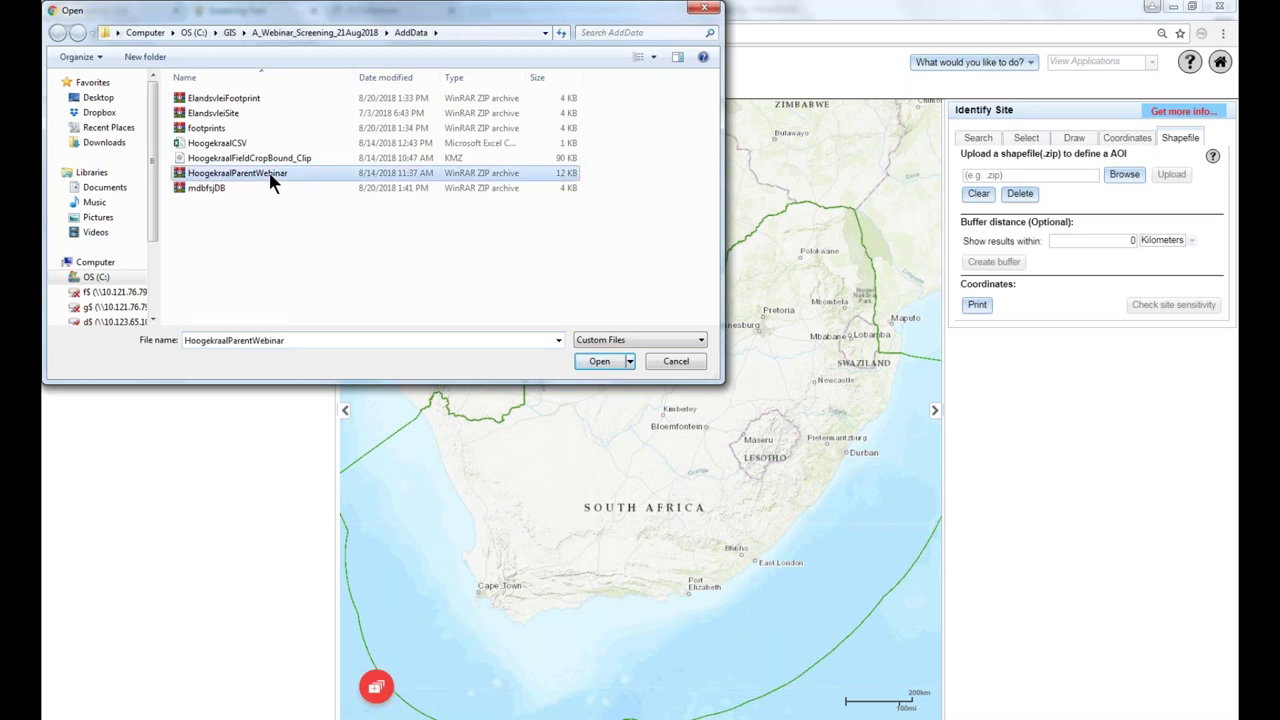
click(598, 363)
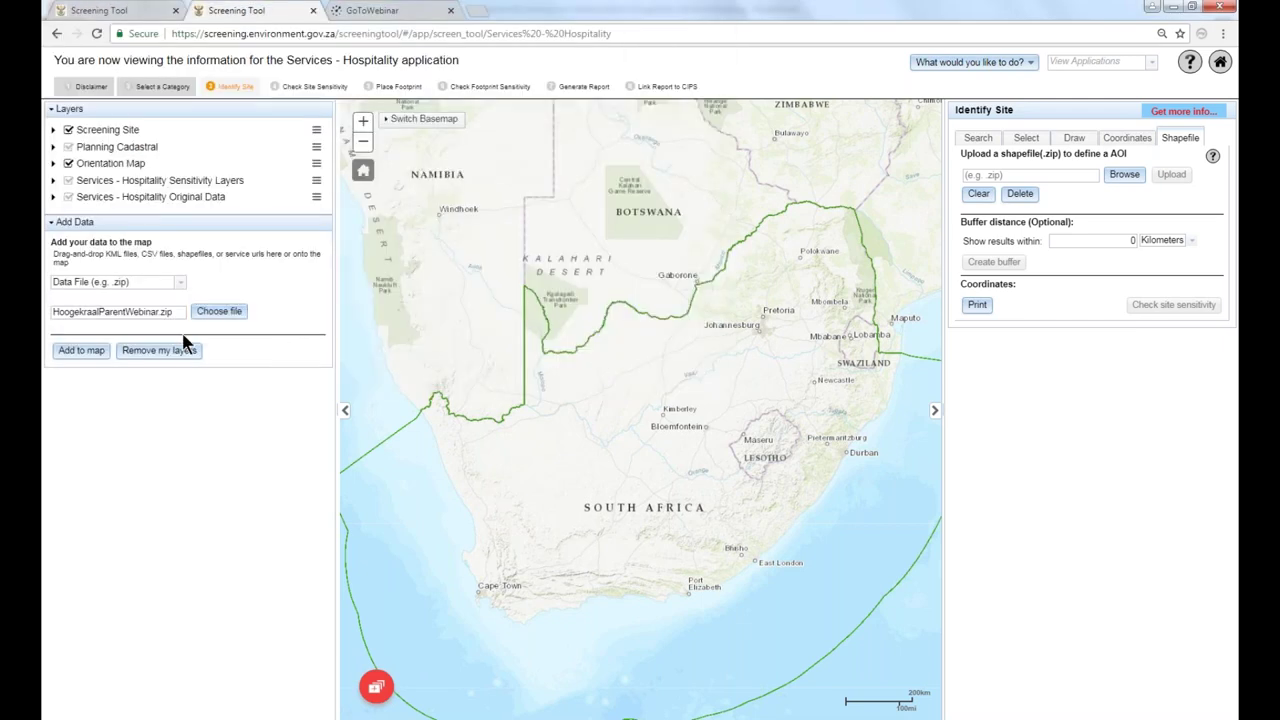
click(84, 358)
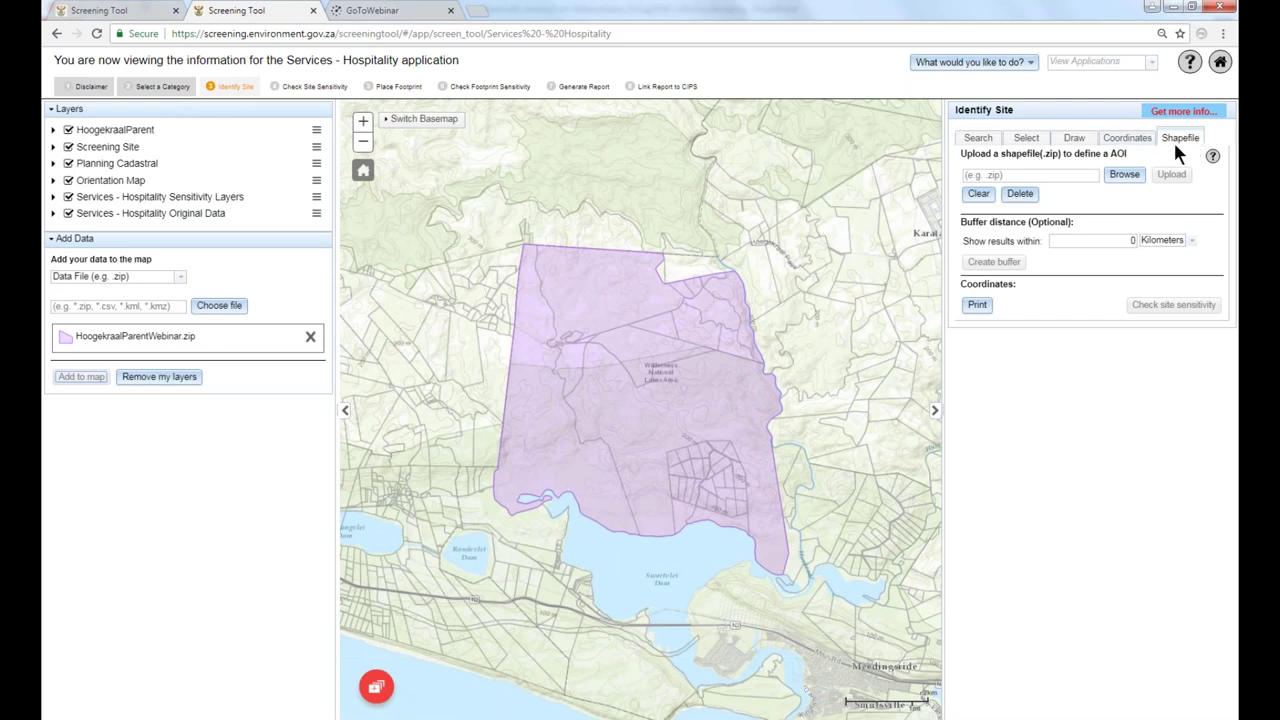
Upload HoogekraalParentWebinar as the site shapefile (624 coordinates) and hide the HoogekraalParent layer.
click(1125, 176)
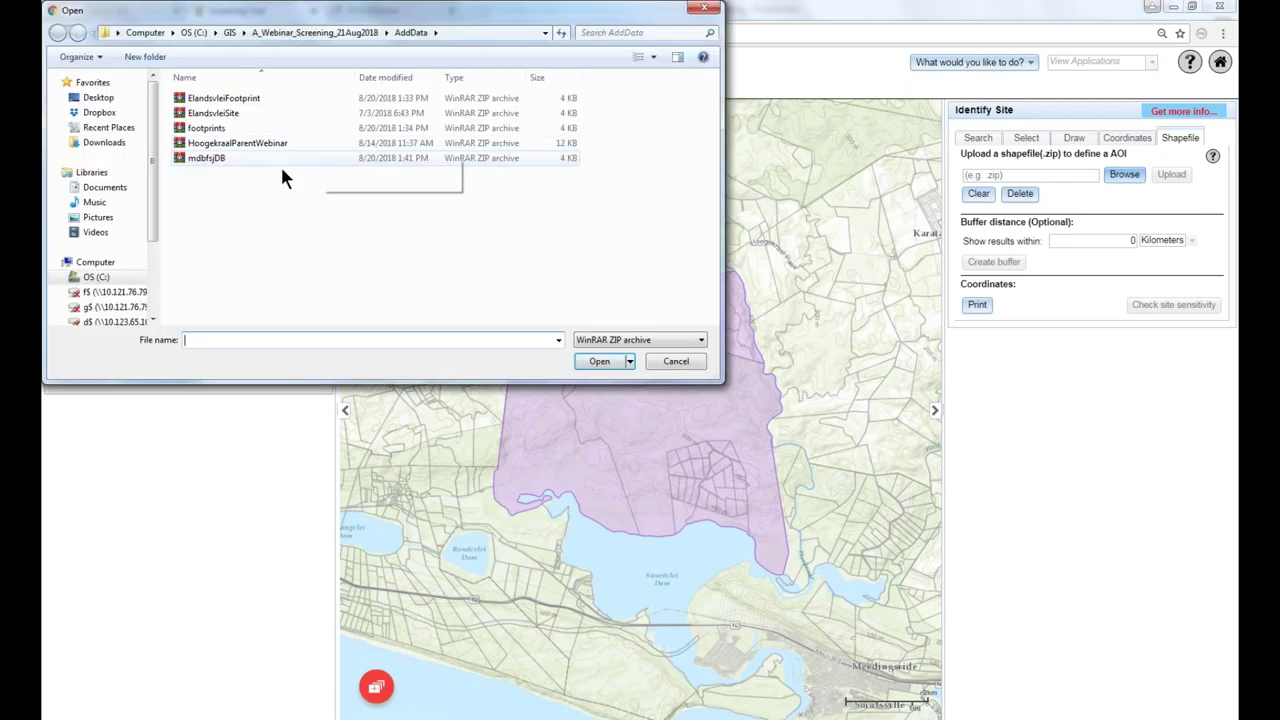
click(236, 143)
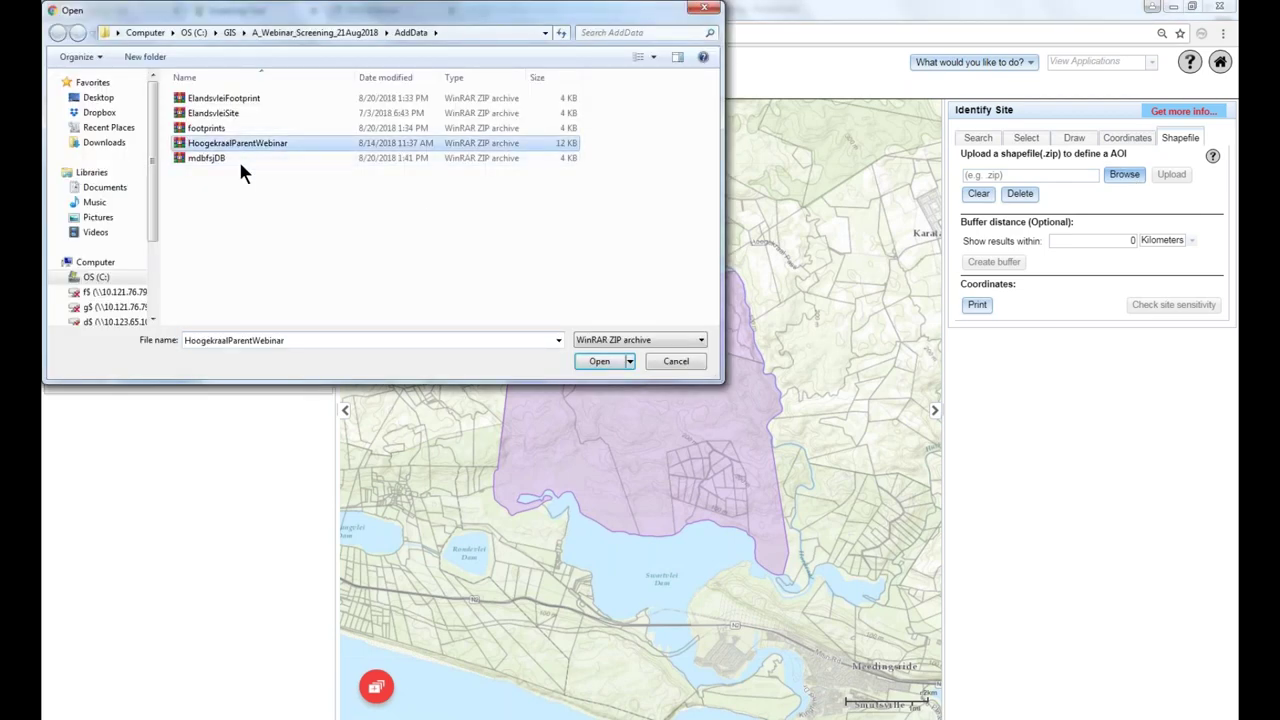
click(600, 362)
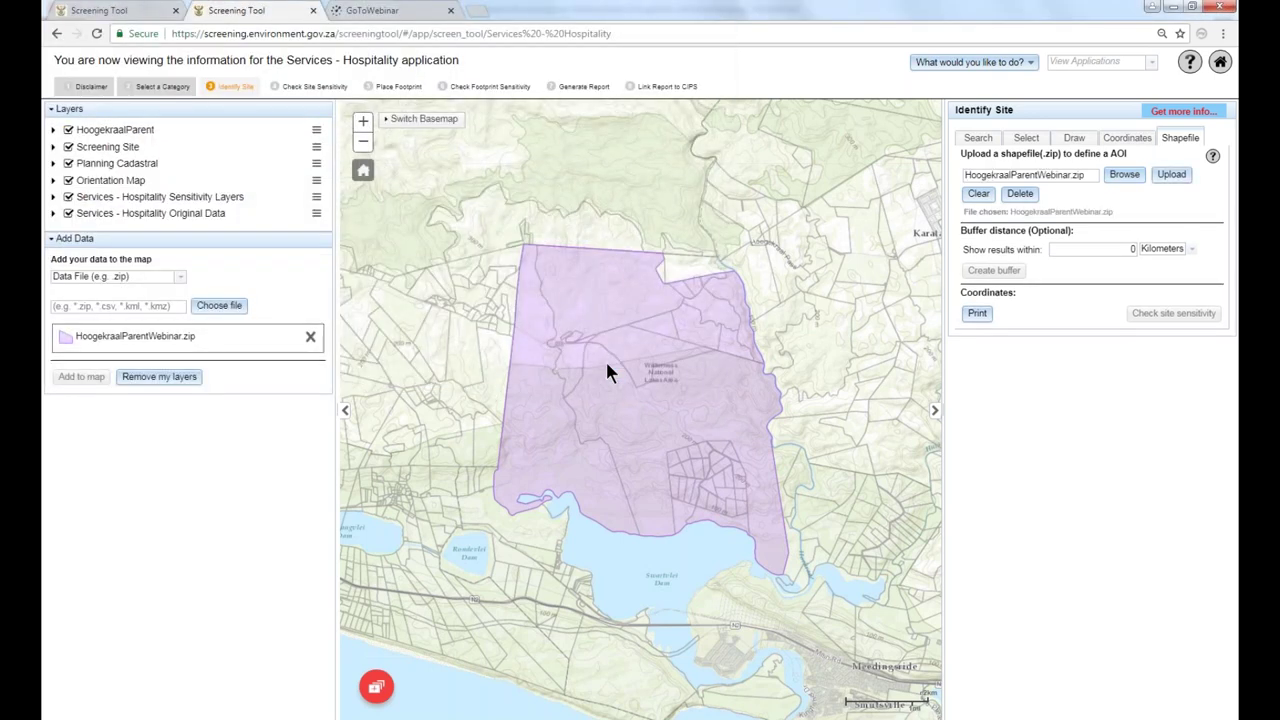
click(1171, 174)
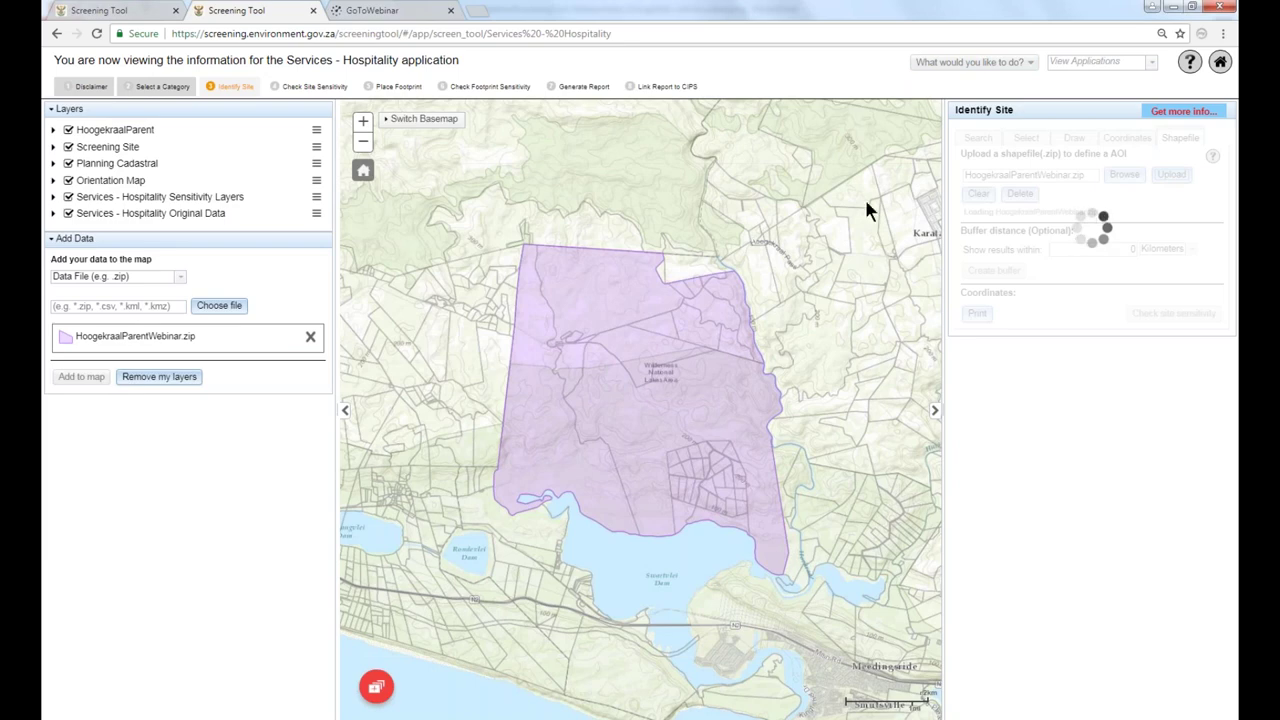
click(140, 368)
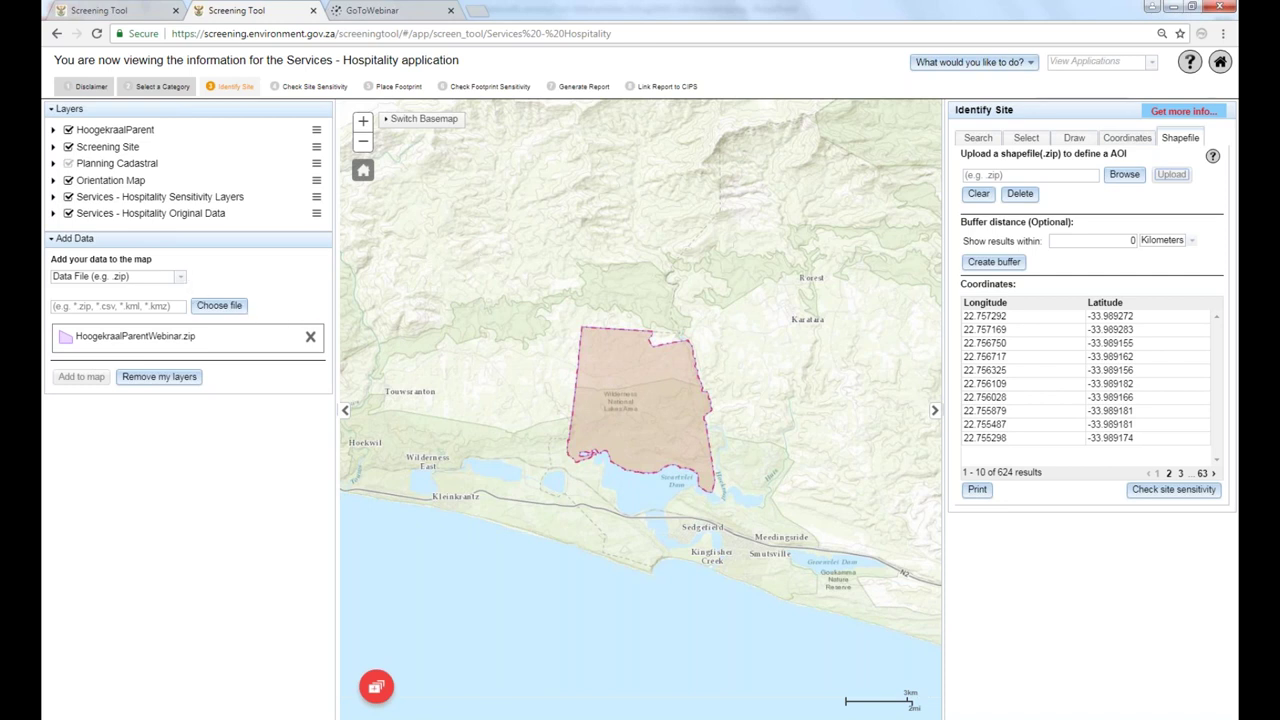
click(68, 131)
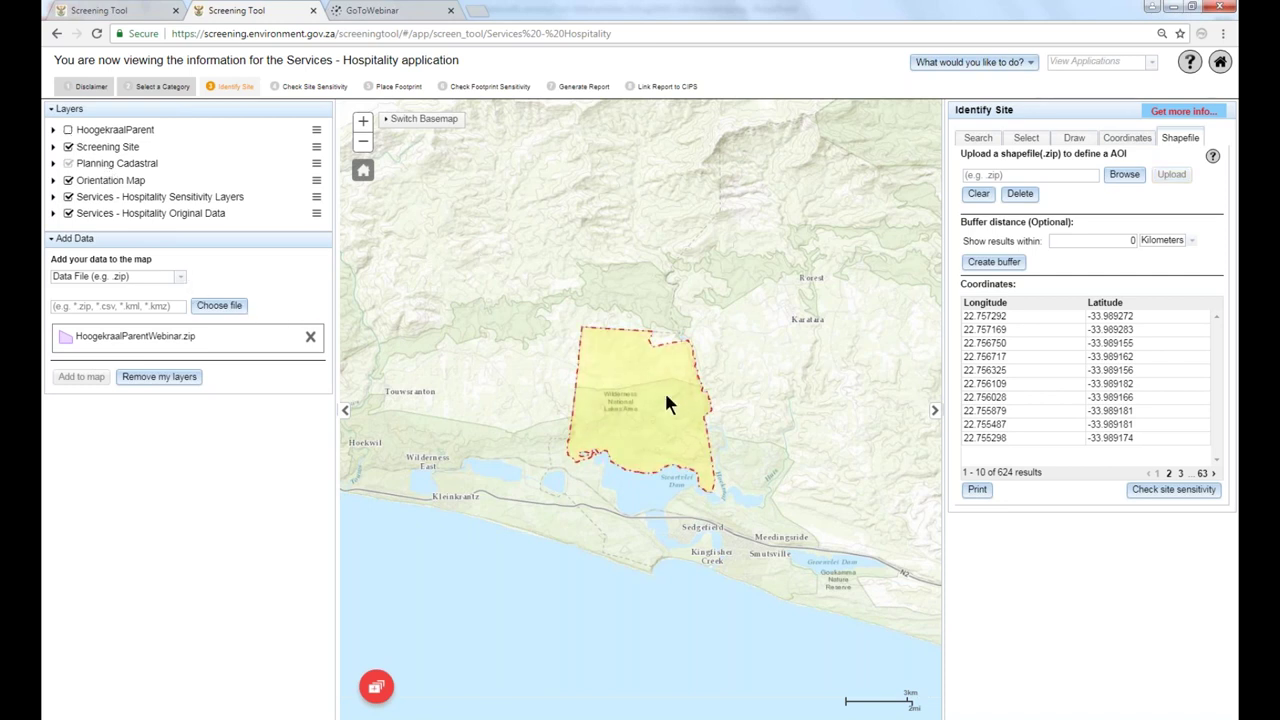
Delete the uploaded Hoogekraal Site Area from the managed areas list, leaving 0 coordinates.
click(376, 687)
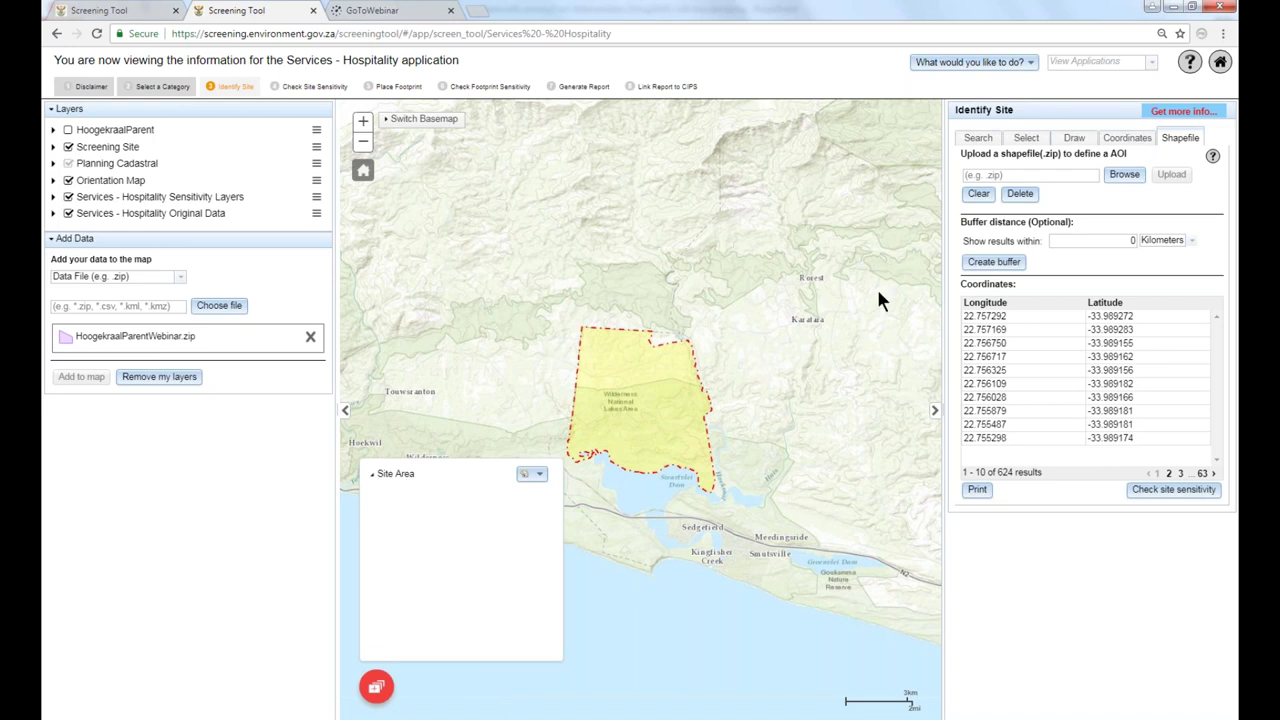
click(1172, 142)
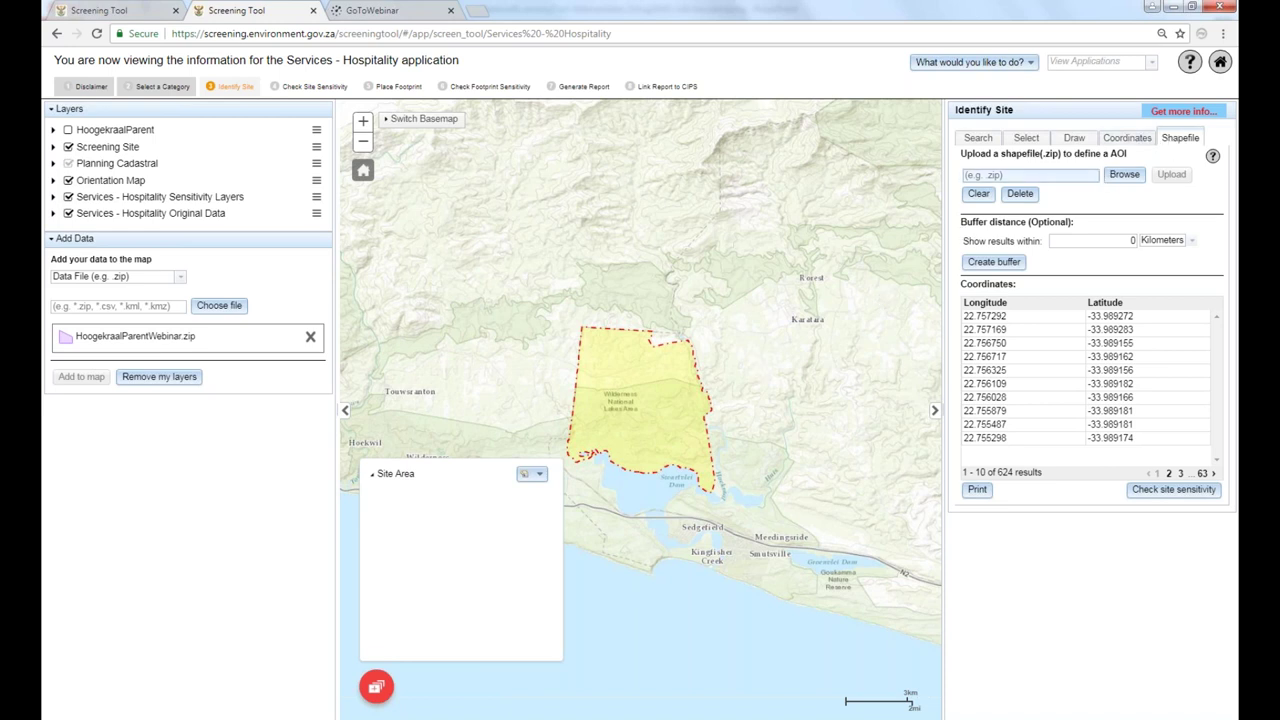
click(540, 476)
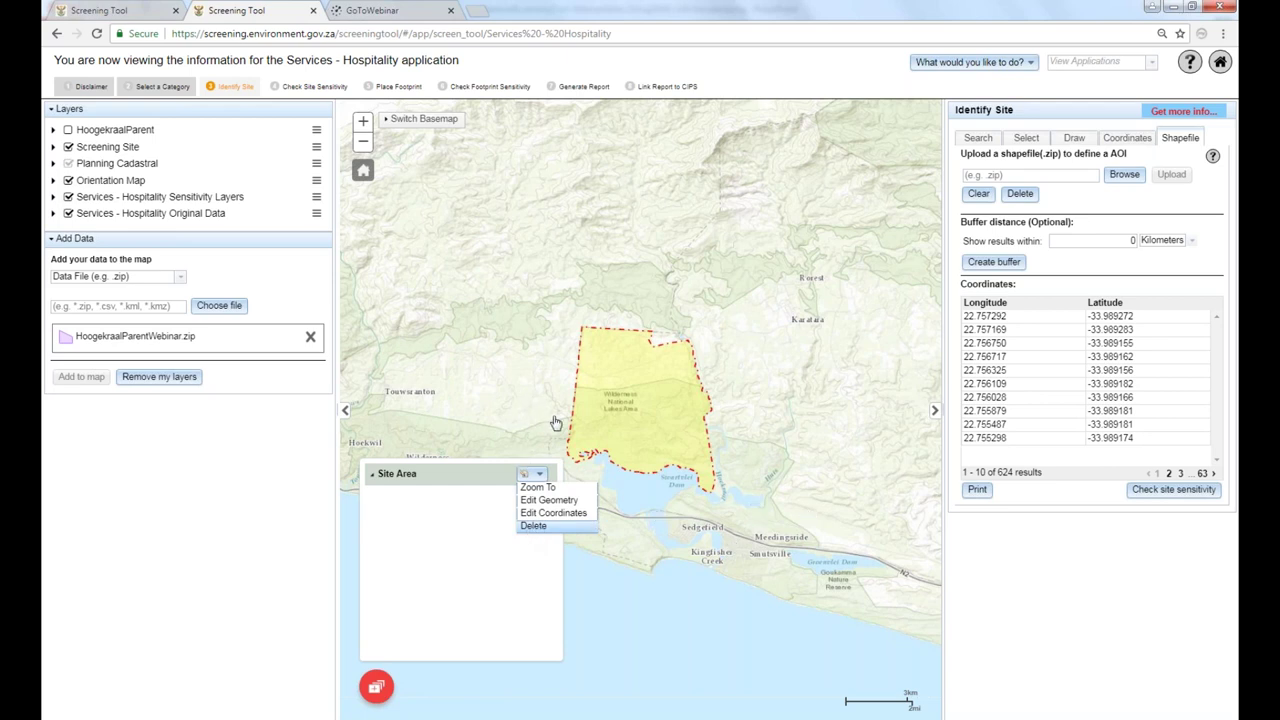
click(533, 525)
click(376, 686)
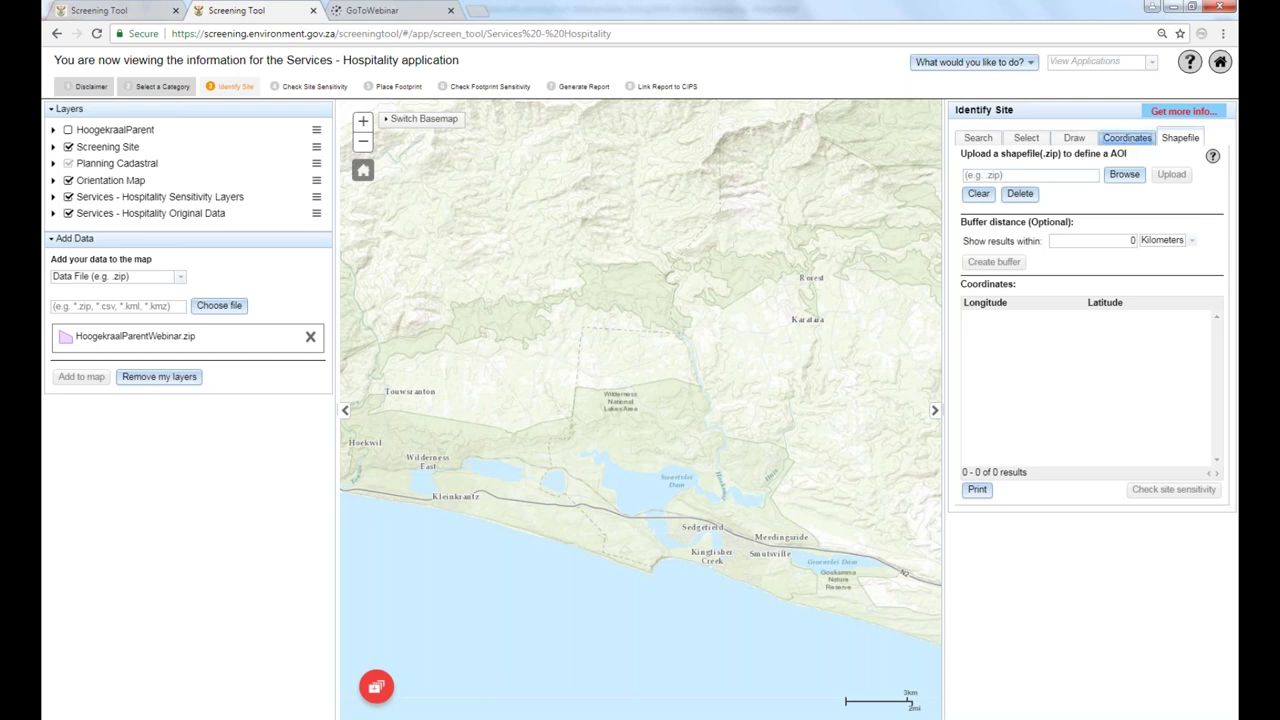
Switch the site definition to Coordinates, keeping WGS 1984 as the coordinate system.
click(1127, 137)
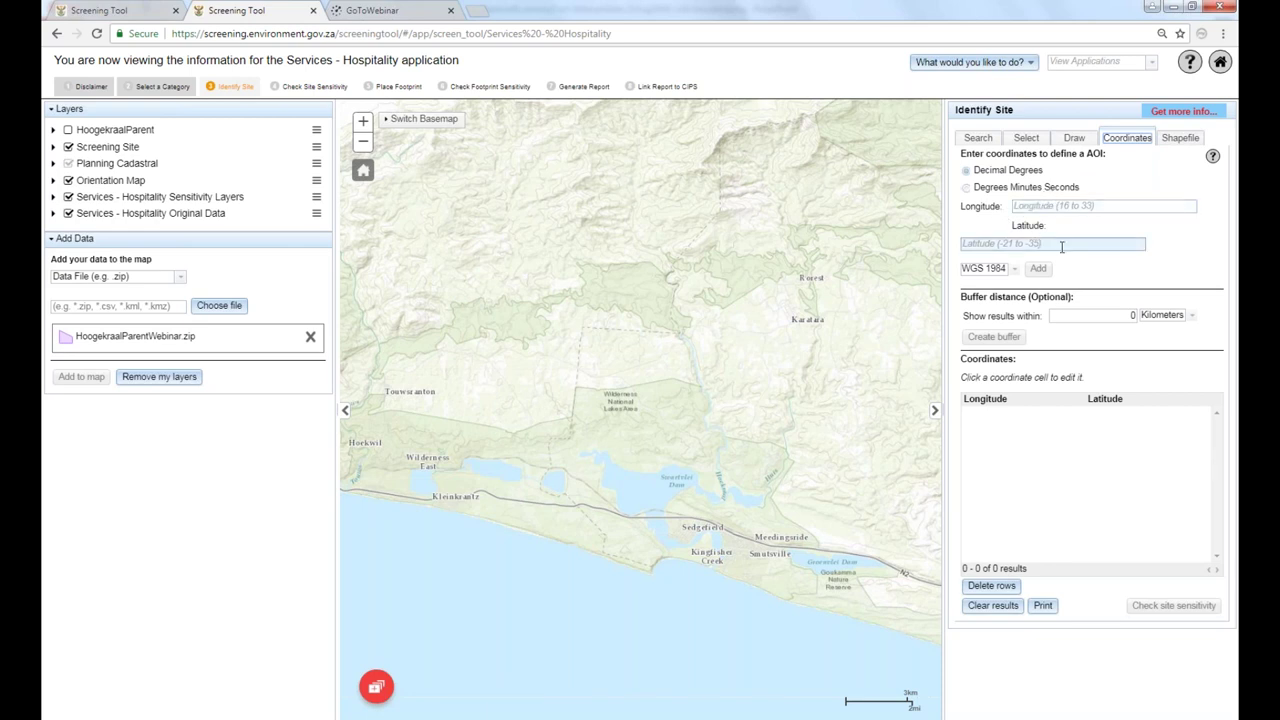
click(1014, 269)
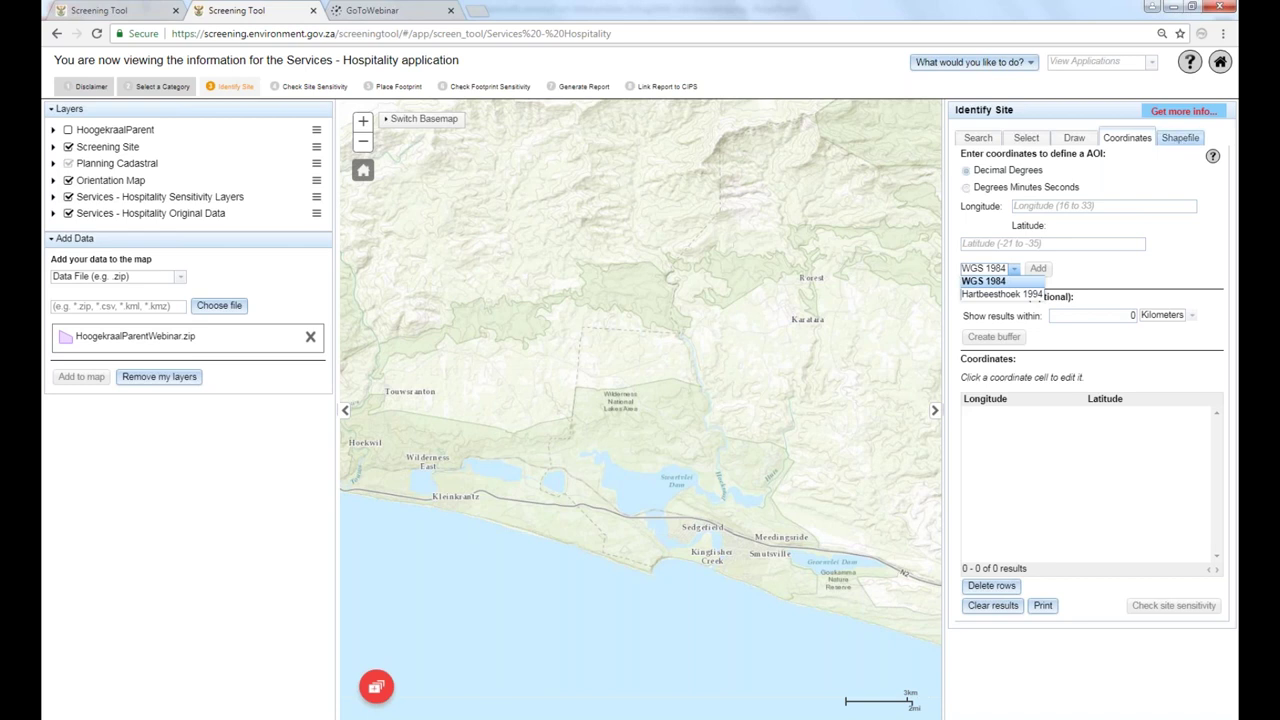
click(1050, 291)
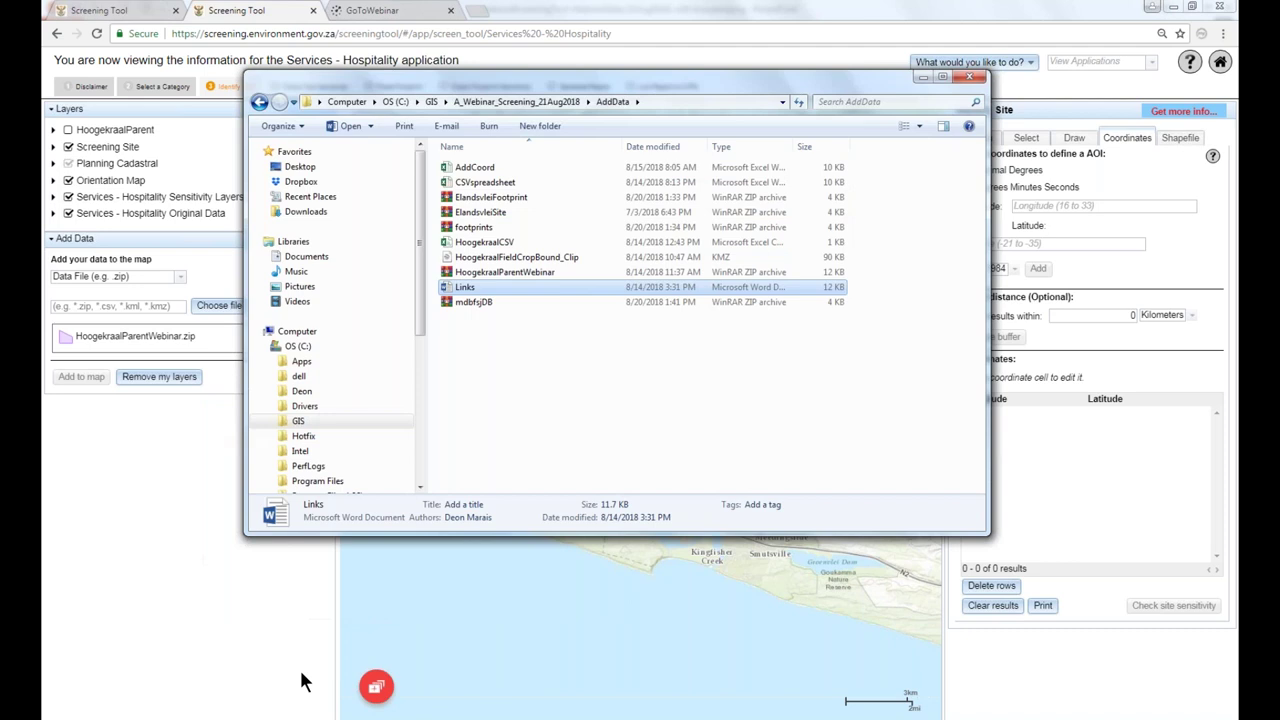
Open the AddCoord workbook in Excel and close the AddData folder window.
click(481, 168)
double_click(481, 165)
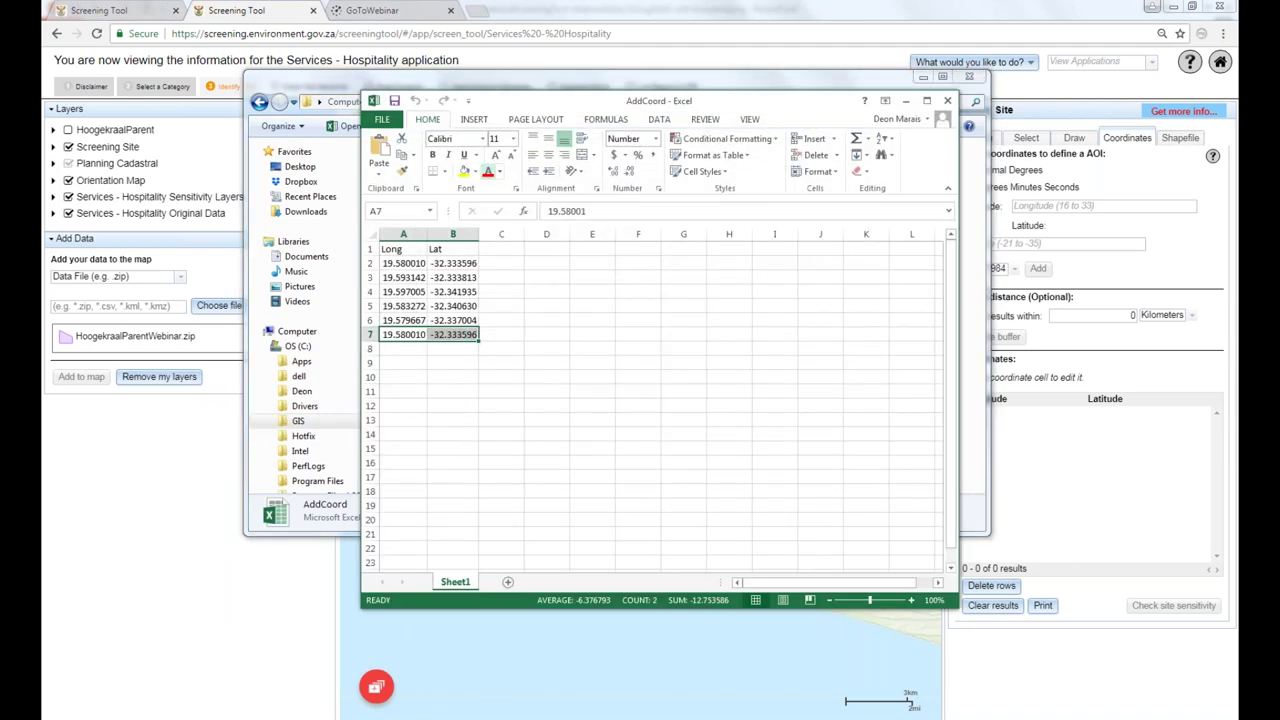
click(924, 78)
click(922, 77)
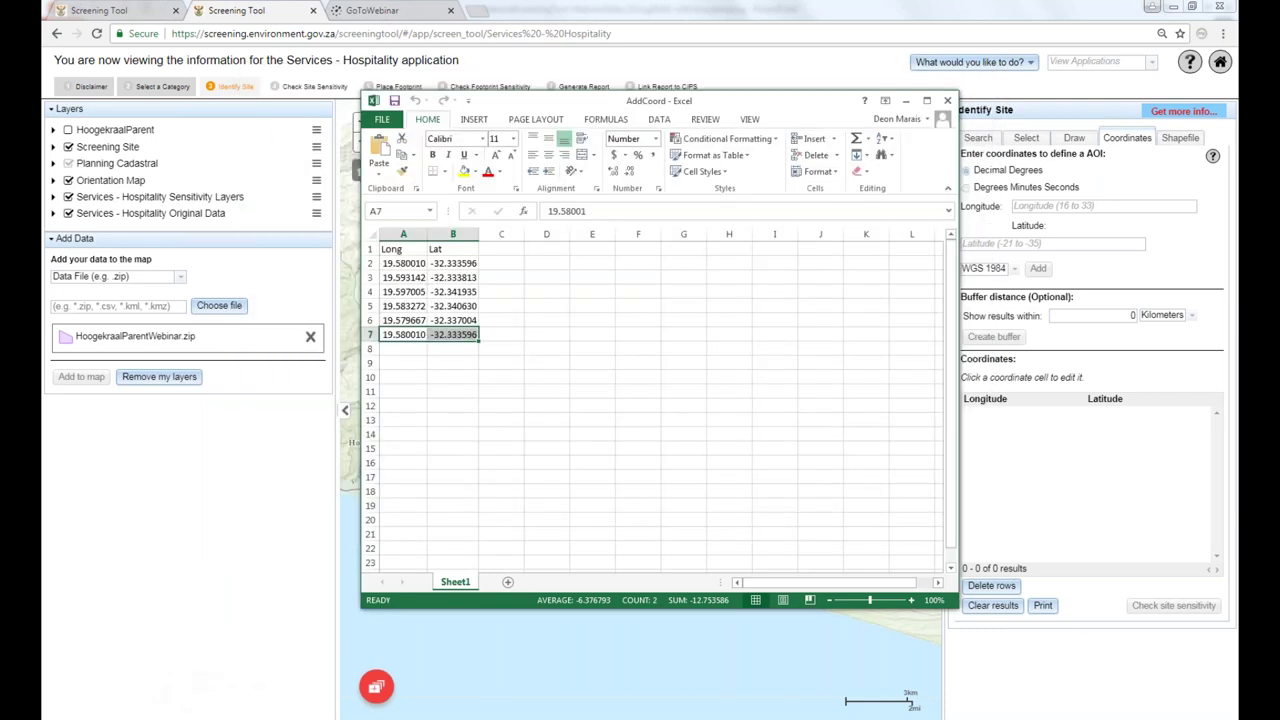
Move and narrow the Excel window to sit beside the Screening Tool's coordinate form.
drag(700, 114, 459, 168)
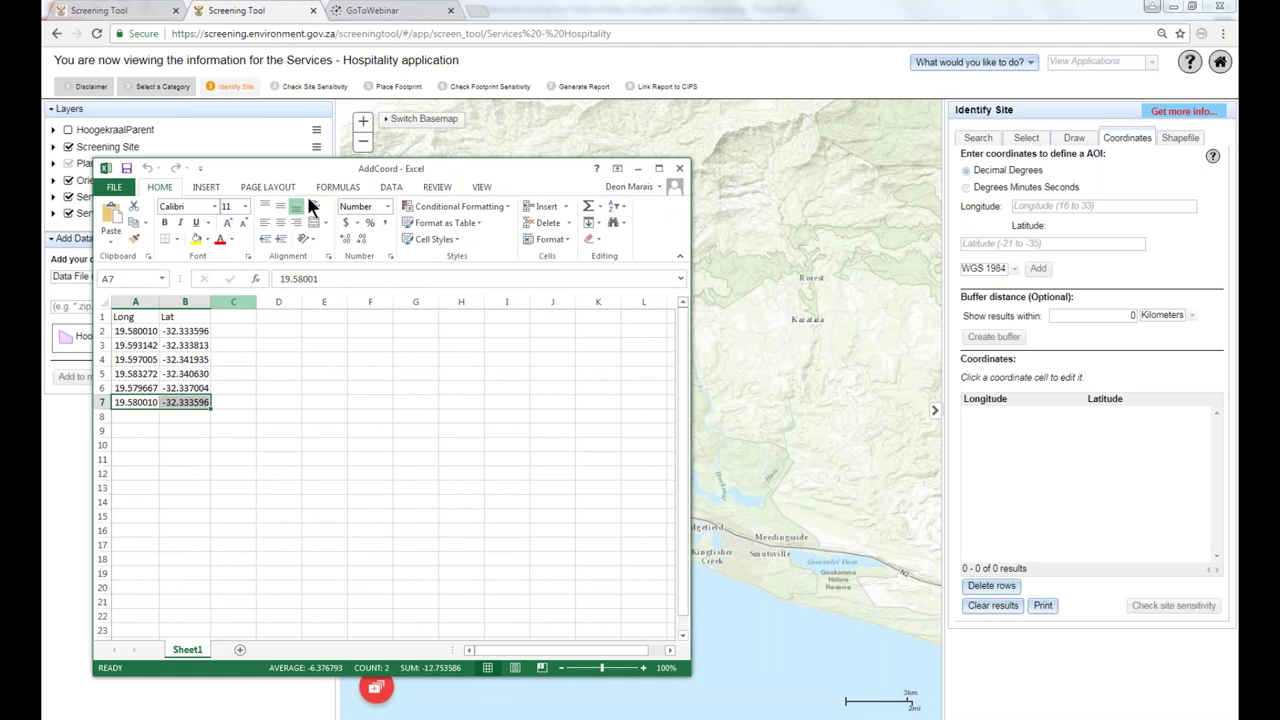
drag(314, 168, 288, 186)
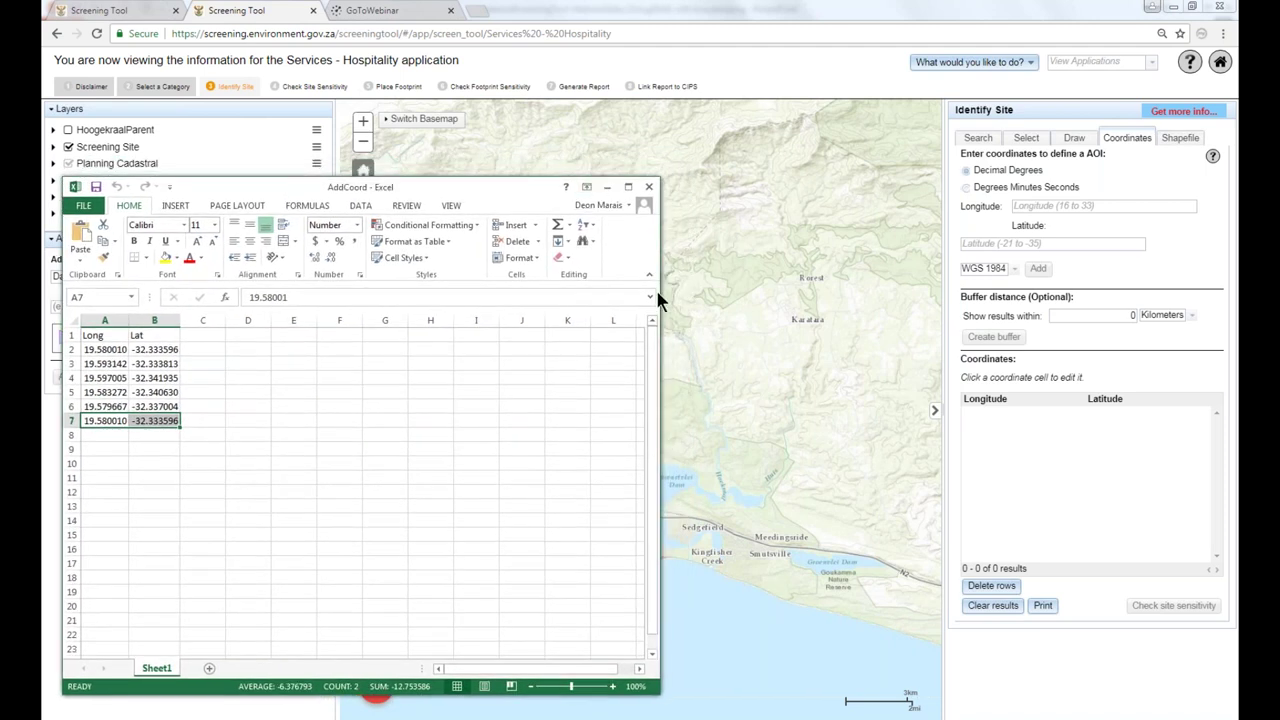
drag(659, 263, 461, 263)
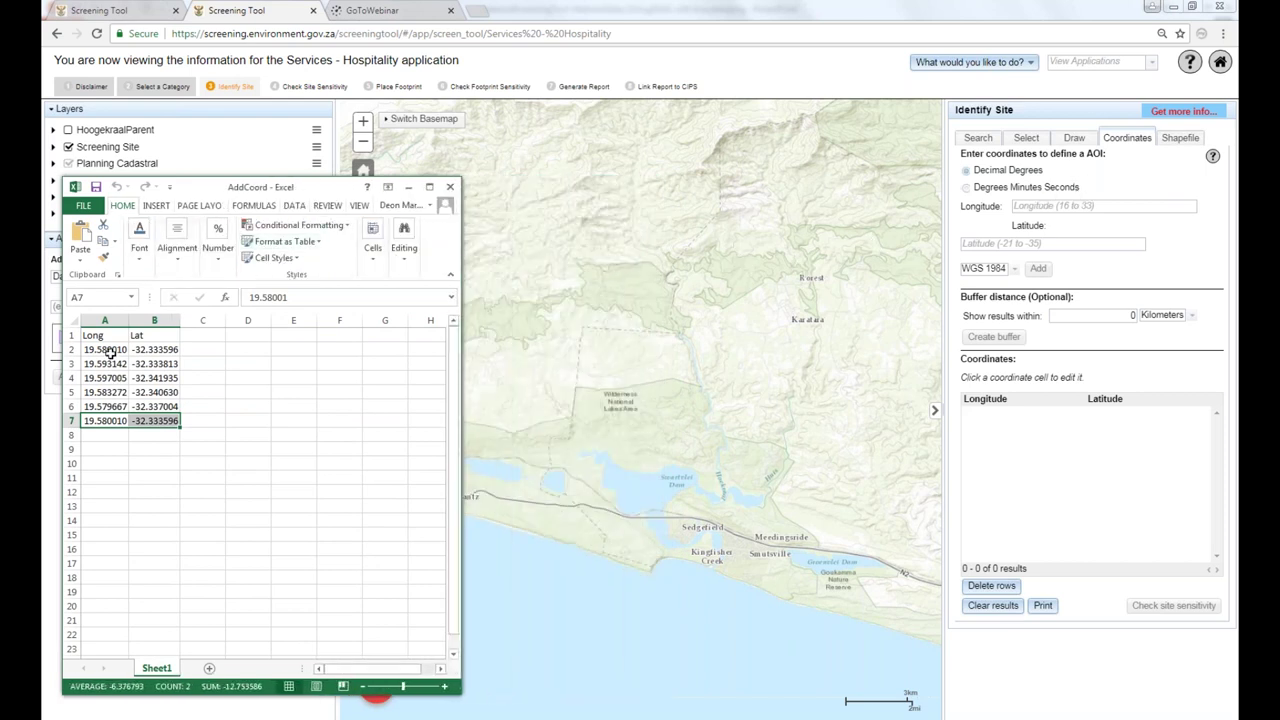
click(1059, 205)
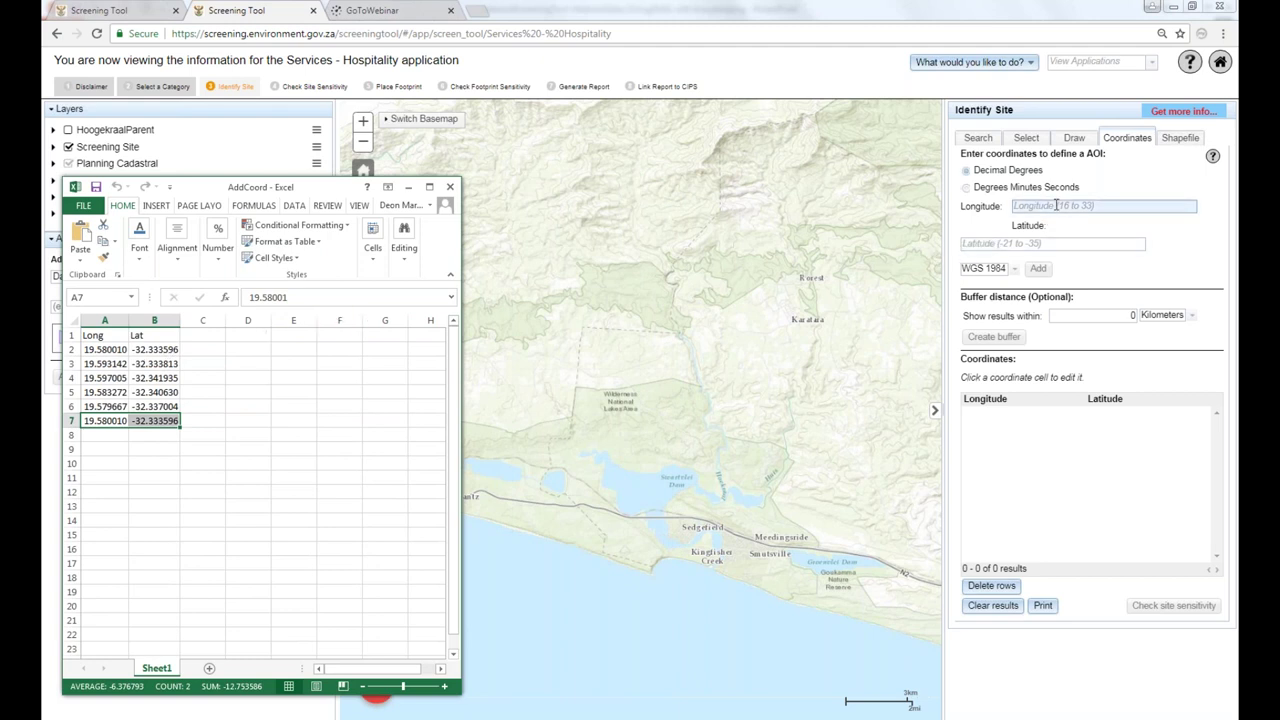
Copy longitude 19.580010 and latitude -32.333596 from row 2 into the coordinate fields and add the point.
click(111, 350)
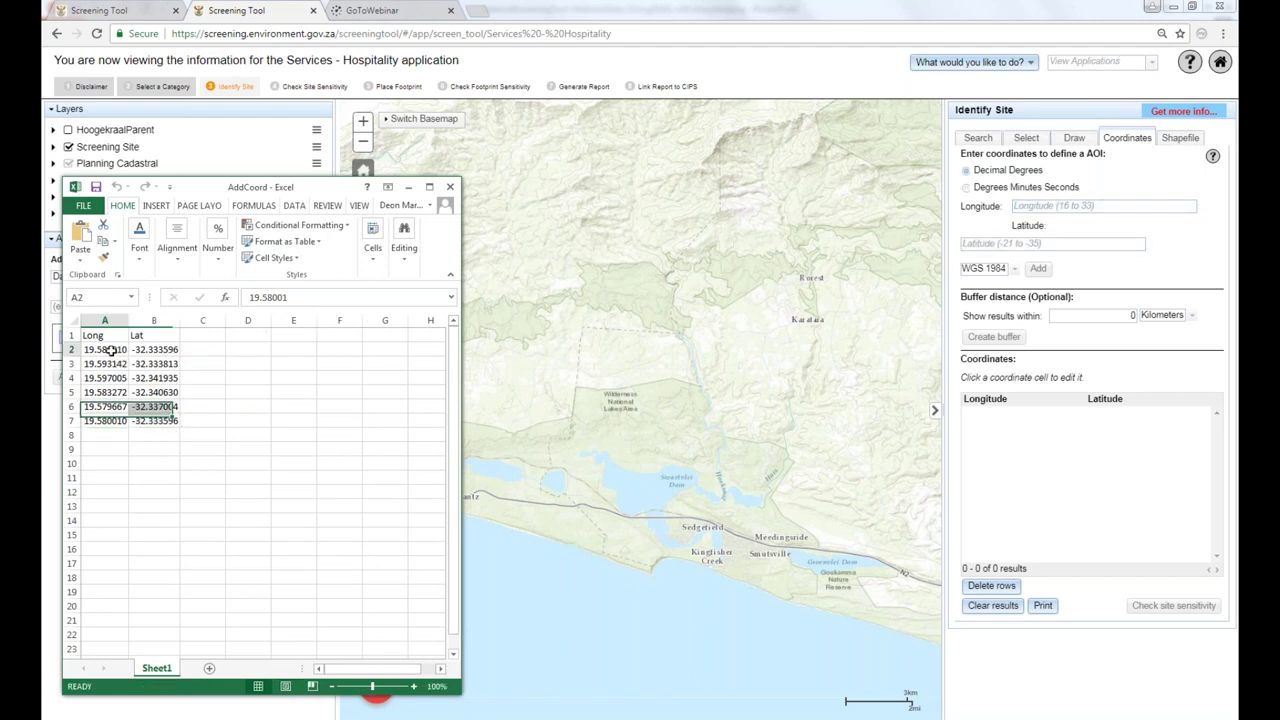
key(ctrl+c)
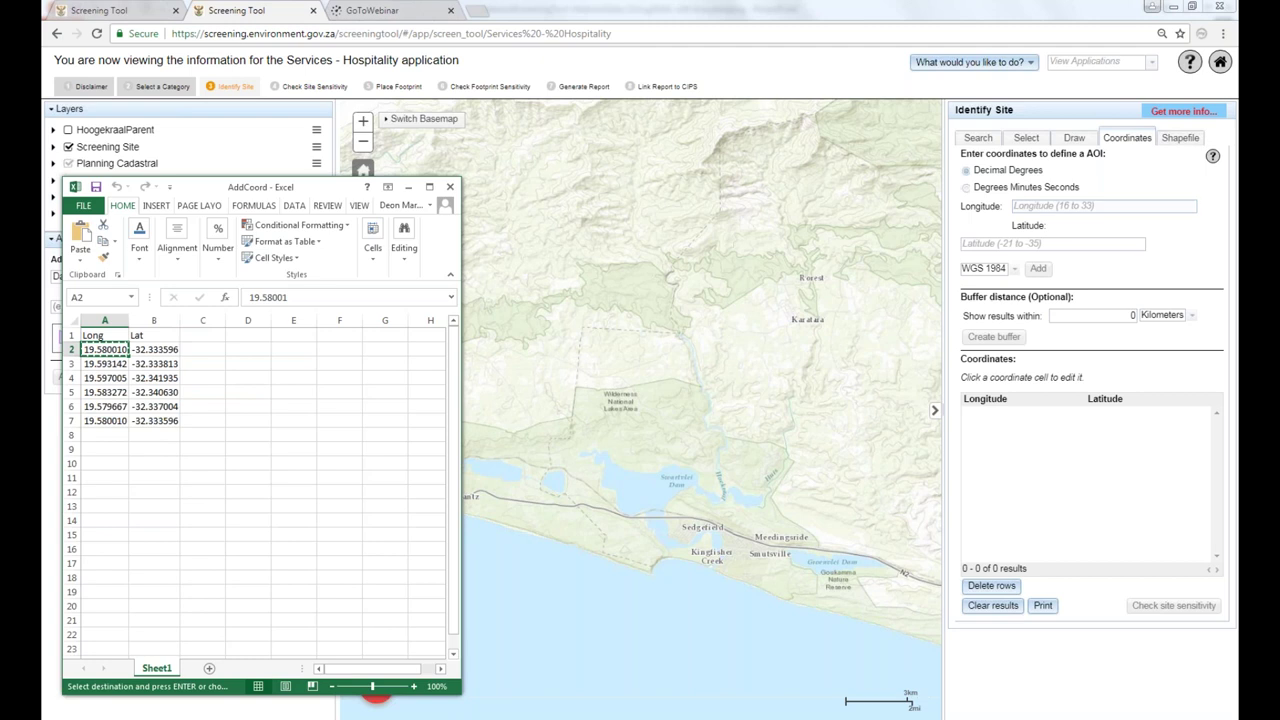
click(1108, 205)
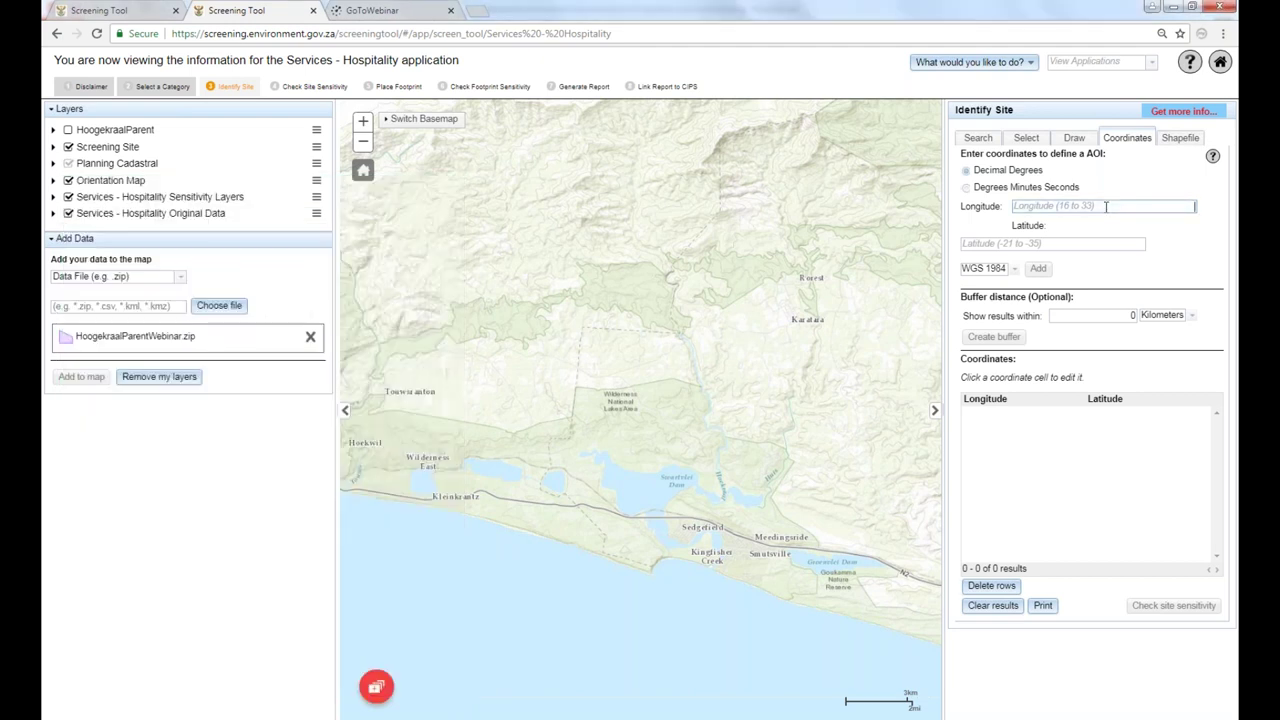
key(ctrl+v)
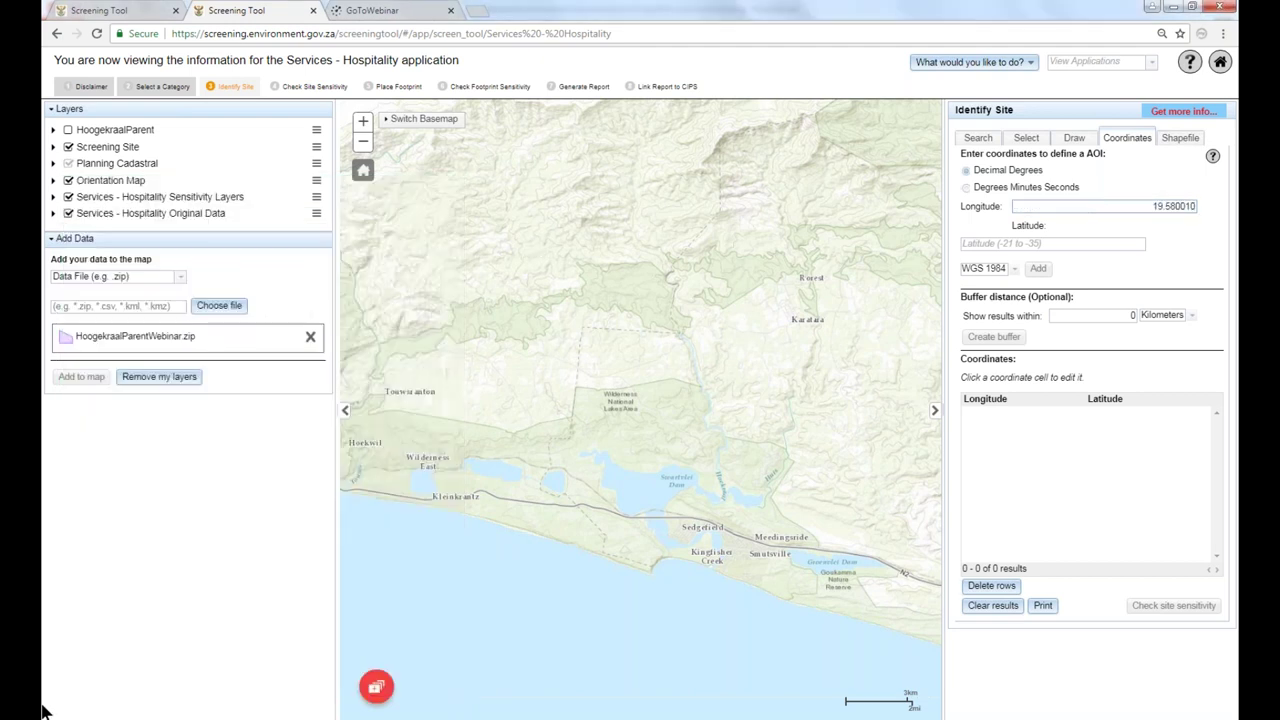
click(291, 715)
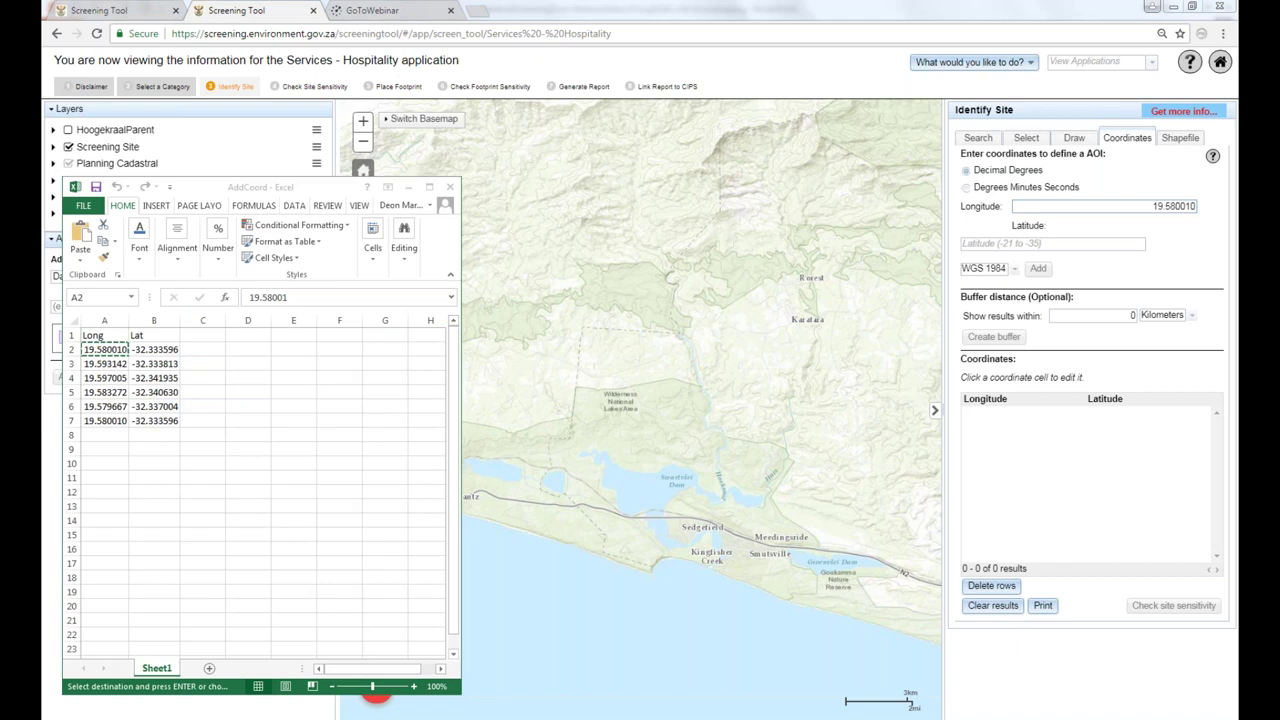
click(162, 350)
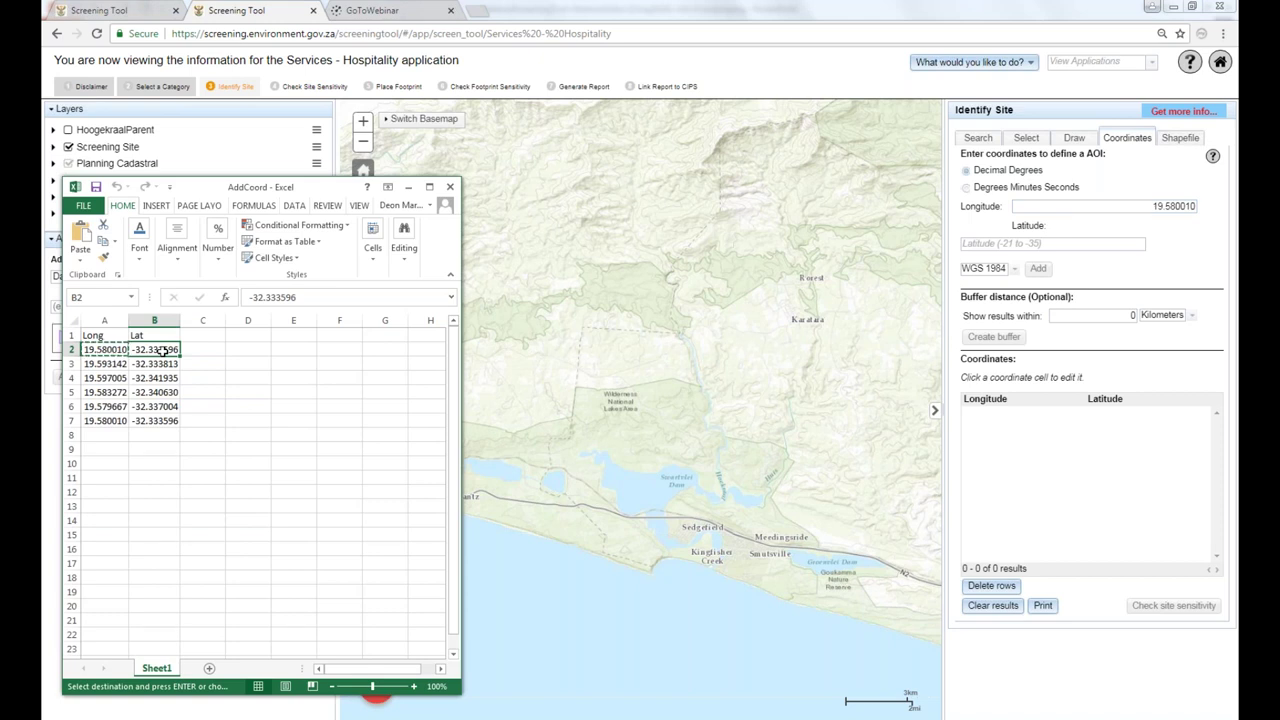
key(ctrl+c)
click(1104, 245)
key(ctrl+v)
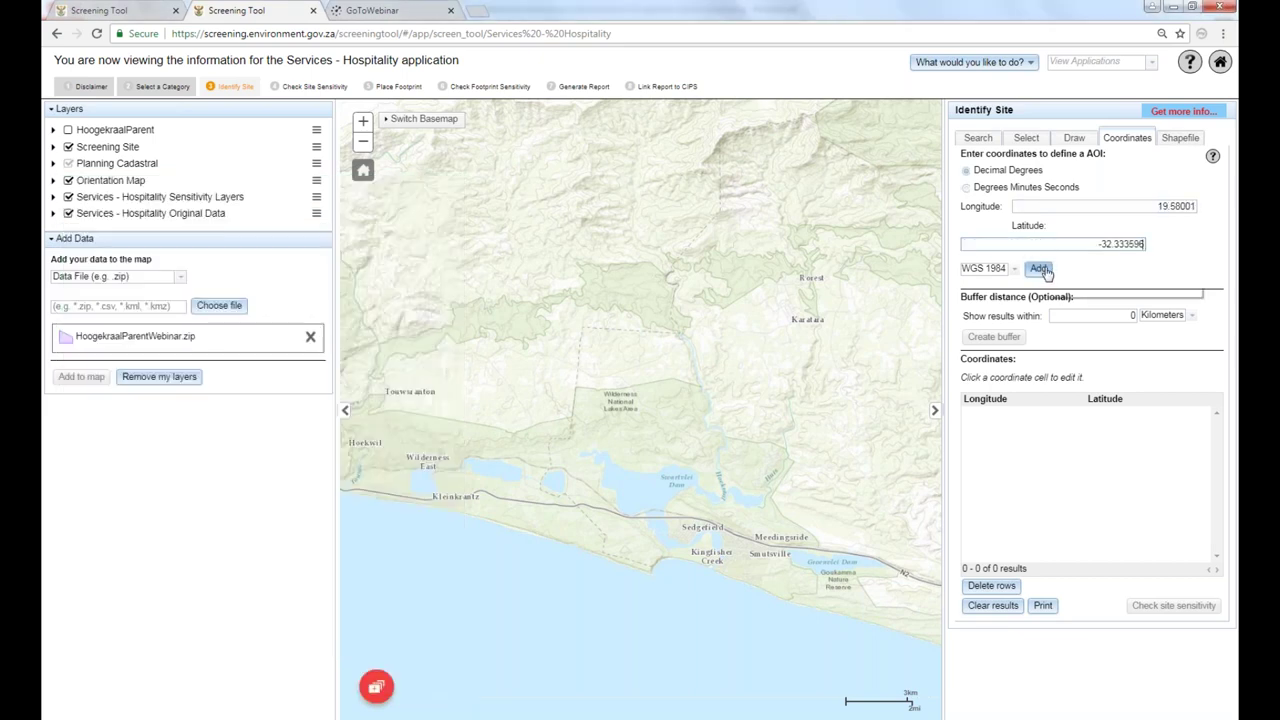
click(1041, 270)
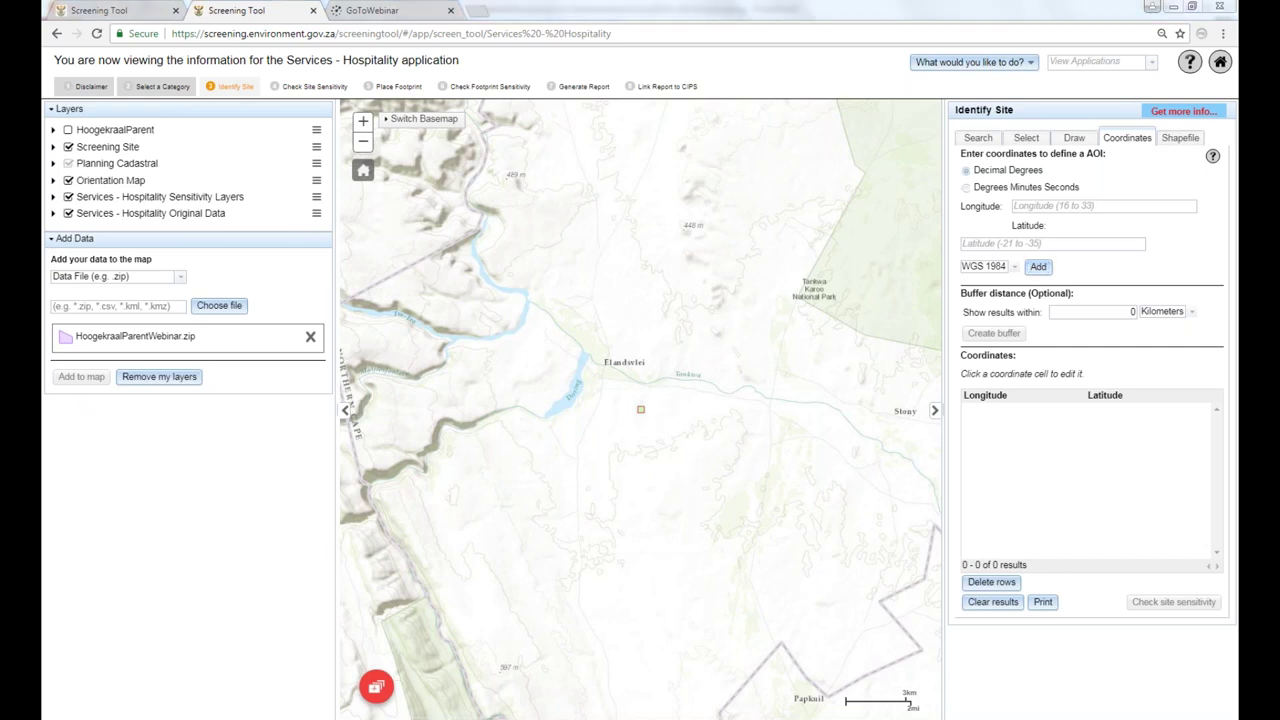
Paste 19.593142 and -32.333813 from cells A3 and B3 as longitude and latitude, then add the point.
key(alt+Tab)
click(113, 366)
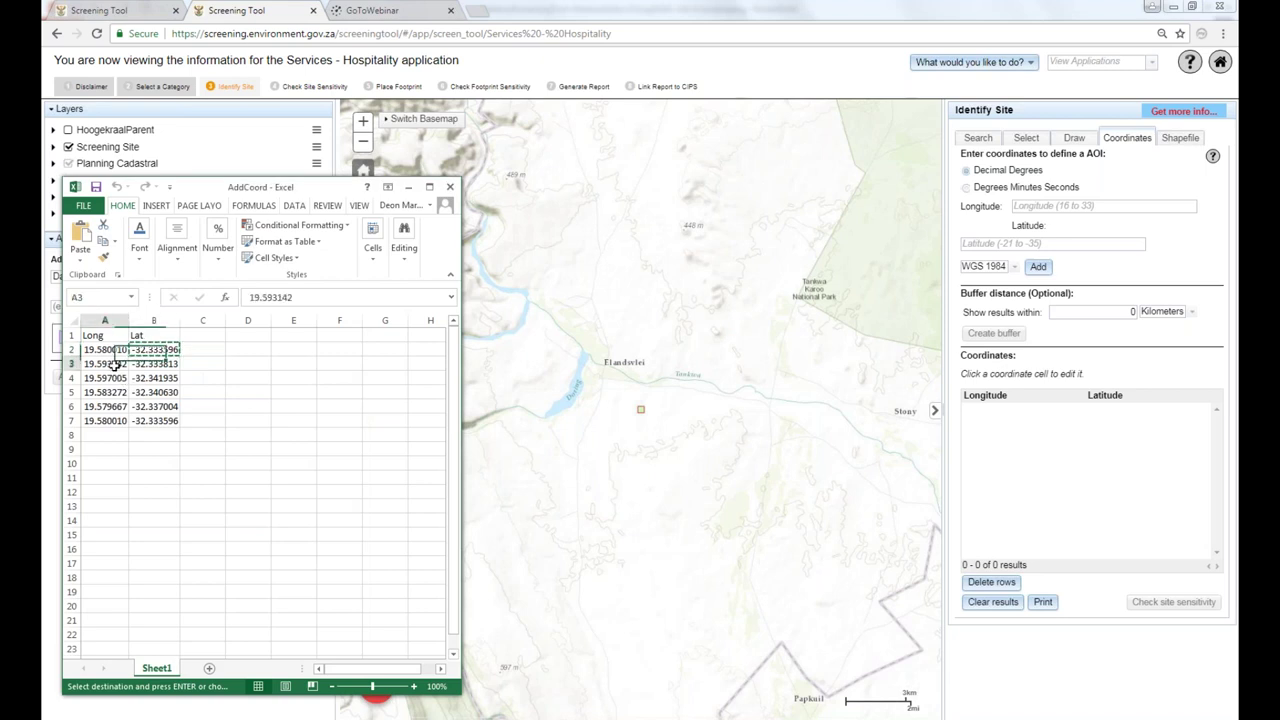
key(ctrl+c)
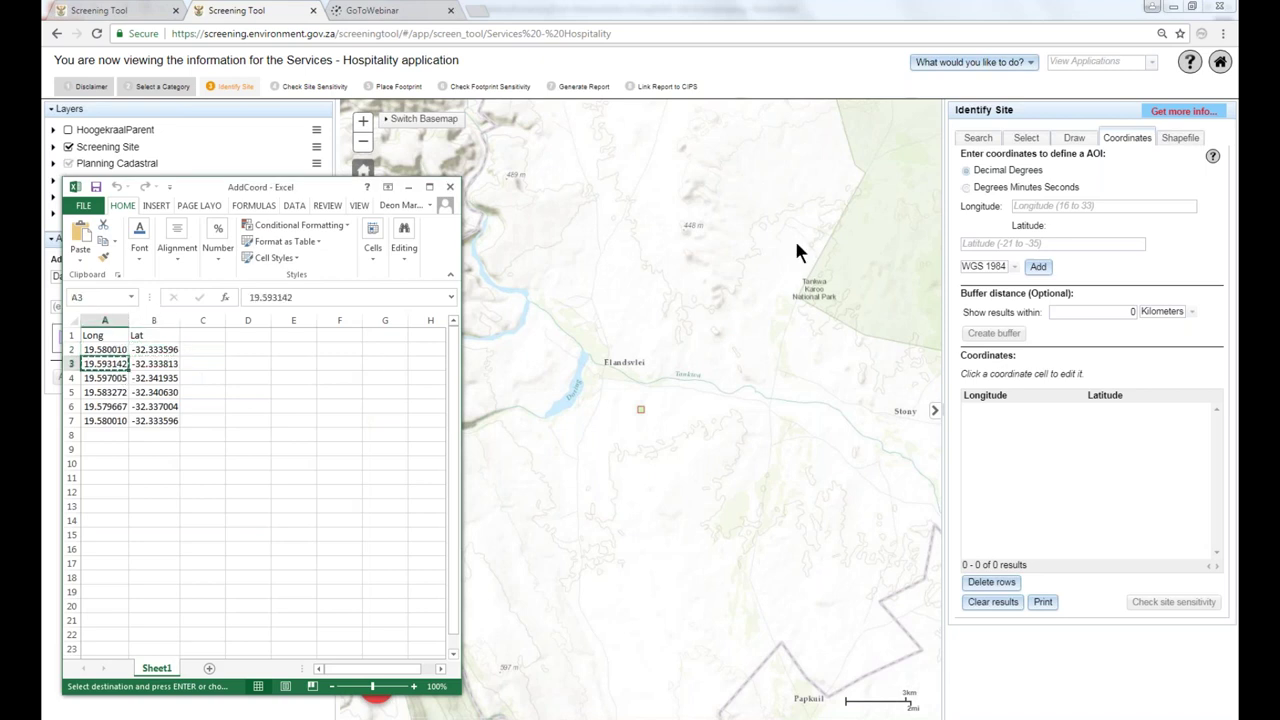
click(1164, 206)
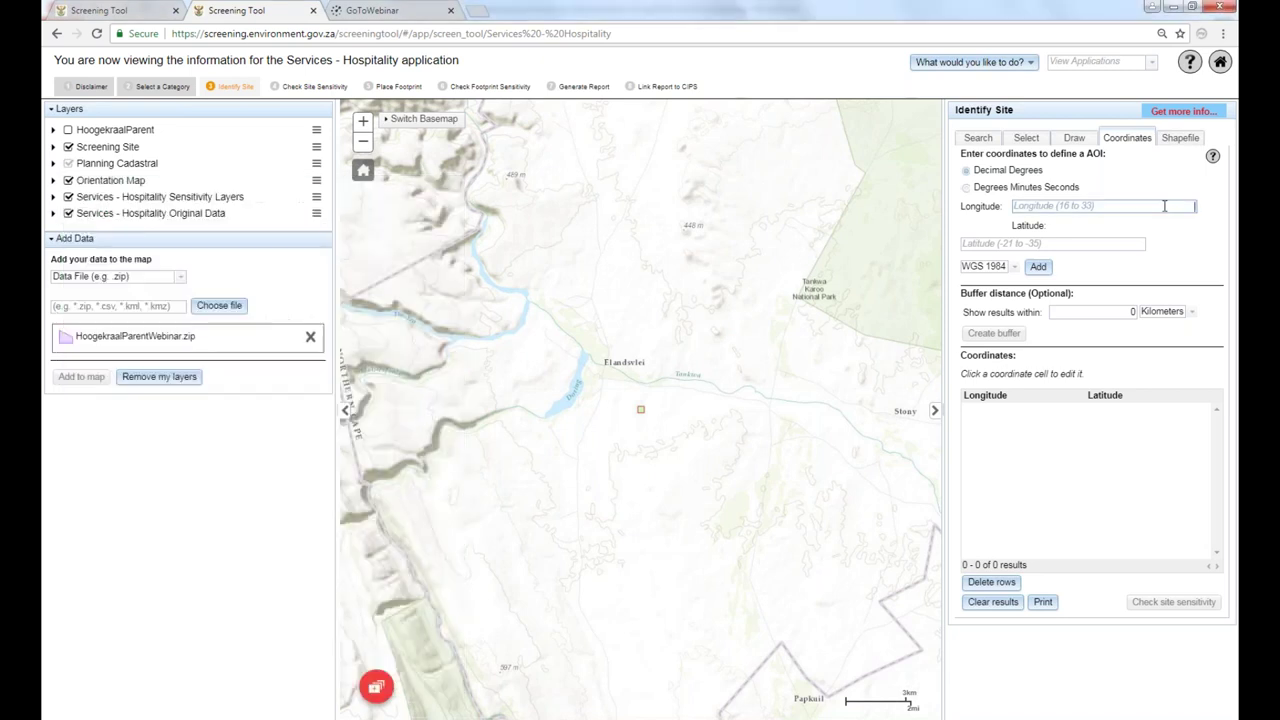
key(ctrl+v)
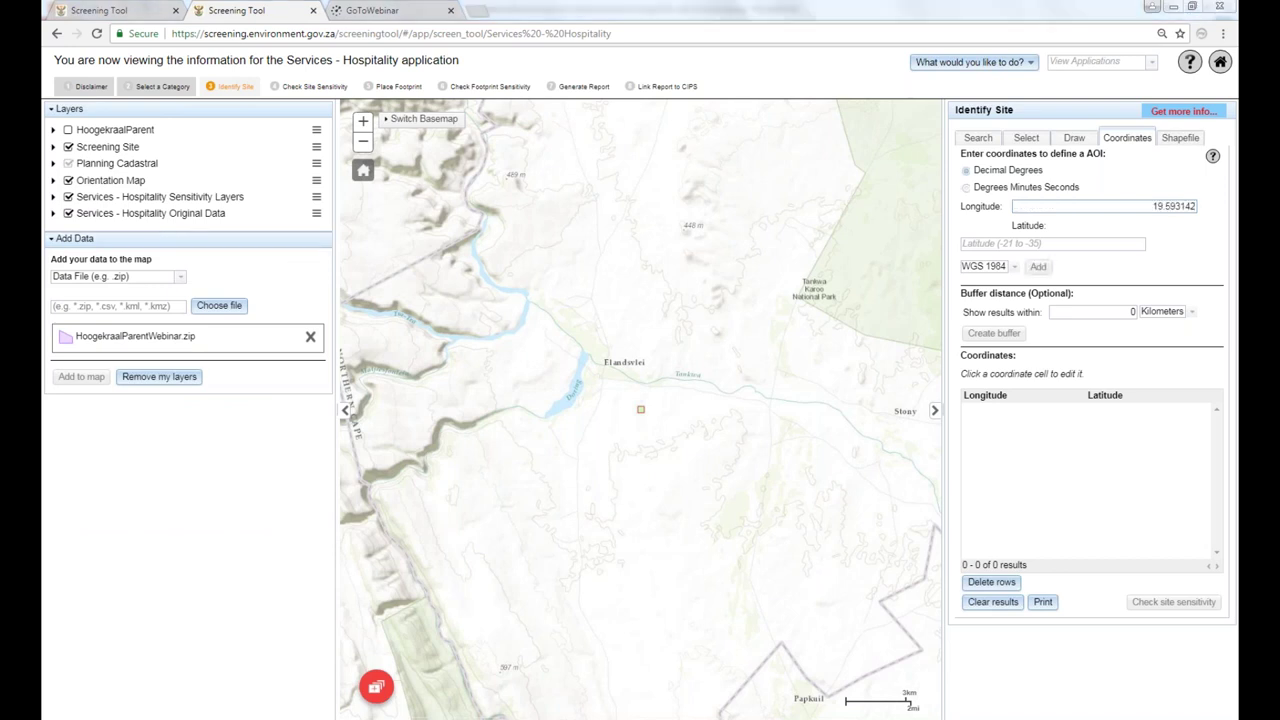
key(alt+Tab)
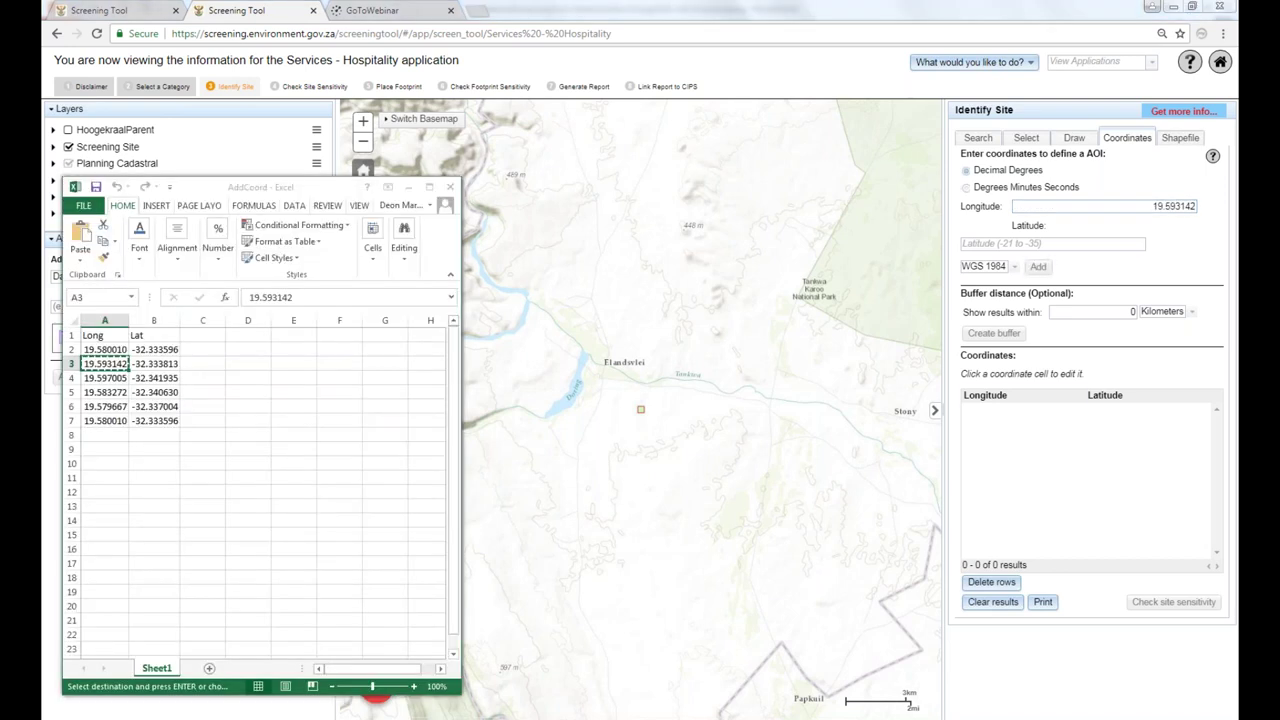
click(171, 364)
key(ctrl+c)
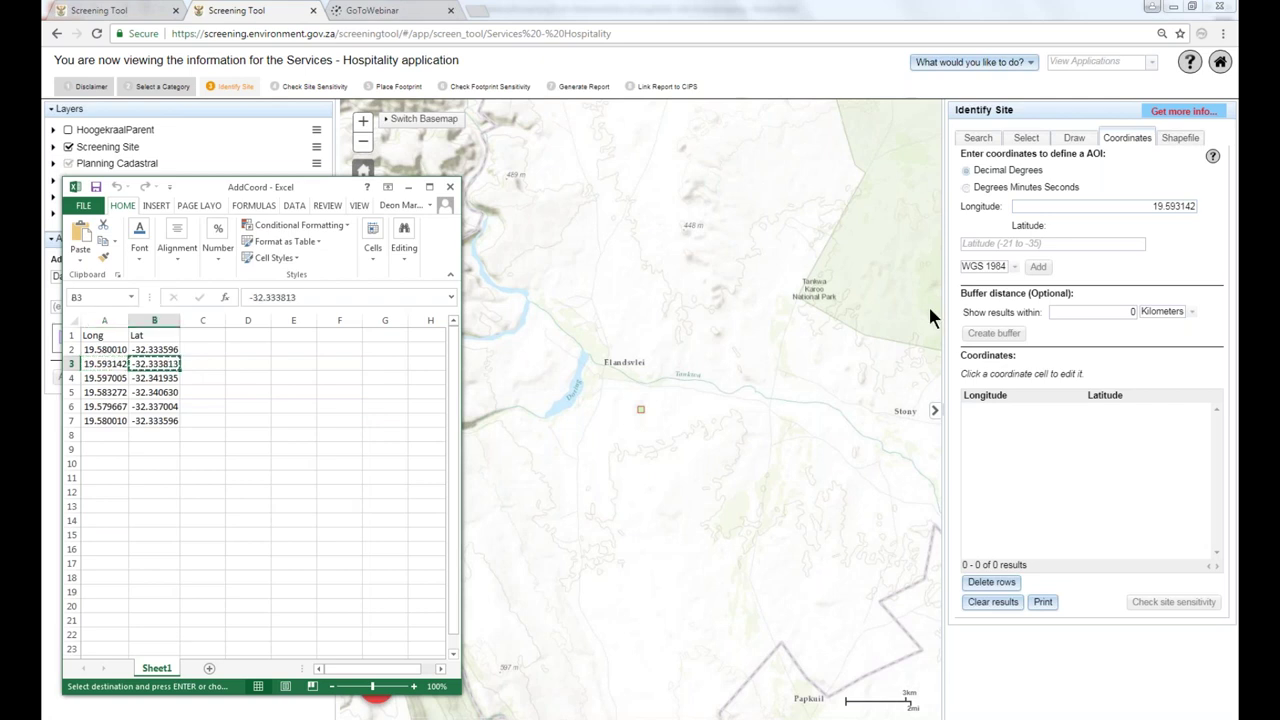
click(1076, 242)
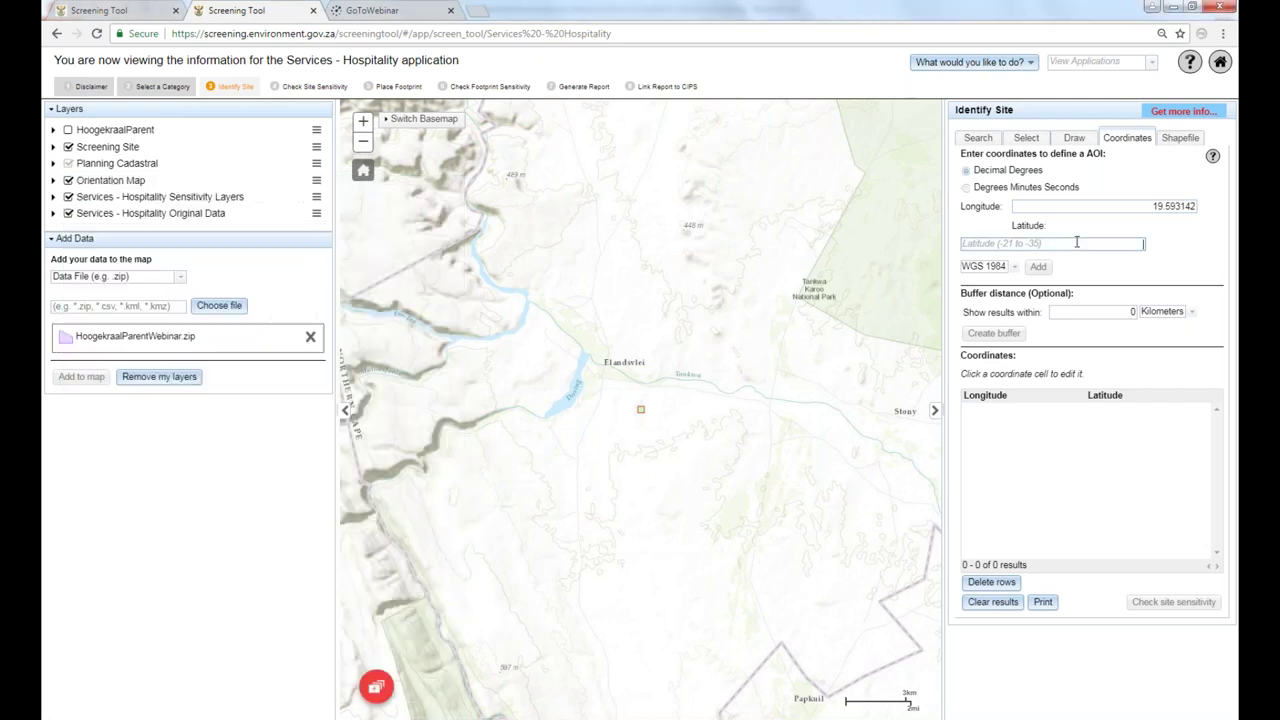
key(ctrl+v)
click(1038, 267)
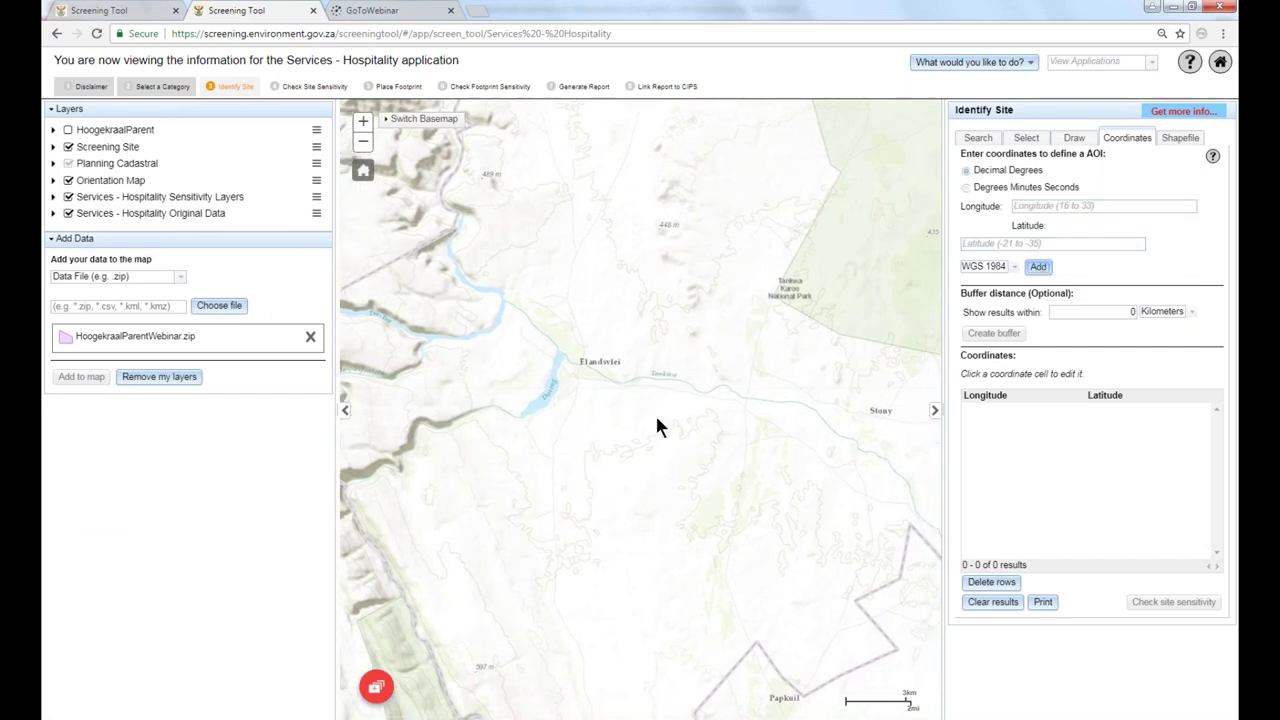
Zoom in on the map and paste longitude 19.597005 from cell A4.
scroll(657, 427, up, 1)
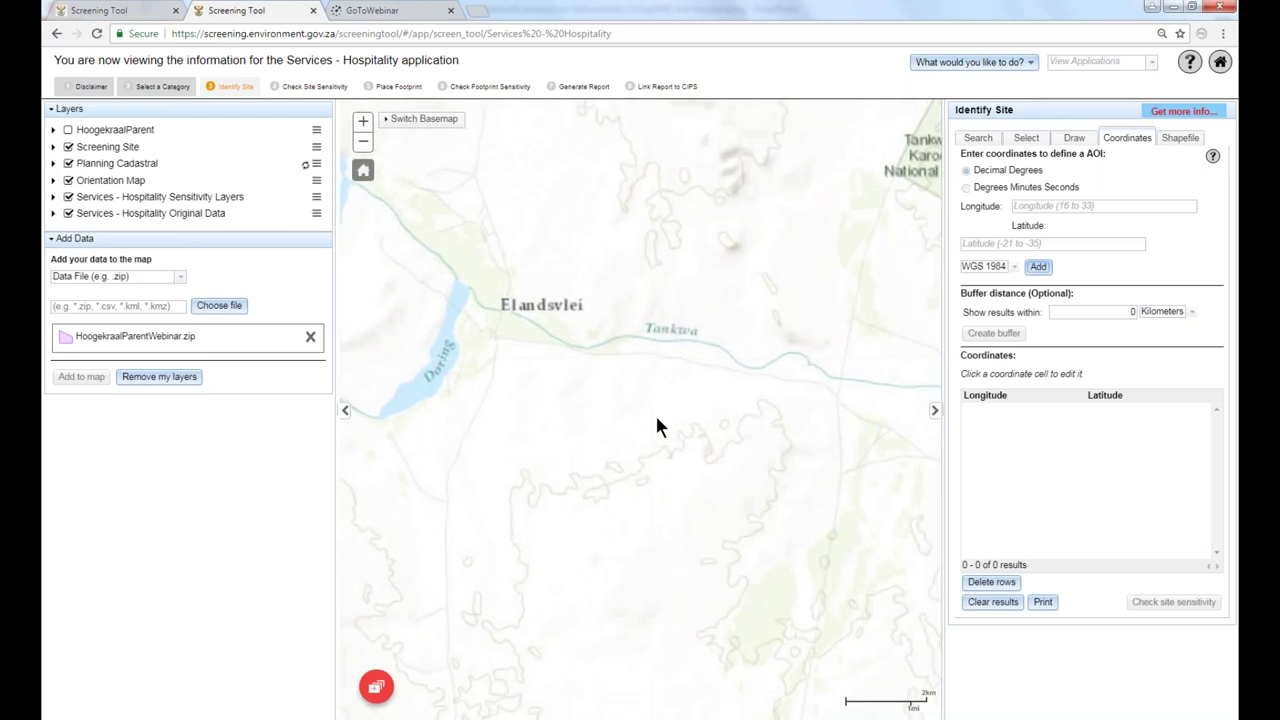
scroll(657, 427, up, 1)
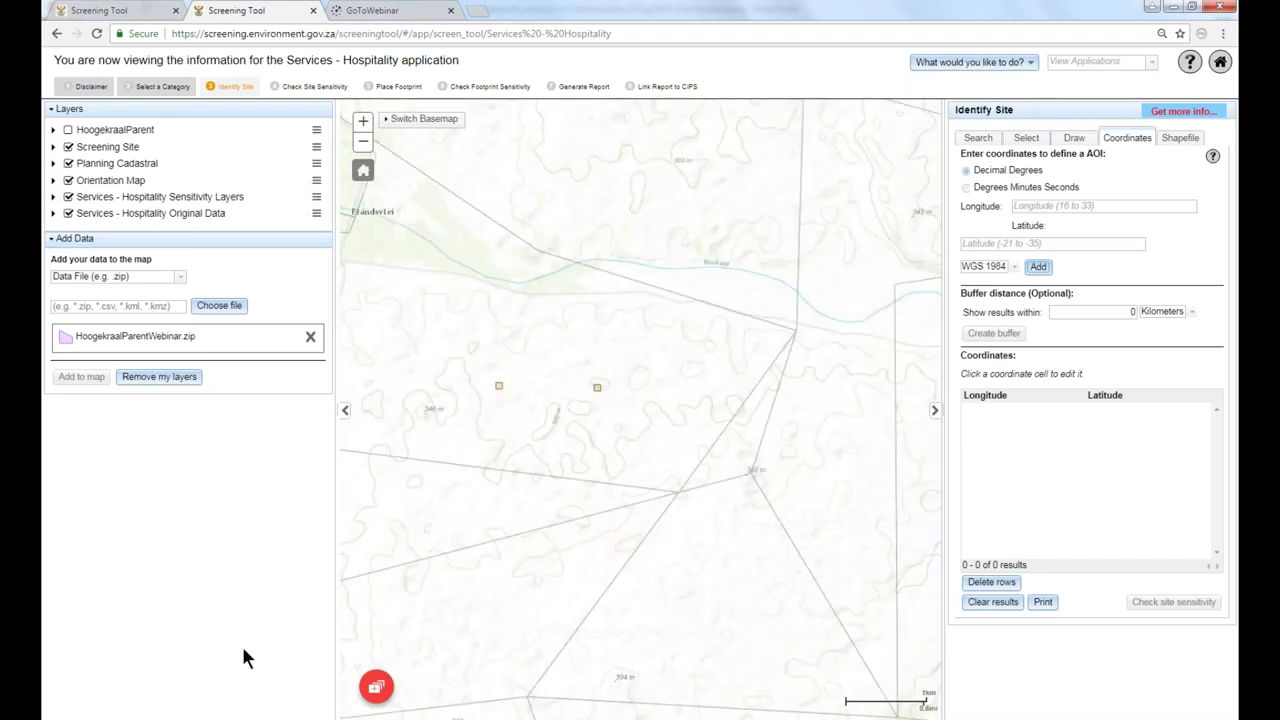
key(alt+Tab)
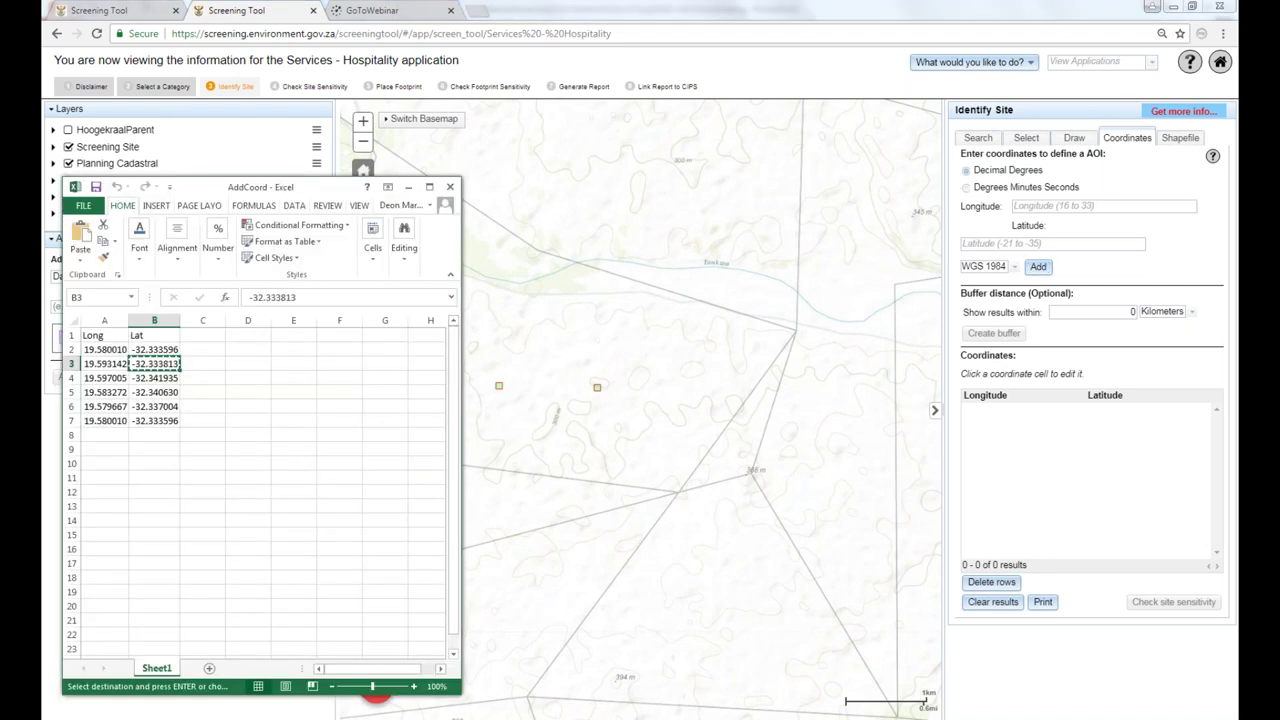
click(115, 379)
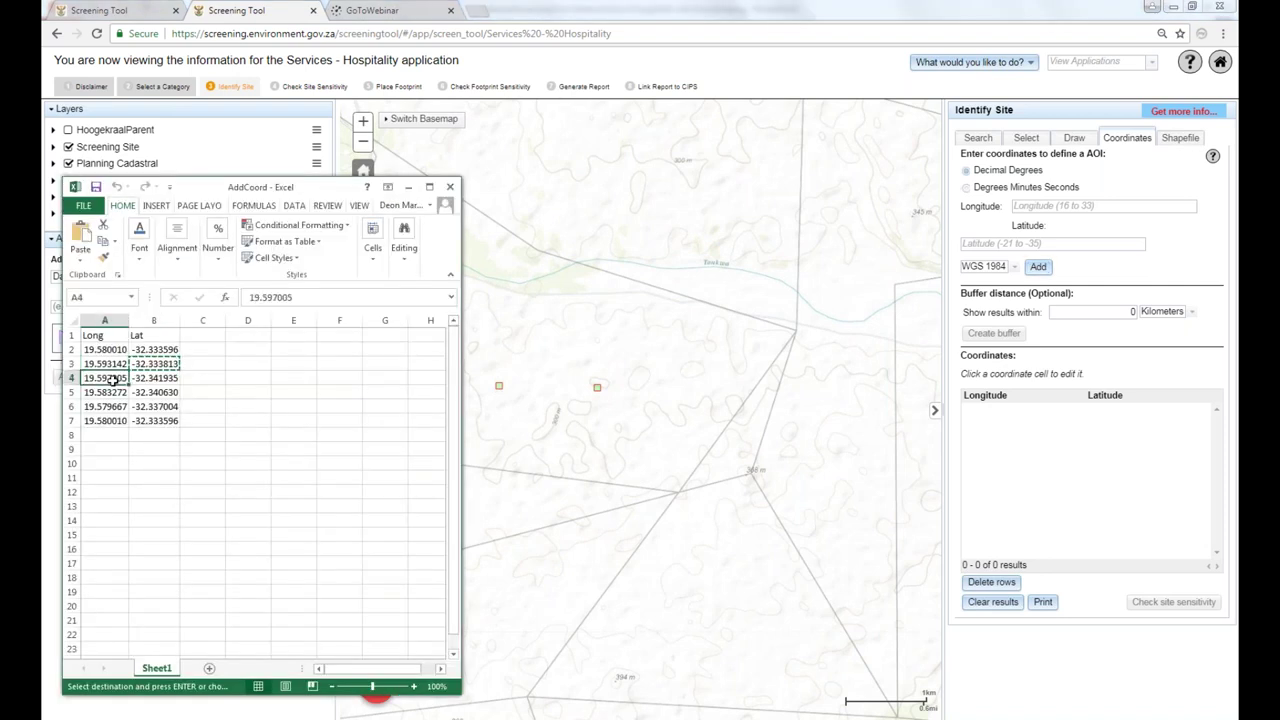
key(ctrl+c)
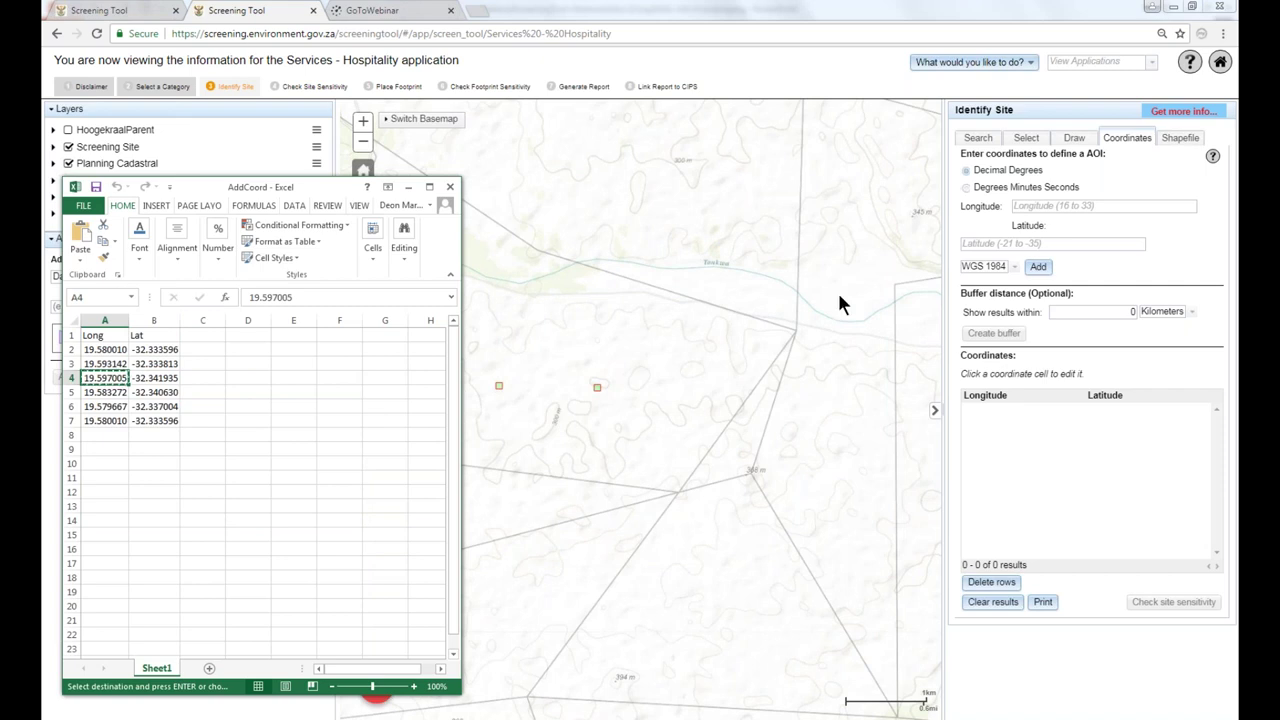
click(1117, 207)
key(ctrl+v)
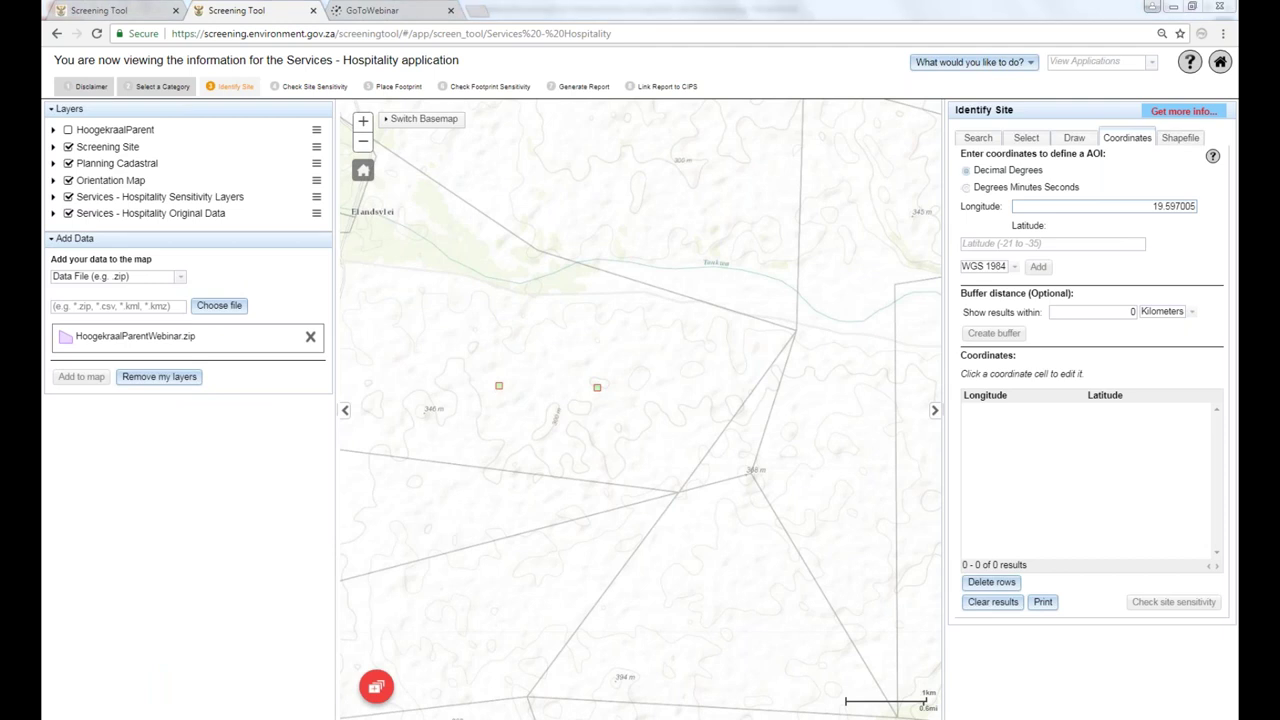
Paste latitude -32.341935 from cell B4 and add the third point, forming a triangle.
key(alt+Tab)
click(152, 378)
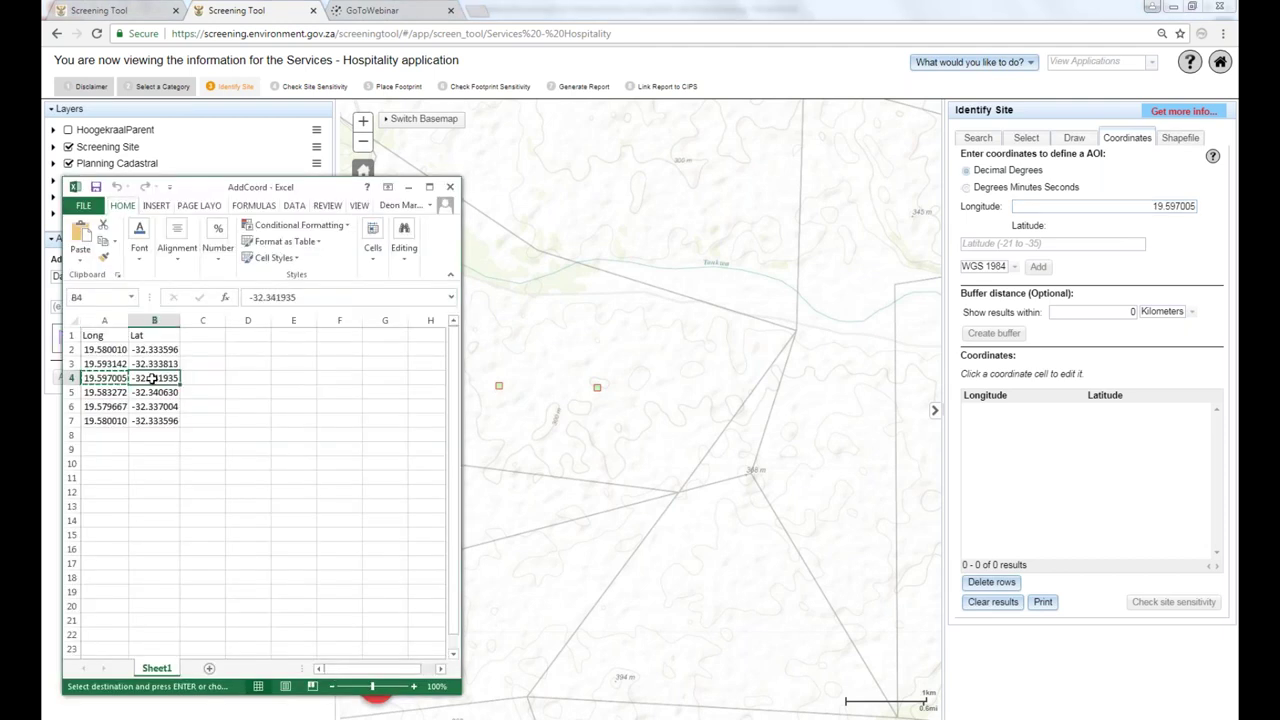
key(ctrl+c)
click(1096, 243)
click(1097, 243)
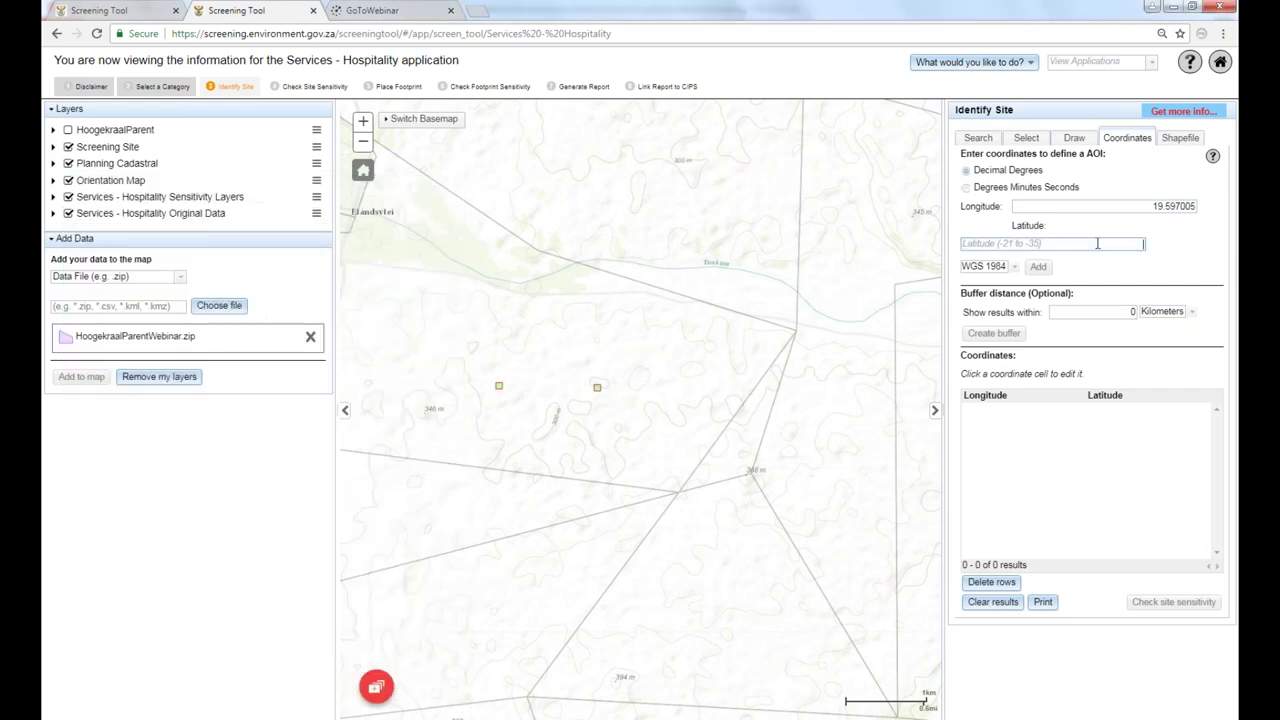
key(ctrl+v)
click(1040, 268)
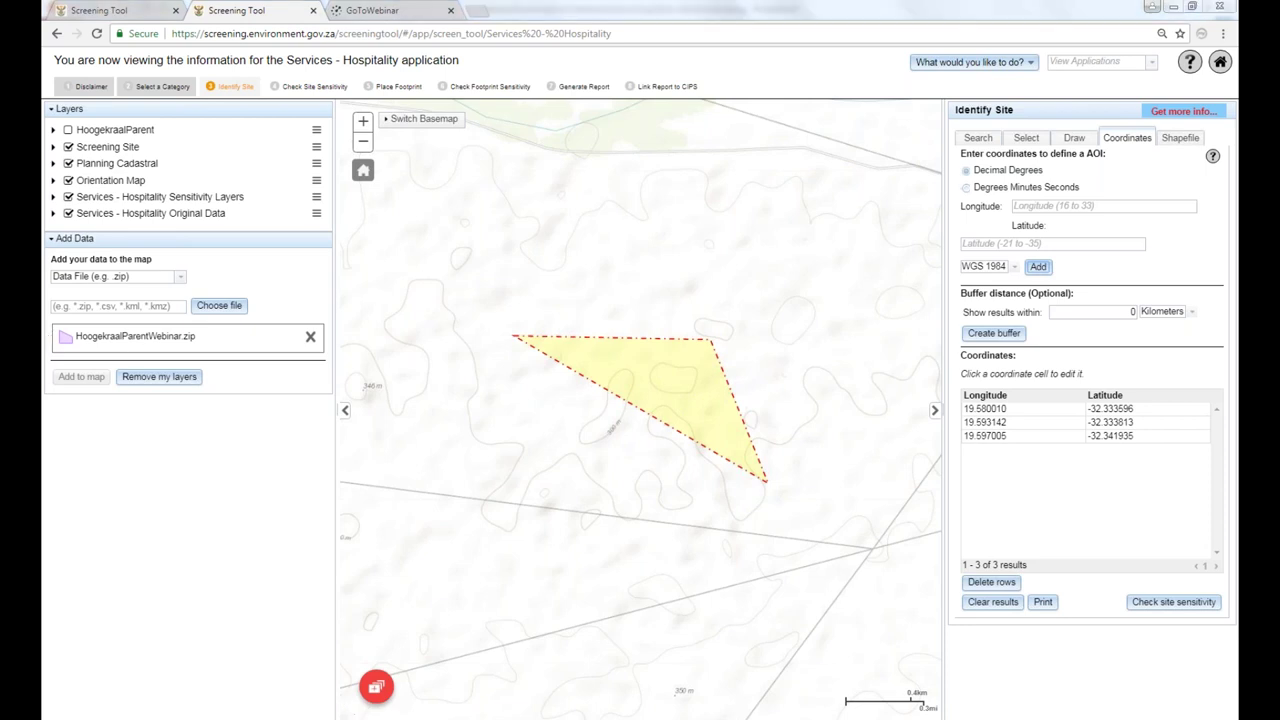
Paste 19.583272 and -32.340630 from cells A5 and B5 as longitude and latitude, then add the point.
key(alt+Tab)
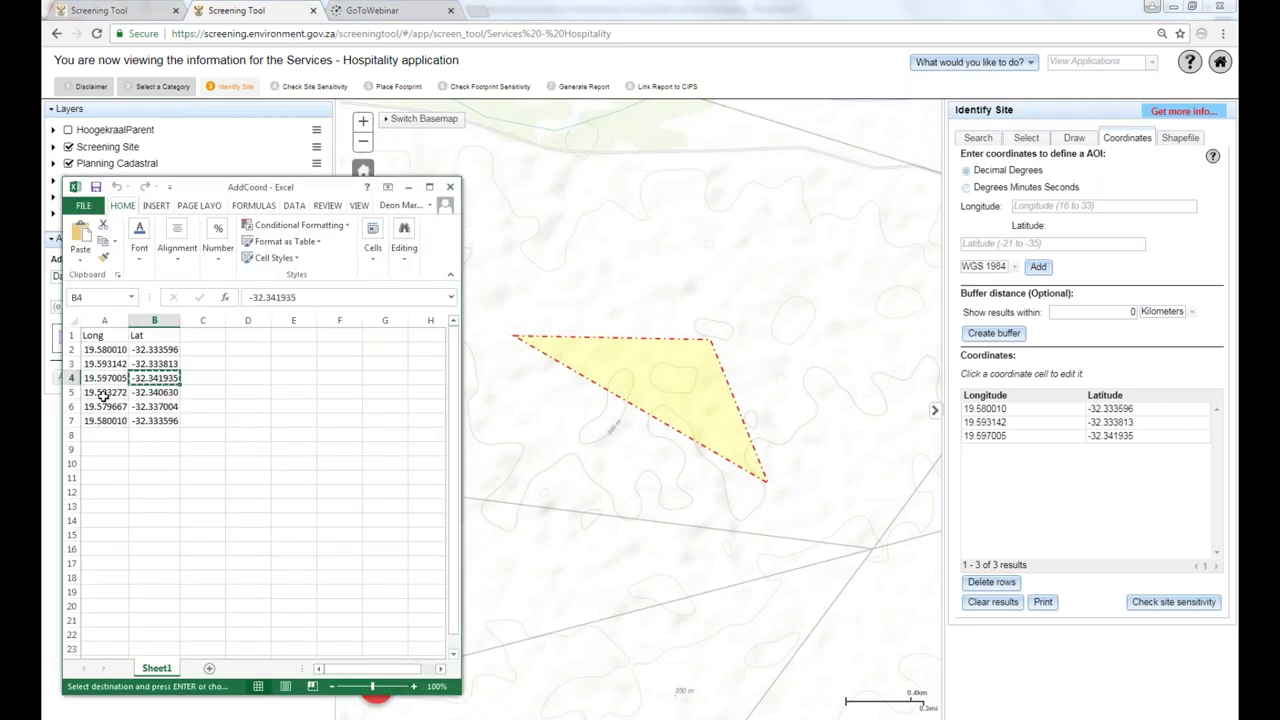
click(103, 394)
key(ctrl+c)
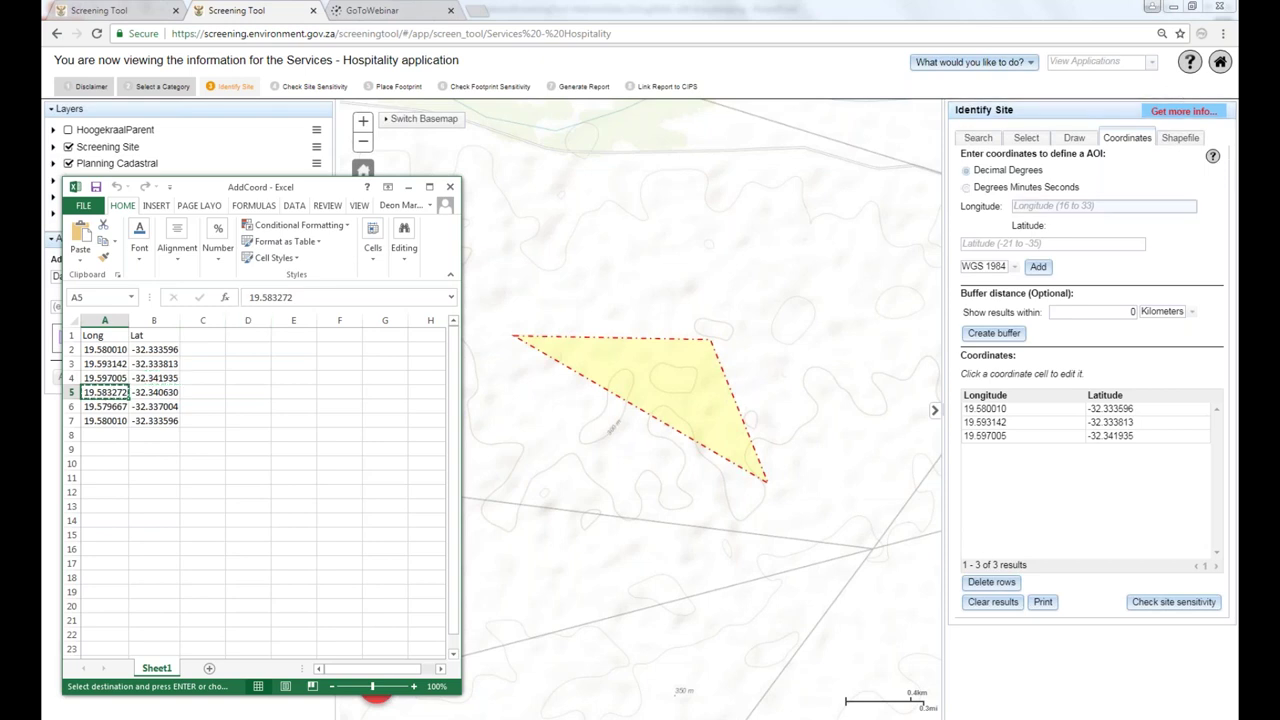
click(1147, 206)
key(ctrl+v)
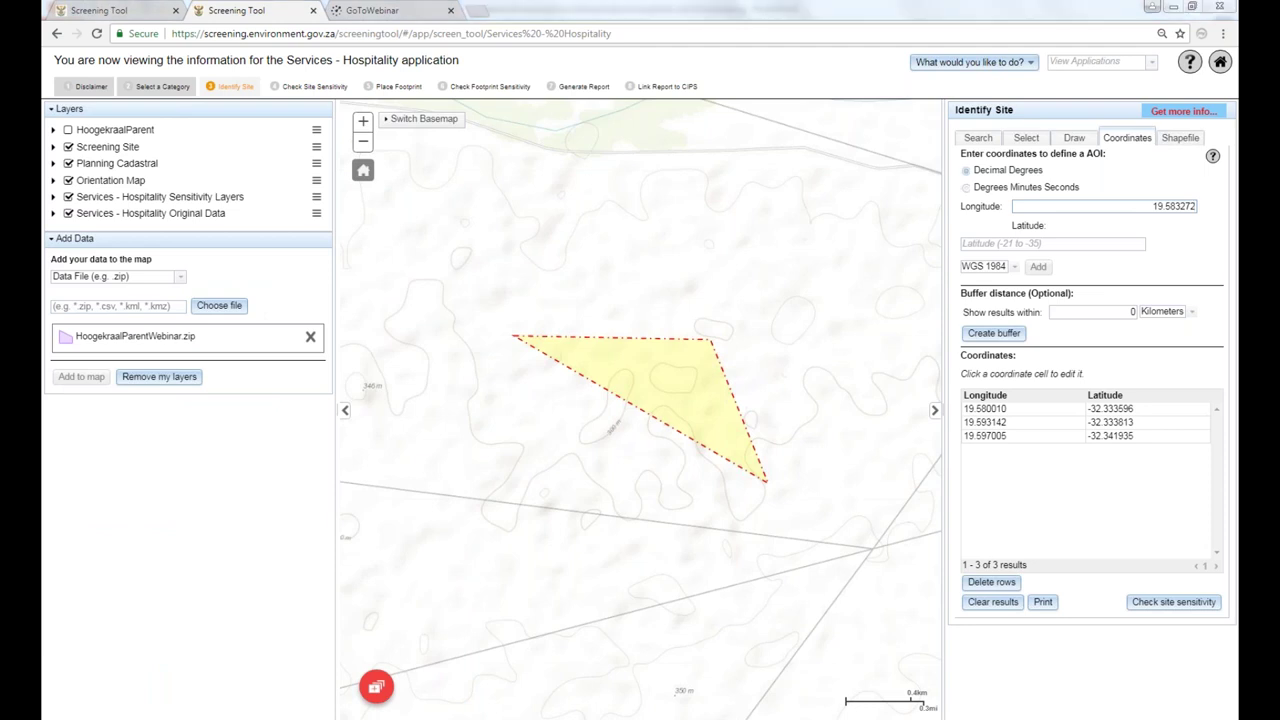
key(alt+Tab)
key(Right)
key(ctrl+c)
click(1098, 243)
key(ctrl+v)
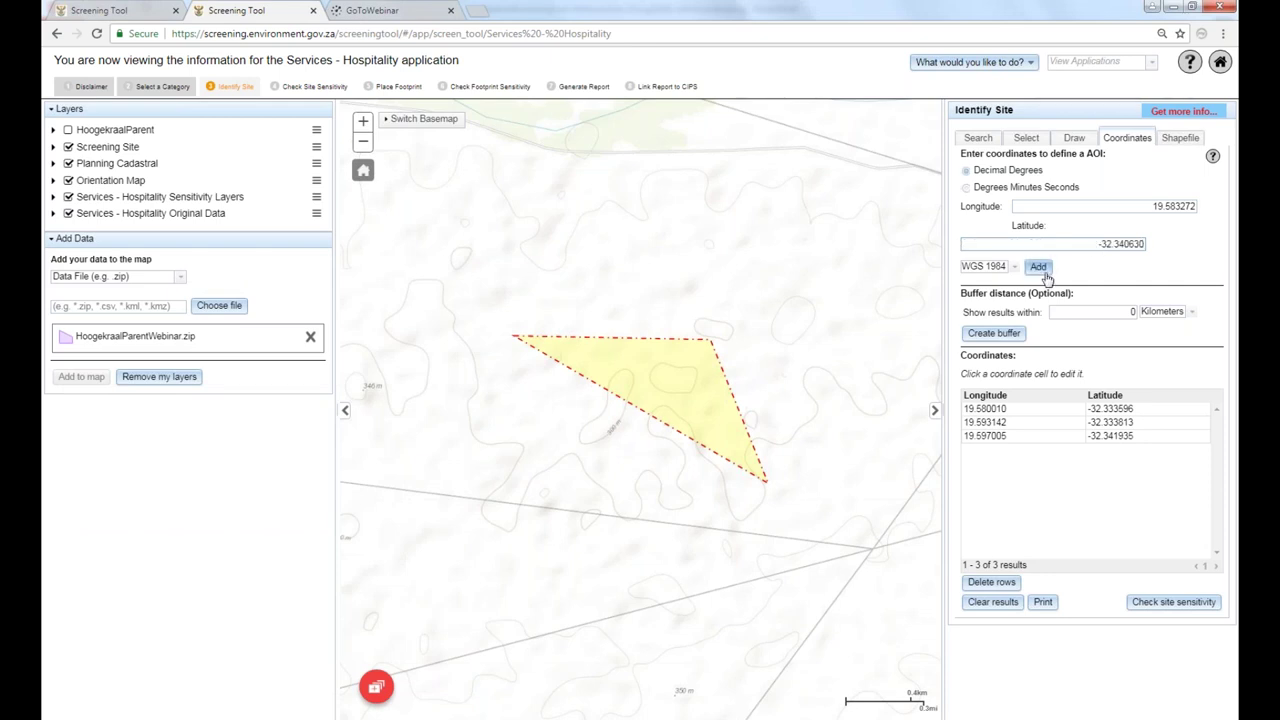
click(1039, 268)
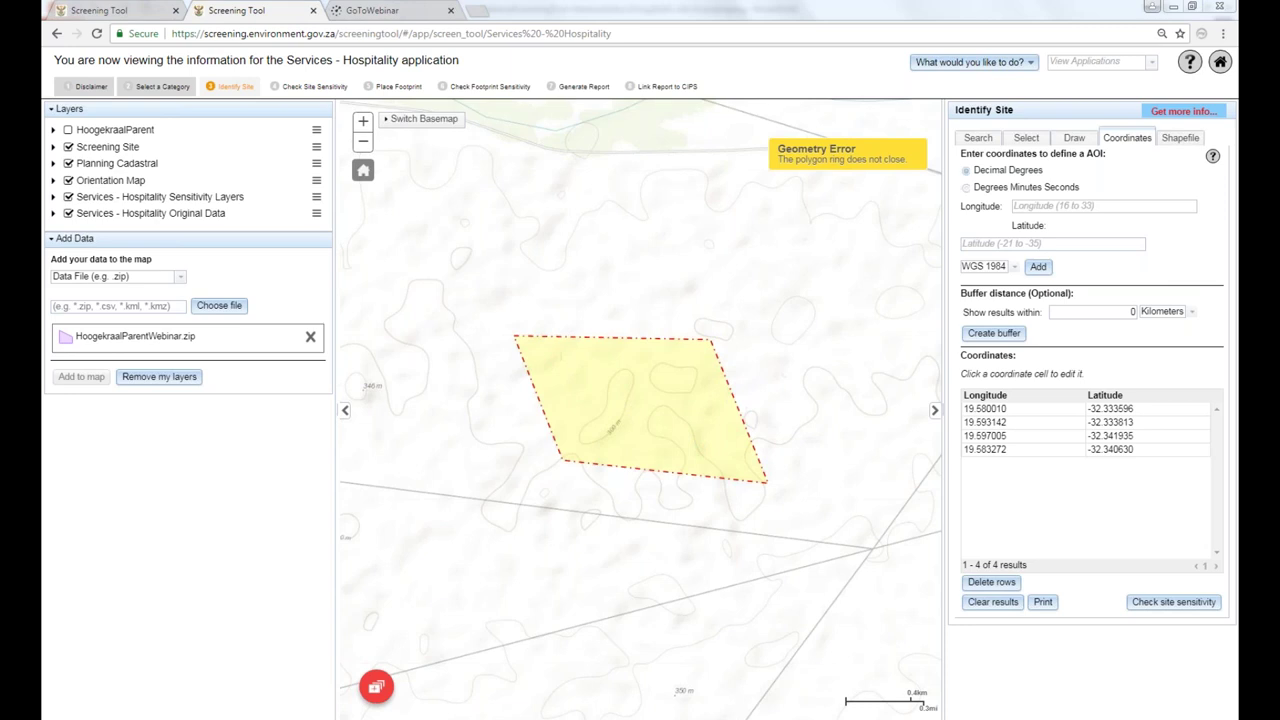
Add the fifth point 19.579667, -32.337004 copied from row 6 of the sheet.
key(alt+Tab)
key(ctrl+c)
click(98, 408)
drag(98, 408, 160, 407)
key(ctrl+c)
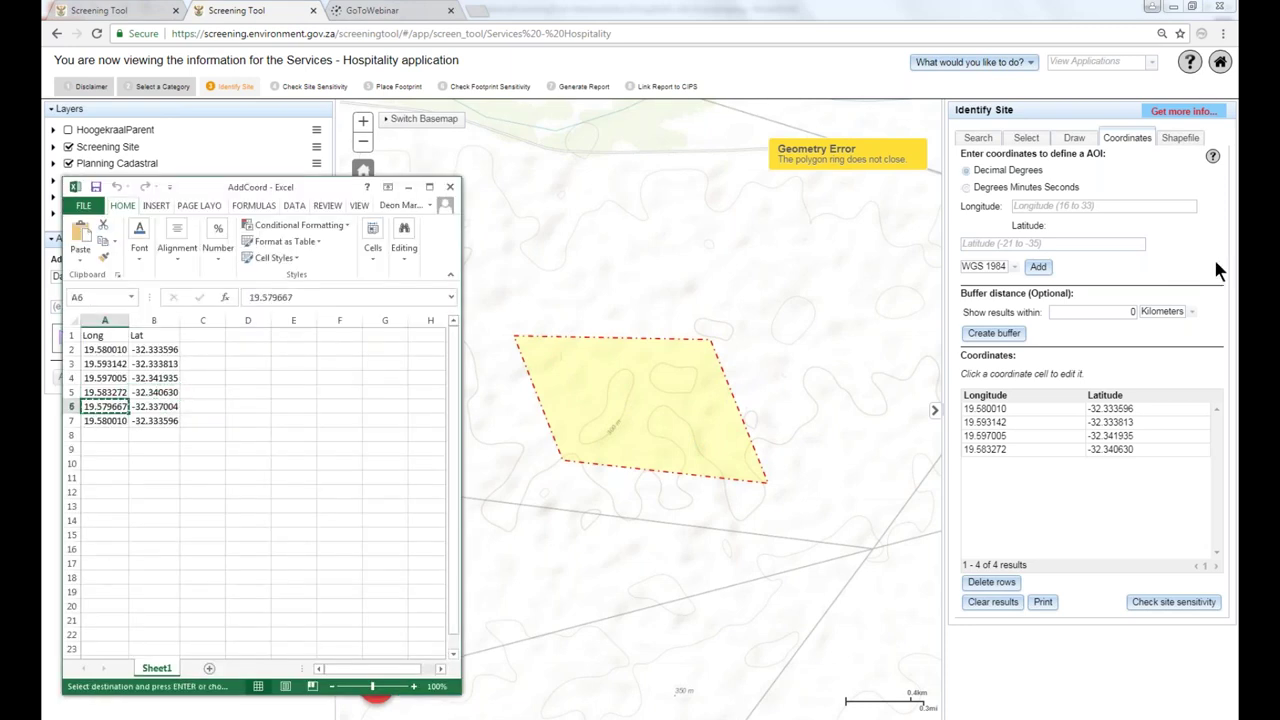
click(1100, 207)
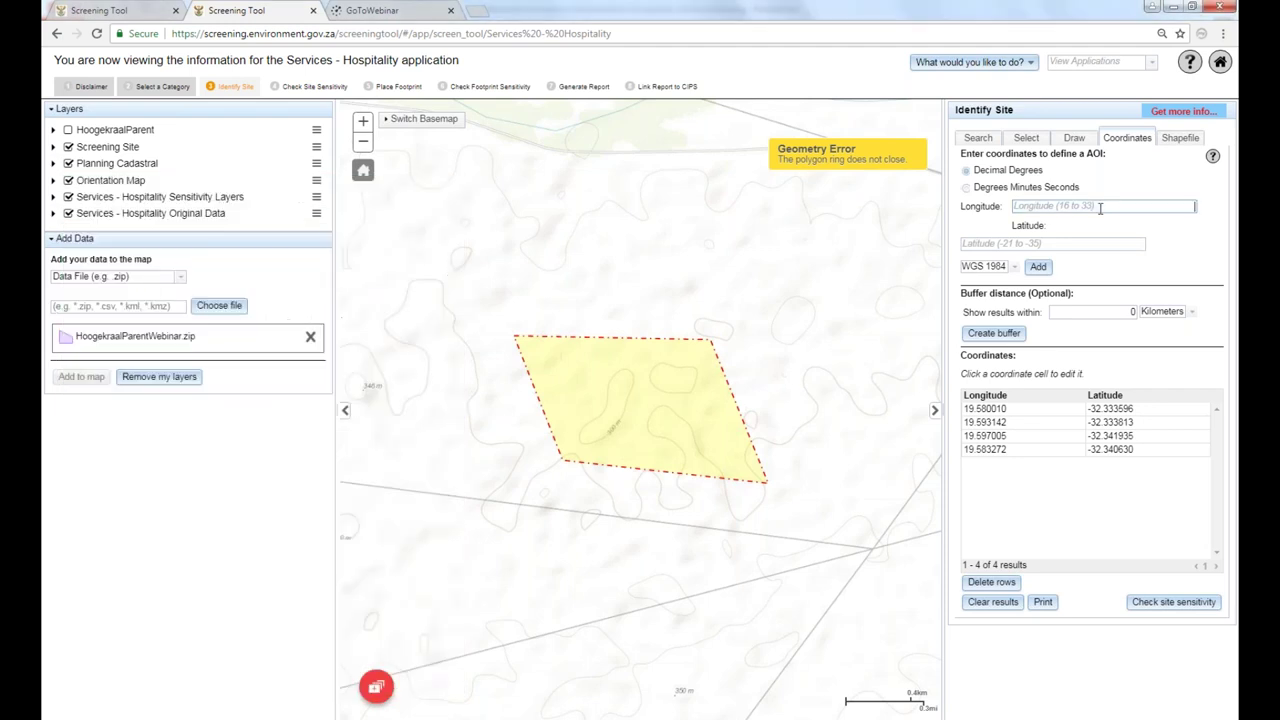
key(ctrl+v)
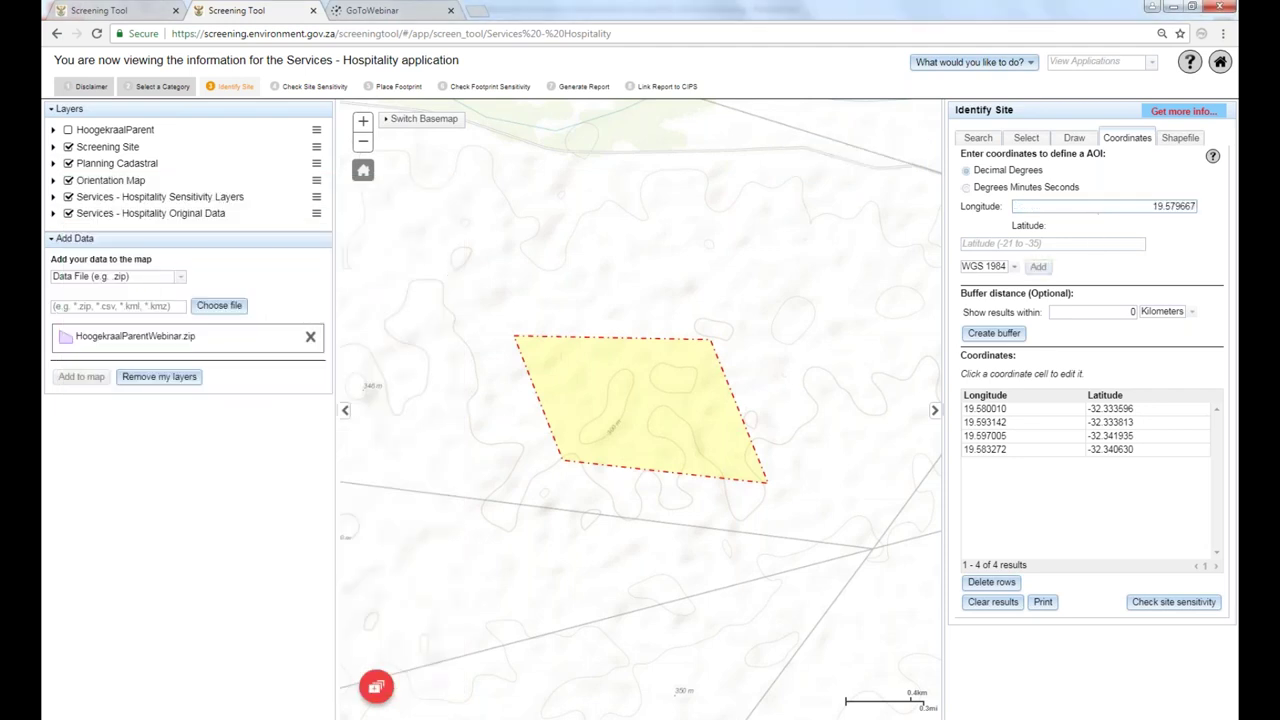
click(320, 716)
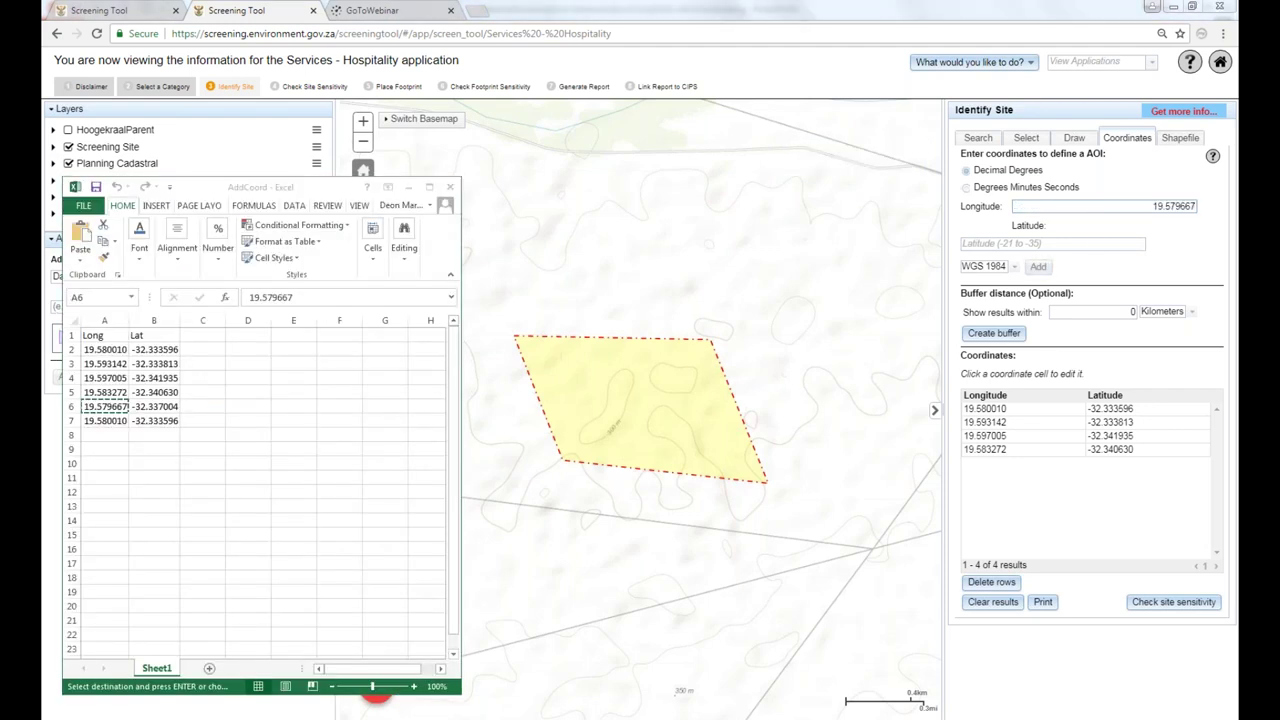
click(163, 406)
key(ctrl+c)
click(1119, 244)
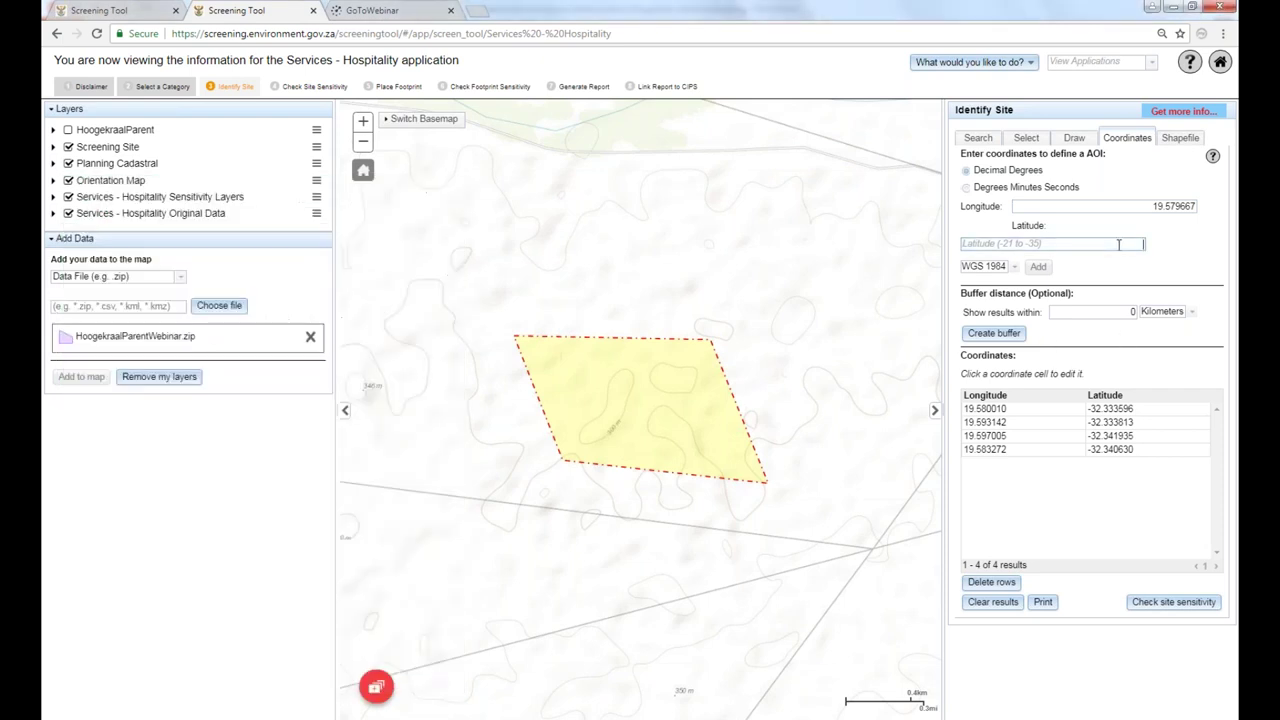
key(ctrl+v)
click(1038, 267)
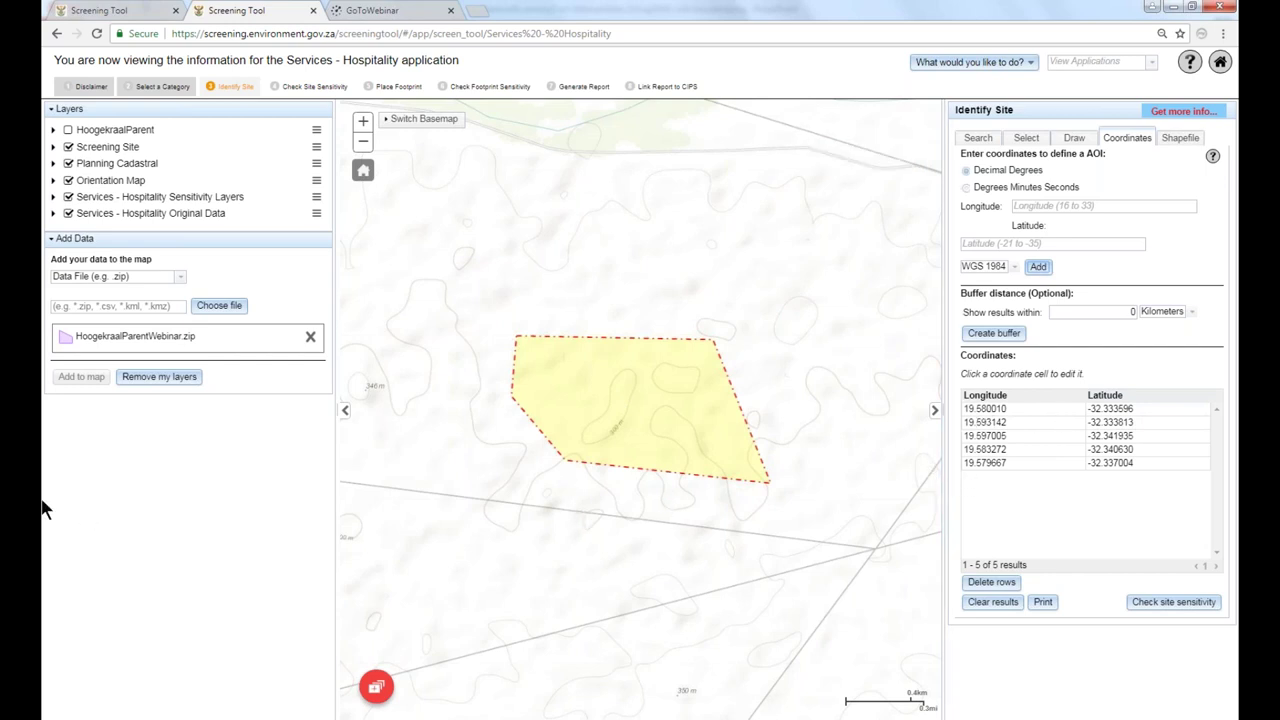
Add the closing point 19.580010, -32.333596 from row 7 to close the polygon.
click(320, 718)
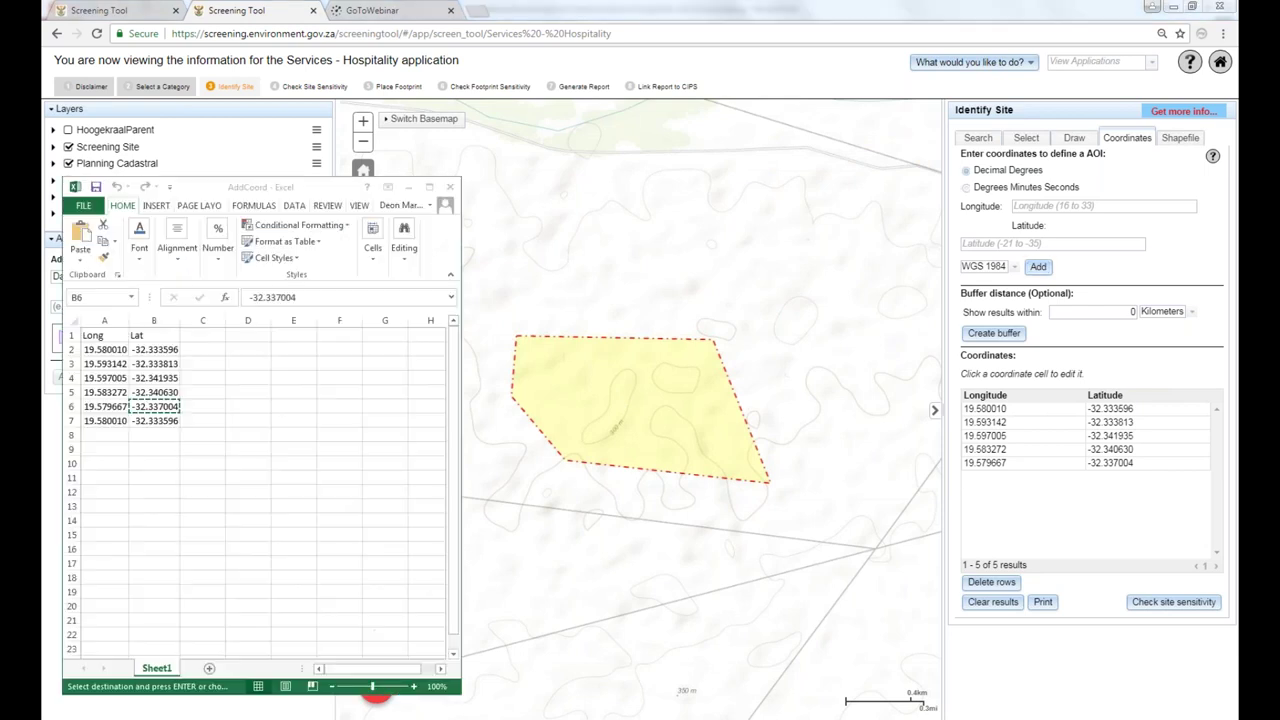
click(105, 421)
drag(105, 421, 154, 421)
key(ctrl+c)
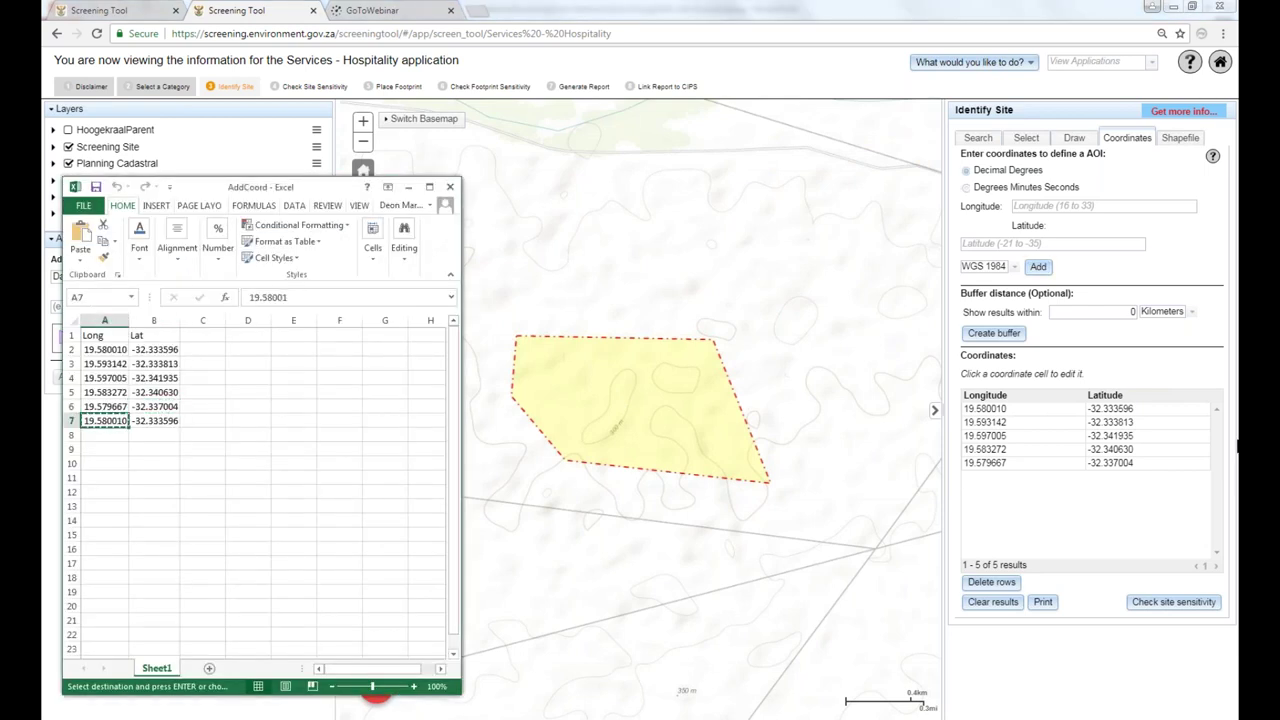
click(1180, 209)
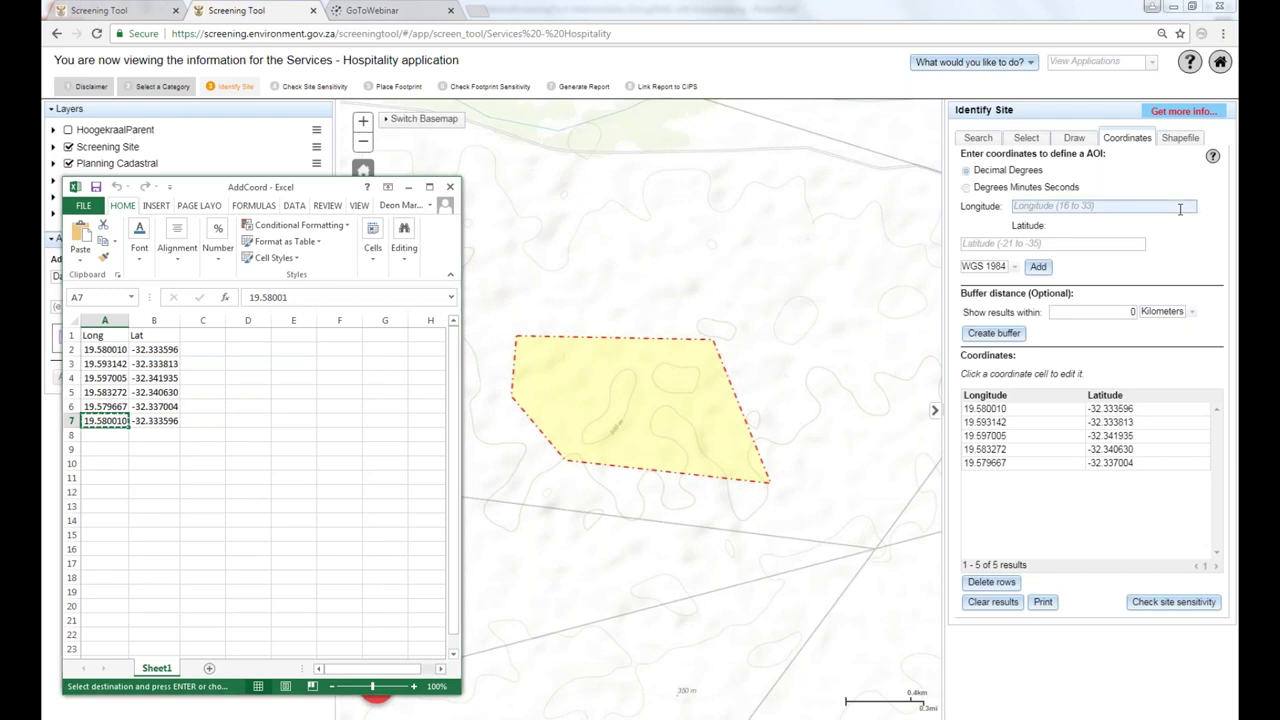
key(ctrl+v)
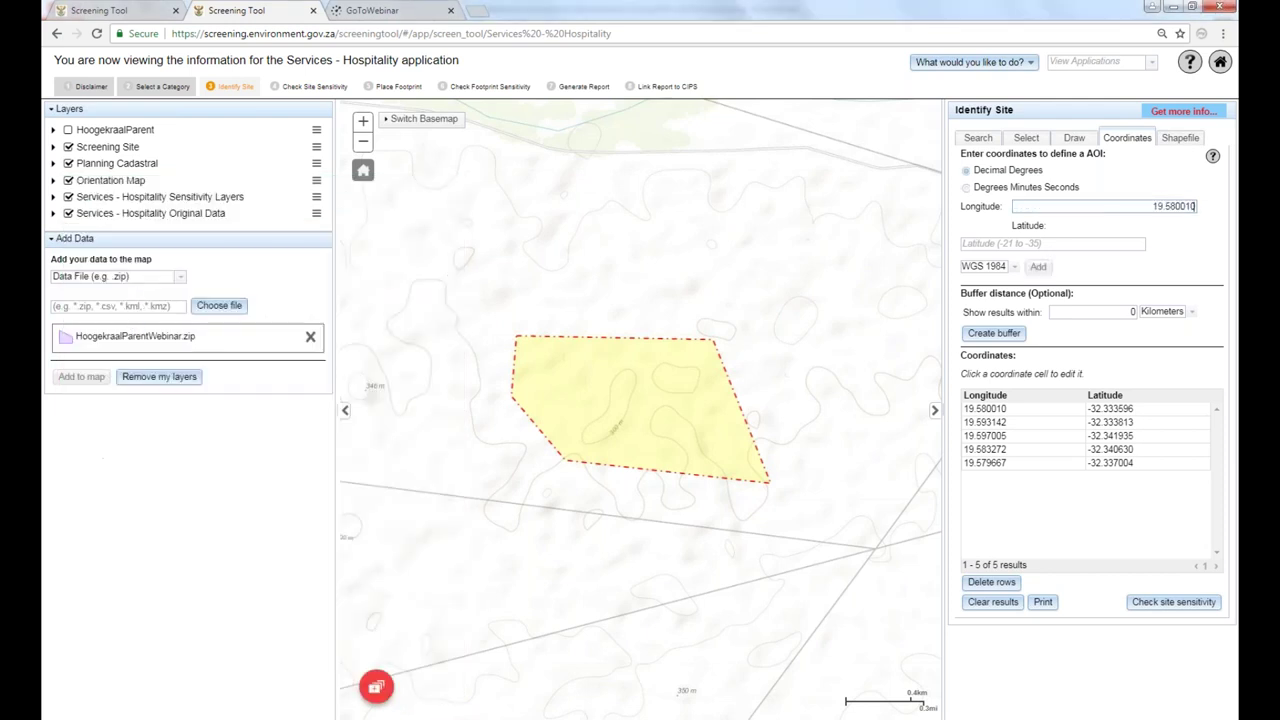
key(alt+Tab)
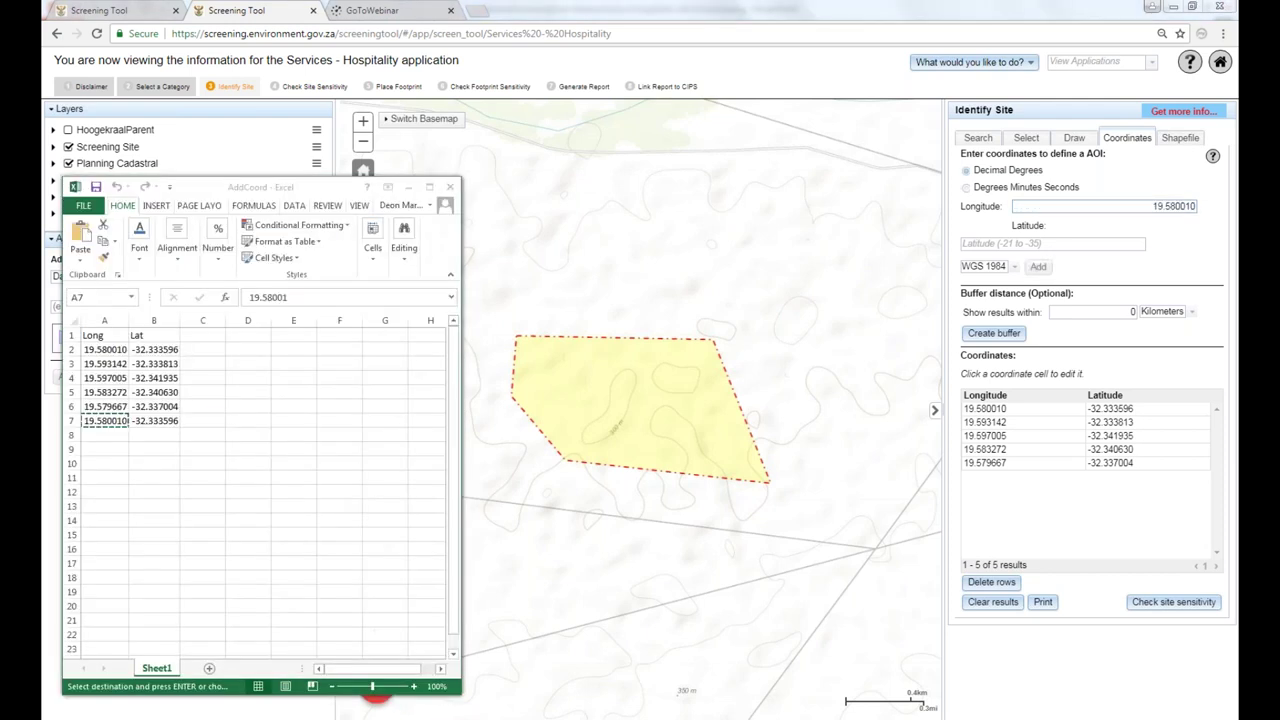
click(163, 423)
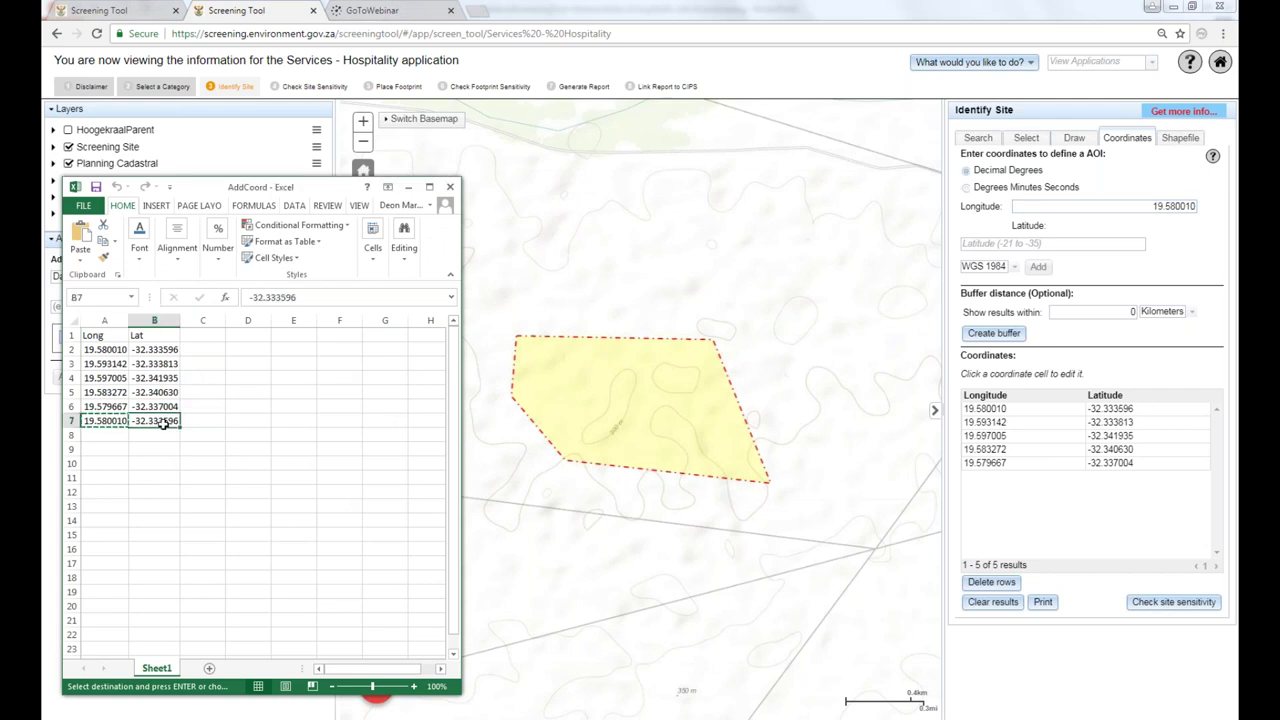
key(ctrl+c)
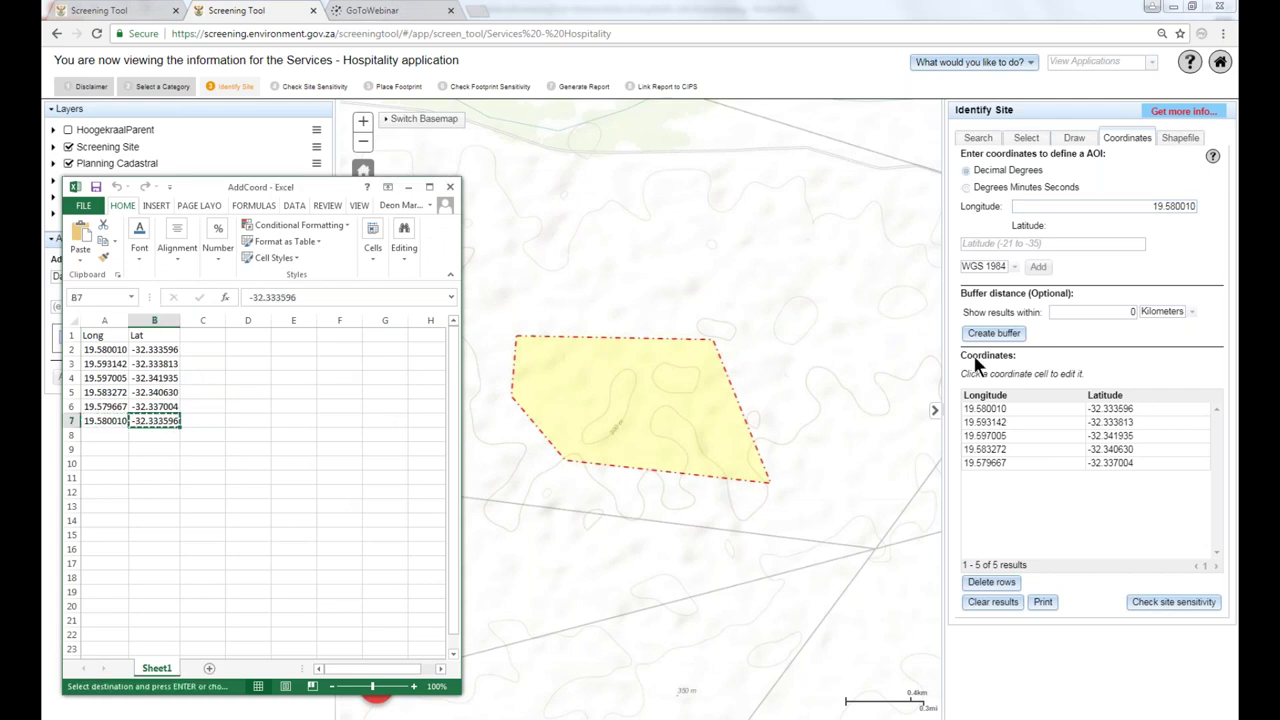
click(1089, 245)
key(ctrl+v)
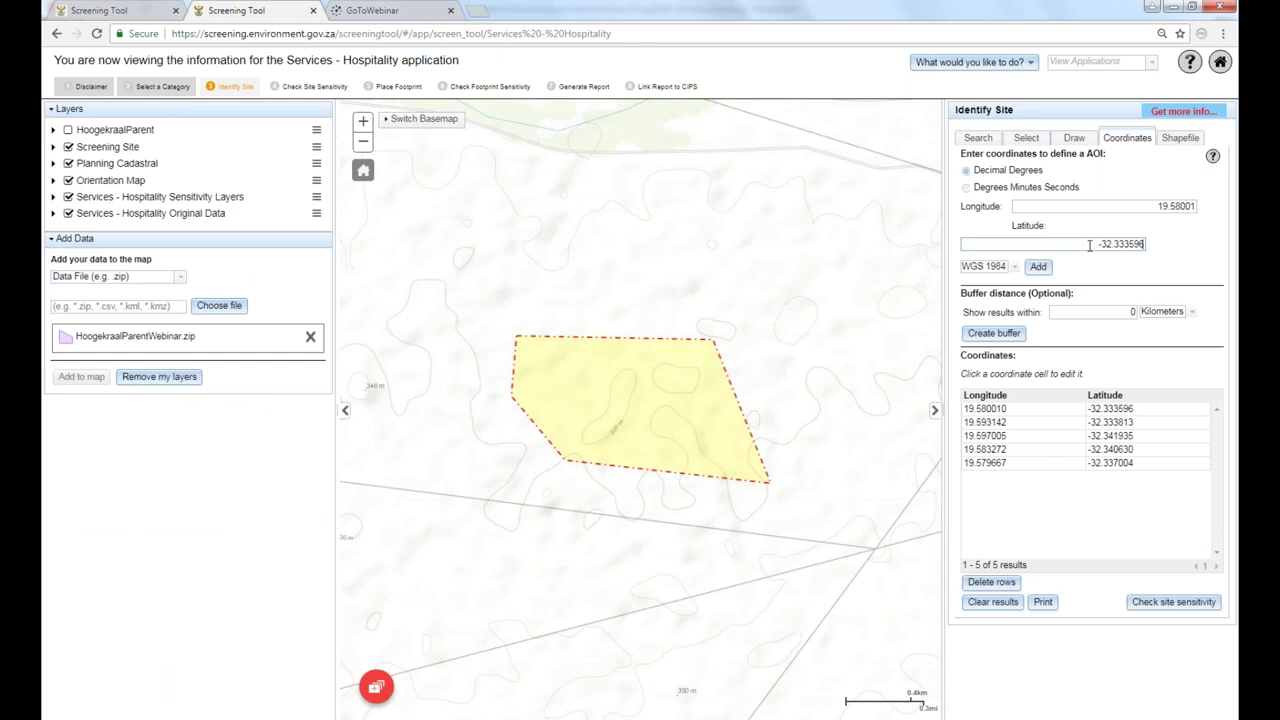
click(1039, 268)
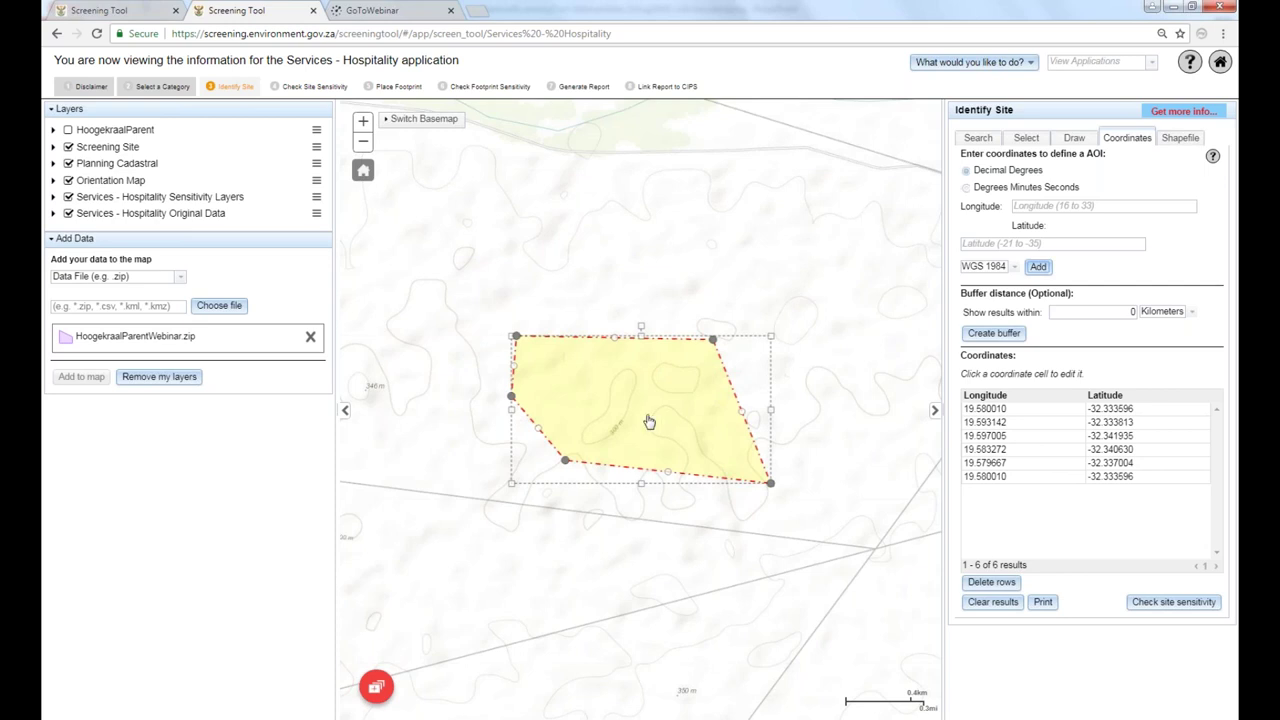
Use Edit Geometry on the site area to drag vertices inward, pulling the top-right corner down.
click(375, 690)
click(538, 475)
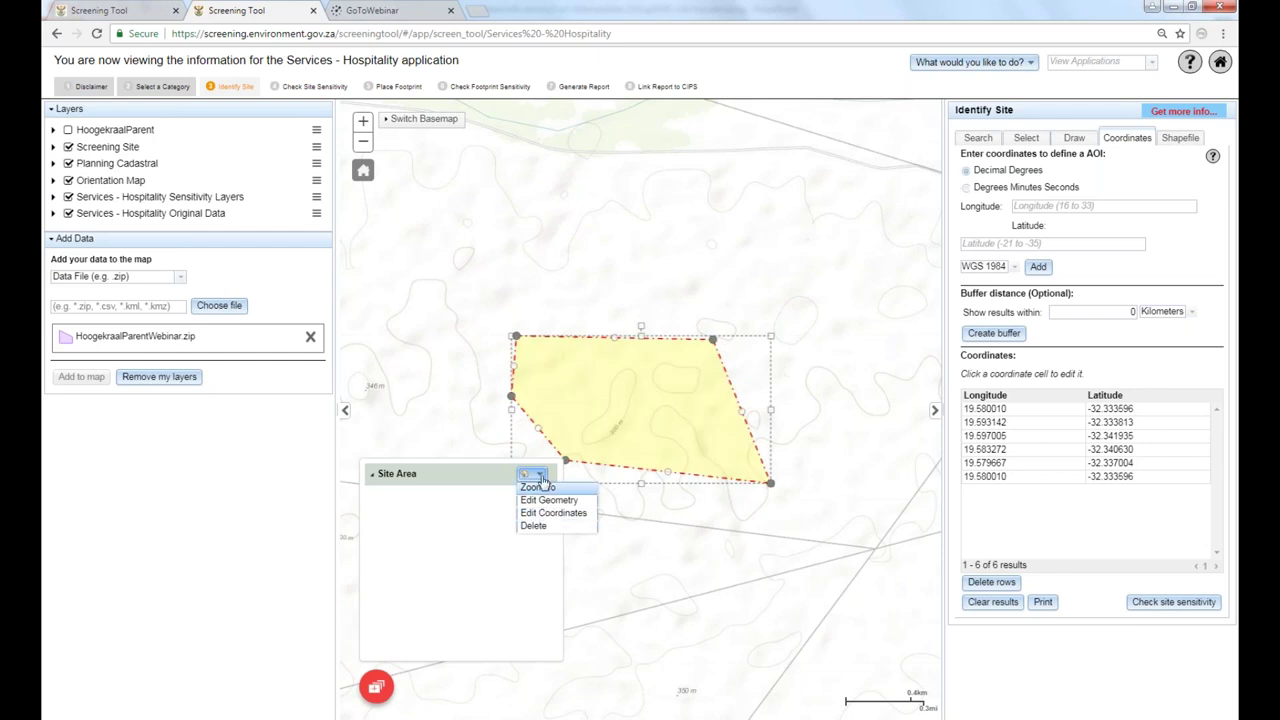
click(546, 500)
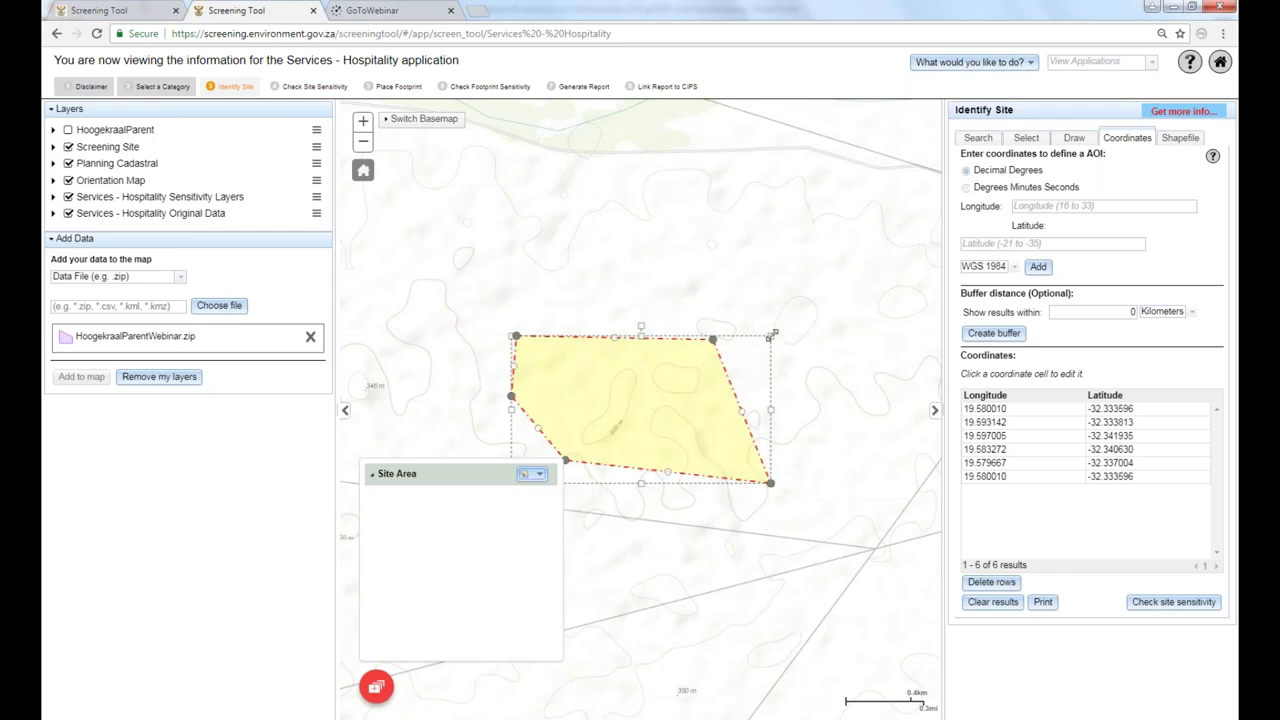
mouse_move(772, 337)
mouse_down()
mouse_move(733, 366)
mouse_move(771, 336)
mouse_up()
drag(614, 338, 617, 363)
drag(712, 342, 707, 395)
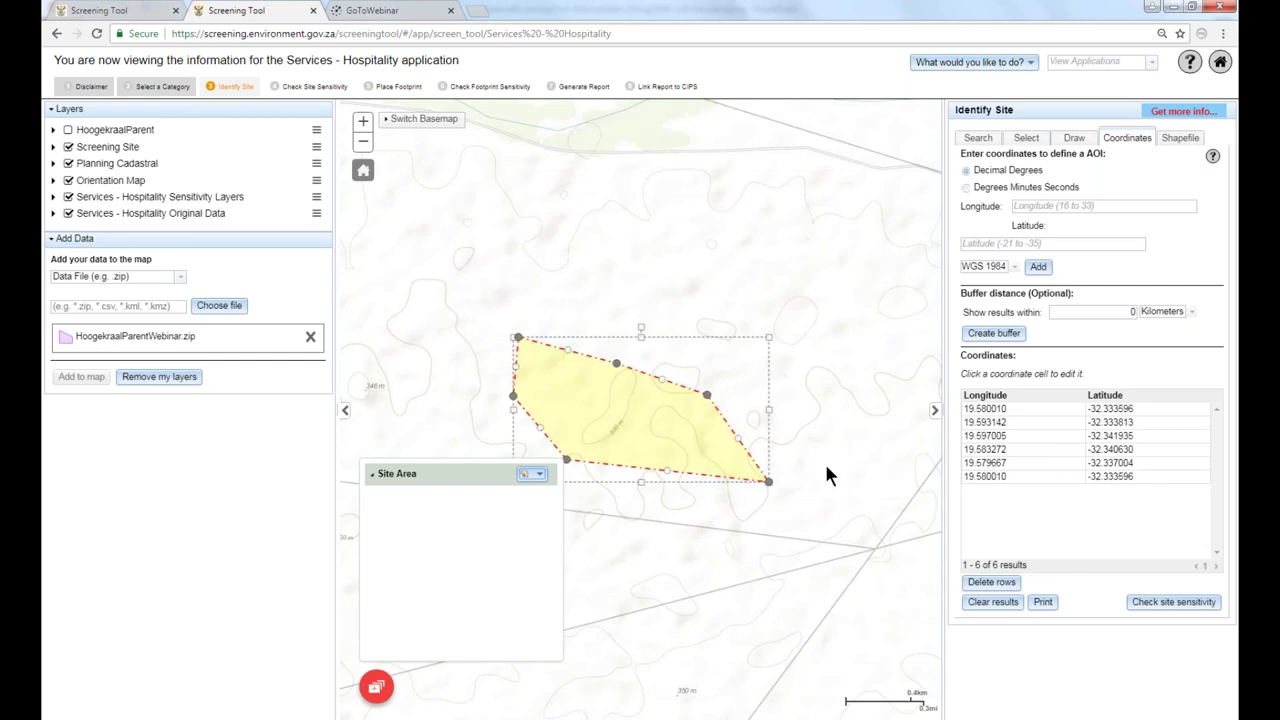
click(538, 475)
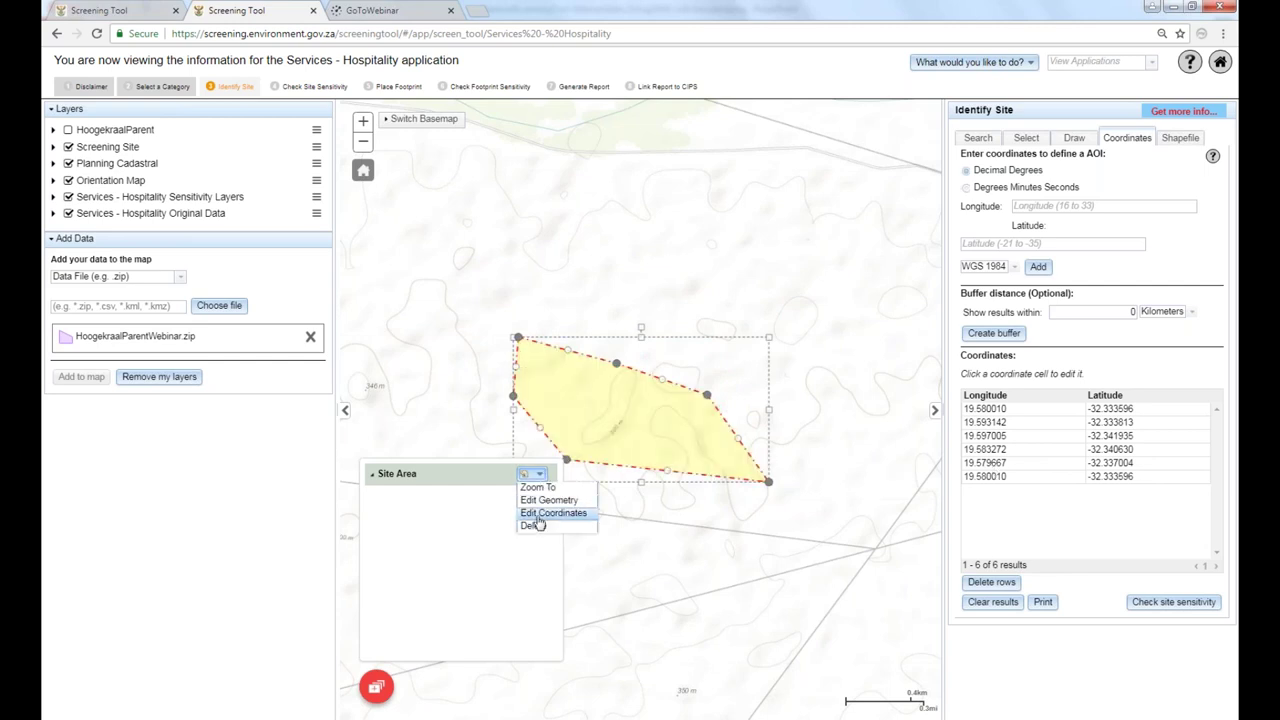
In Edit Coordinates, delete the rows 19.579816/-32.337017 and 19.583359/-32.340581.
click(598, 573)
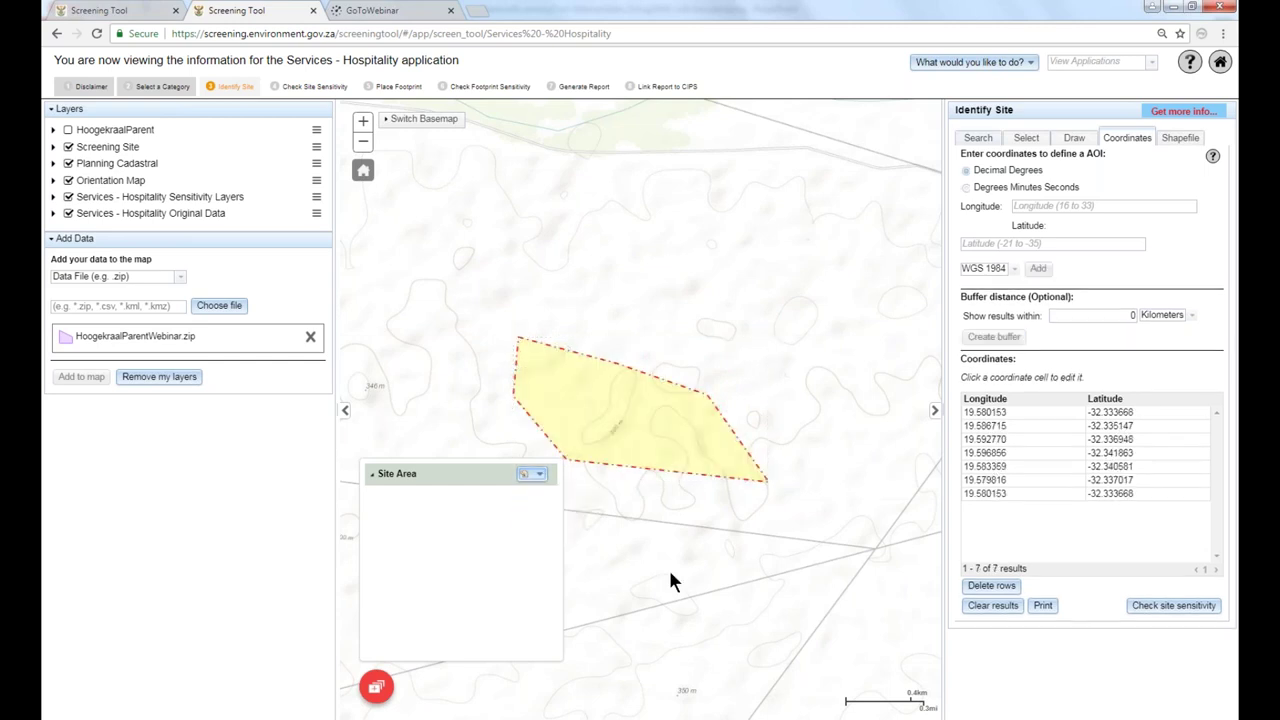
click(990, 480)
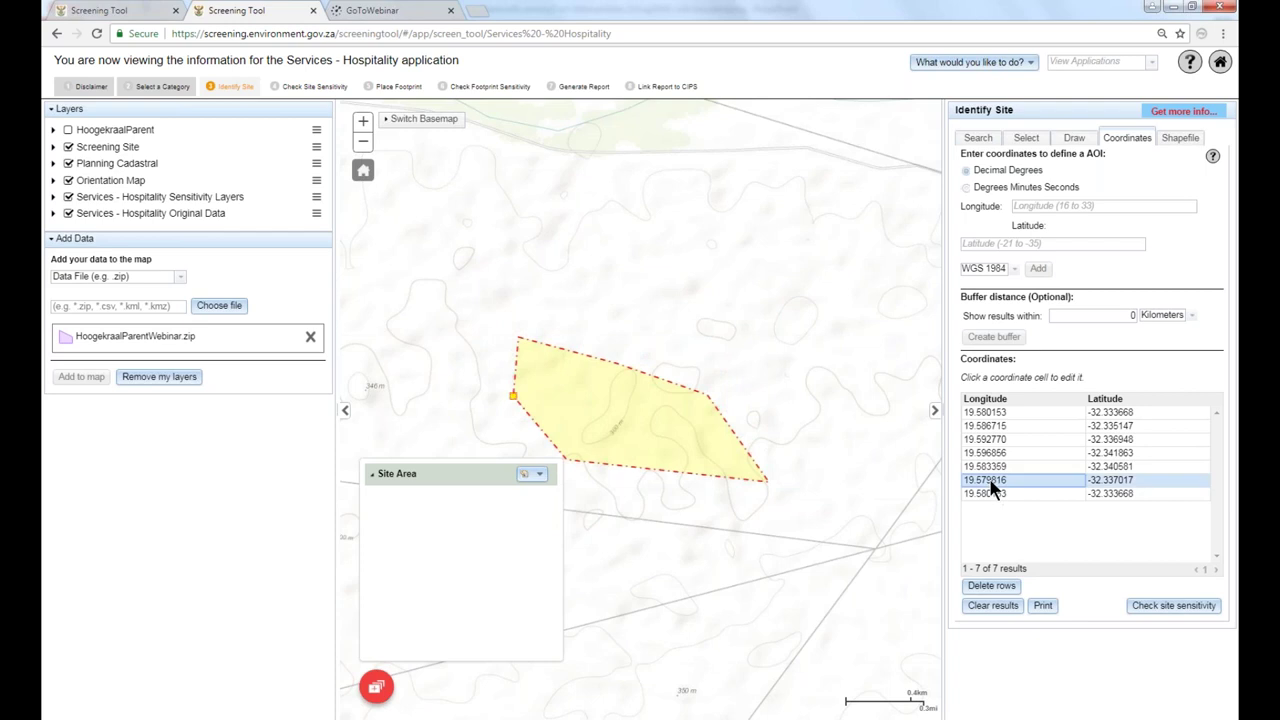
click(991, 586)
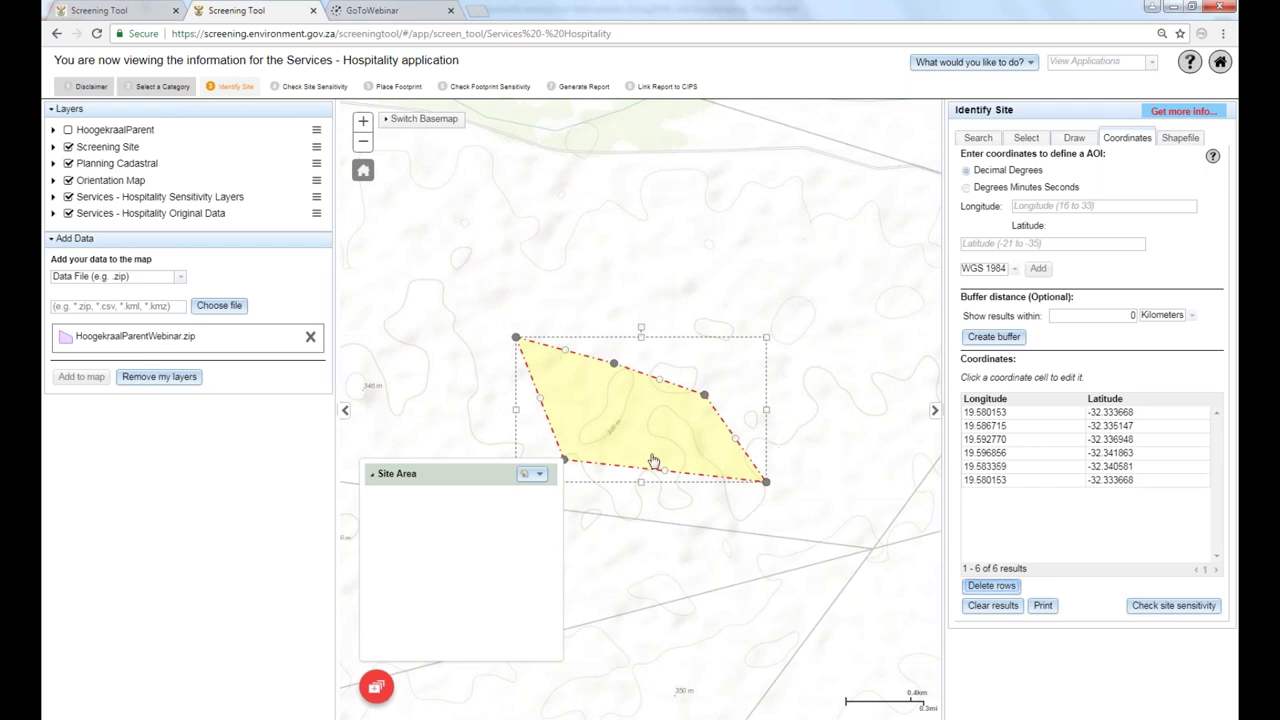
click(980, 467)
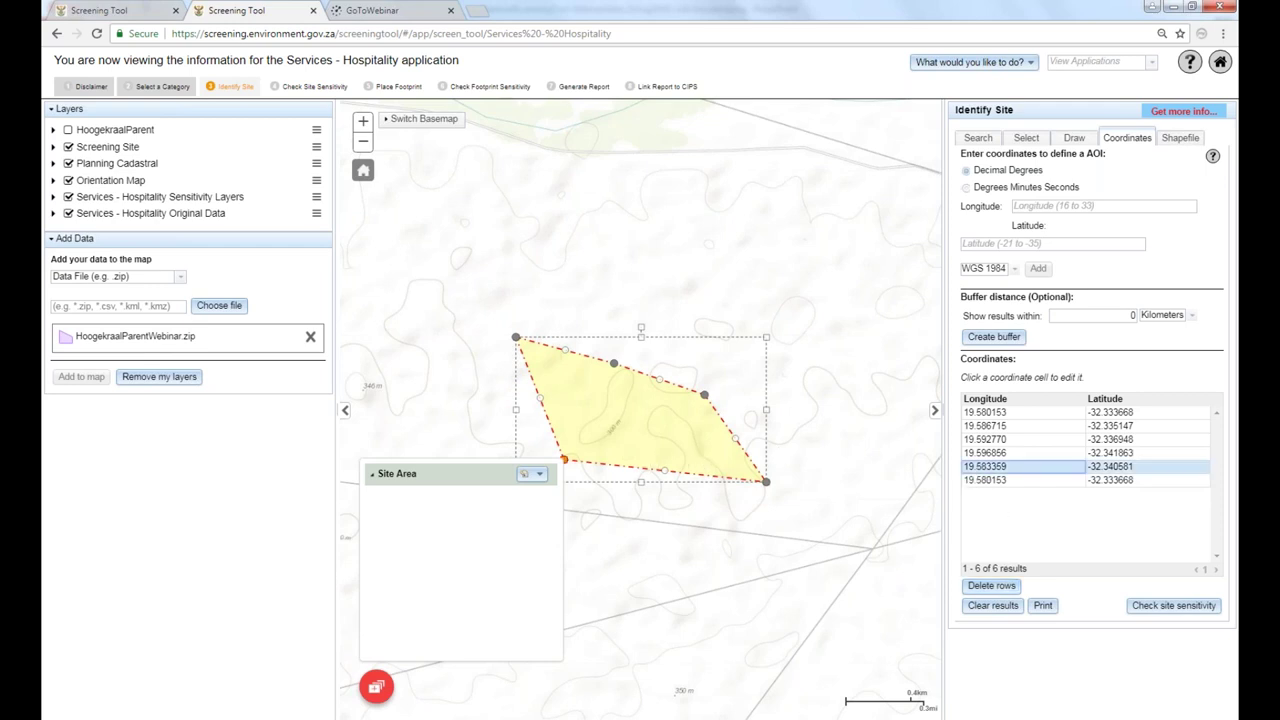
click(997, 586)
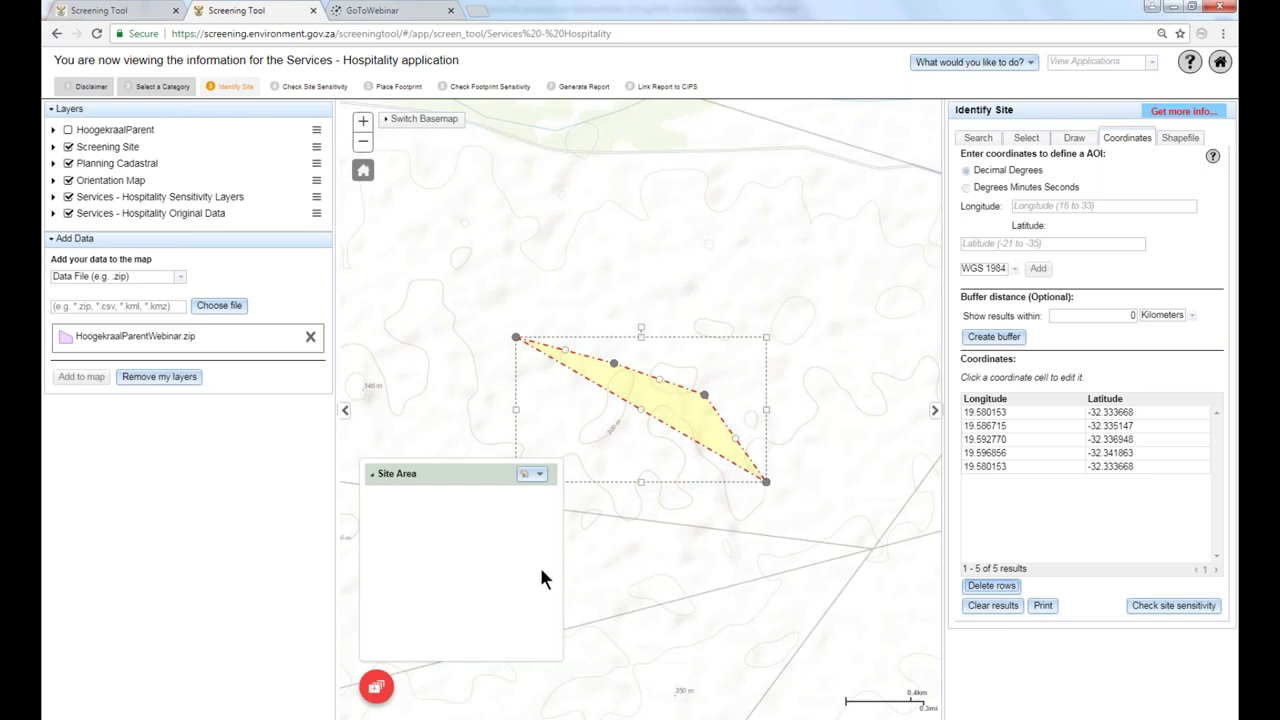
Delete the sliver site area, close Manage your areas, and show the Draw tools.
click(538, 475)
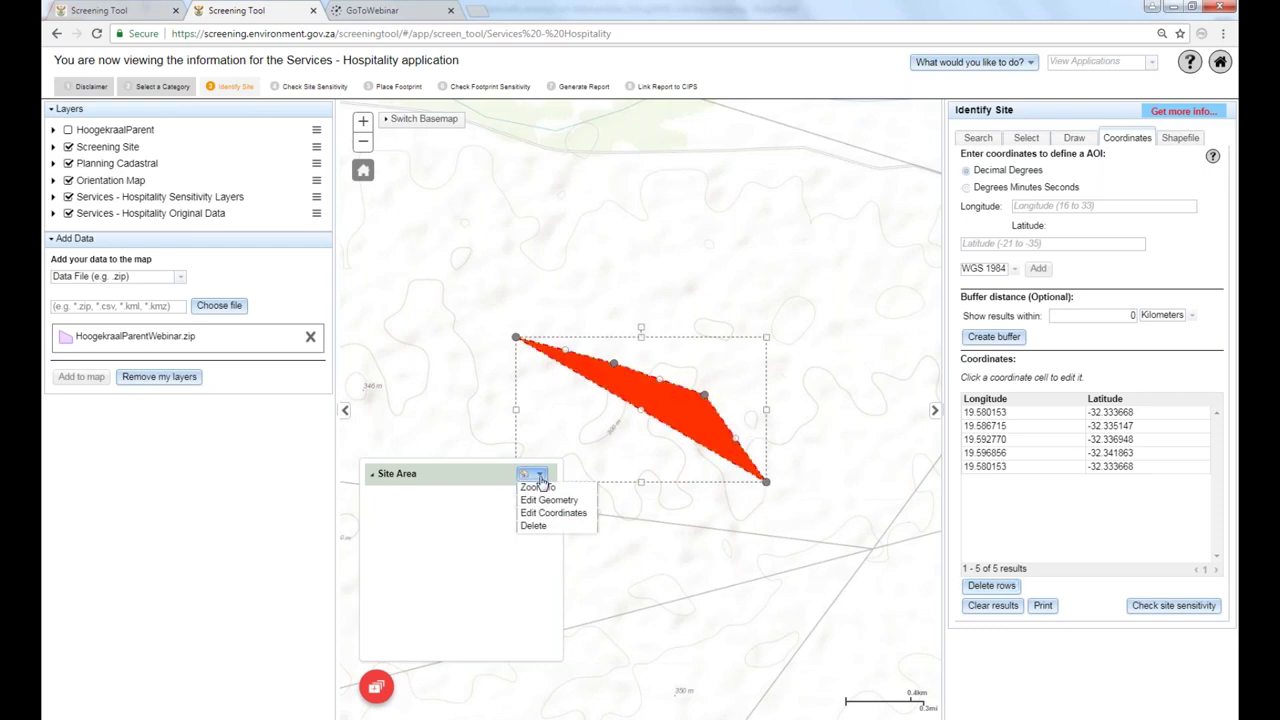
click(542, 530)
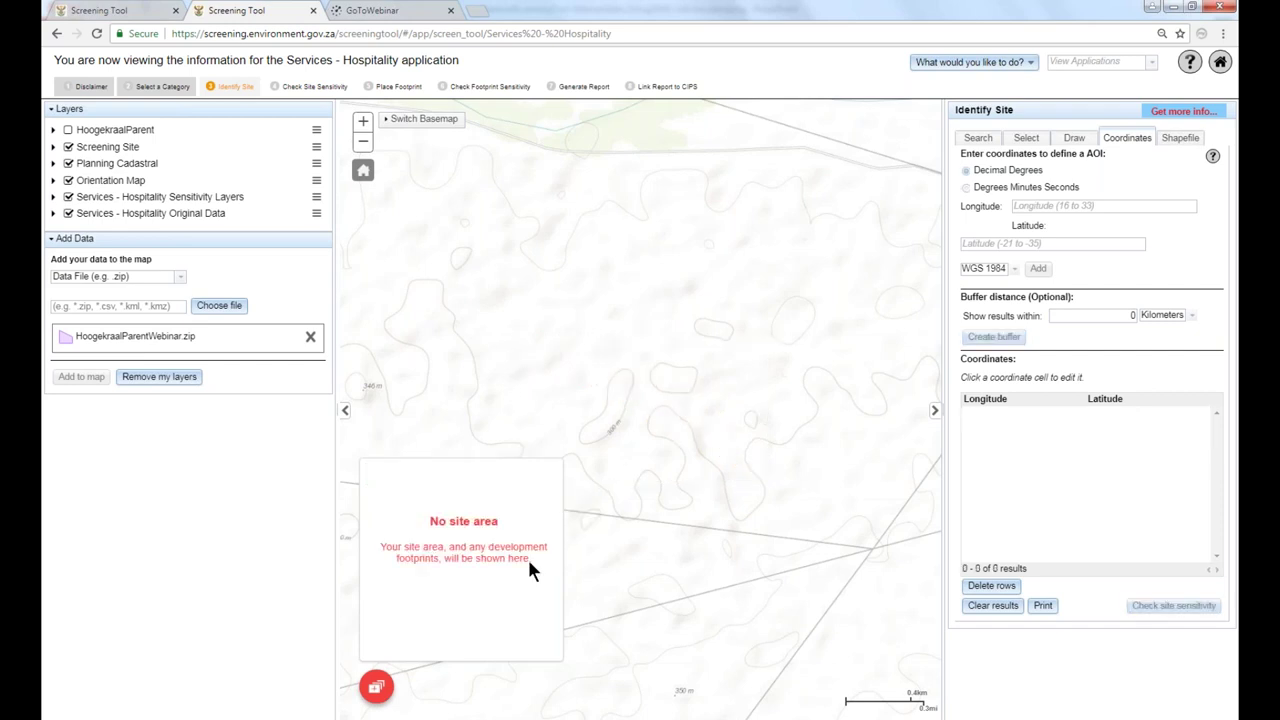
click(378, 698)
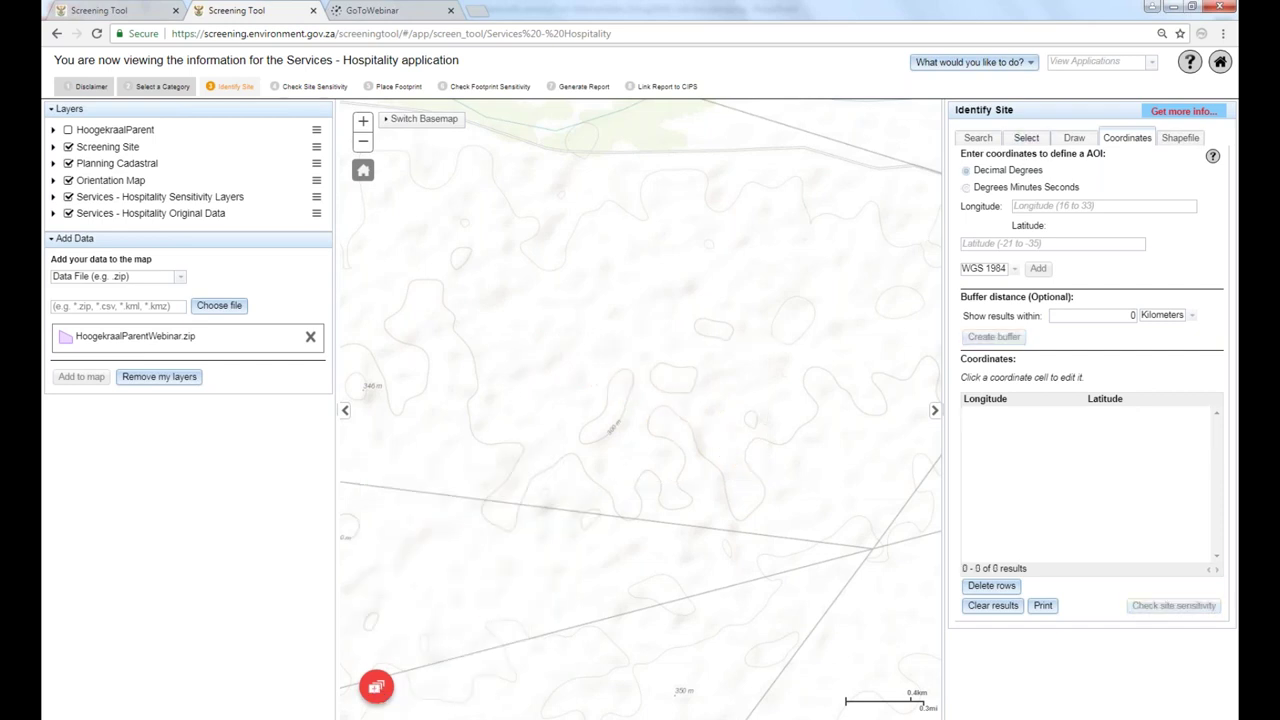
click(1066, 139)
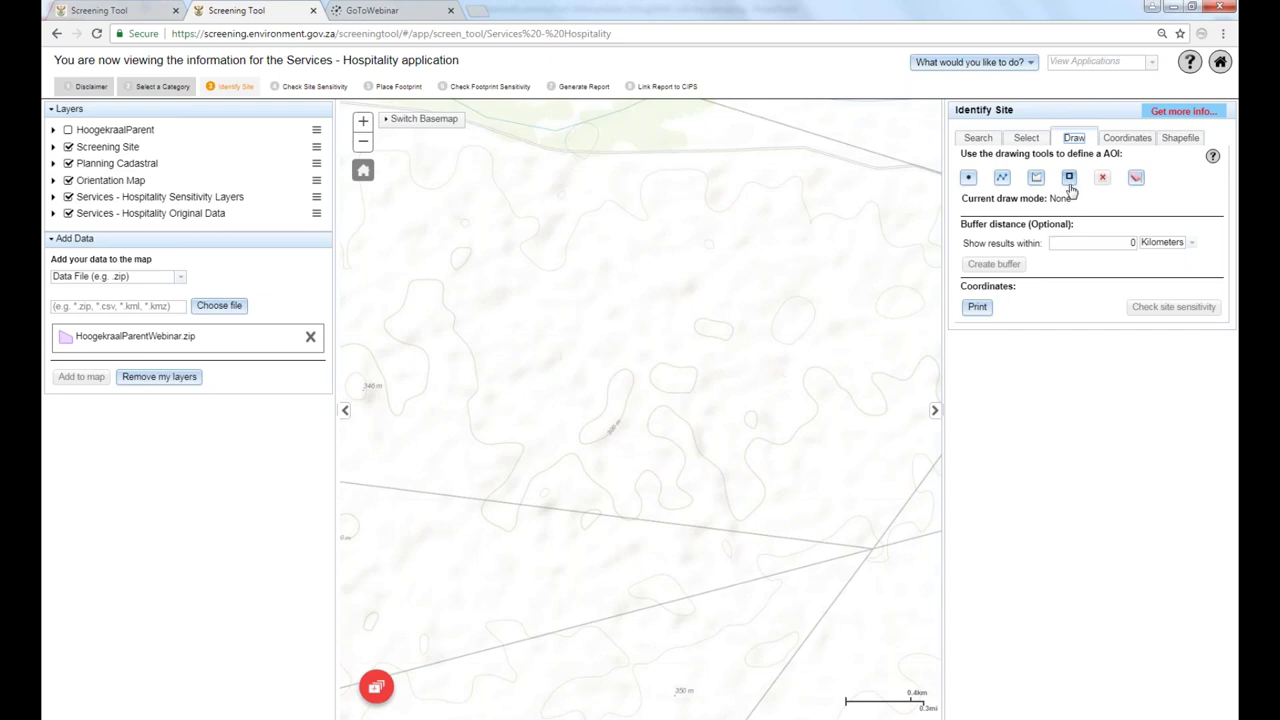
Place a single point near the map centre and create a 5 kilometre buffer around it.
click(968, 180)
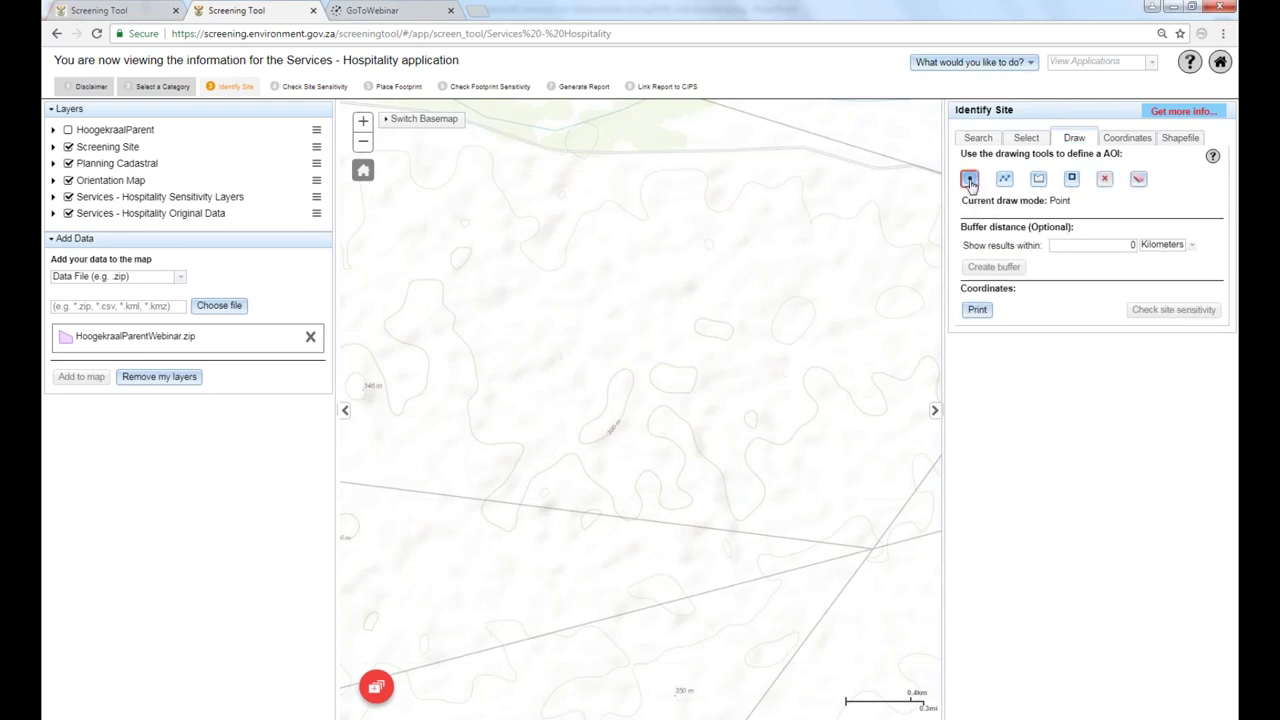
click(646, 291)
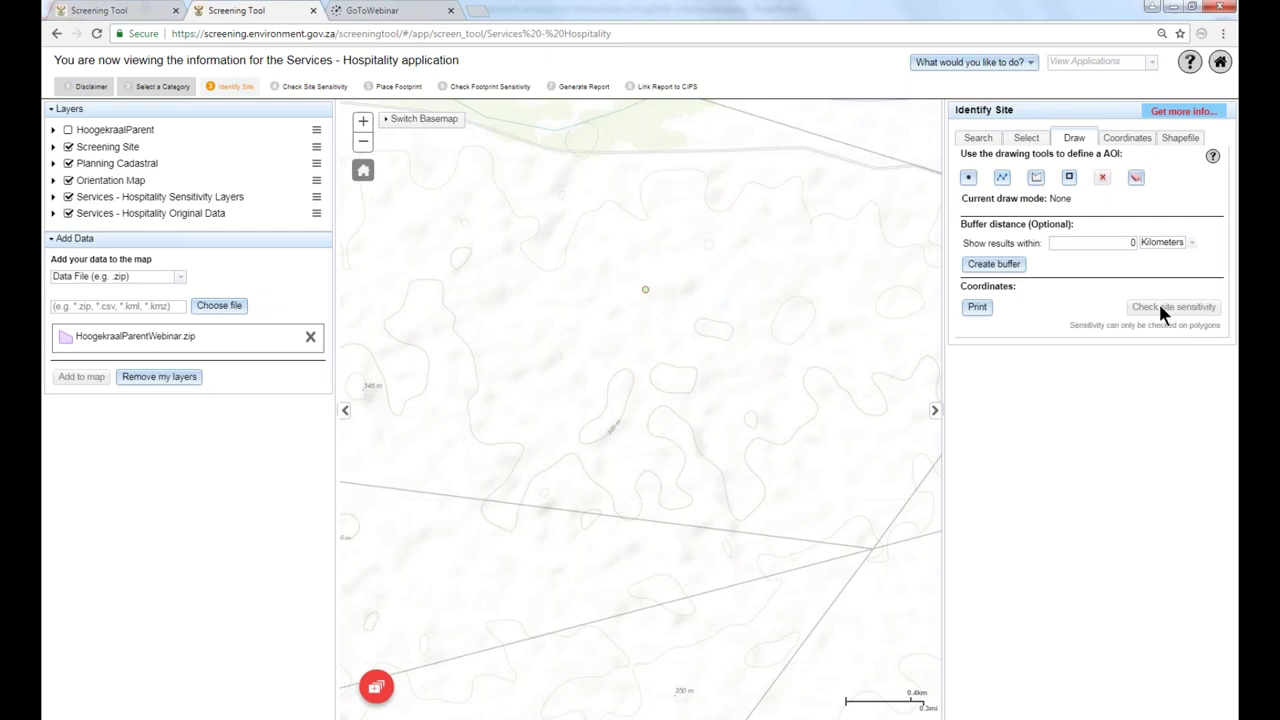
click(1133, 248)
click(1190, 245)
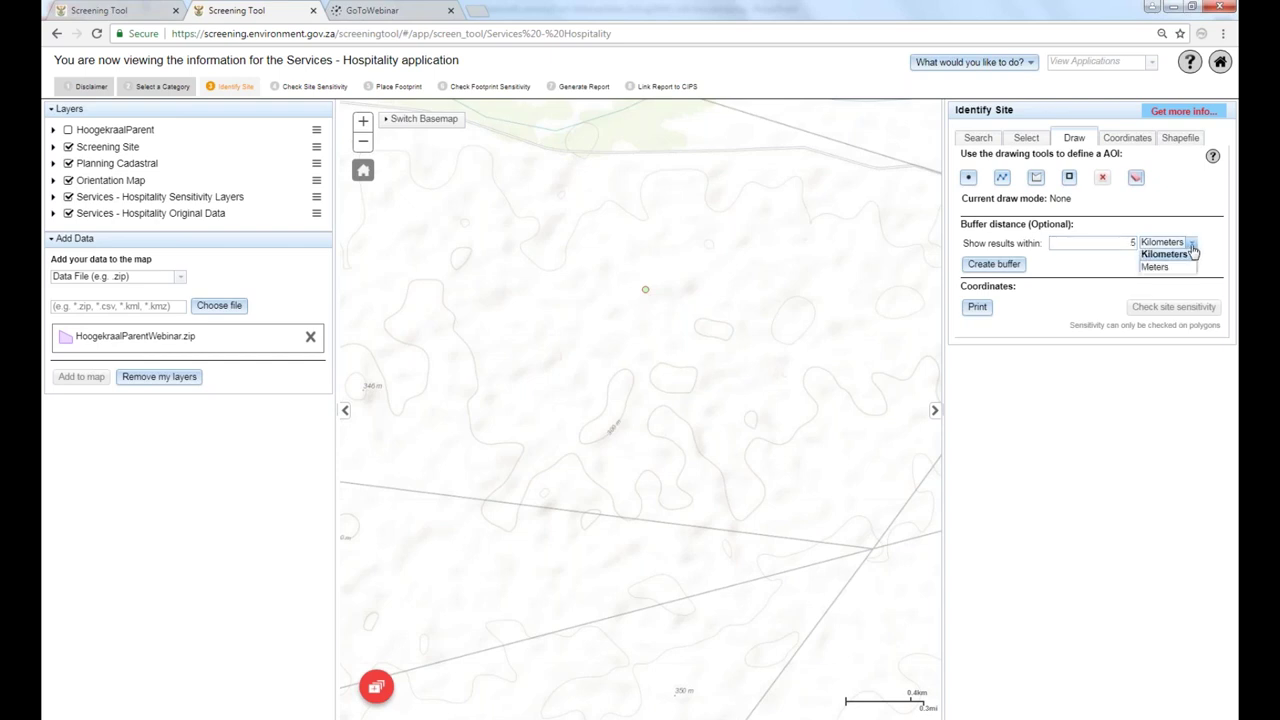
click(1002, 266)
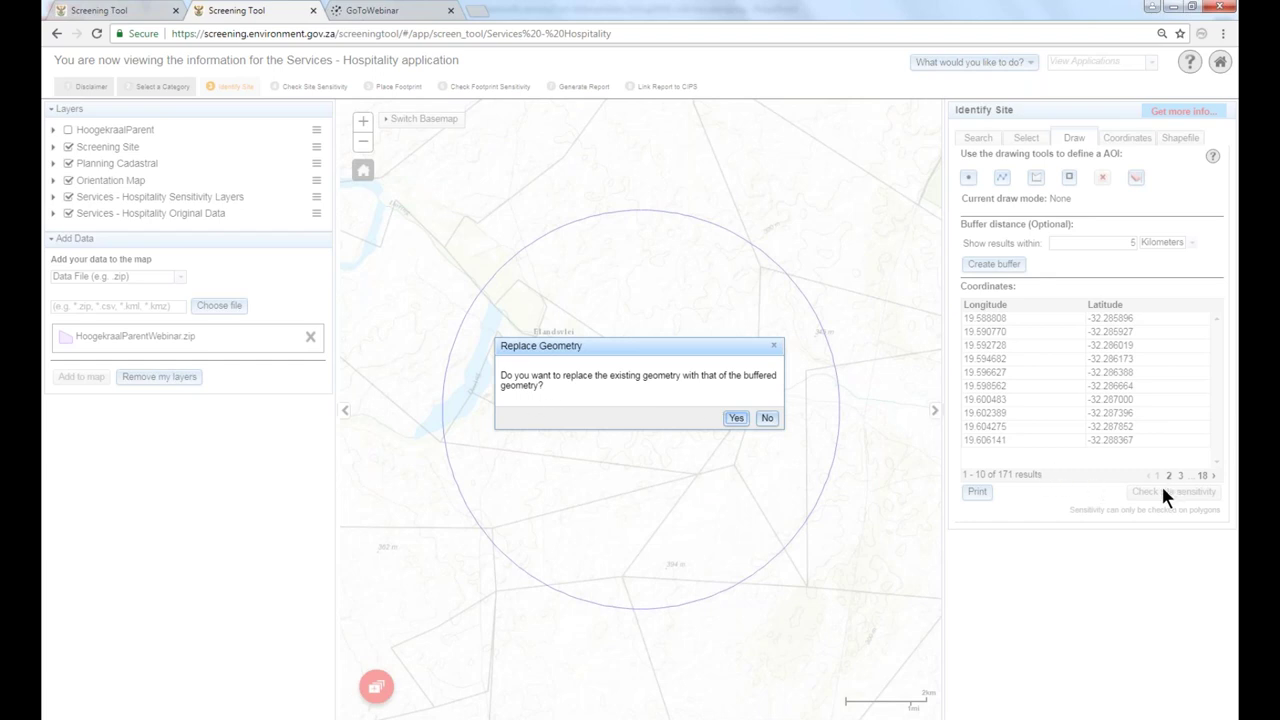
Accept the buffered circle as the site geometry, then delete that site area via Manage your areas.
click(745, 421)
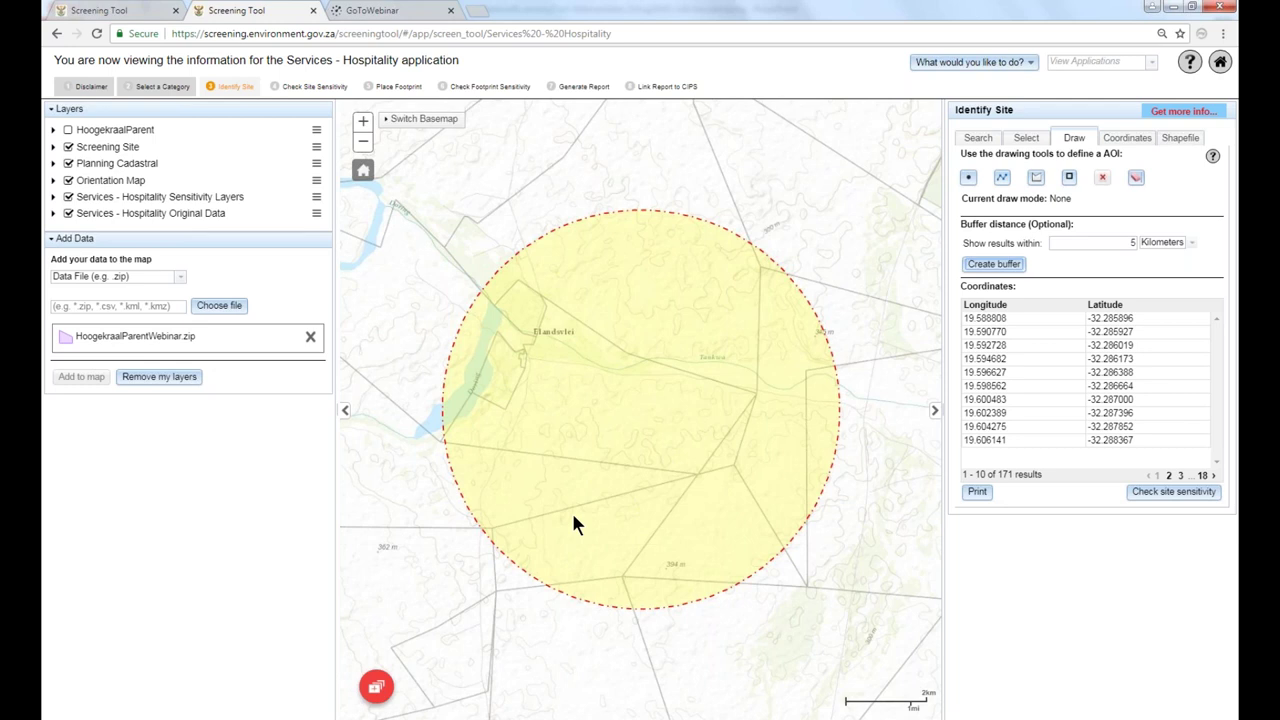
click(374, 686)
click(534, 474)
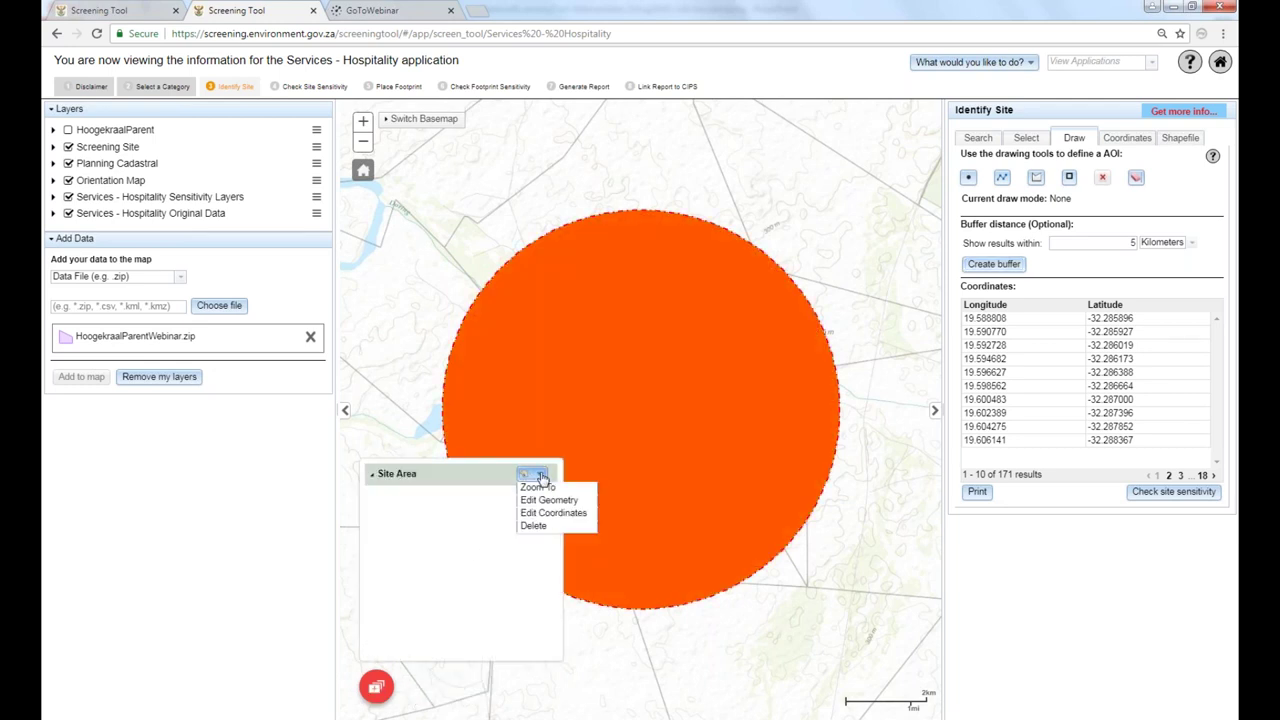
click(534, 526)
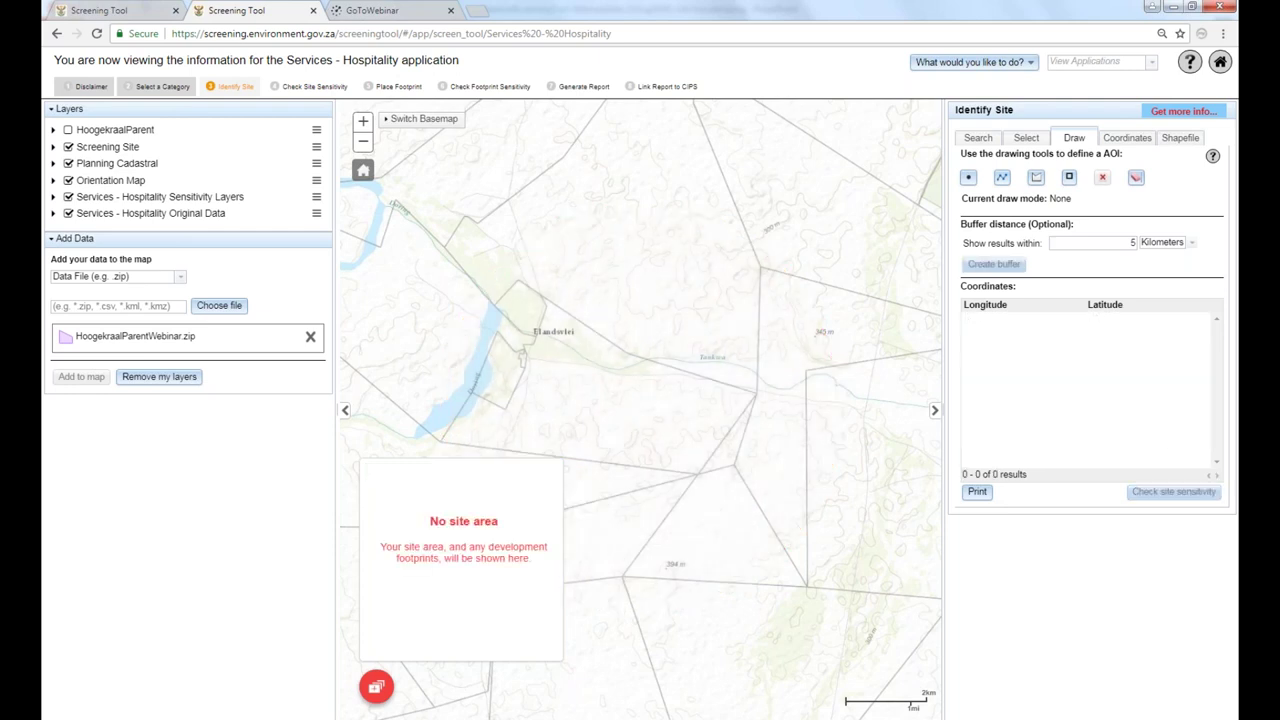
click(376, 686)
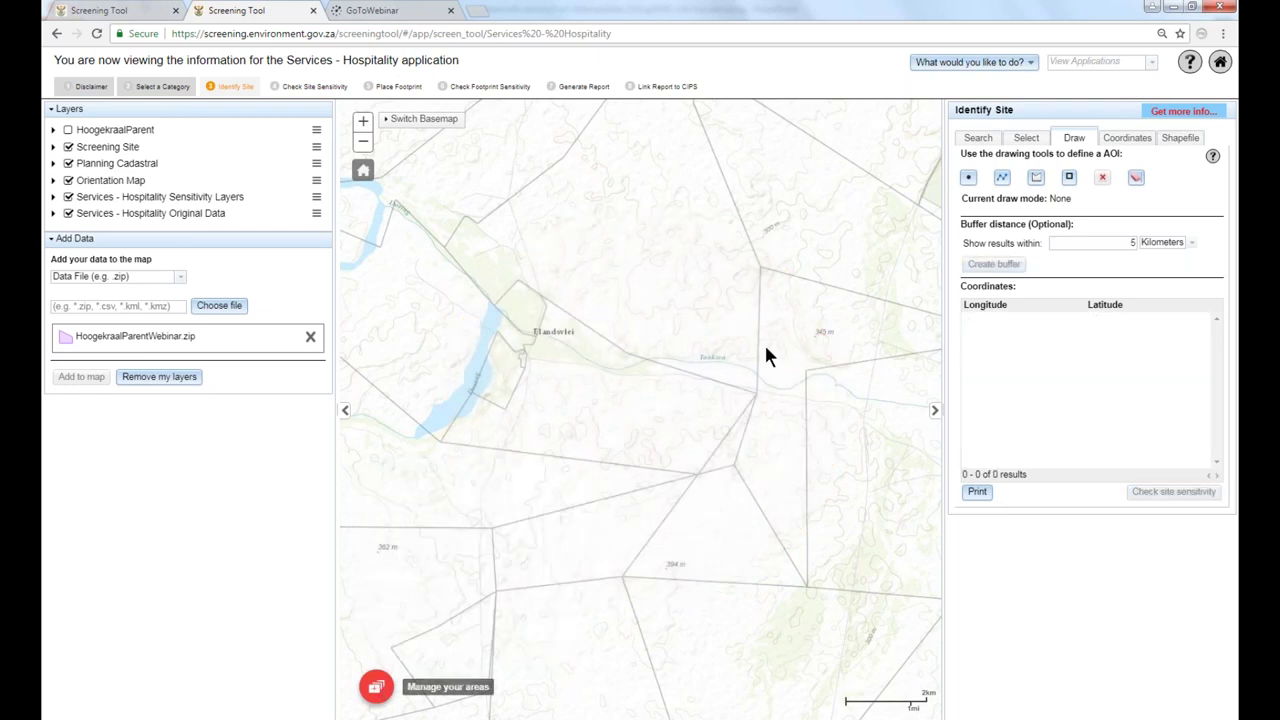
Trace a three-segment polyline from south of Elandsvlei northward and buffer it by 5 km.
click(1003, 180)
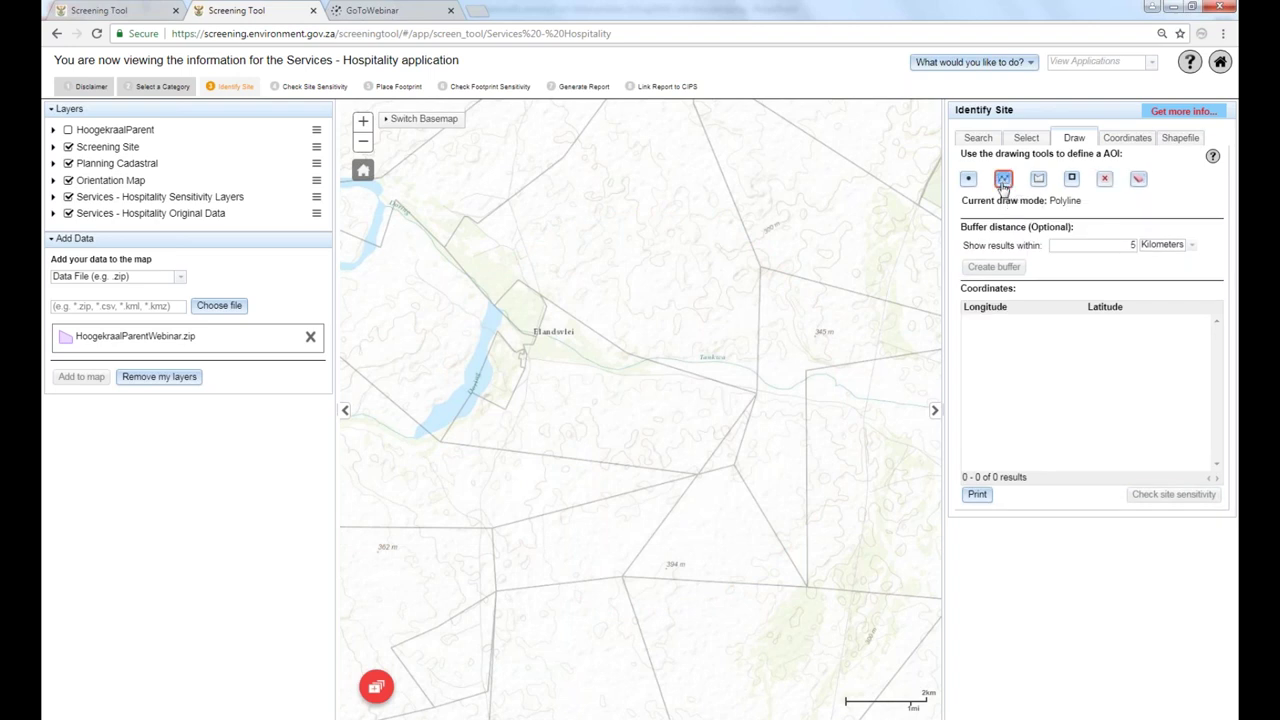
click(508, 530)
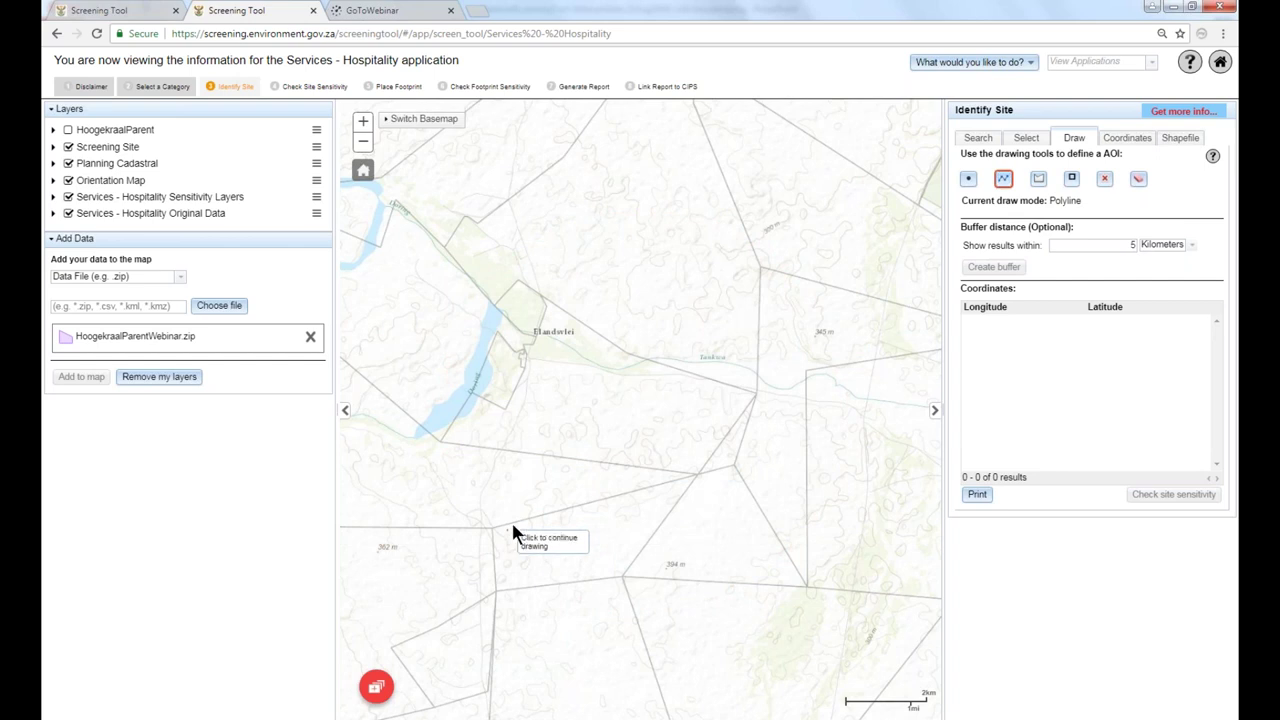
click(535, 431)
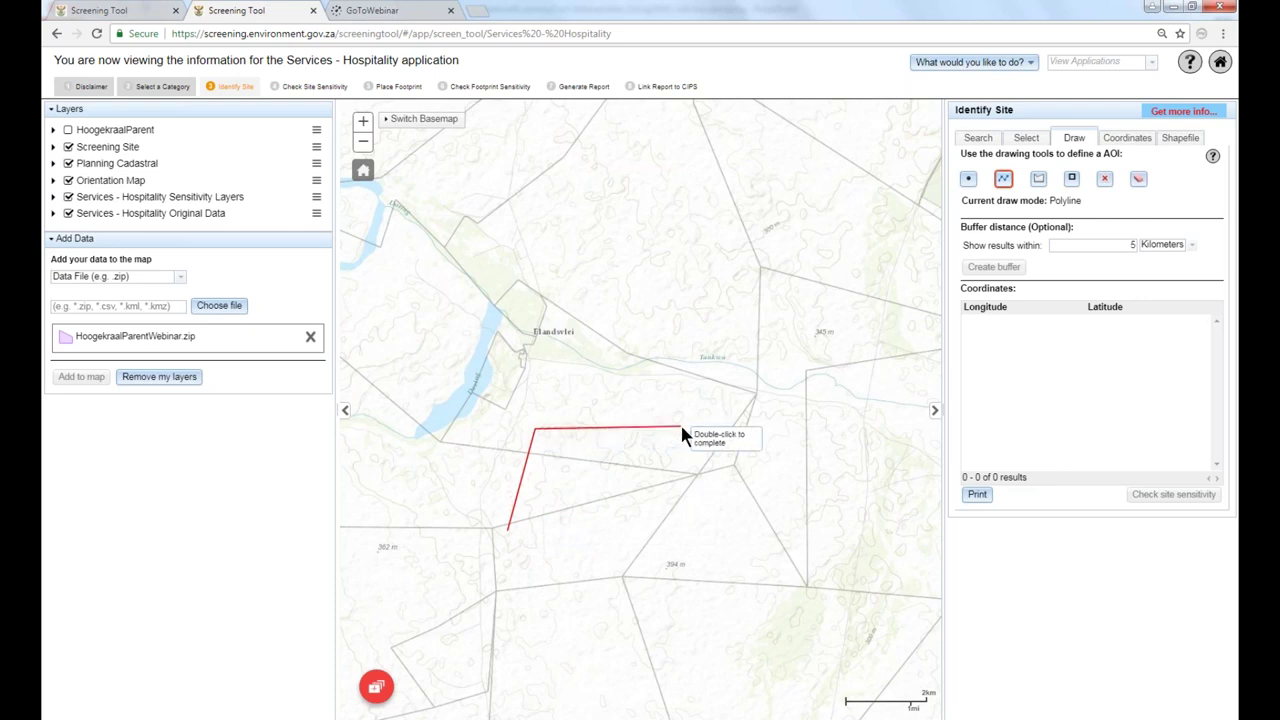
click(681, 428)
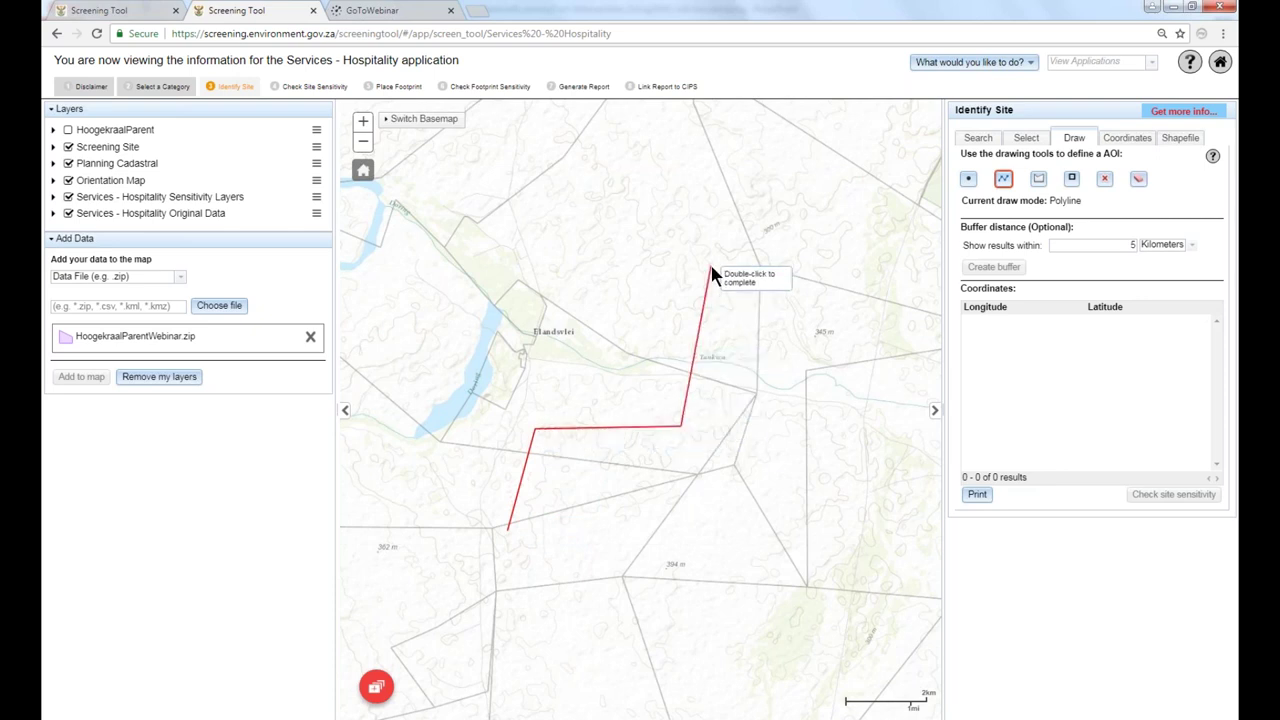
double_click(711, 268)
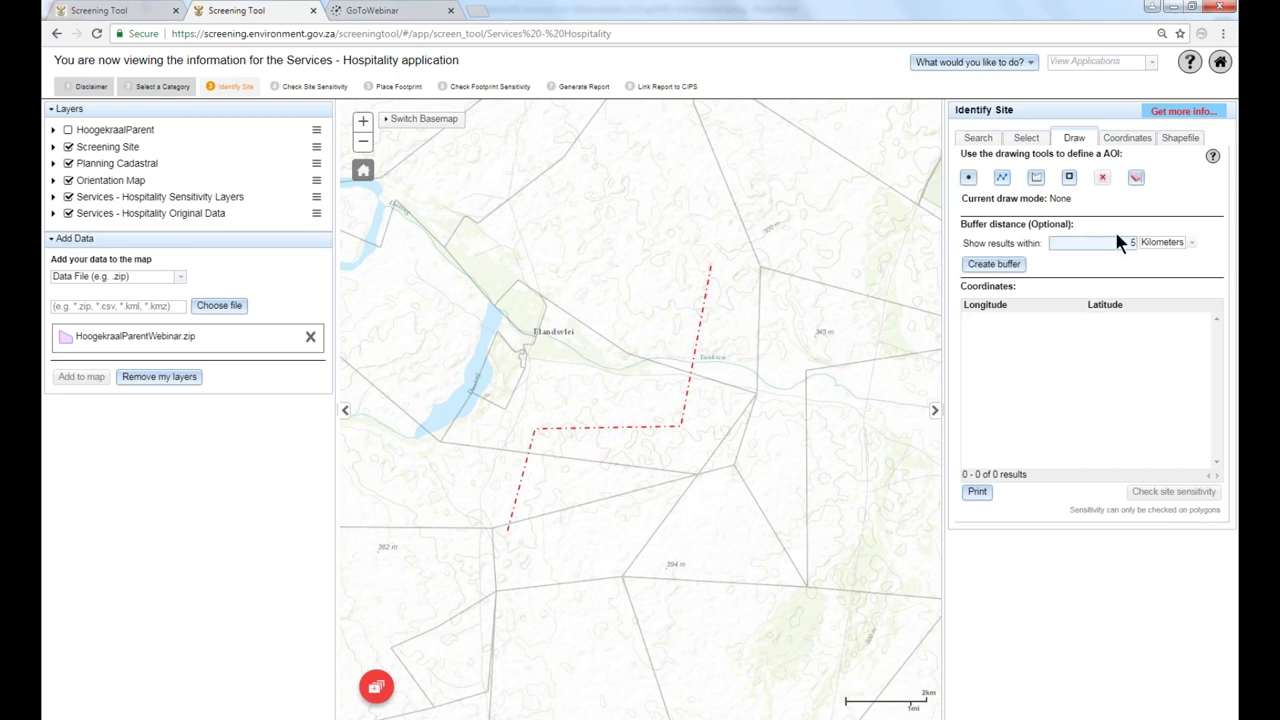
click(985, 264)
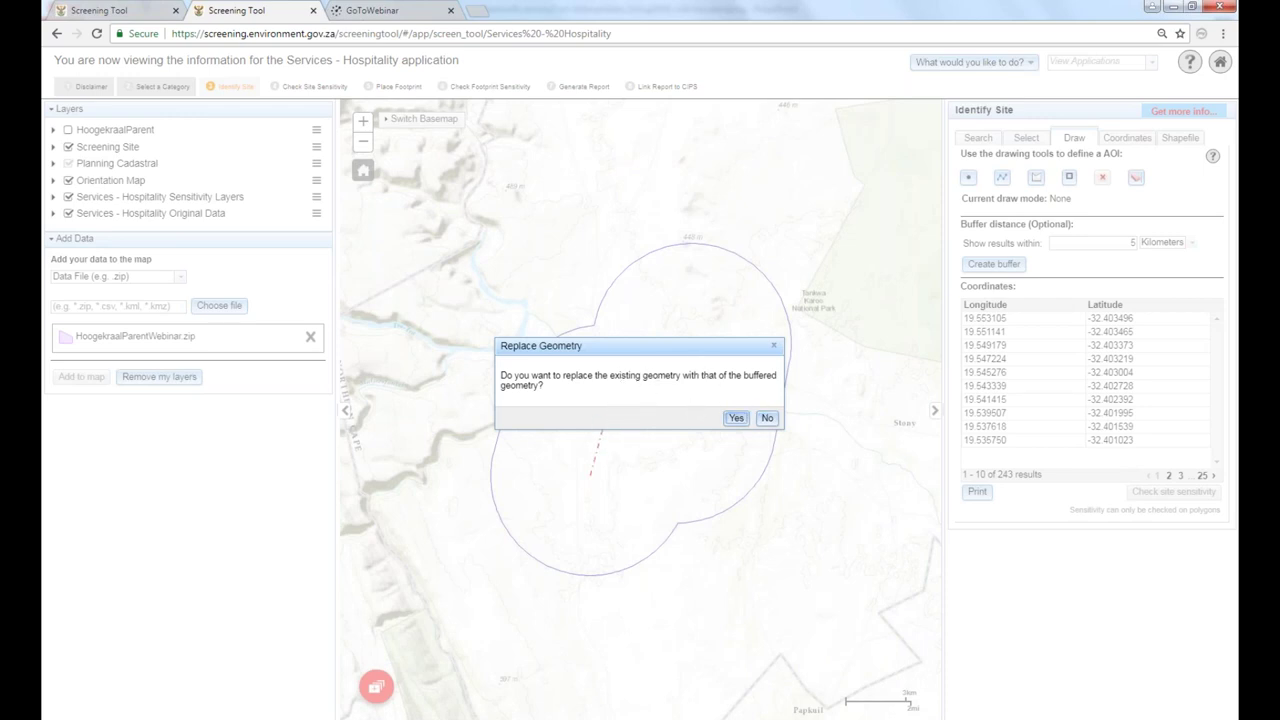
Replace the line with its 5 km buffered area, then delete that site area.
click(735, 419)
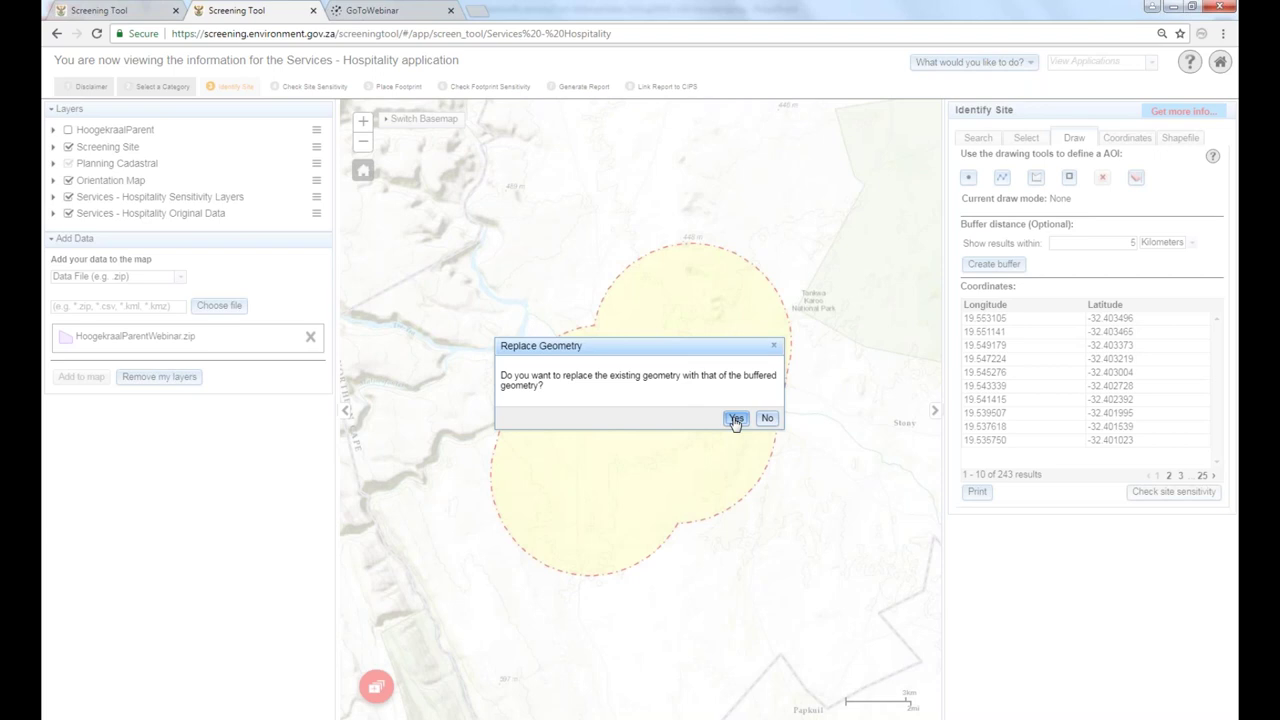
click(735, 419)
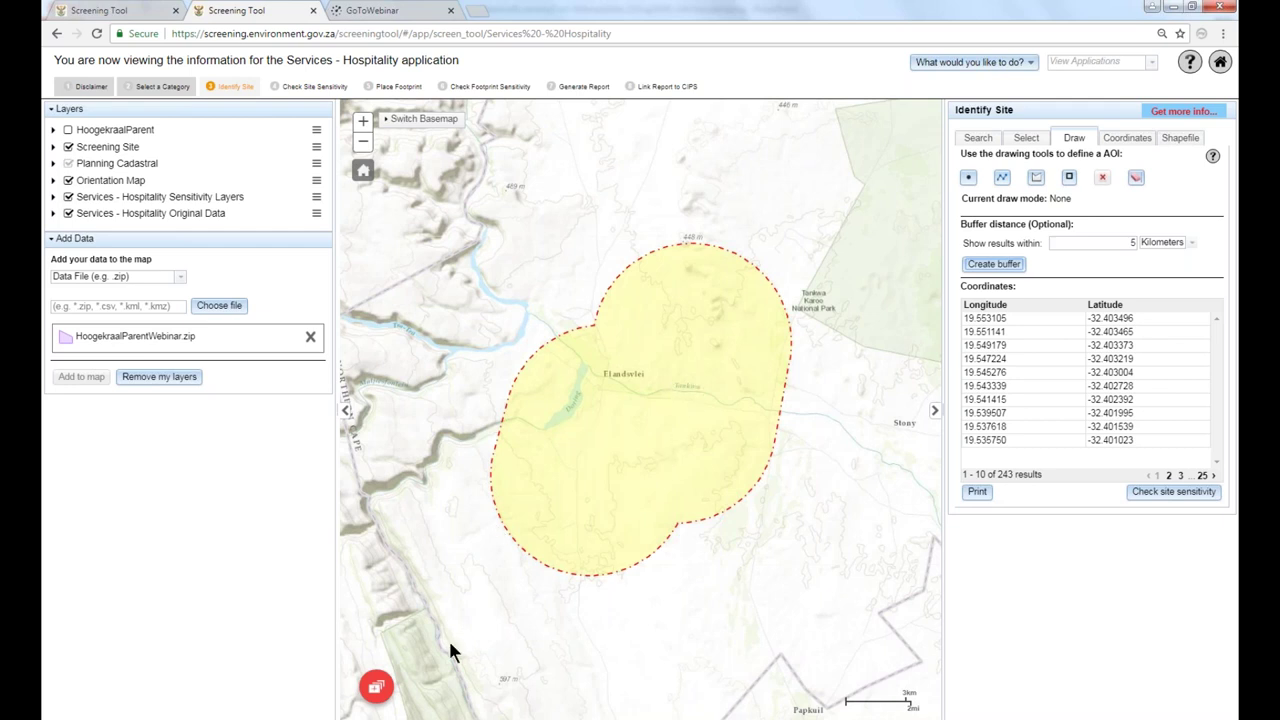
click(377, 690)
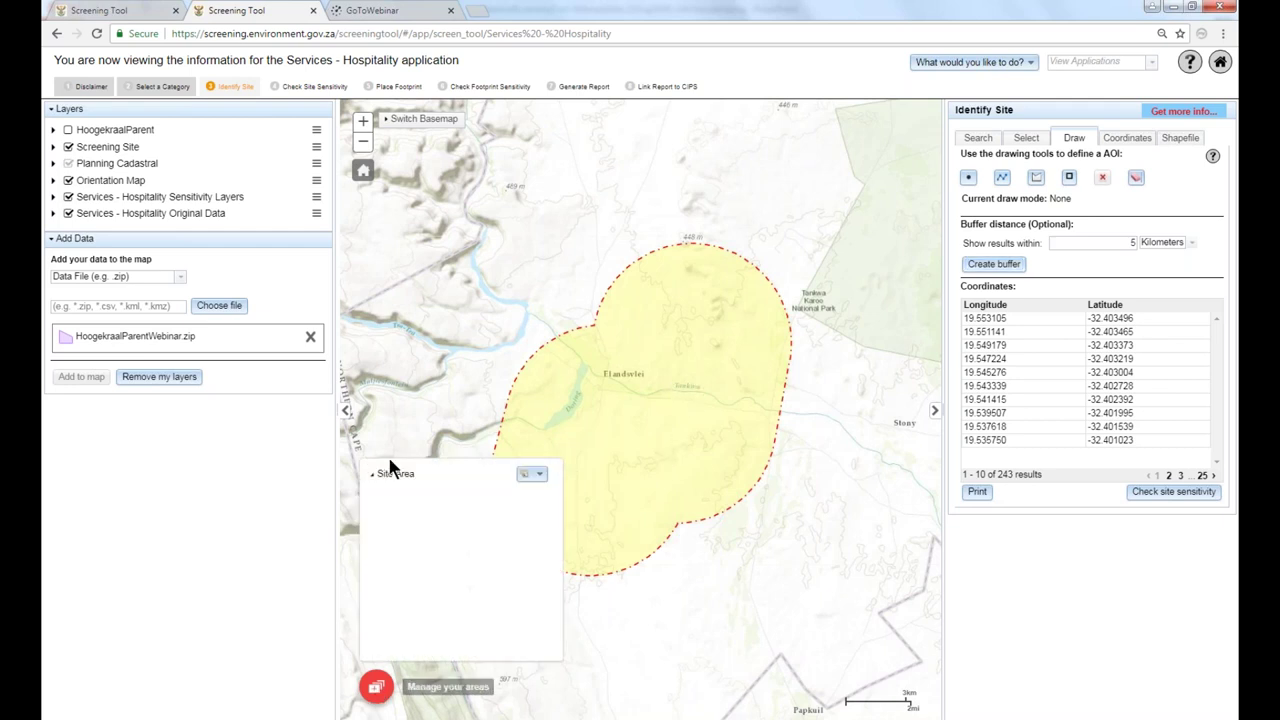
click(539, 475)
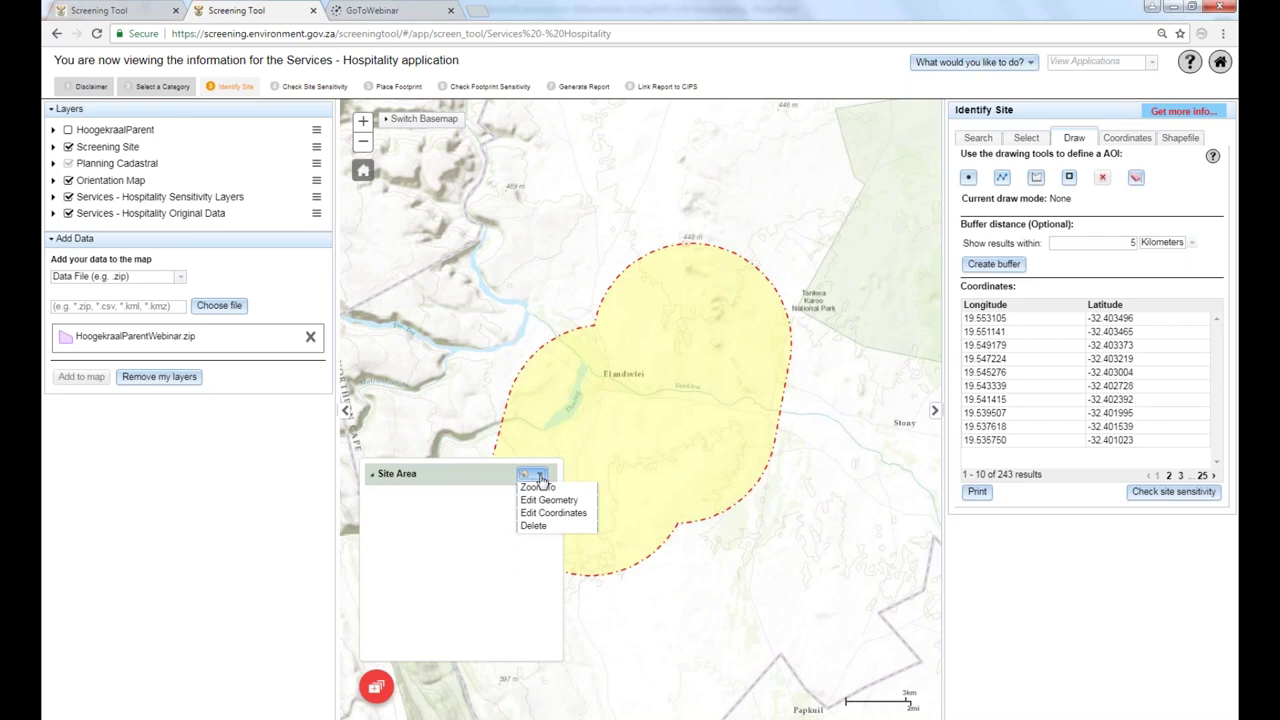
click(533, 526)
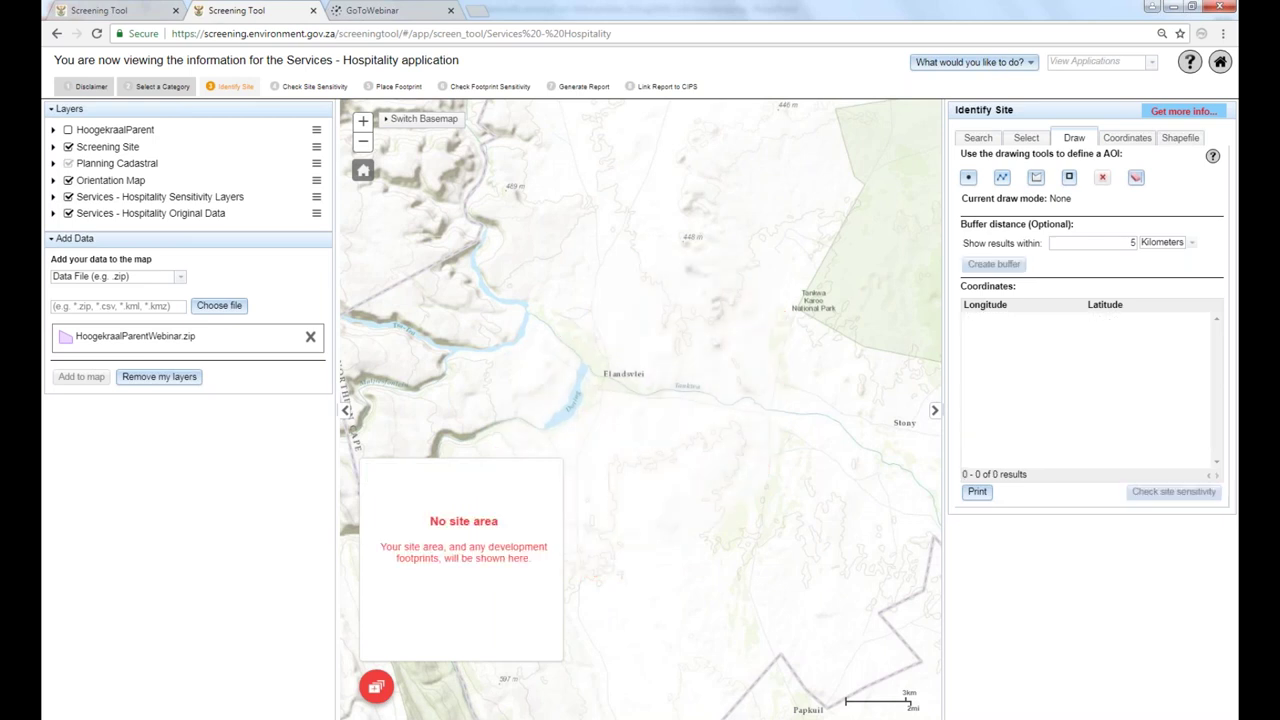
click(376, 687)
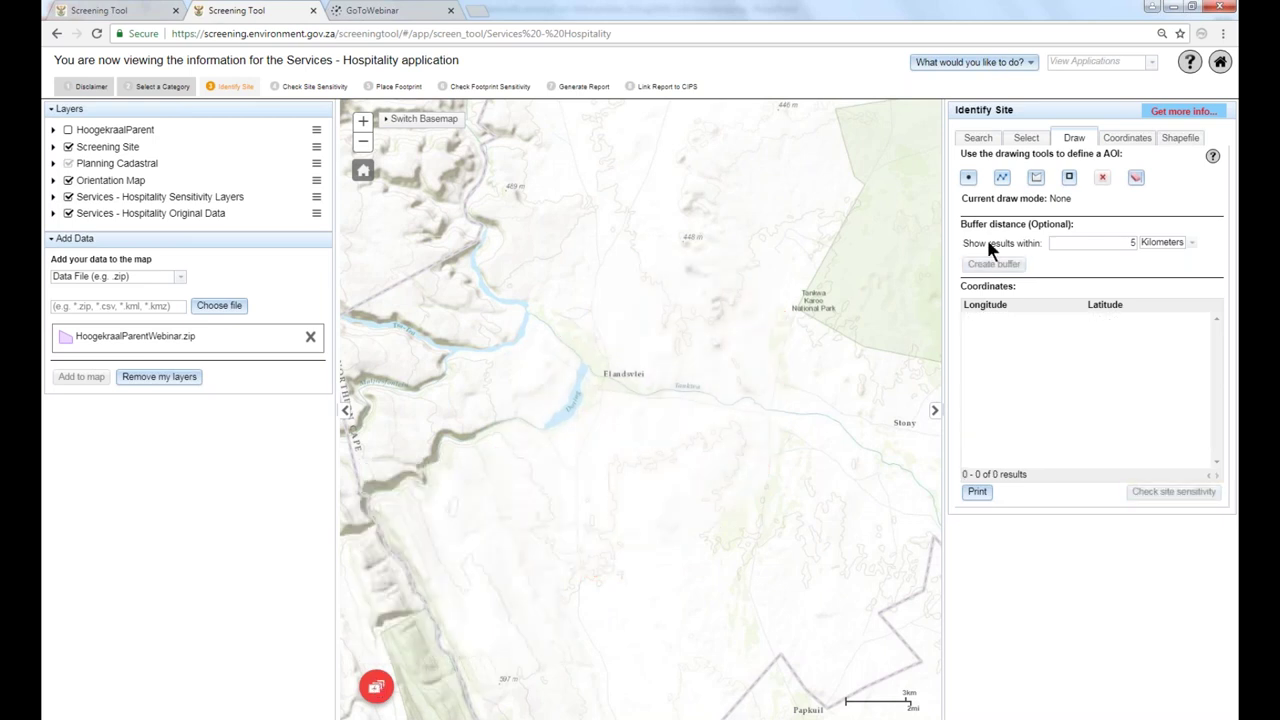
Draw a rectangular site area east of Elandsvlei and check its site sensitivity.
click(1070, 179)
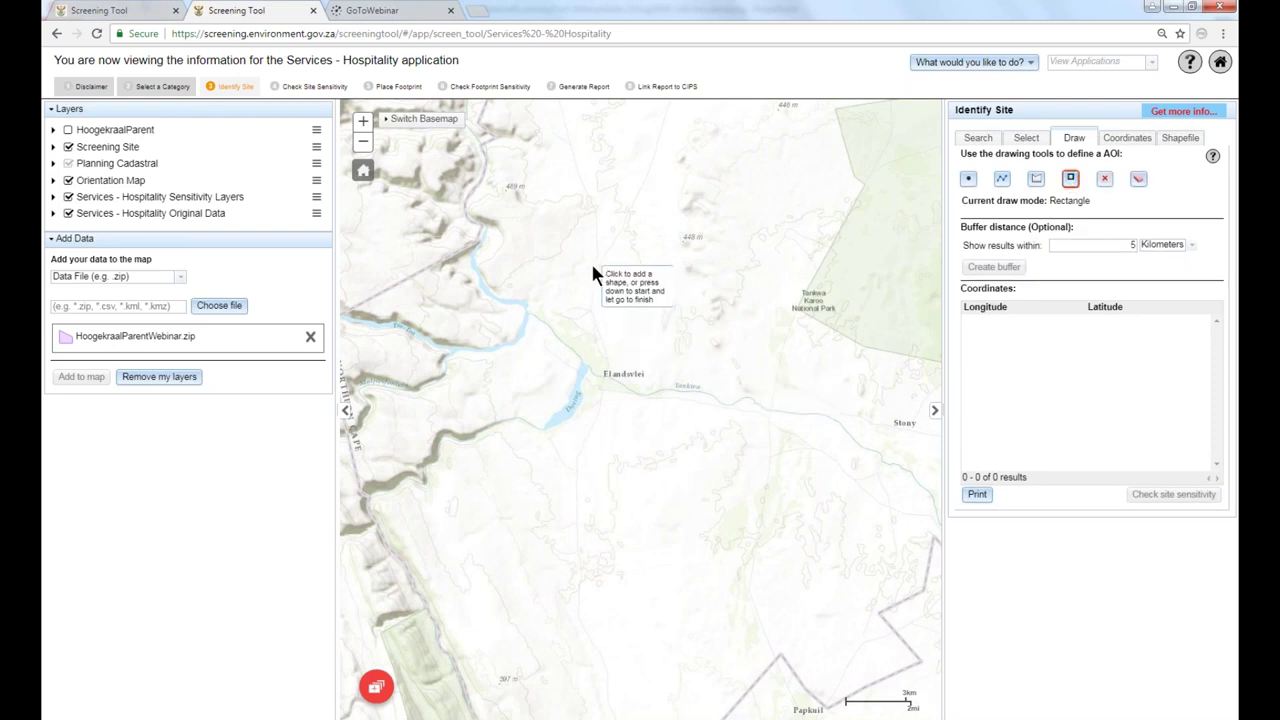
mouse_move(593, 267)
mouse_down()
mouse_move(661, 342)
mouse_move(829, 427)
mouse_up()
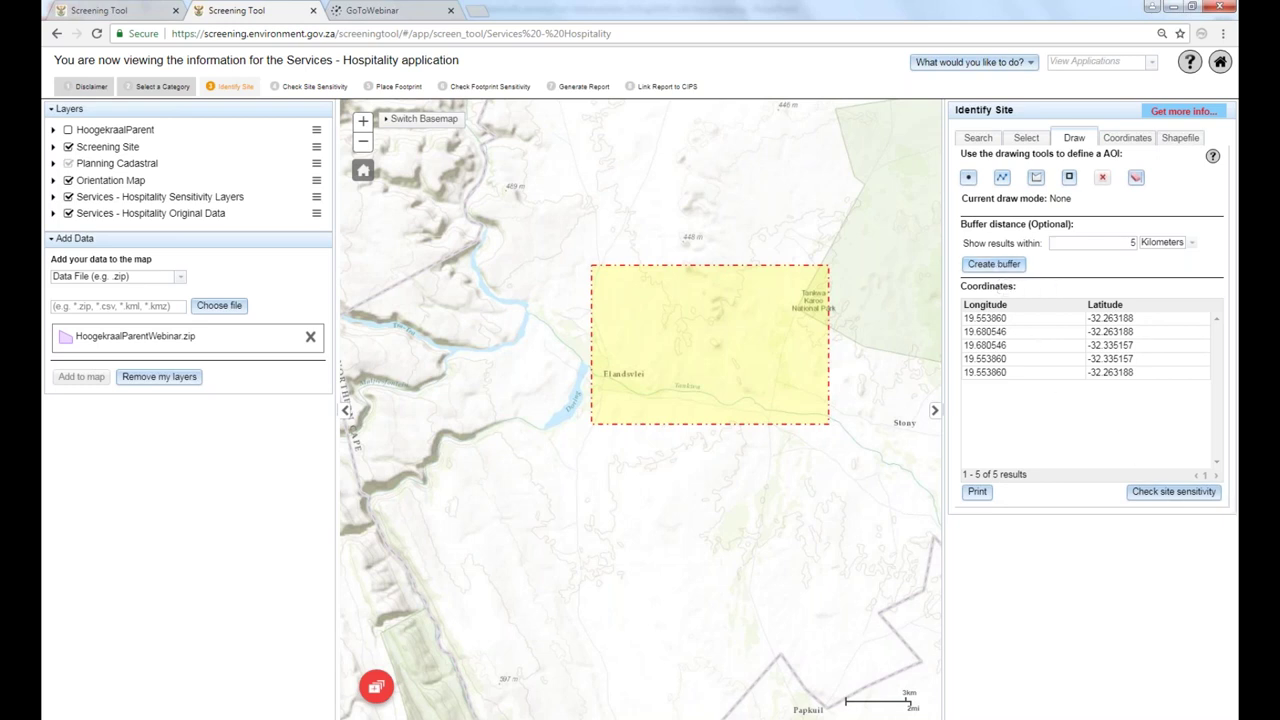
click(1190, 495)
Delete the rectangular site area under Manage your areas, leaving 0 coordinates.
click(376, 687)
click(541, 478)
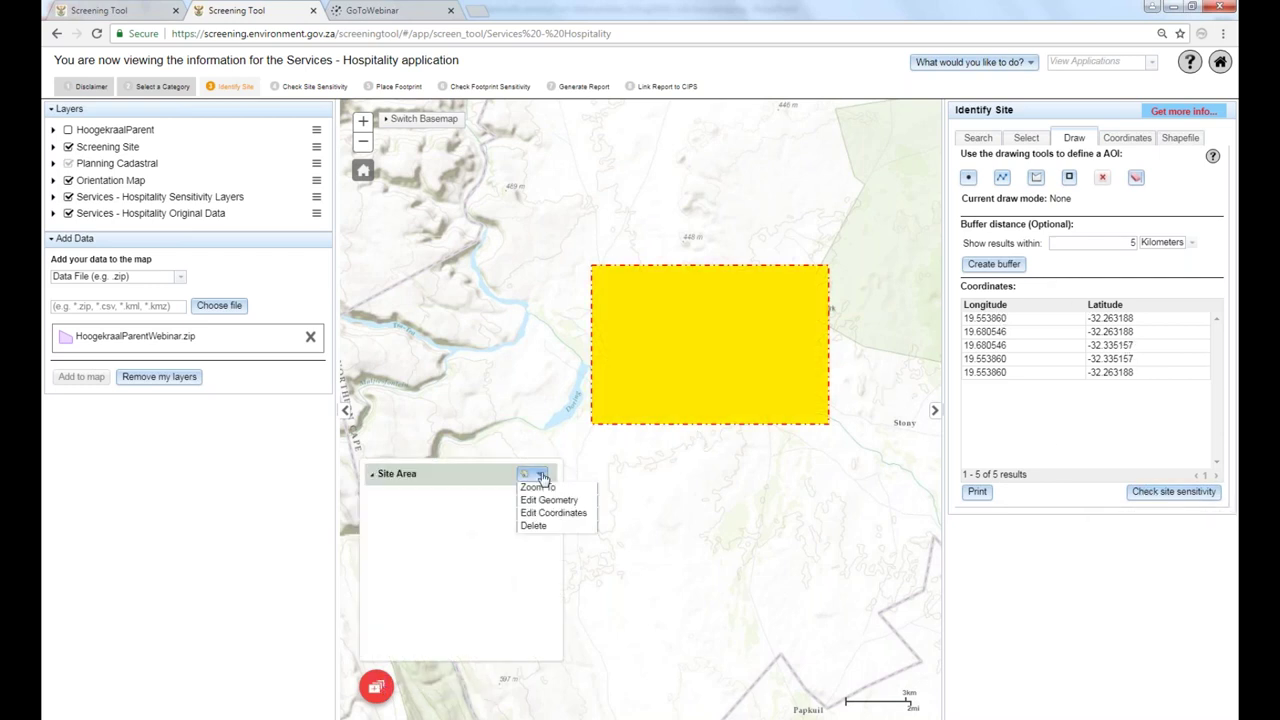
click(540, 530)
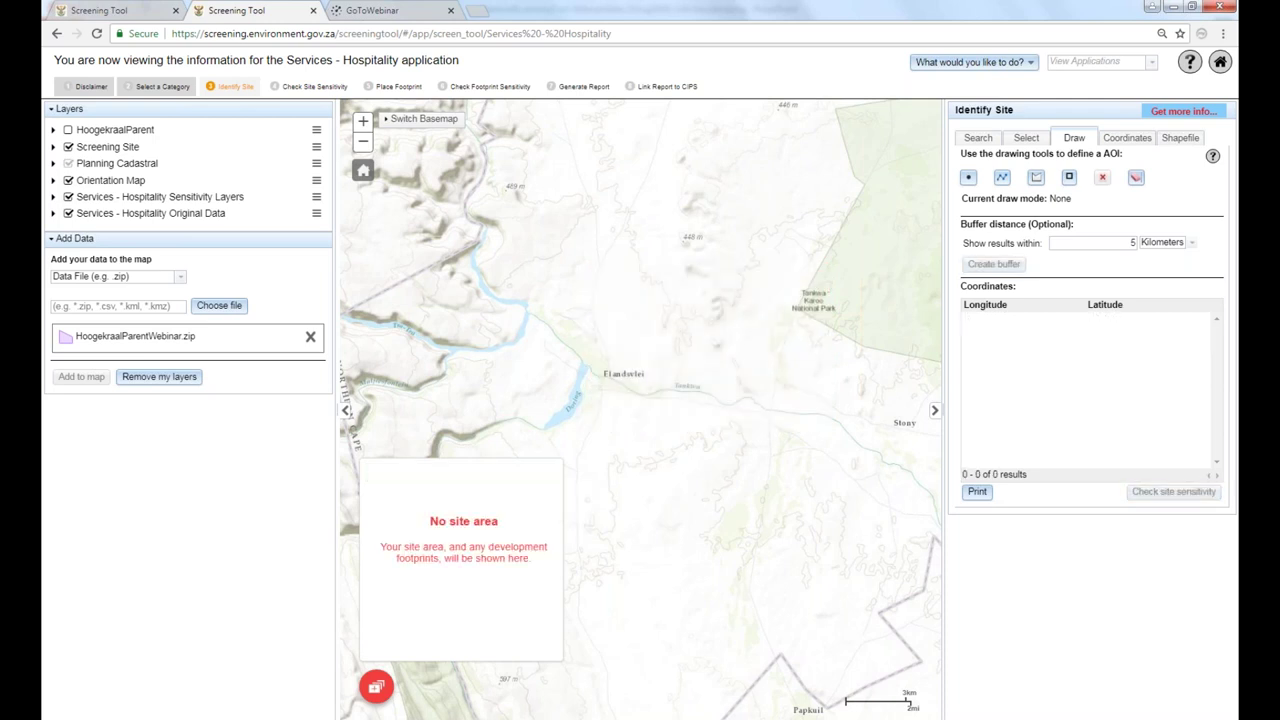
click(376, 687)
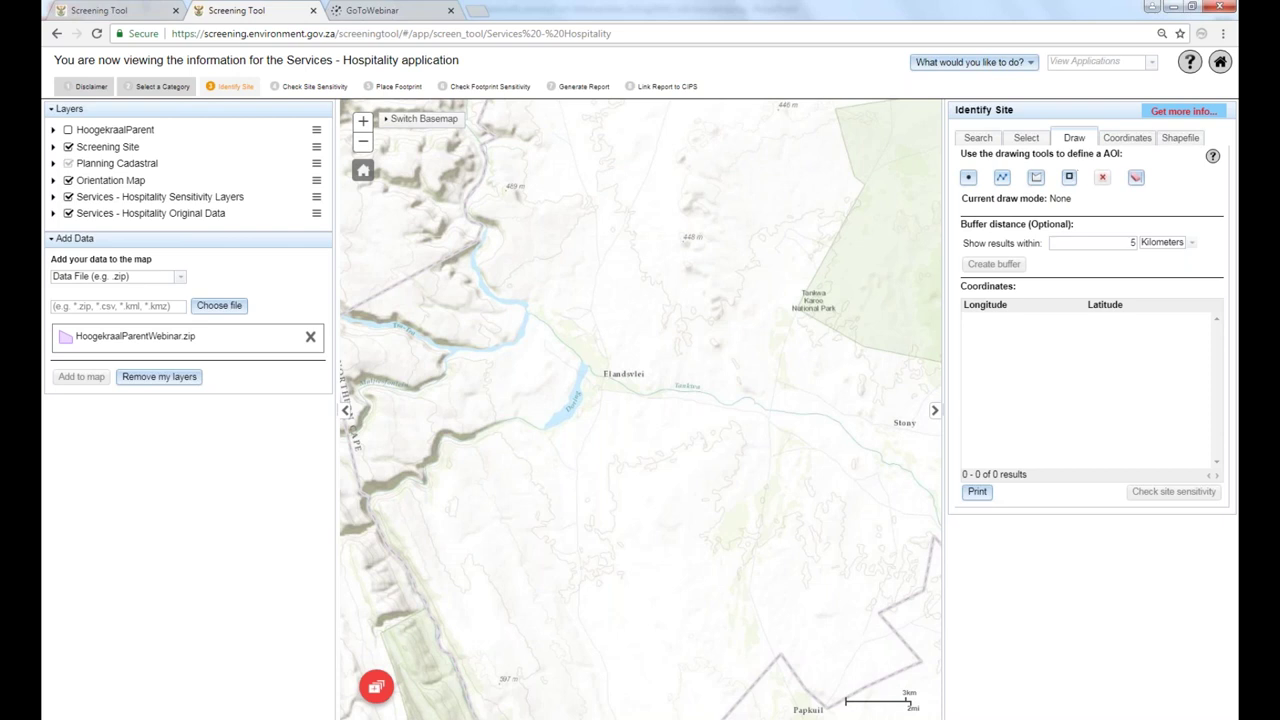
Draw a five-corner polygon around Elandsvlei and view it in Manage your areas with 7 coordinates.
click(1037, 180)
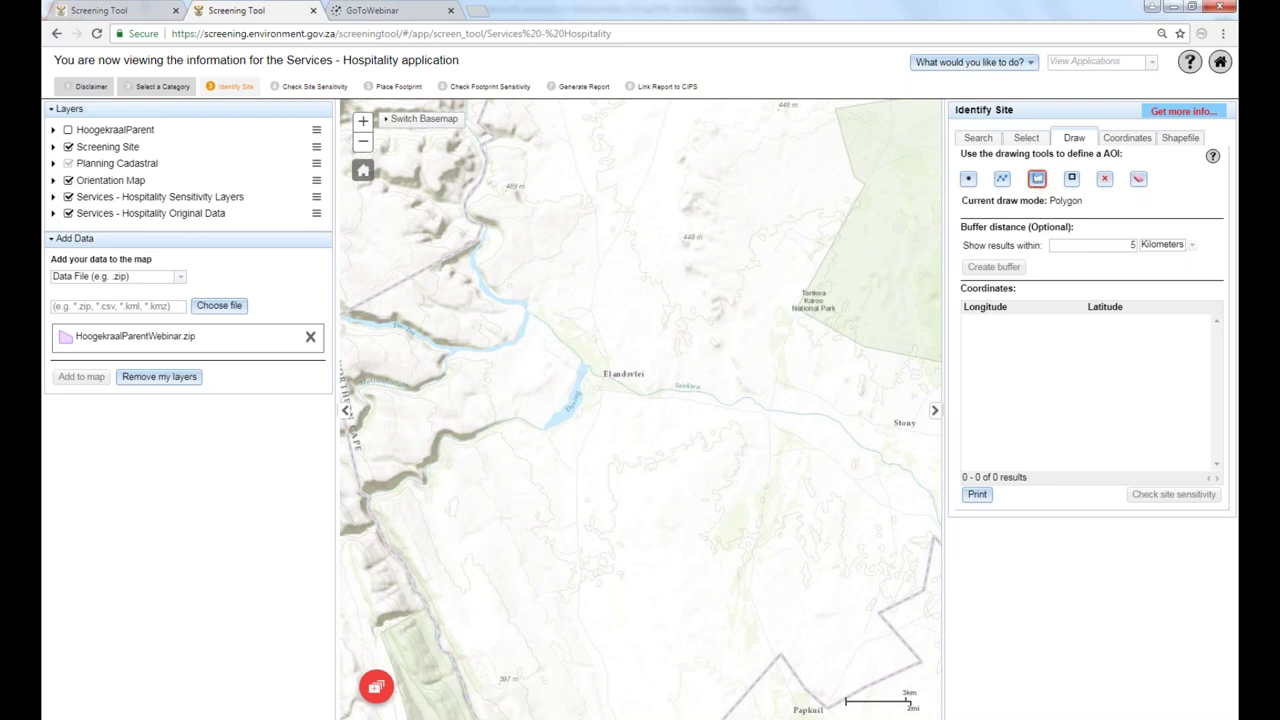
click(569, 471)
click(567, 409)
click(635, 346)
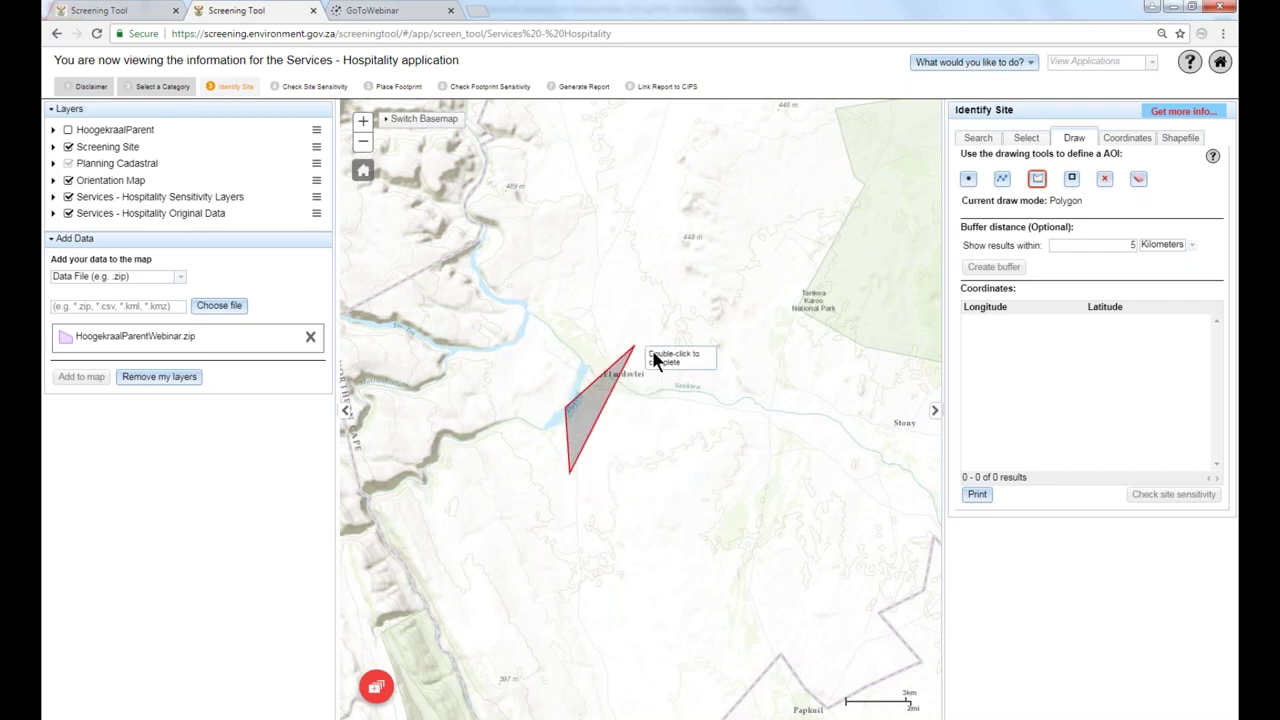
click(694, 397)
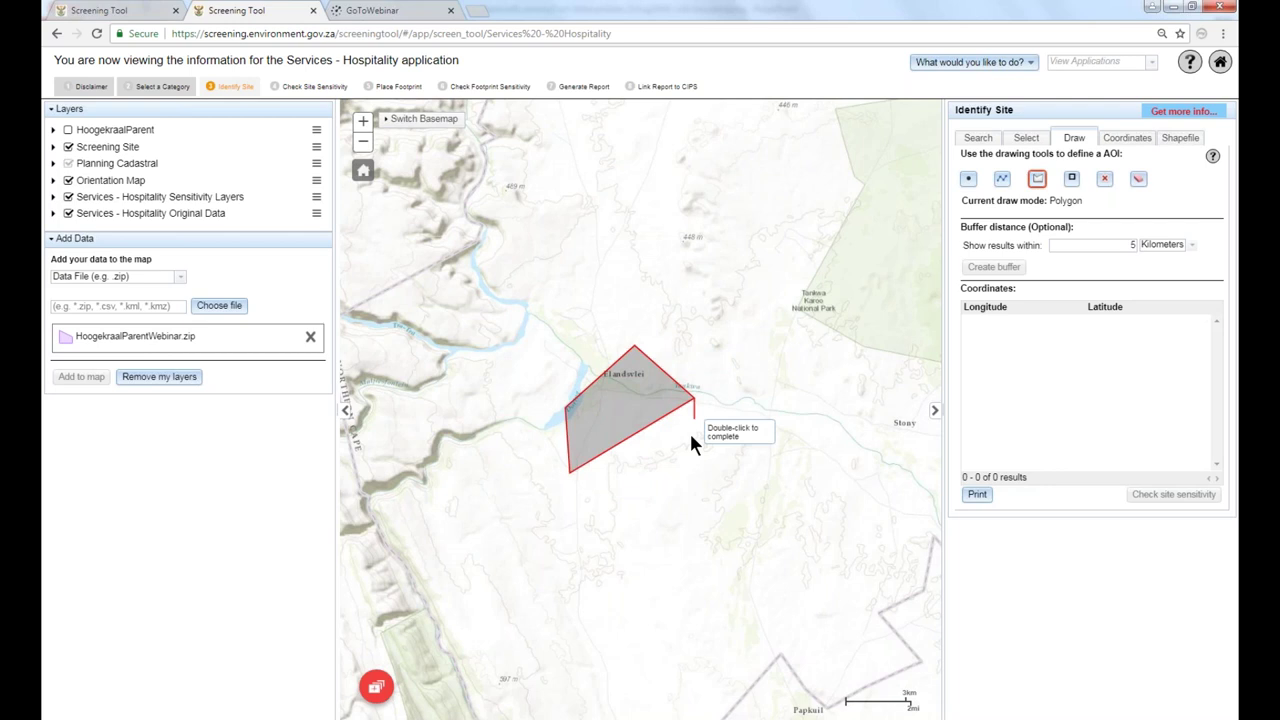
double_click(649, 511)
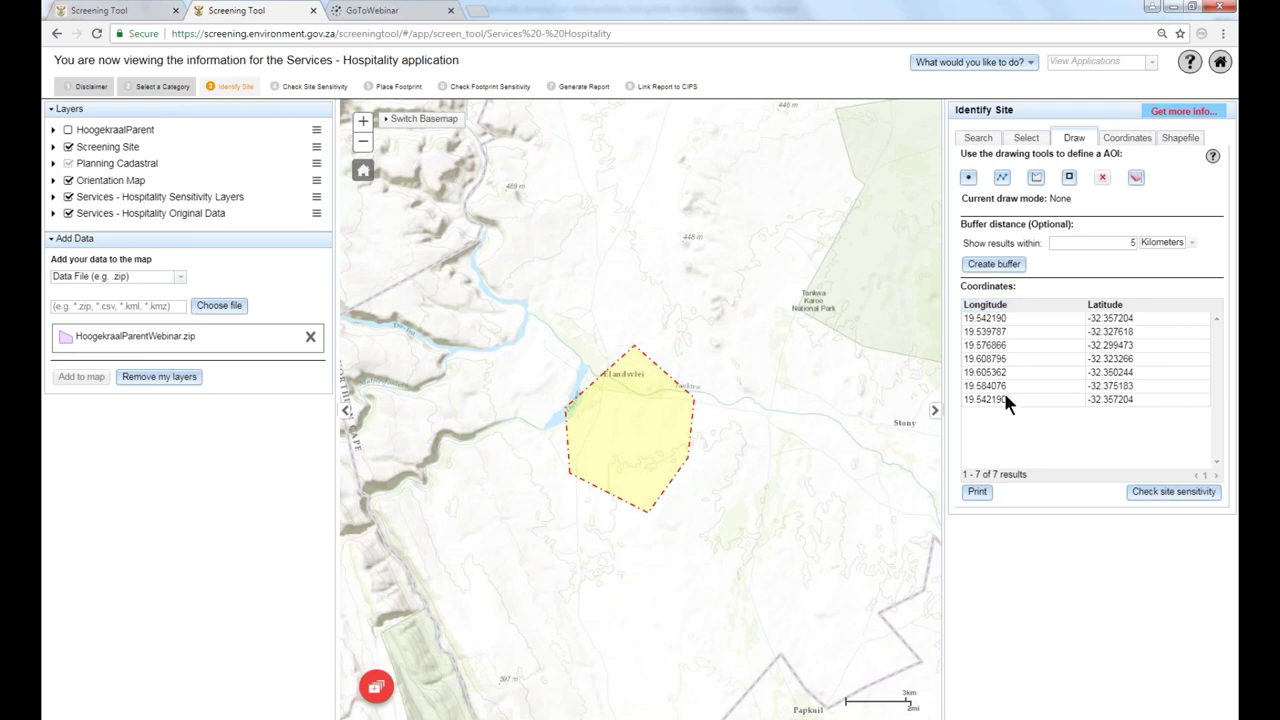
click(376, 686)
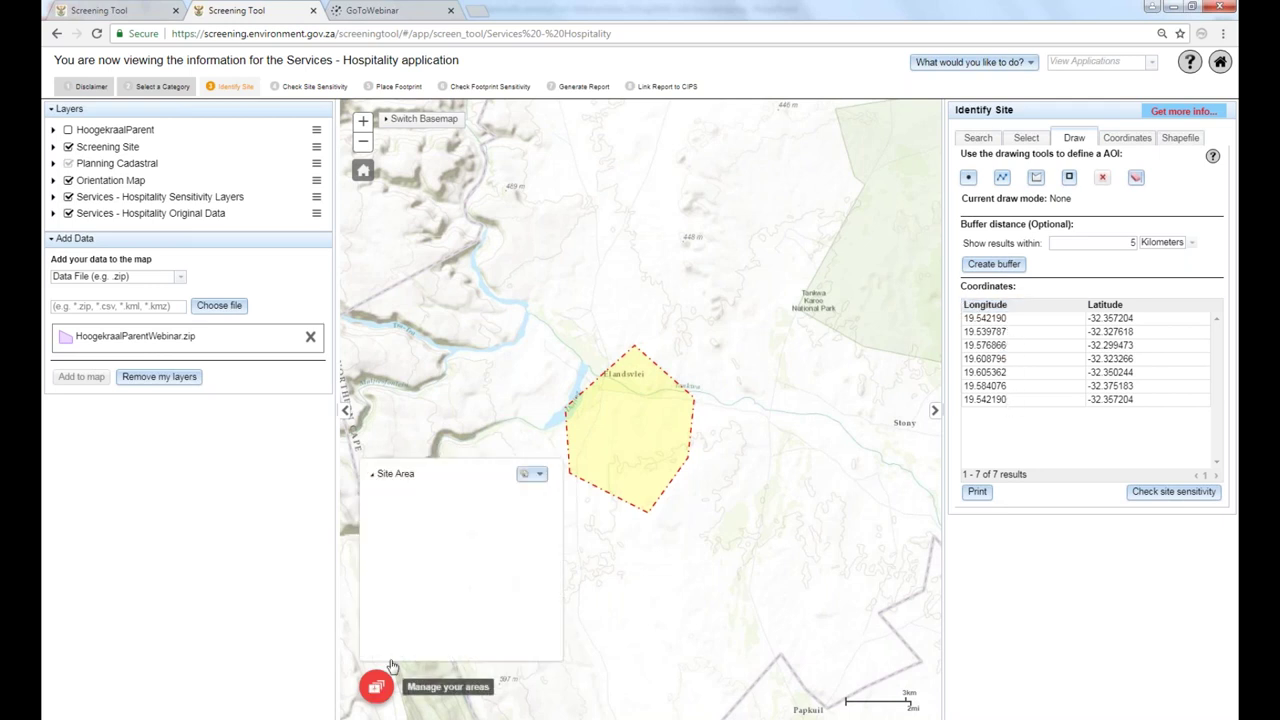
Delete the Elandsvlei polygon site area from Manage your areas, leaving 0 coordinates.
click(531, 474)
click(545, 500)
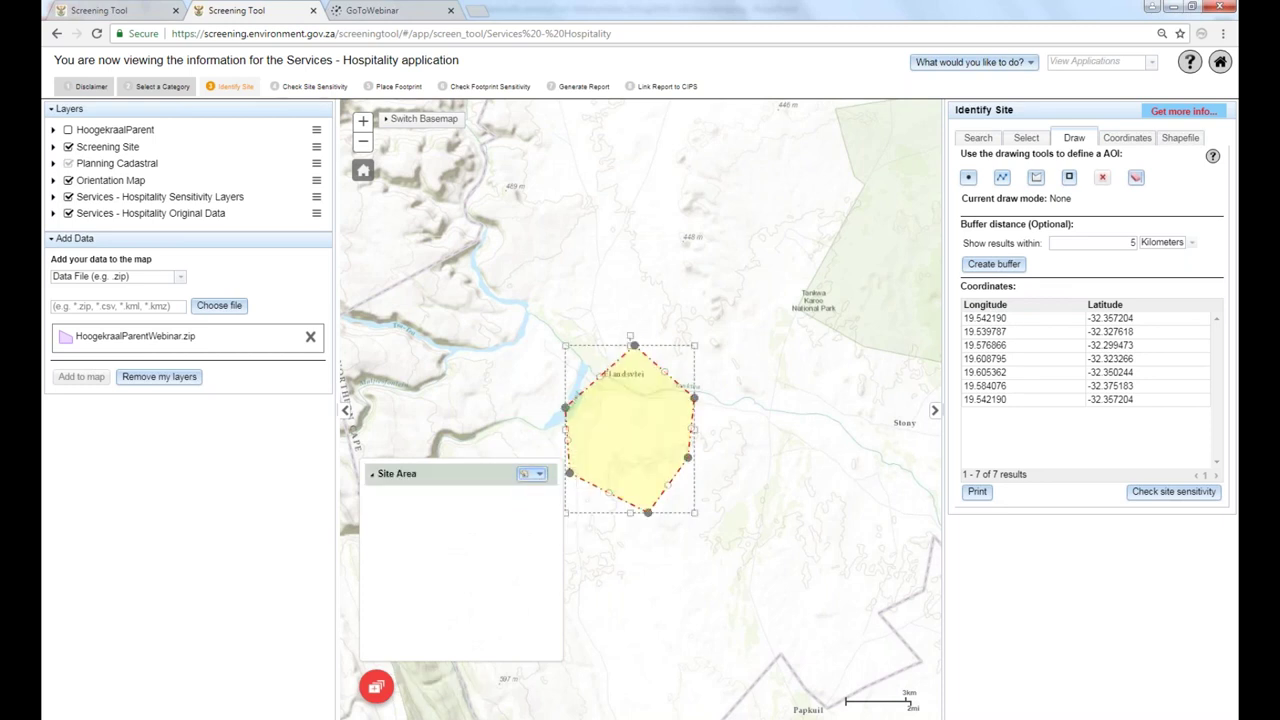
click(539, 476)
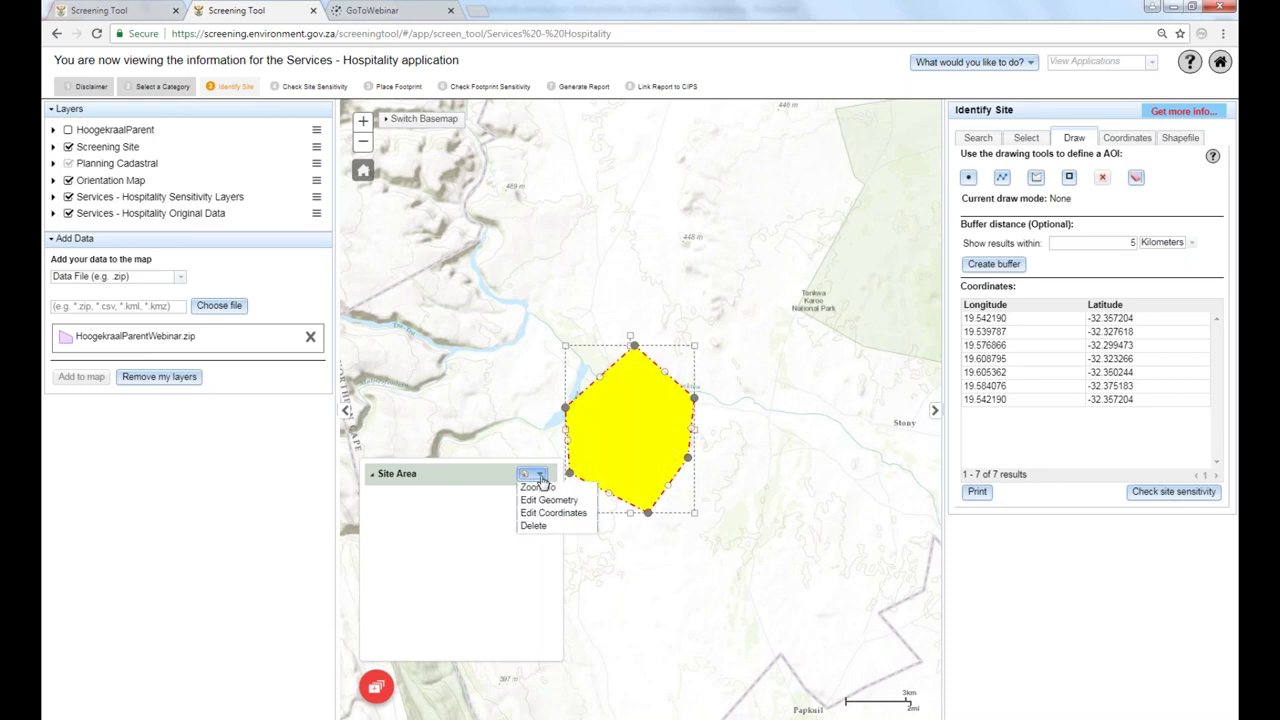
click(540, 526)
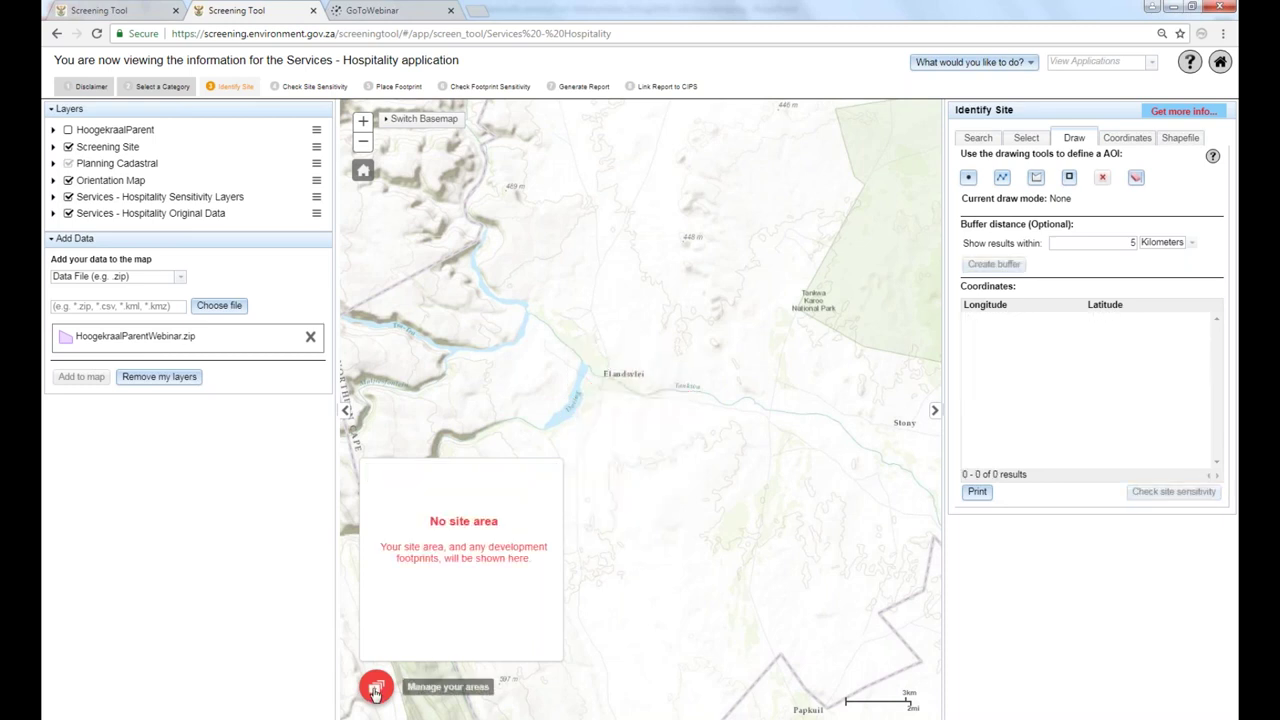
click(376, 688)
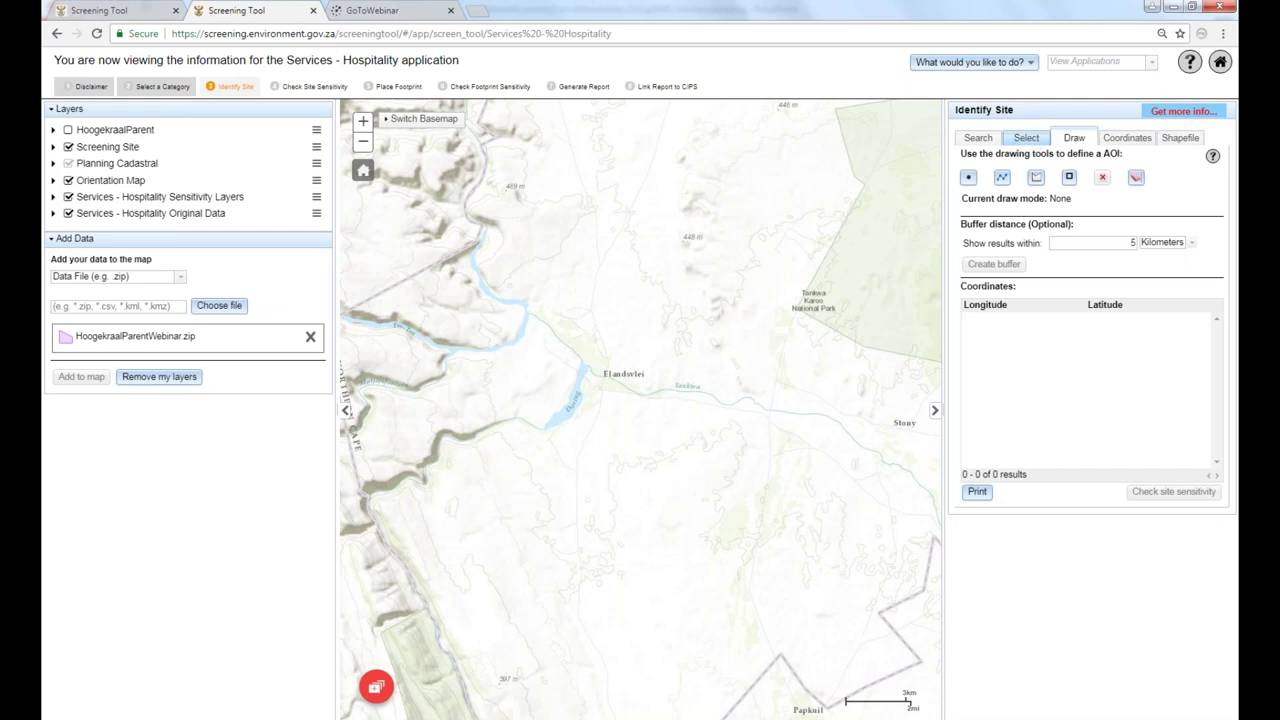
Run a Farm Name search for ELANDSVLEI, typed as 'Elandsvl', returning 114 matching features.
click(978, 138)
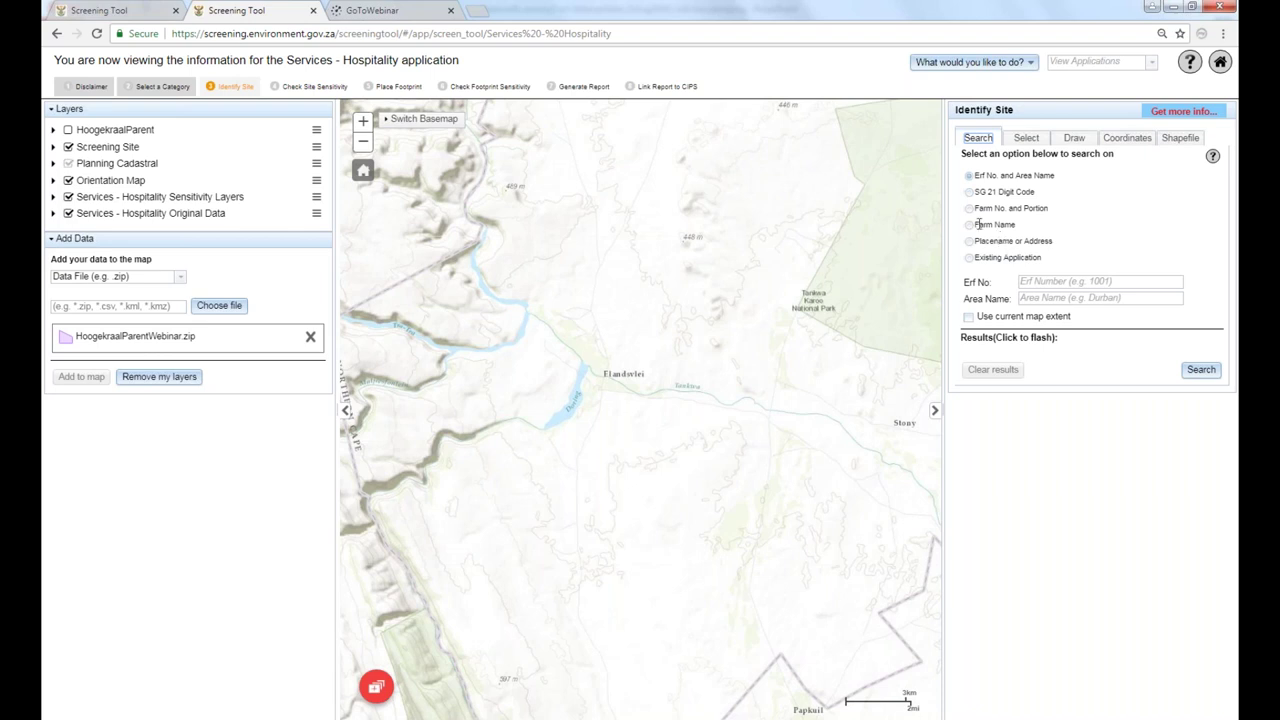
click(968, 224)
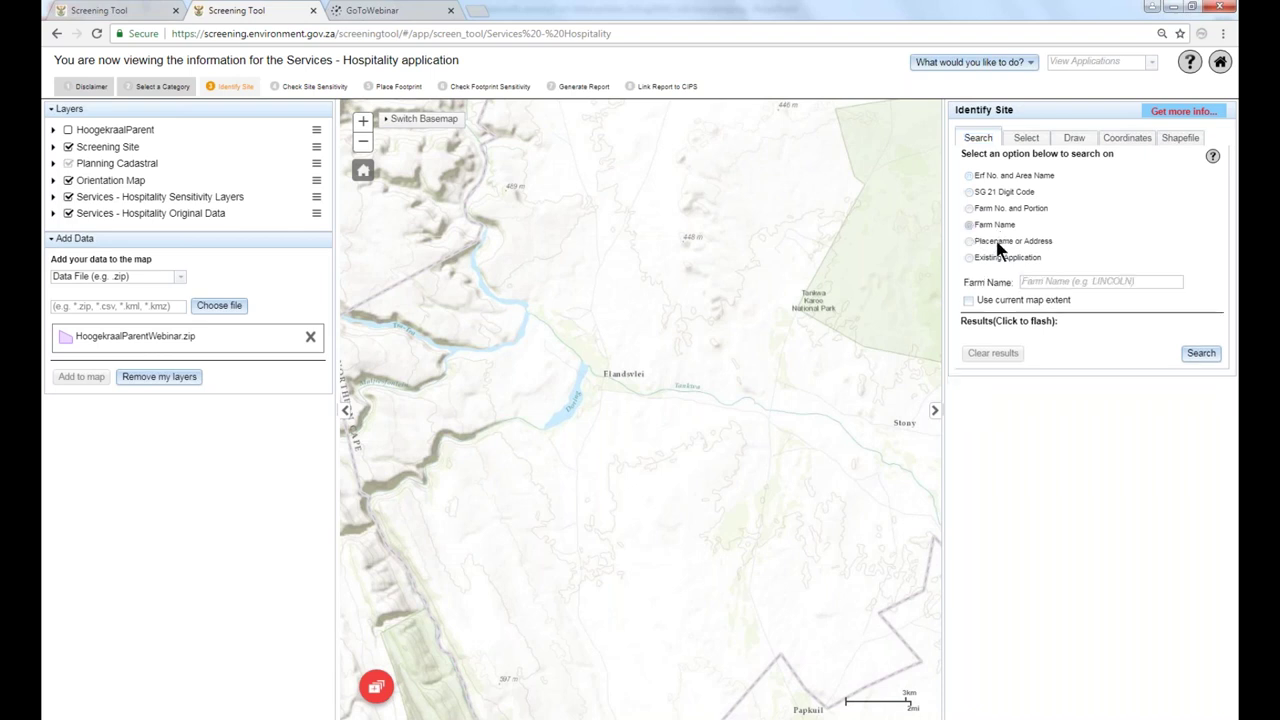
click(1055, 282)
text(El)
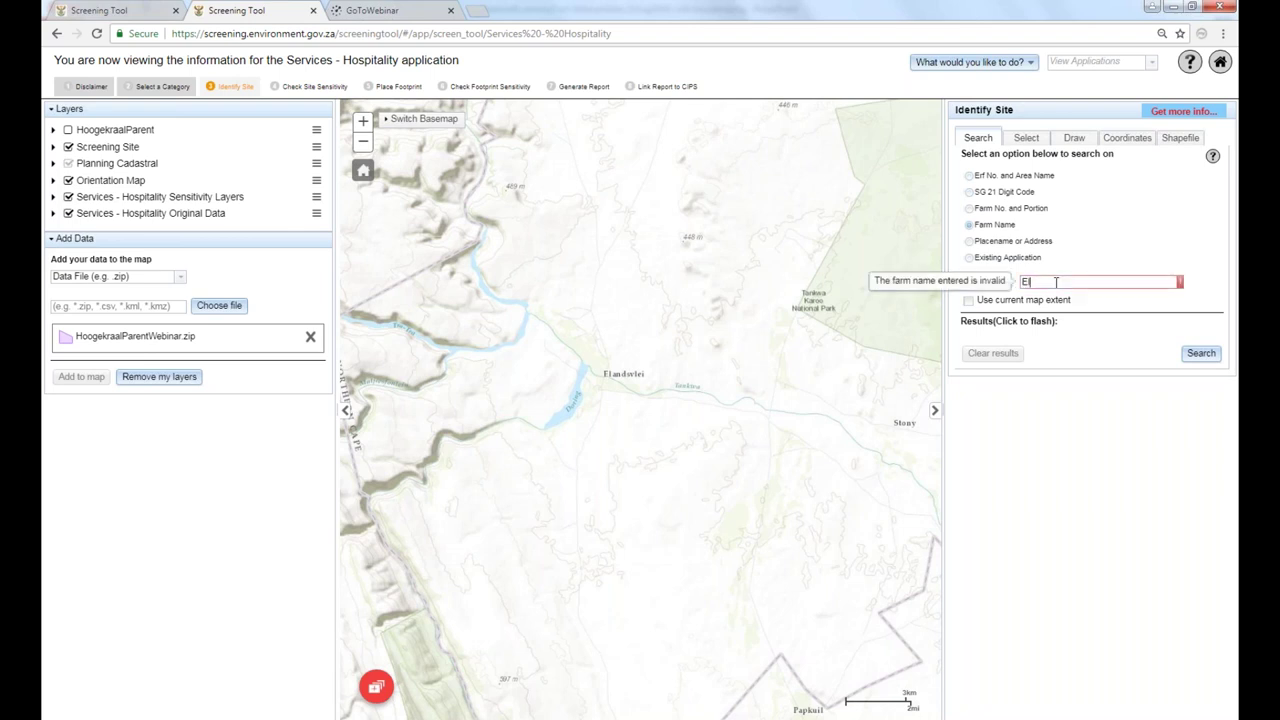
text(and)
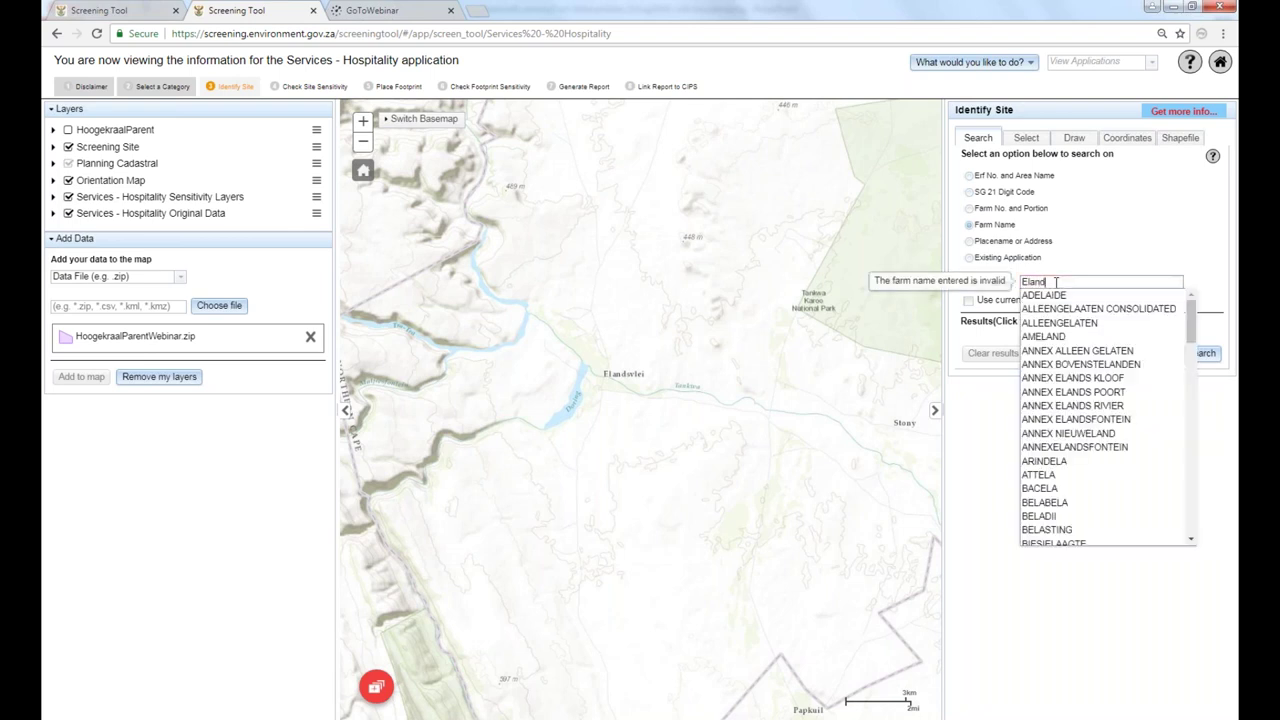
text(s)
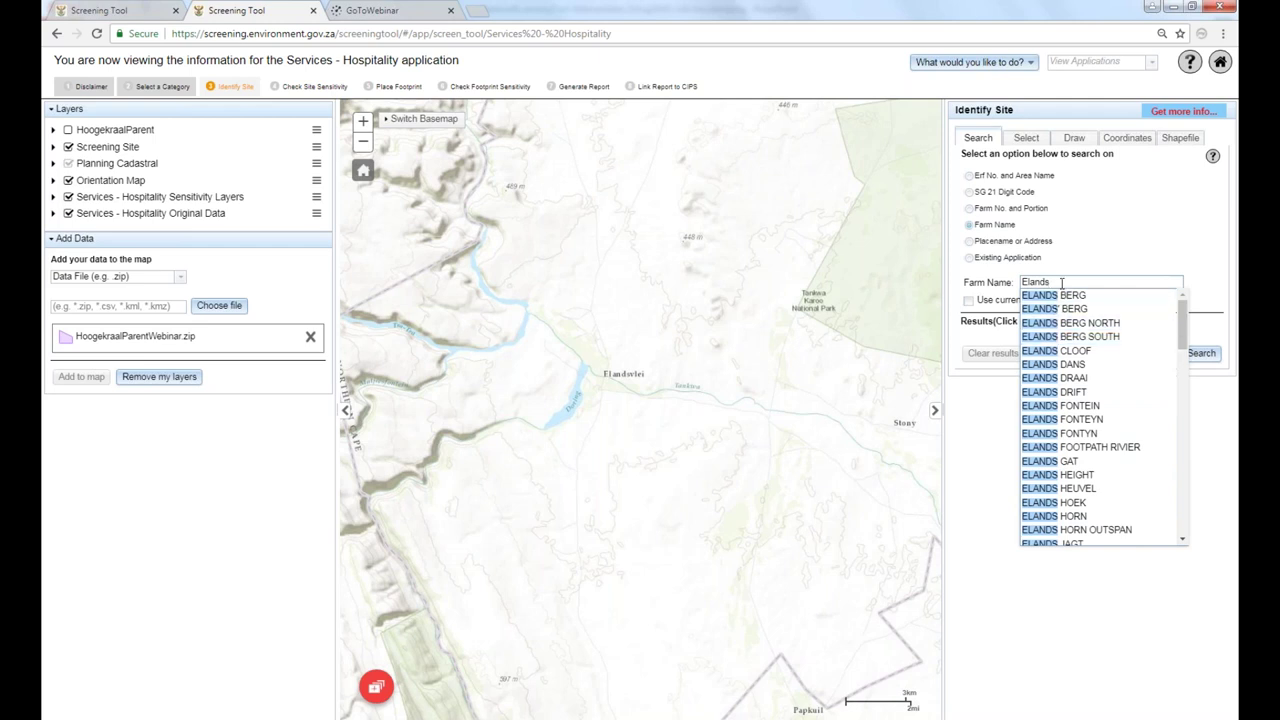
text(vl)
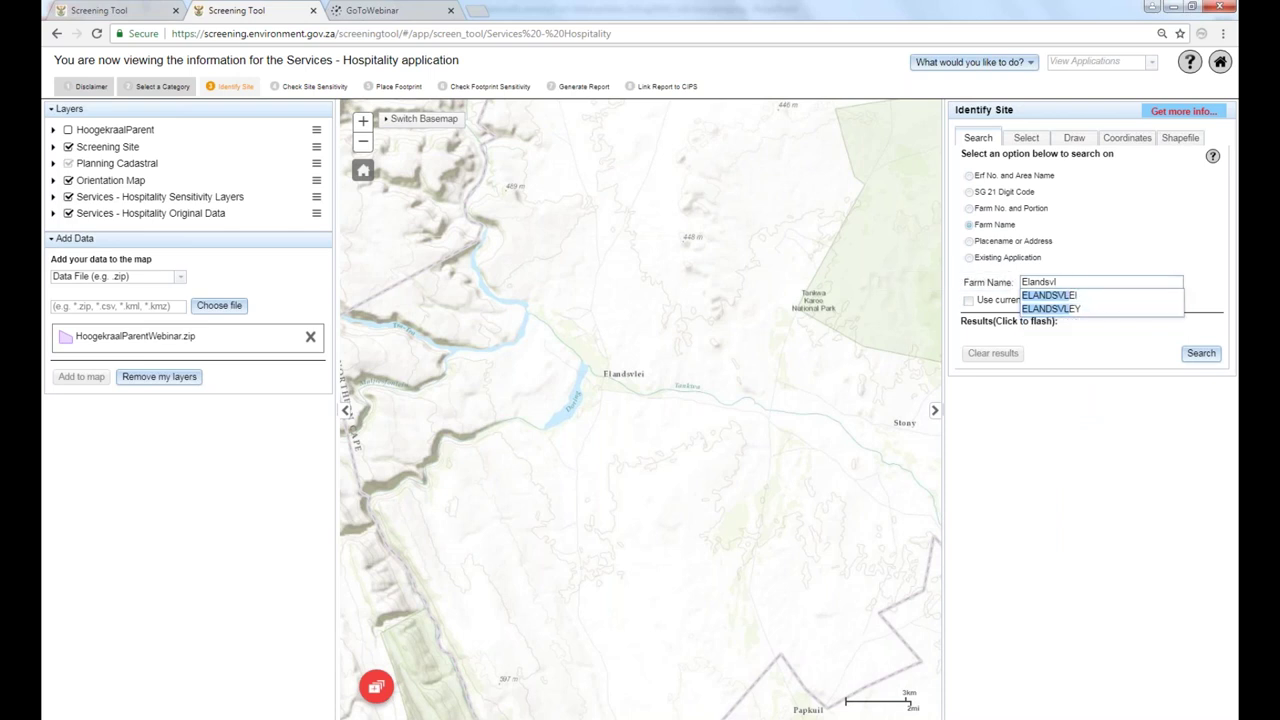
click(1063, 296)
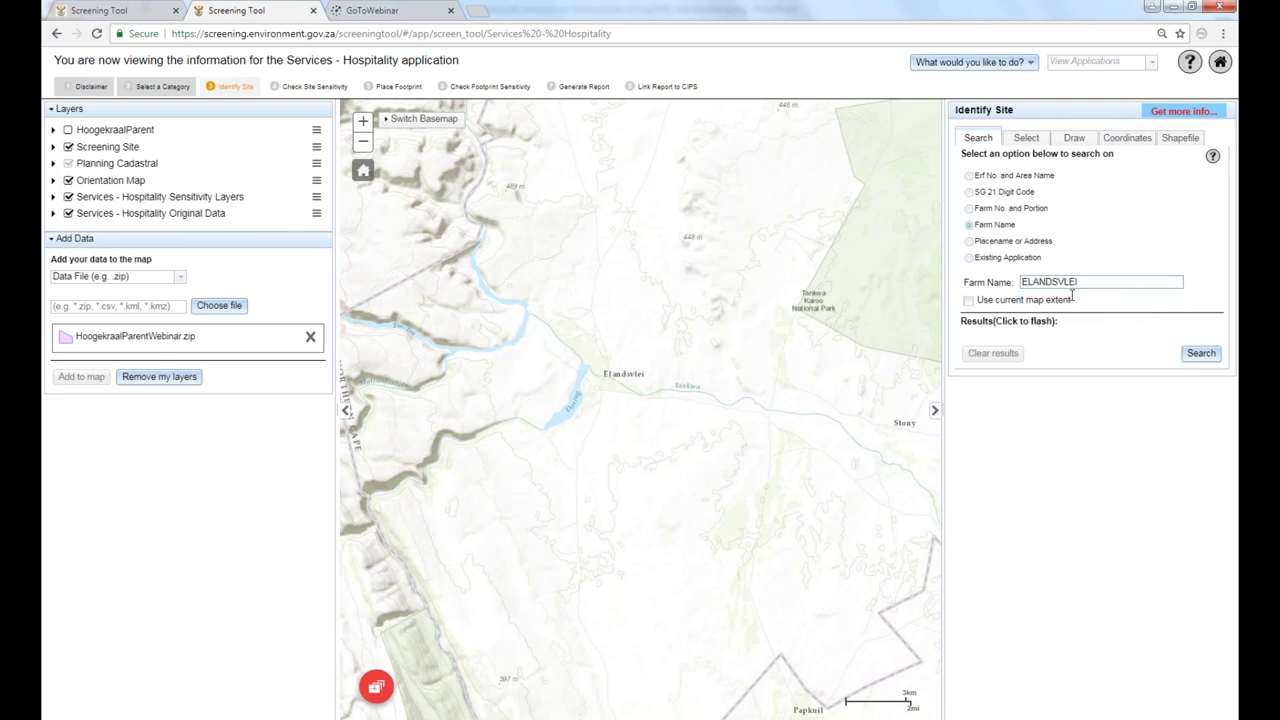
click(1205, 354)
click(1201, 355)
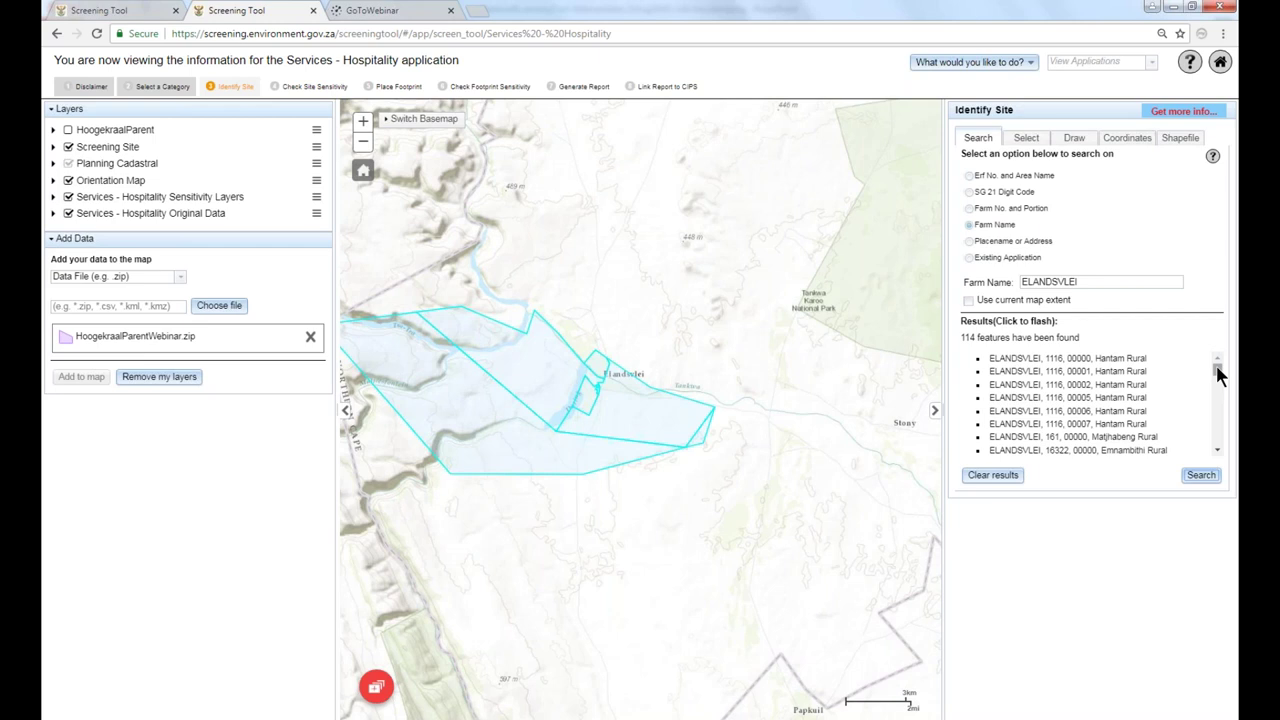
Zoom out to the full South Africa extent and switch the basemap to Imagery.
mouse_move(1216, 367)
mouse_down()
mouse_move(1221, 432)
mouse_move(1216, 360)
mouse_up()
click(365, 174)
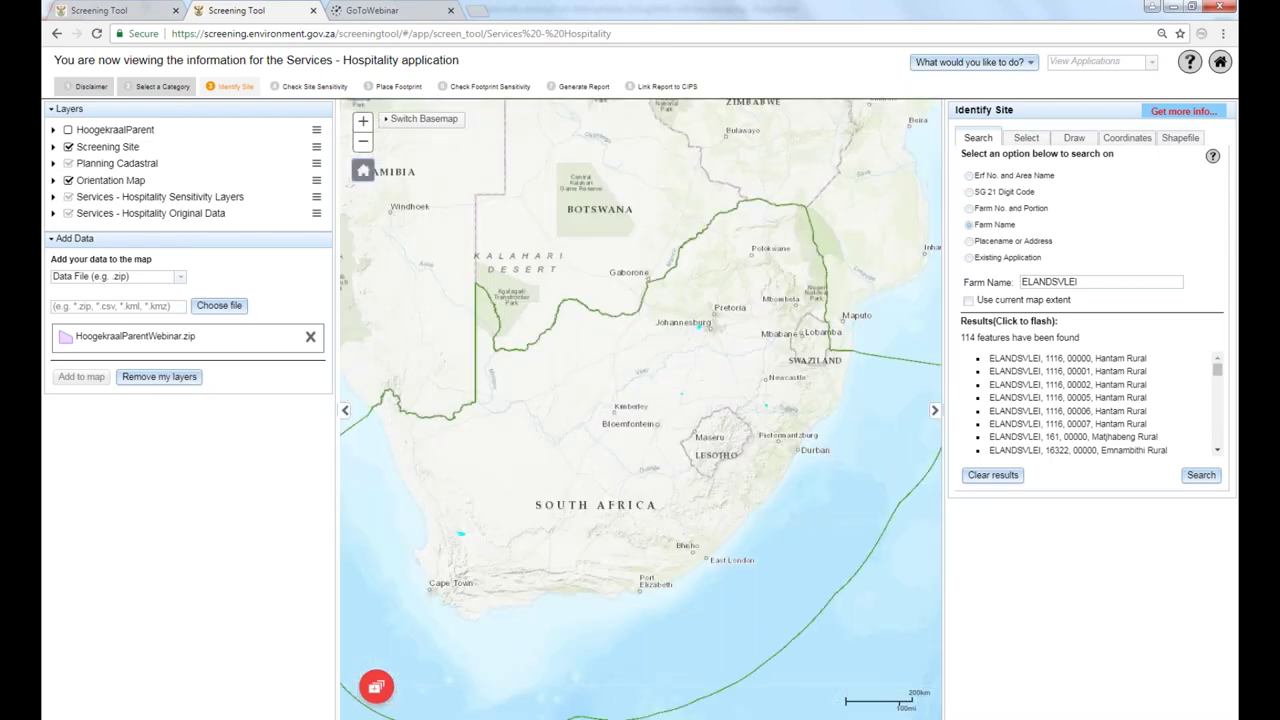
click(420, 118)
click(429, 166)
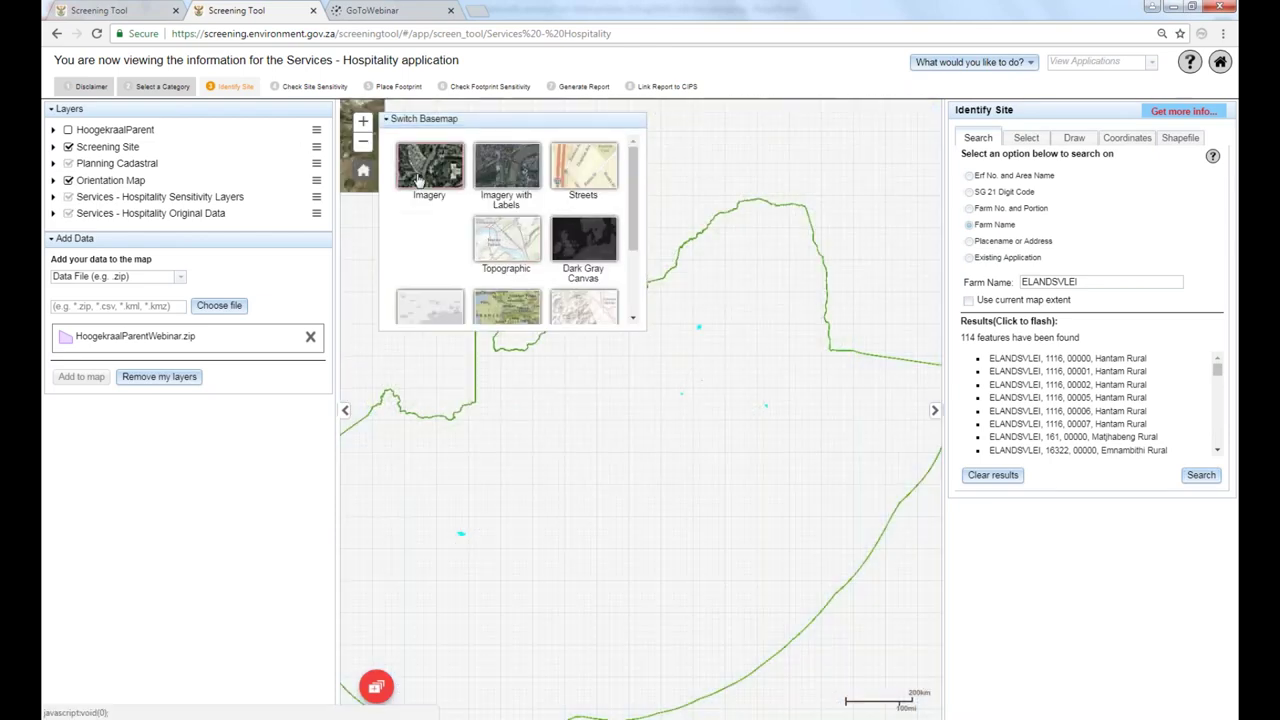
click(486, 119)
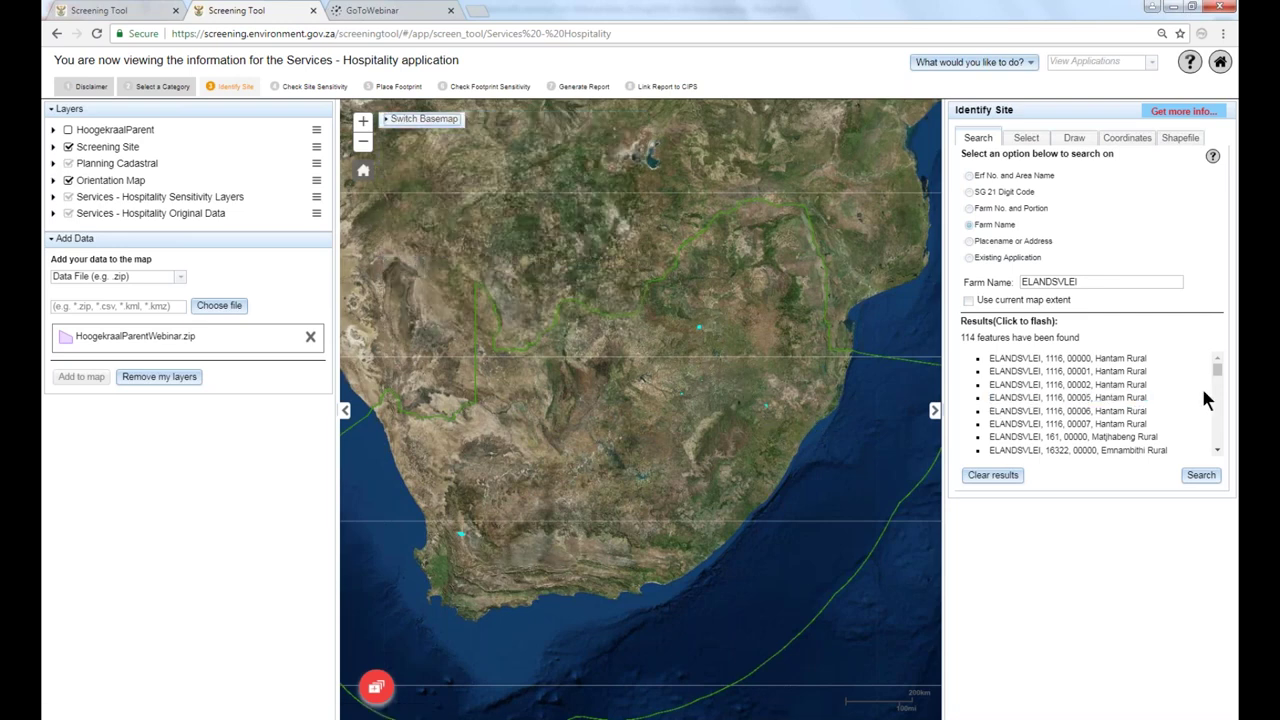
Highlight the ELANDSVLEI 1116 00002 and 00007 results in the list.
mouse_move(1218, 374)
mouse_down()
mouse_move(1221, 439)
mouse_move(1217, 367)
mouse_up()
triple_click(1030, 384)
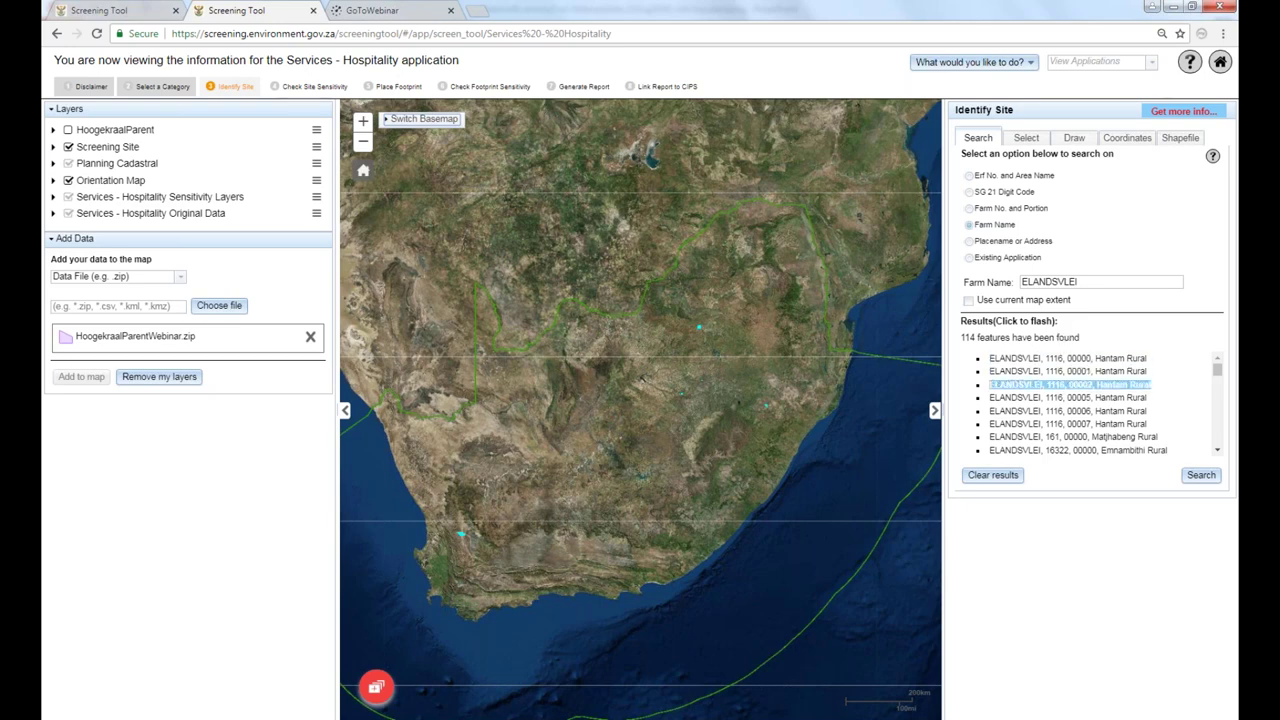
triple_click(1080, 424)
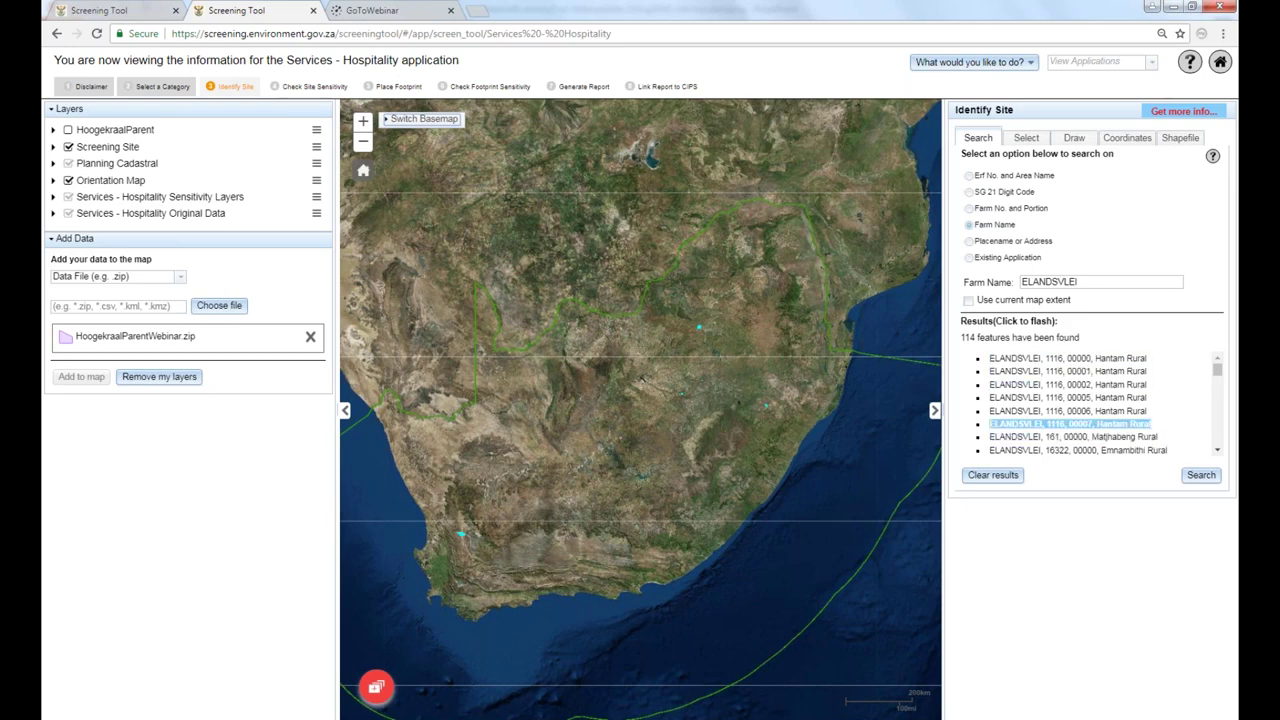
Zoom to the ELANDSVLEI 1116 00007 parcel and narrow both side panels to widen the map.
double_click(1078, 424)
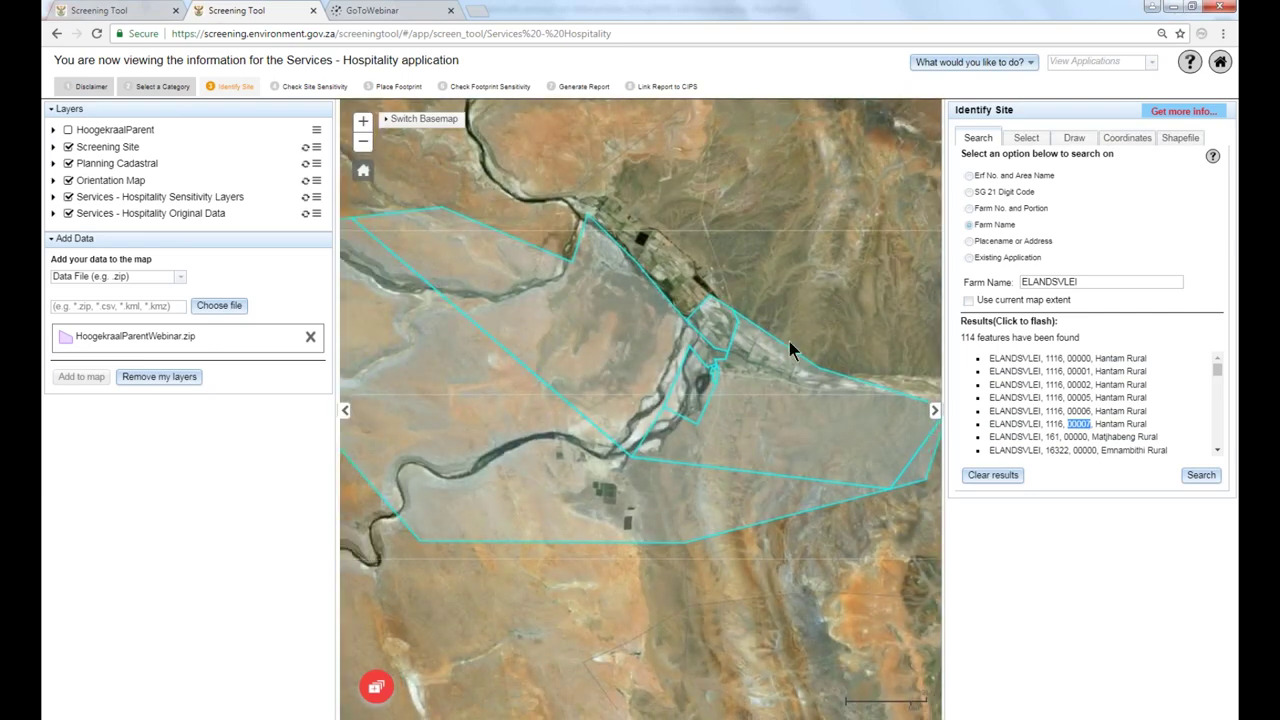
scroll(703, 340, down, 1)
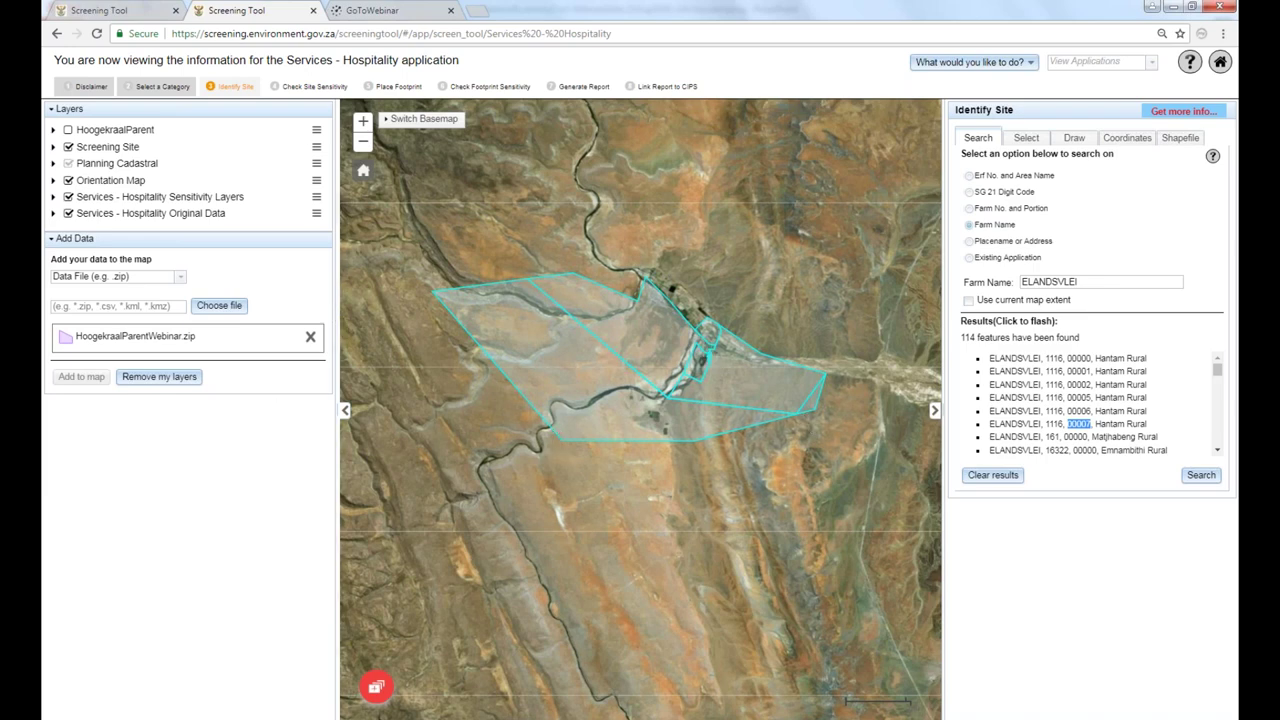
drag(334, 308, 258, 305)
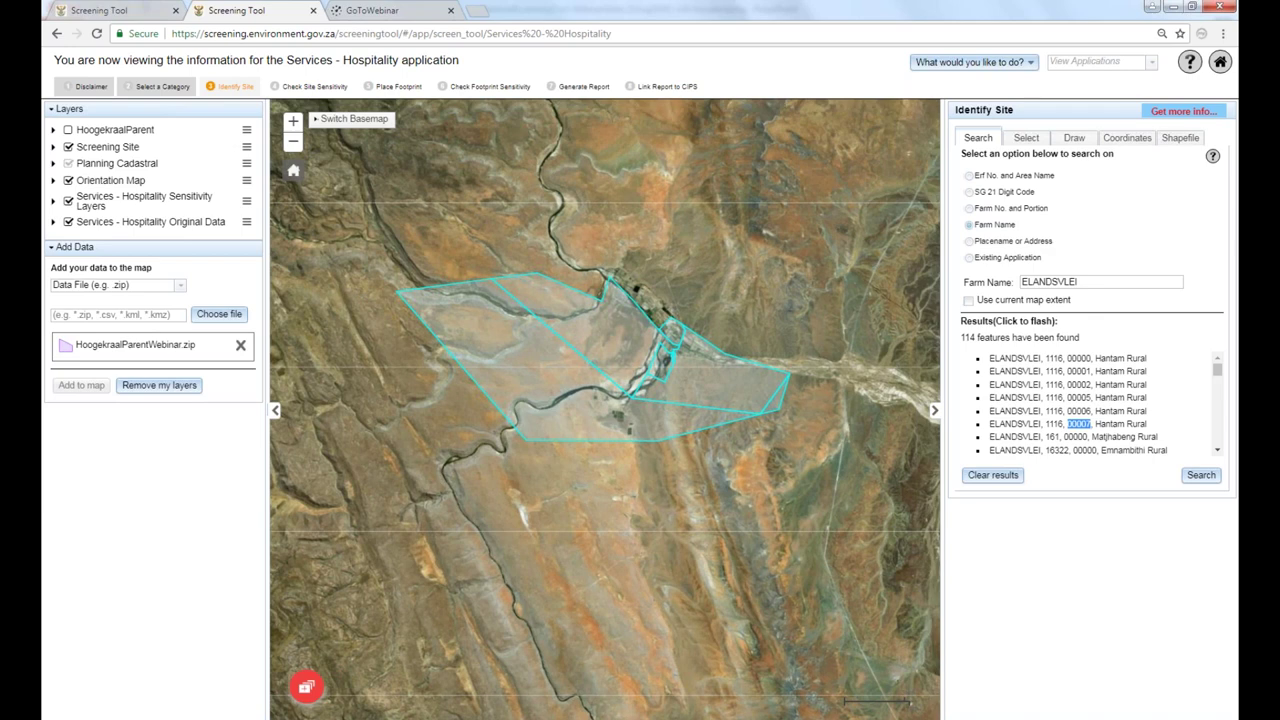
drag(945, 325, 990, 323)
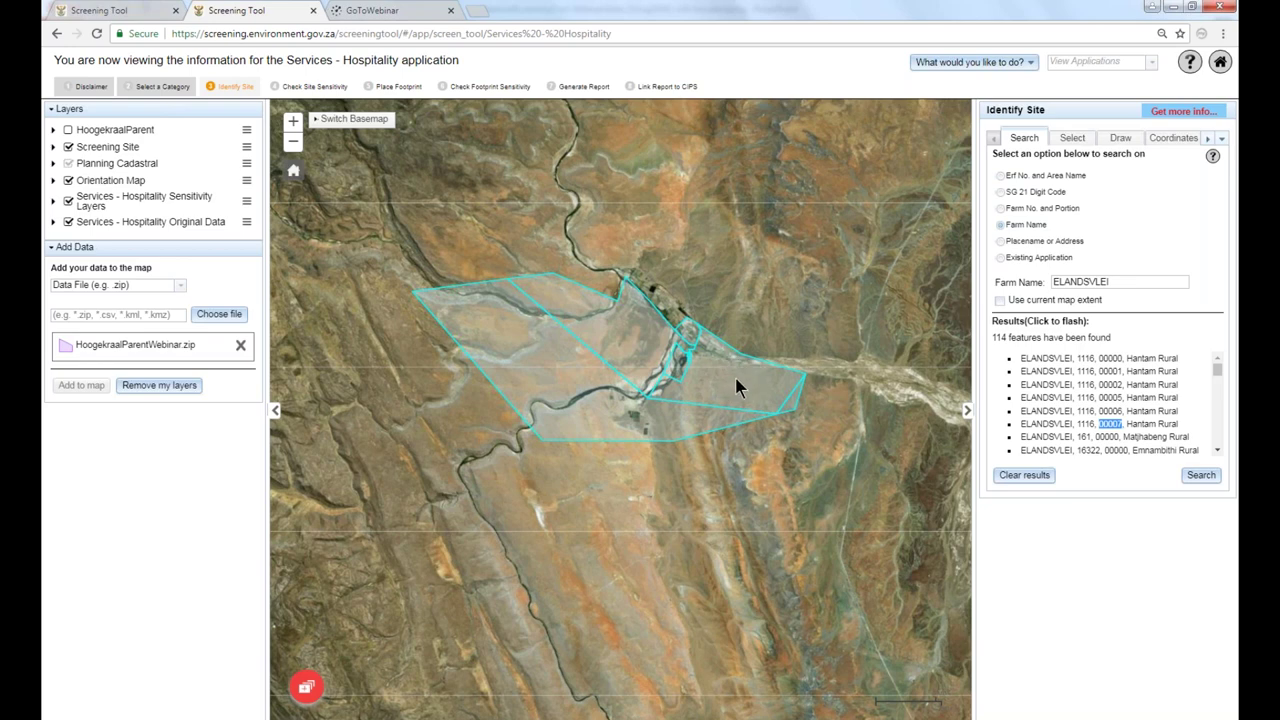
Flash ELANDSVLEI 1116 parcels 00000, 00001, 00002, 00005 and 00006 on the map.
triple_click(1060, 359)
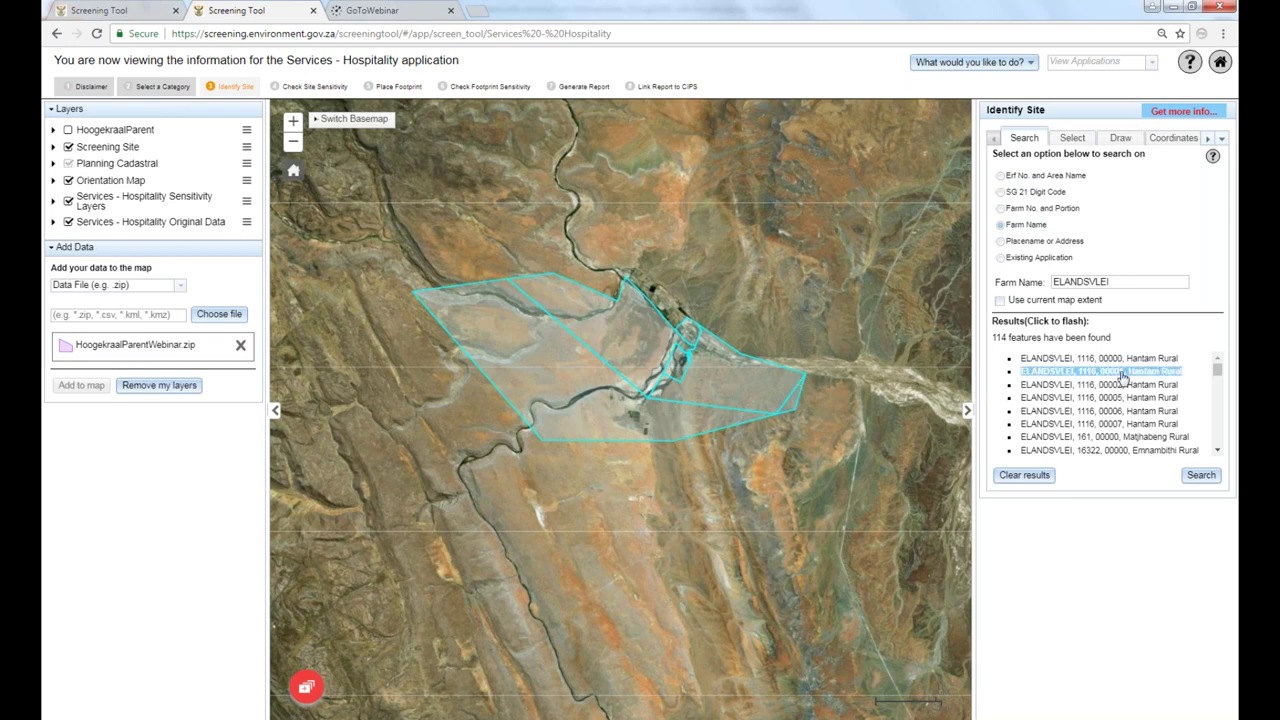
click(1114, 376)
click(1077, 385)
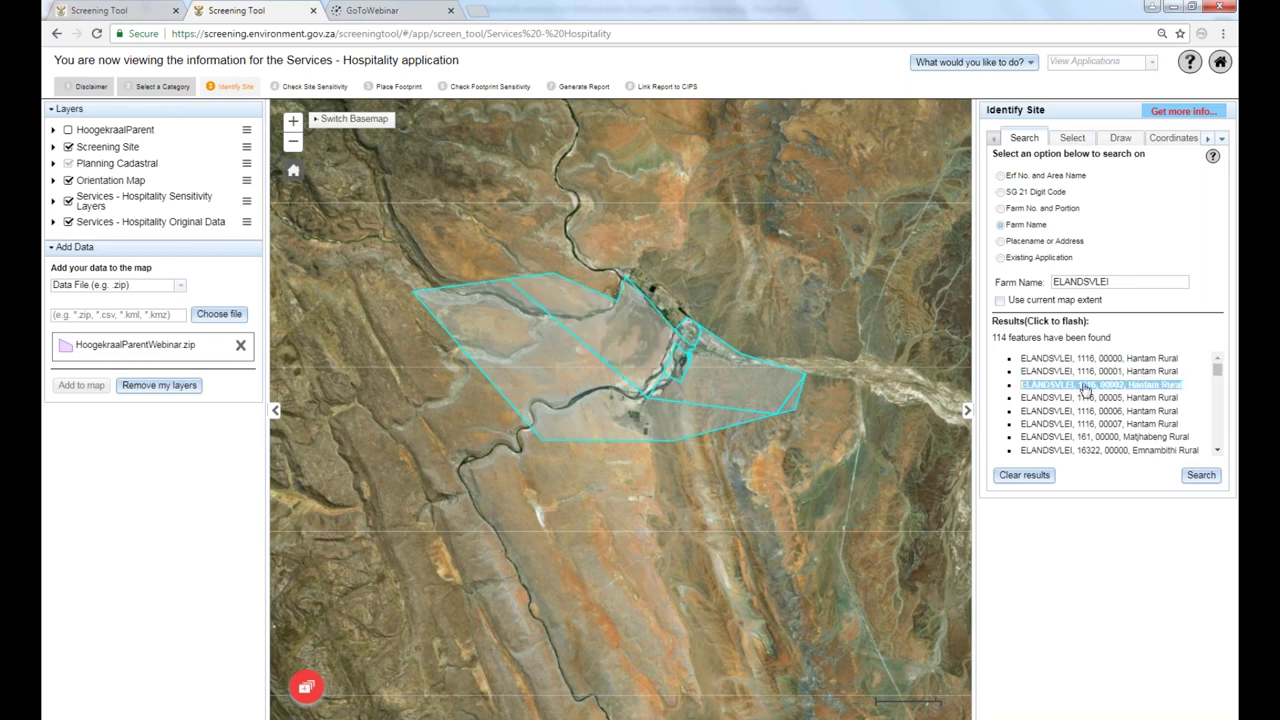
click(1087, 397)
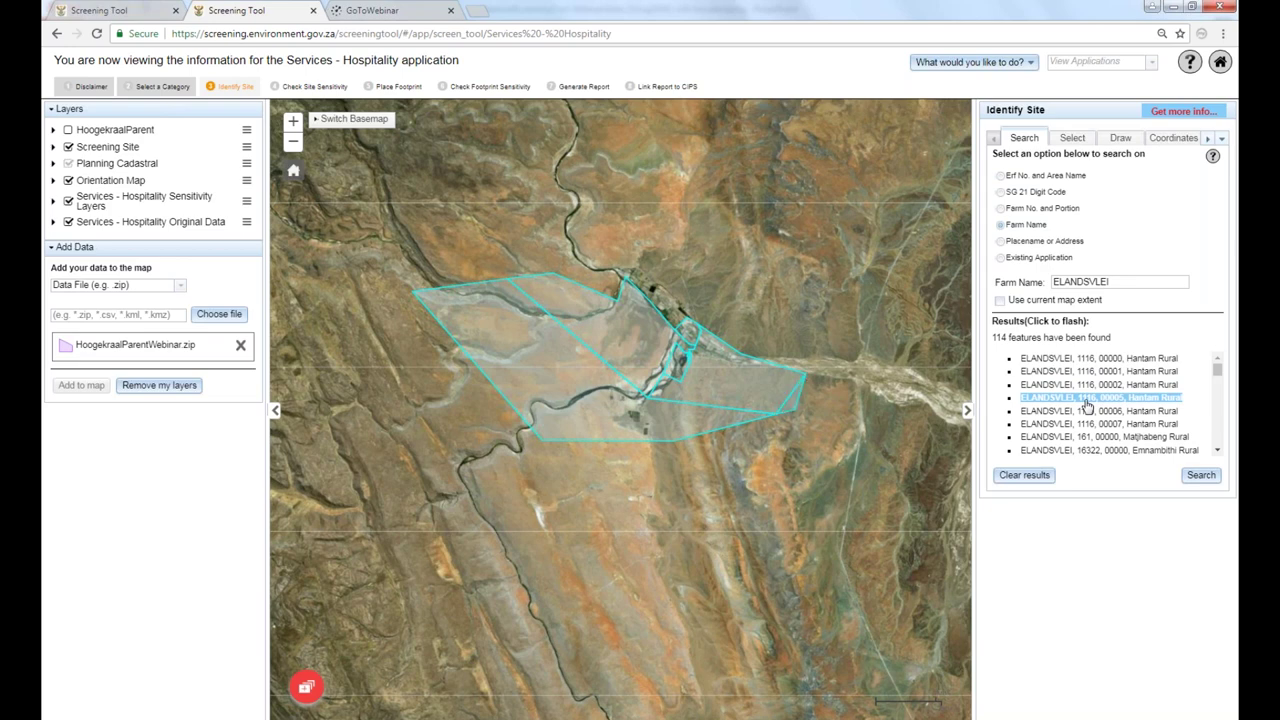
click(1087, 411)
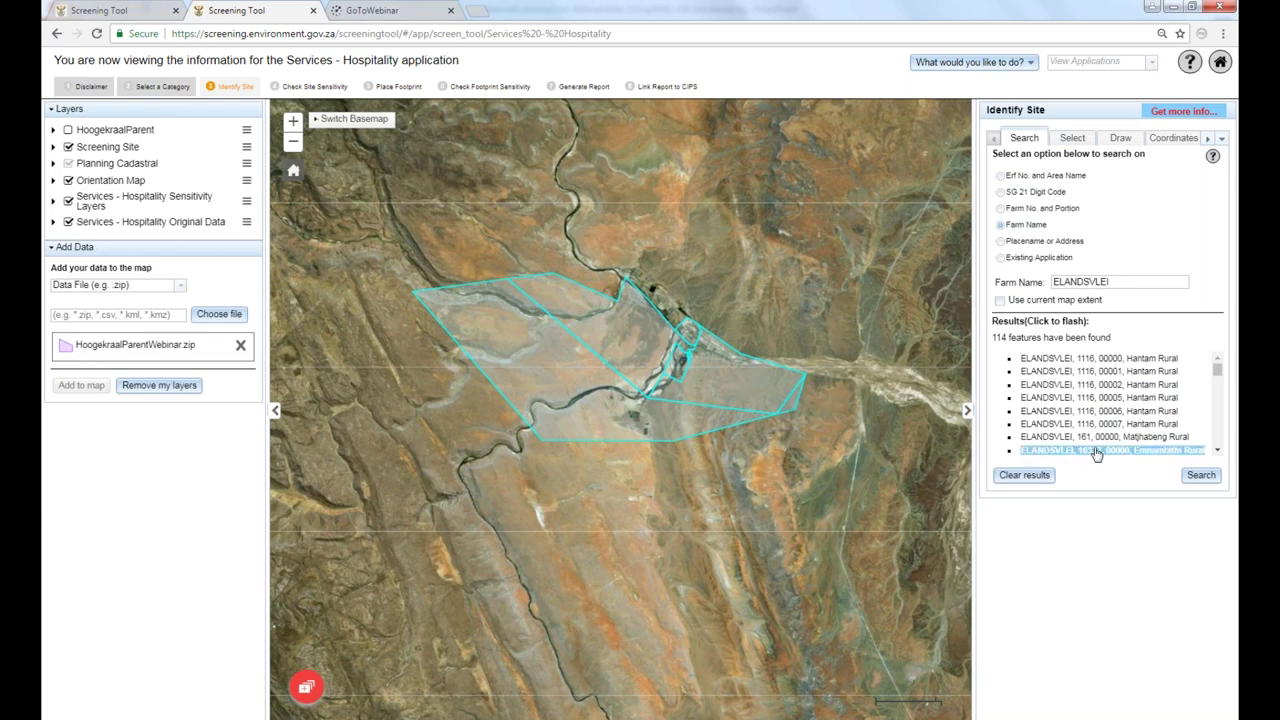
Open property-boundary selection, try select-by-extent, then set the selection mode to Point.
click(1072, 139)
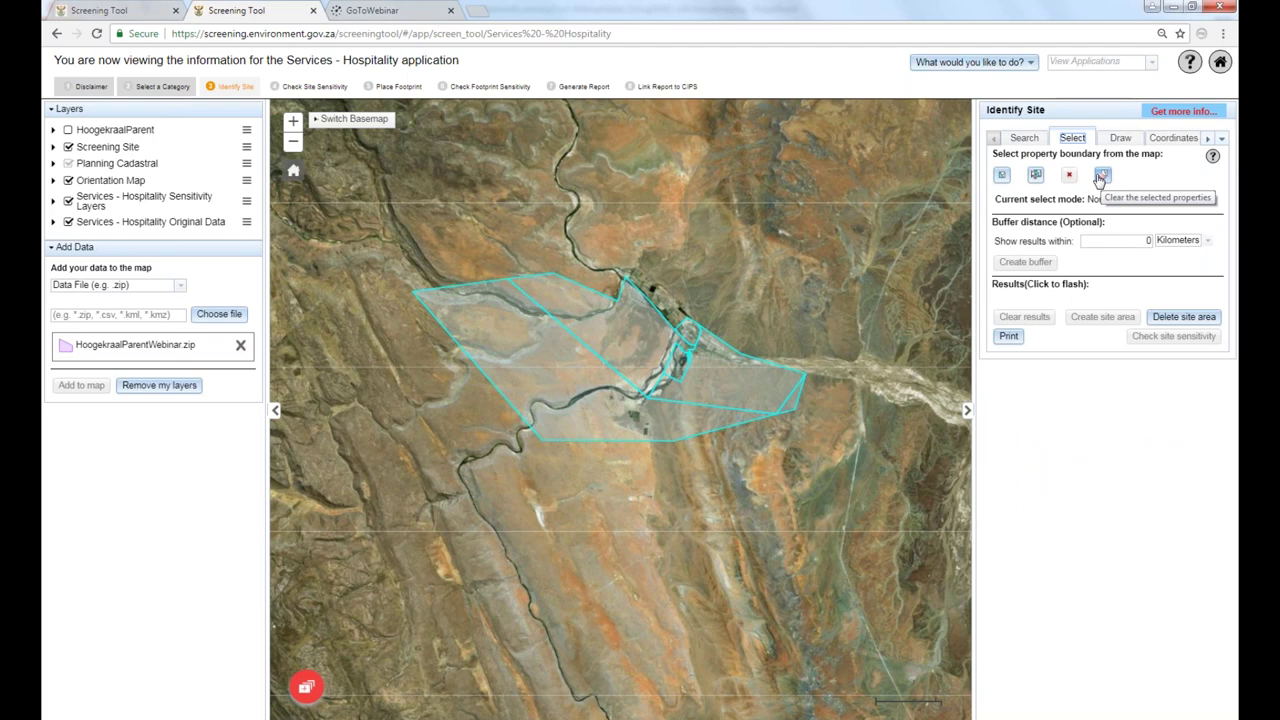
click(1002, 176)
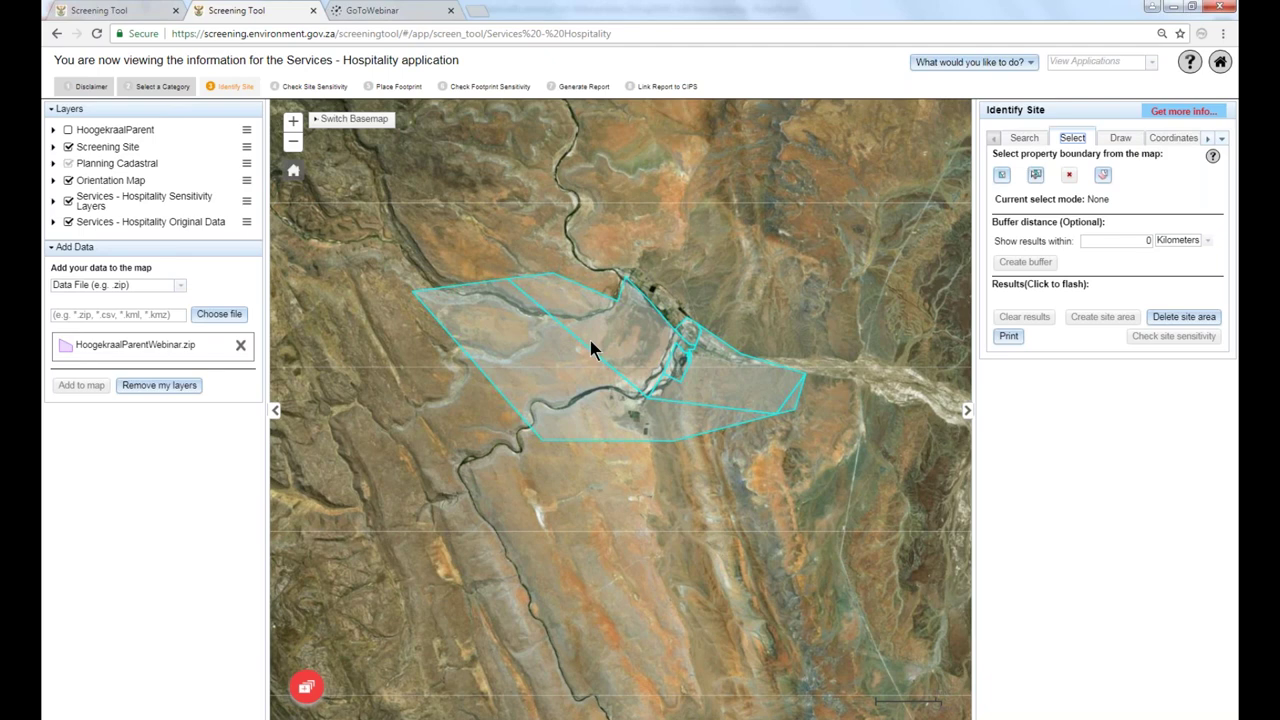
click(1002, 176)
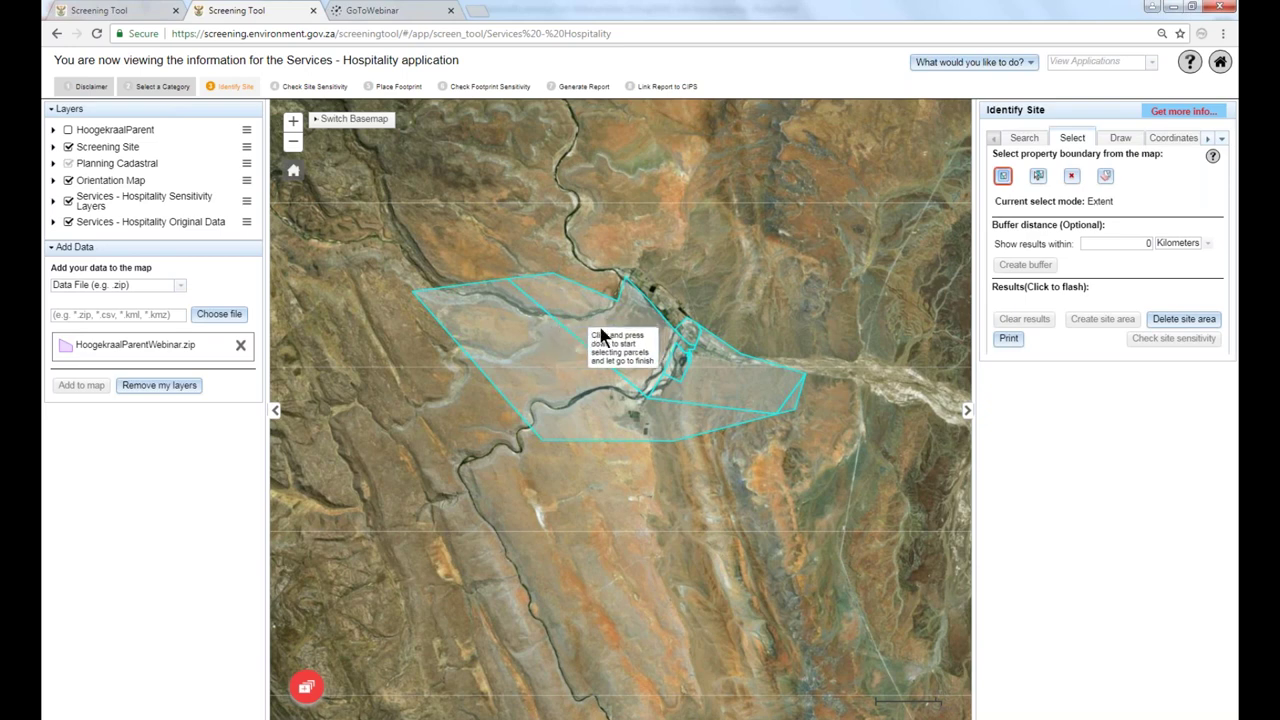
click(1037, 177)
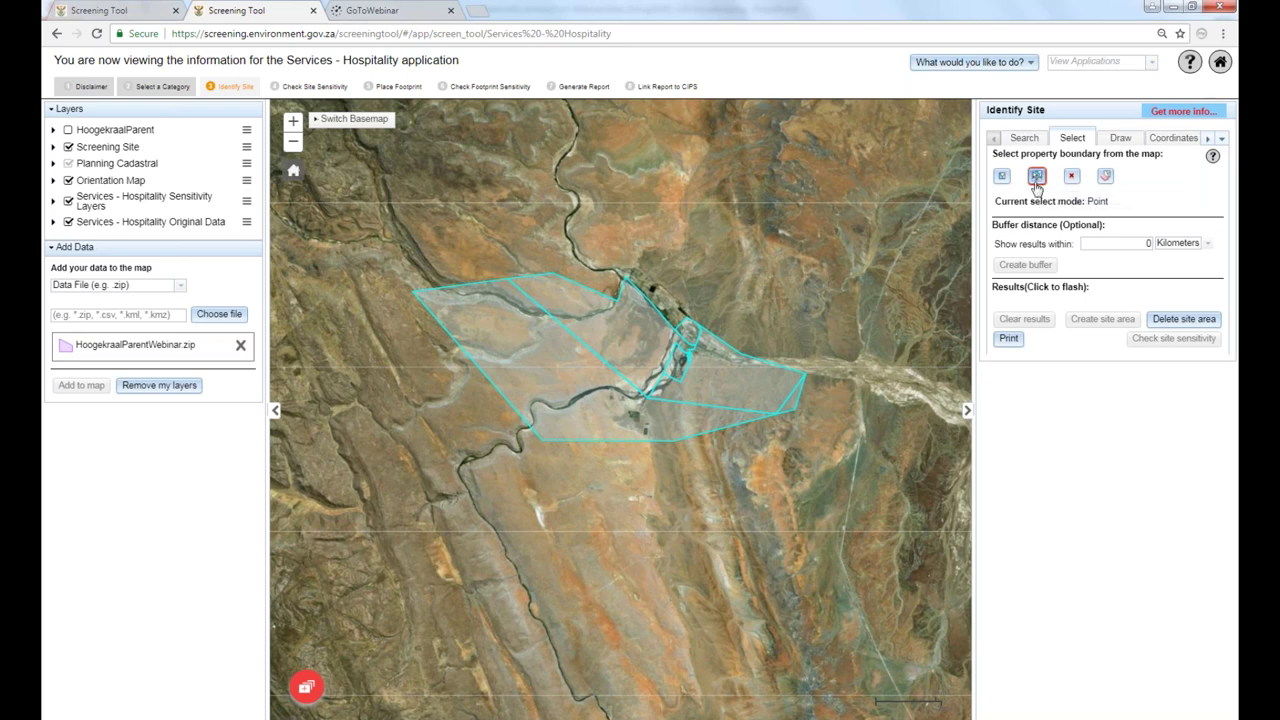
Select the Elandsvlei parcel on the map and remove Portion 00000 of Erf 1116 from the selection.
click(731, 378)
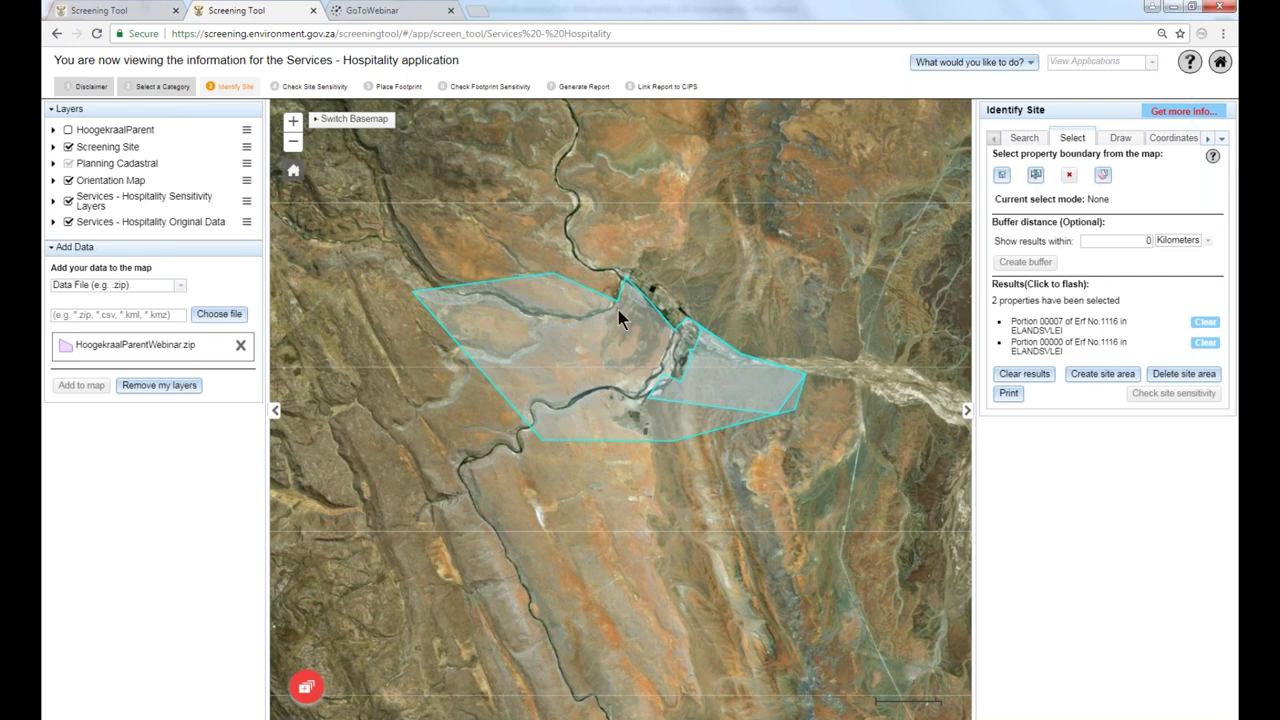
click(1075, 328)
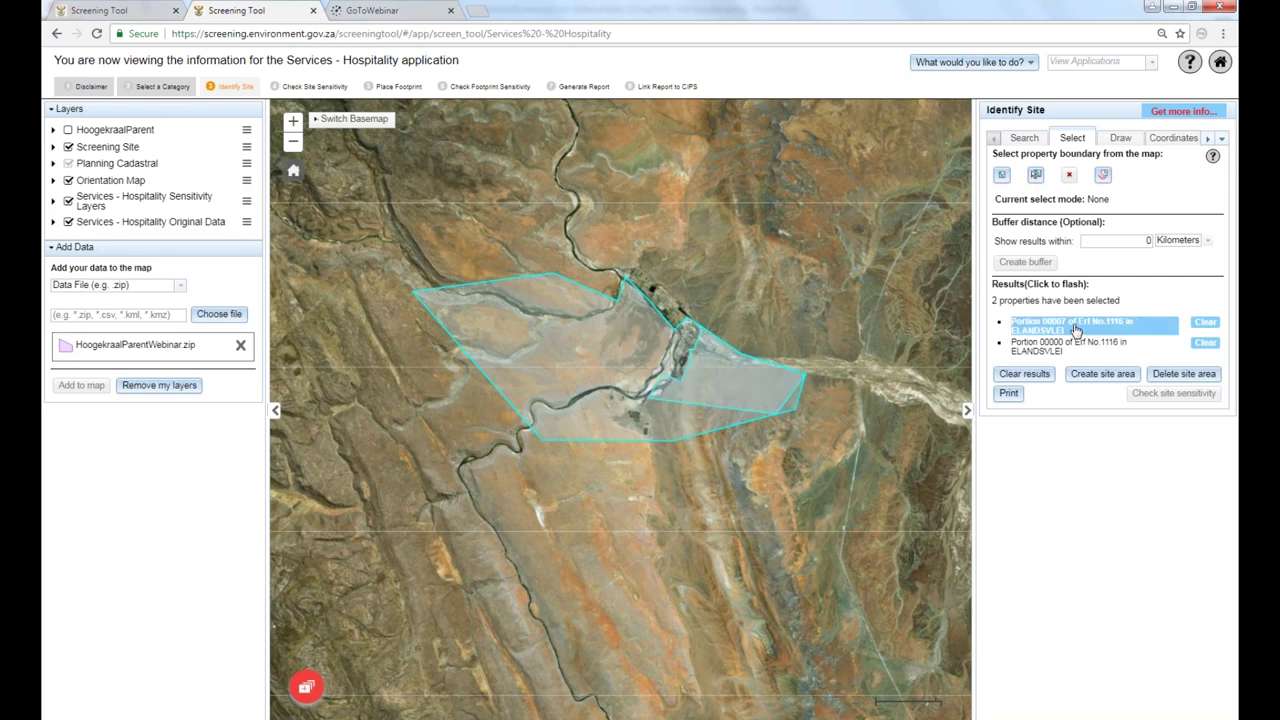
click(1074, 348)
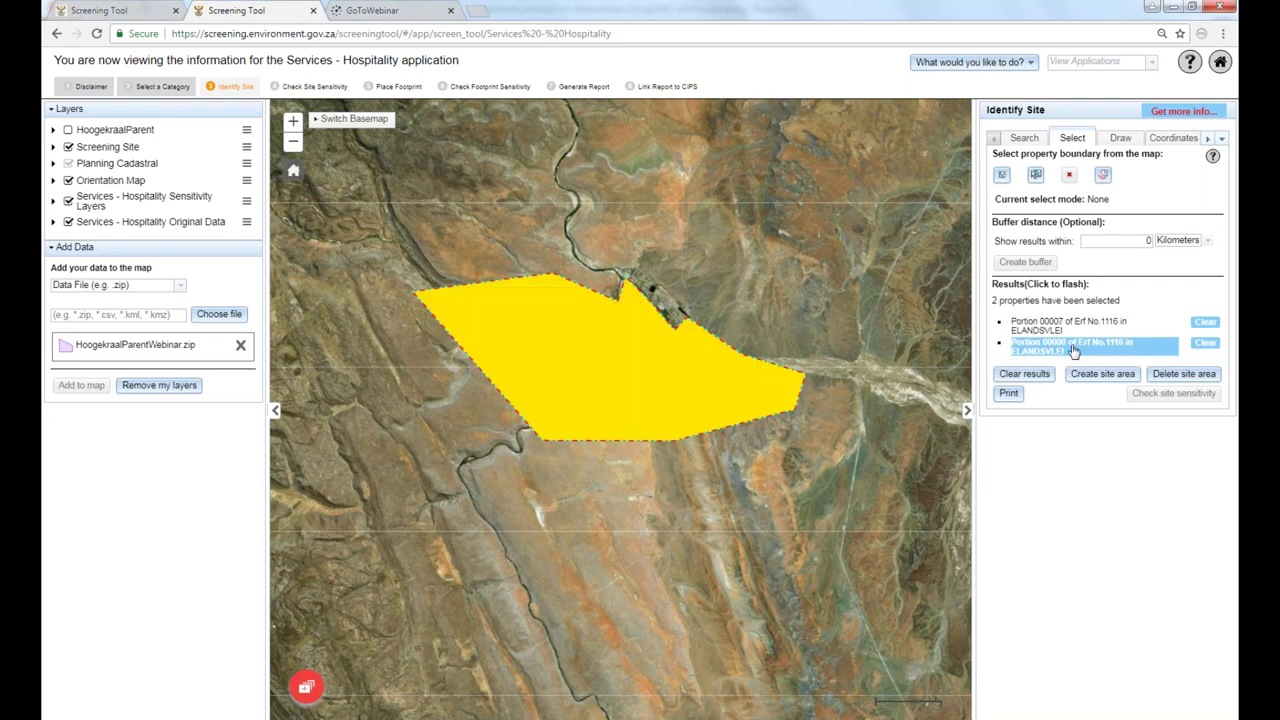
click(1206, 343)
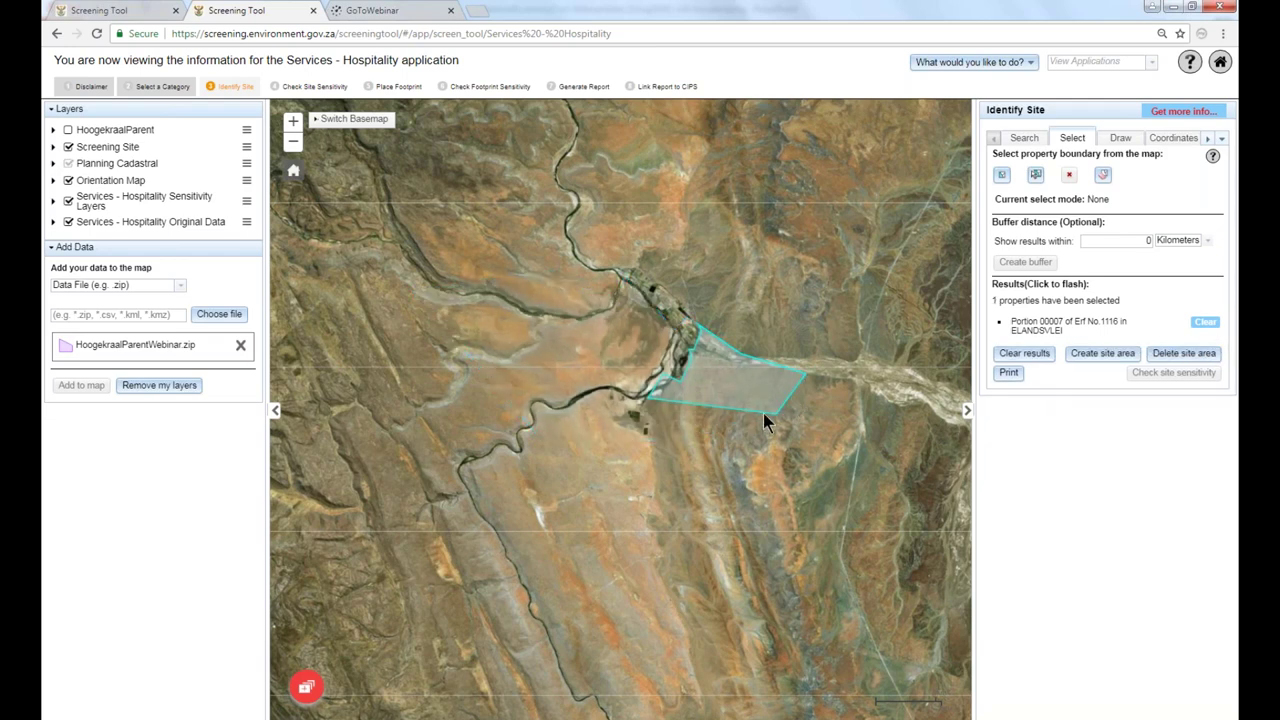
Pan to centre the parcel and flash Portion 00007 of Erf 1116 in ELANDSVLEI.
scroll(750, 388, up, 1)
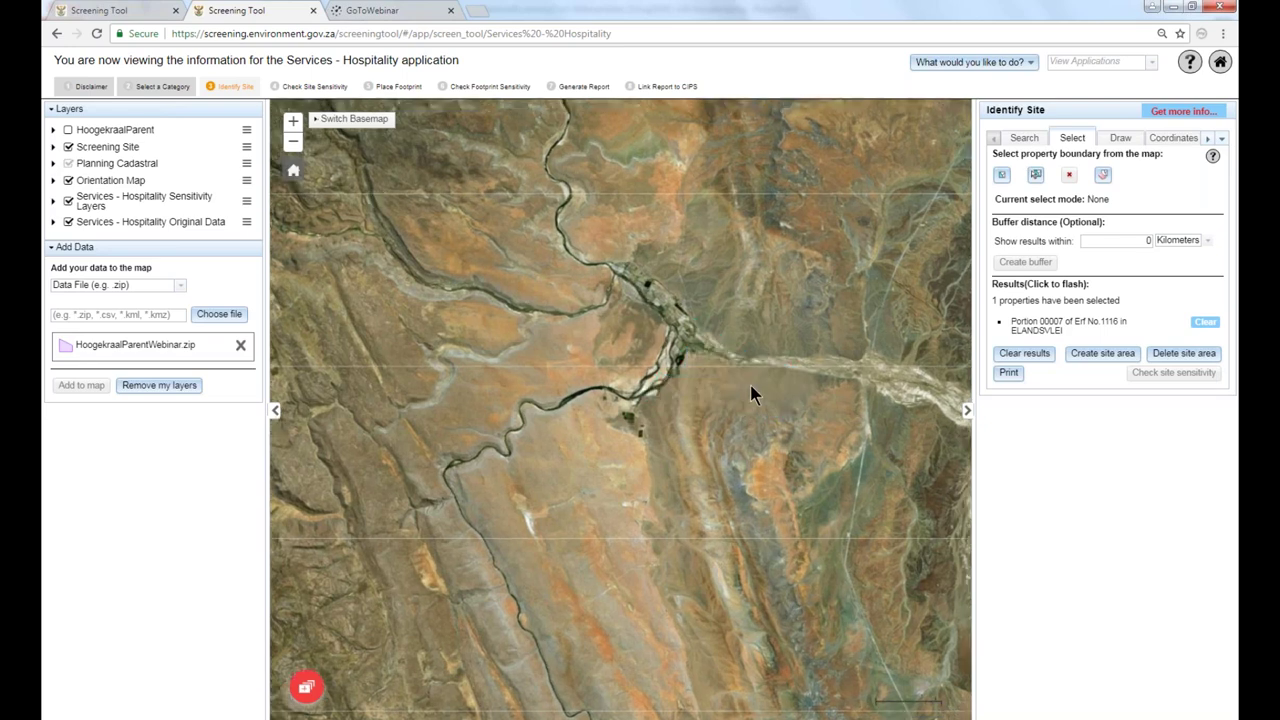
scroll(750, 385, down, 1)
drag(750, 385, 624, 400)
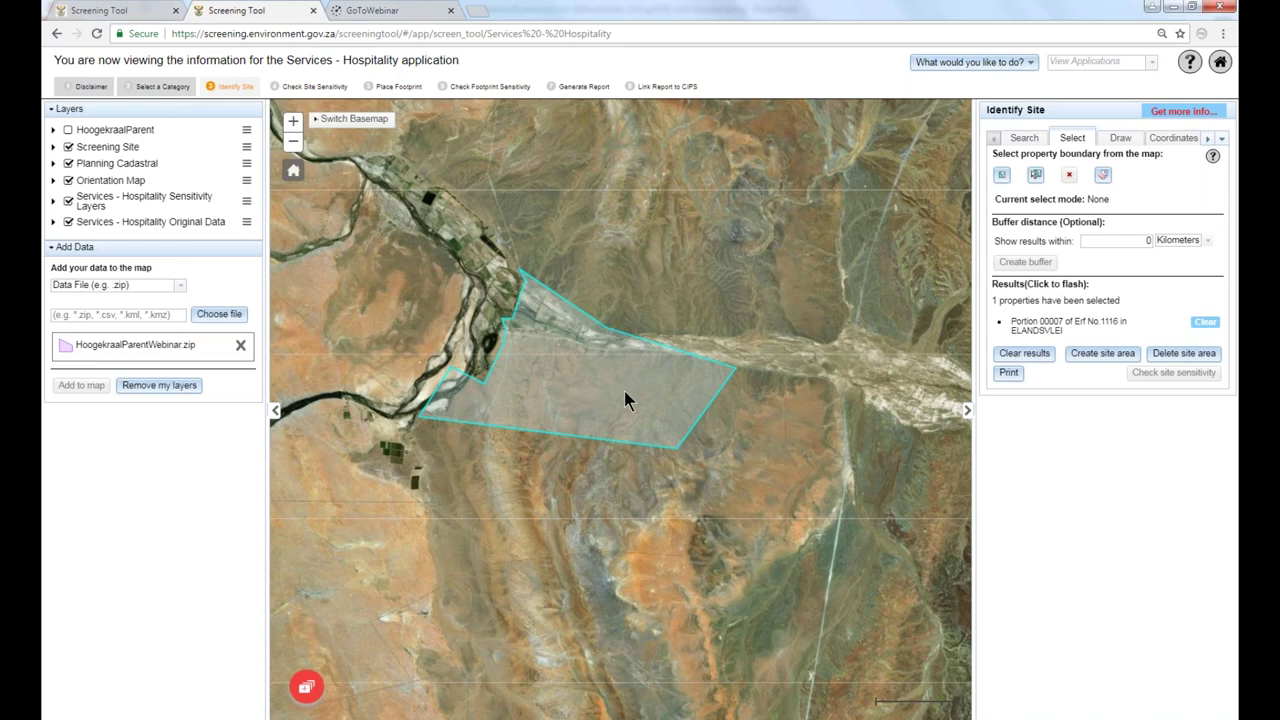
click(1068, 324)
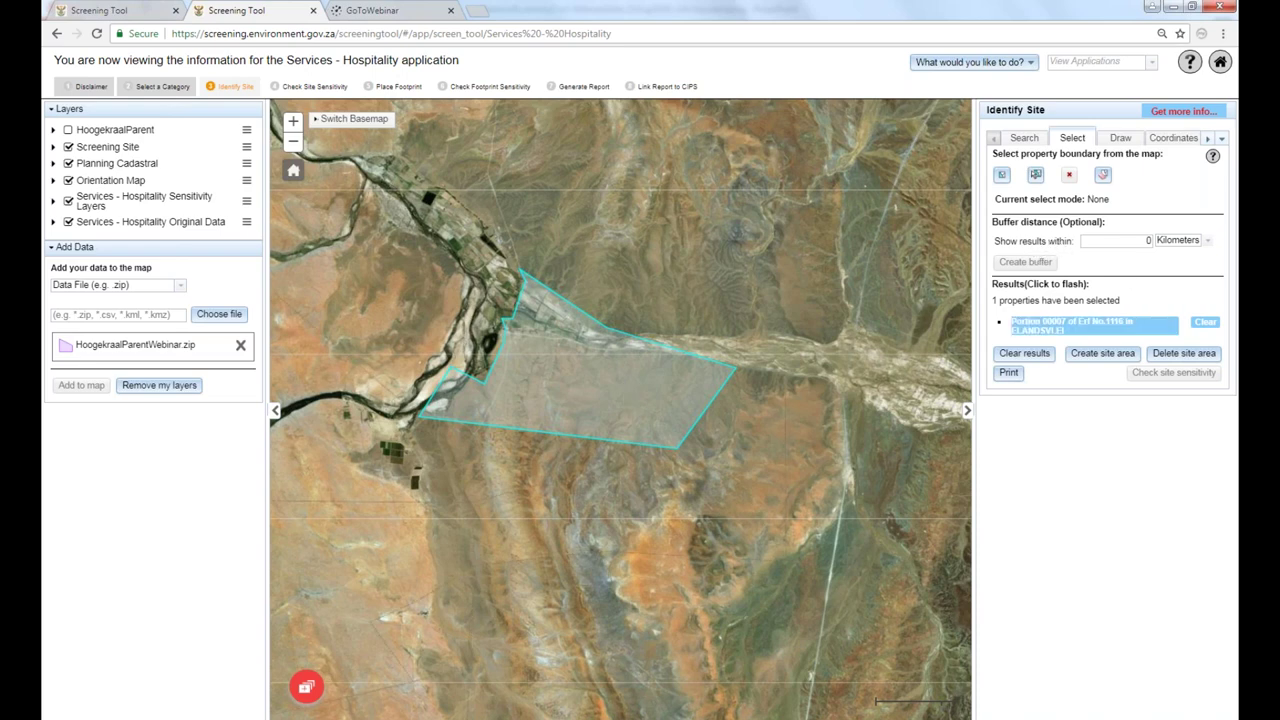
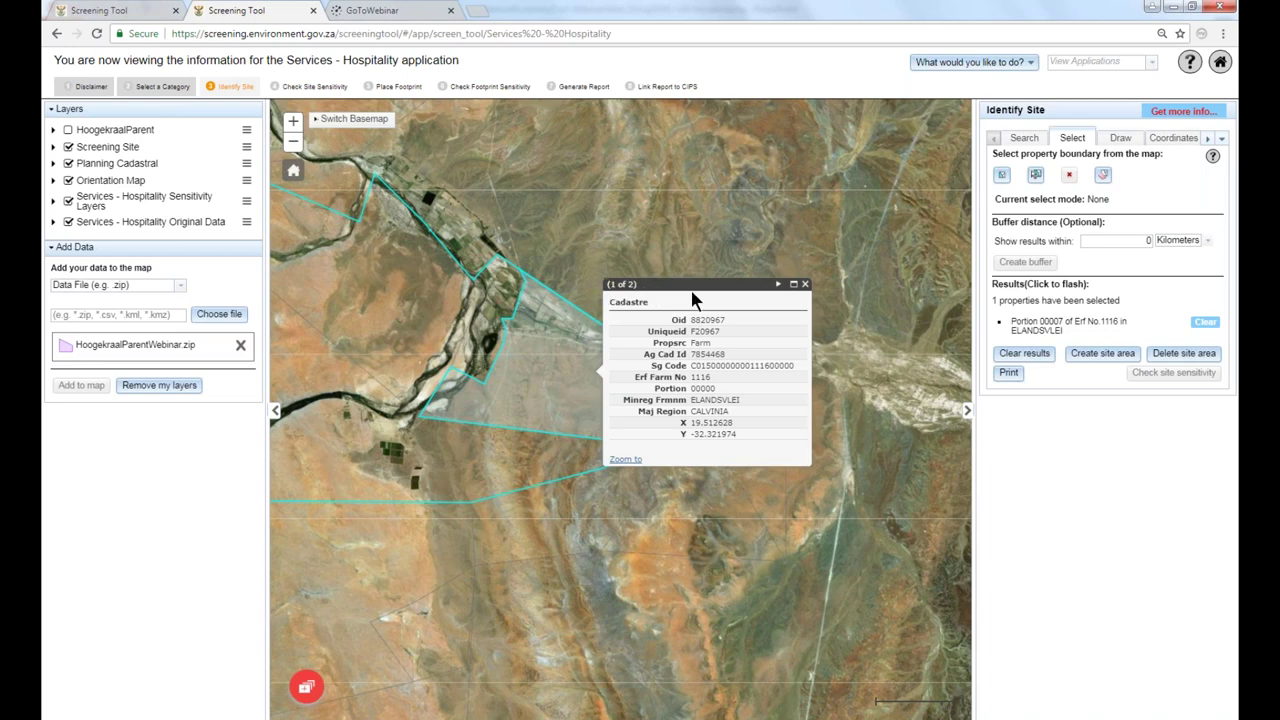
View record 2 of 2 for Portion 00007 of Erf 1116, copy its Sg Code, and close the popup.
click(778, 284)
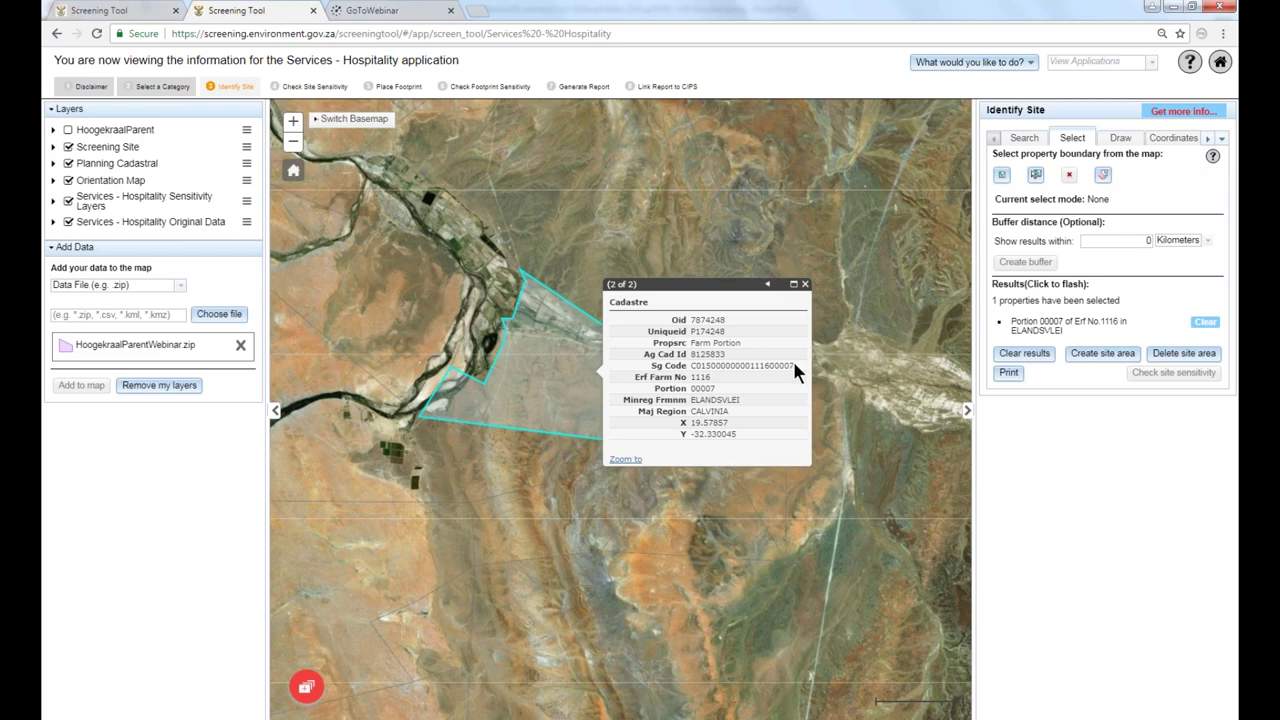
drag(794, 366, 690, 366)
key(ctrl+c)
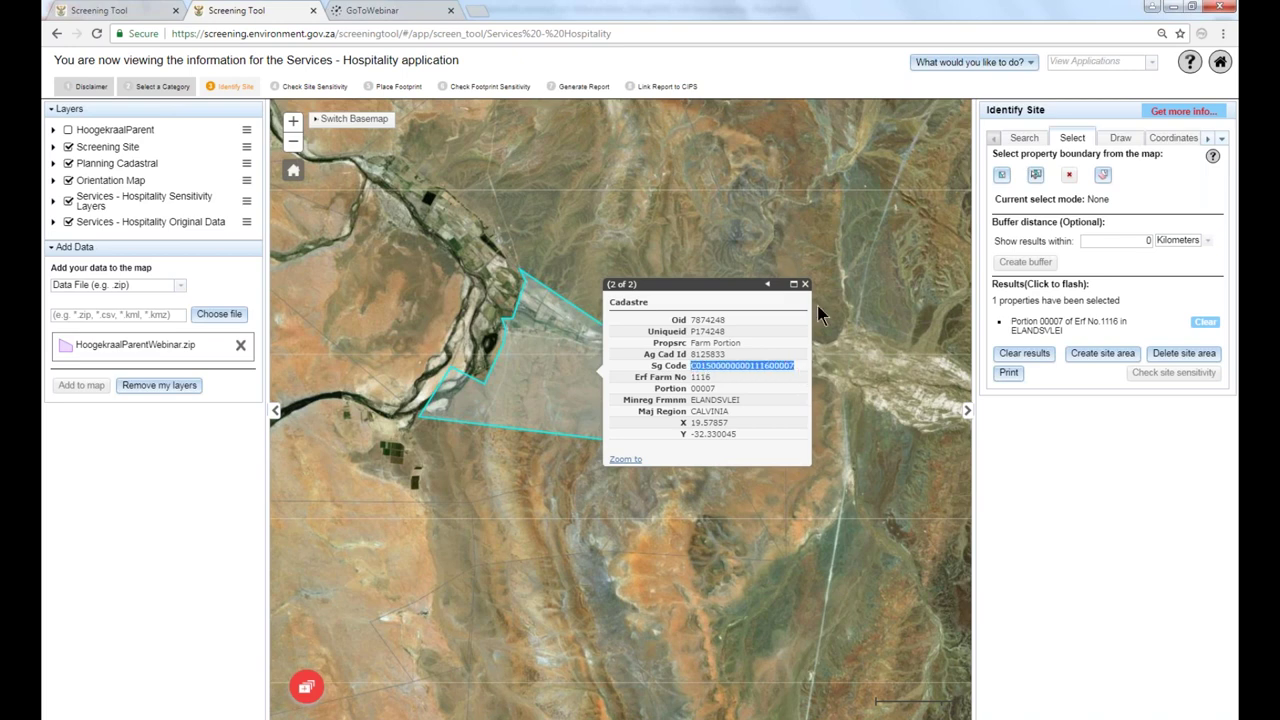
click(804, 284)
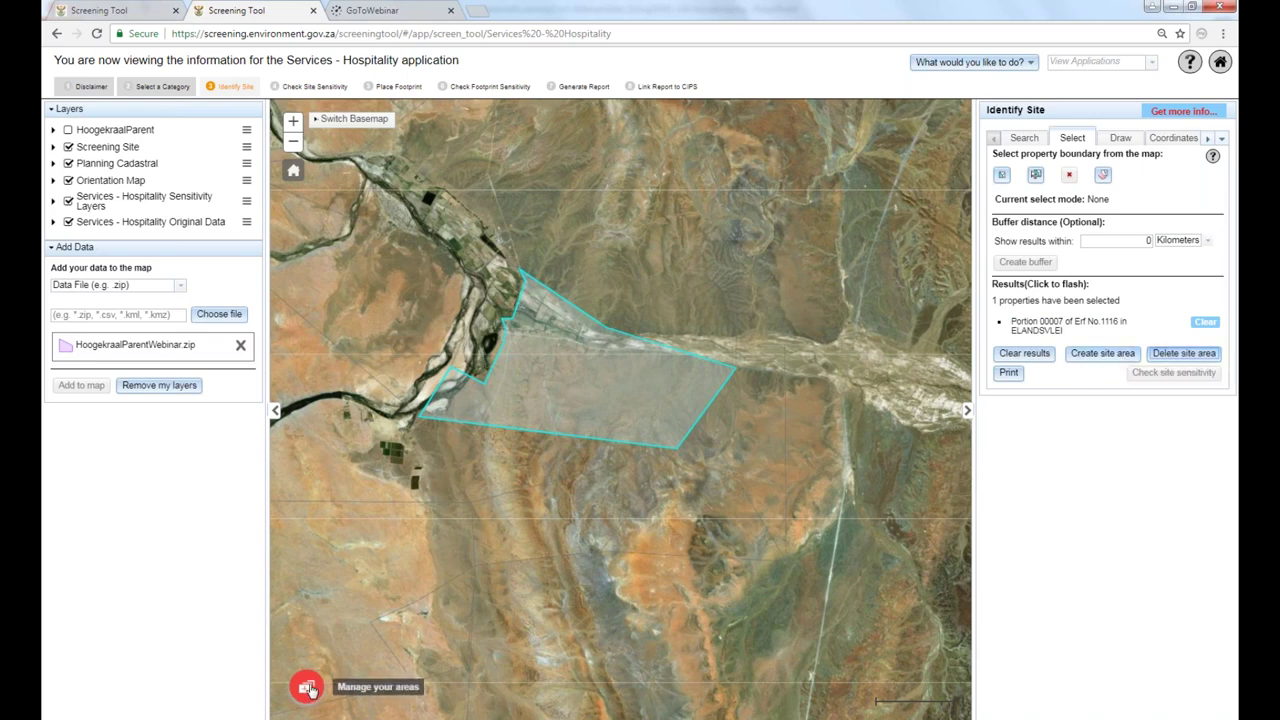
Run a Farm No. and Portion property search for farm 1116, portion 00007.
click(1030, 137)
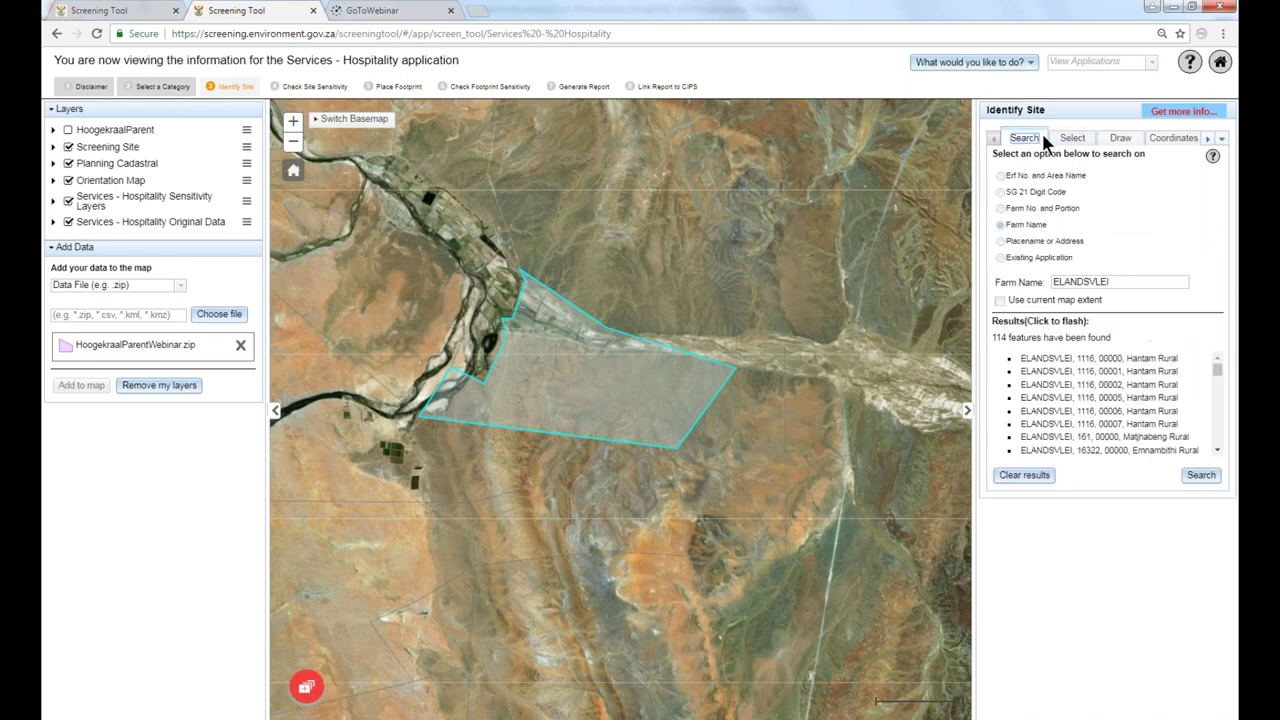
click(1000, 208)
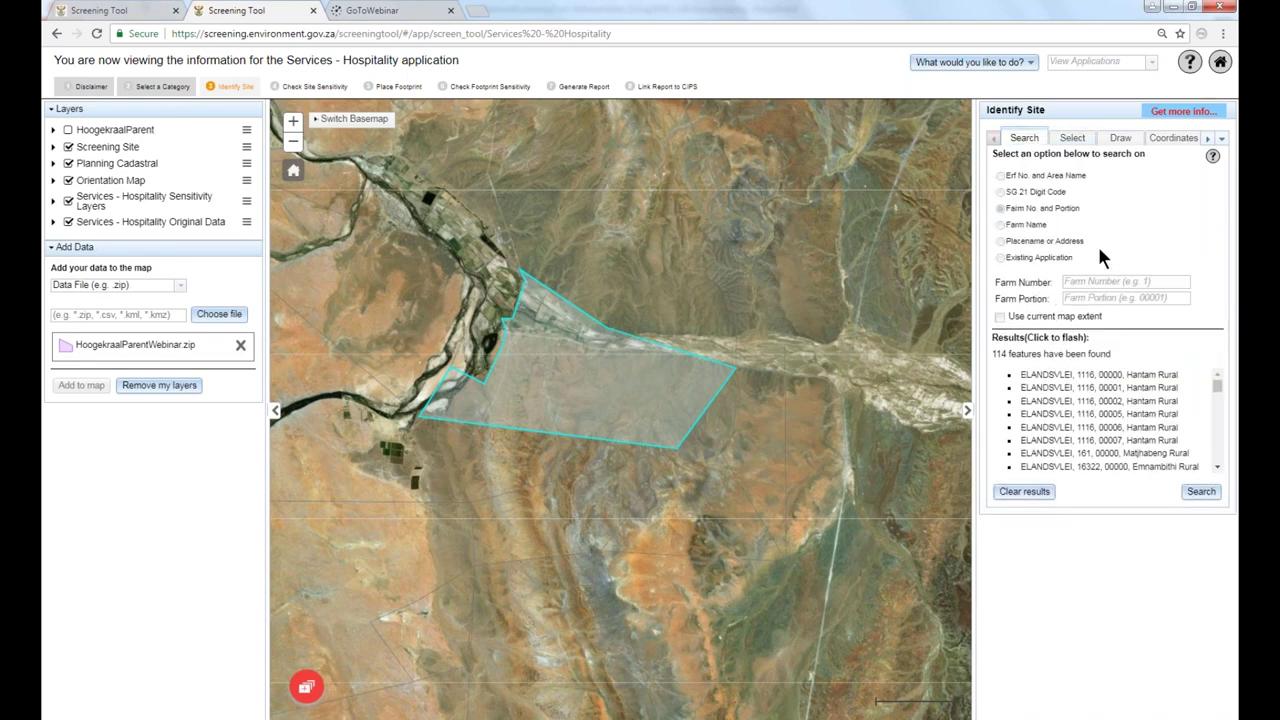
click(1117, 282)
text(1116)
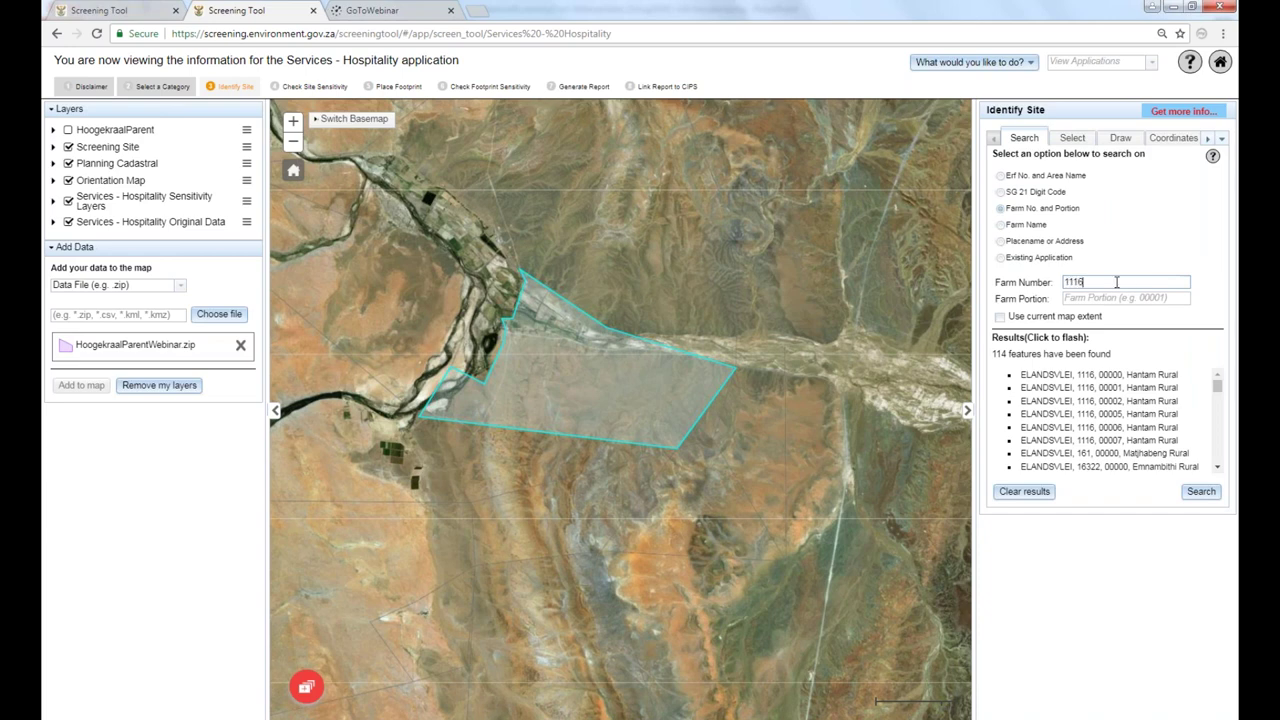
key(Tab)
text(0000)
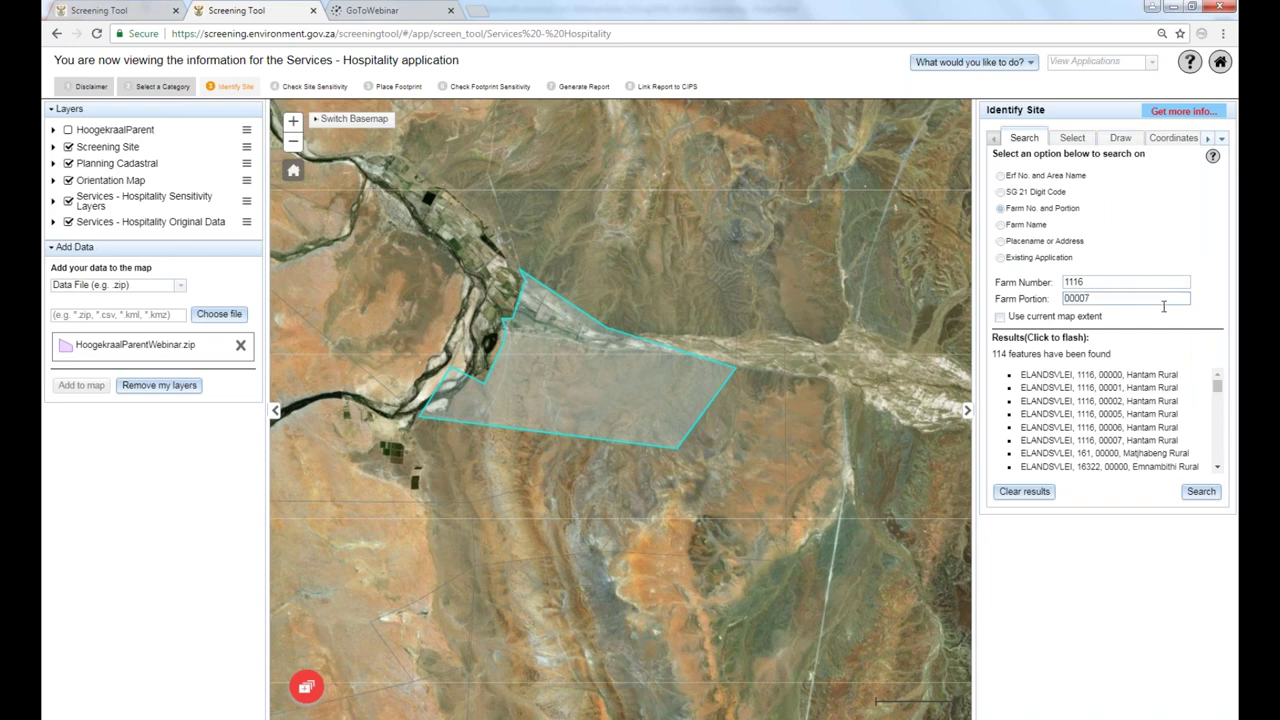
click(1208, 490)
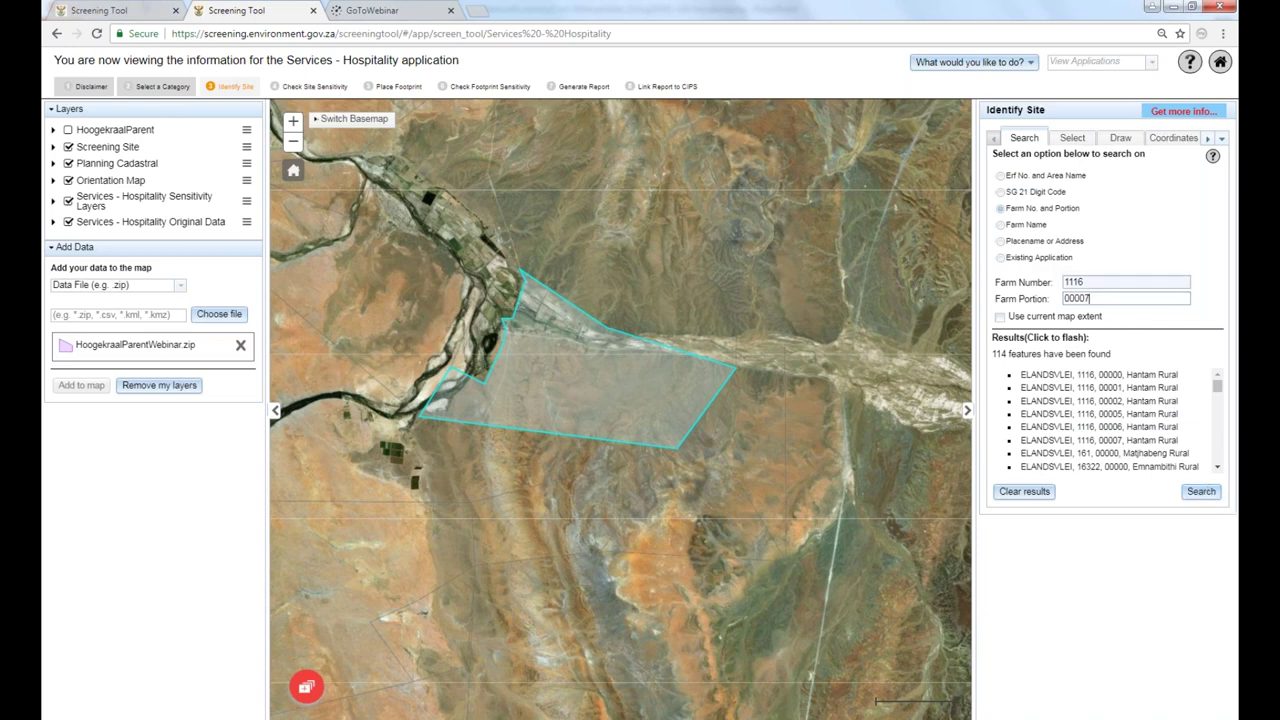
click(1203, 489)
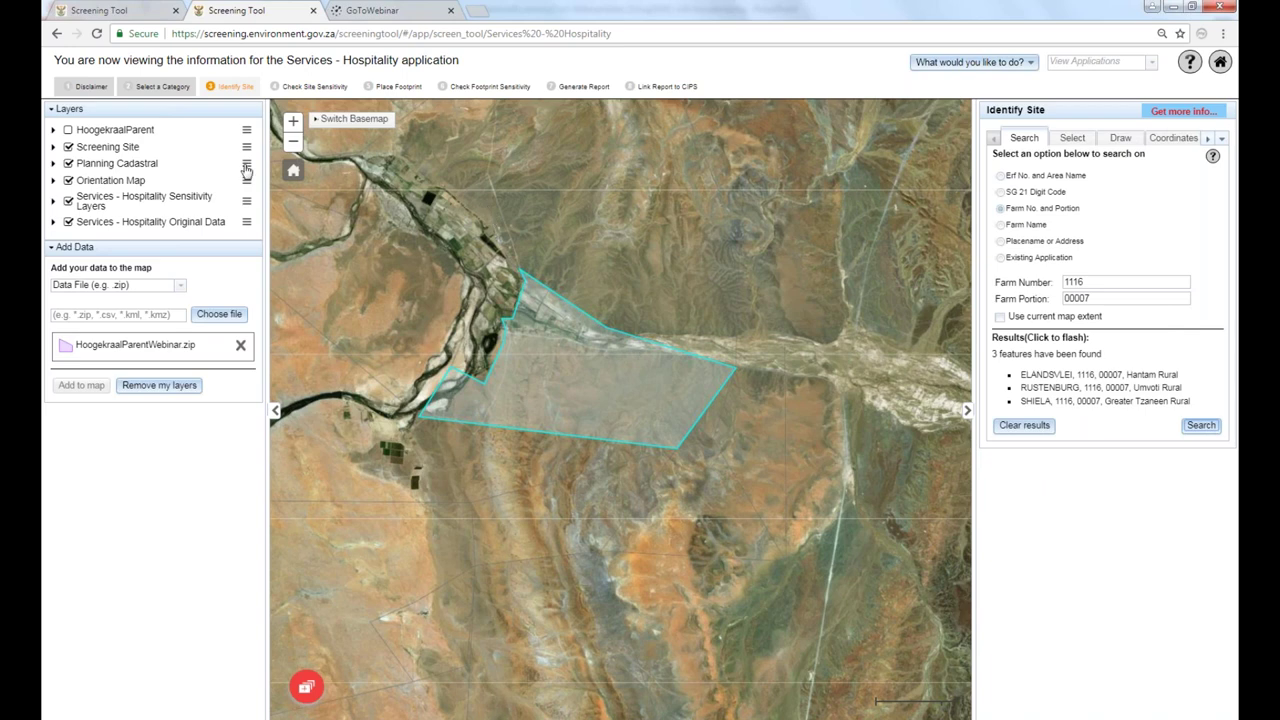
Flash the Elandsvlei, Rustenburg and Shiela results on the map, zooming briefly to Elandsvlei.
click(292, 171)
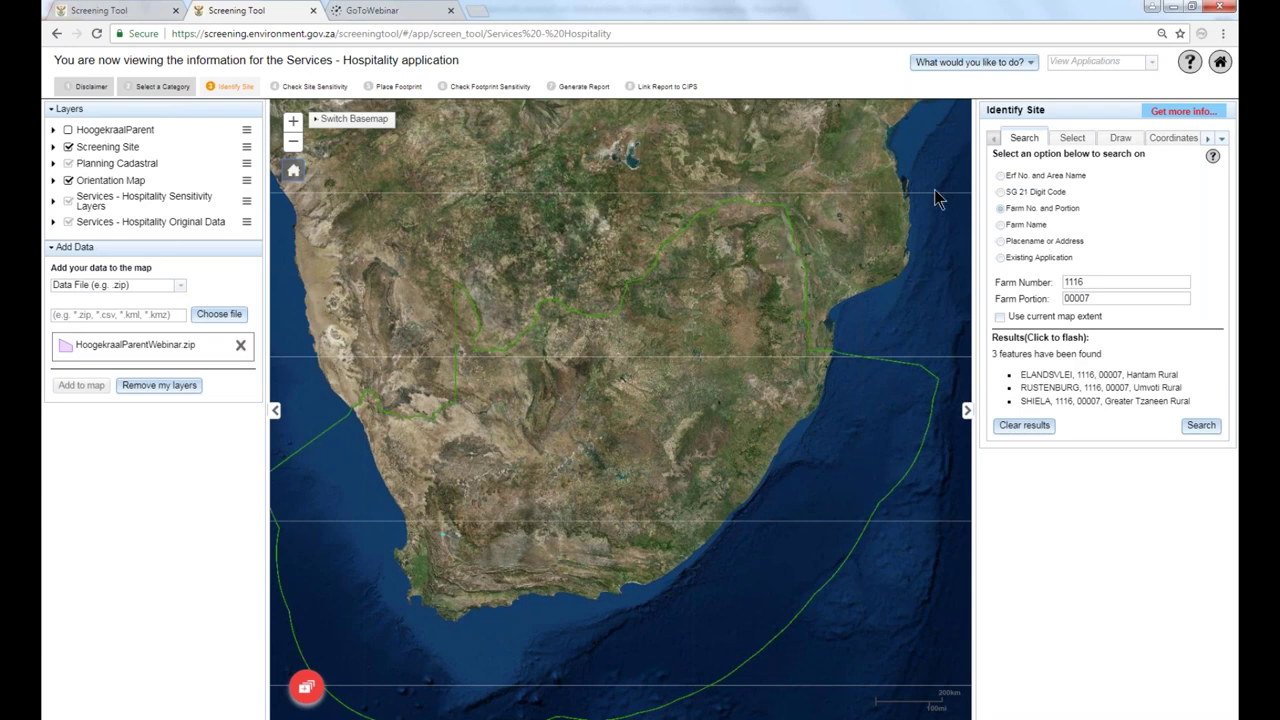
click(1045, 378)
click(1042, 374)
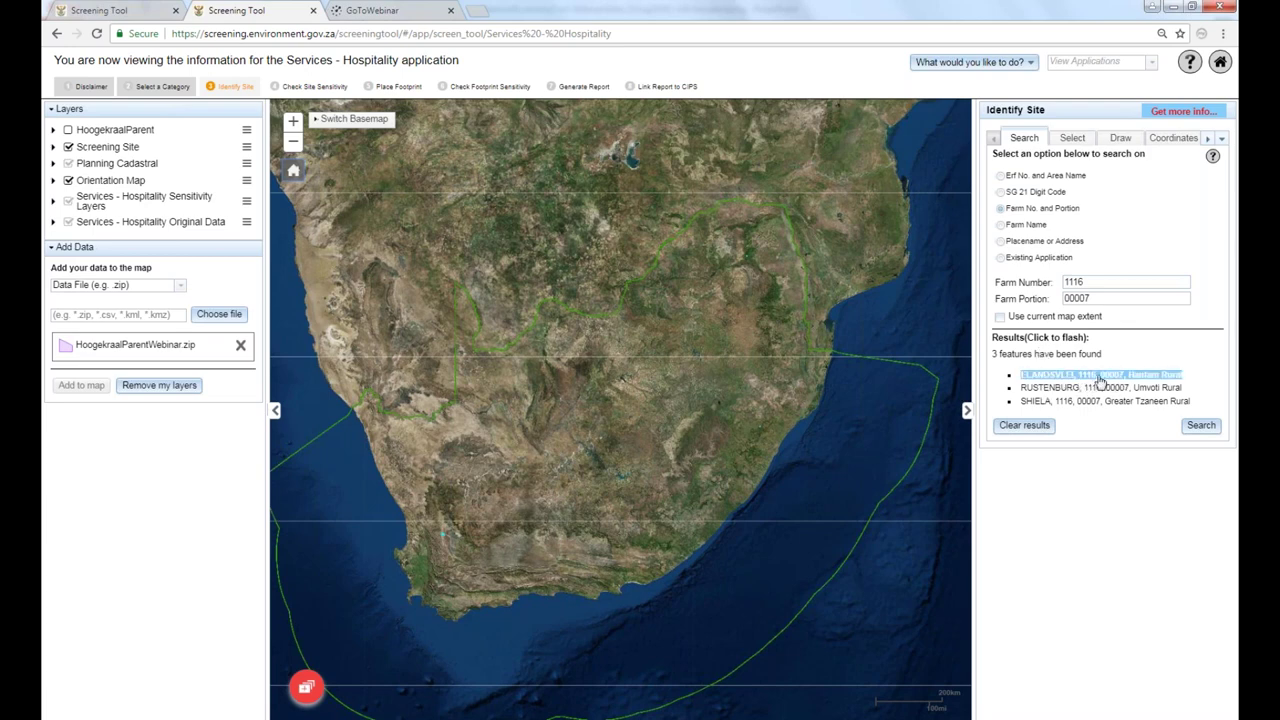
click(1070, 387)
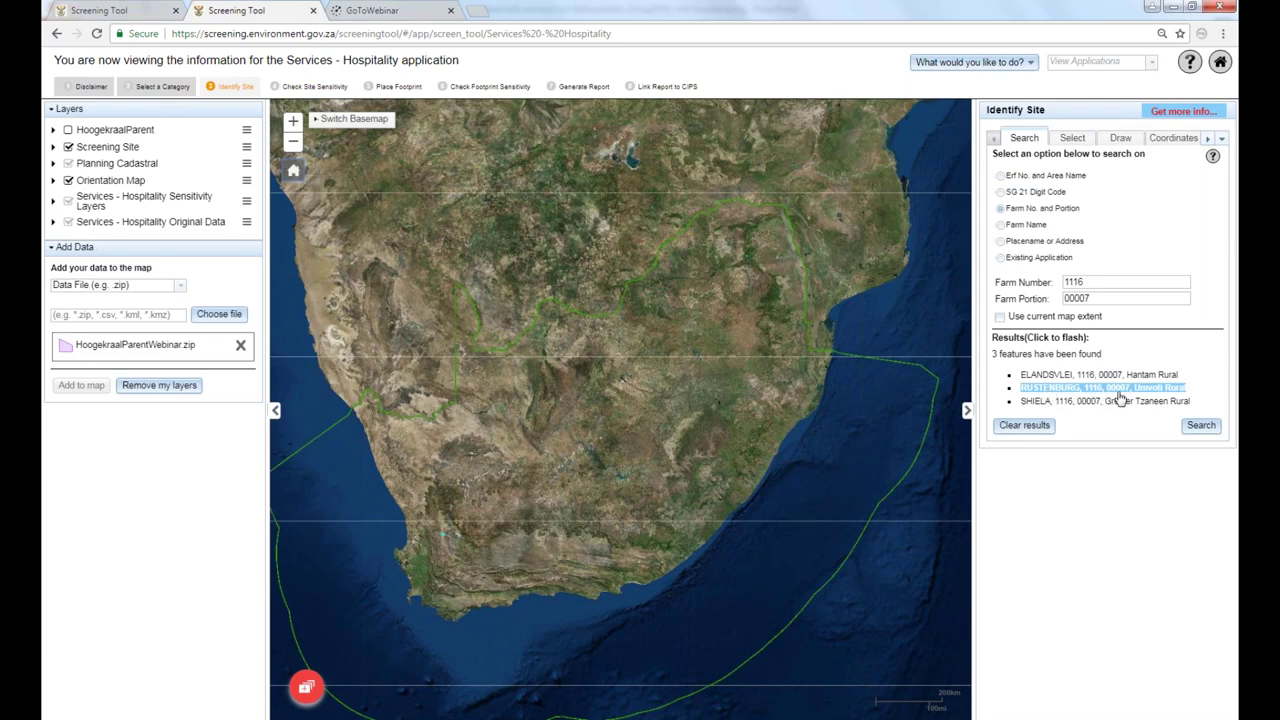
click(1072, 400)
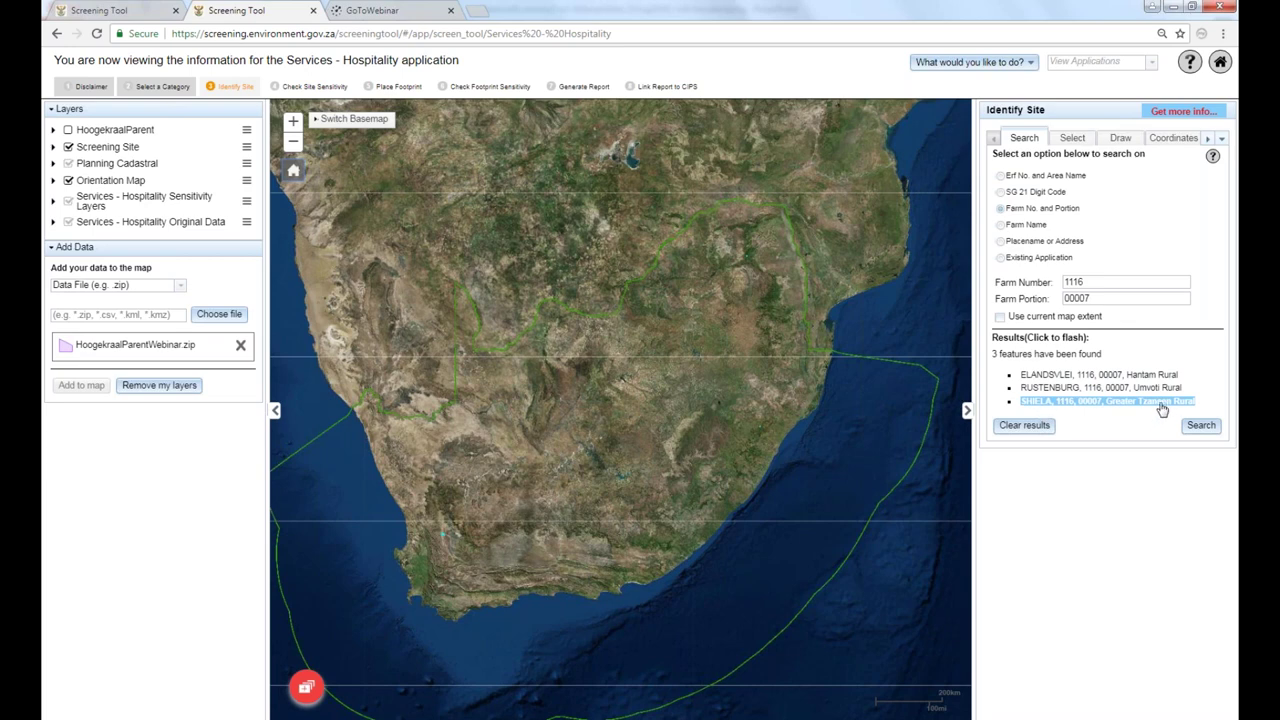
click(1075, 376)
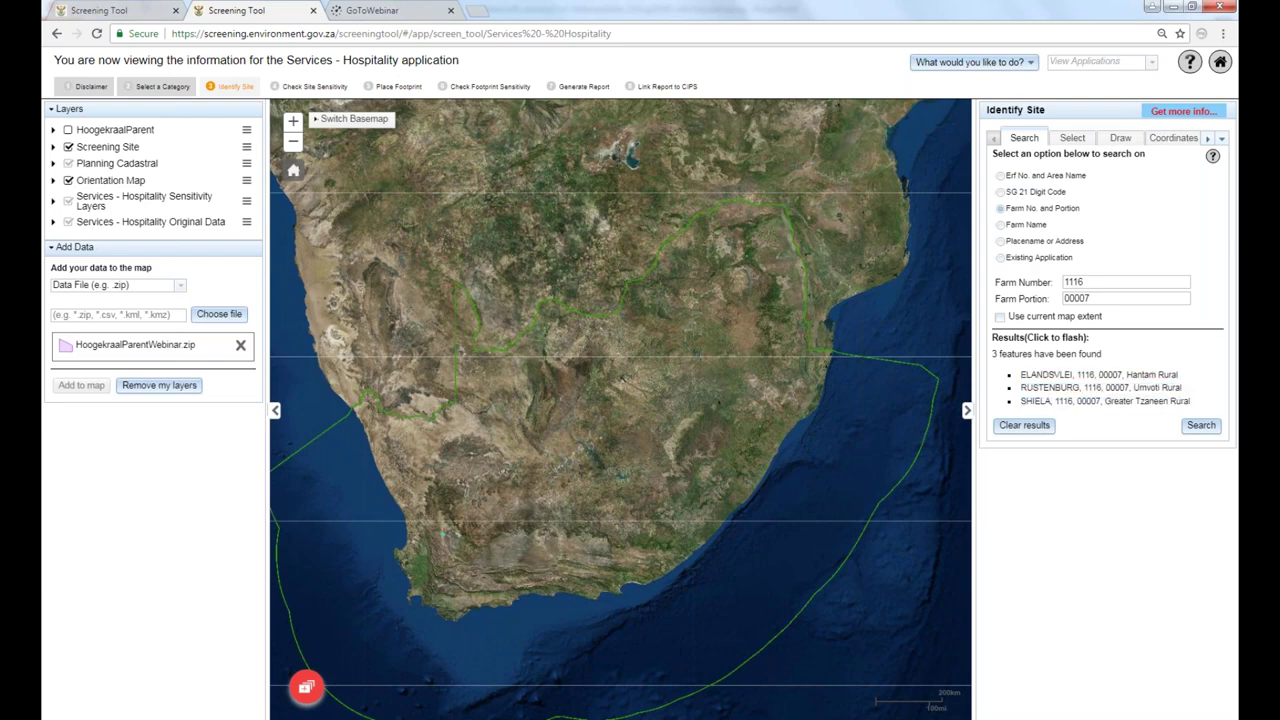
click(1098, 378)
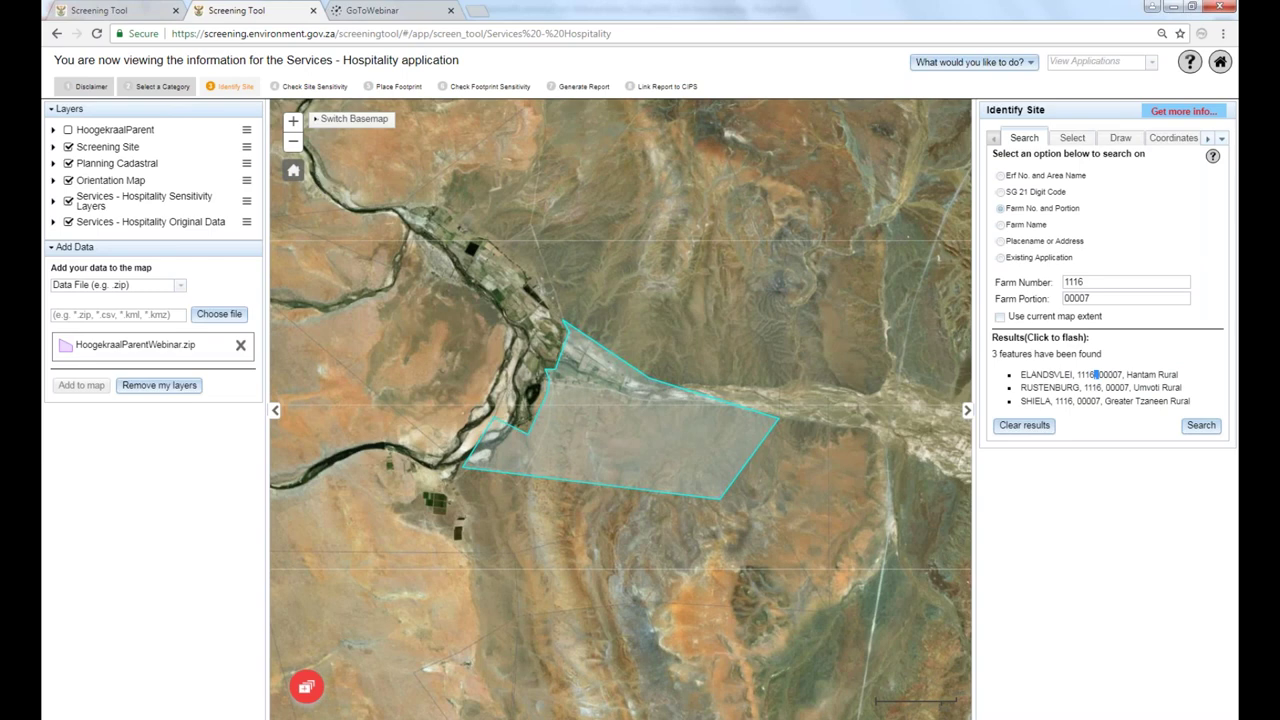
click(294, 172)
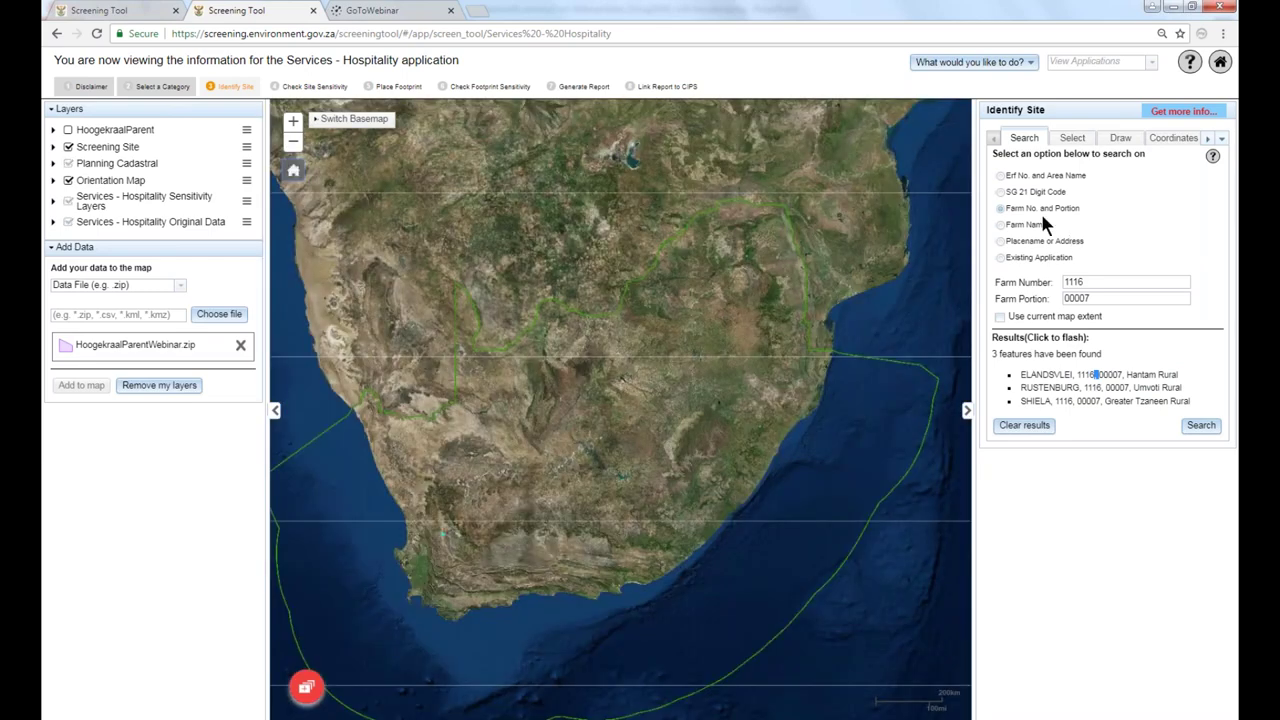
click(1001, 192)
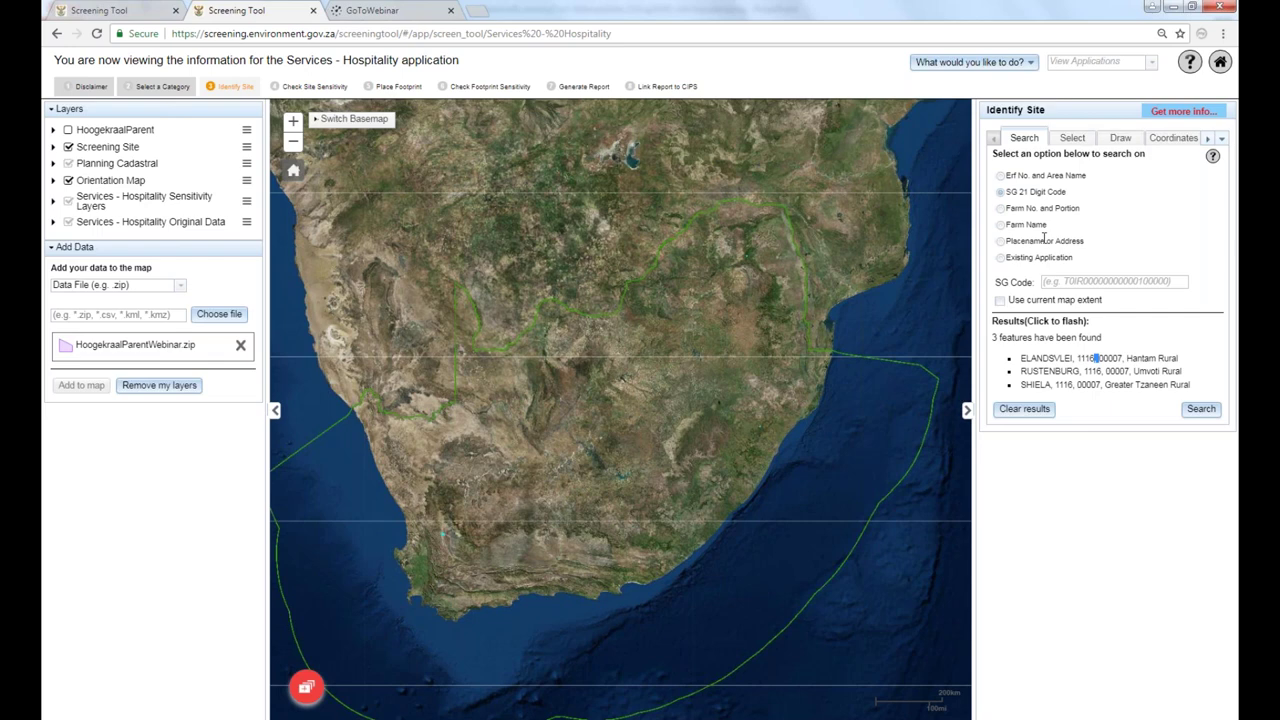
click(1094, 281)
key(ctrl+v)
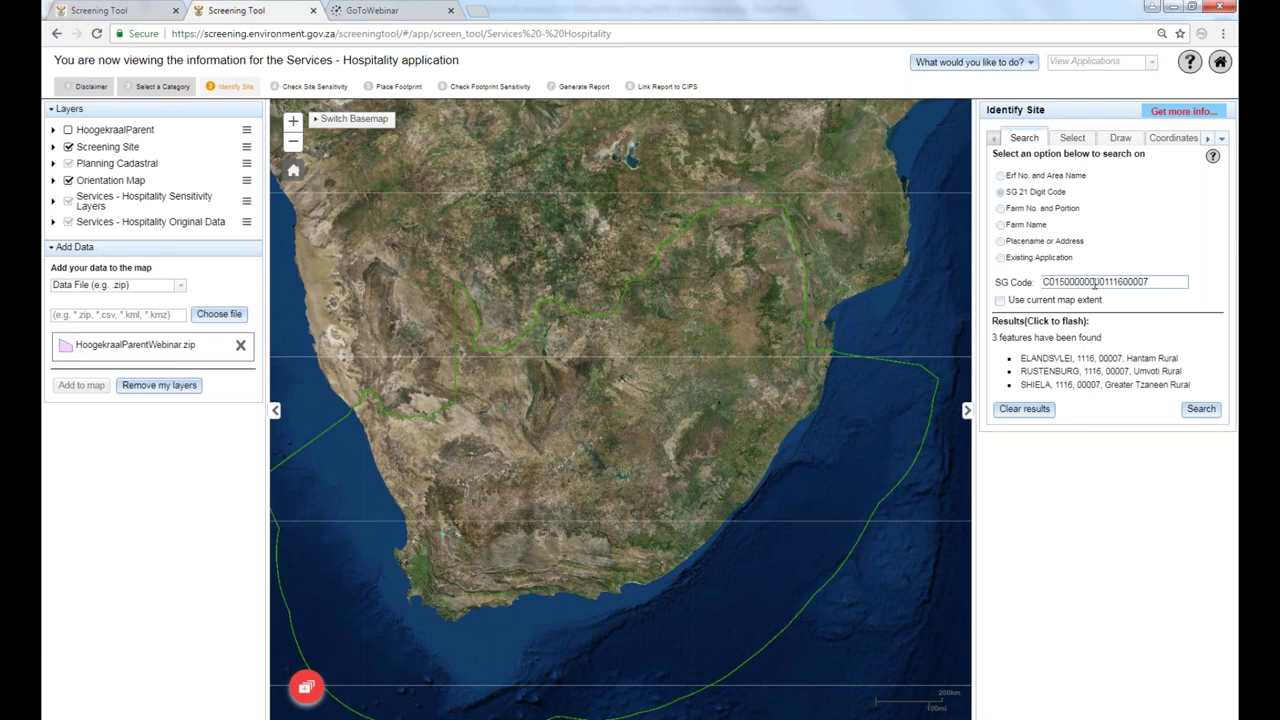
key(End)
click(1201, 409)
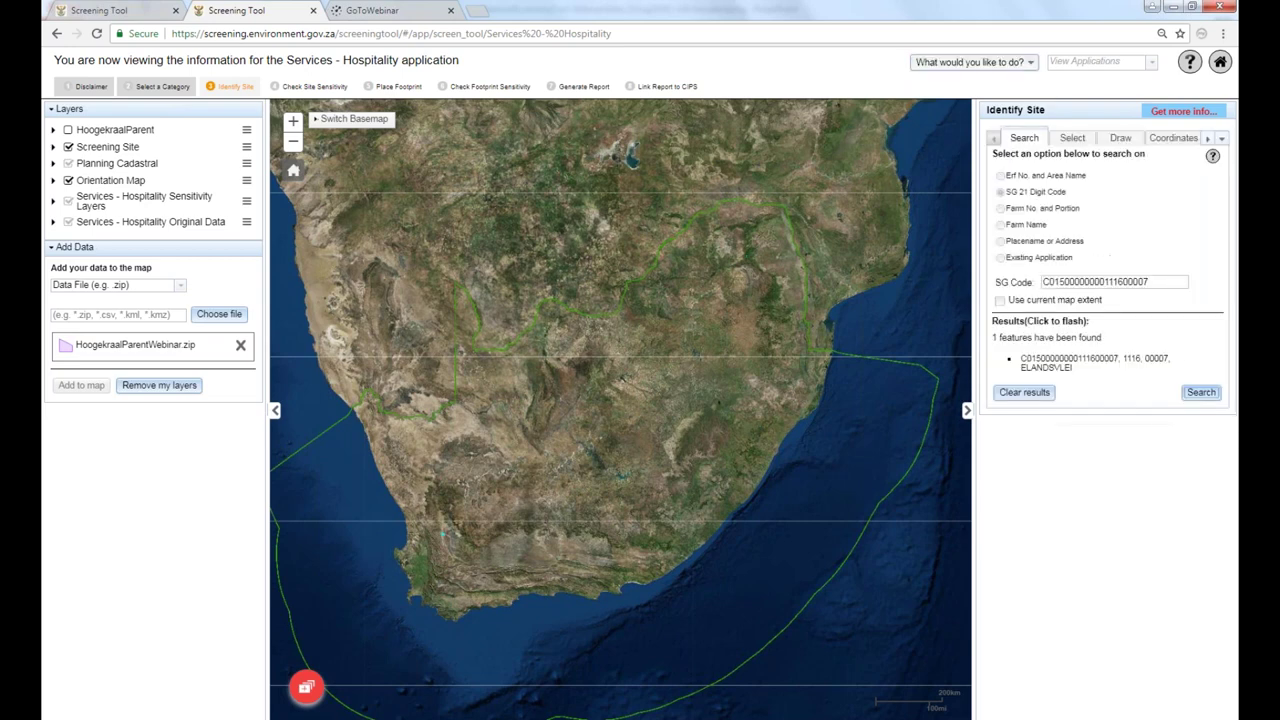
drag(1020, 358, 1071, 368)
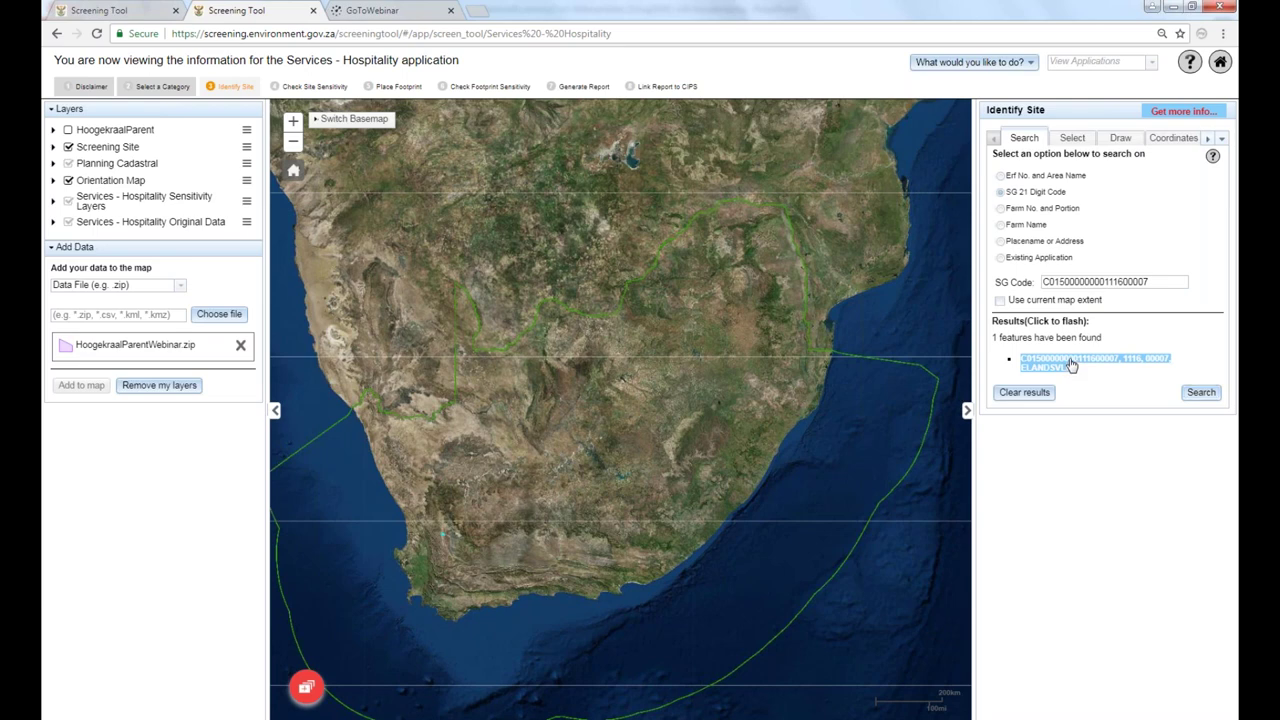
click(1071, 366)
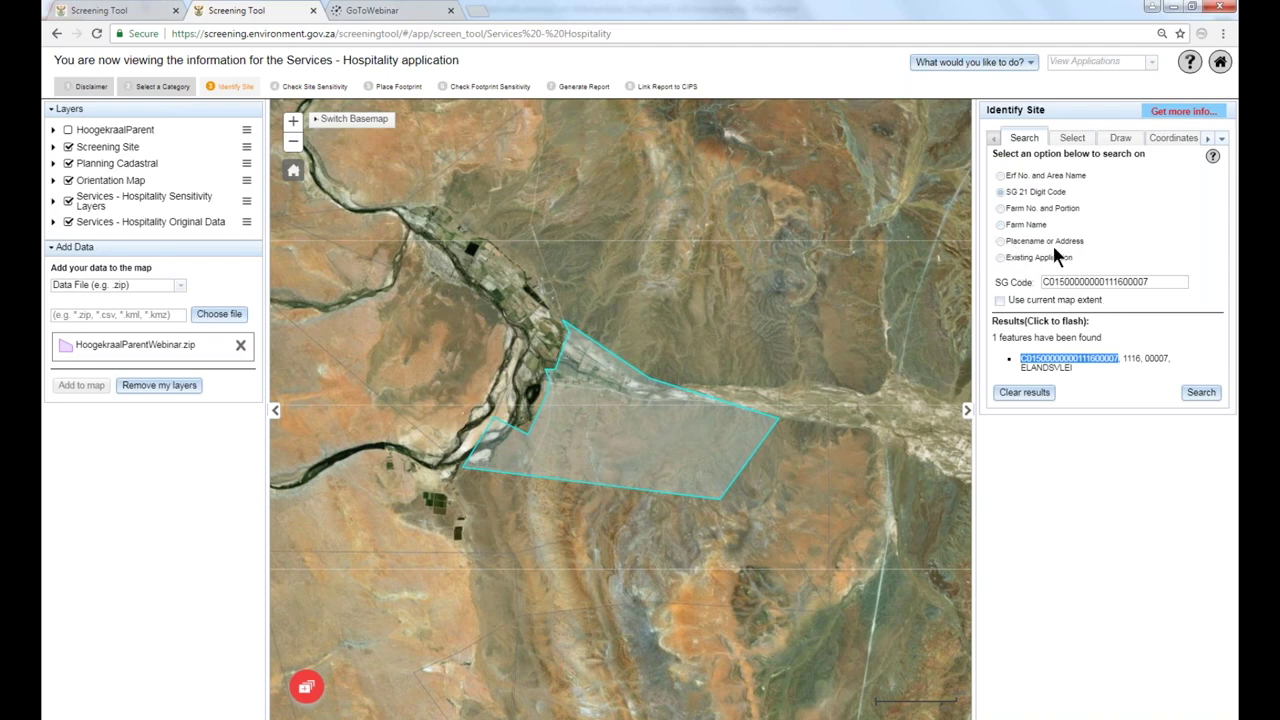
click(1001, 241)
click(1086, 283)
text(125)
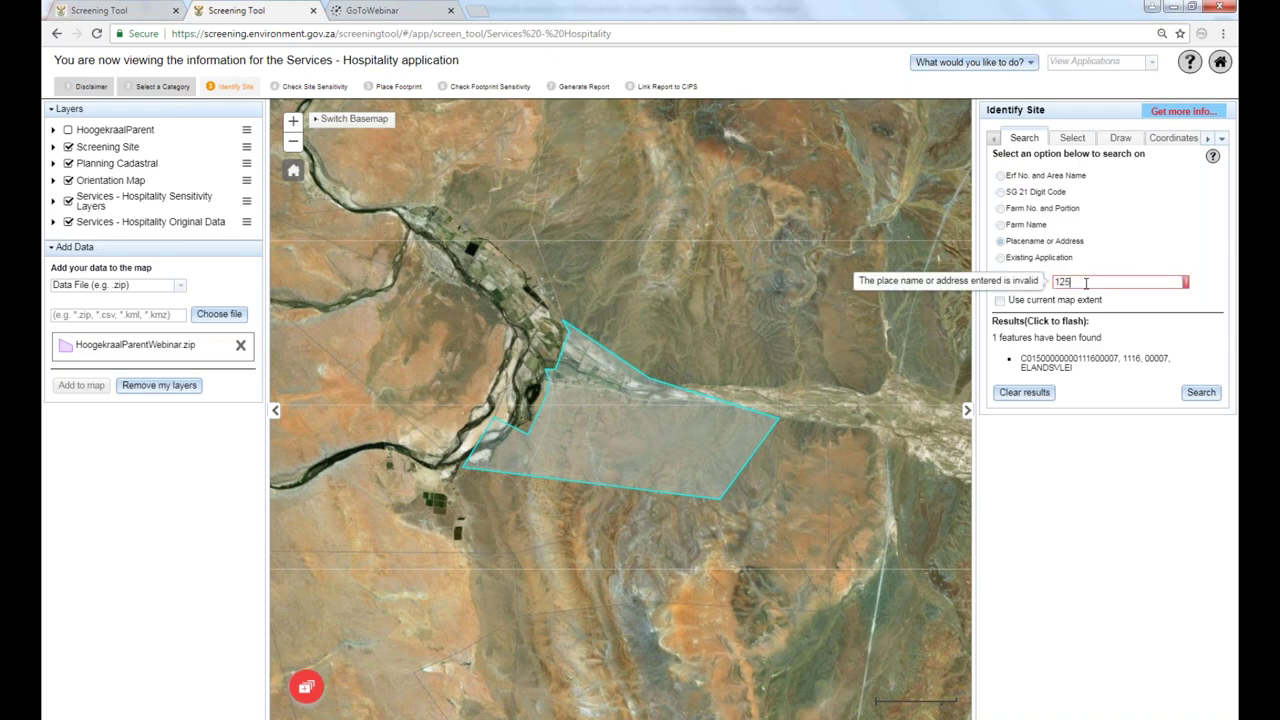
text( Amarula)
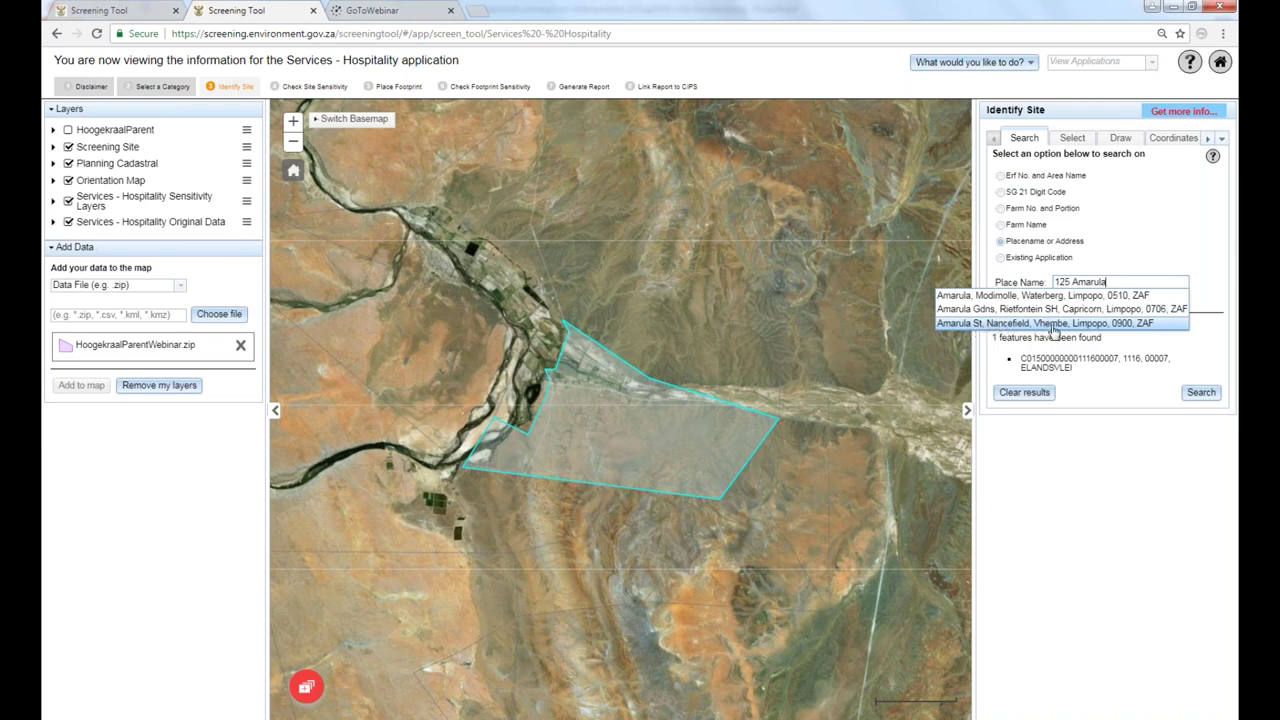
click(975, 325)
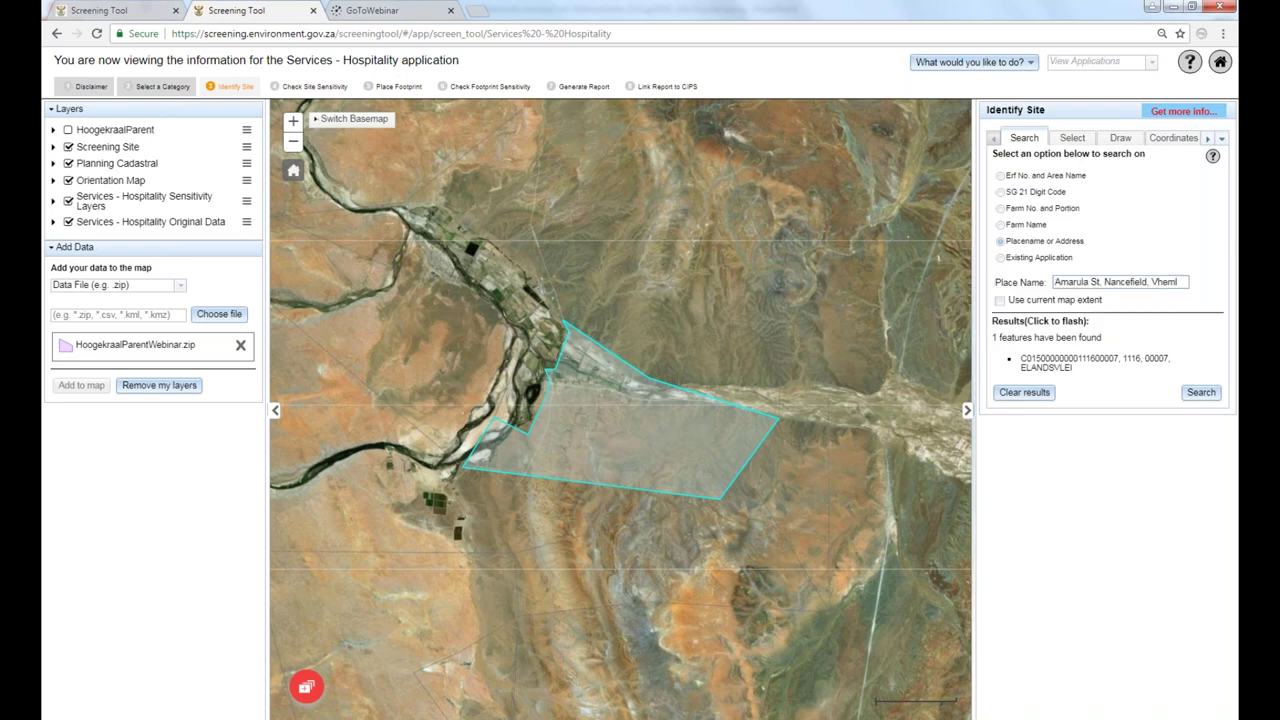
click(1200, 393)
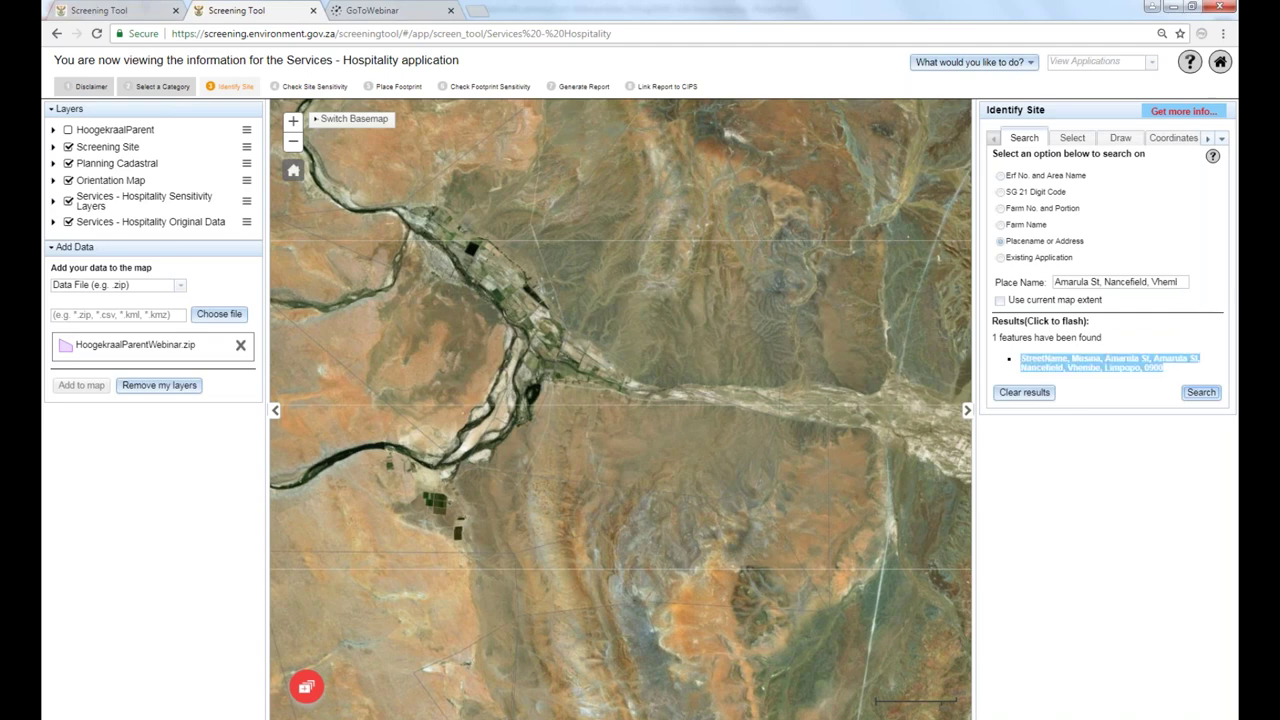
triple_click(1085, 373)
double_click(1036, 360)
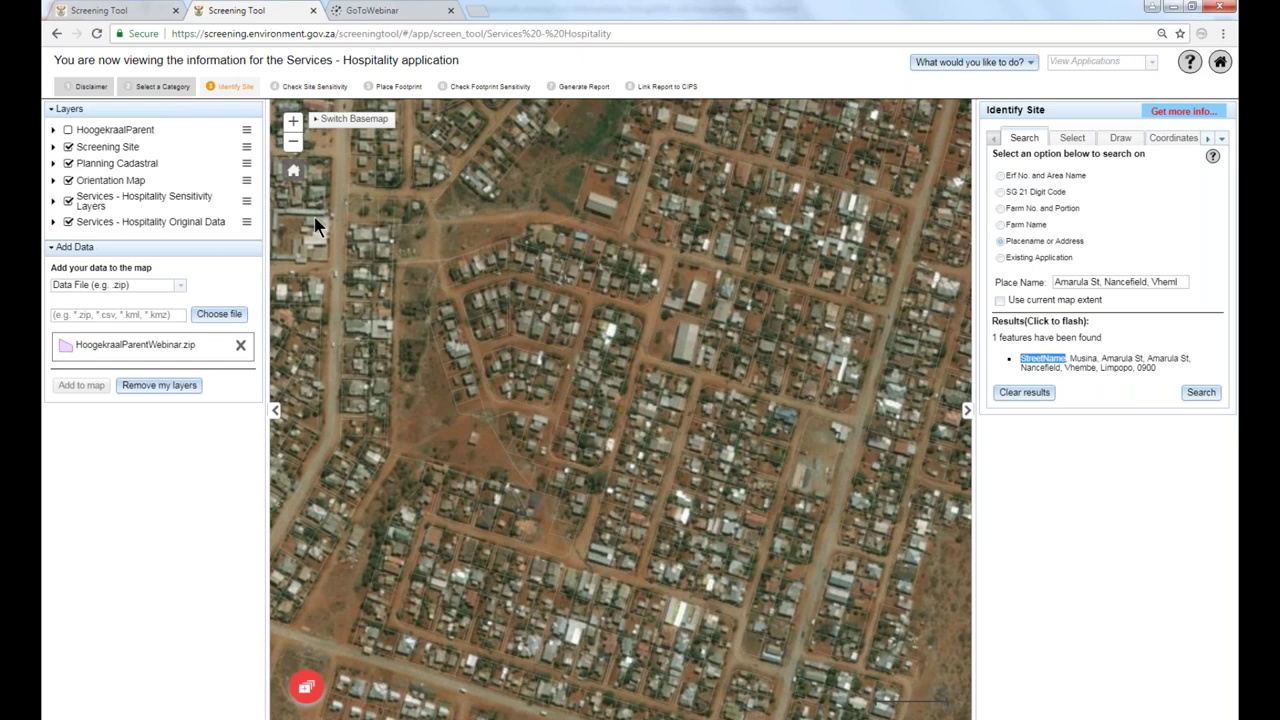
Switch to the Topographic basemap and check the Amarula–Levubu corner parcel's cadastral details.
click(348, 120)
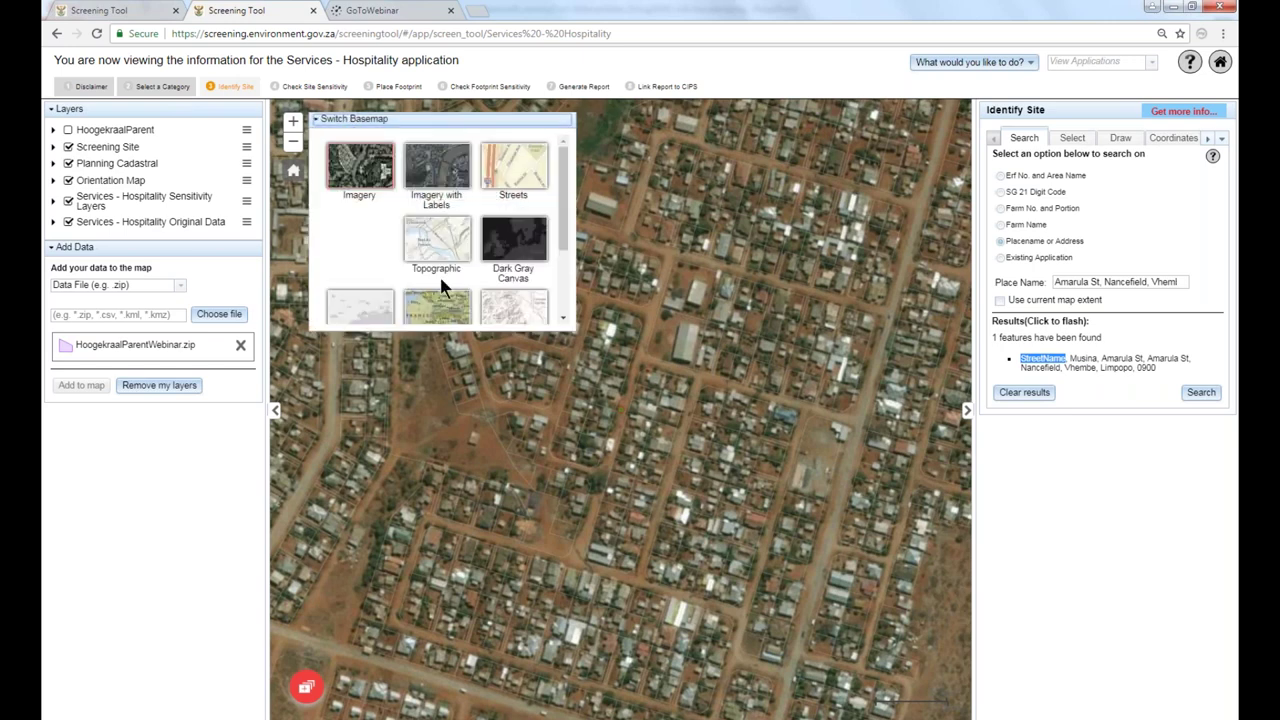
click(438, 242)
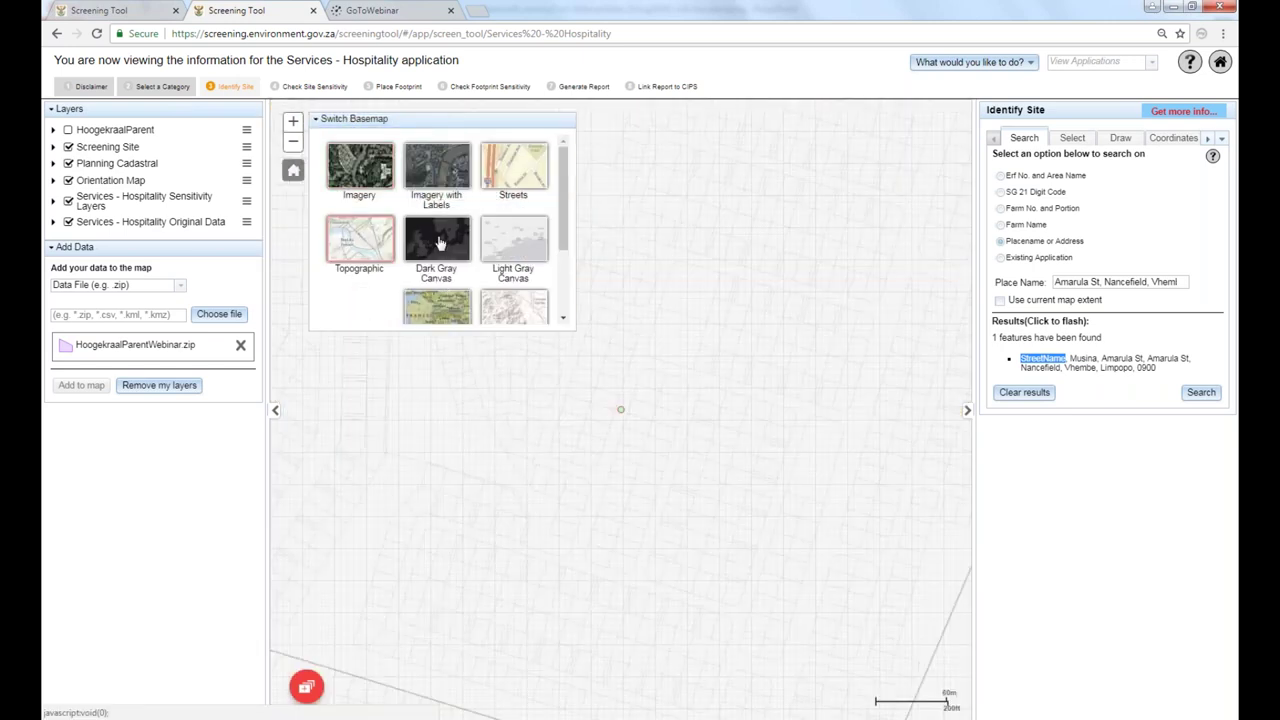
click(560, 124)
scroll(703, 379, up, 1)
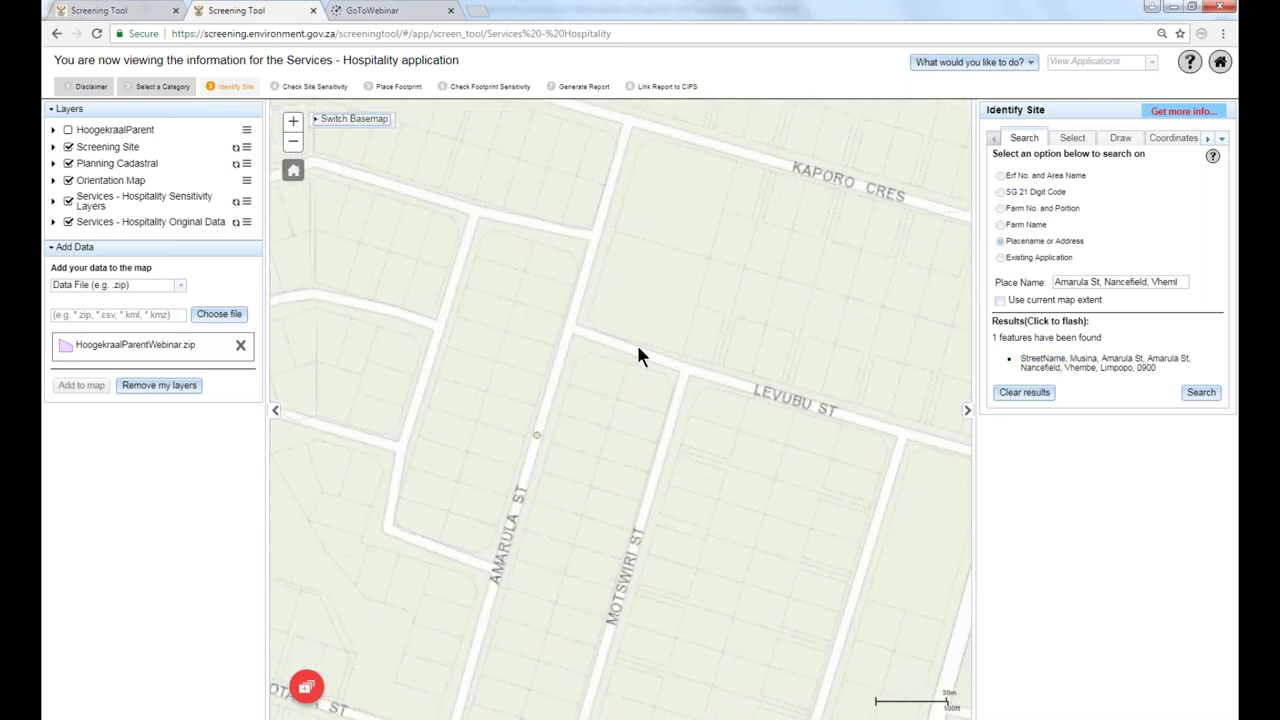
drag(616, 300, 590, 243)
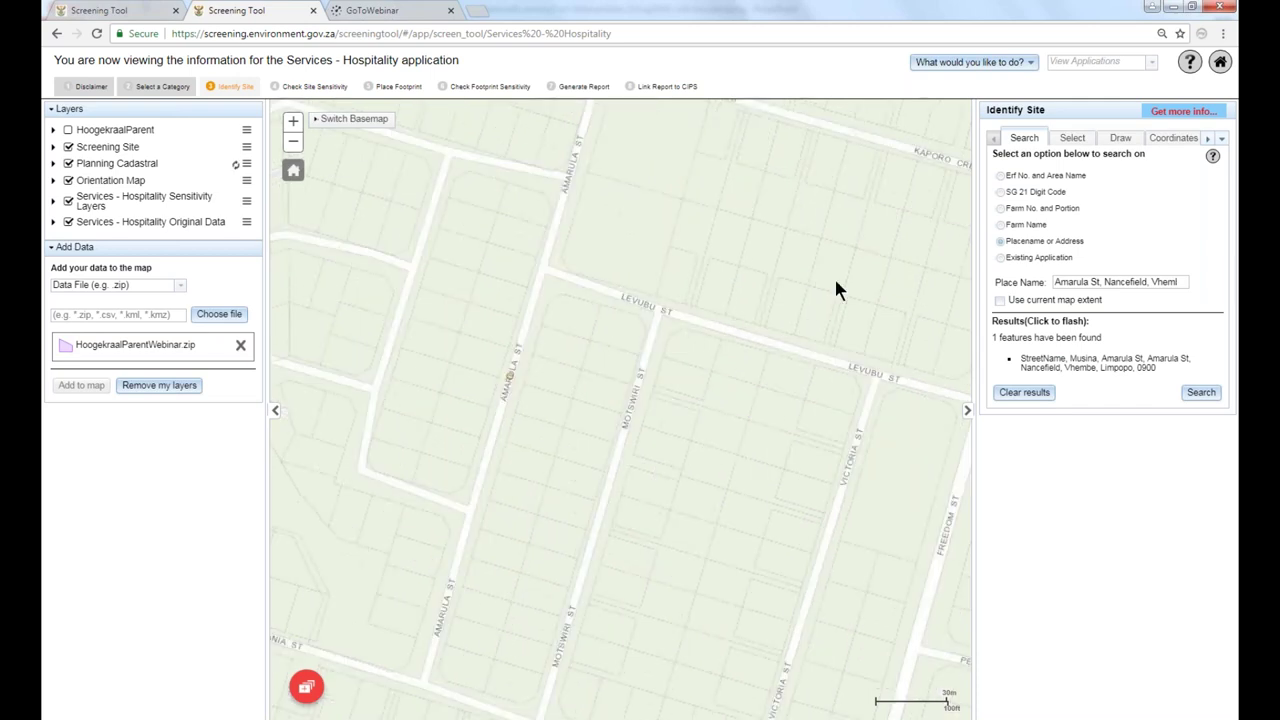
click(574, 320)
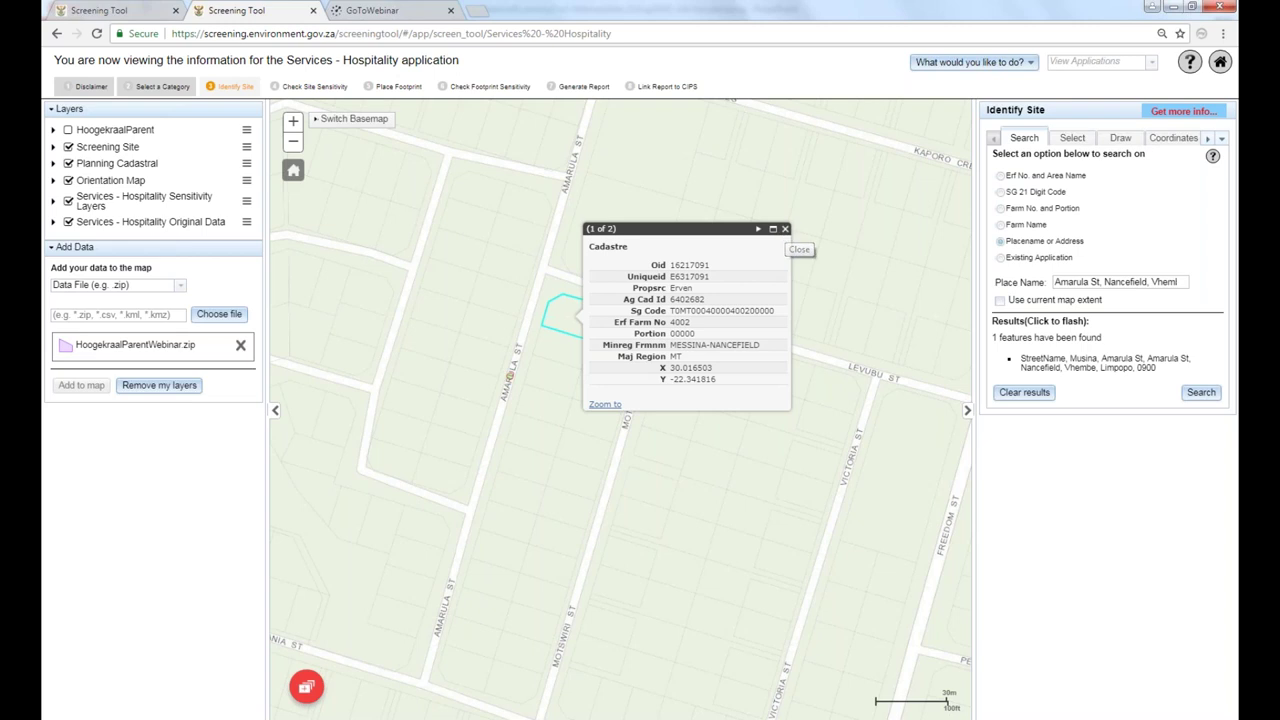
click(785, 229)
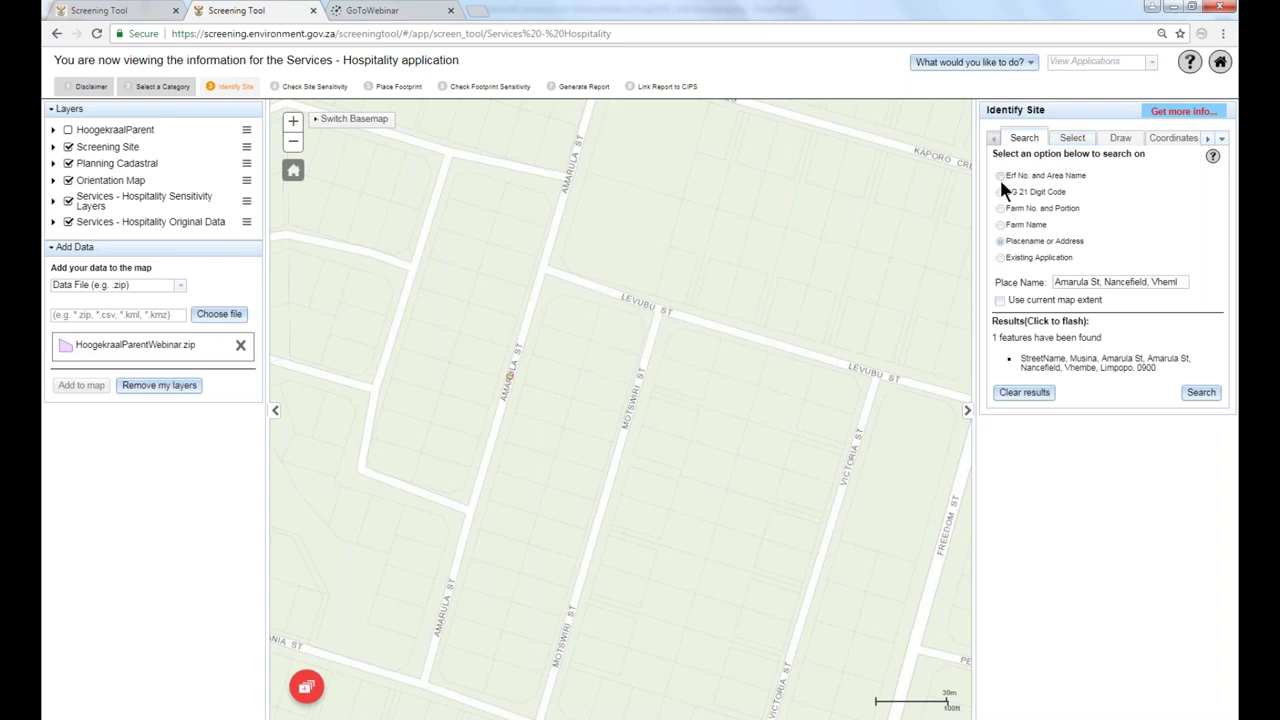
Search Erf No. 4002 in MESSINA-NANCEFIELD and zoom the map to its outlined parcel.
click(293, 171)
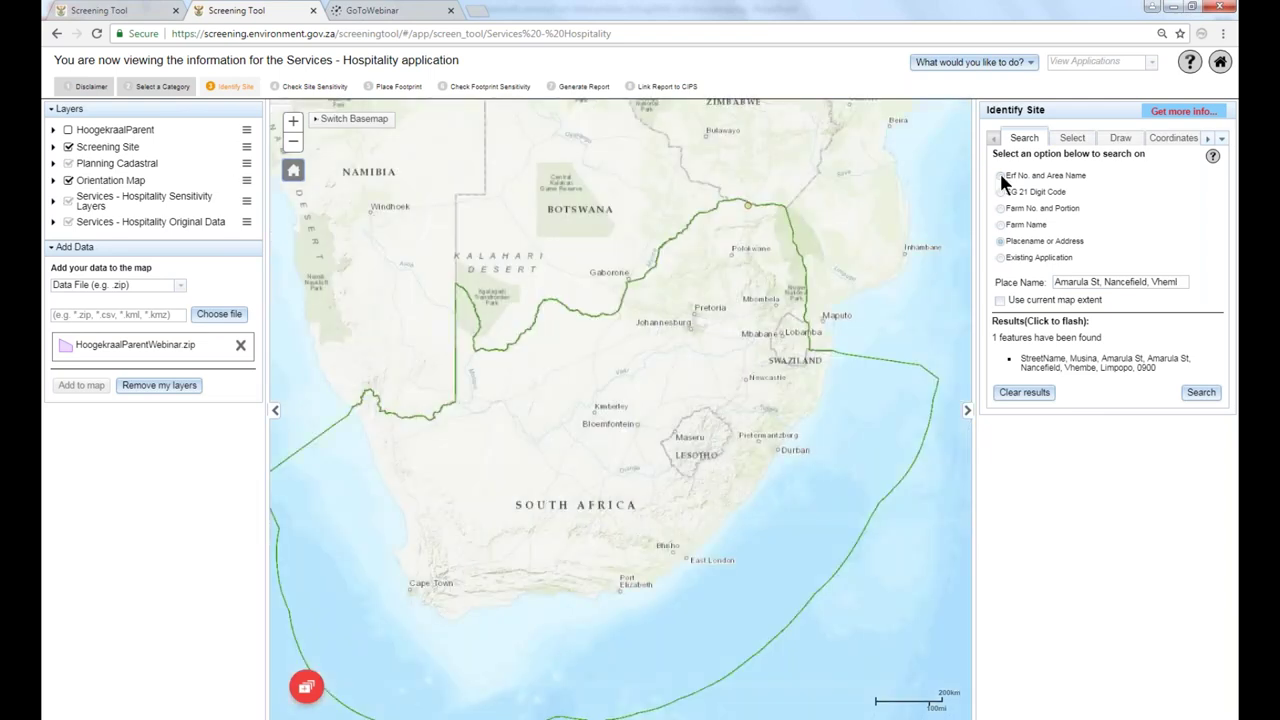
click(1000, 176)
click(1060, 282)
text(4002)
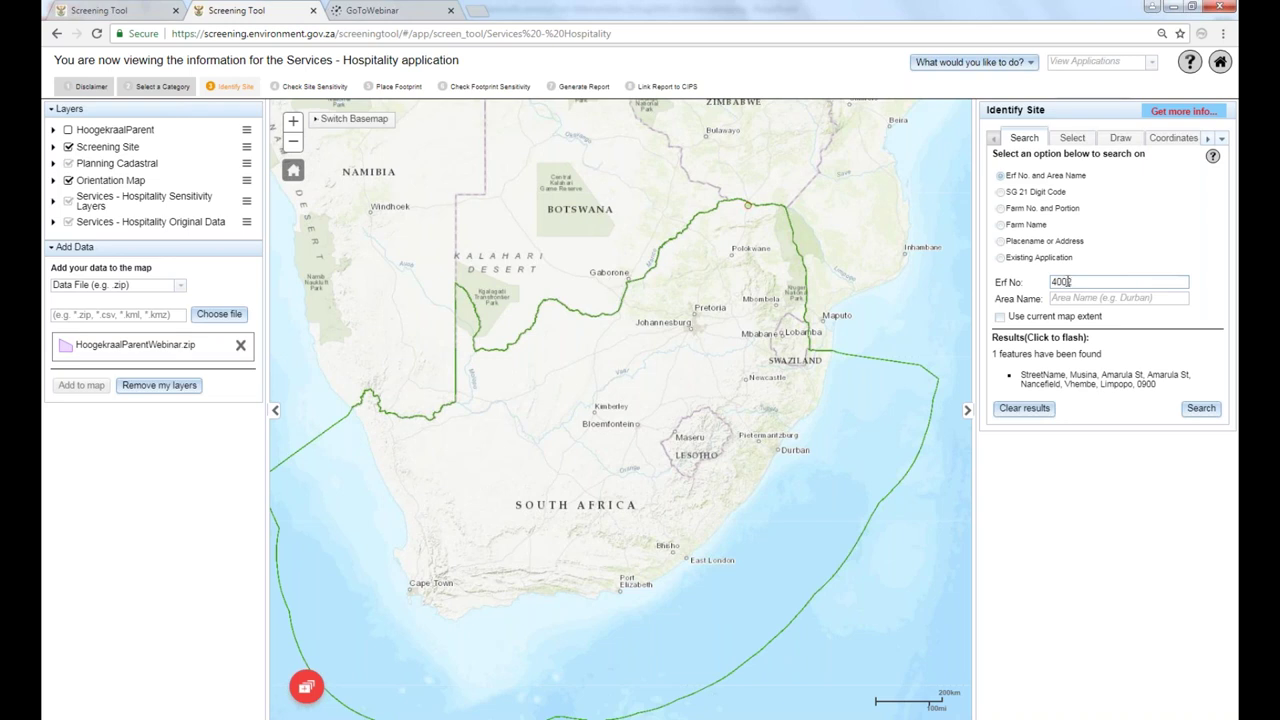
click(1065, 298)
text(mess)
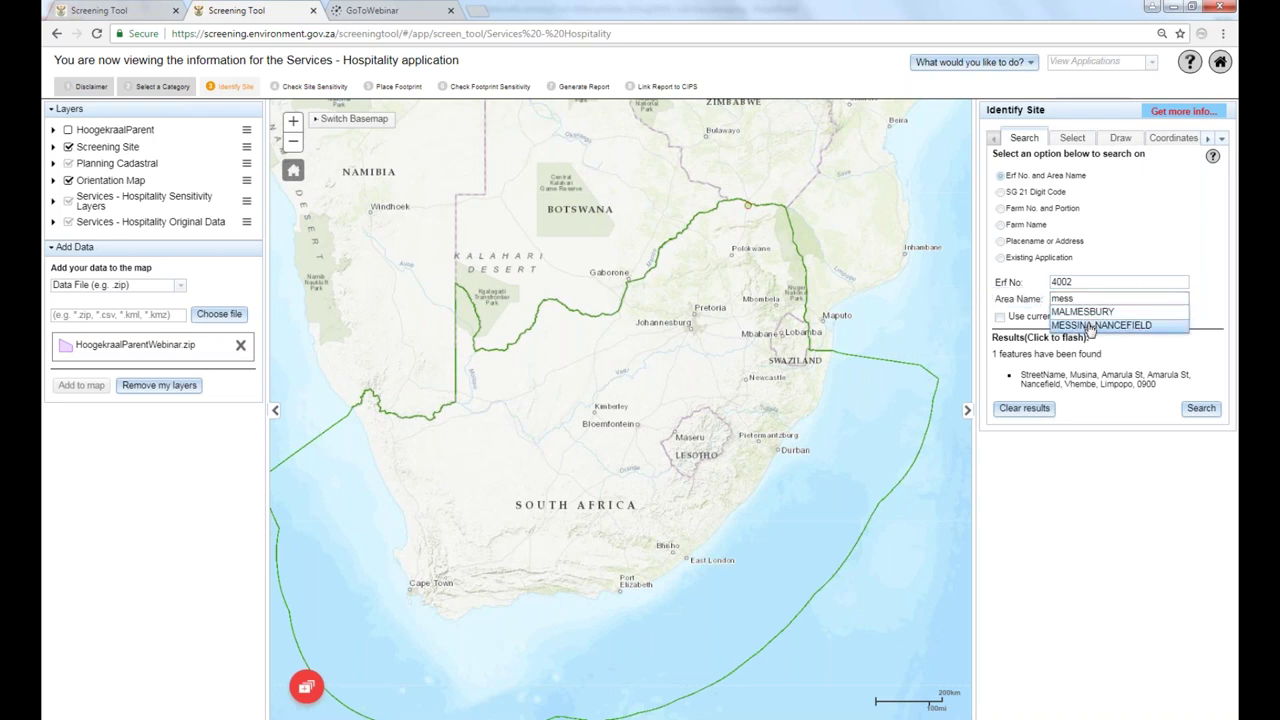
click(1092, 327)
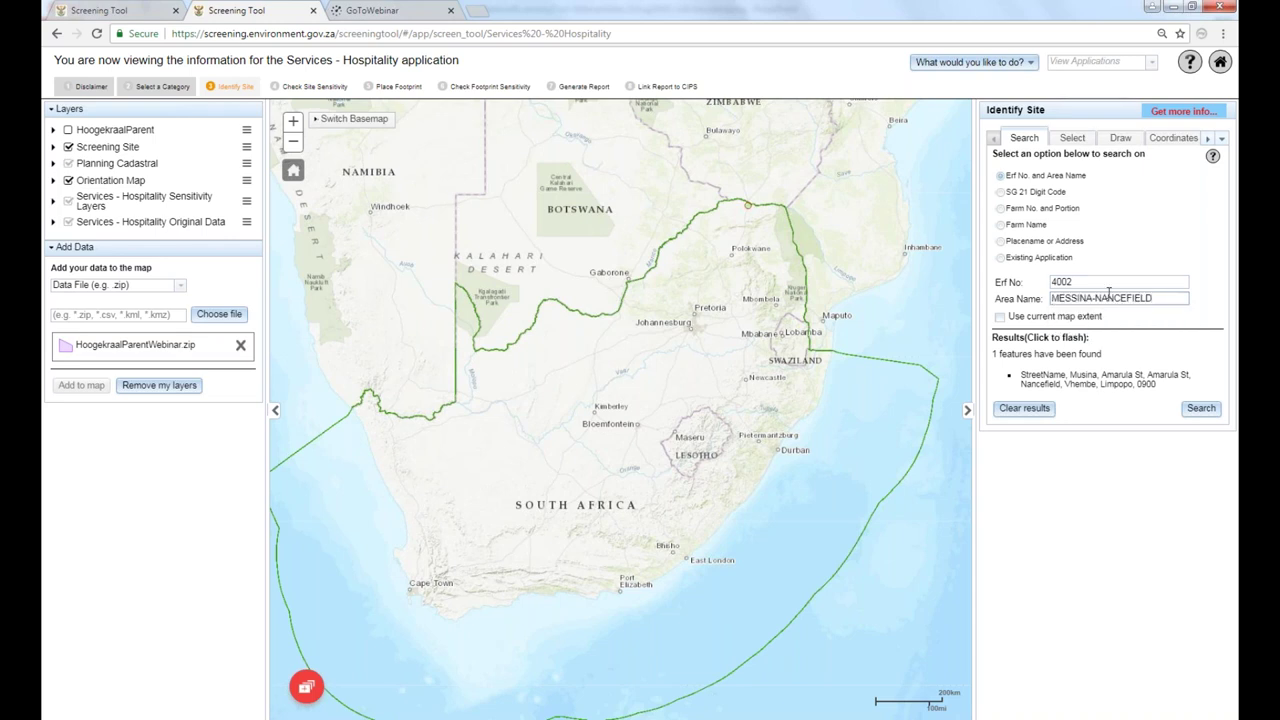
click(1198, 410)
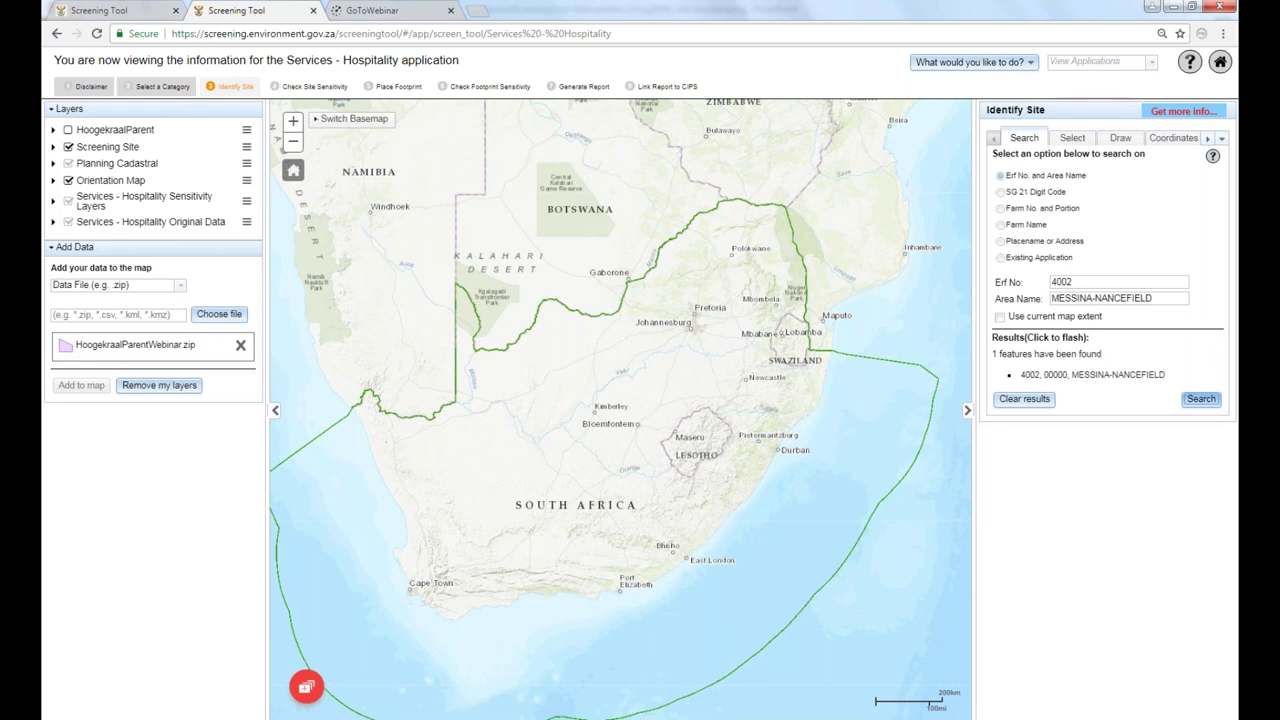
triple_click(1100, 374)
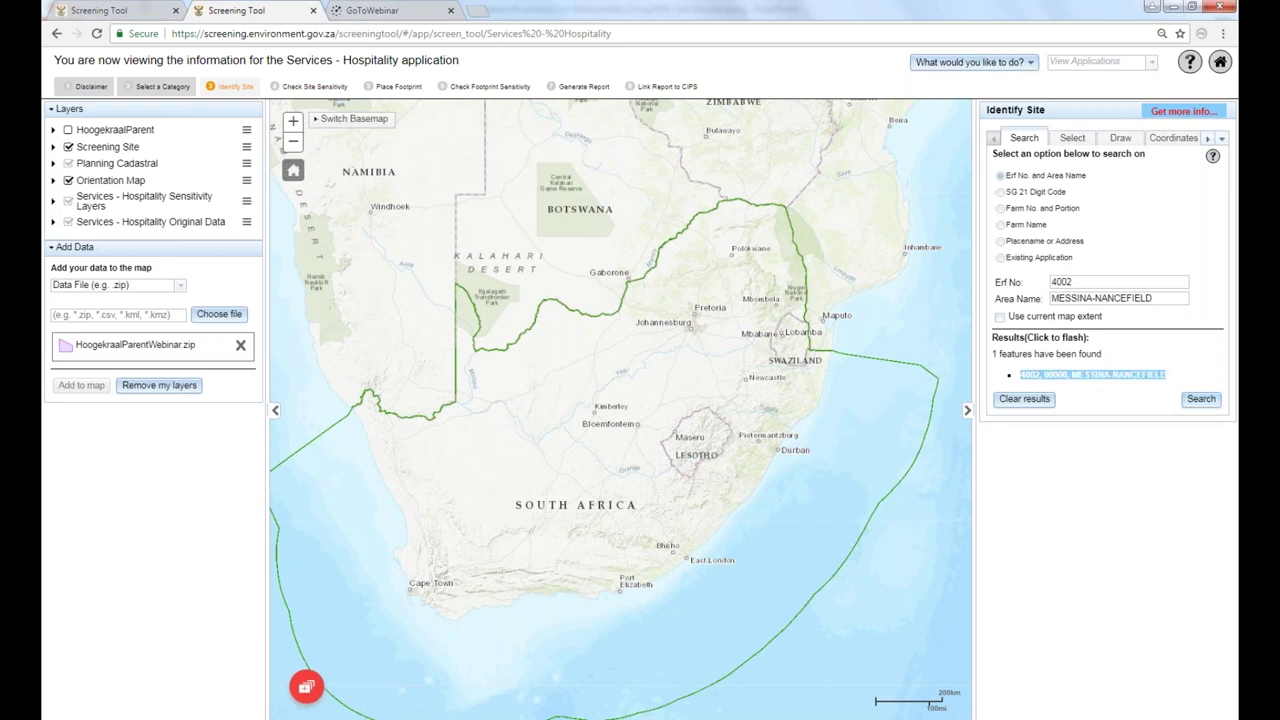
double_click(1087, 376)
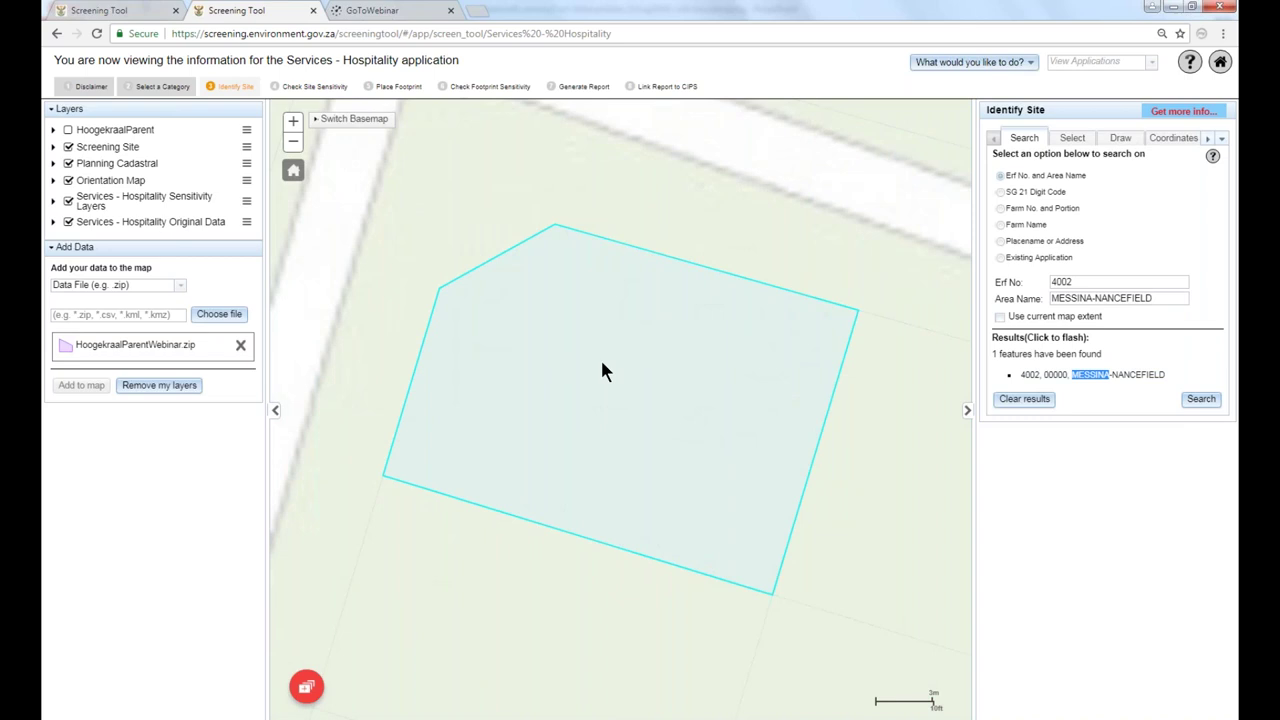
scroll(618, 372, down, 2)
scroll(626, 372, down, 3)
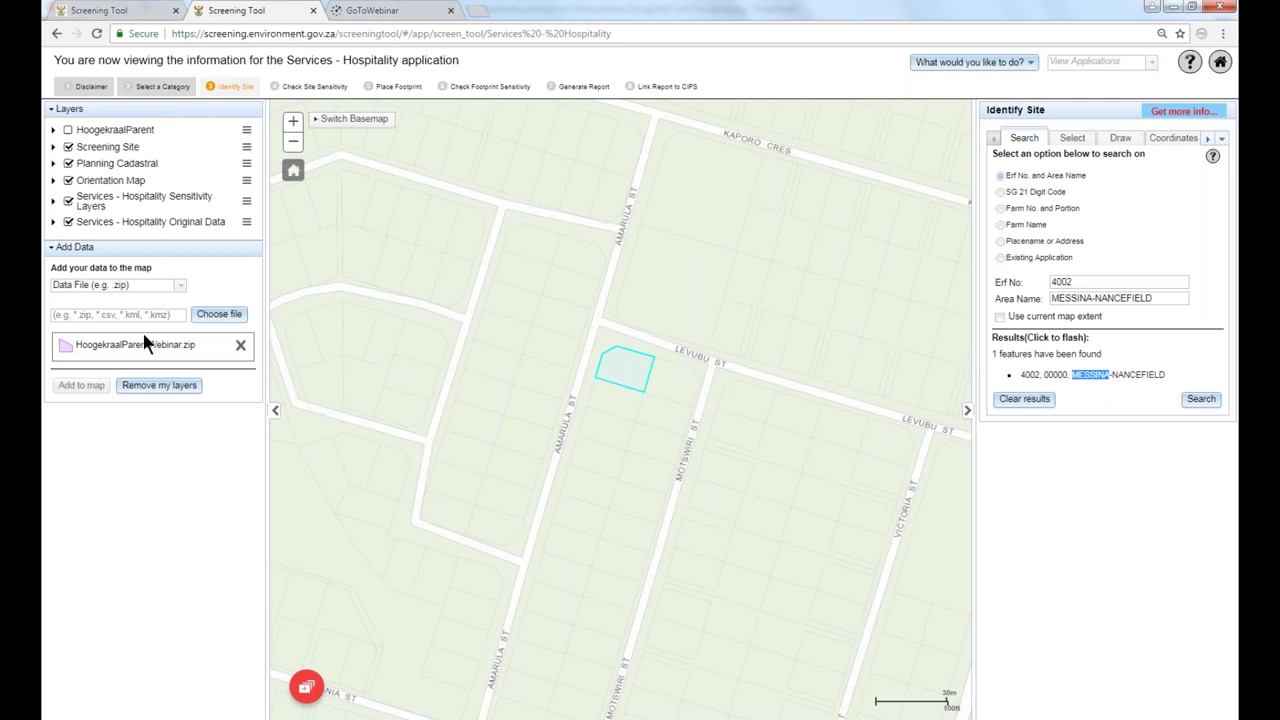
Remove the uploaded HoogekraalParentWebinar.zip layer from the Add Data list.
click(240, 345)
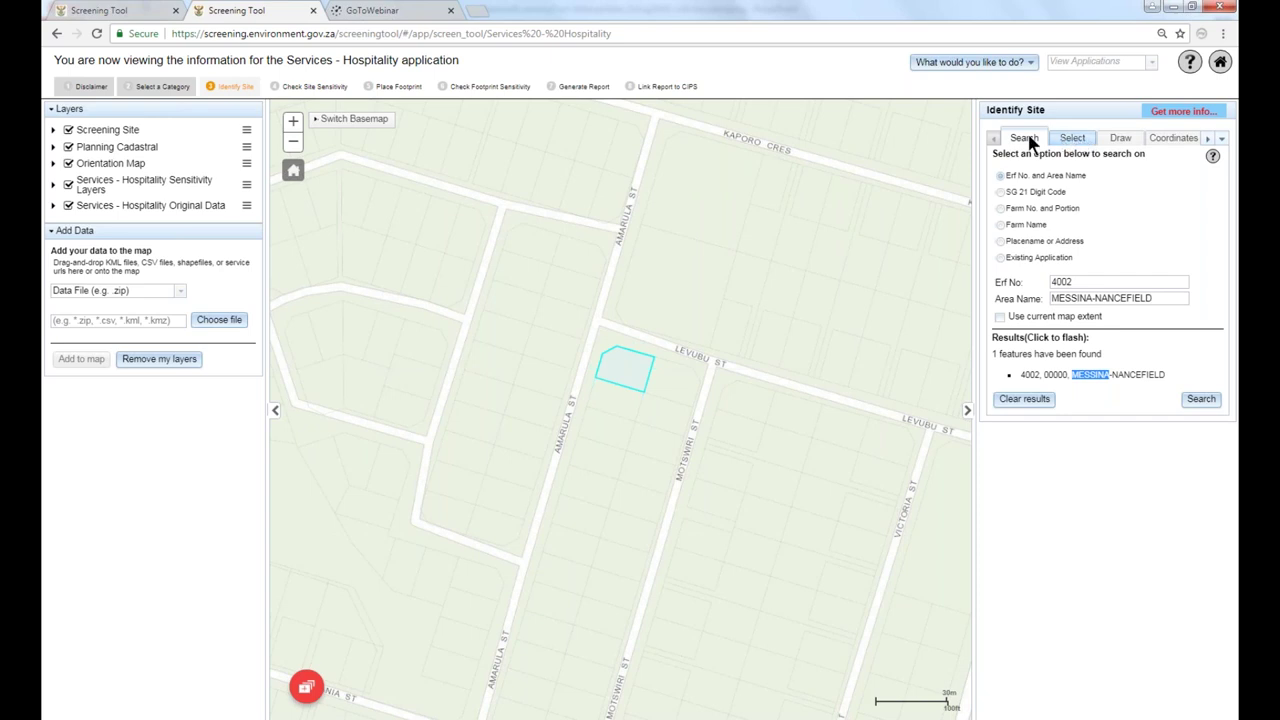
Run a Farm Name search for DRIEFONTEIN, replacing the previous ELANDSVLEI entry.
click(999, 224)
click(1120, 282)
click(1120, 282)
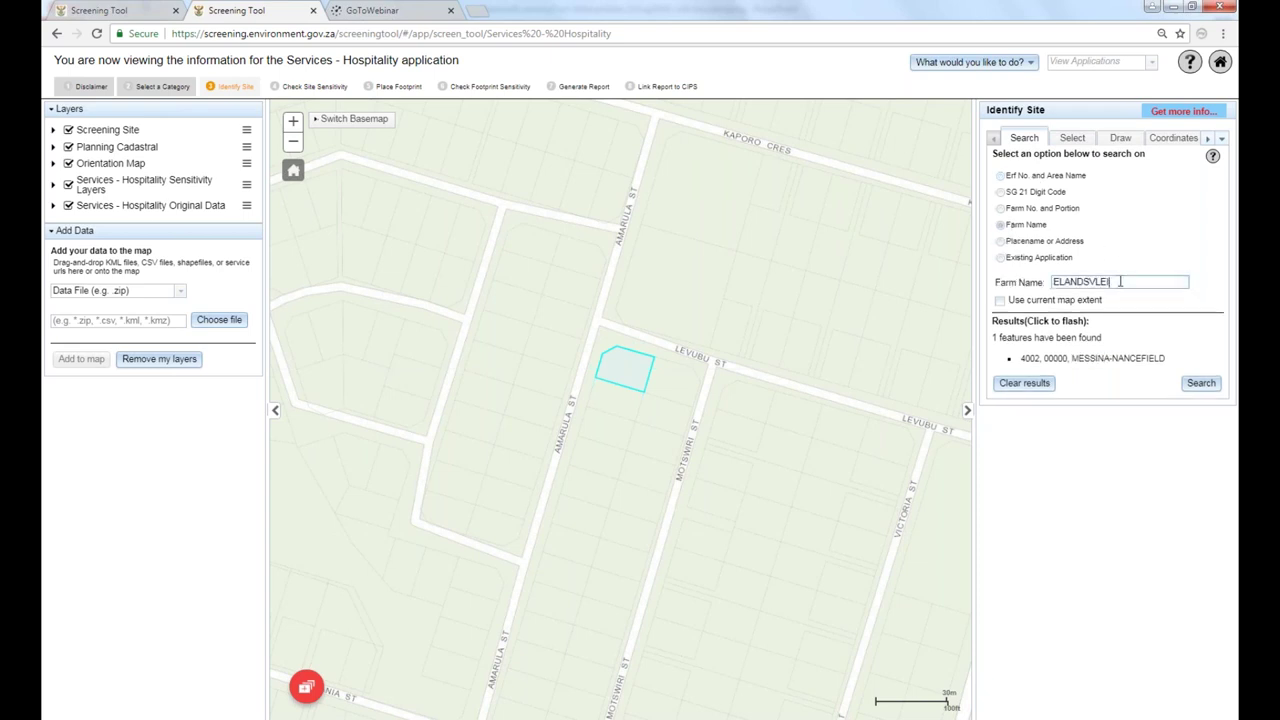
key(ctrl+a)
key(BackSpace)
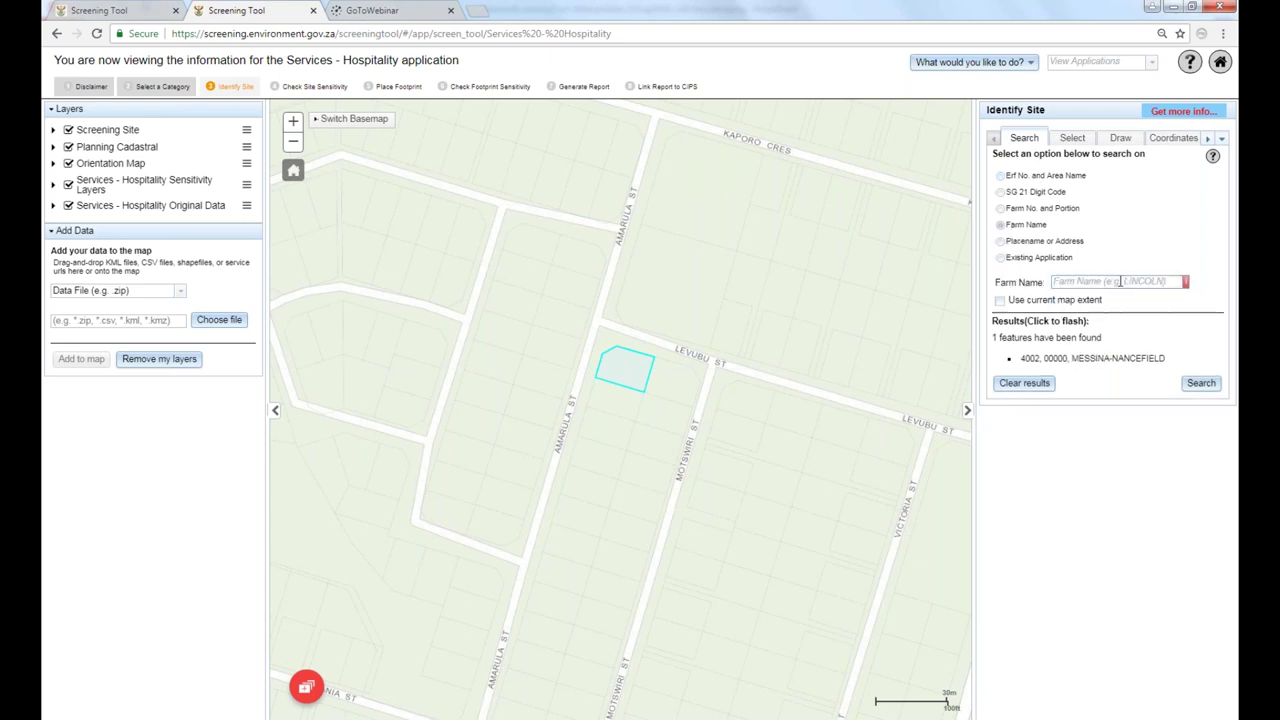
text(Driefonte)
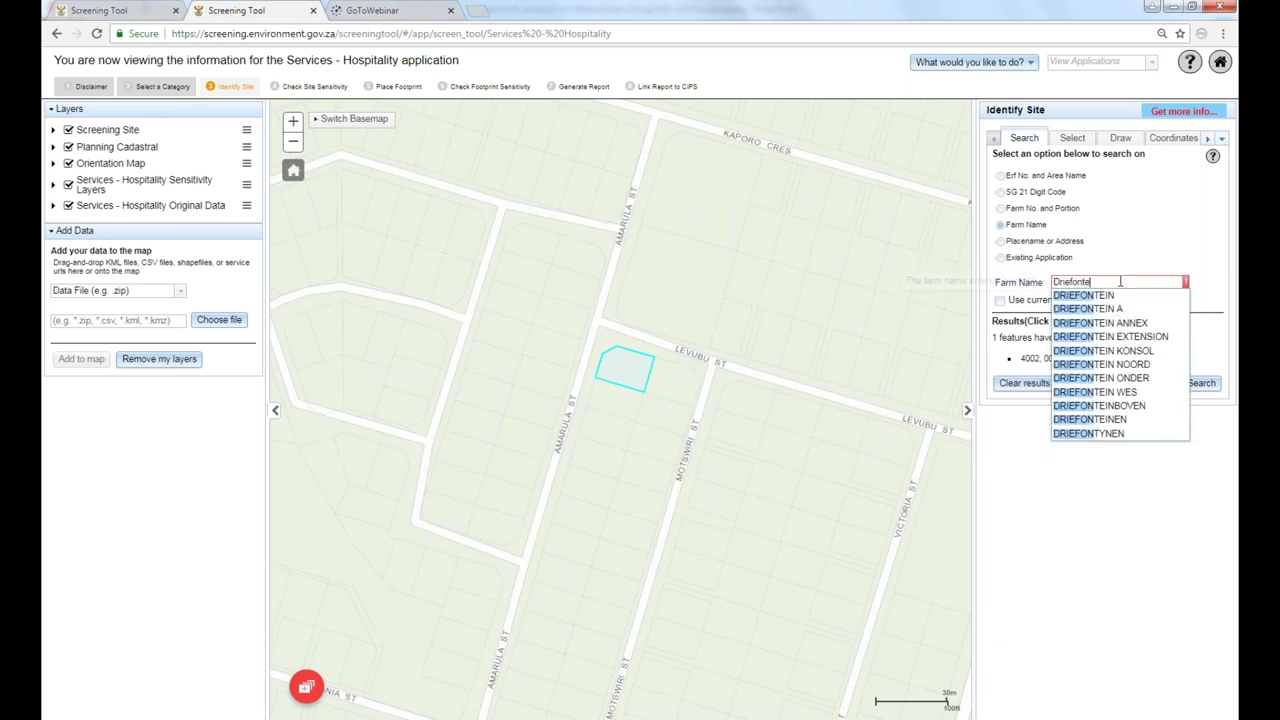
text(in)
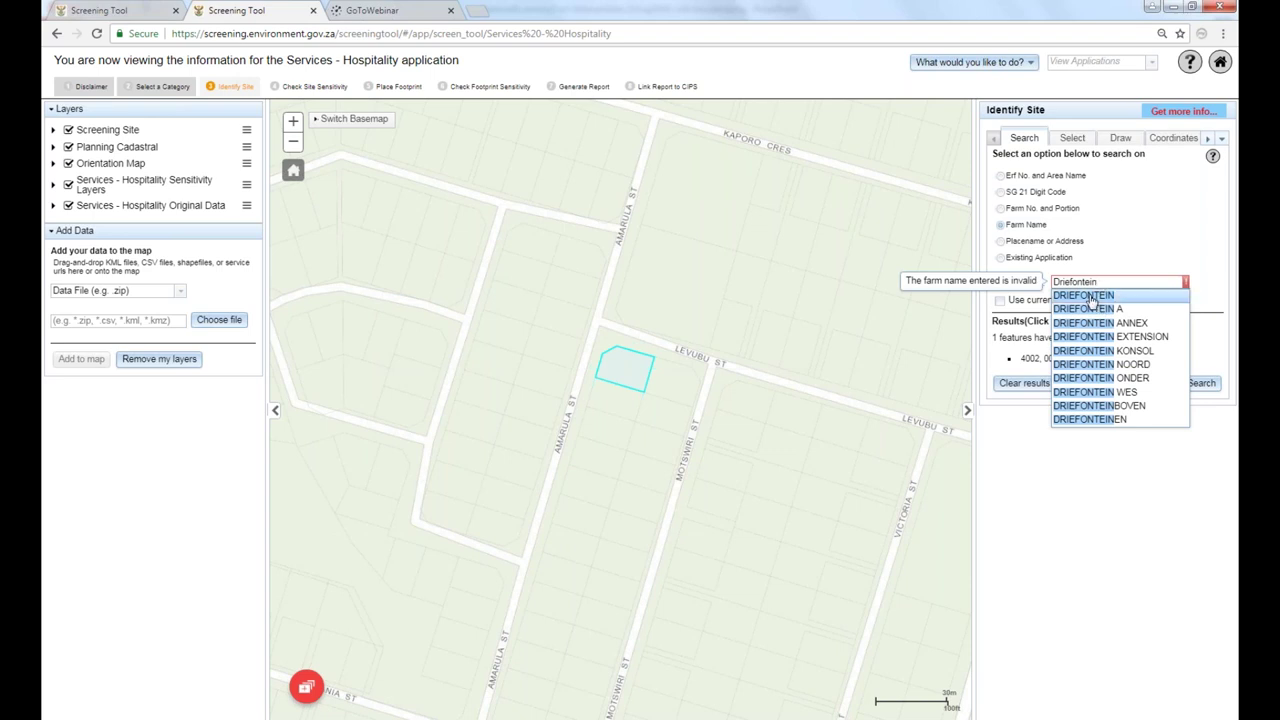
double_click(1092, 299)
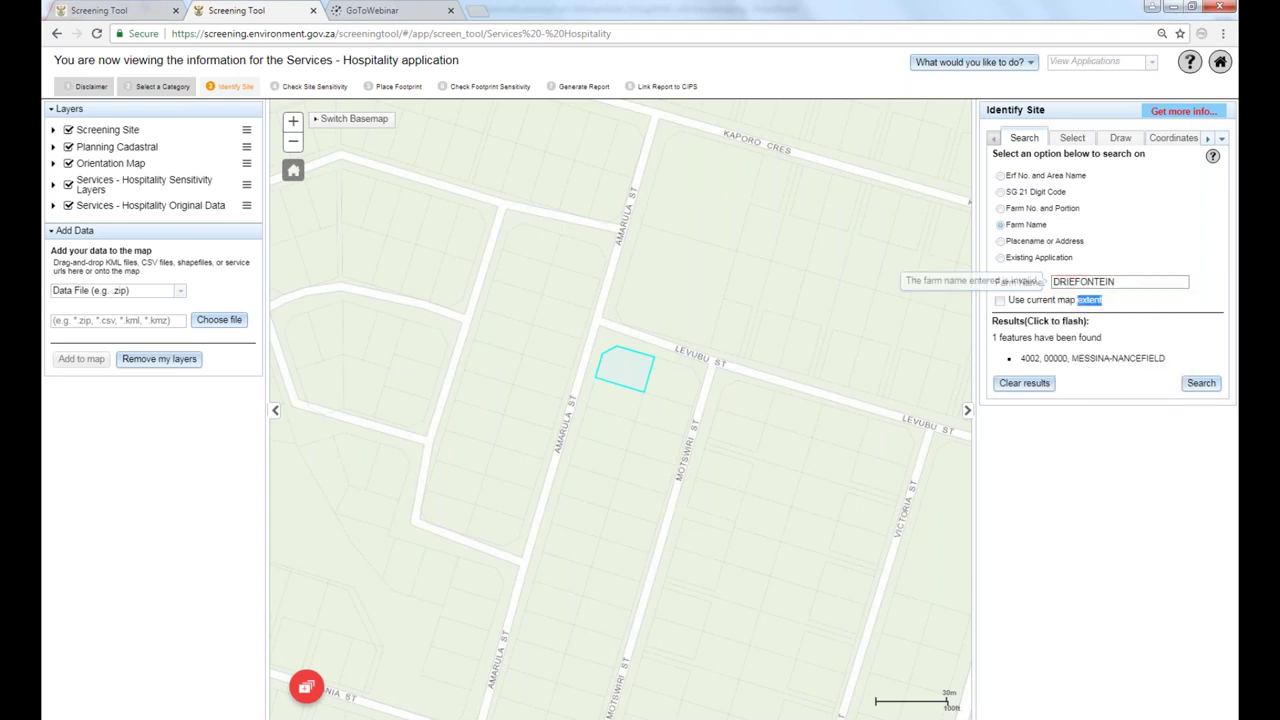
click(1196, 388)
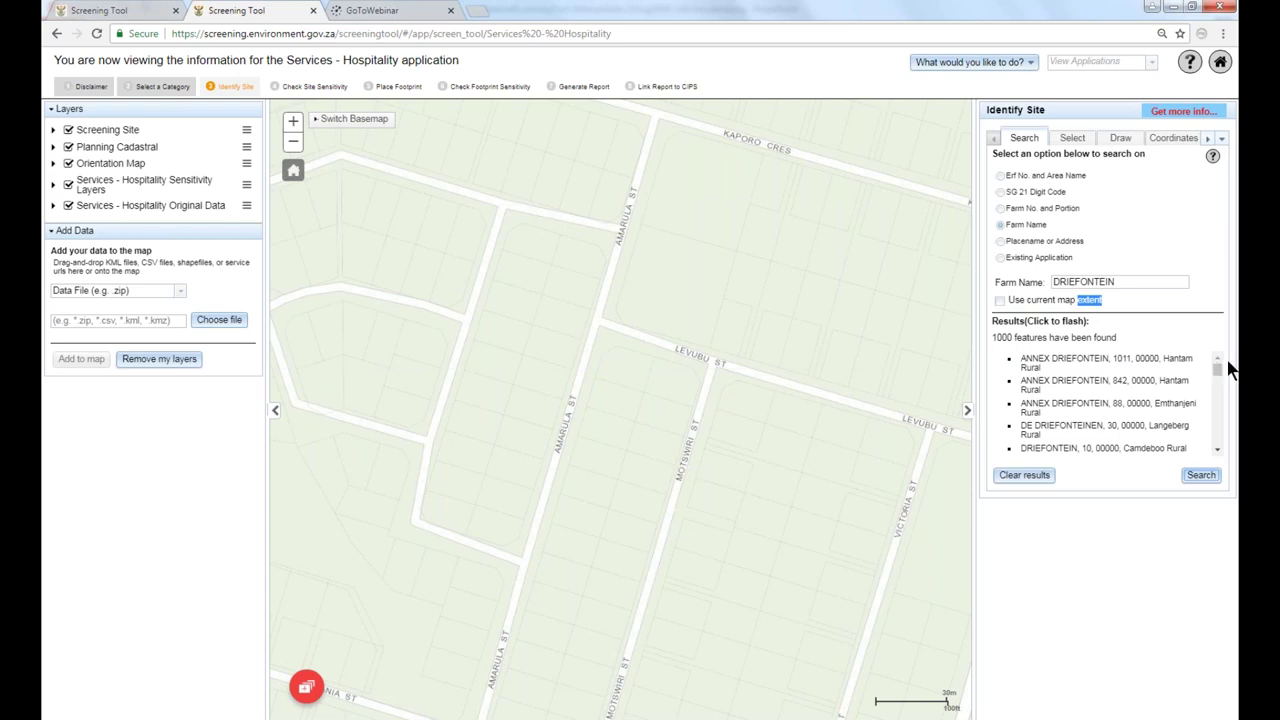
Scroll the 1000 results and pick DRIEFONTEIN 290, portion 00000.
drag(1218, 374, 1222, 417)
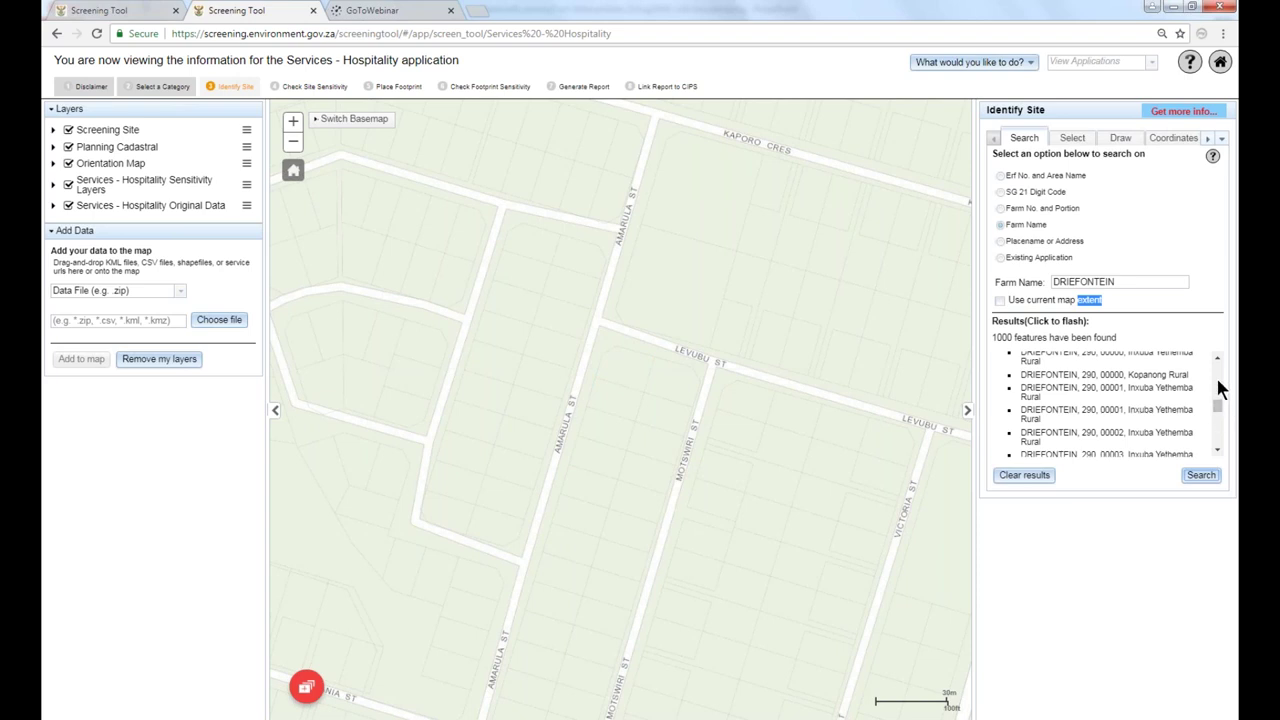
click(1218, 362)
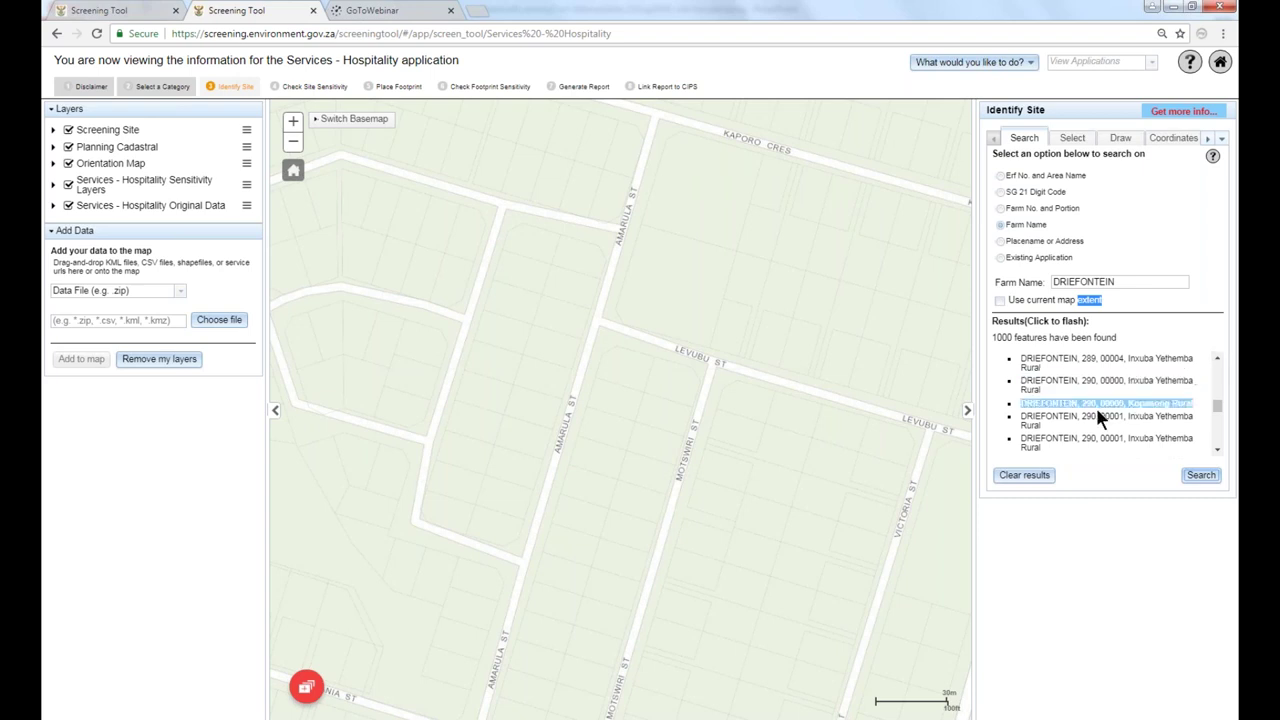
click(1058, 386)
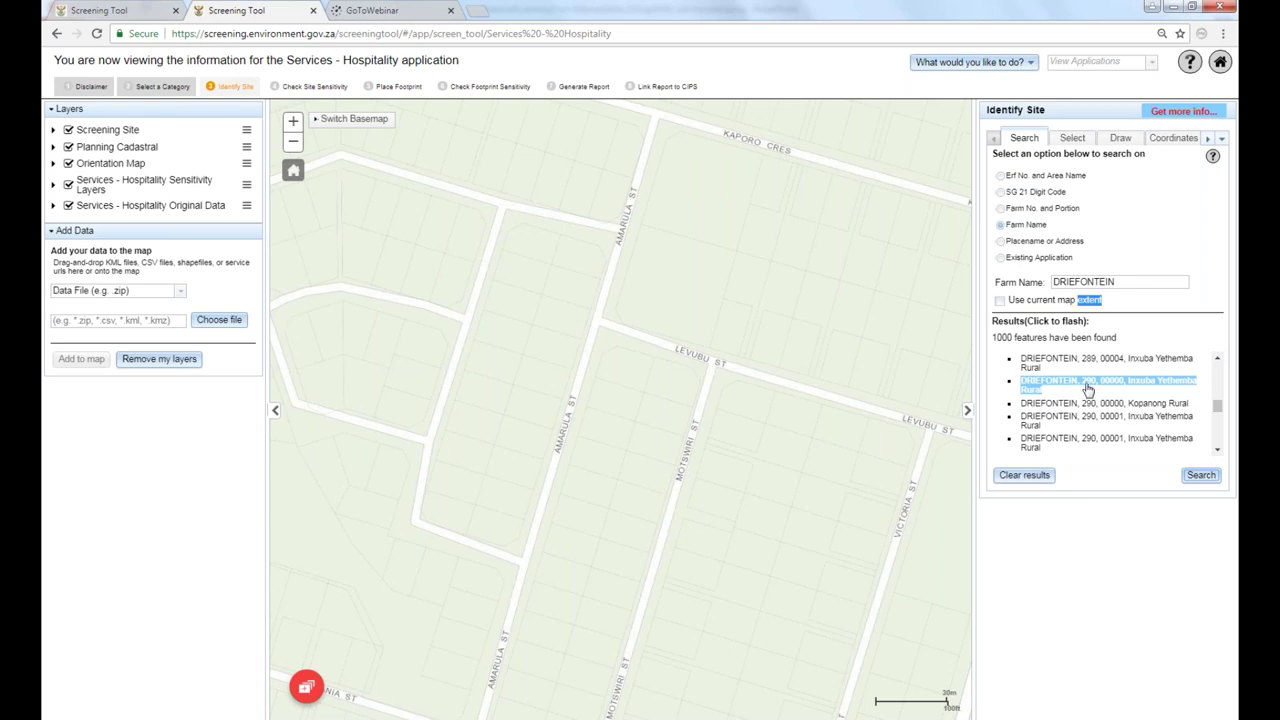
click(1088, 387)
Zoom to DRIEFONTEIN 290 portion 00000 and centre its parcels northwest of Cradock.
double_click(1111, 381)
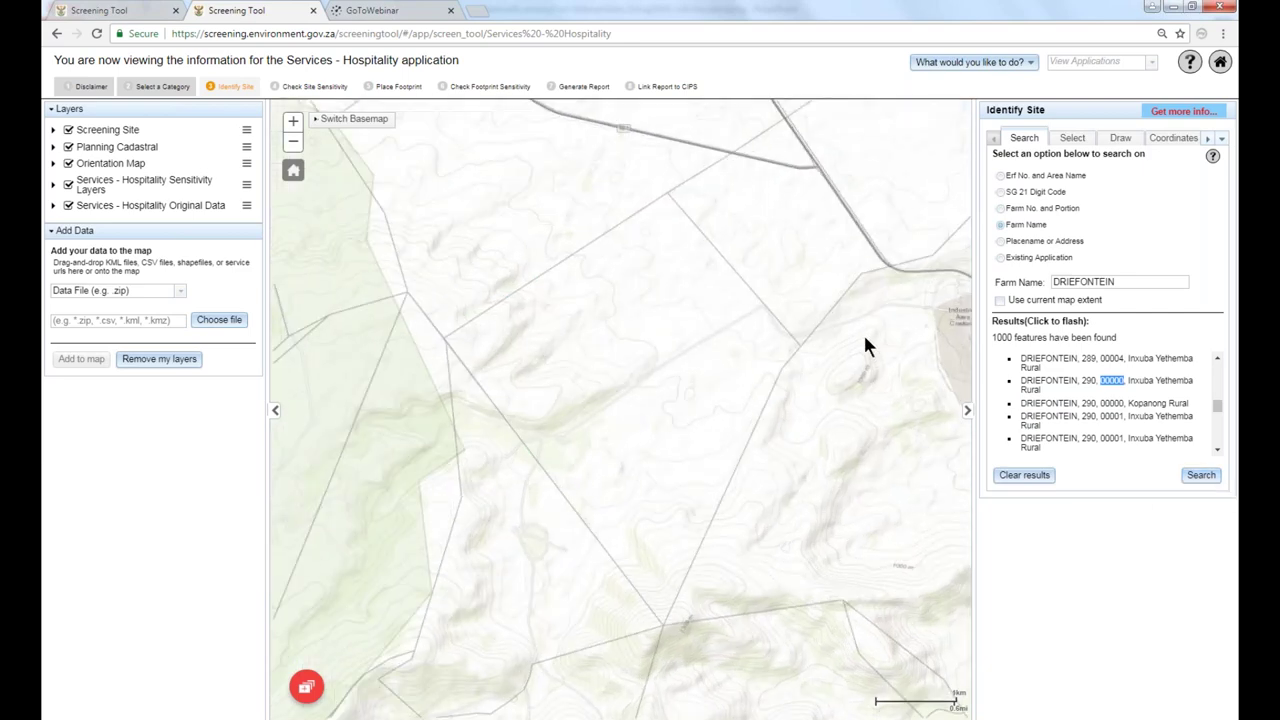
scroll(850, 328, down, 1)
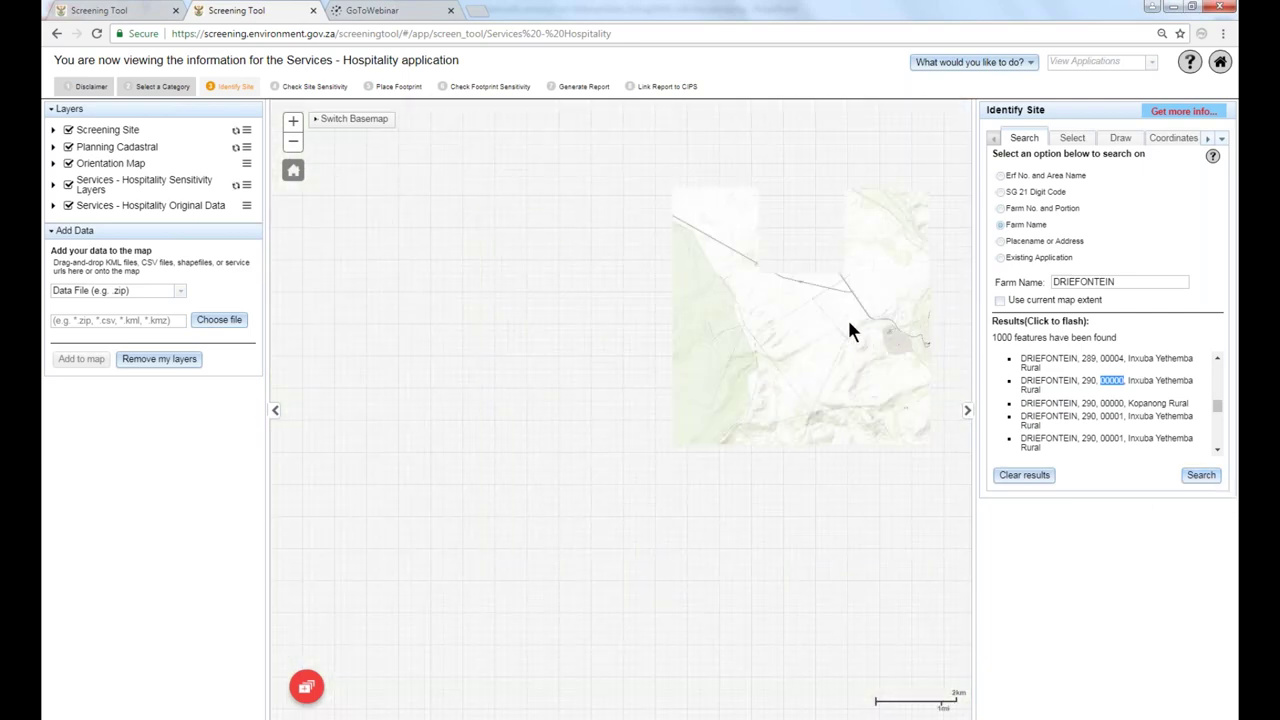
drag(843, 320, 623, 377)
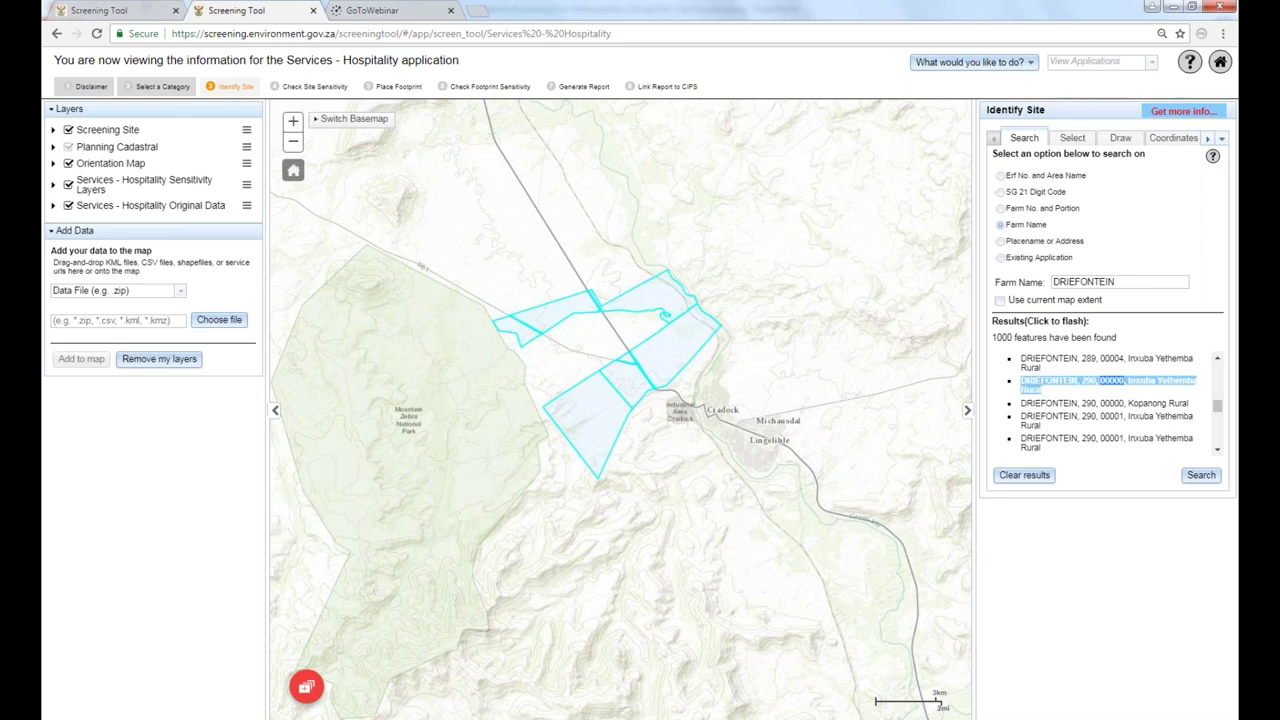
Select the DRIEFONTEIN parcels on the map using drawn-area selection.
click(1071, 140)
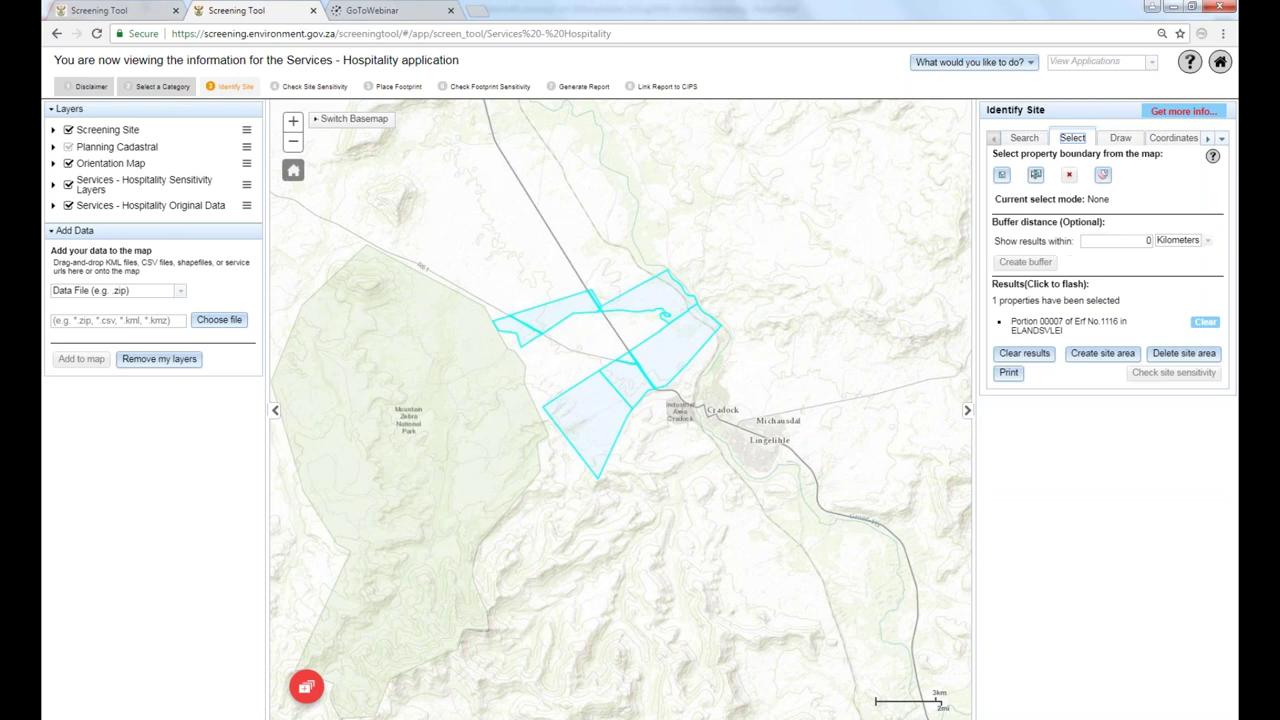
click(1002, 177)
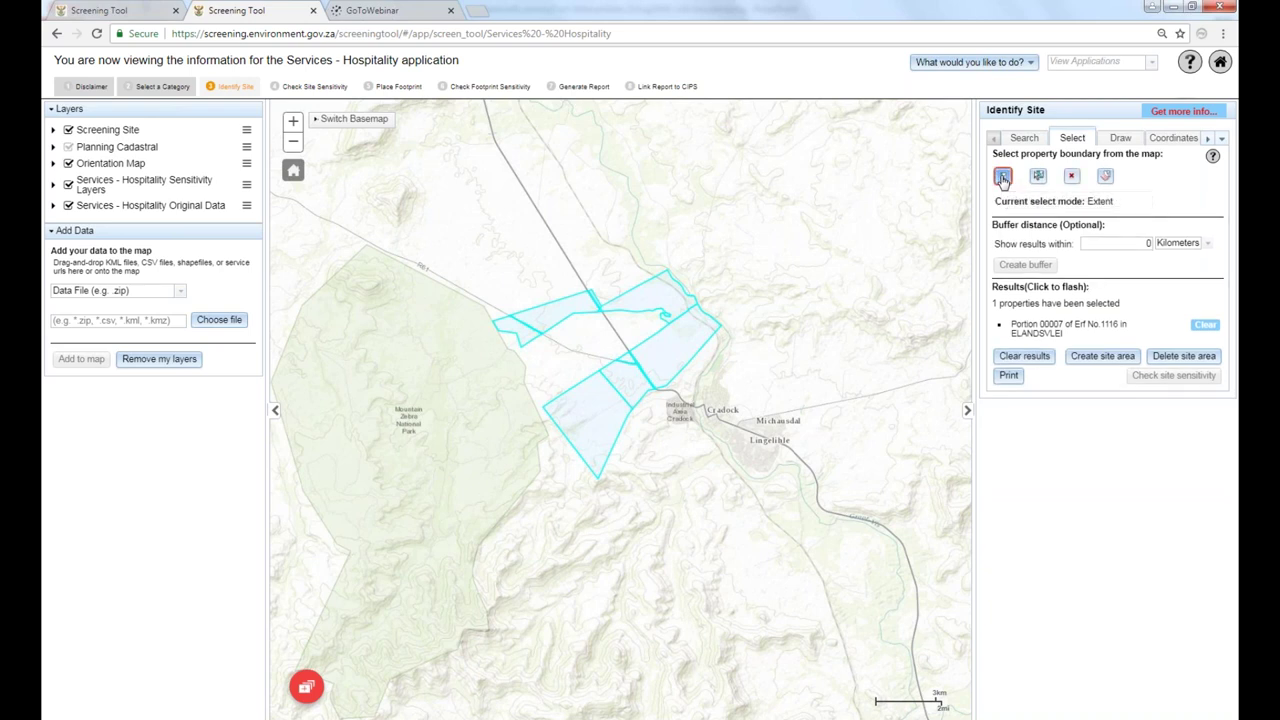
click(683, 311)
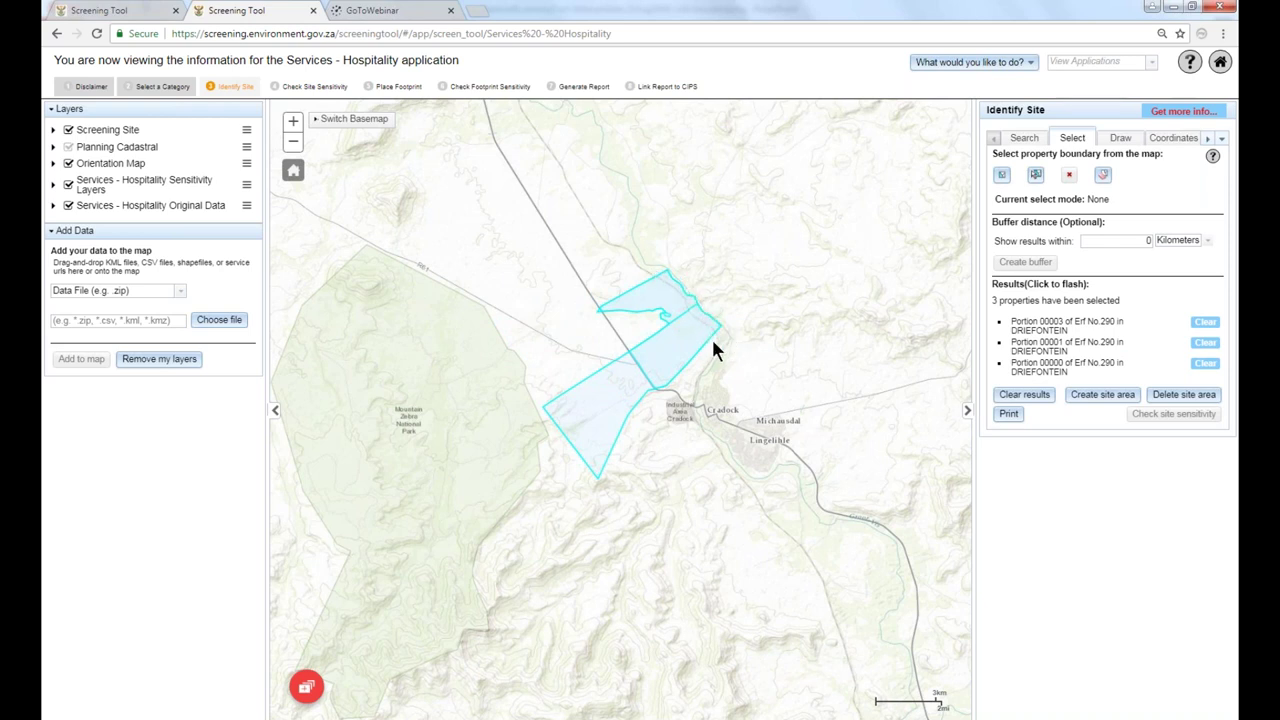
Flash each selected property, then clear Portion 00000 of Erf No. 290 from the list.
click(1068, 325)
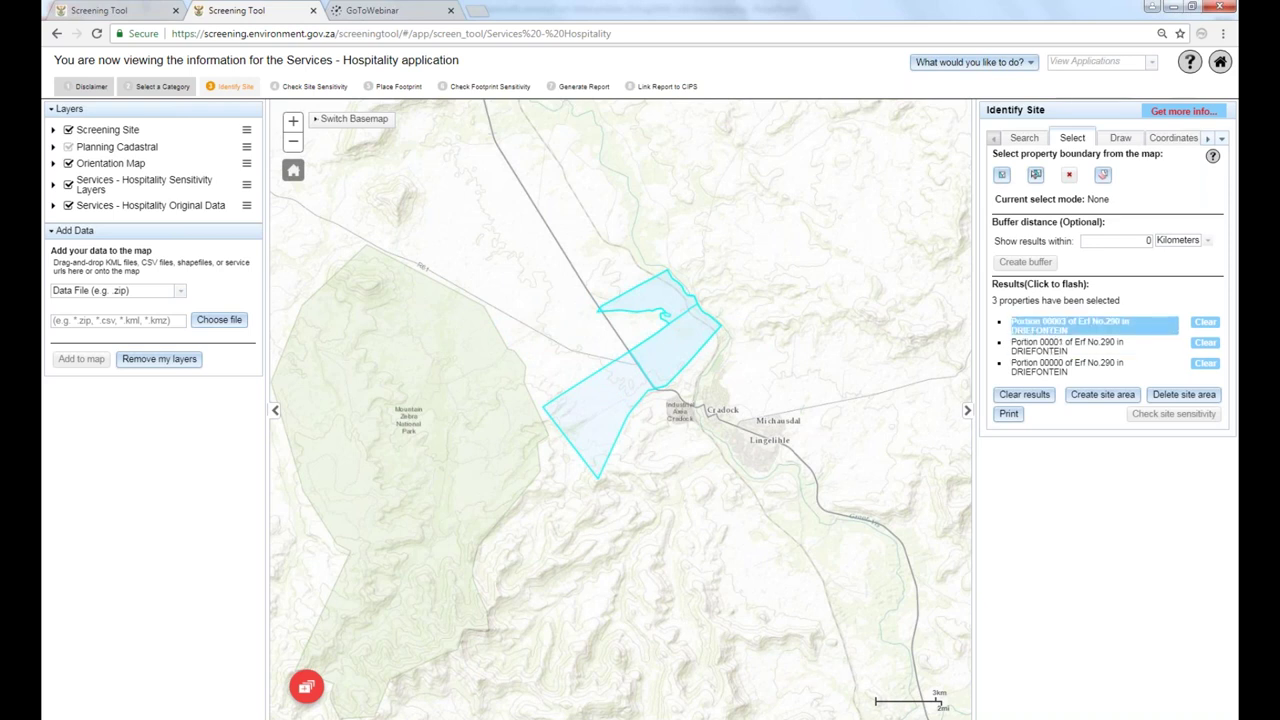
click(1055, 335)
click(1055, 350)
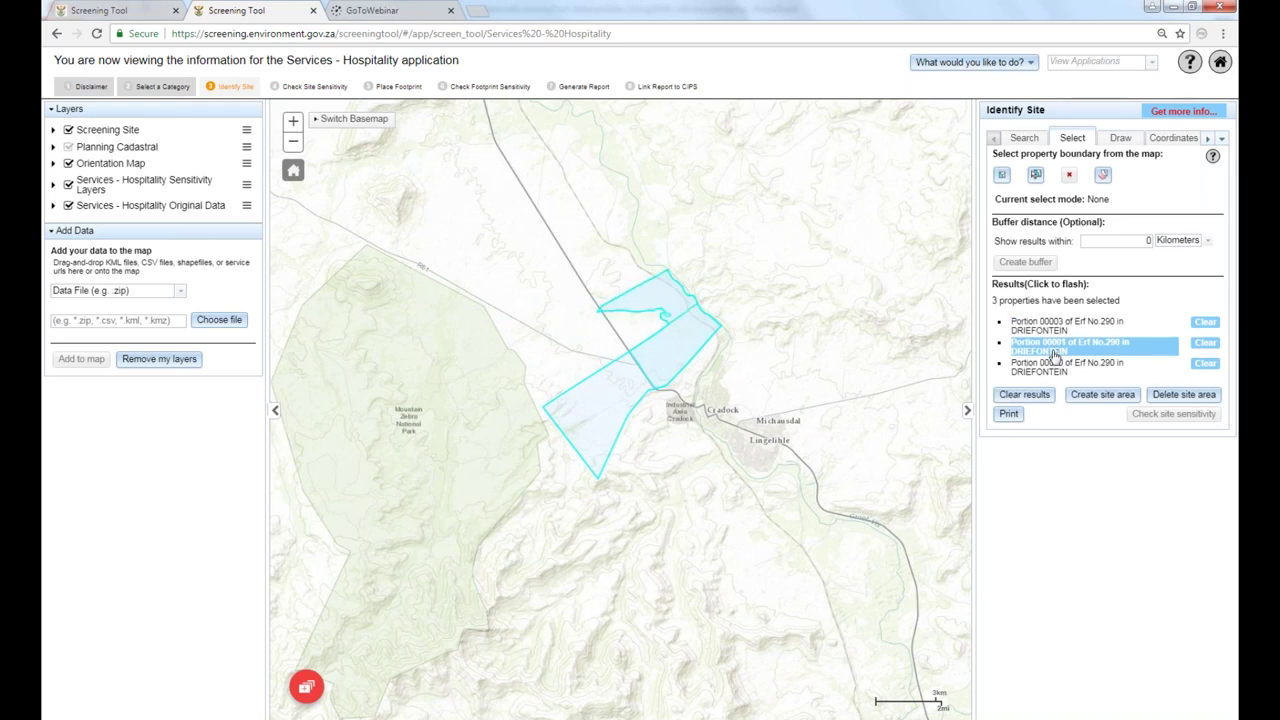
click(1047, 367)
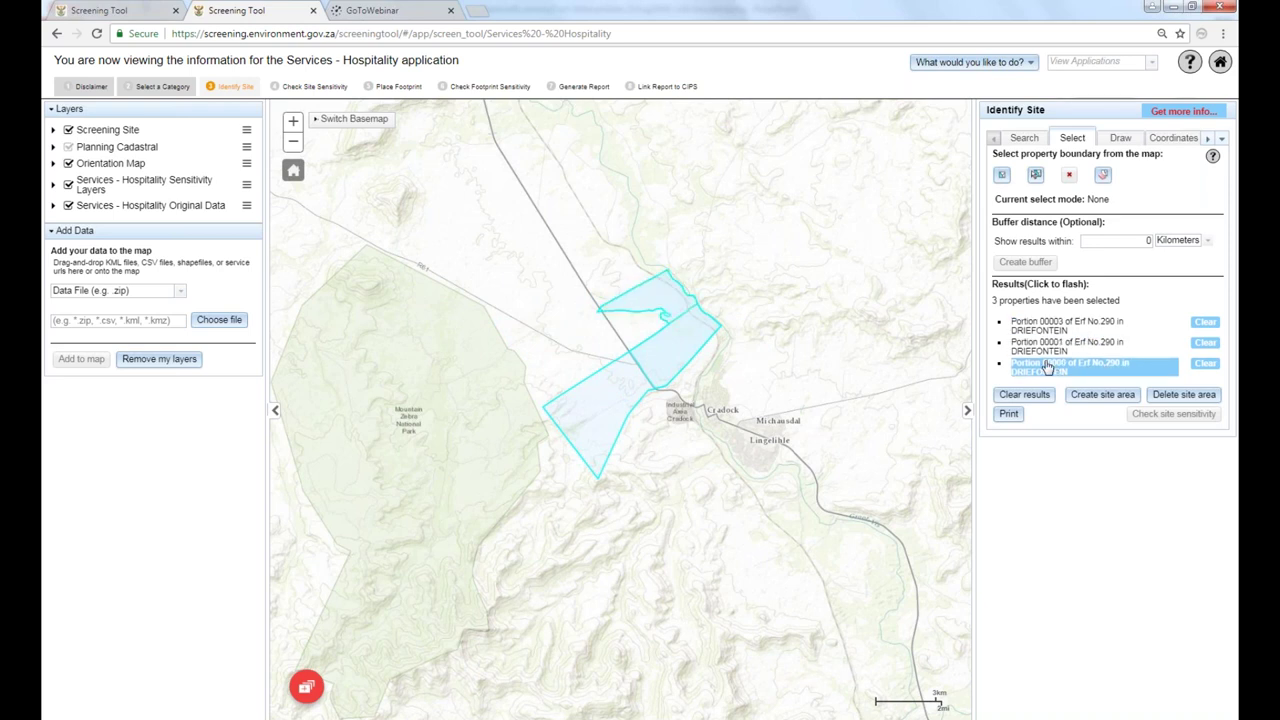
click(1049, 369)
click(1205, 364)
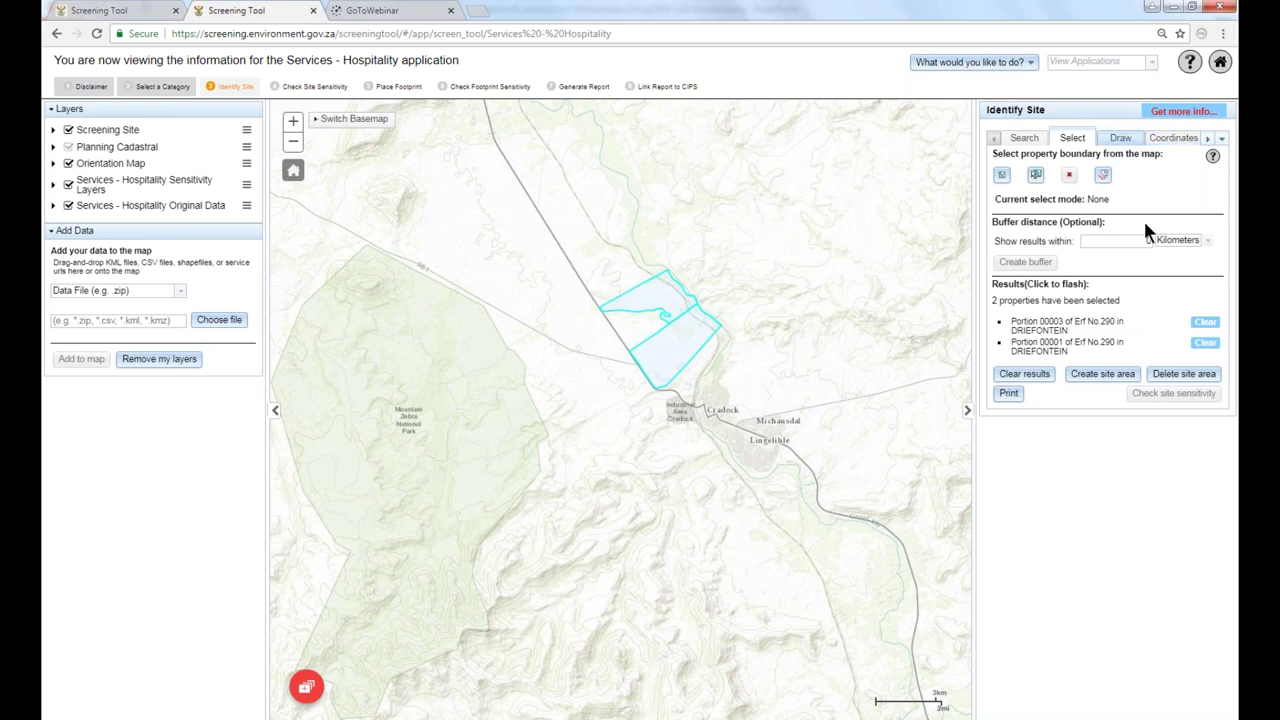
click(1080, 325)
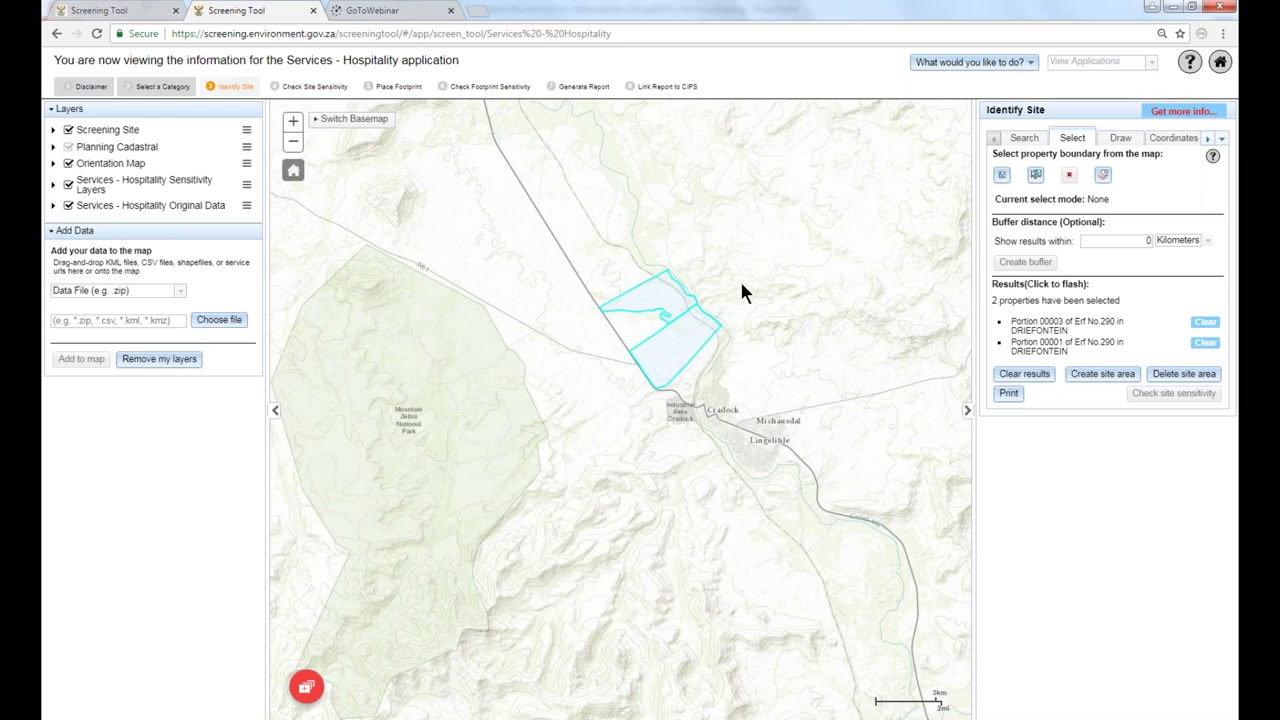
Merge Portions 00003 and 00001 into a site area, centre it, and check Manage your areas.
click(1107, 376)
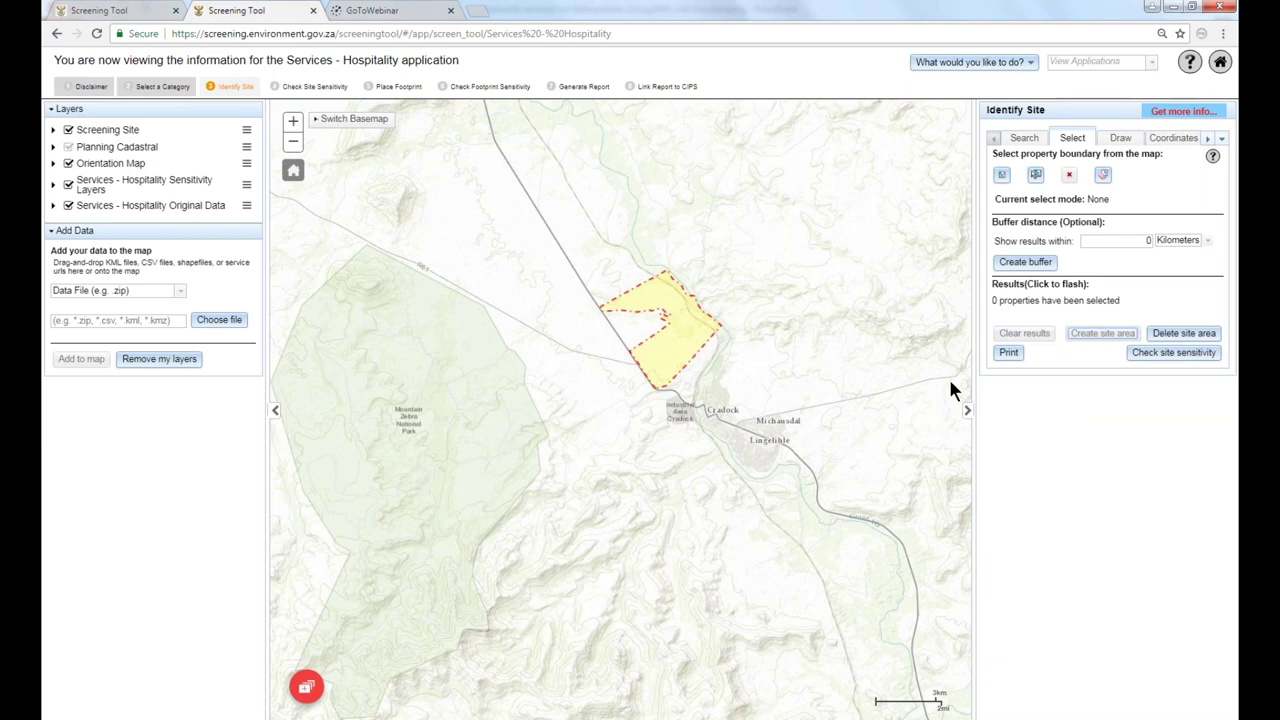
scroll(699, 322, up, 1)
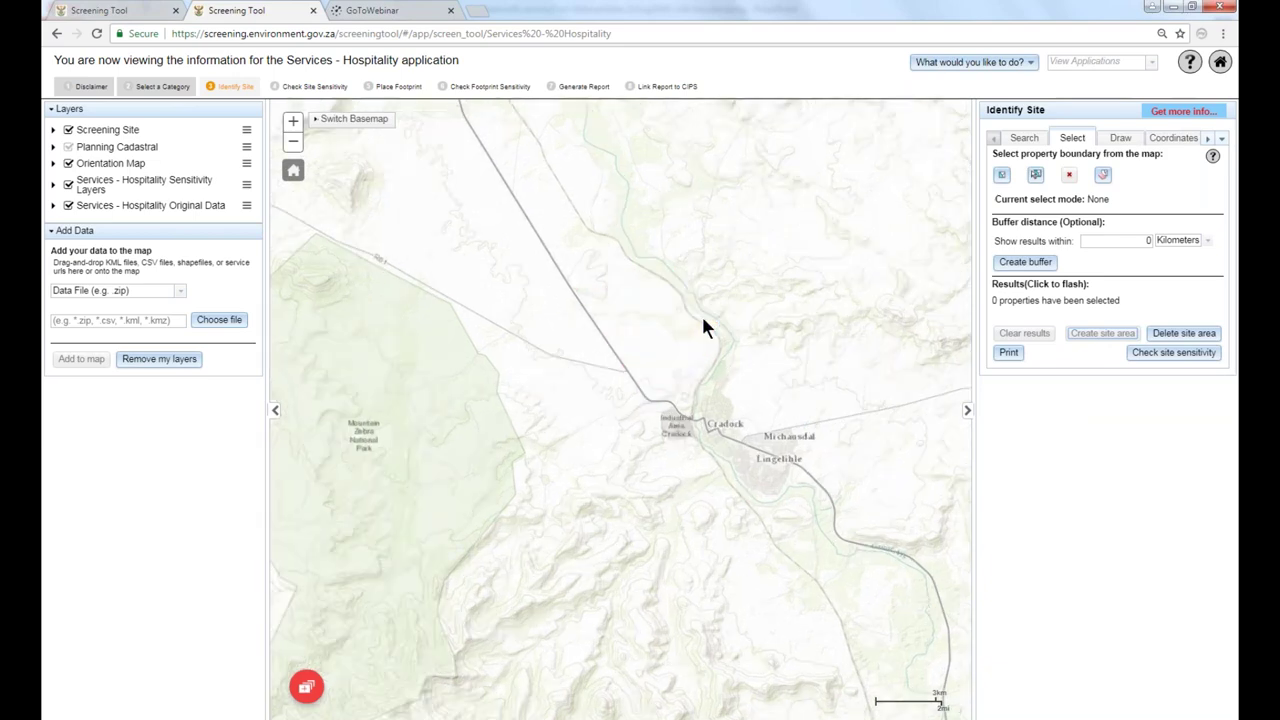
scroll(703, 328, up, 1)
drag(682, 252, 663, 352)
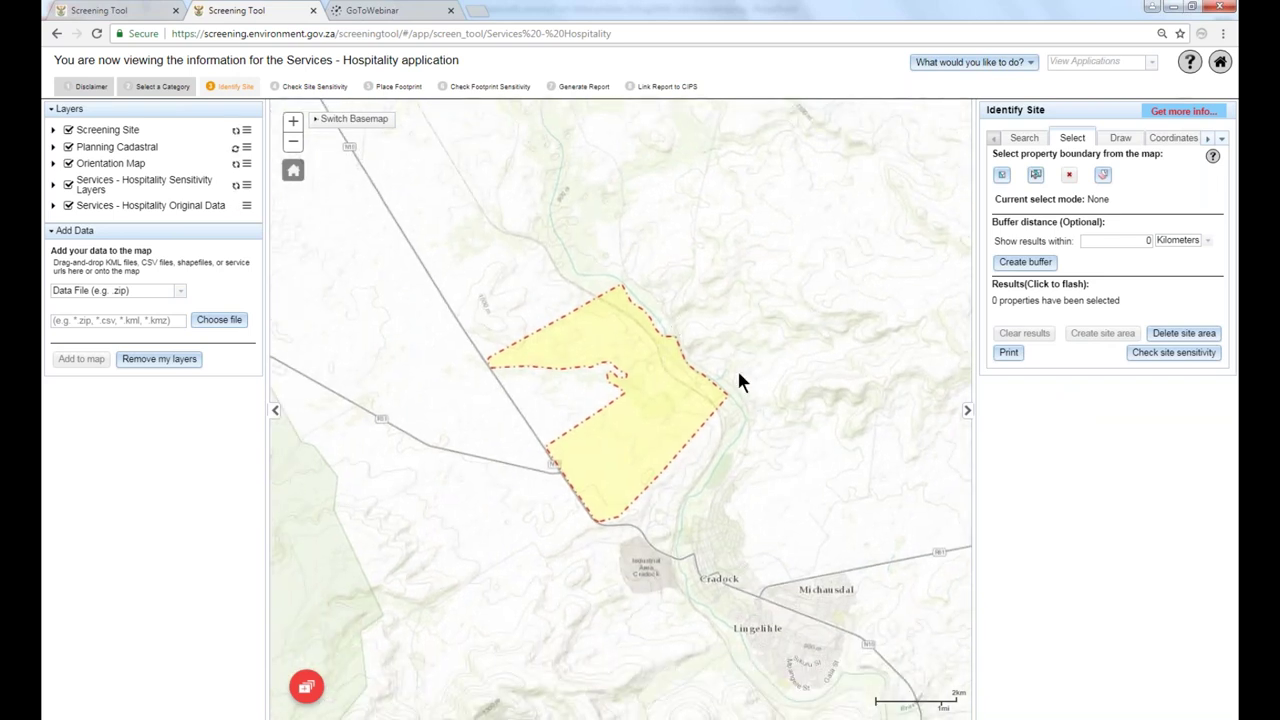
click(704, 398)
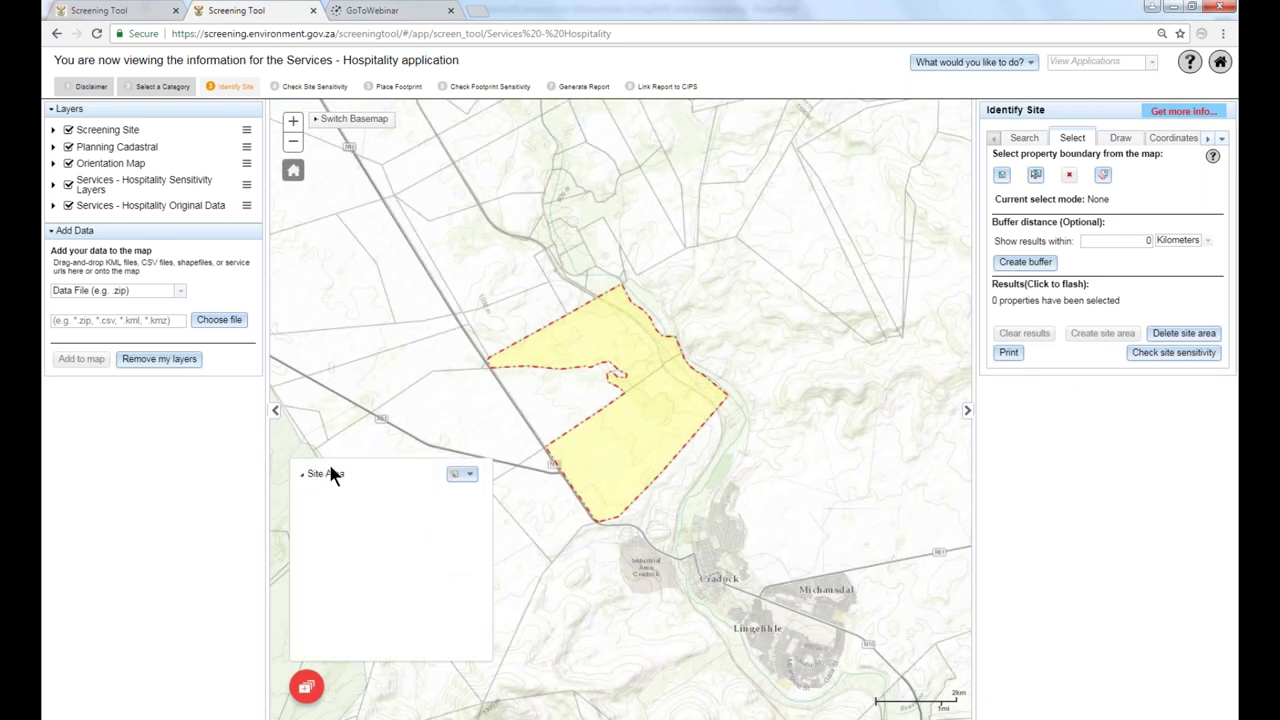
click(470, 474)
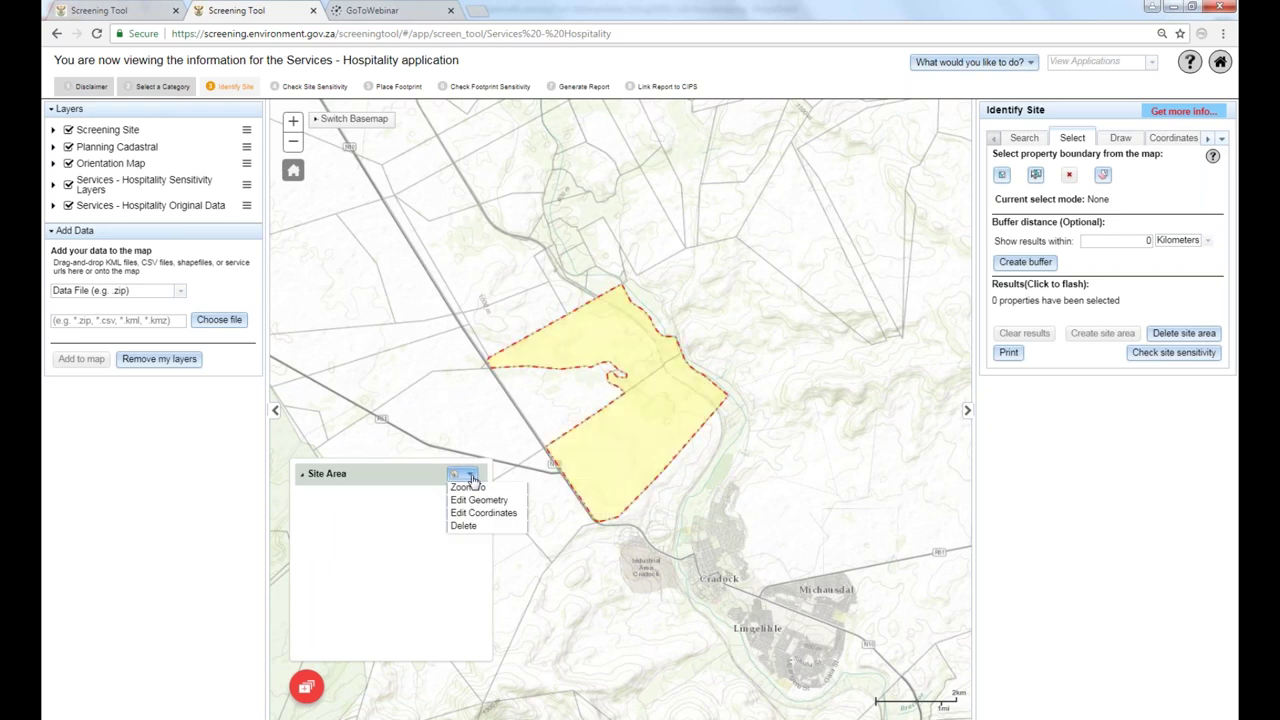
click(307, 688)
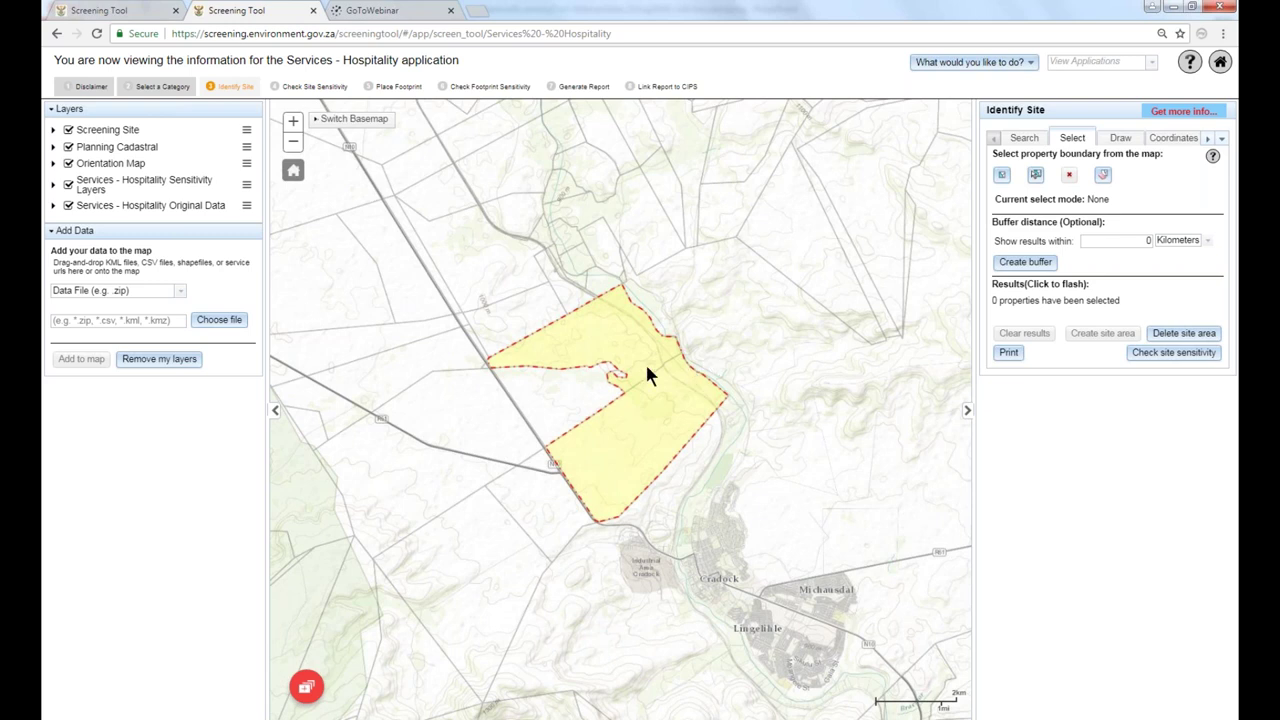
Buffer the site area by 5 km and confirm replacing the original site geometry.
click(1124, 240)
click(1028, 262)
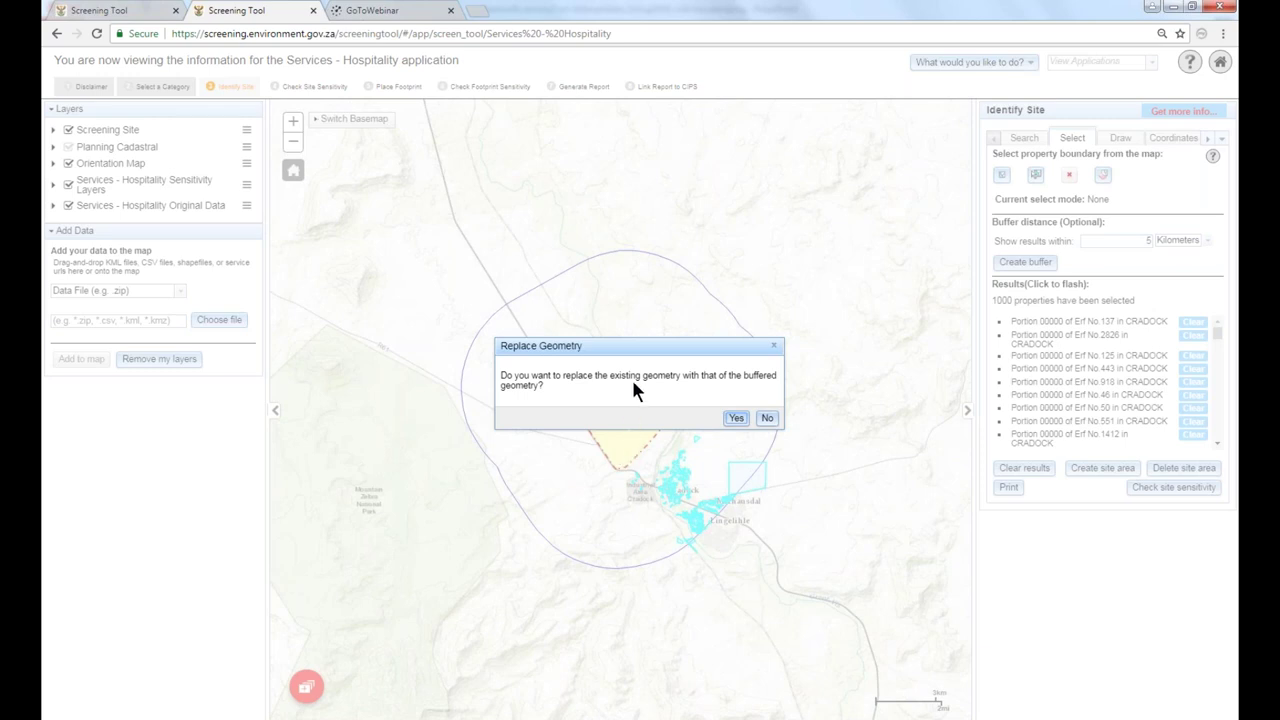
click(735, 418)
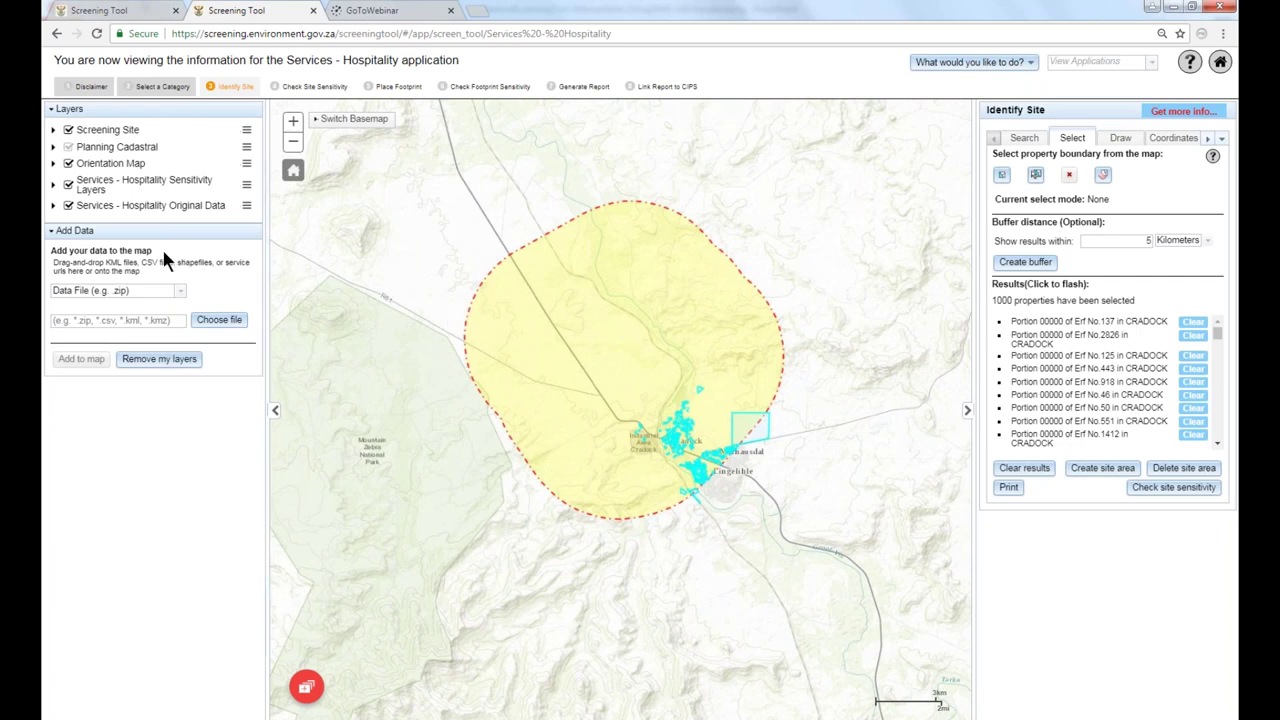
Show the Protected Areas layer, check the Mountain Zebra-Camdeboo Protected Environment details, then hide the layer.
click(53, 206)
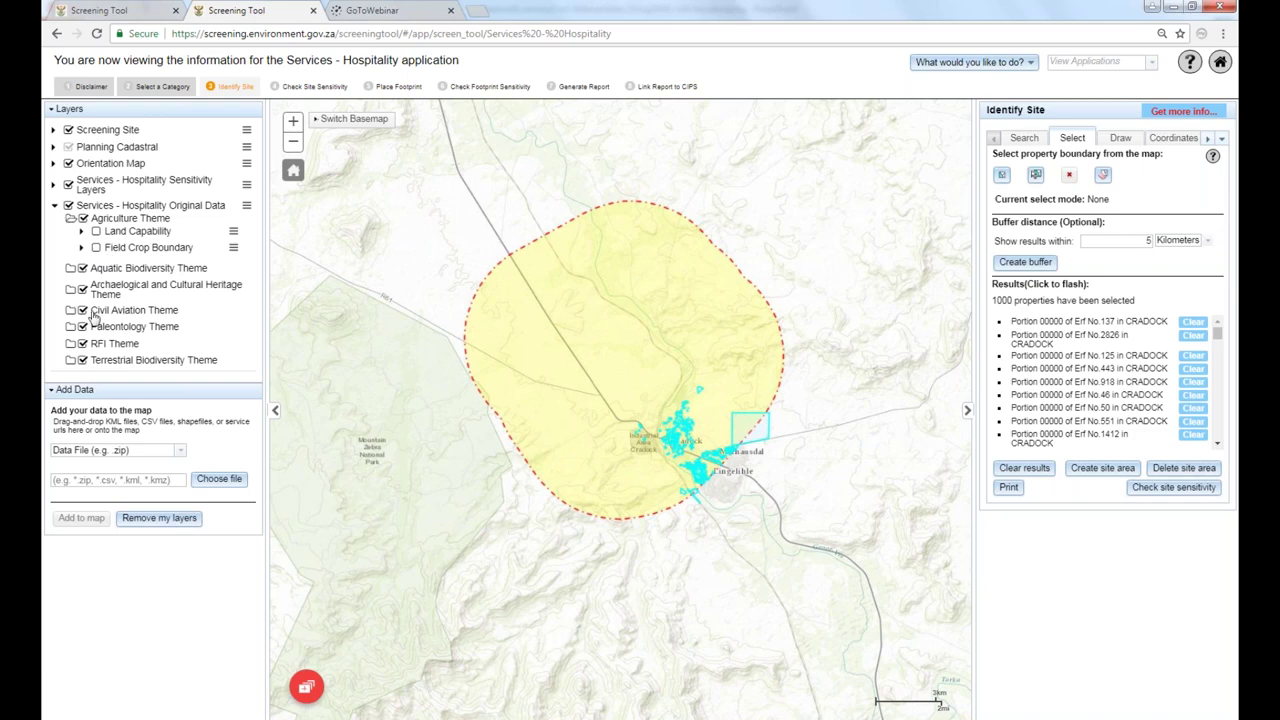
click(70, 360)
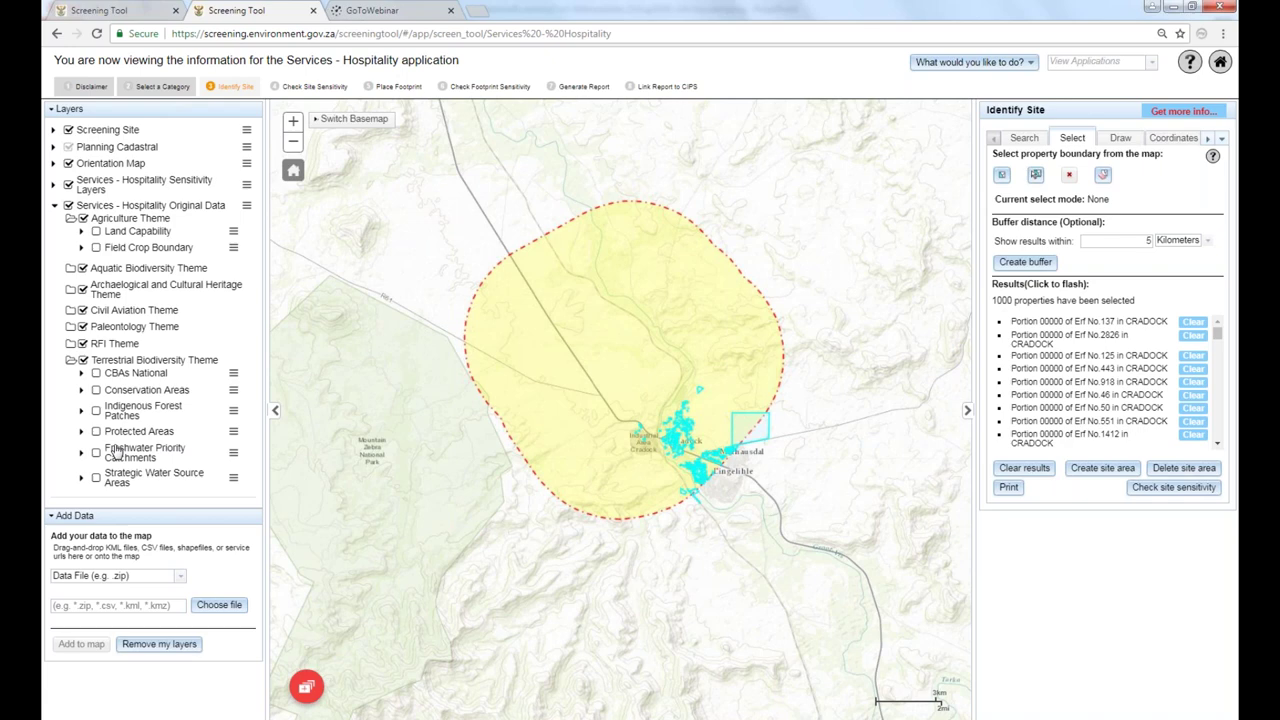
click(96, 431)
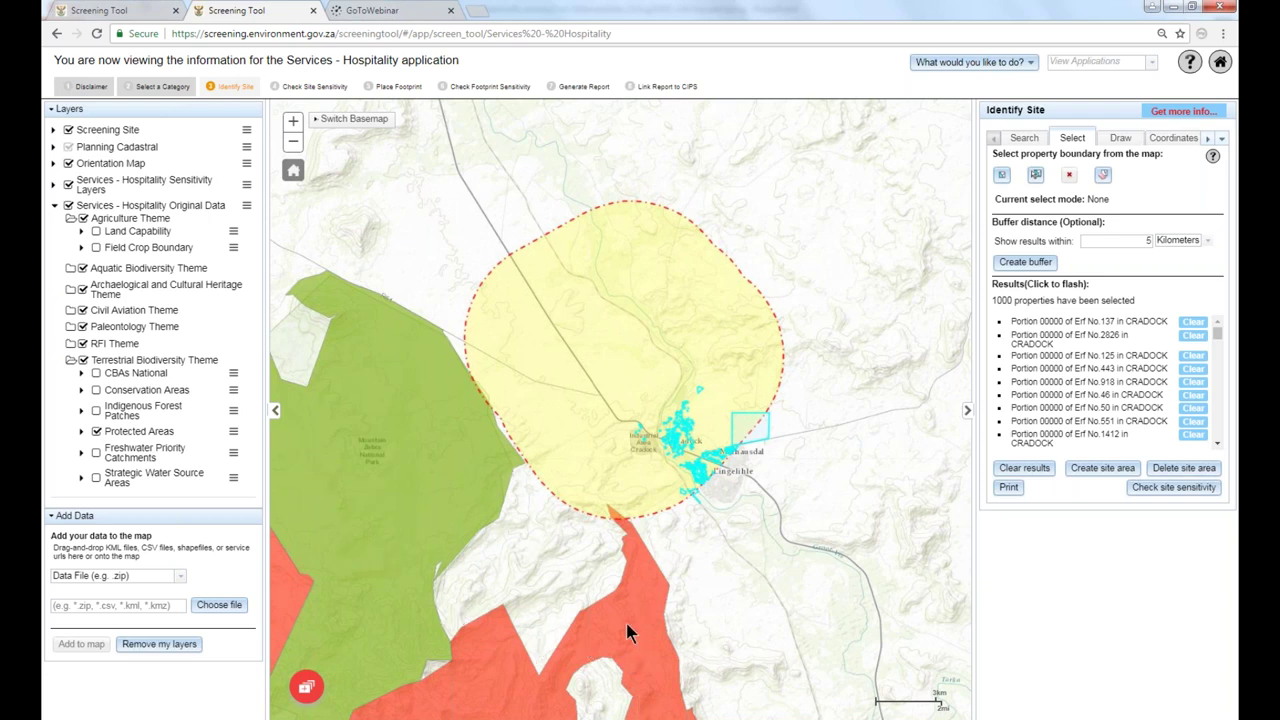
click(82, 432)
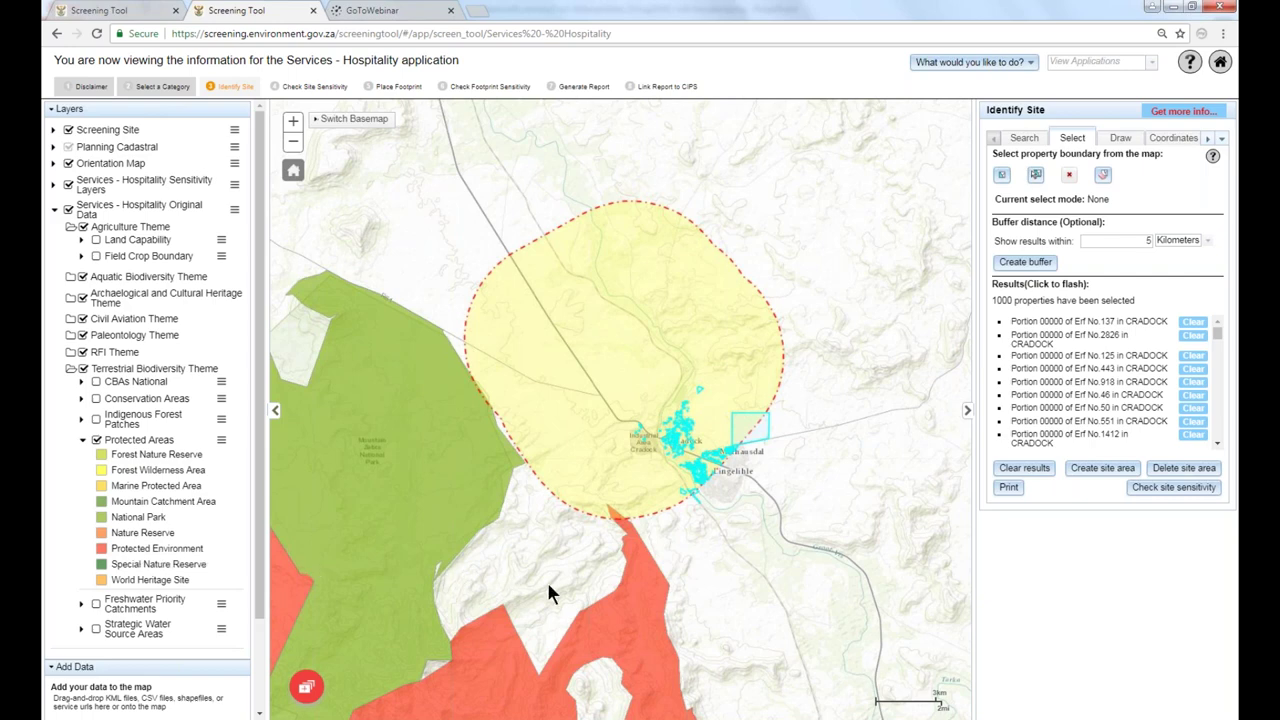
click(631, 628)
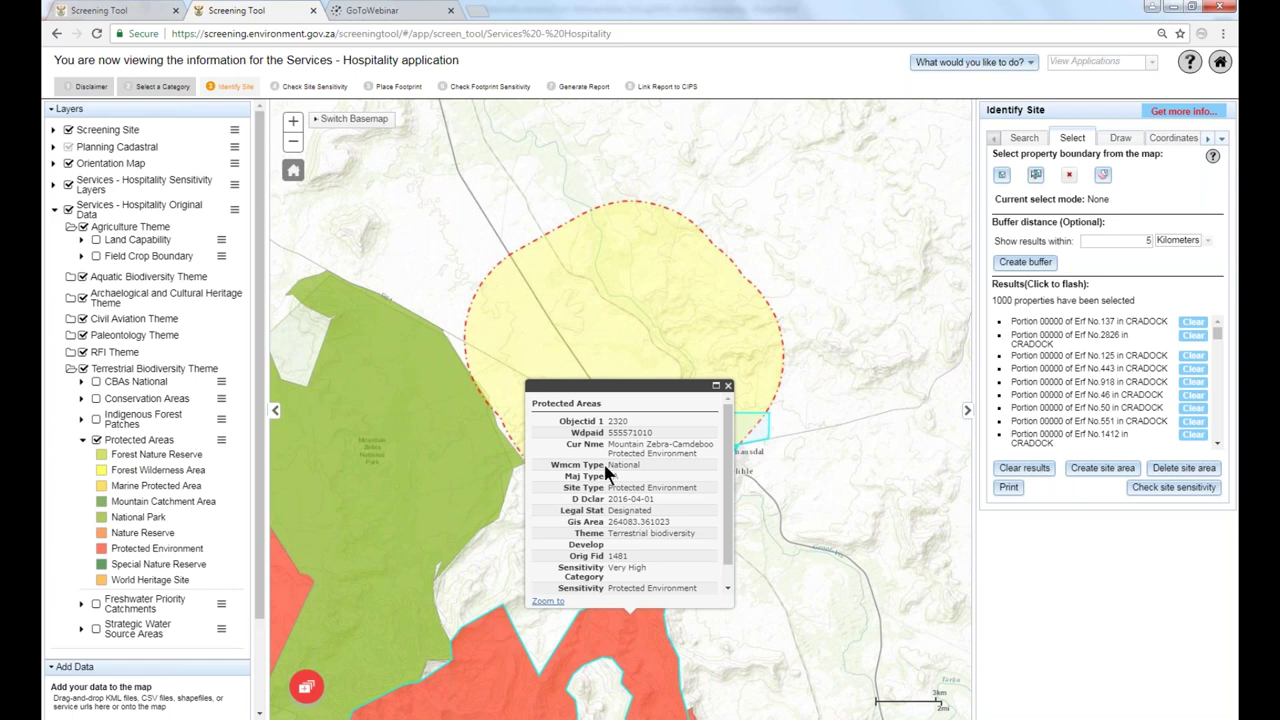
click(728, 387)
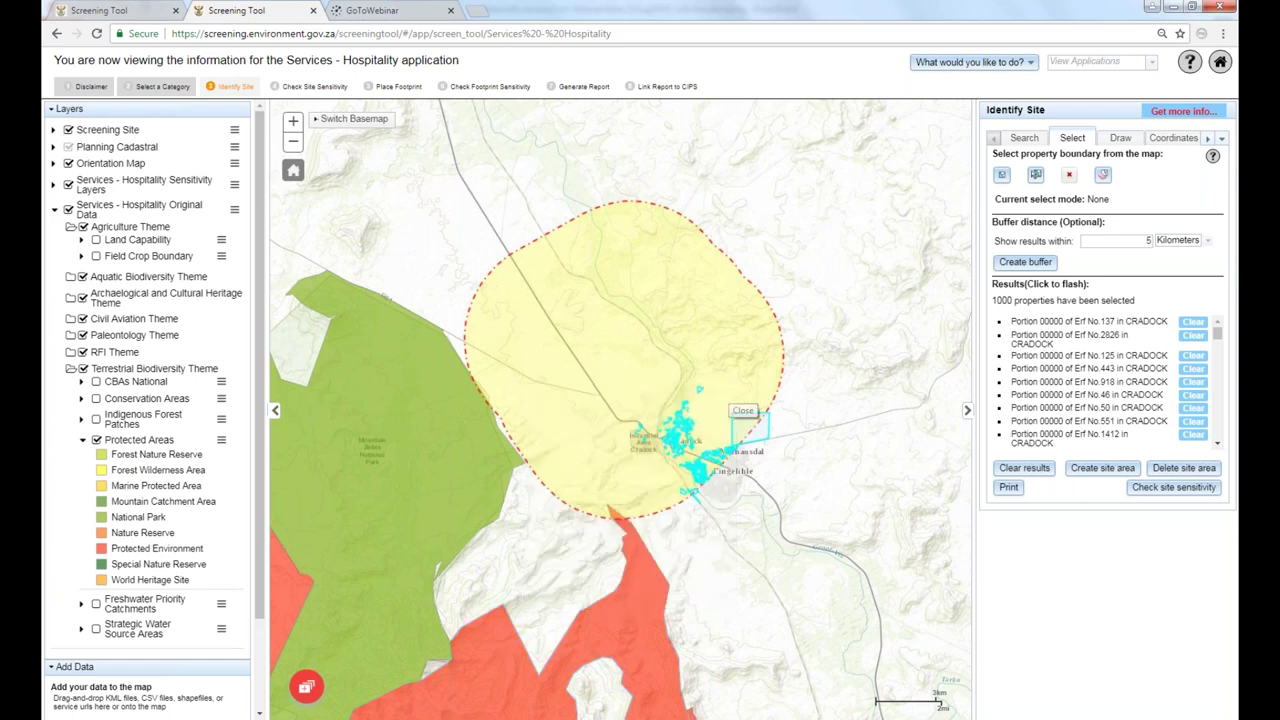
click(96, 440)
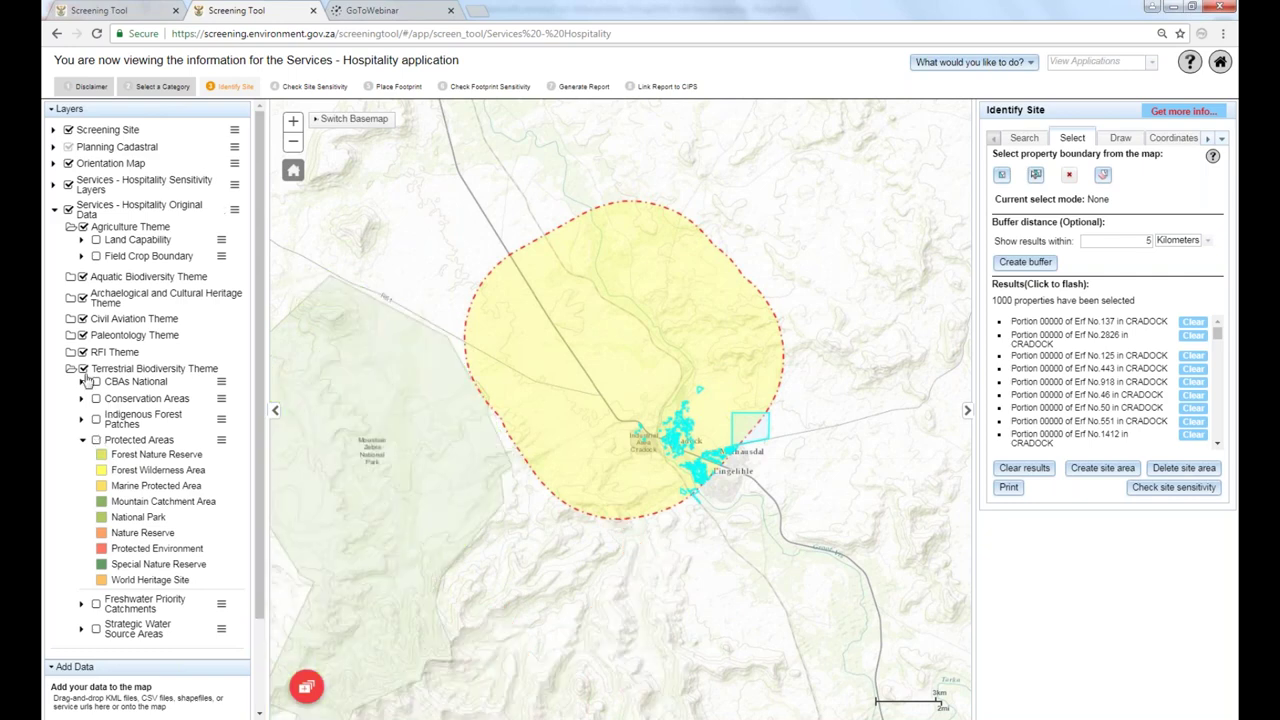
Delete the 5 km buffered site area through the site area manager.
click(87, 379)
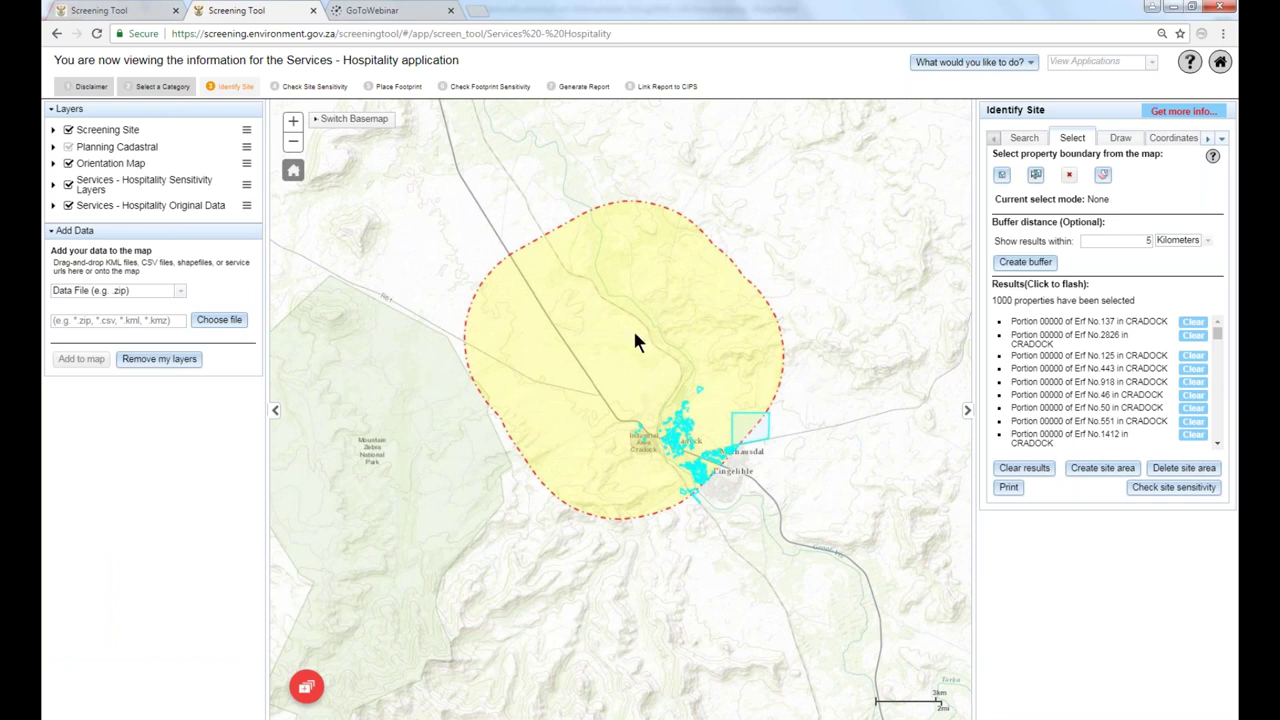
click(307, 688)
click(471, 476)
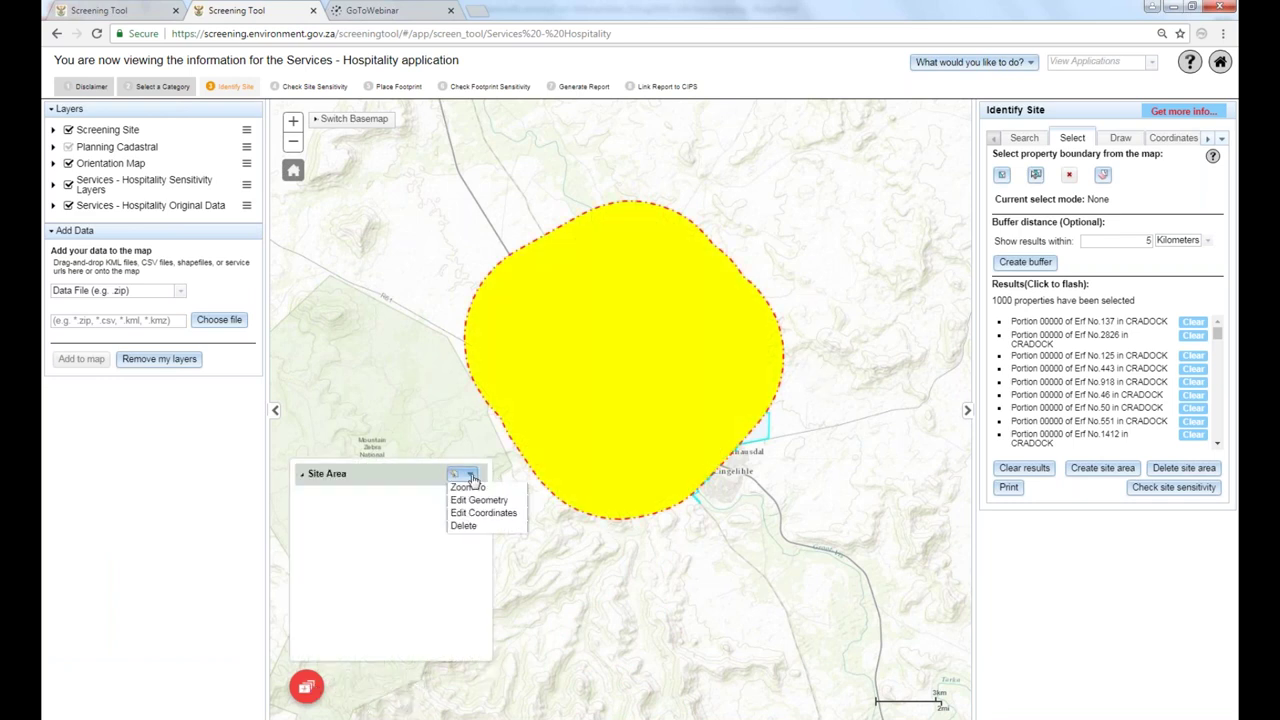
click(463, 525)
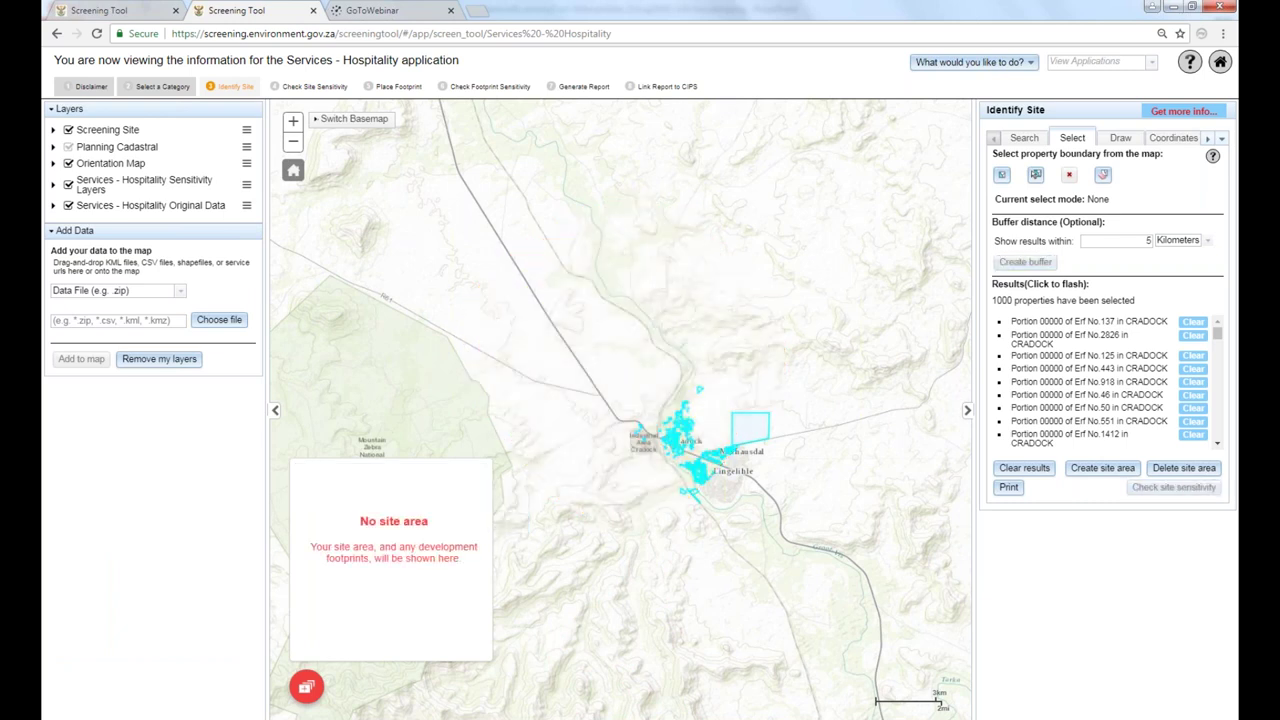
click(318, 690)
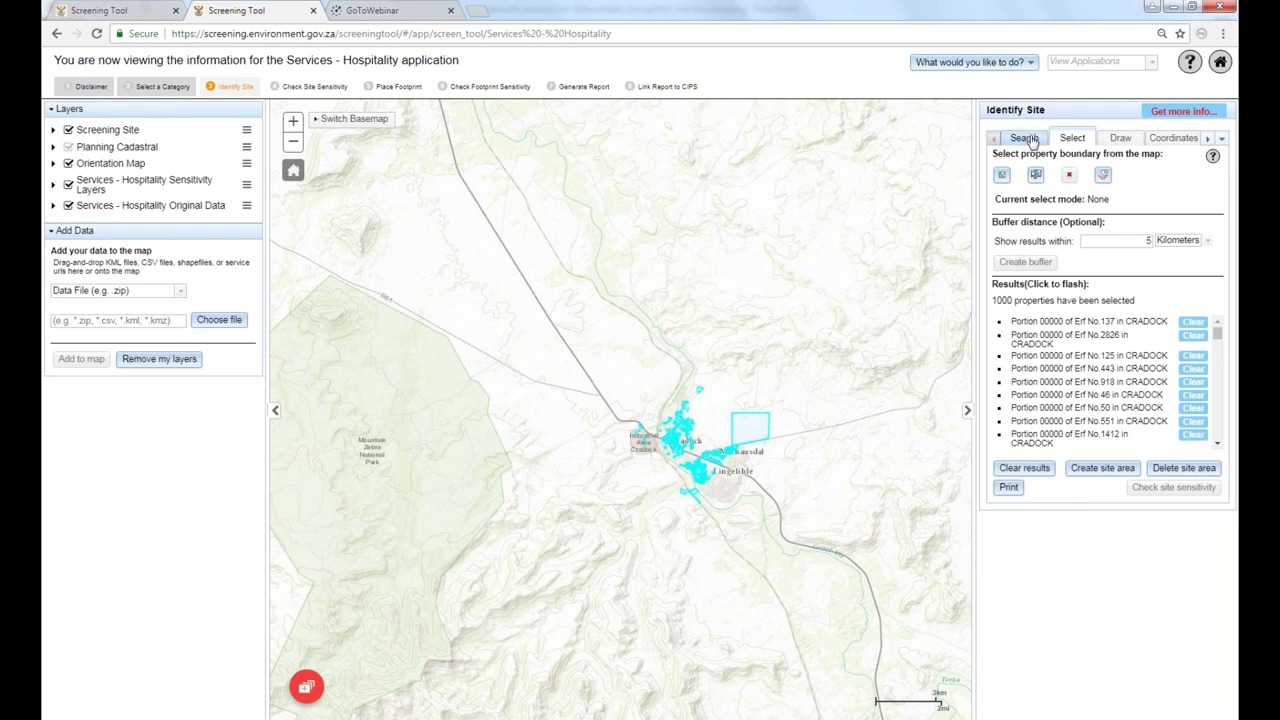
Search farm name DRIEFONTEIN, then set property selection to the Extent tool.
click(1030, 140)
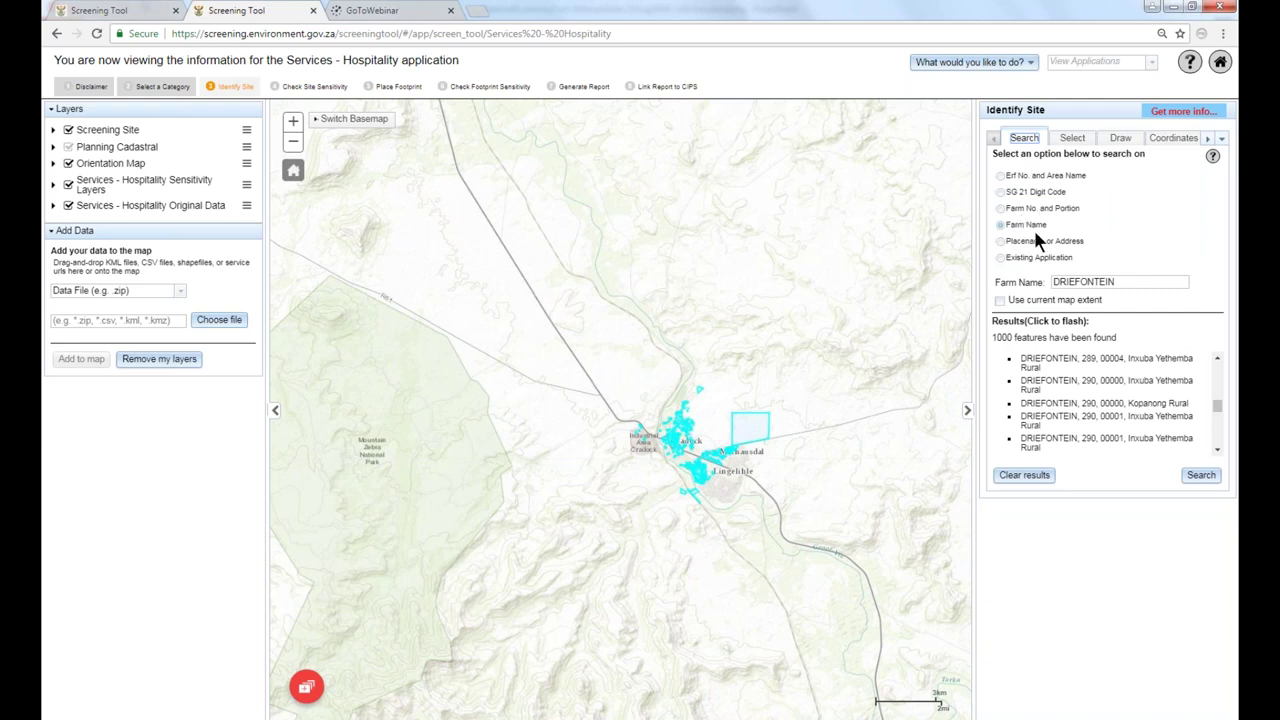
click(1105, 282)
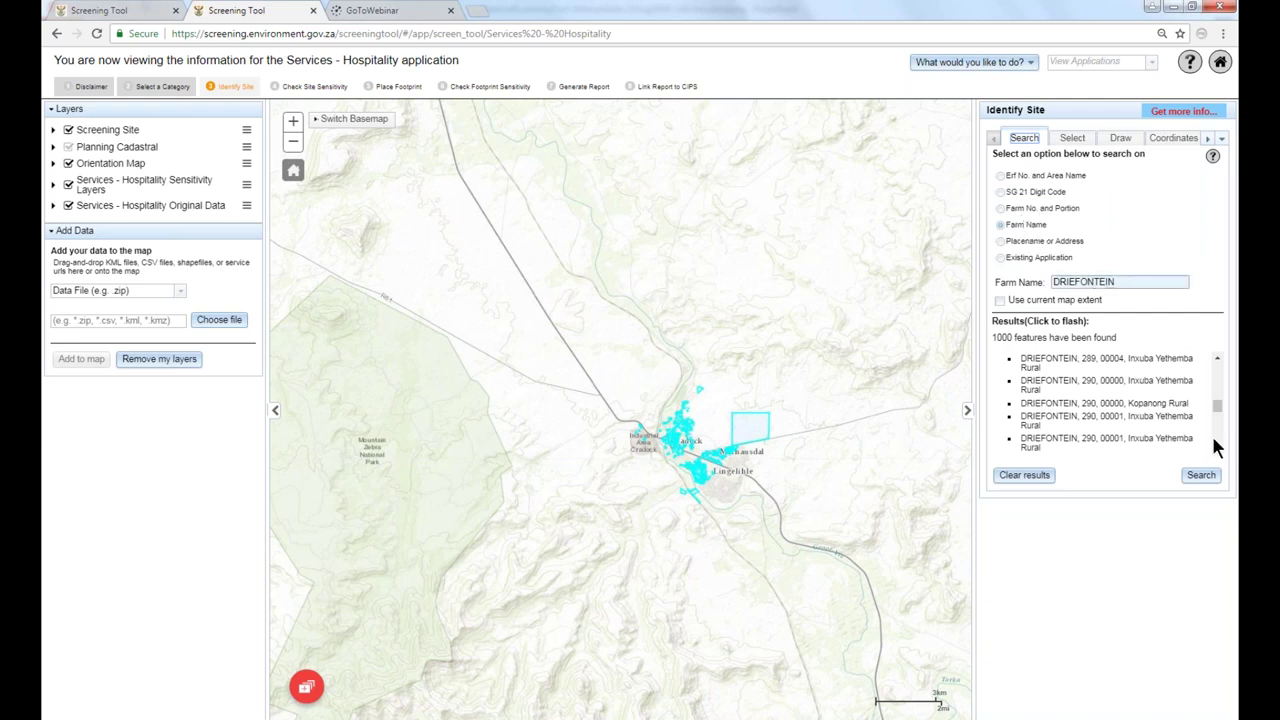
click(1203, 476)
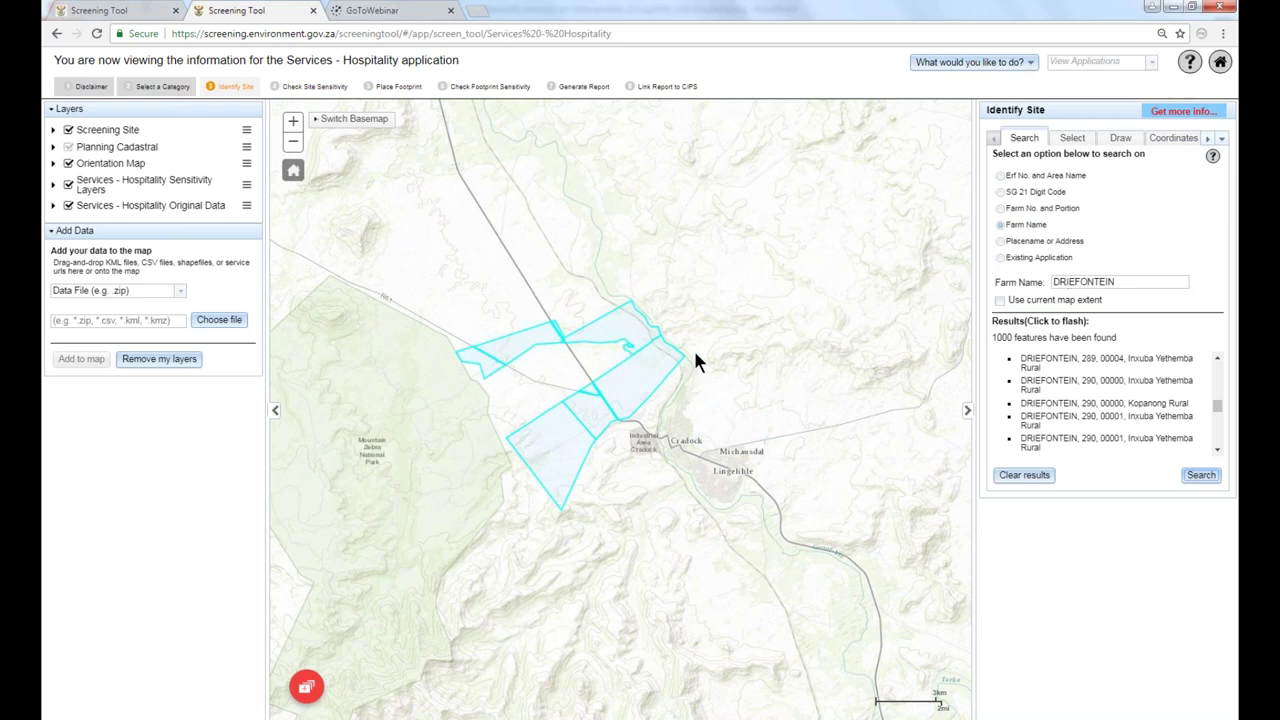
click(1072, 138)
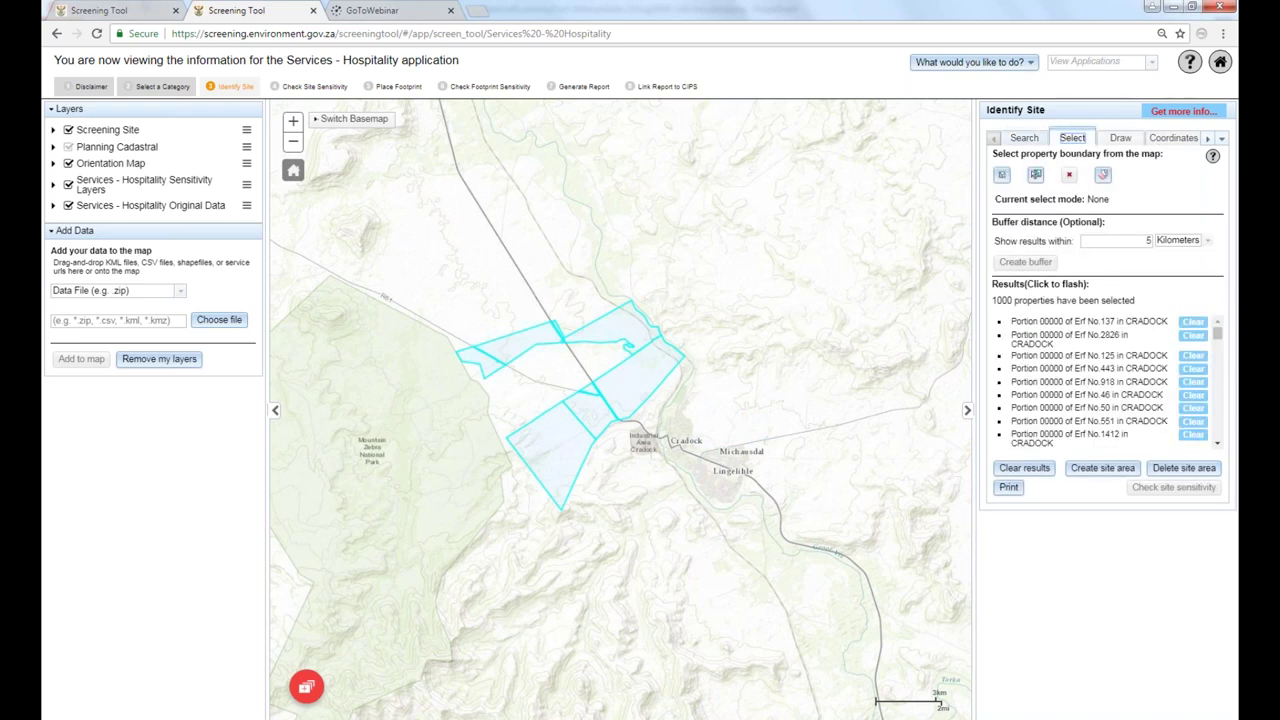
click(1002, 176)
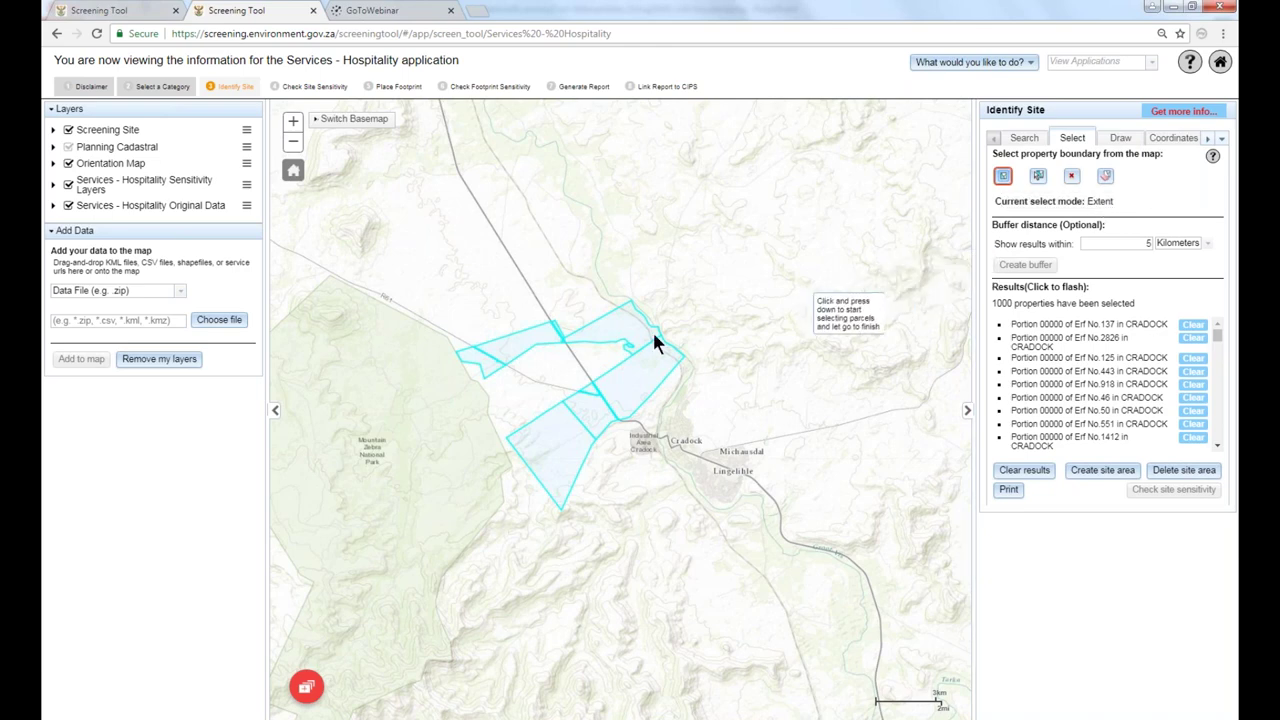
Remove the third DRIEFONTEIN property and combine Portions 00003 and 00001 of Erf 290 into a site area.
click(658, 368)
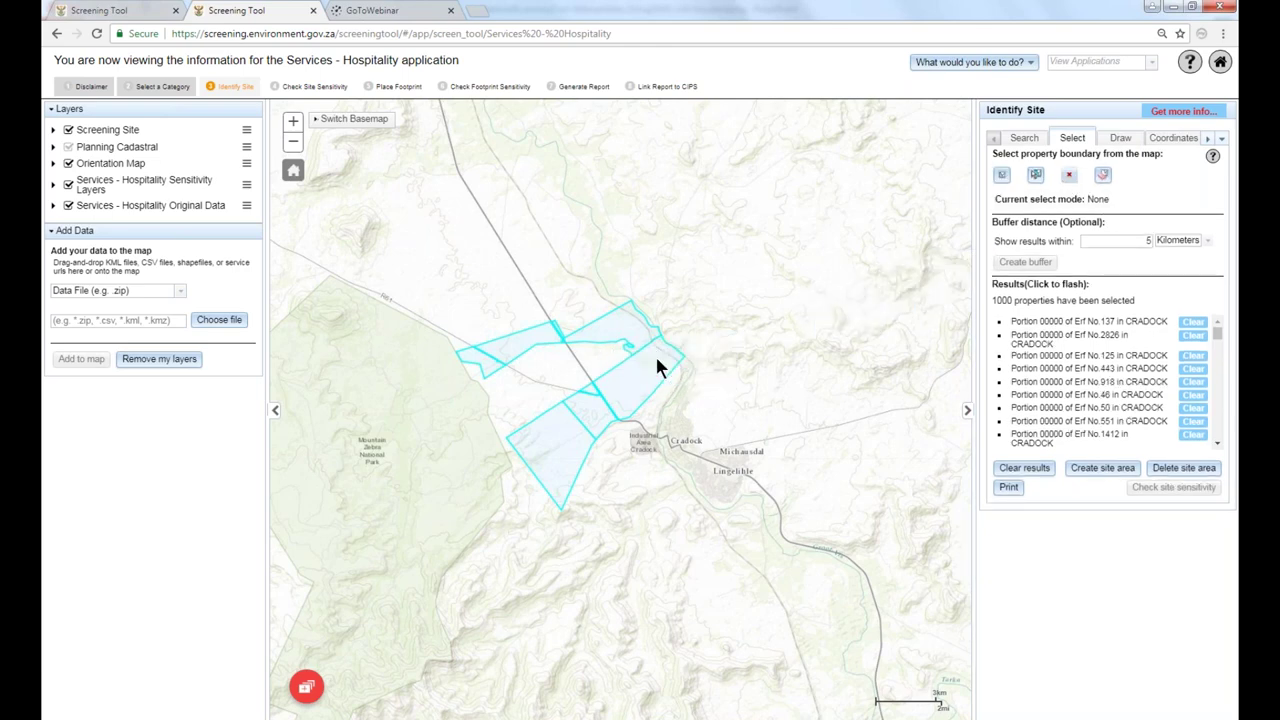
click(1077, 348)
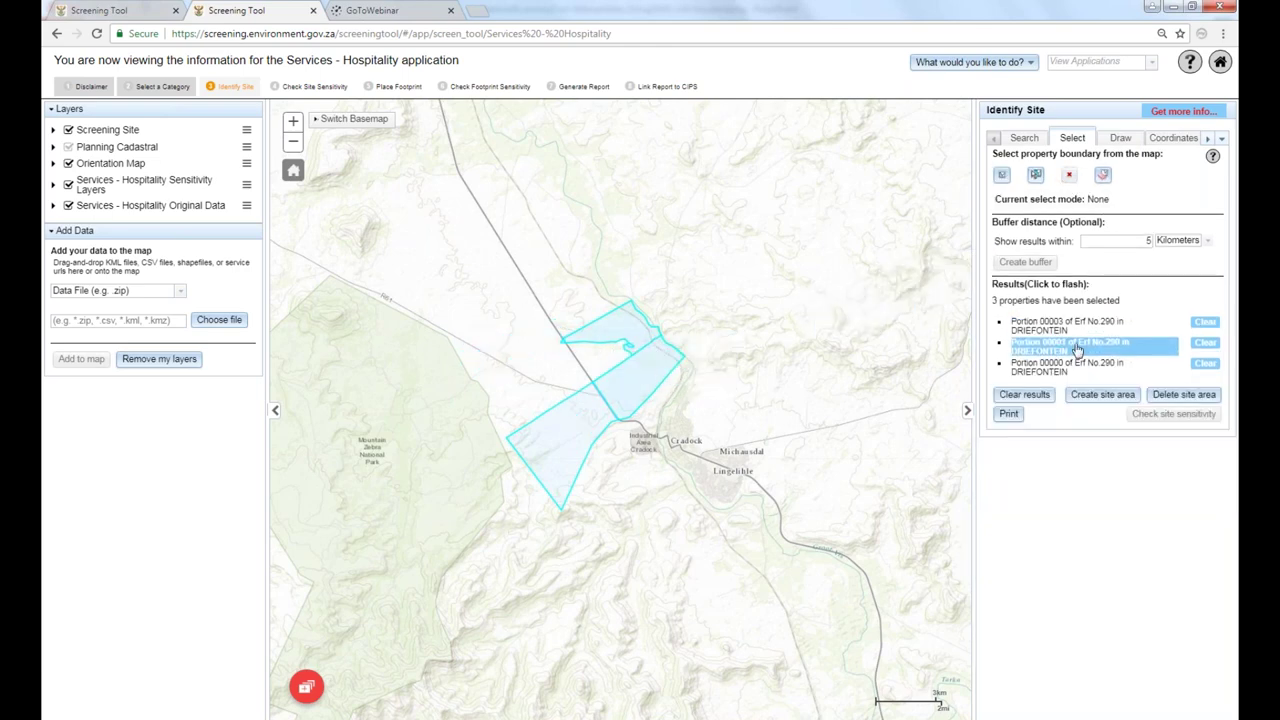
click(1042, 377)
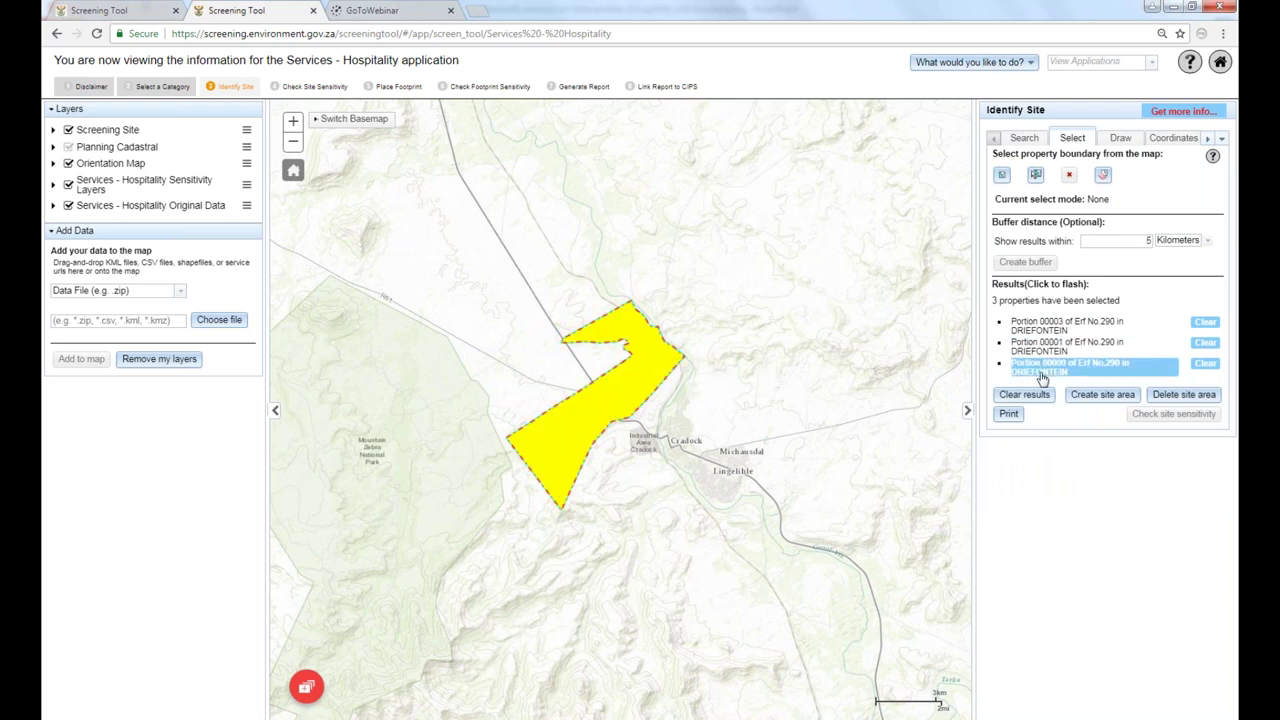
click(1205, 364)
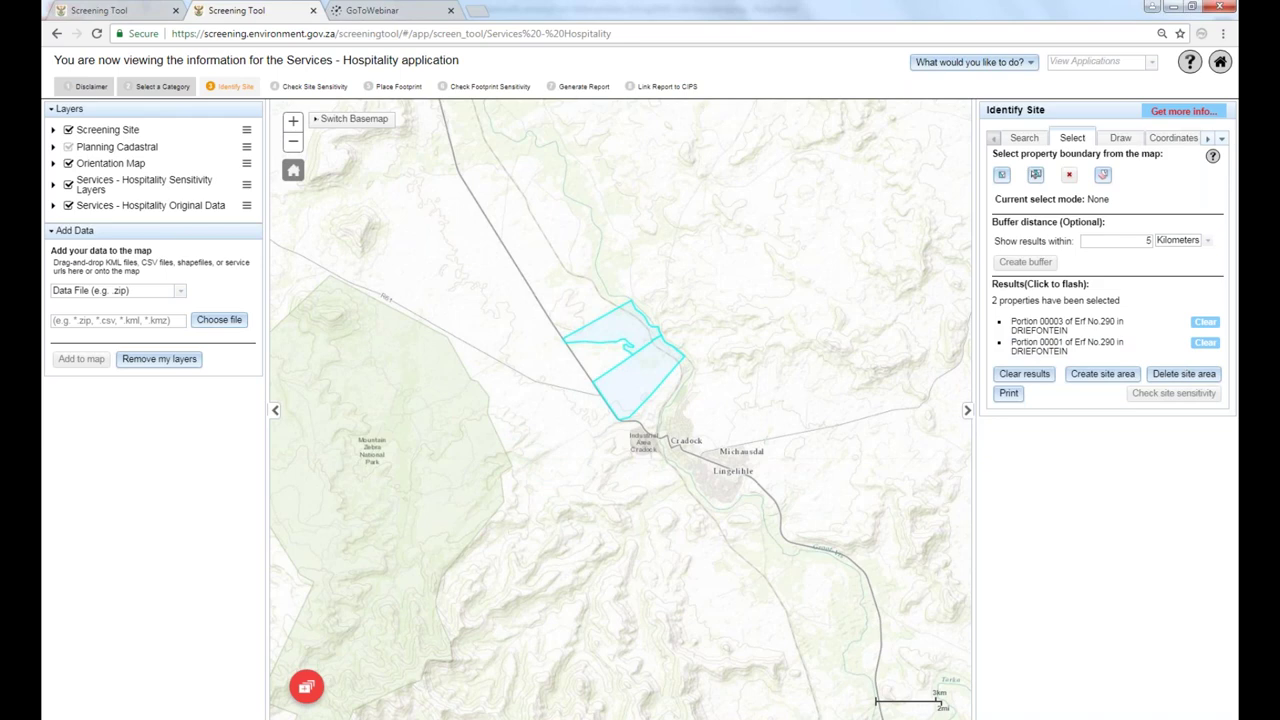
click(1098, 374)
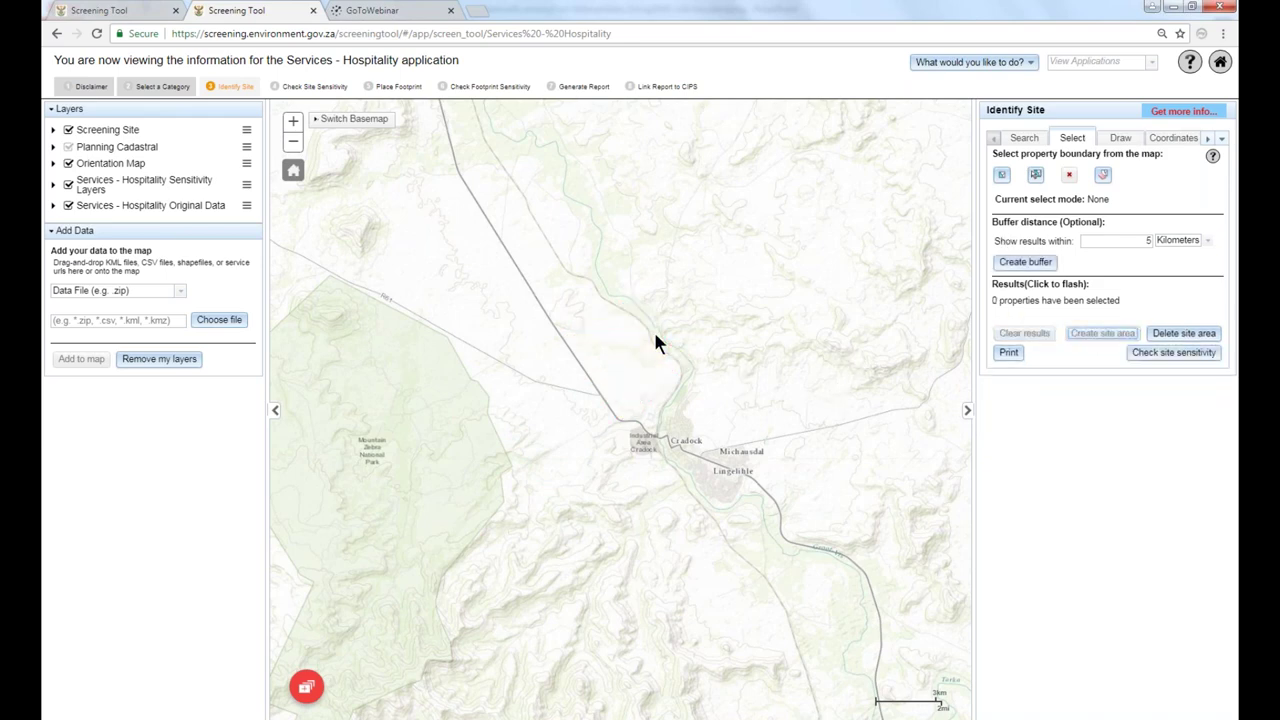
Zoom in and centre the merged DRIEFONTEIN site area on the map.
scroll(656, 344, up, 3)
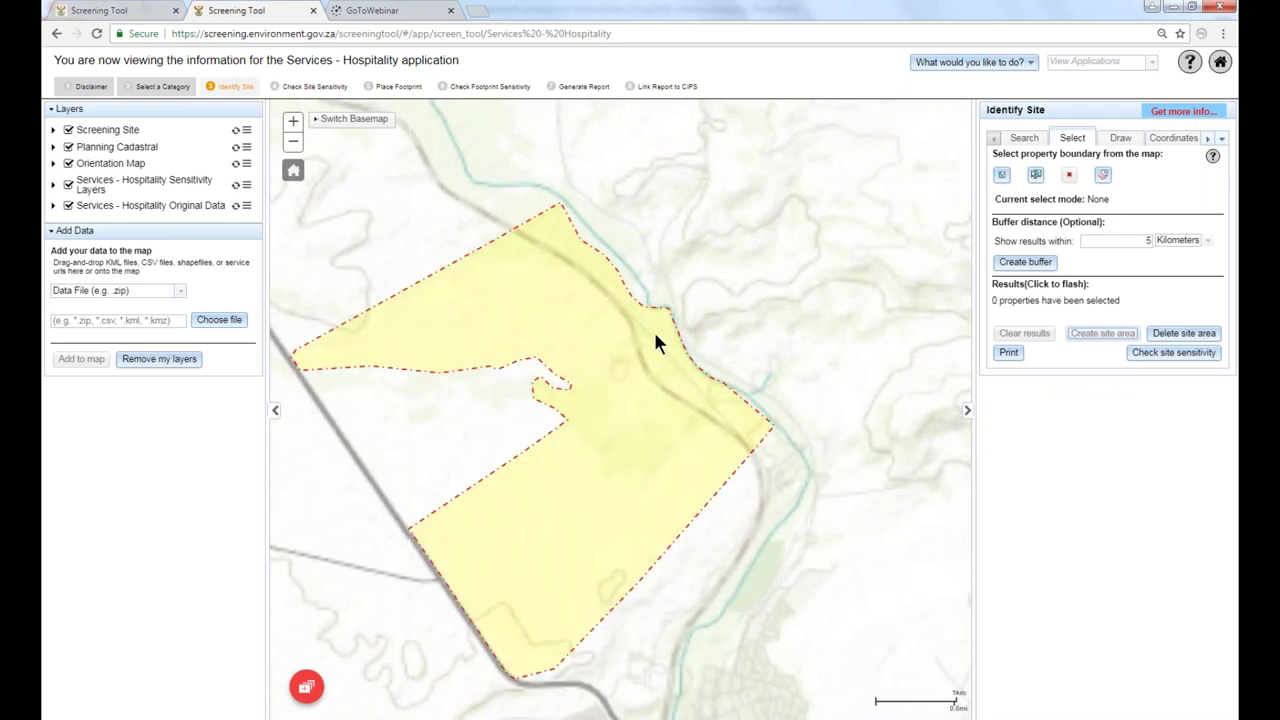
drag(634, 351, 708, 328)
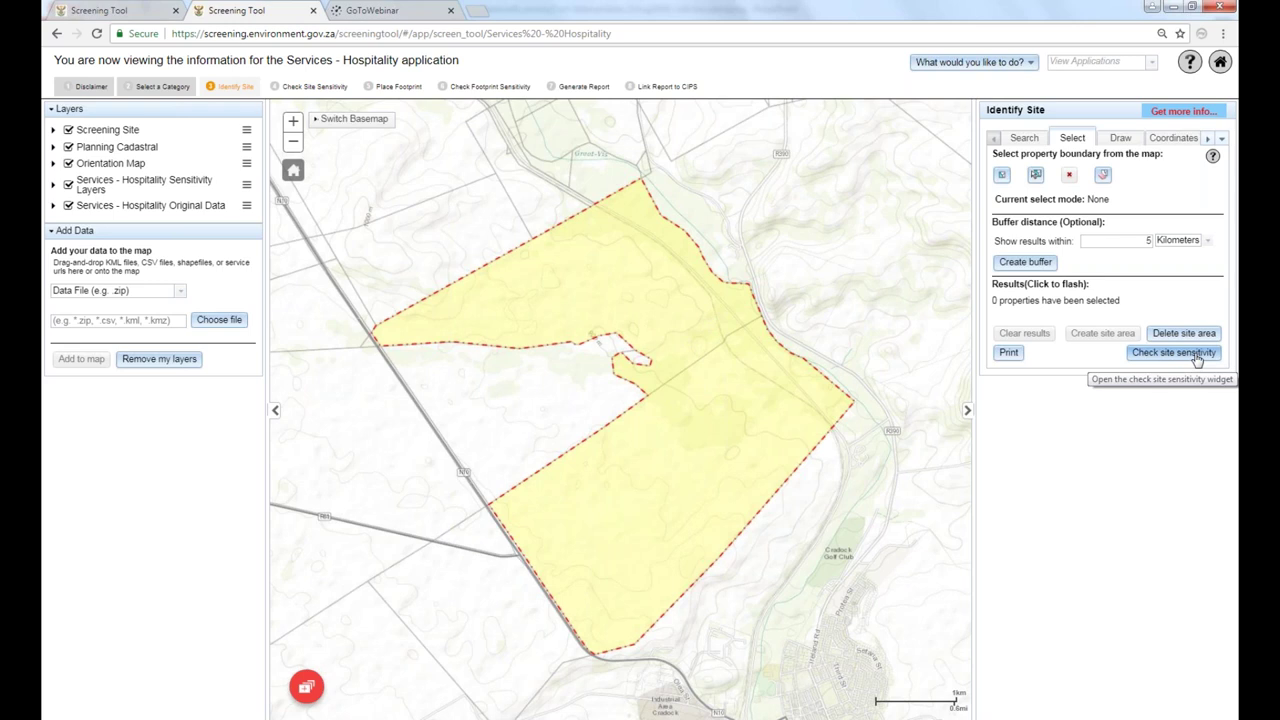
Run Check site sensitivity for the DRIEFONTEIN site and list the sensitivity themes.
click(1179, 360)
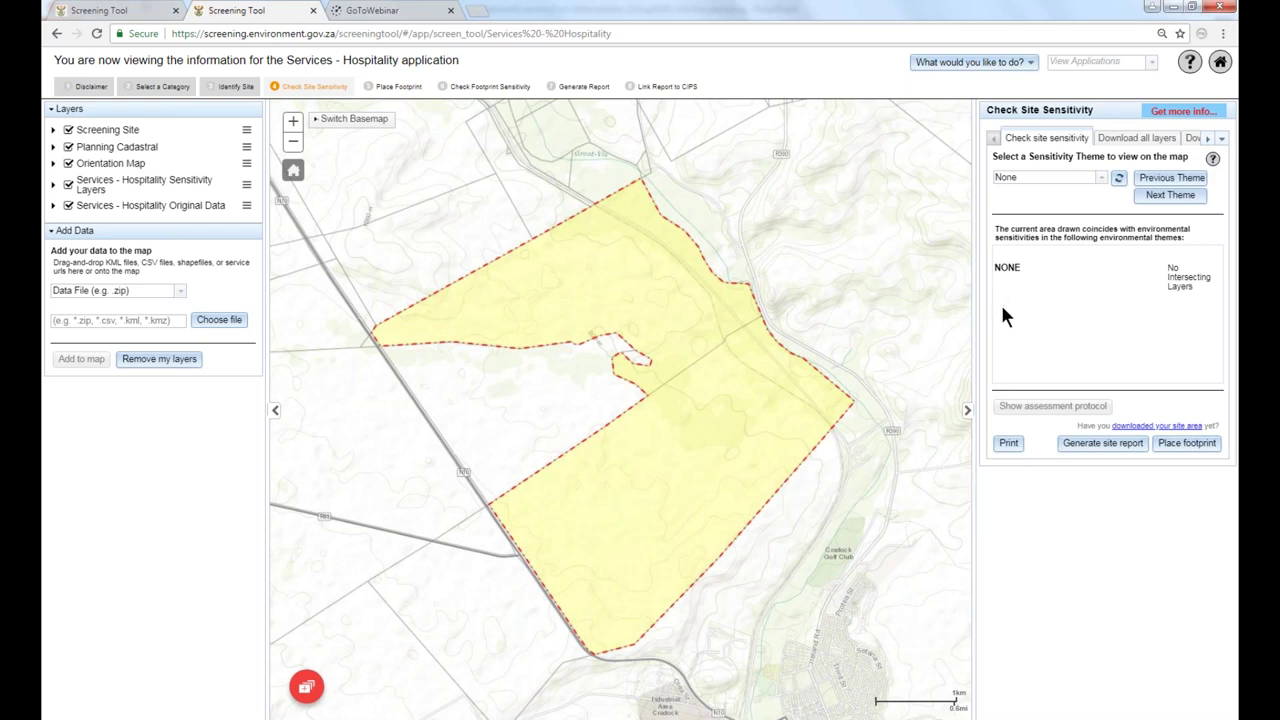
click(1096, 178)
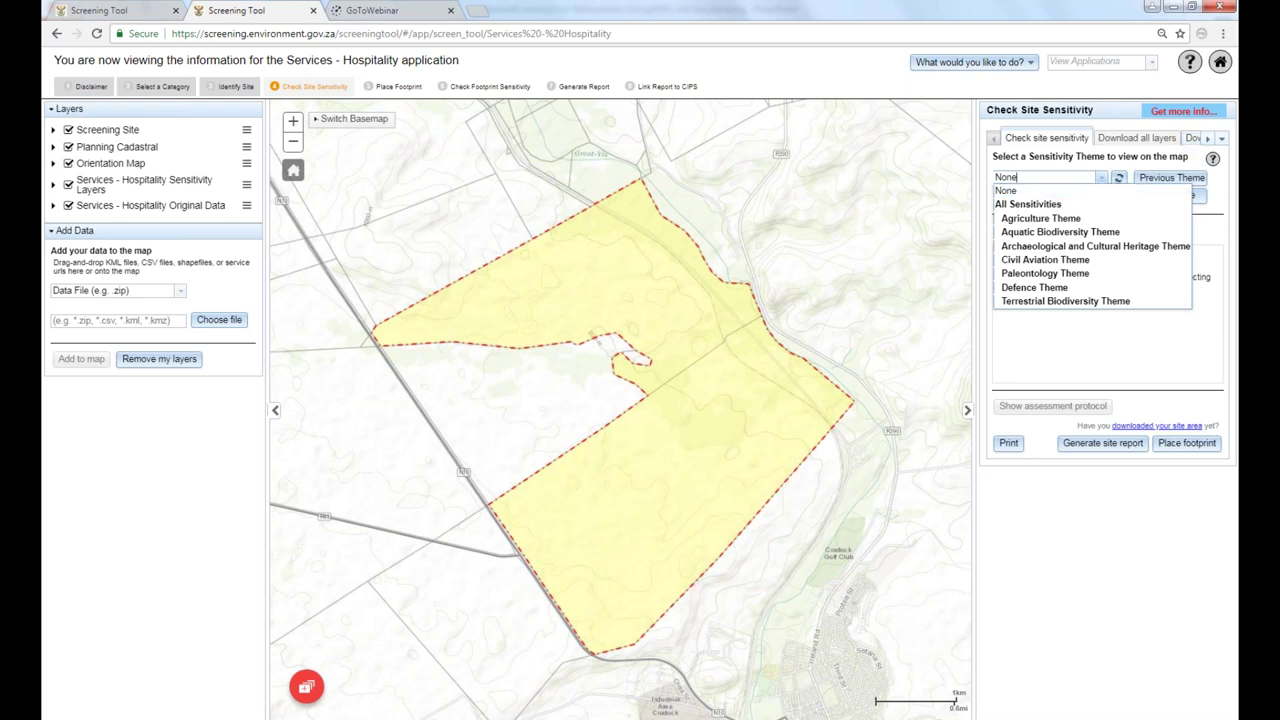
Select All Sensitivities and scroll the intersecting themes from Agriculture through Terrestrial Biodiversity.
click(1022, 205)
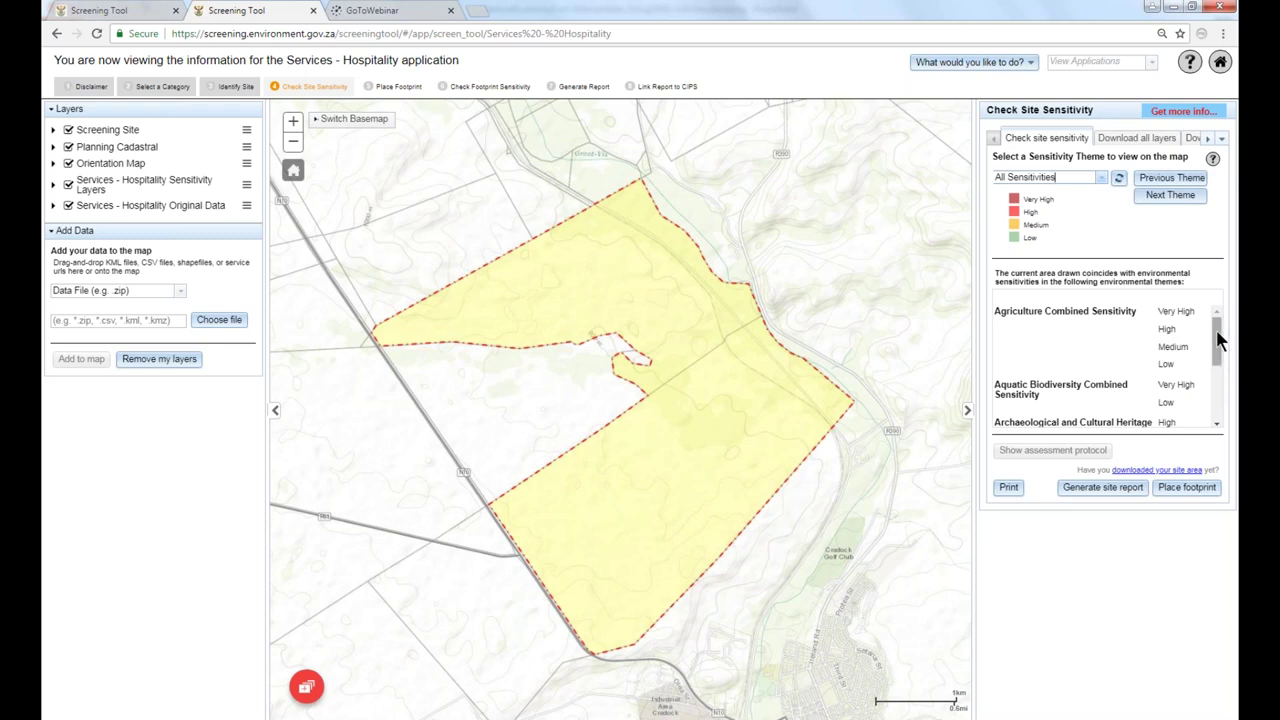
scroll(1214, 343, down, 2)
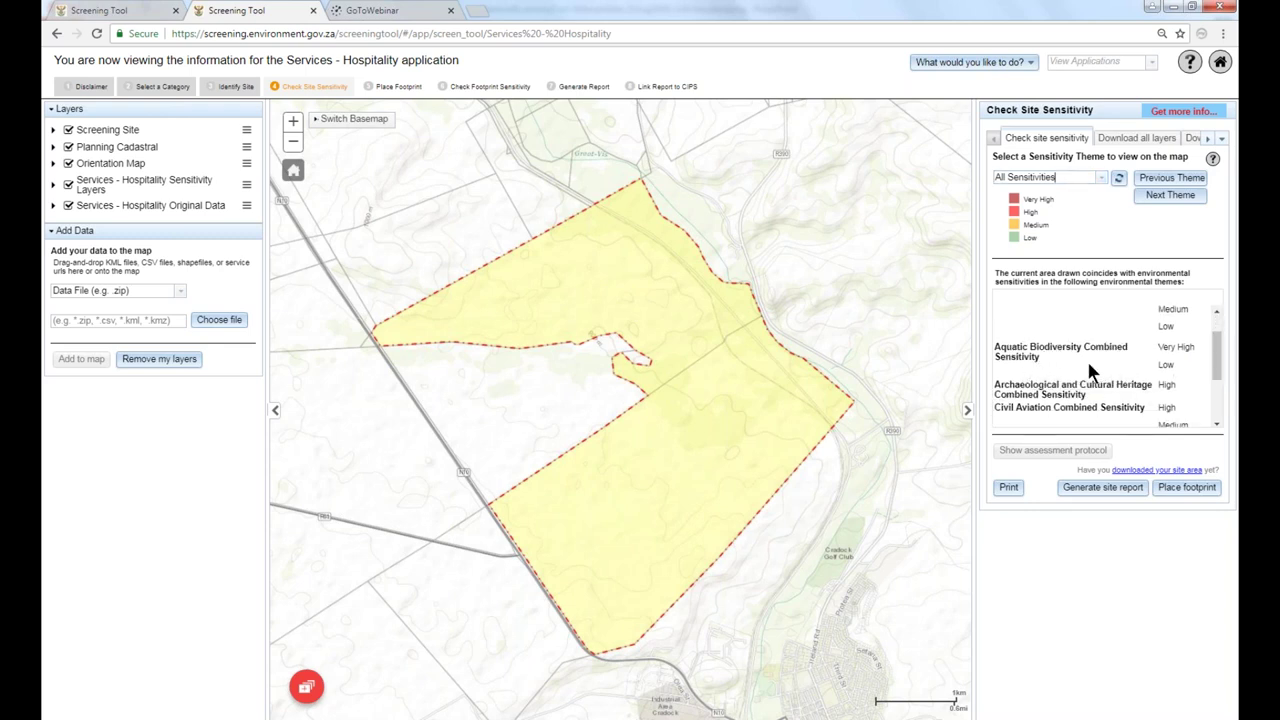
scroll(1214, 357, down, 3)
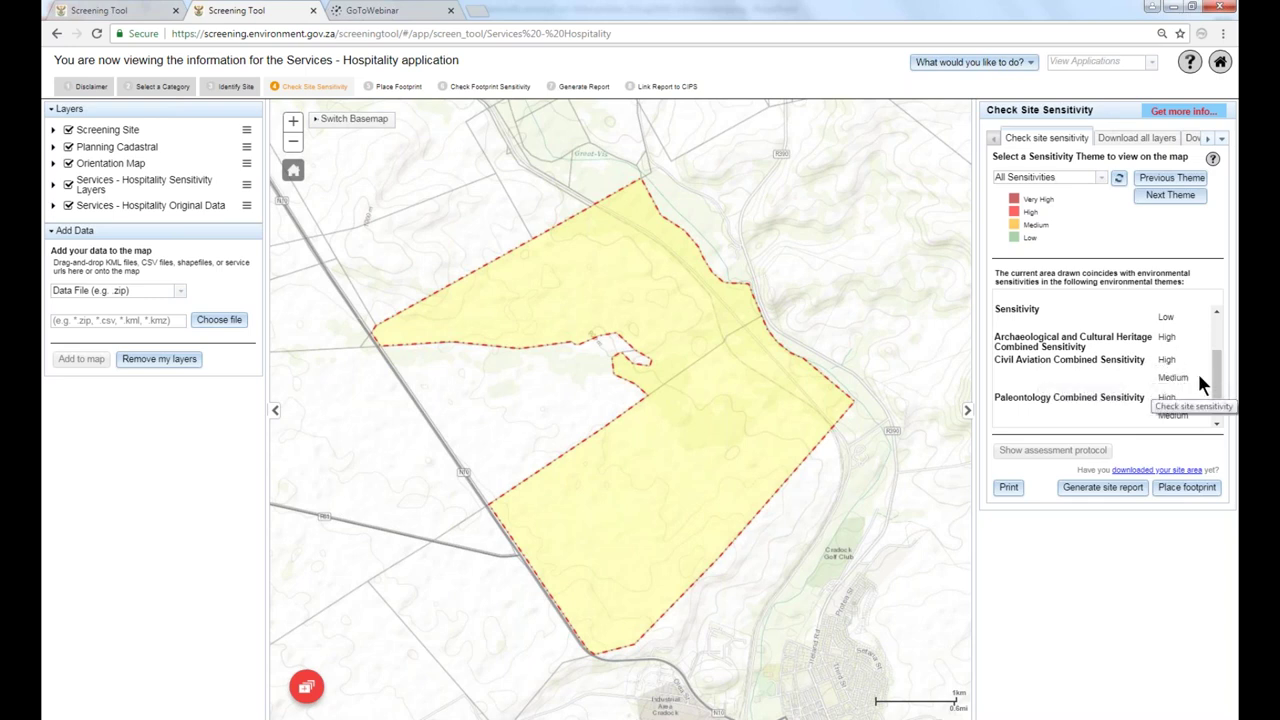
drag(1219, 372, 1217, 410)
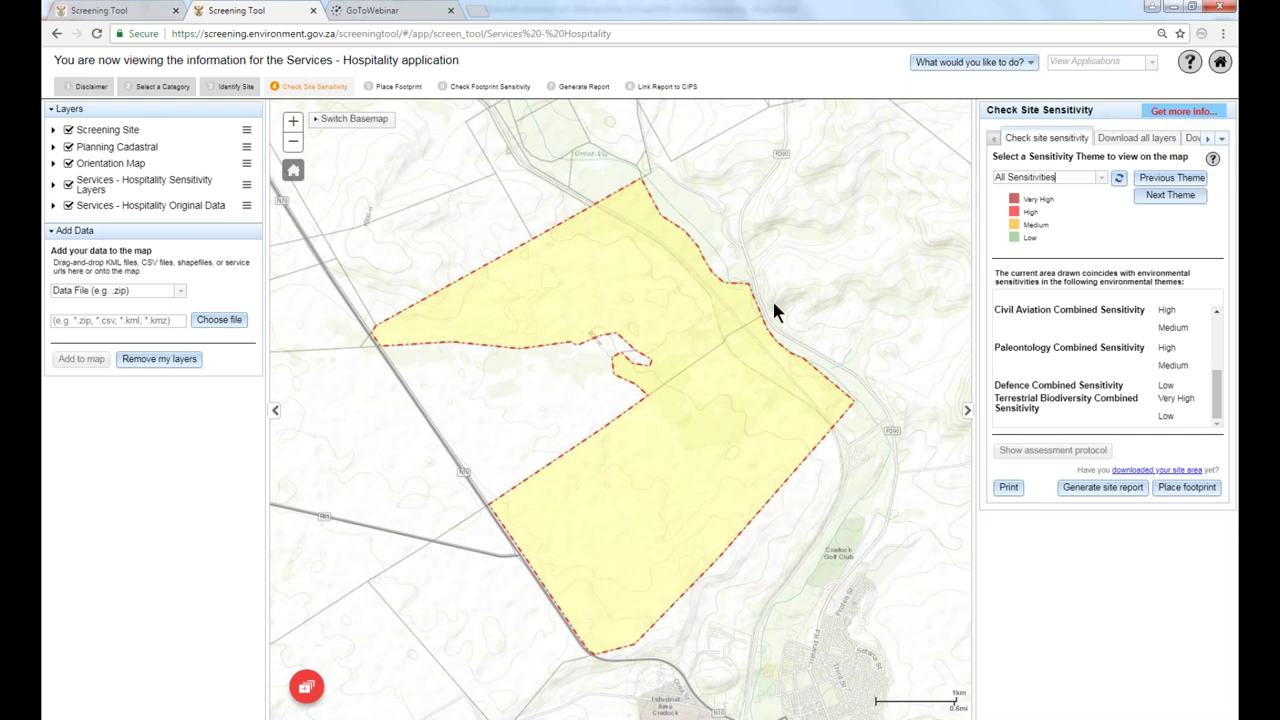
drag(1215, 388, 1219, 332)
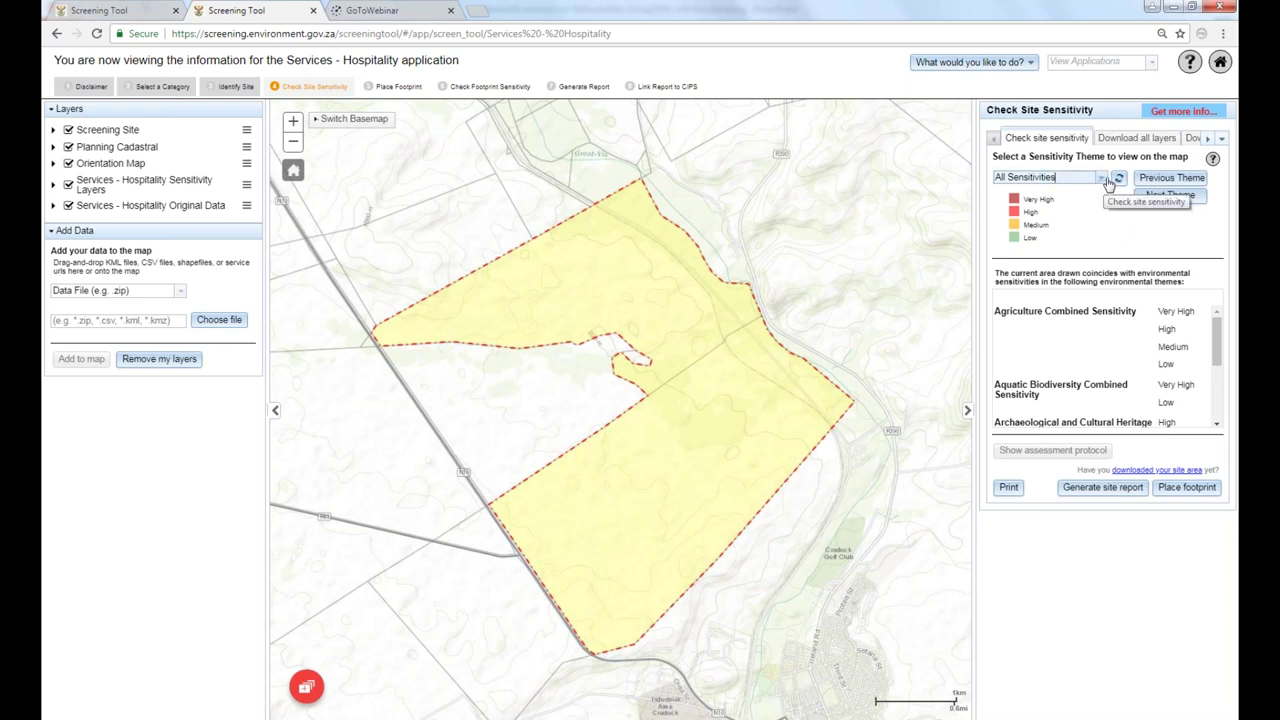
Display the Agriculture Theme over the site, then advance to Aquatic Biodiversity.
click(1101, 180)
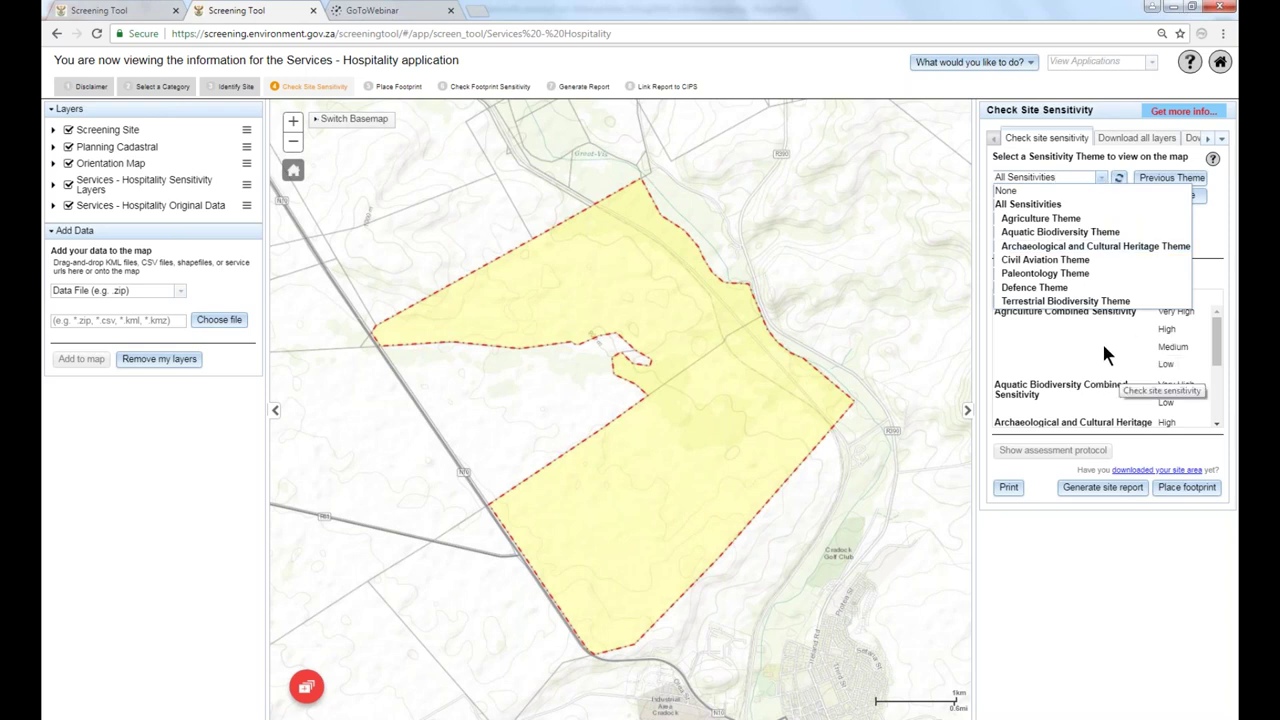
click(1060, 220)
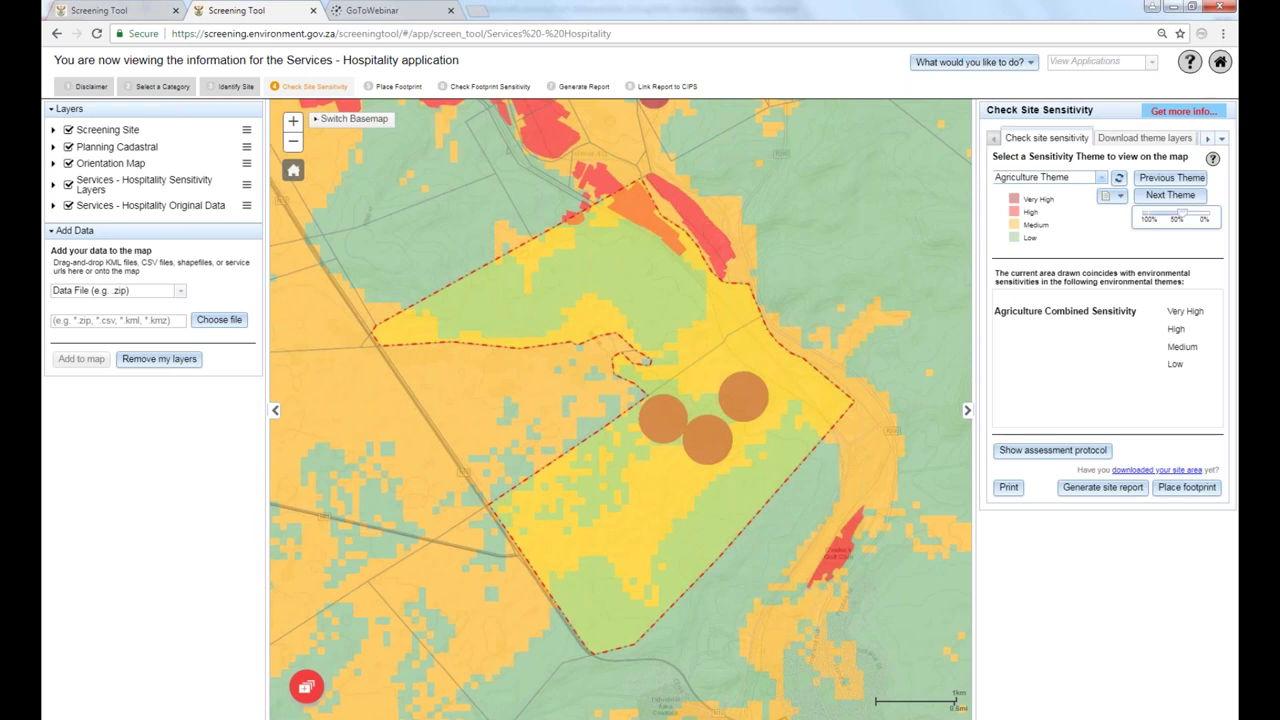
click(1168, 196)
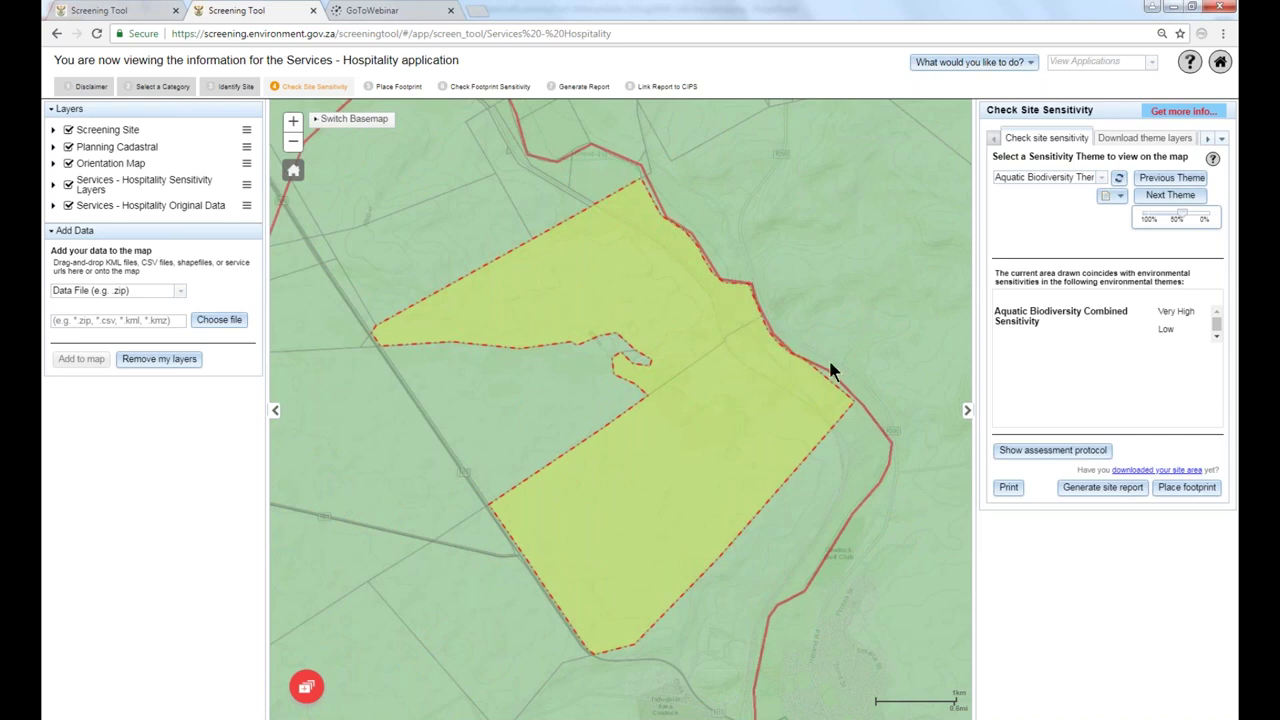
Advance past Archaeological and Cultural Heritage to the Civil Aviation Theme.
click(1168, 196)
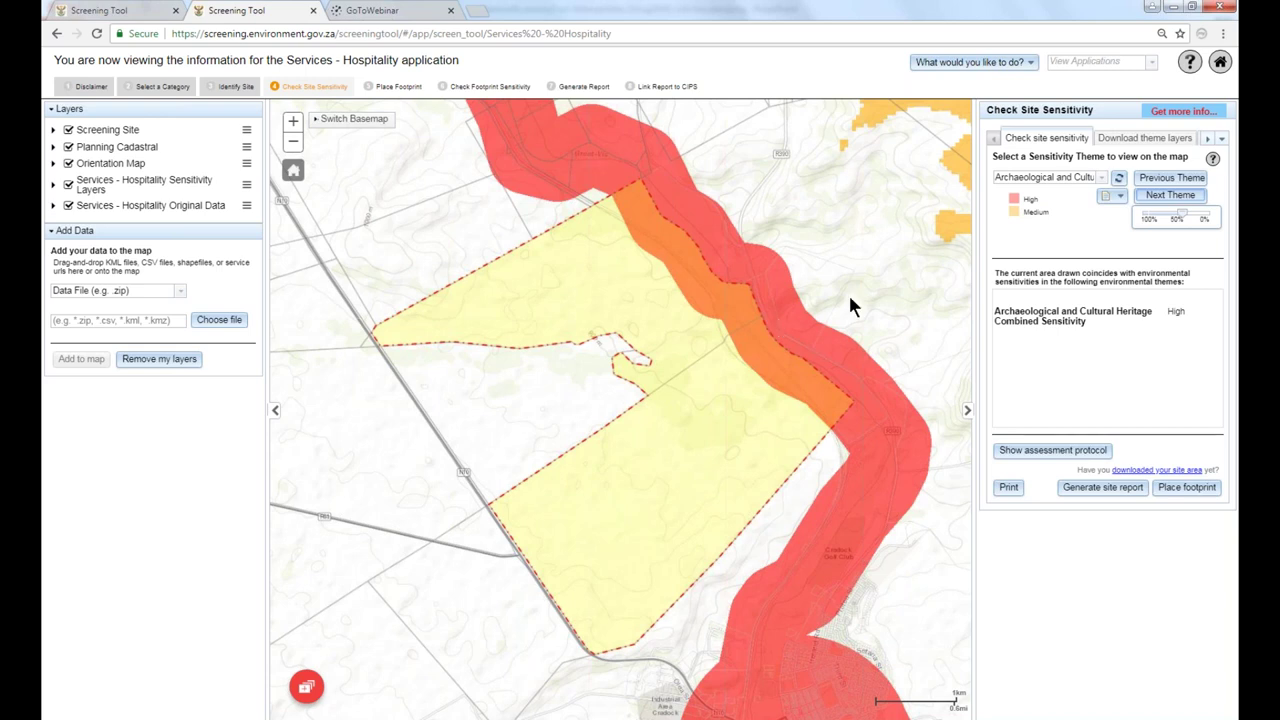
click(1170, 195)
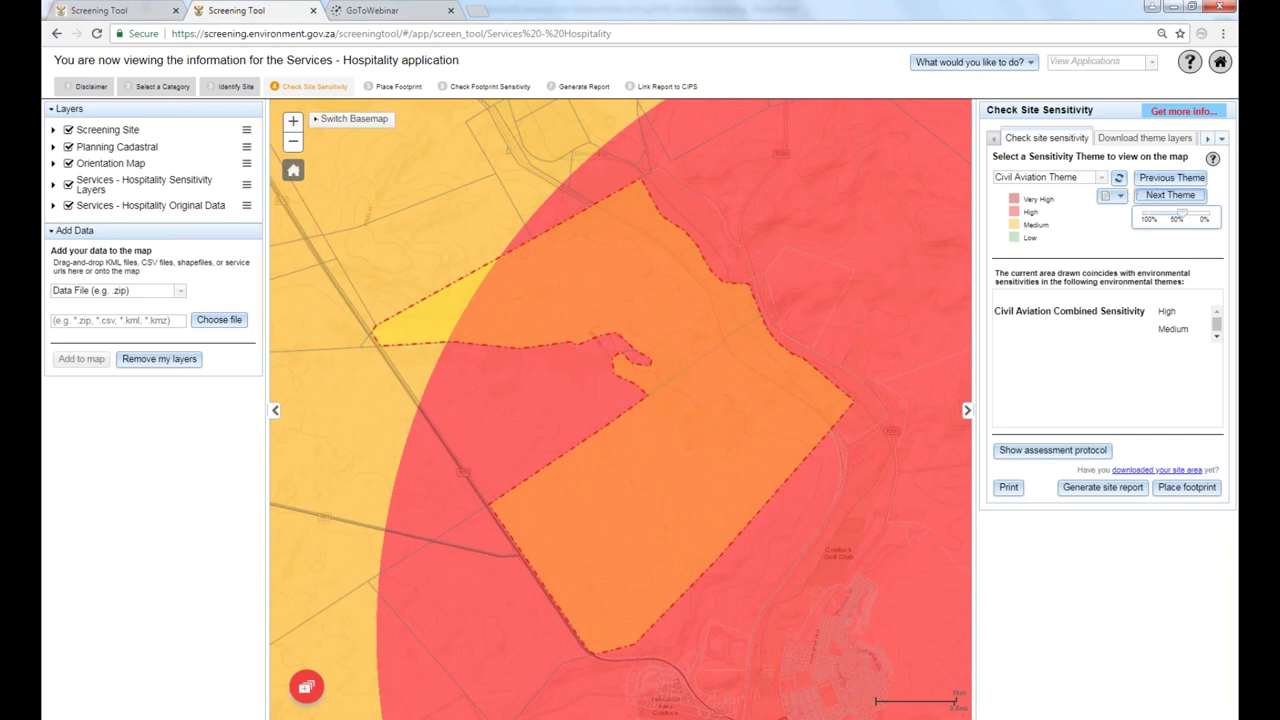
Switch to the Paleontology theme and identify features at a point inside the DRIEFONTEIN site.
click(1165, 196)
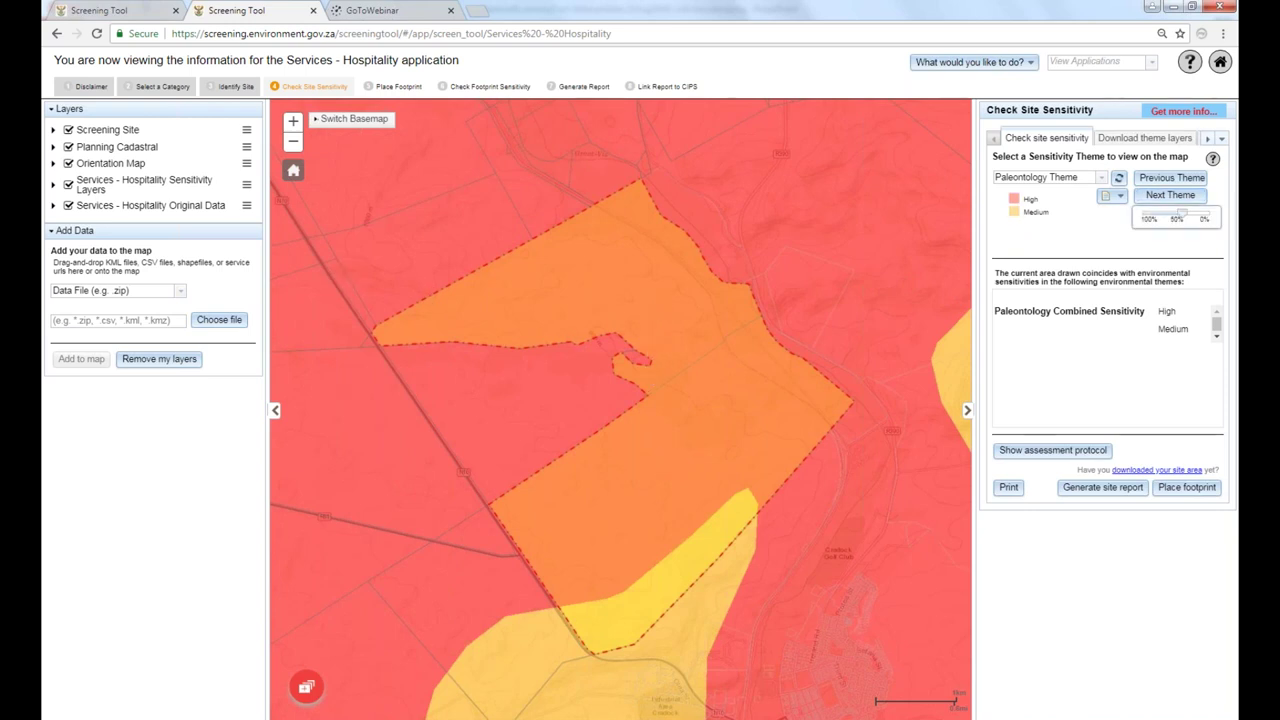
click(655, 300)
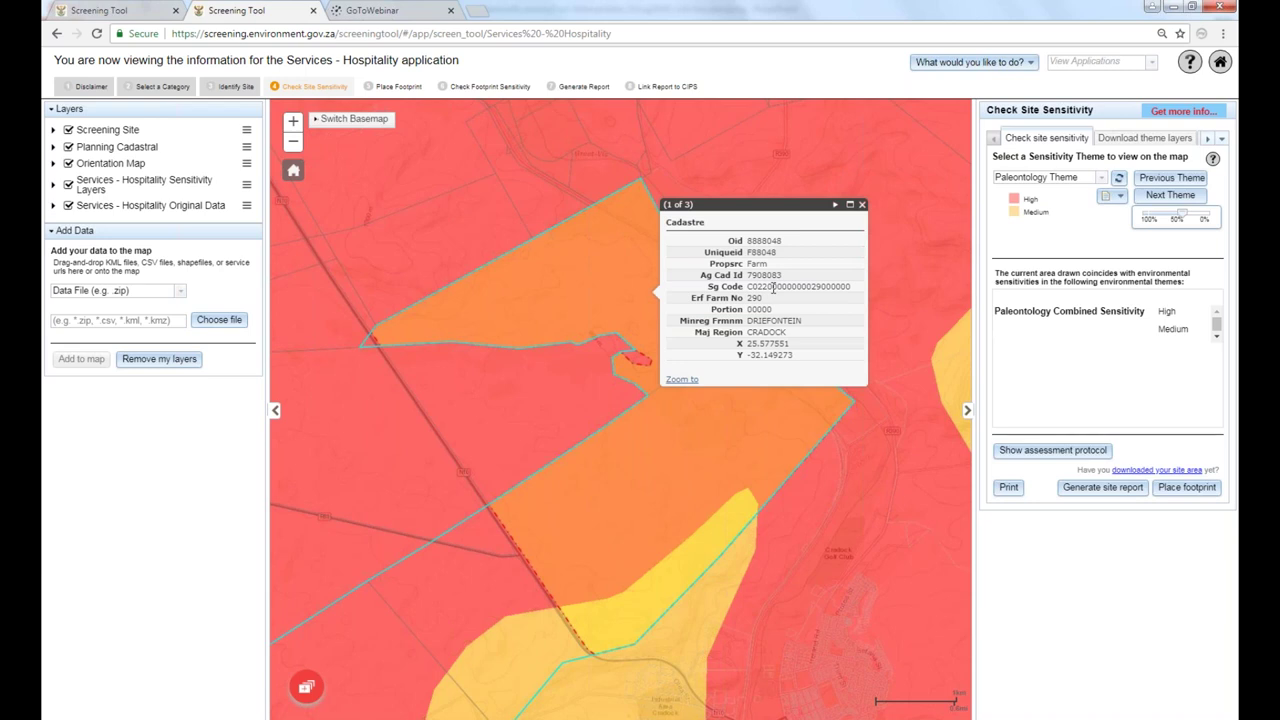
Page the popup to 3 of 3, check the High Paleontology Combined Sensitivity, then close it.
click(836, 206)
click(836, 206)
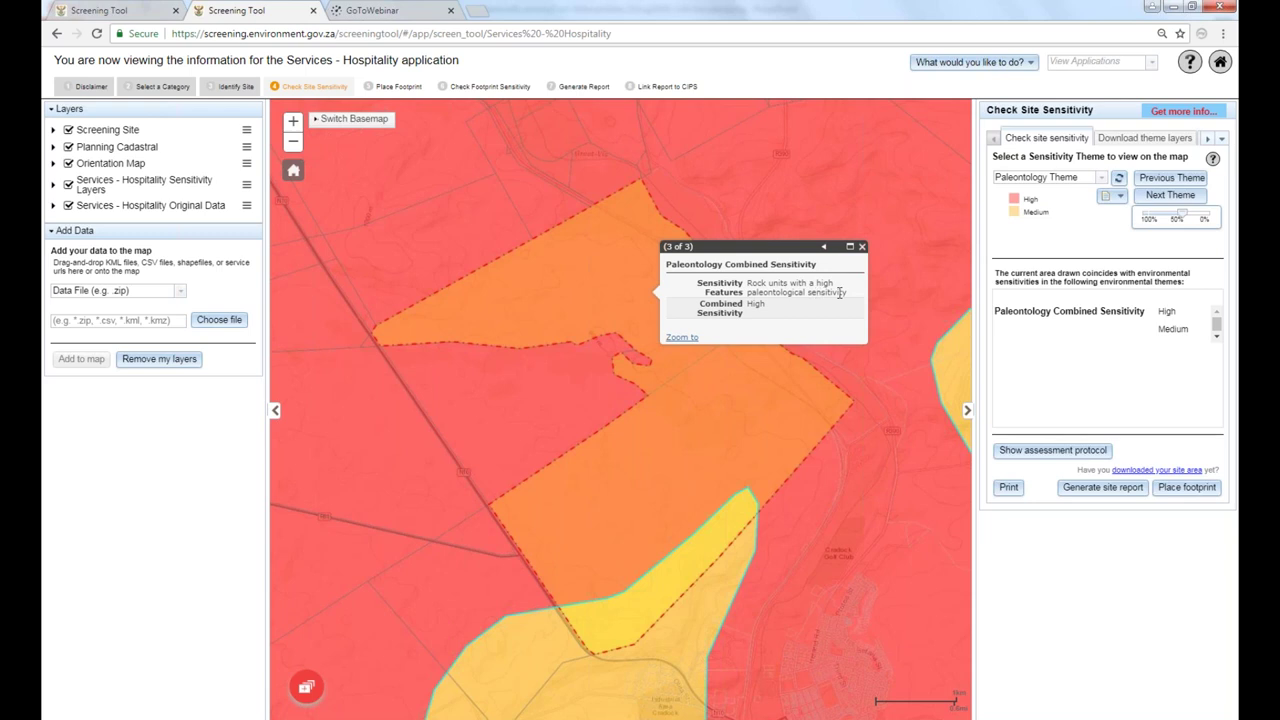
click(862, 246)
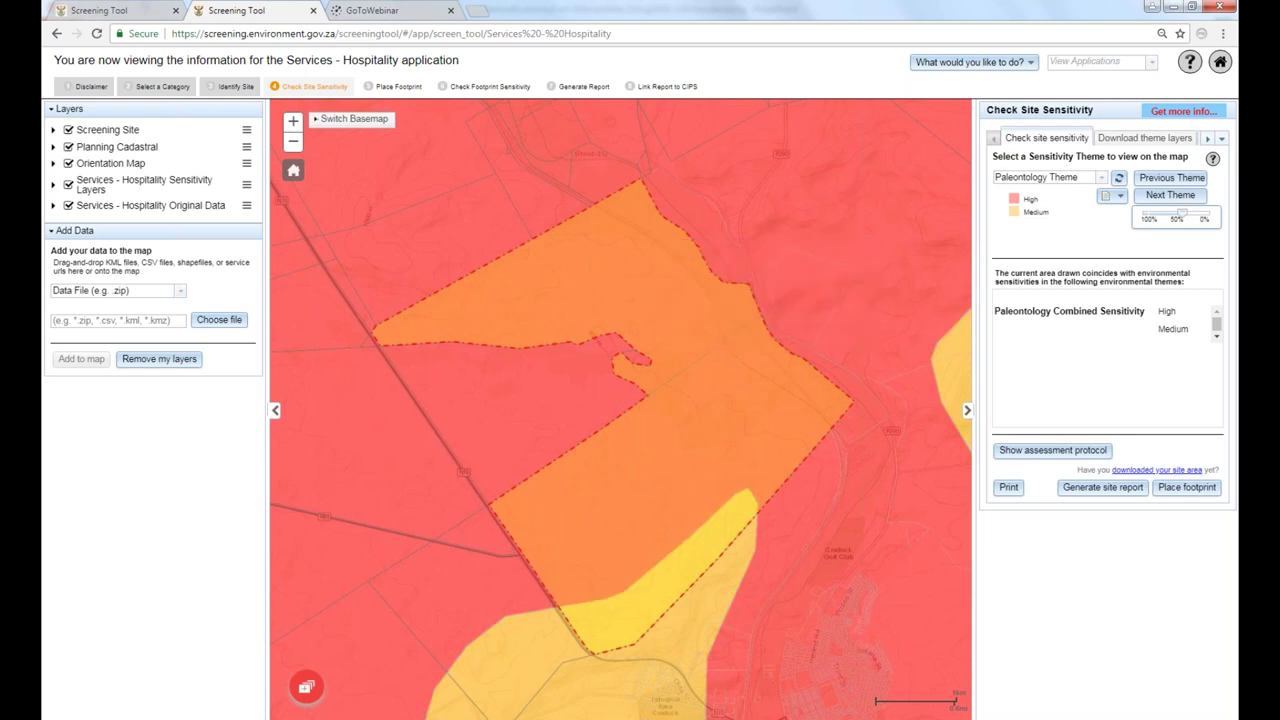
Advance past Defence to the Terrestrial Biodiversity theme and tidy the layer groups.
click(1170, 195)
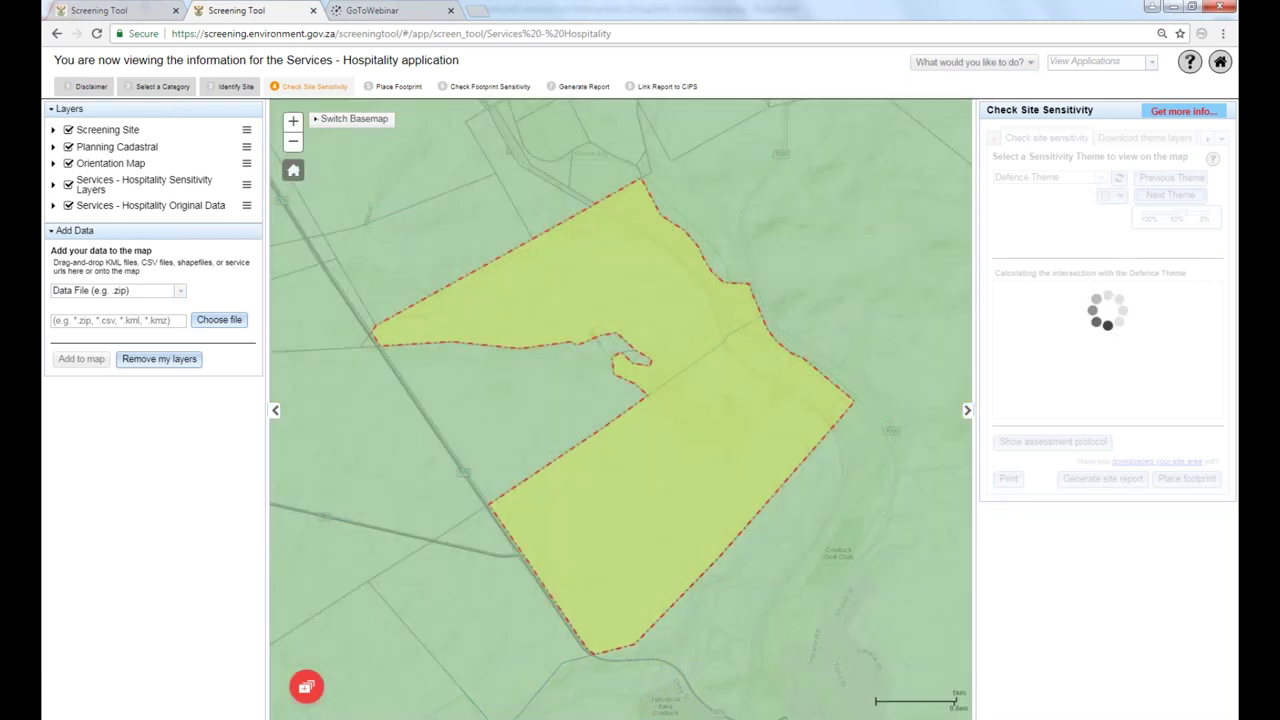
click(1170, 195)
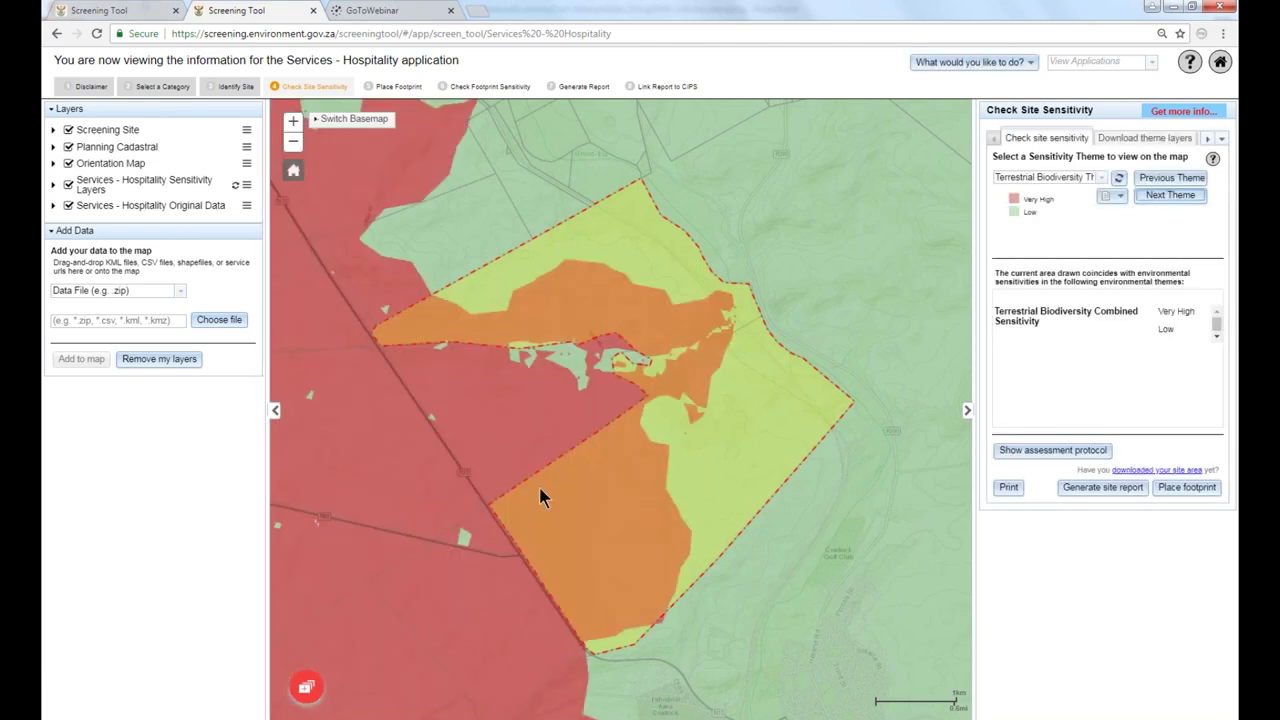
click(53, 207)
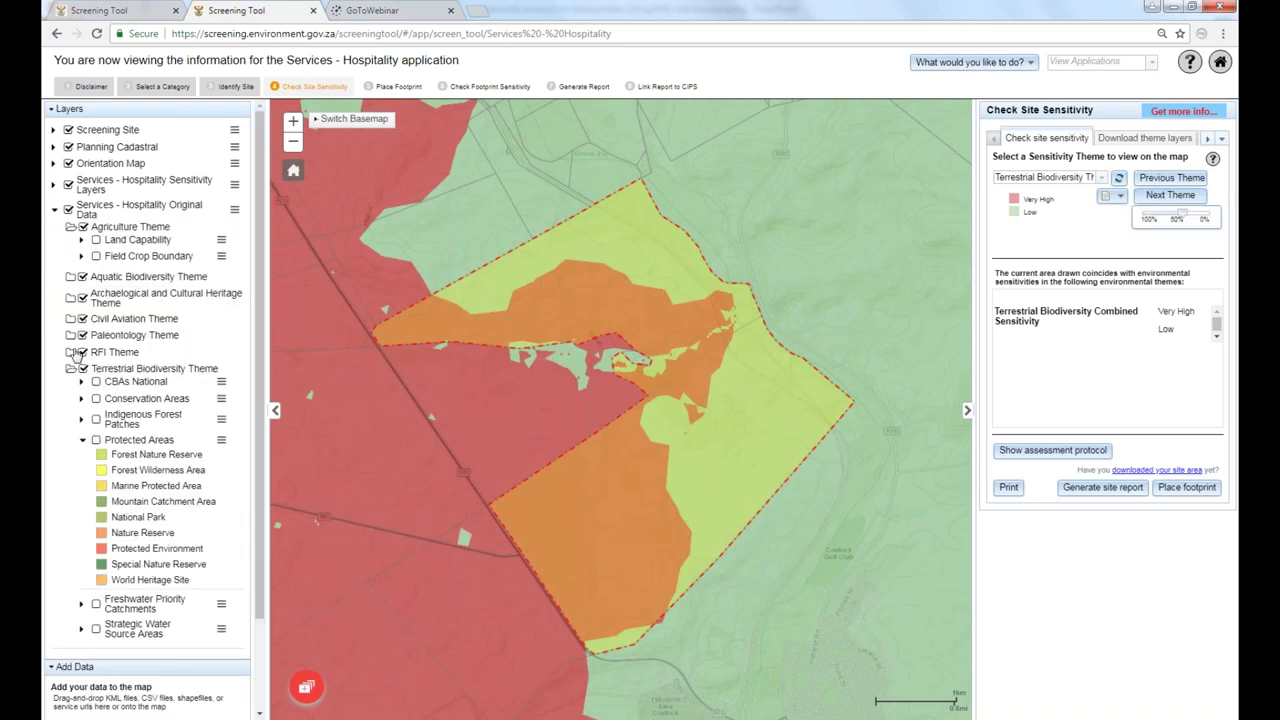
click(84, 439)
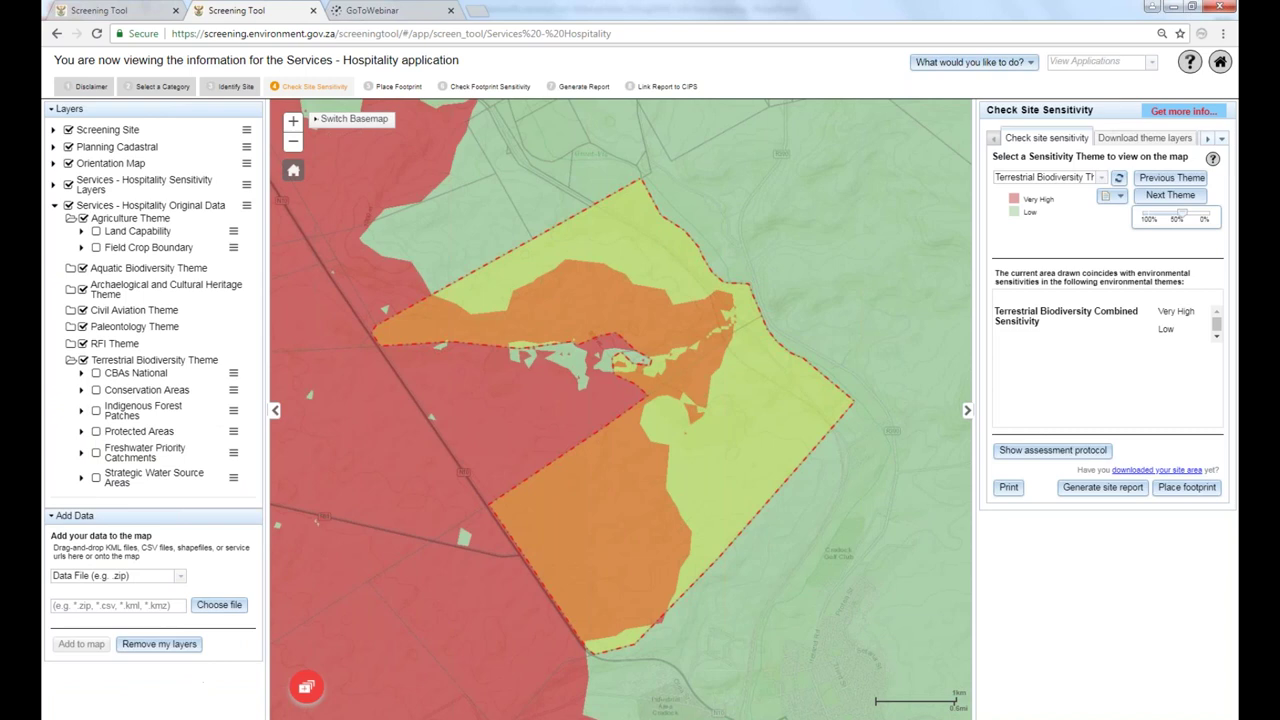
click(92, 220)
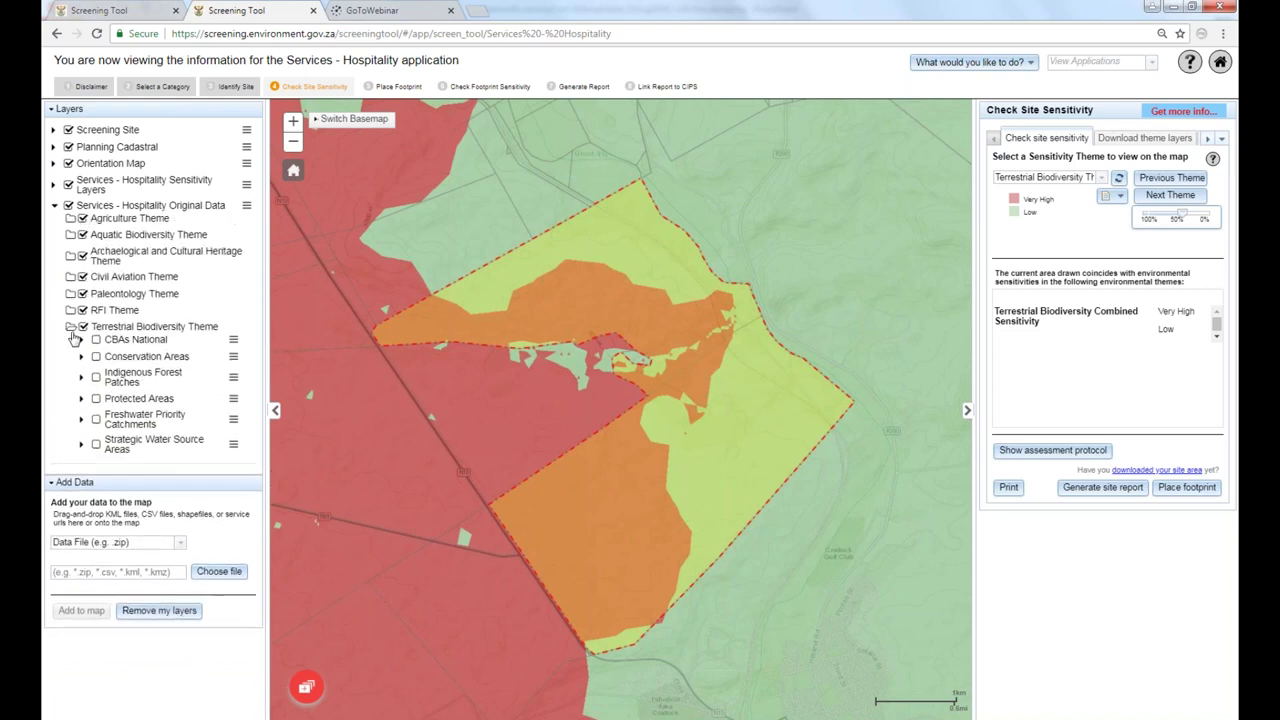
Turn on CBAs National with its legend expanded, hiding the Hospitality sensitivity overlay.
click(96, 340)
click(68, 187)
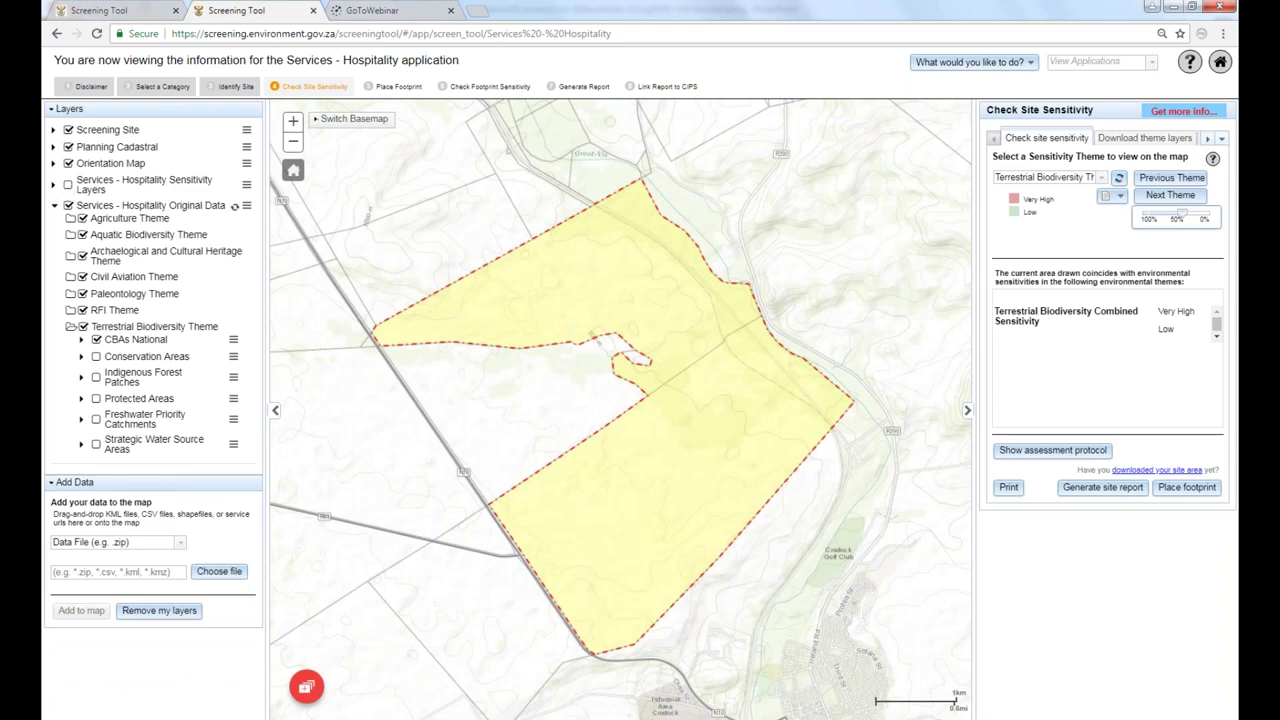
click(84, 341)
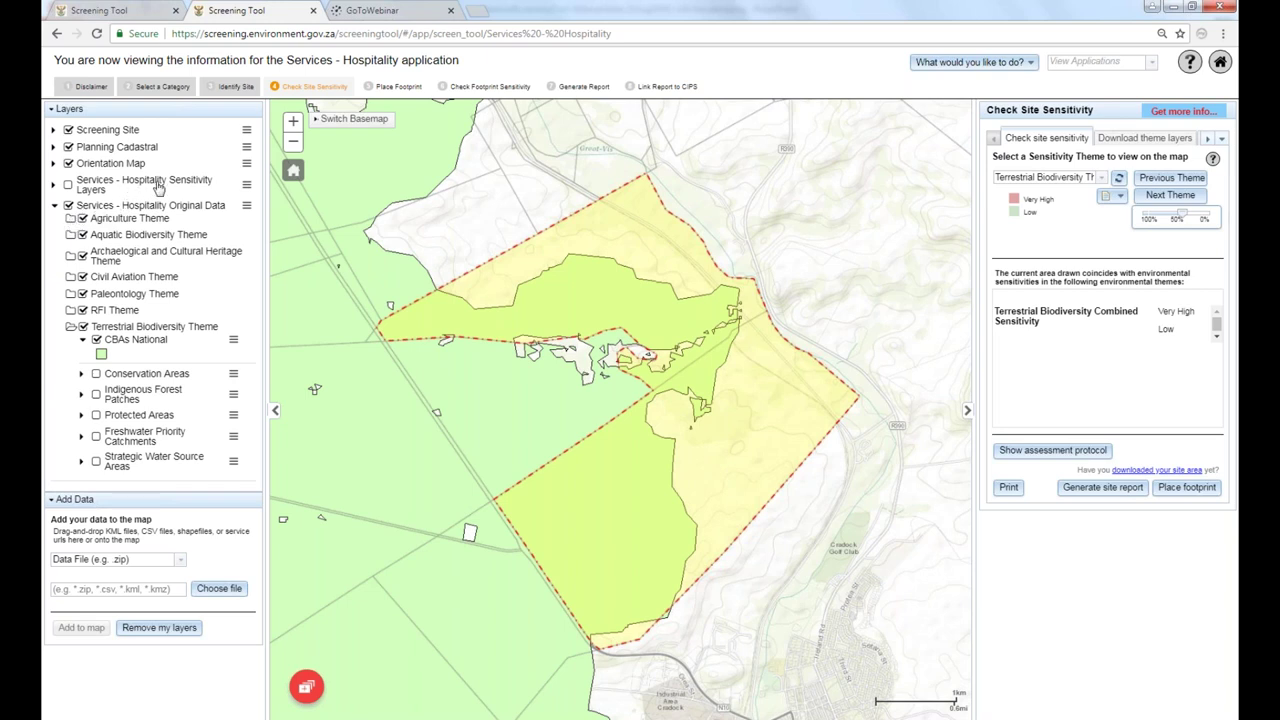
Show Hospitality sensitivity layers, hide CBAs National, and collapse Terrestrial Biodiversity and Hospitality original data.
click(68, 188)
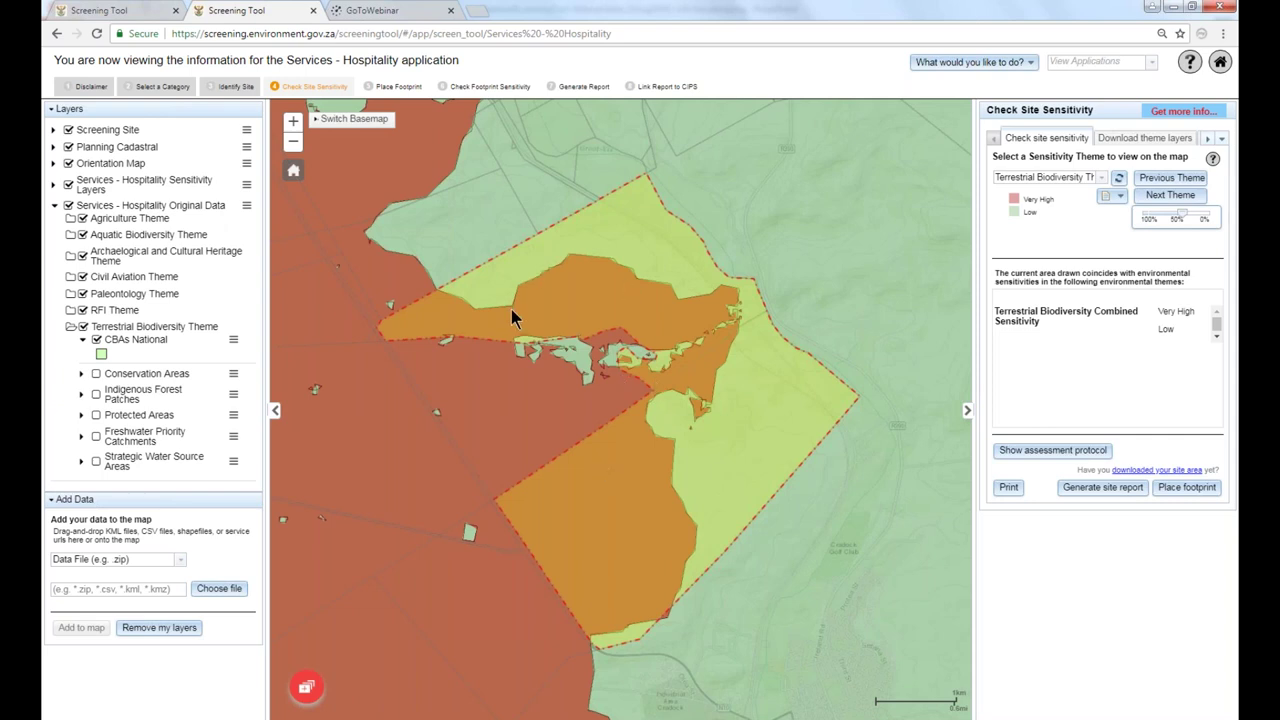
click(96, 339)
click(71, 329)
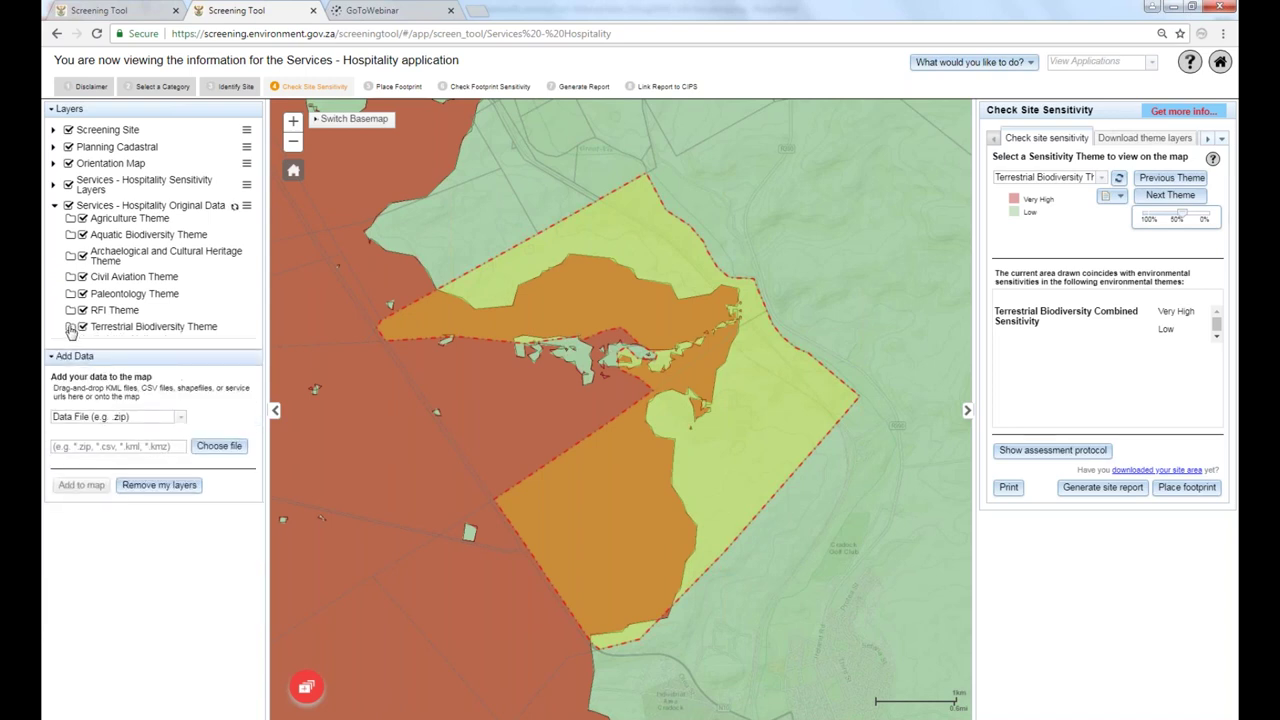
click(56, 206)
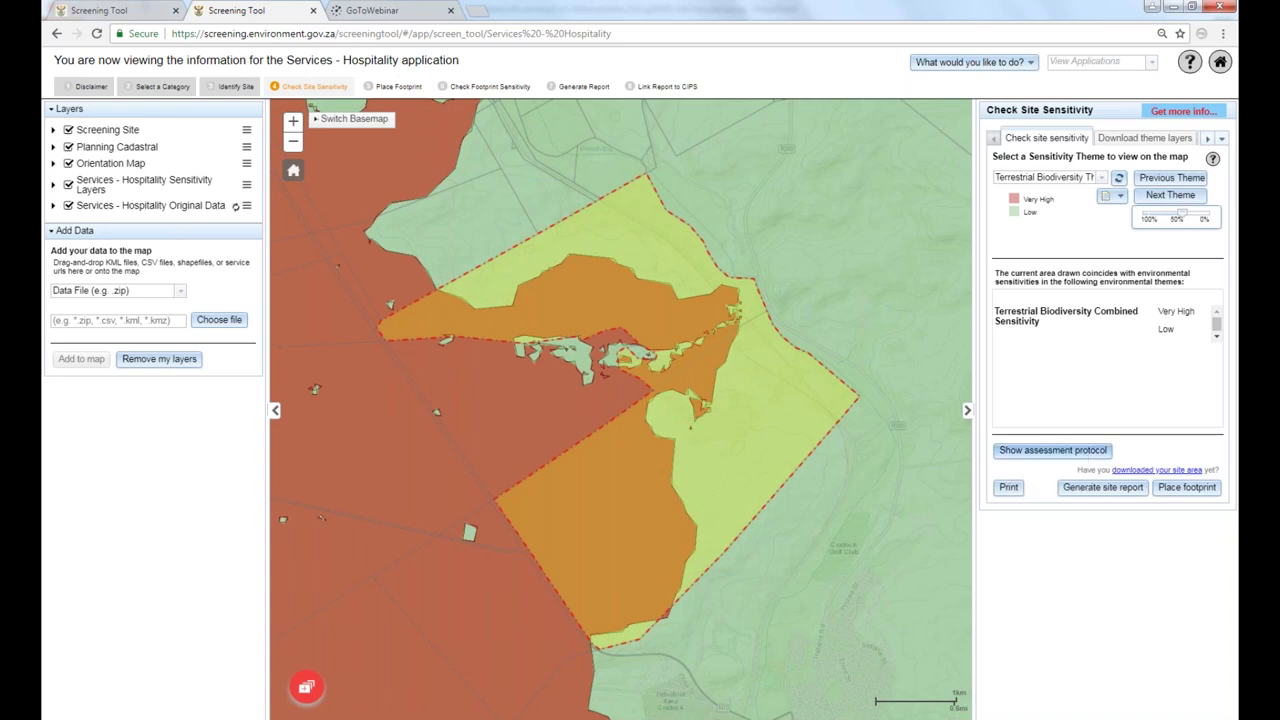
click(1185, 489)
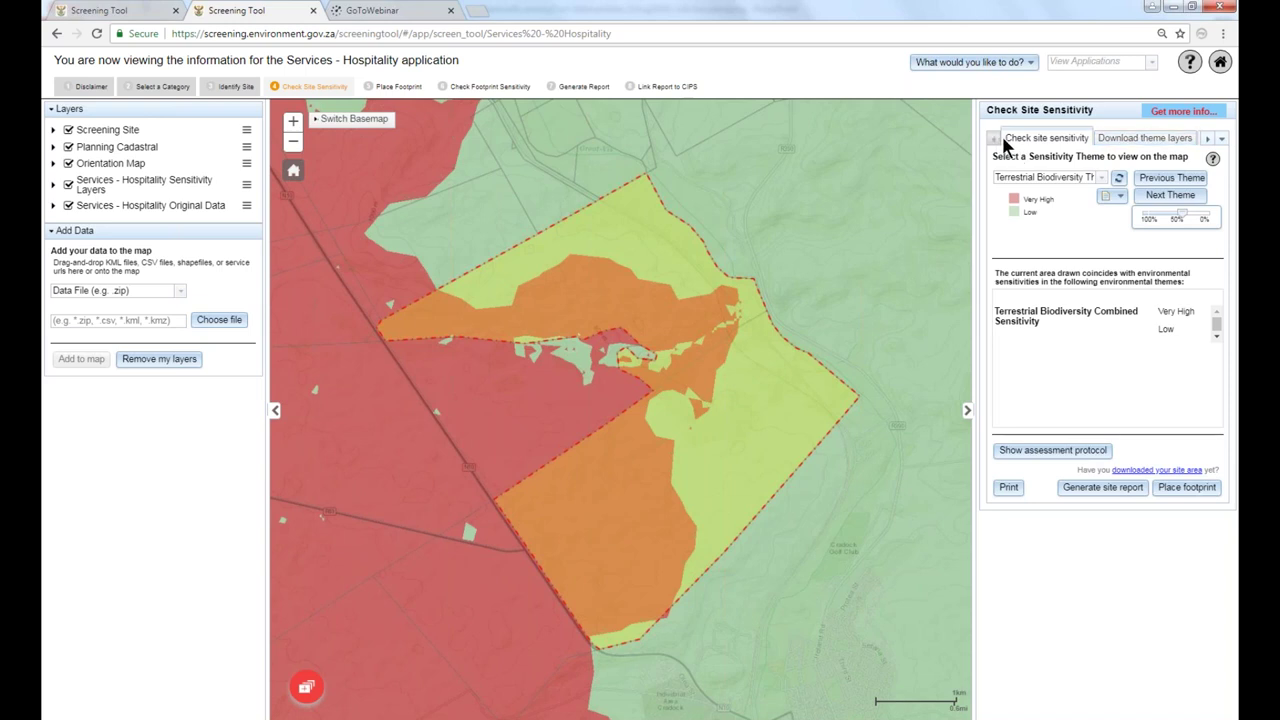
click(1207, 138)
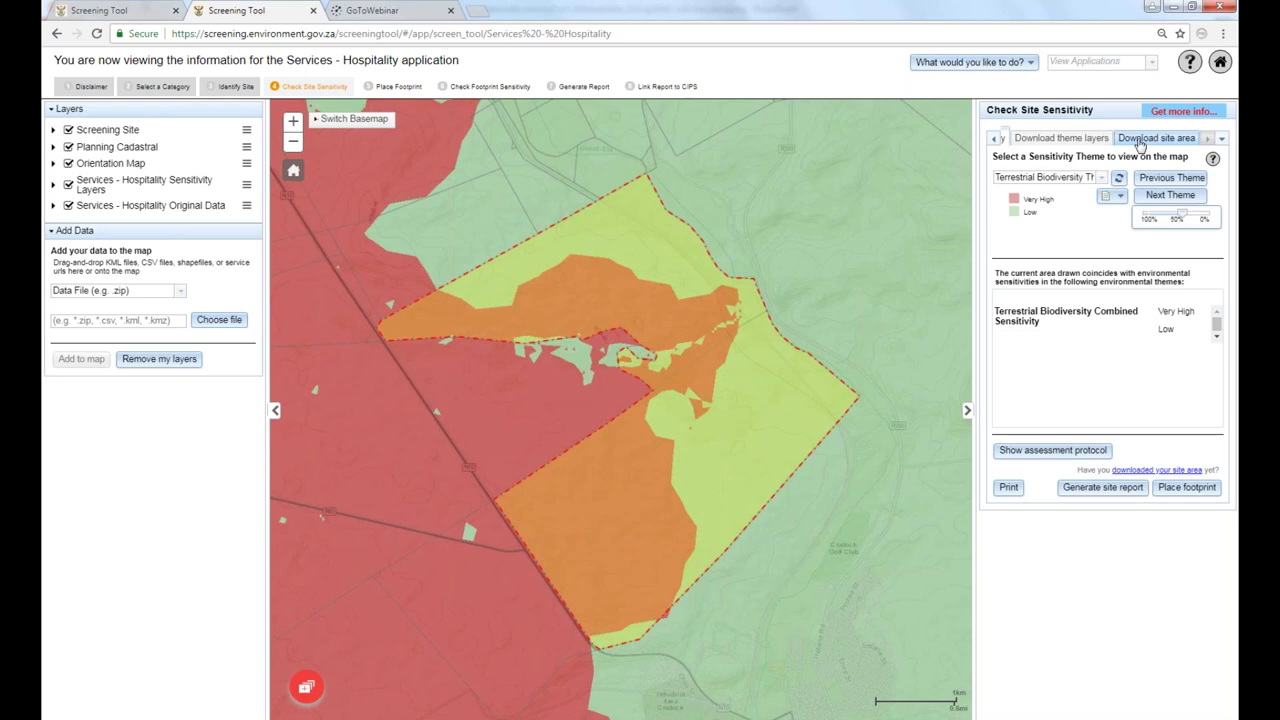
Show All Sensitivities combined, then switch the sensitivity theme to Agriculture Theme.
click(1097, 178)
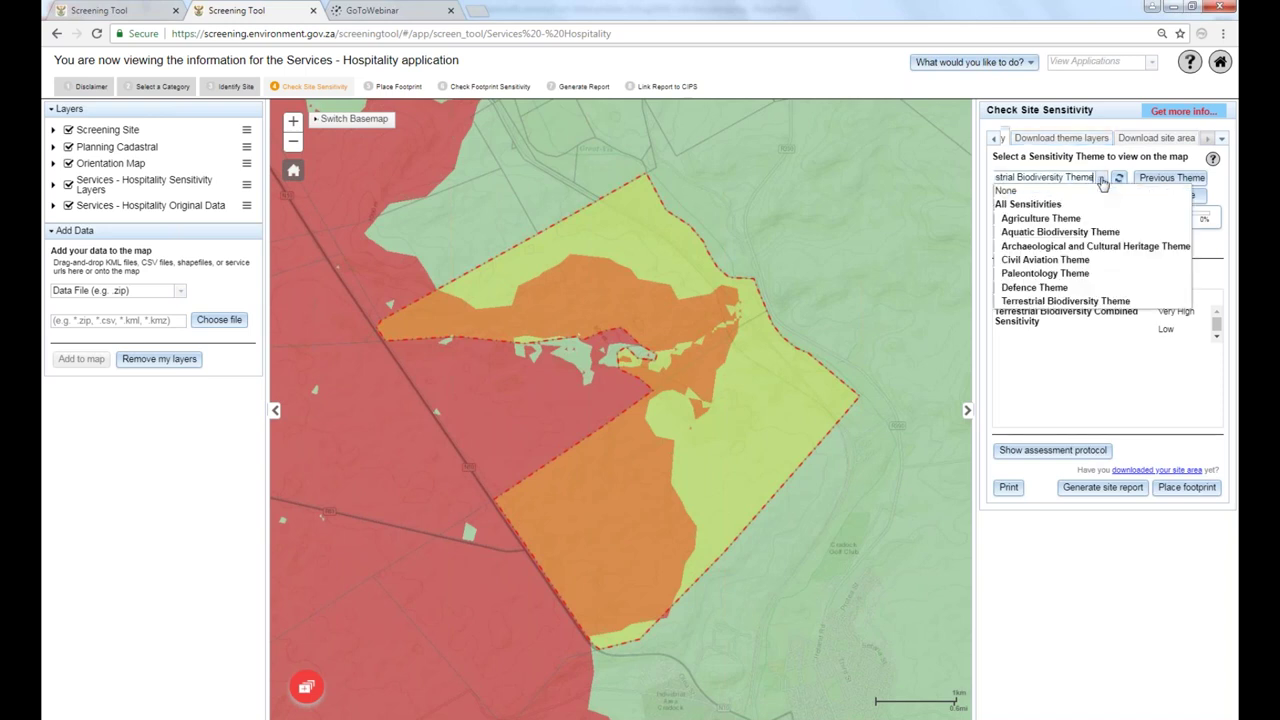
click(1013, 204)
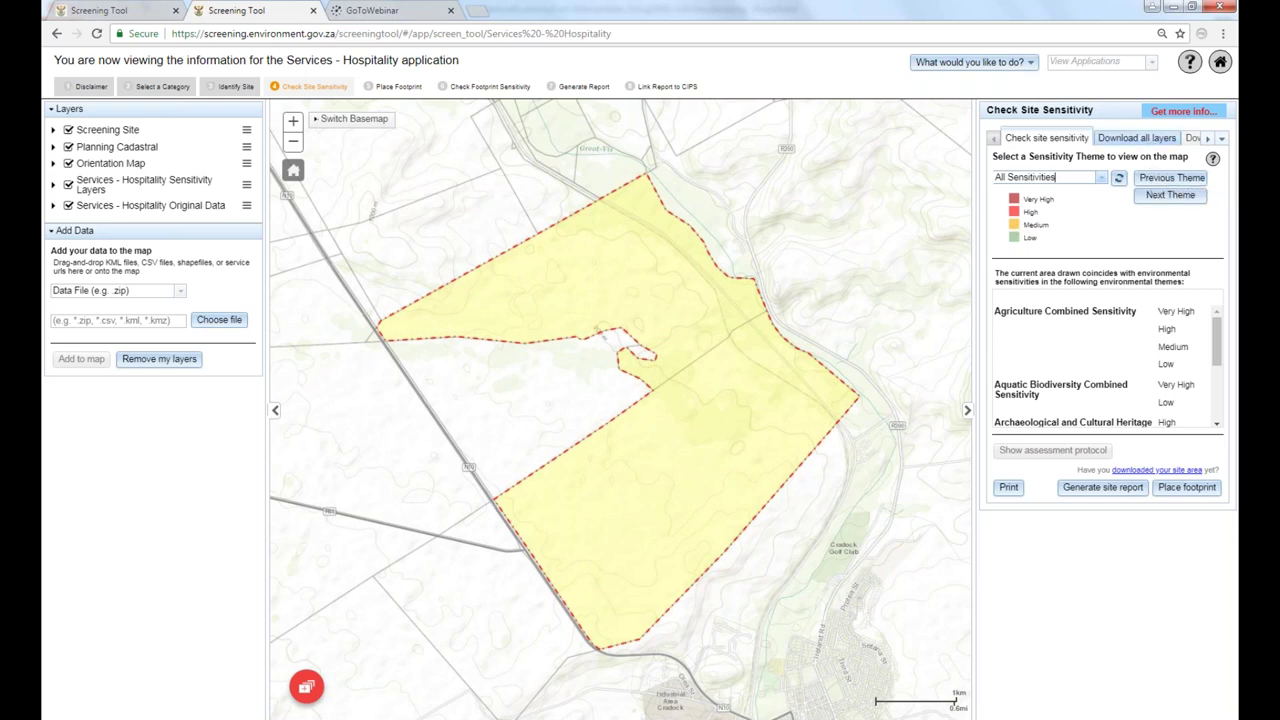
click(1103, 181)
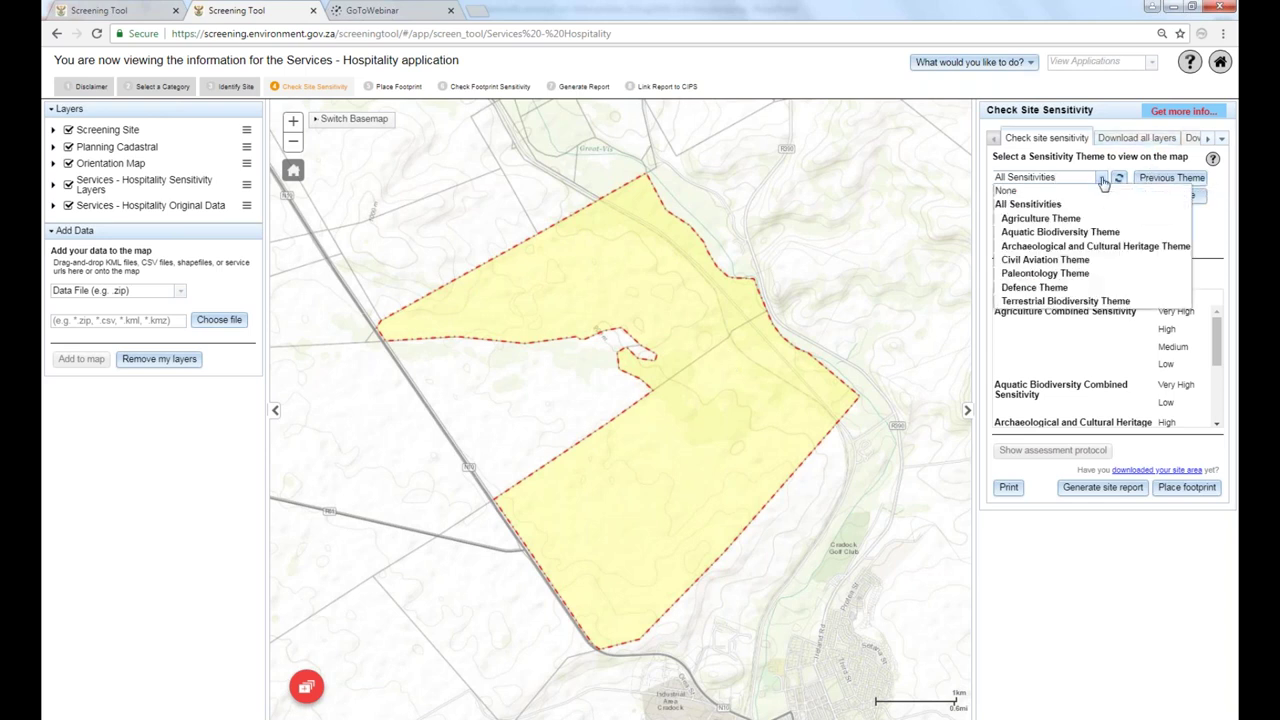
click(1040, 218)
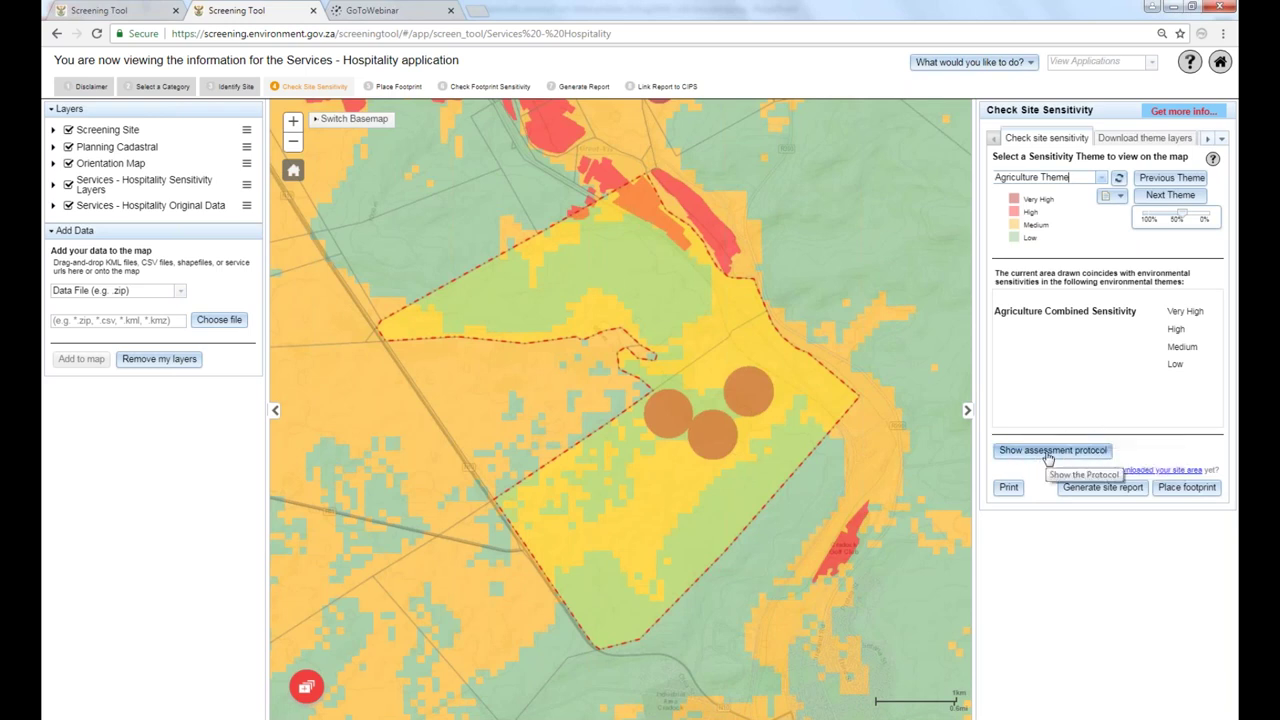
Open the Agriculture Theme assessment protocol's full Draft Agriculture Protocol PDF.
click(1052, 450)
click(553, 395)
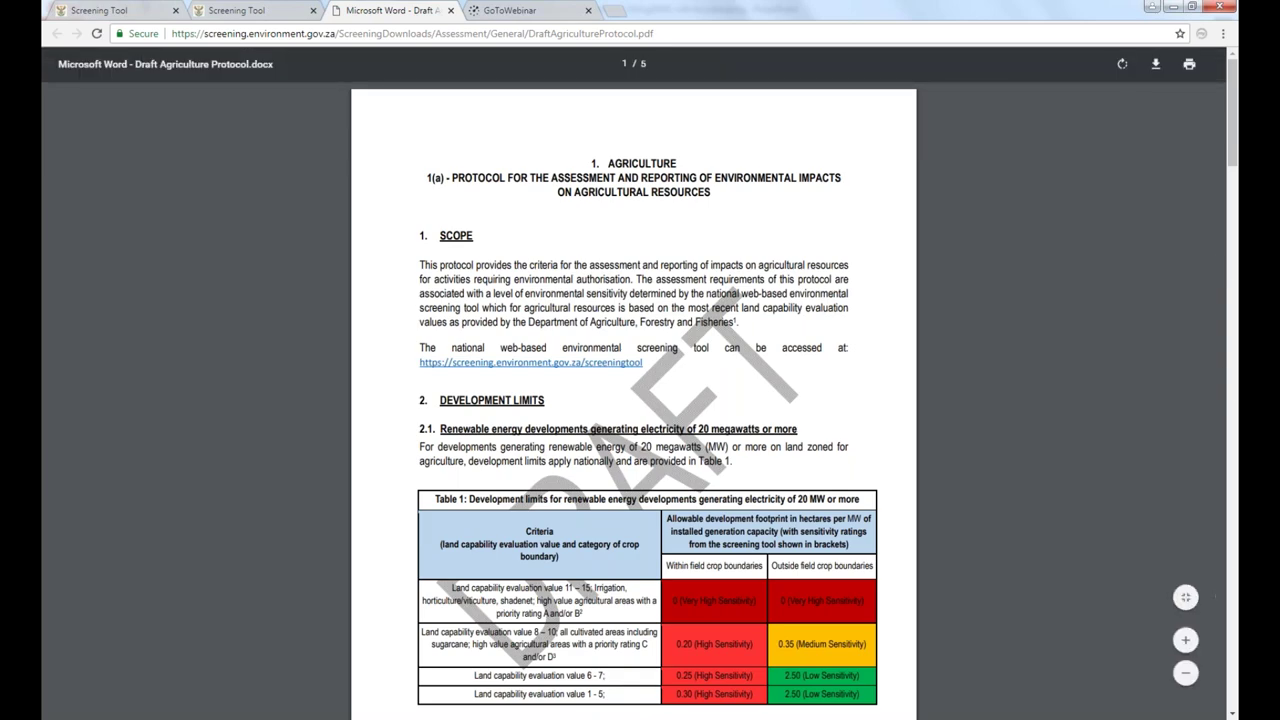
Page through the first part of the Draft Agriculture Protocol PDF.
click(1233, 713)
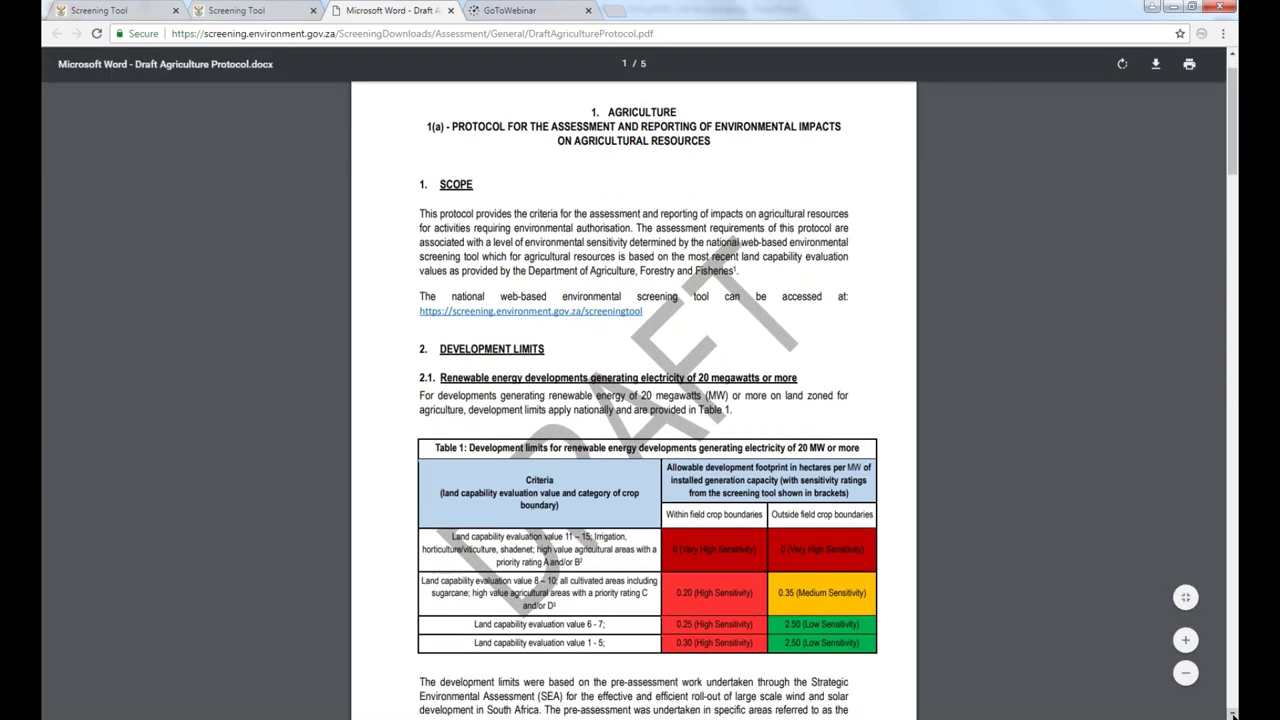
click(1233, 713)
click(1233, 715)
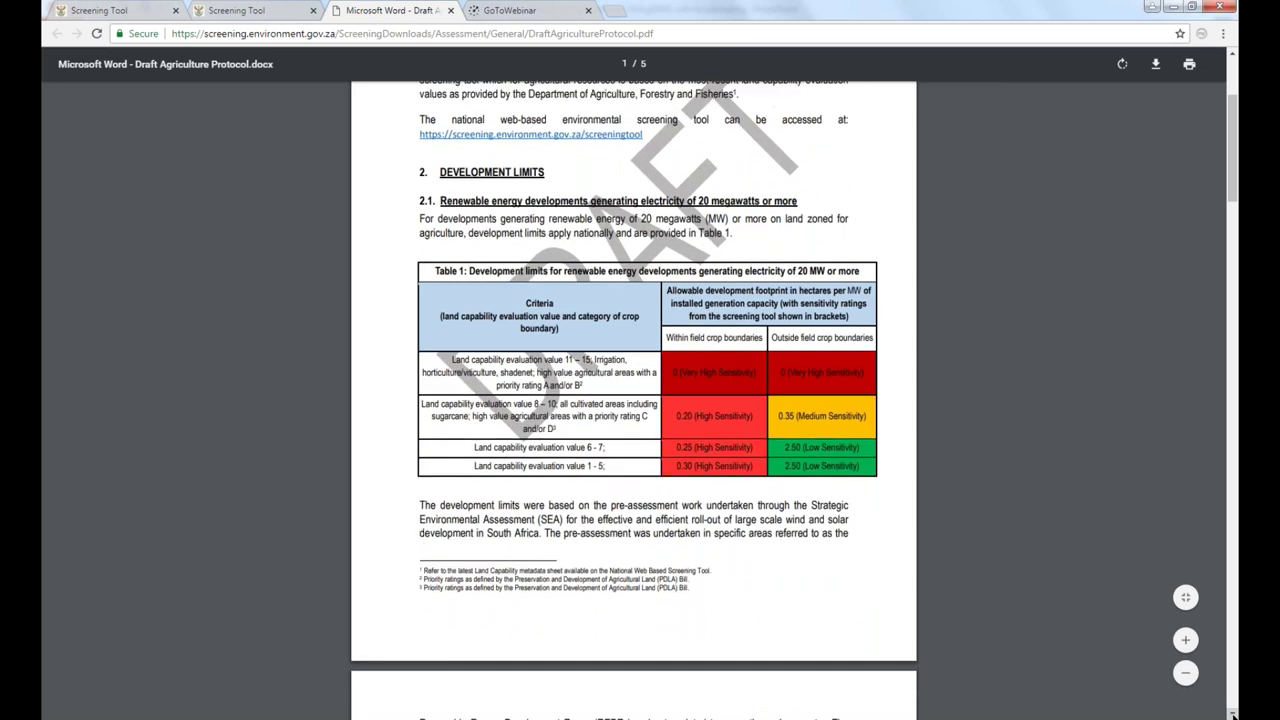
click(1233, 715)
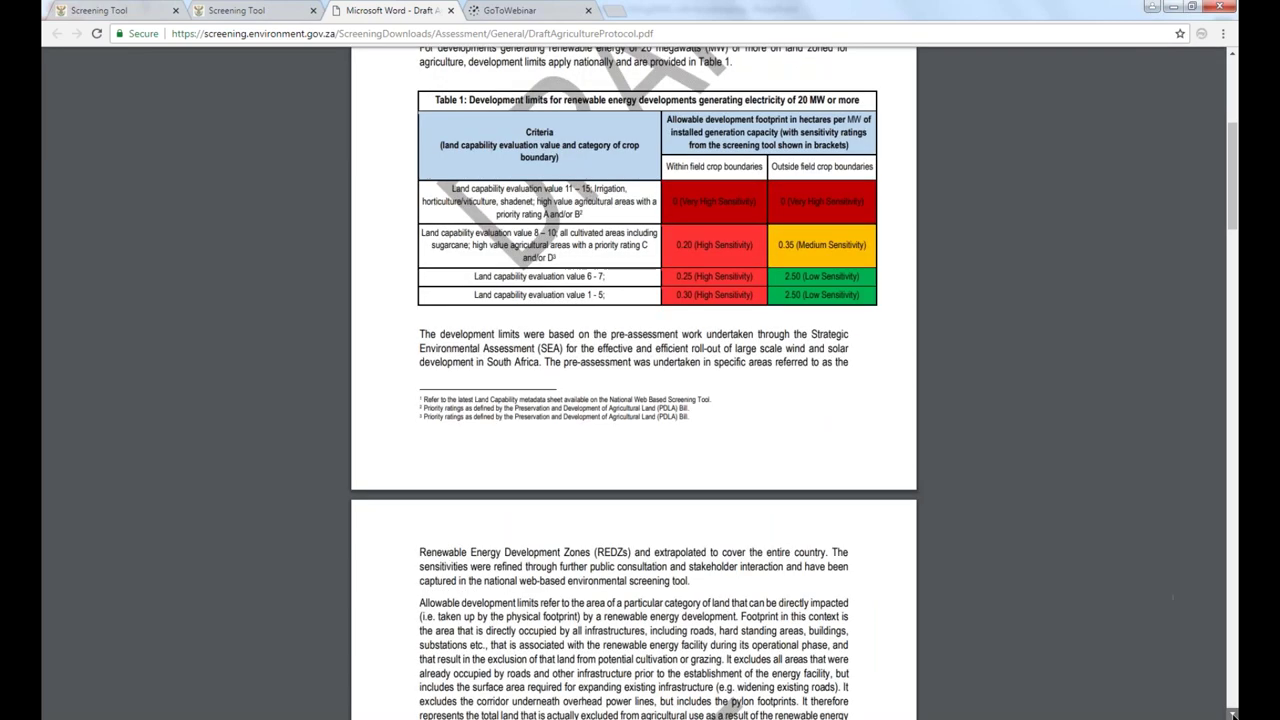
click(1233, 715)
click(1233, 715)
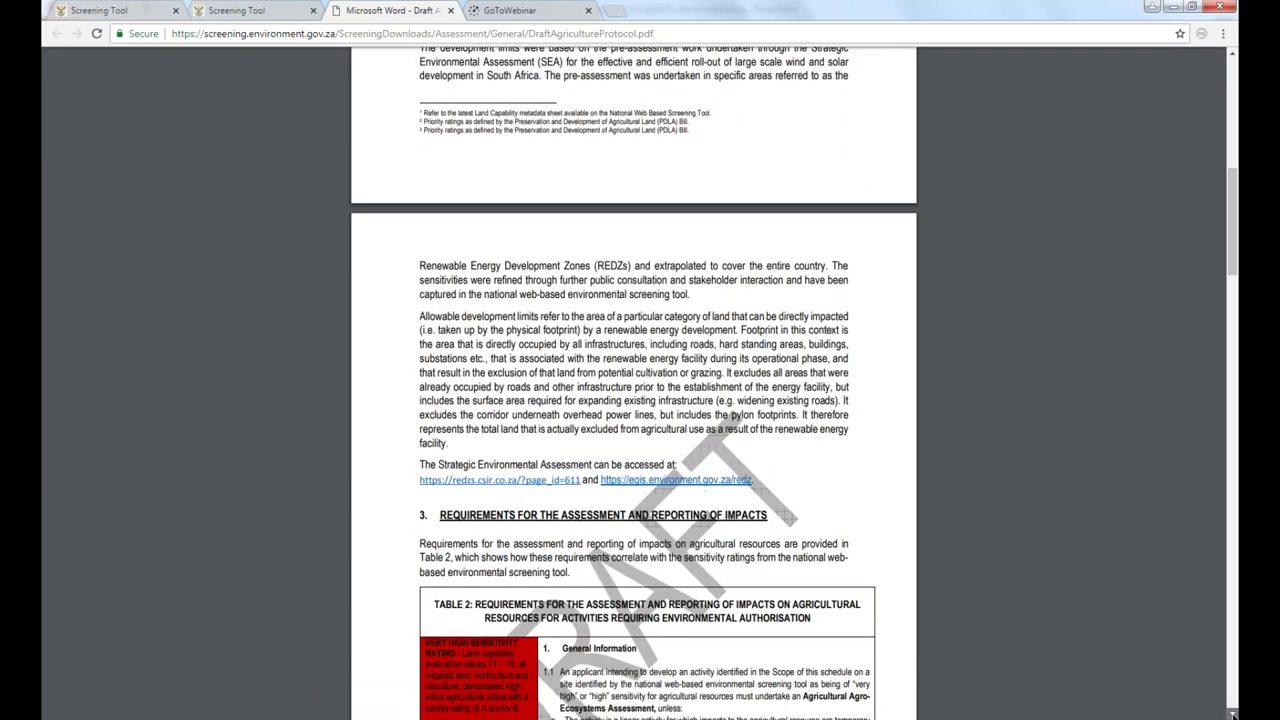
click(1233, 715)
click(1233, 715)
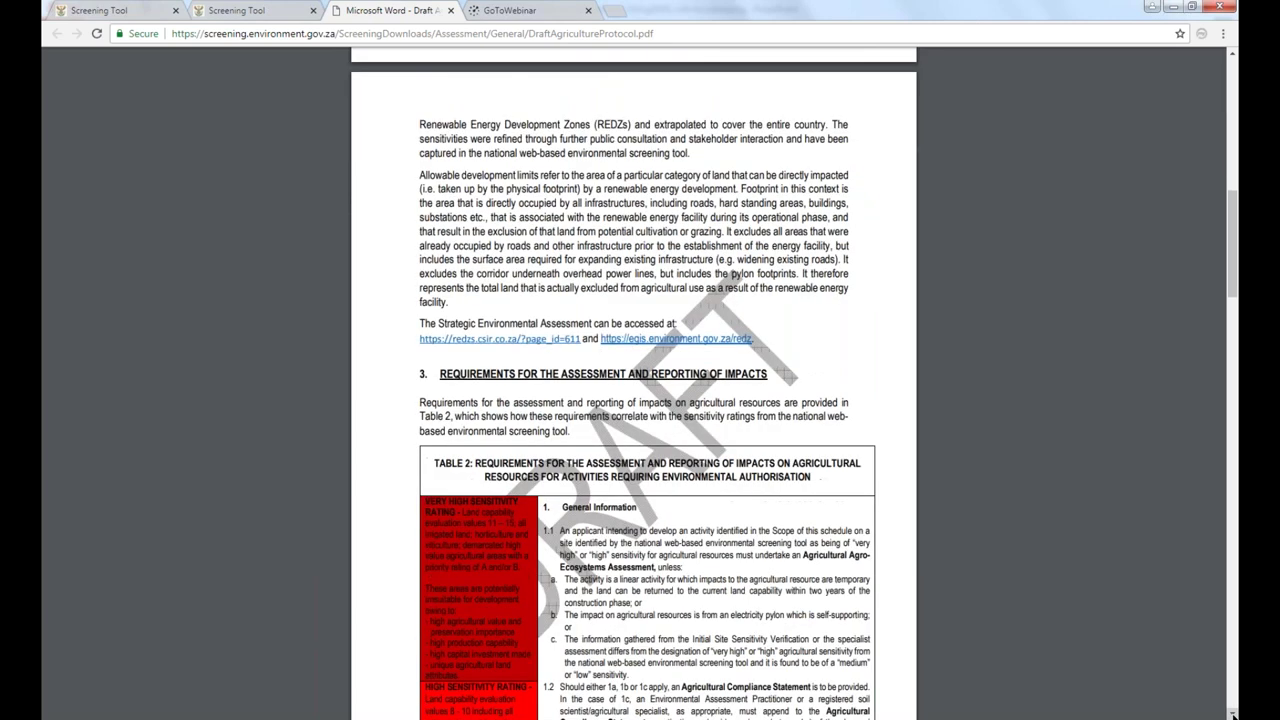
click(1233, 715)
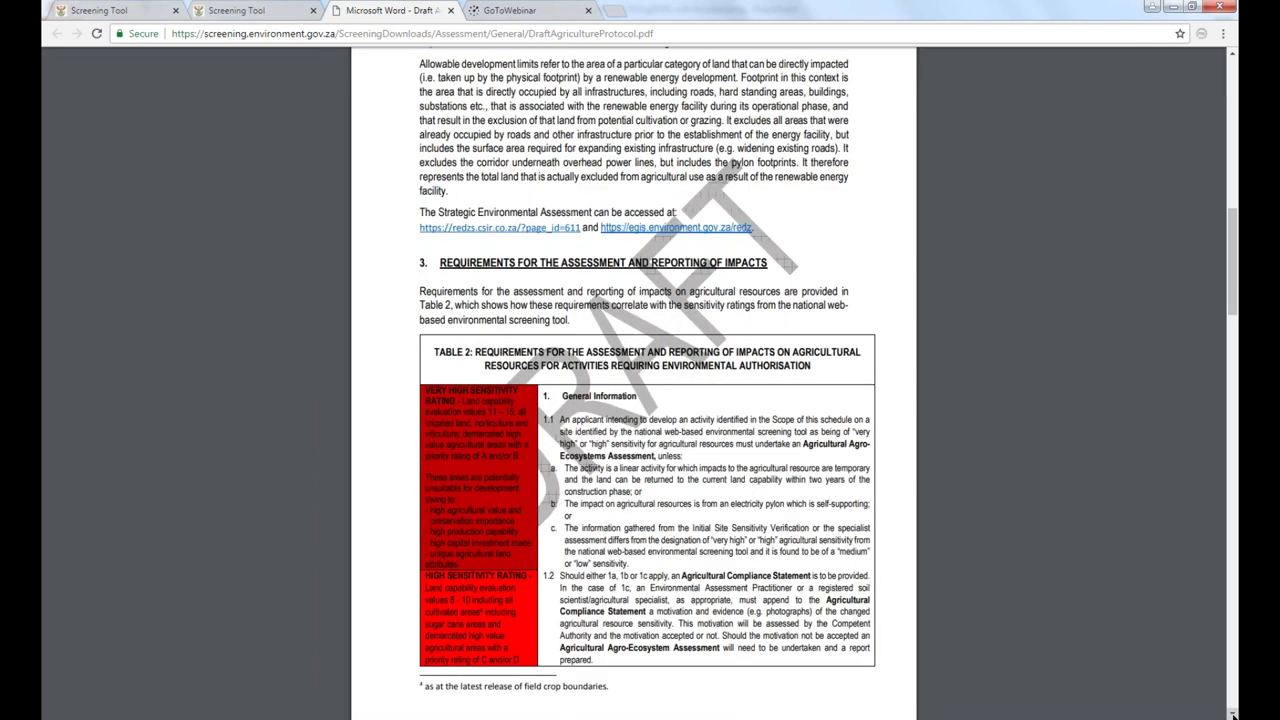
click(1233, 715)
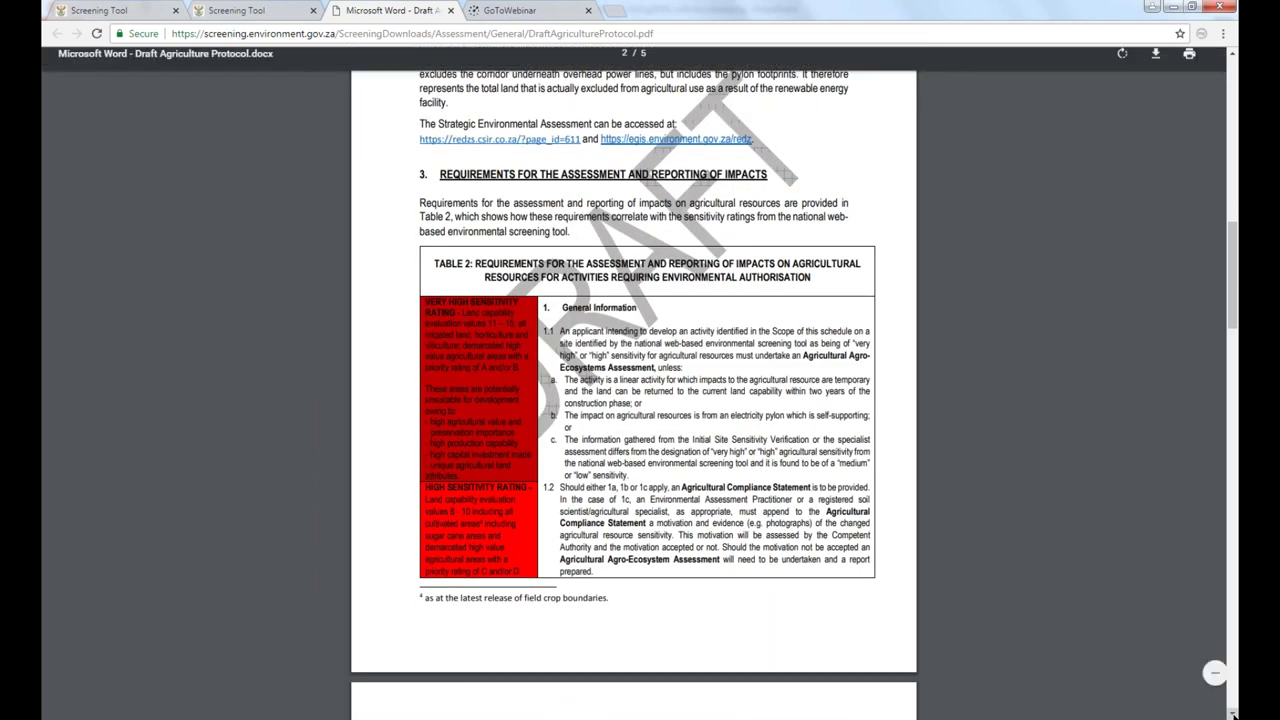
Read the remaining sensitivity requirements, then close the PDF tab and the protocol dialog.
click(1233, 715)
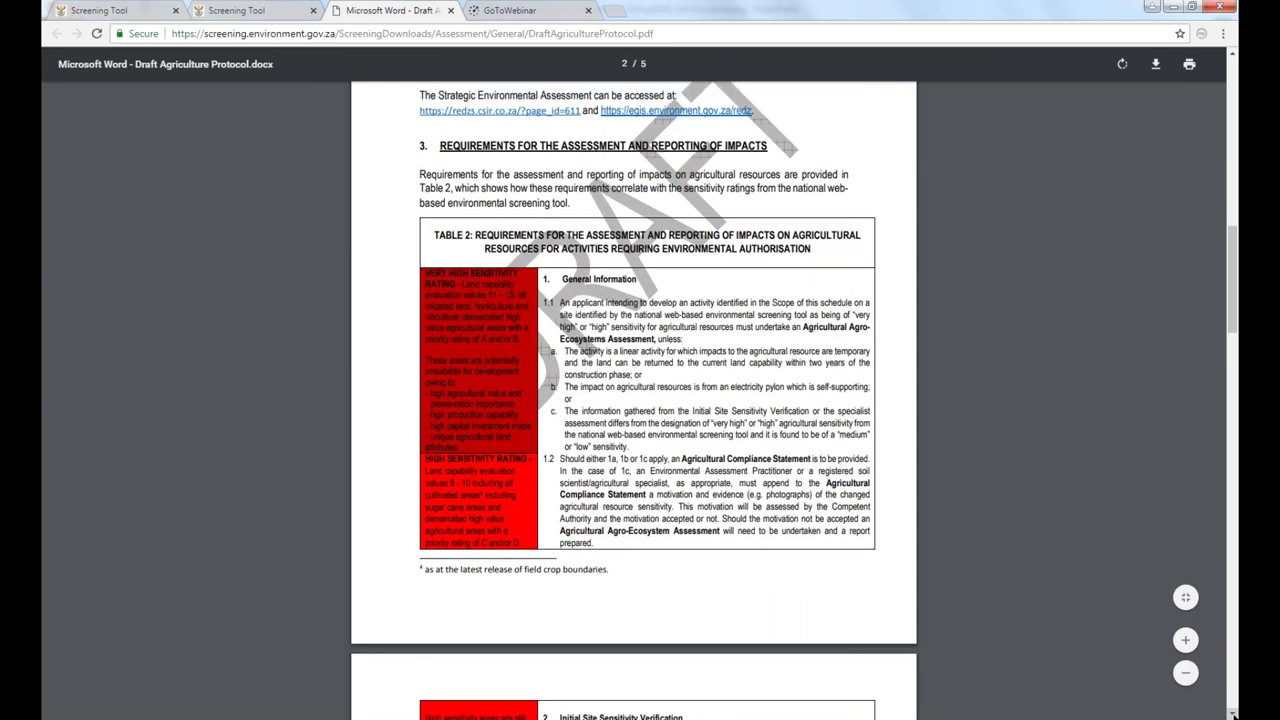
click(1233, 715)
click(1233, 715)
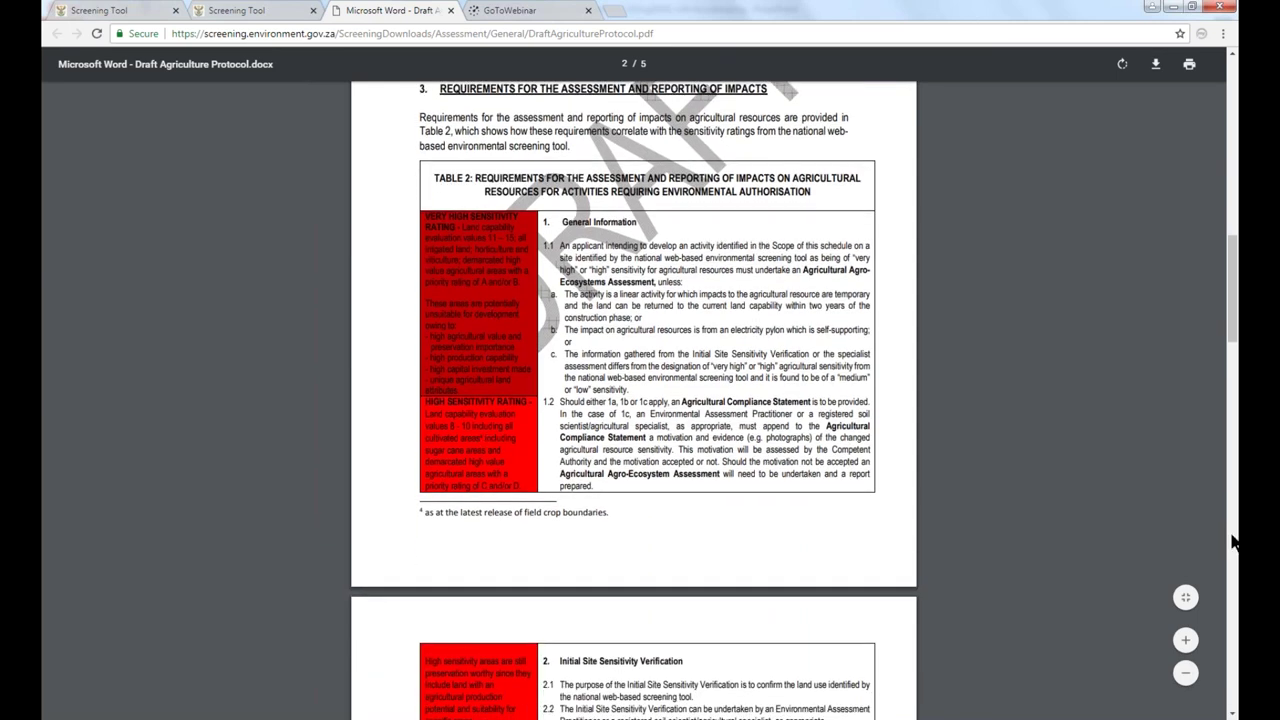
click(1233, 715)
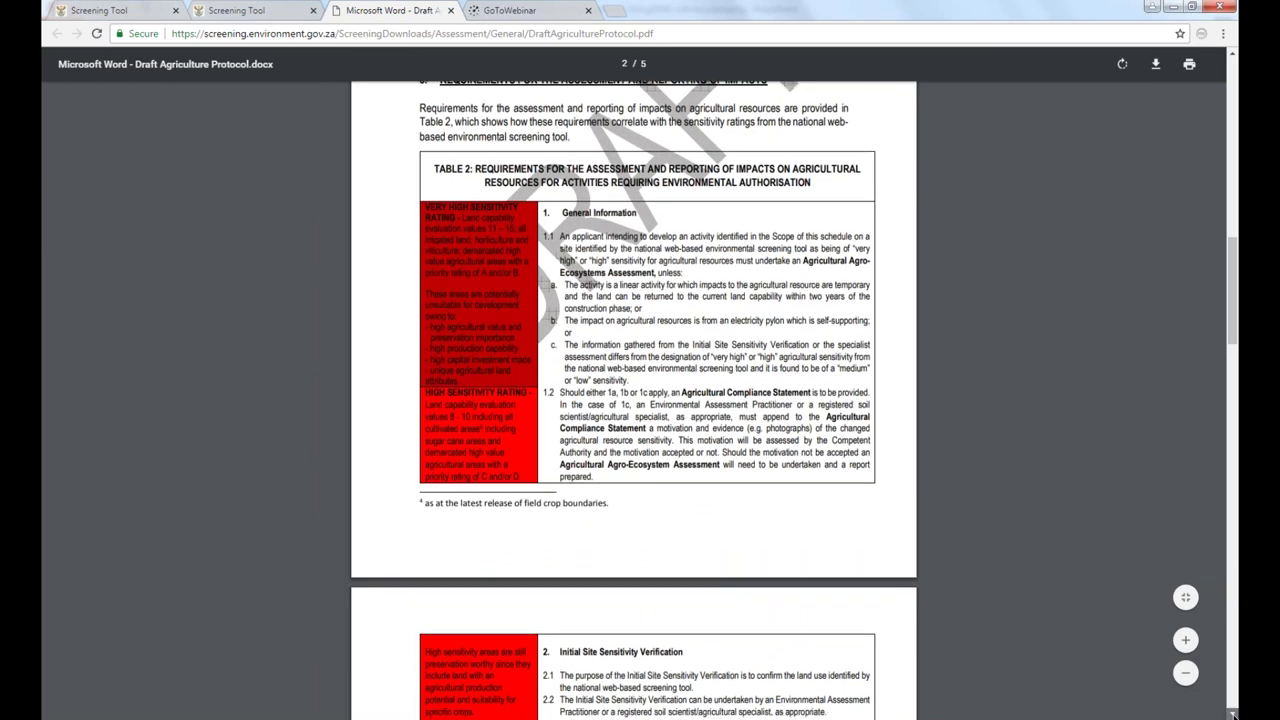
click(1233, 715)
click(1233, 715)
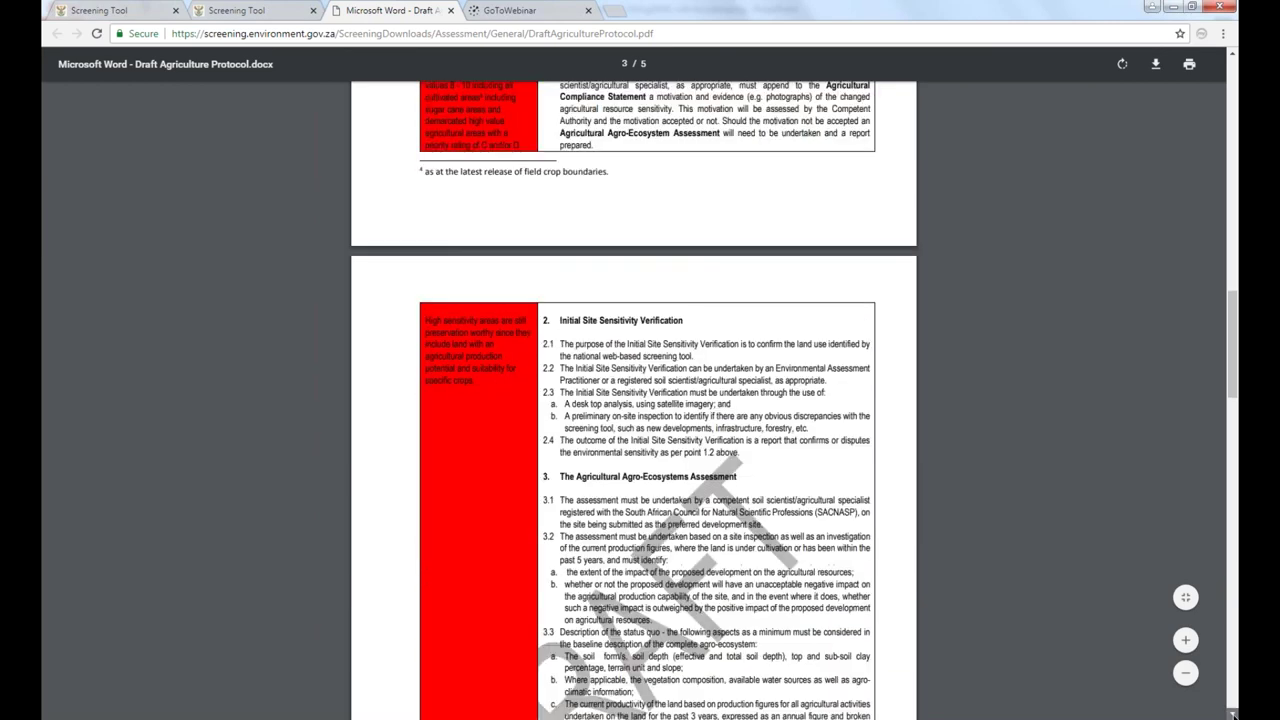
click(1233, 715)
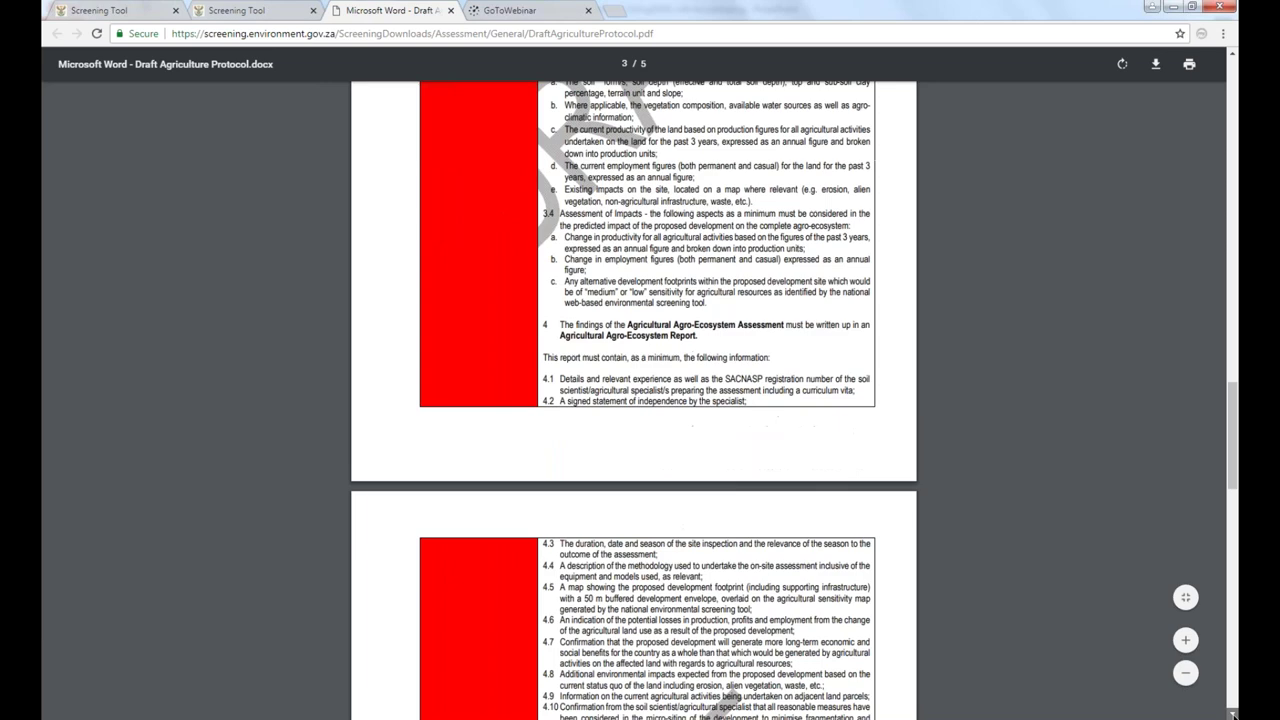
click(1233, 715)
click(1233, 715)
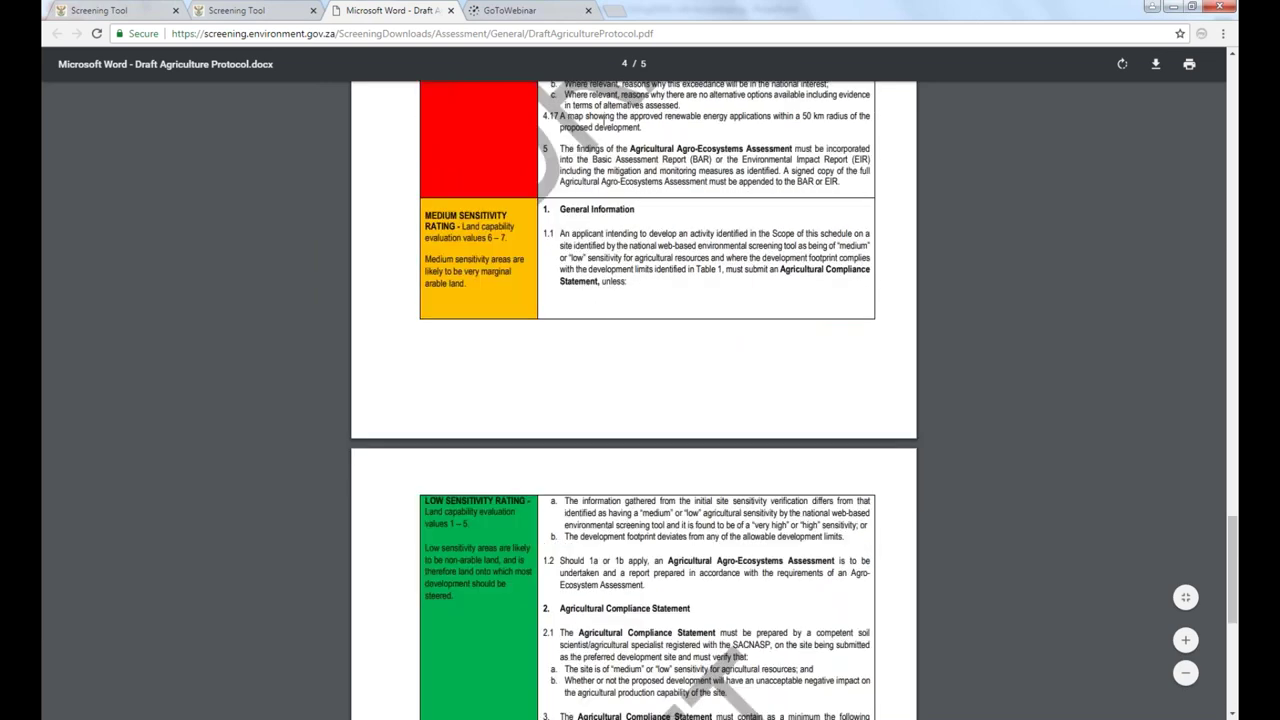
click(450, 10)
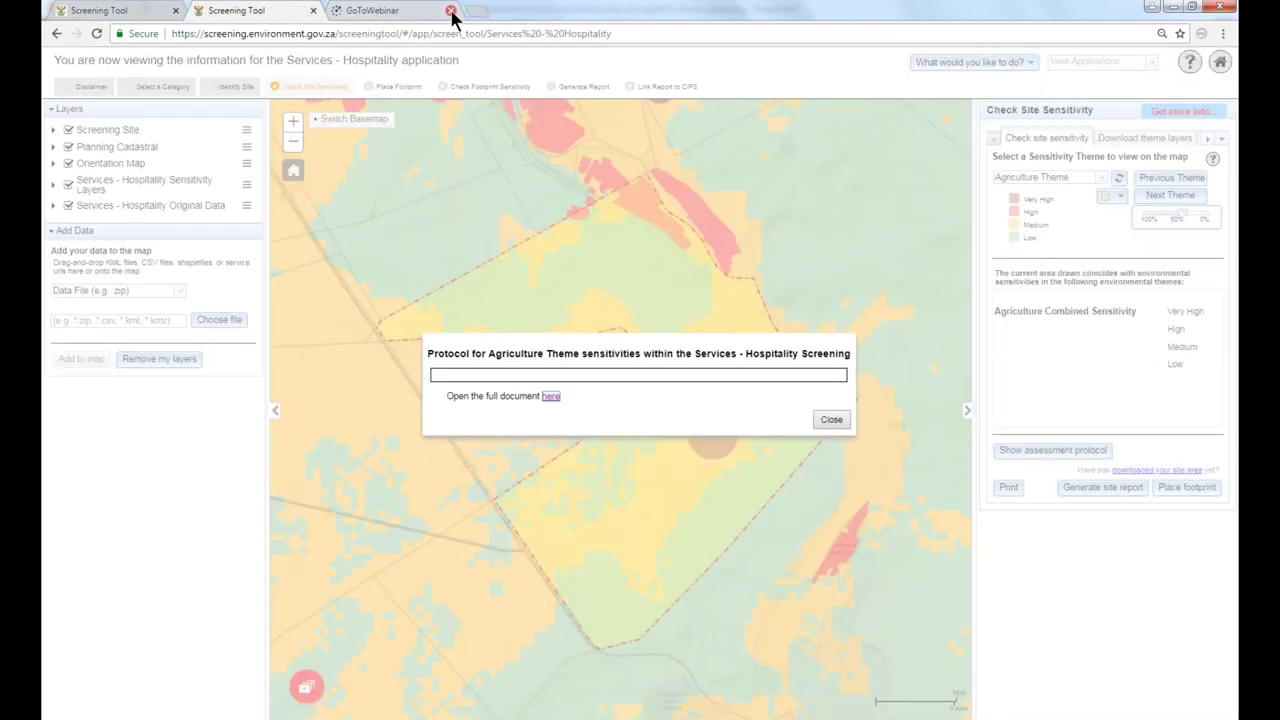
click(831, 419)
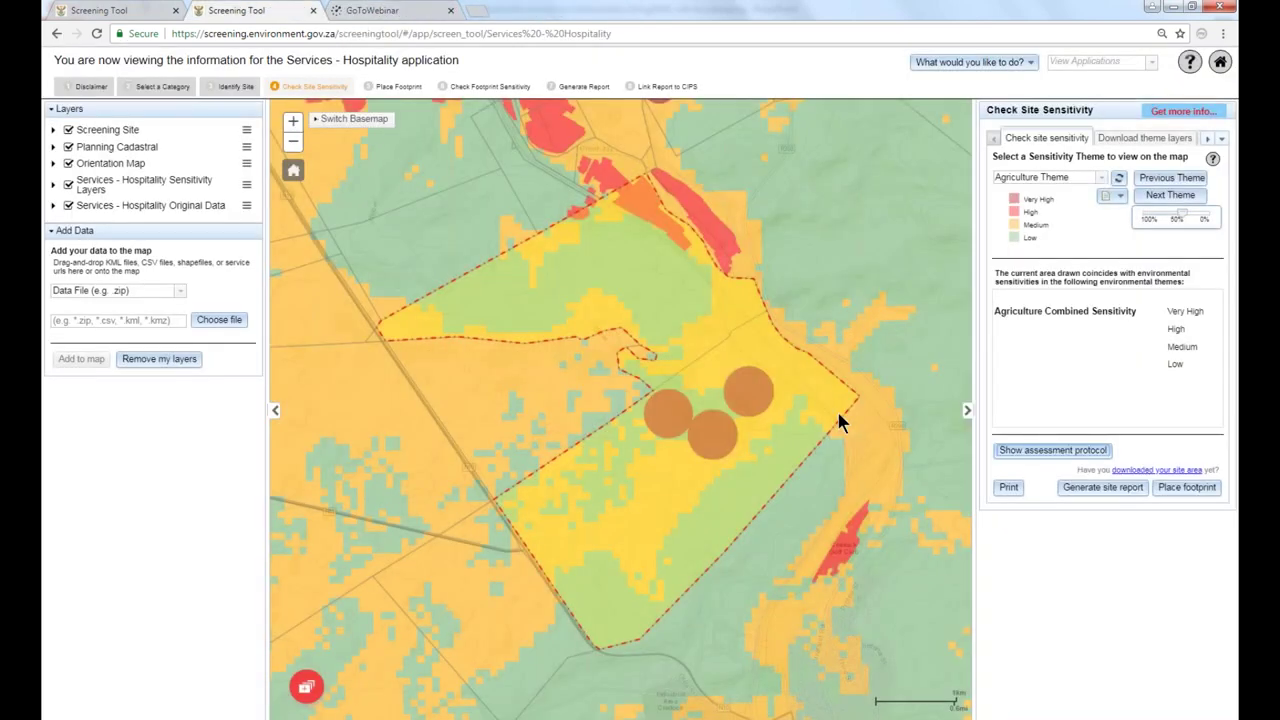
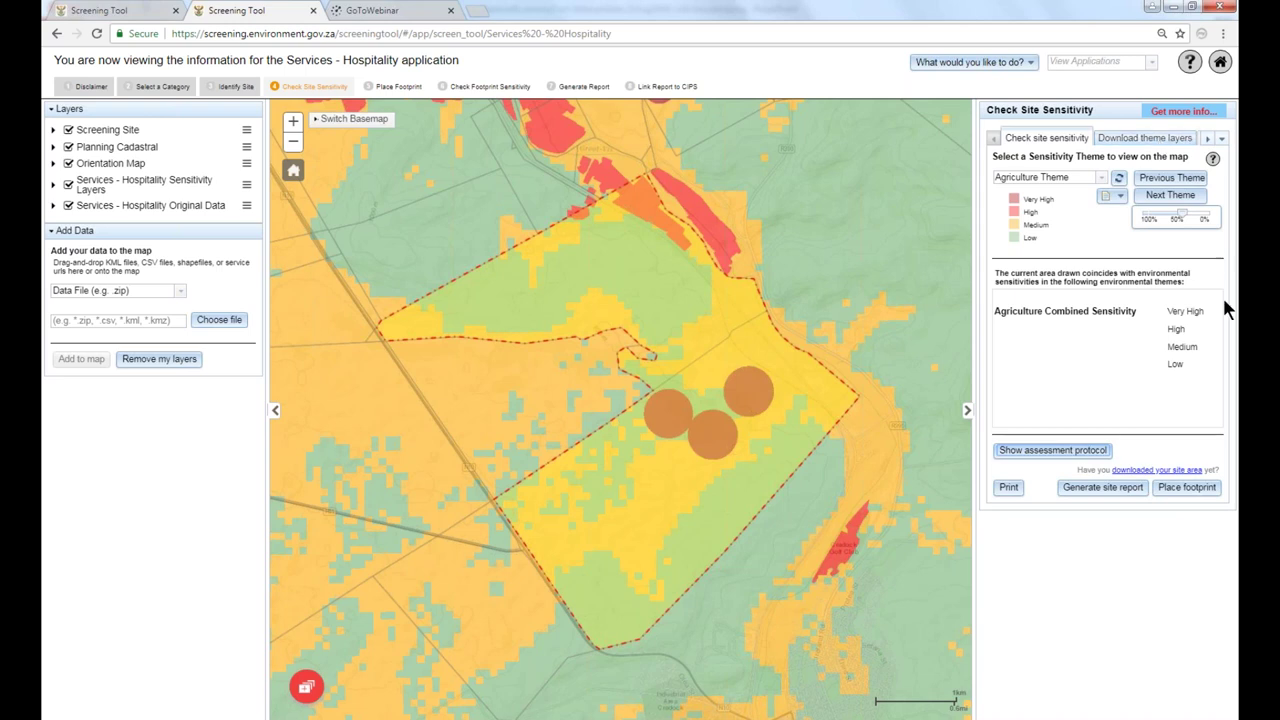
Advance from site sensitivity to the Place Footprint step.
click(1185, 490)
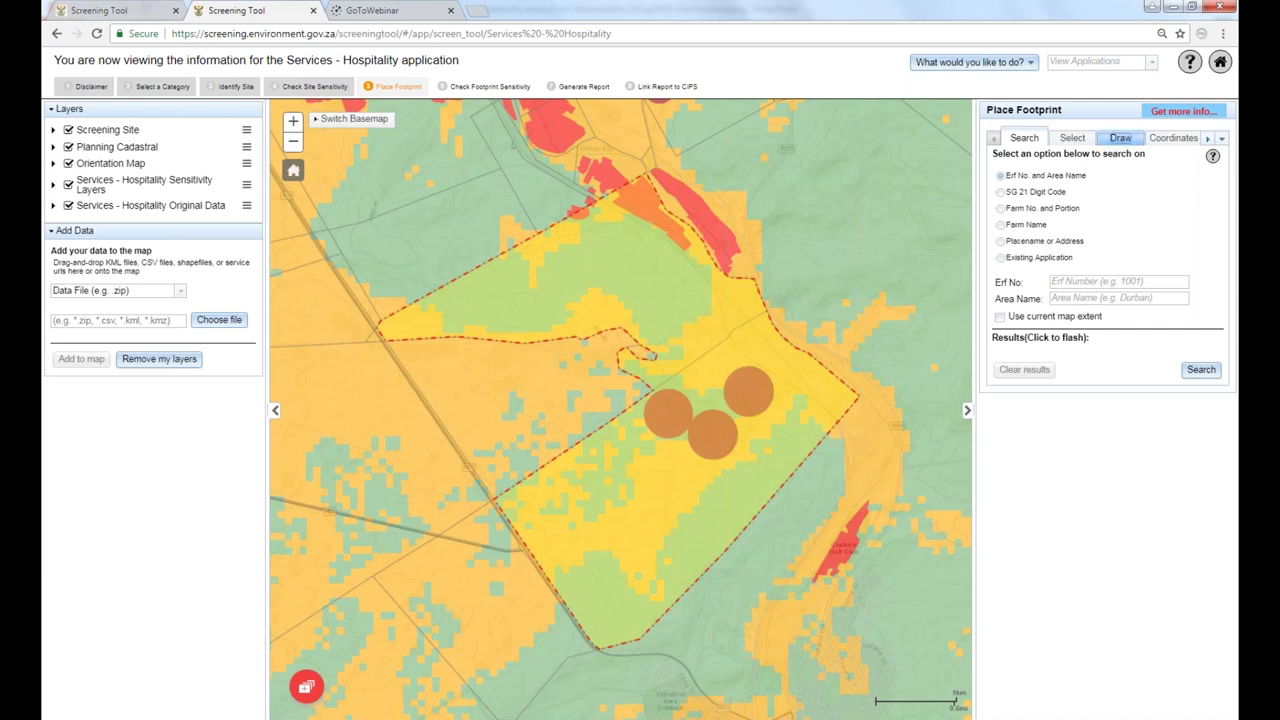
Draw a three-corner polygon footprint near the north corner and list the drawn areas.
click(1117, 139)
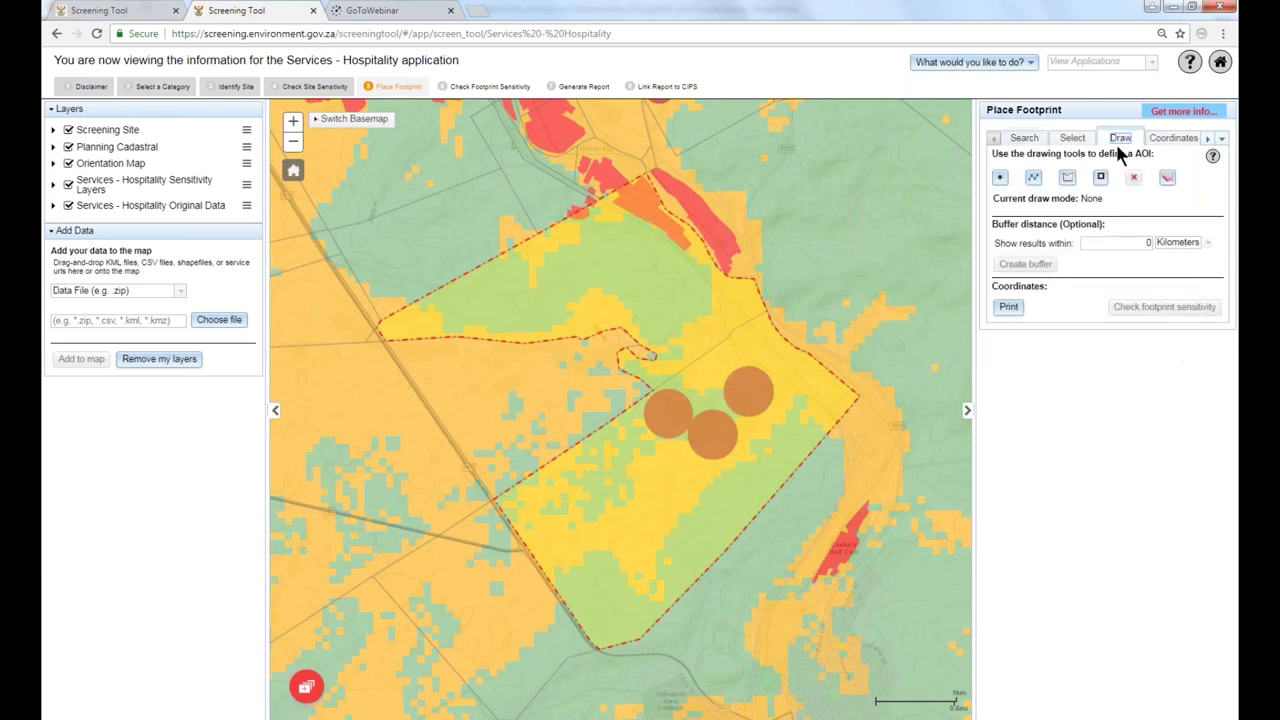
click(1068, 179)
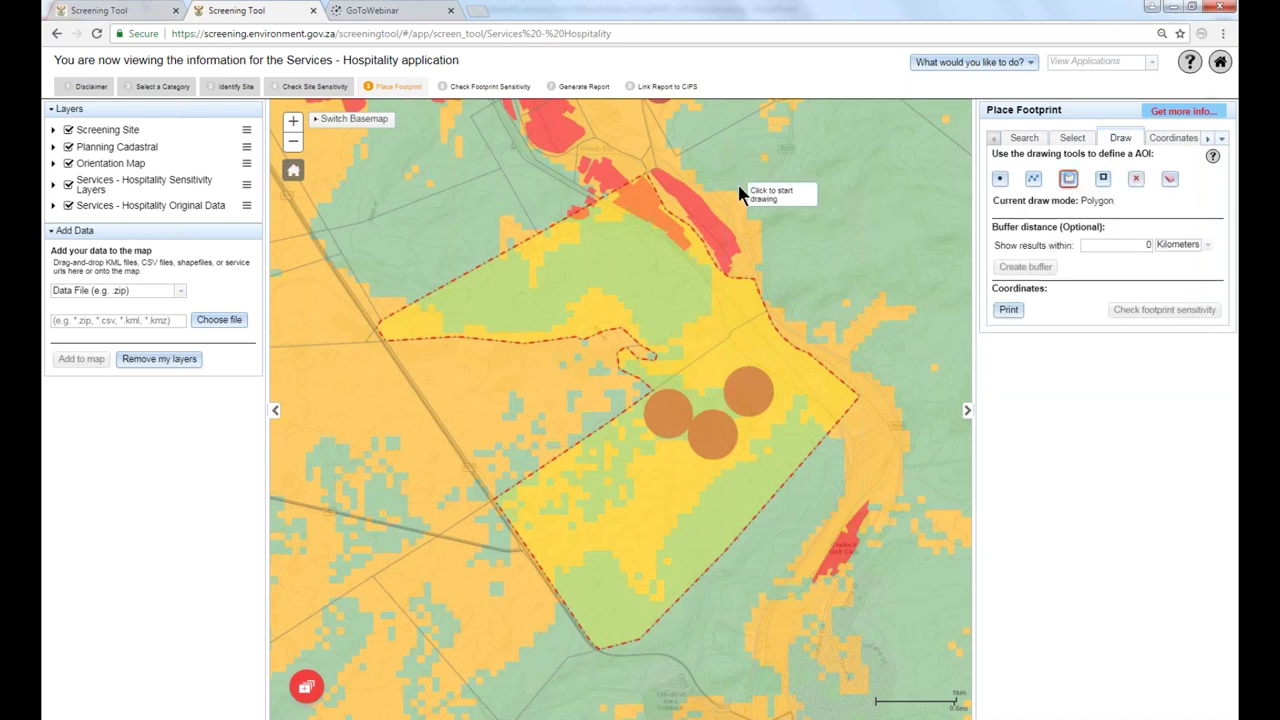
click(558, 230)
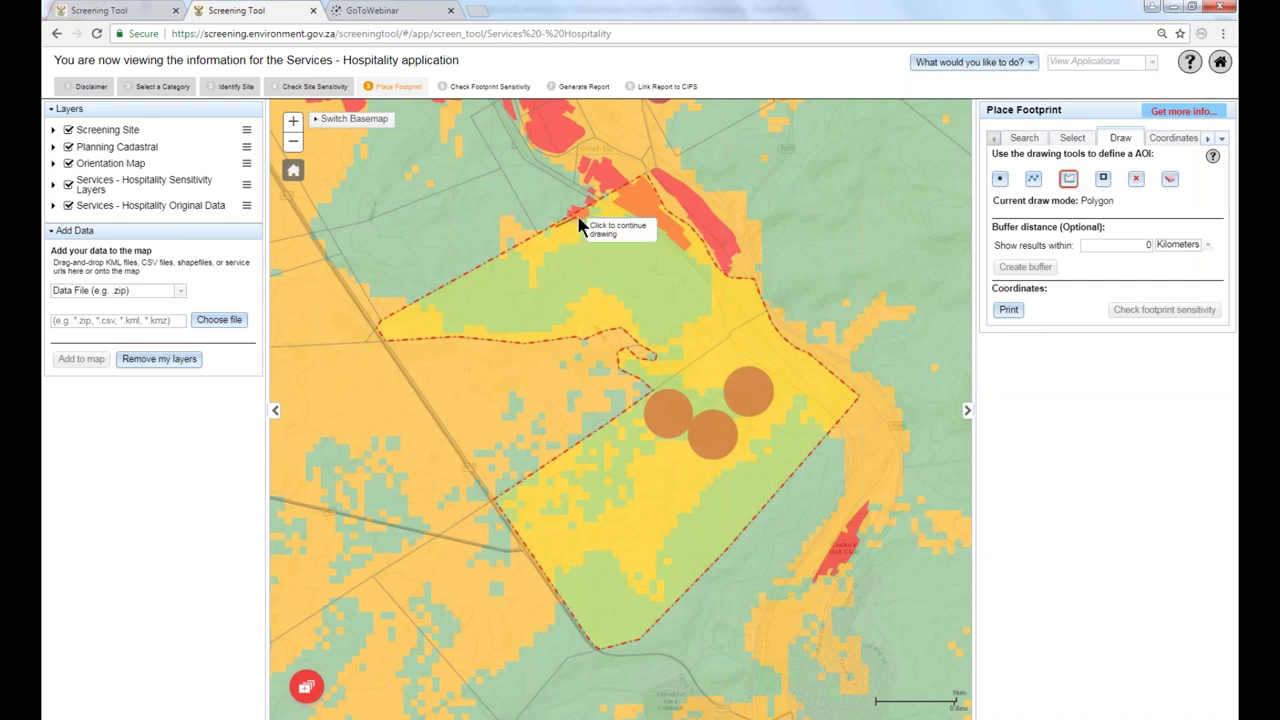
click(594, 211)
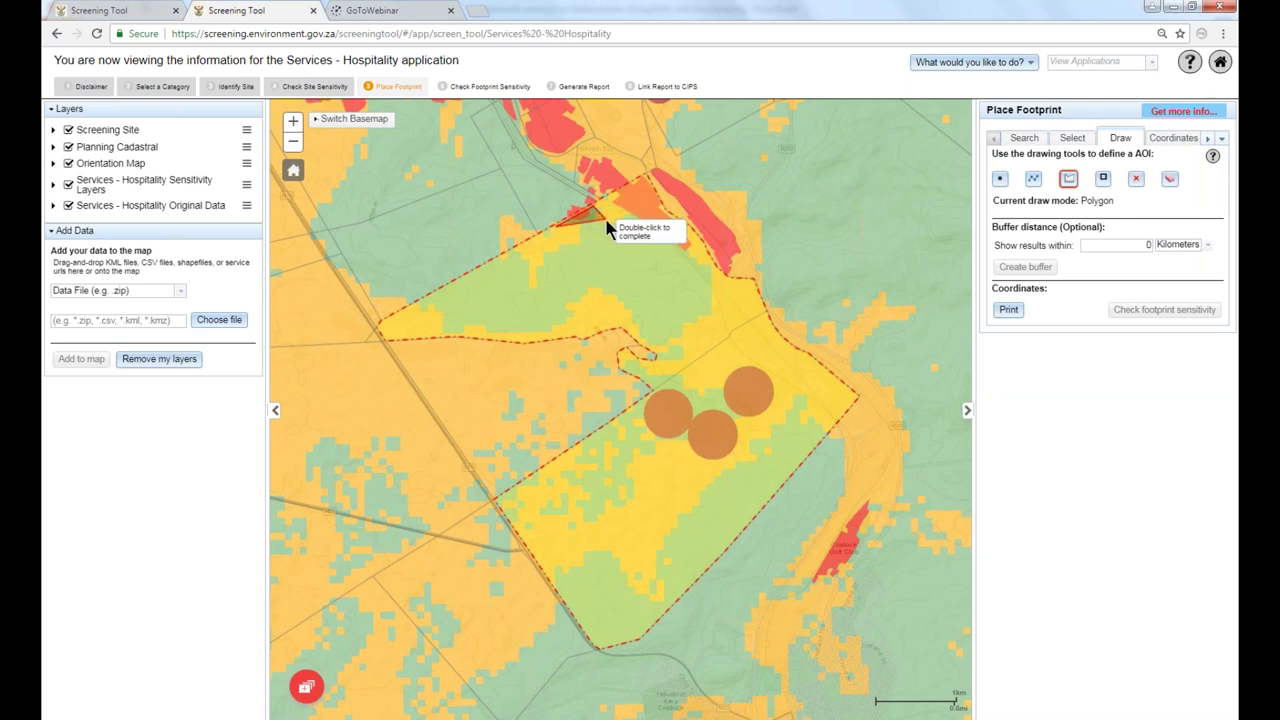
click(603, 222)
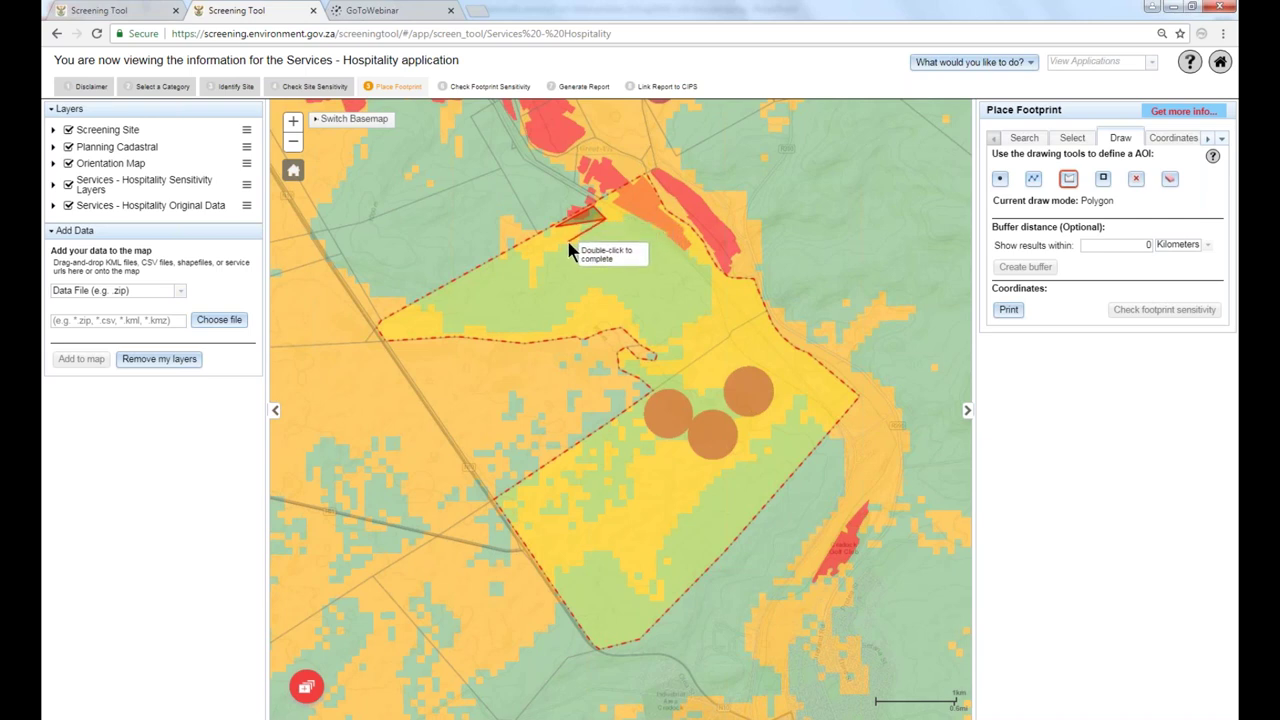
double_click(569, 244)
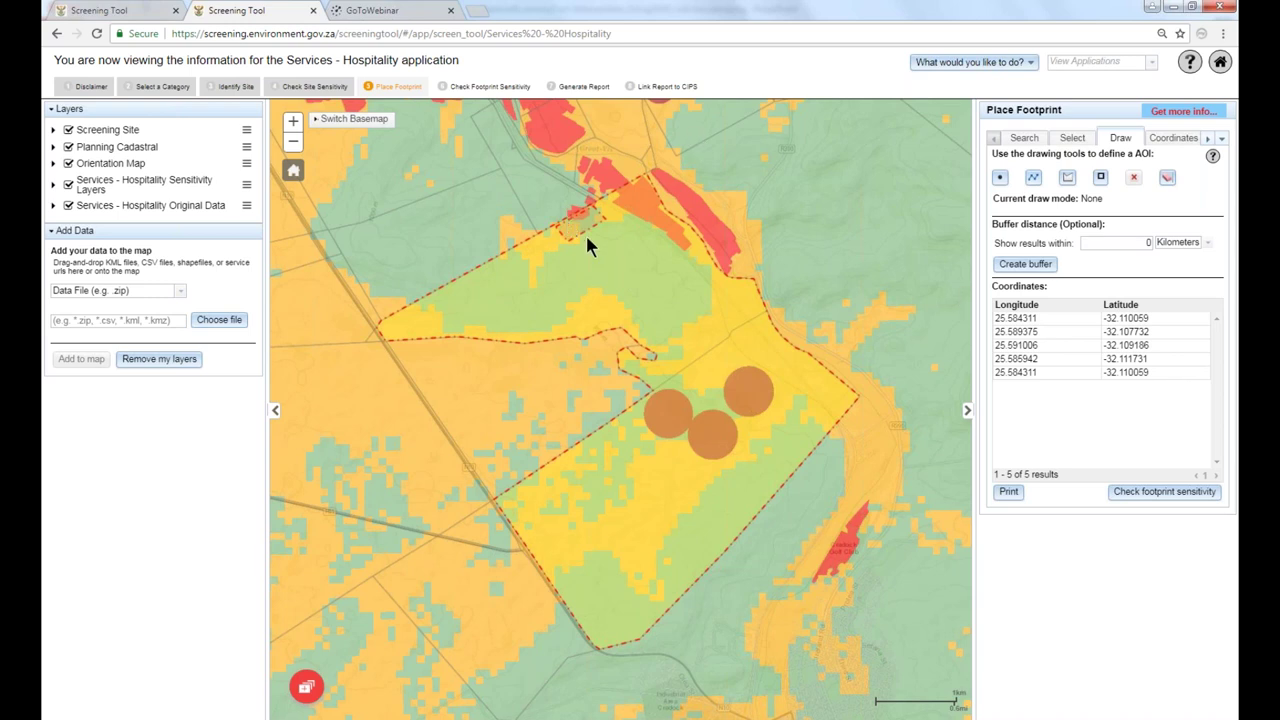
click(306, 686)
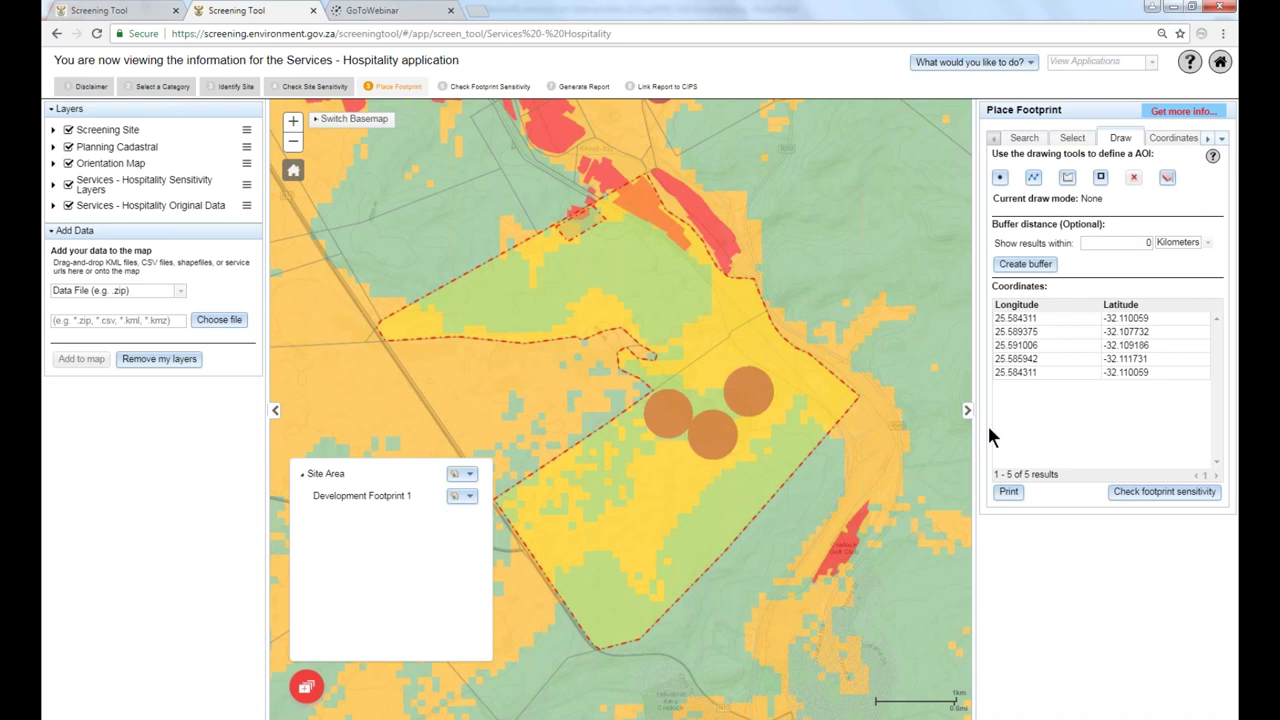
Leave Development Footprint 1 unchanged and proceed to Check Footprint Sensitivity.
click(467, 496)
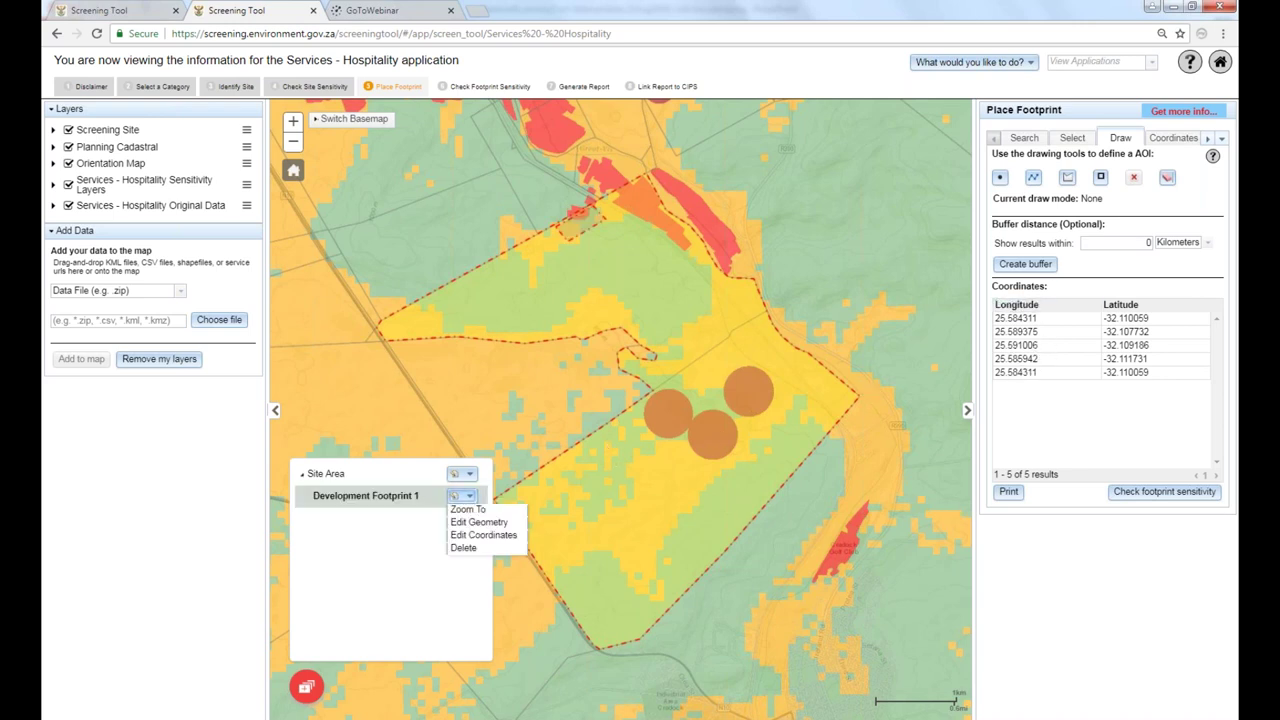
click(490, 556)
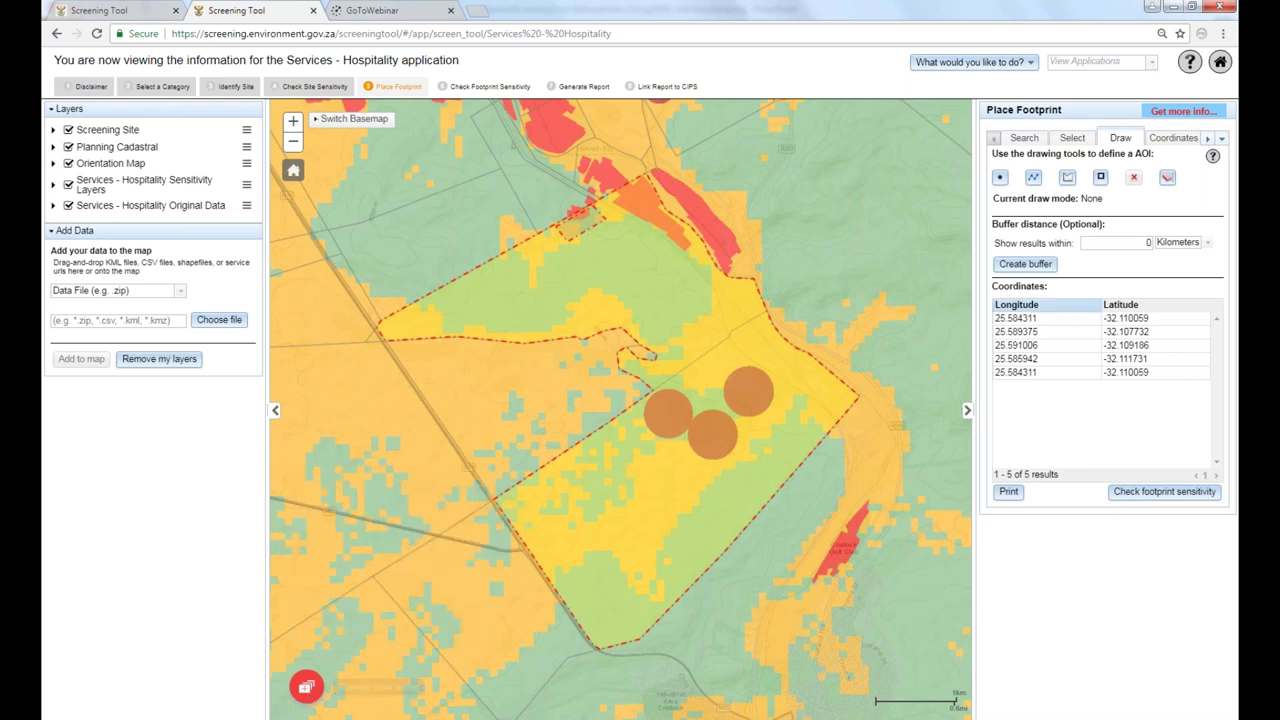
click(1170, 492)
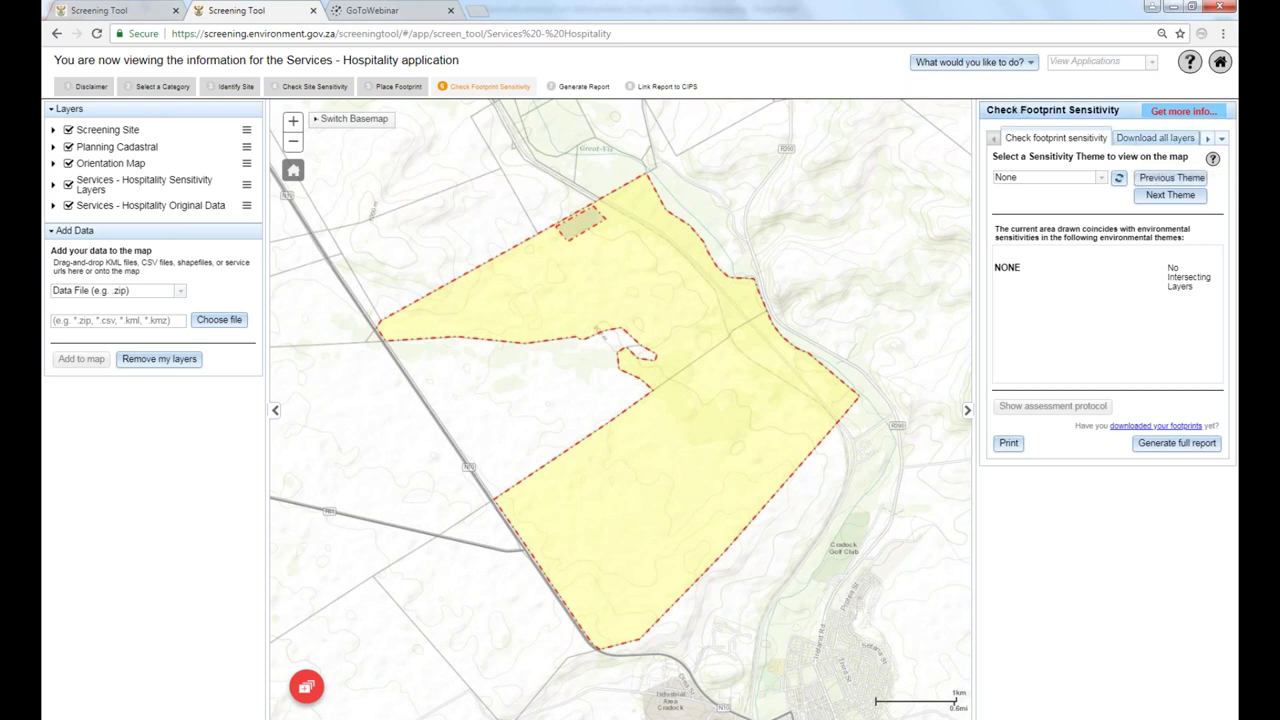
Bring the file explorer window back in front of the Screening Tool.
click(180, 715)
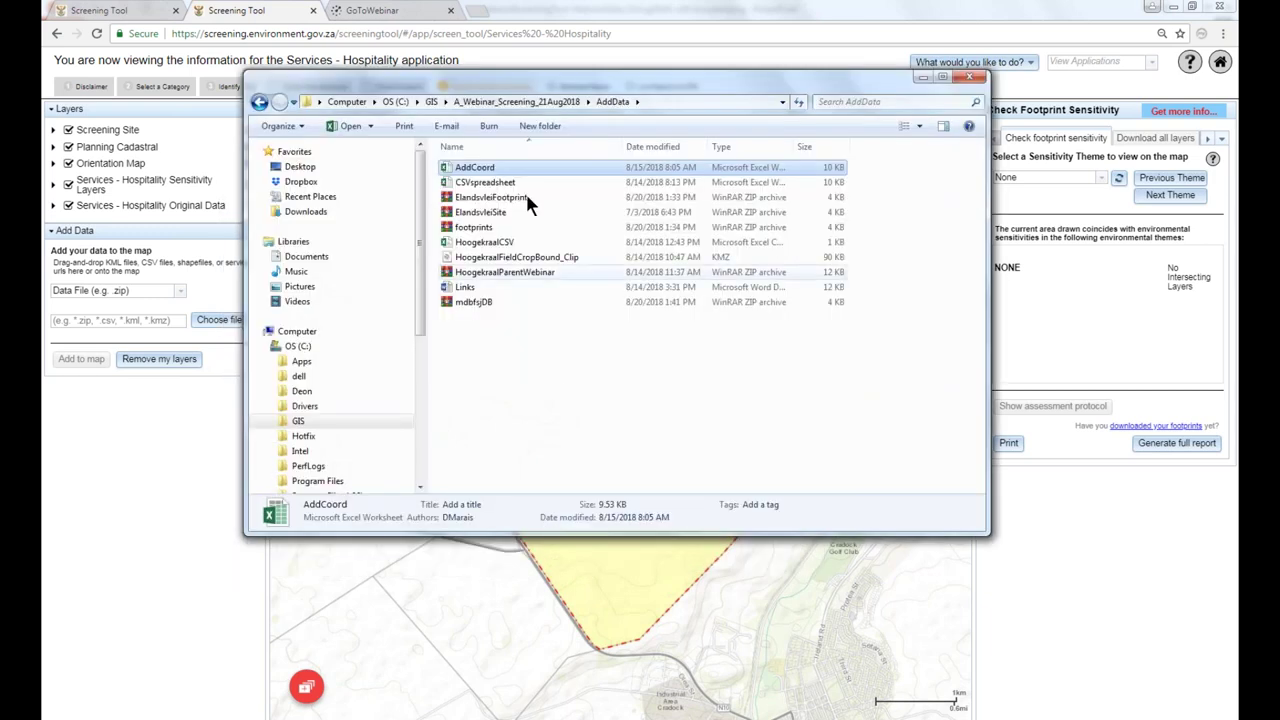
Extract the Driefontein290_Site archive in DownloadData into the same folder.
click(548, 104)
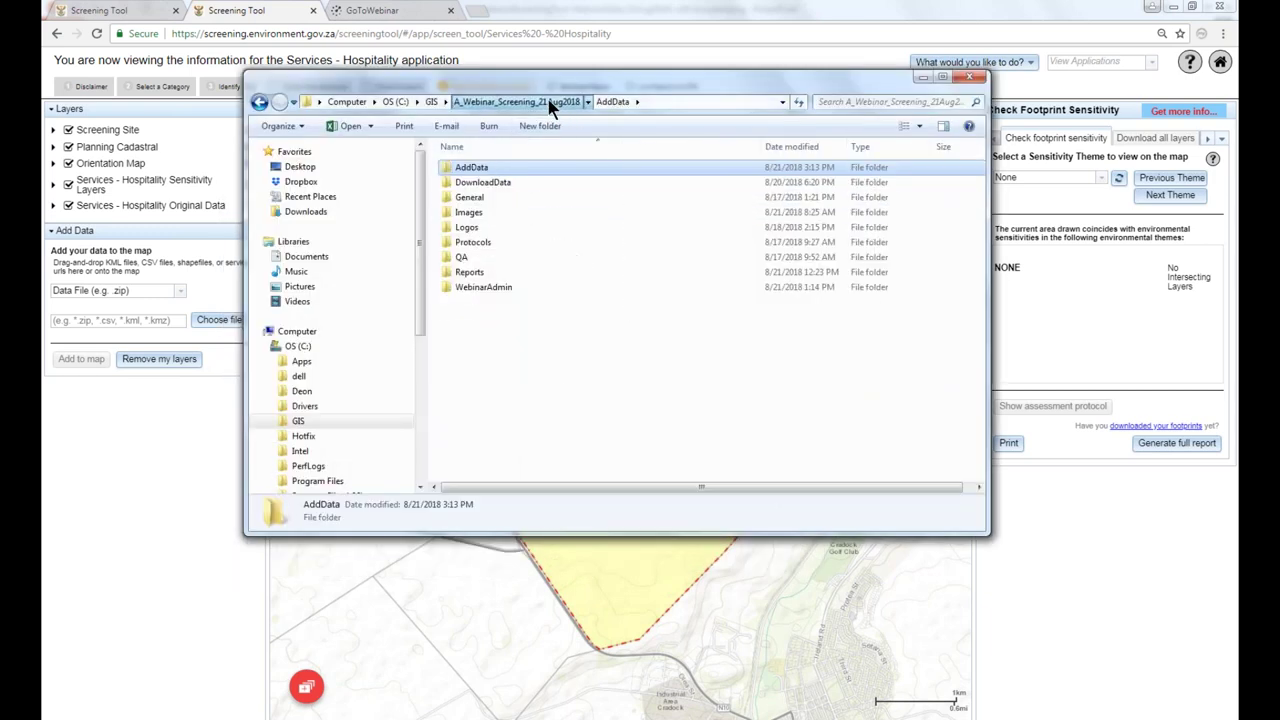
double_click(478, 184)
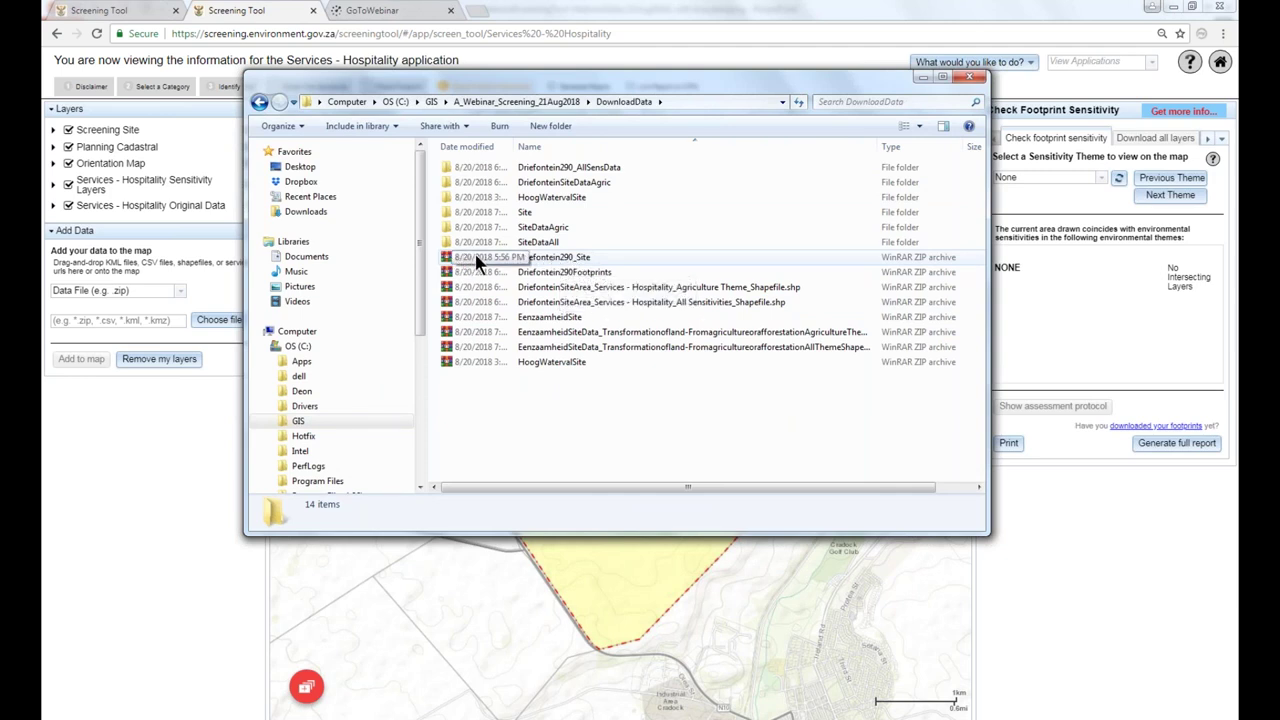
right_click(555, 262)
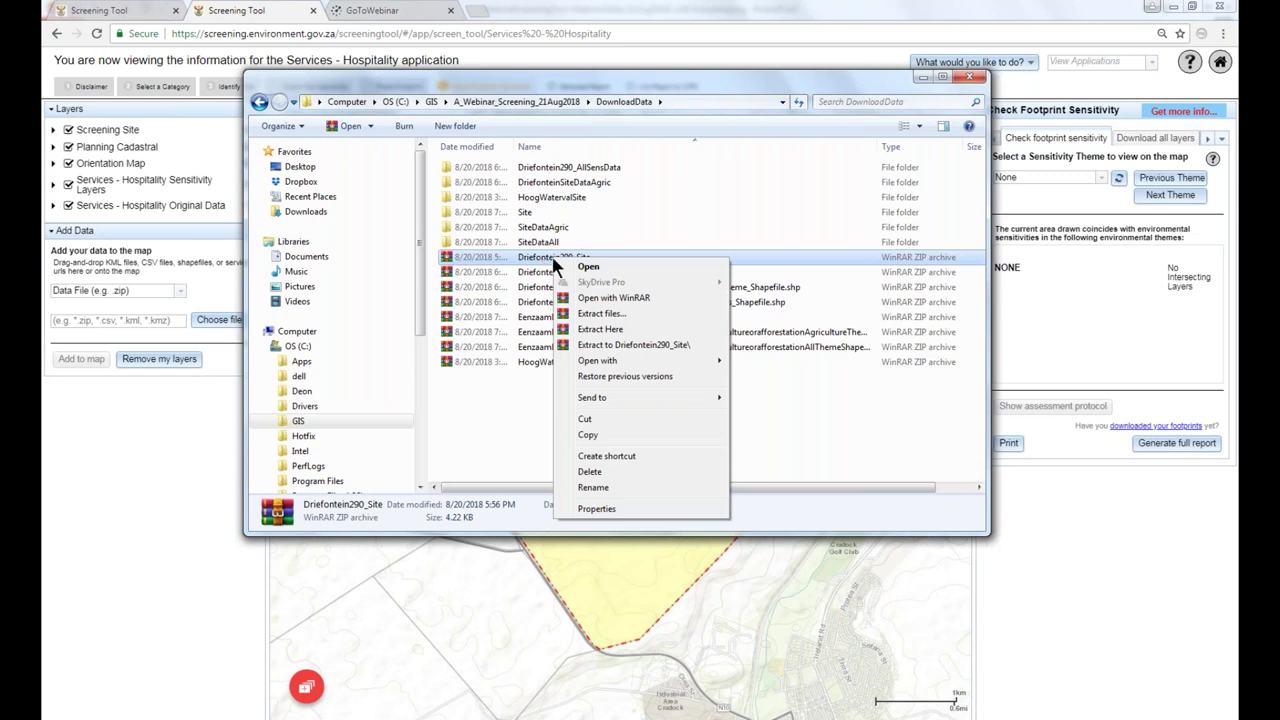
click(601, 333)
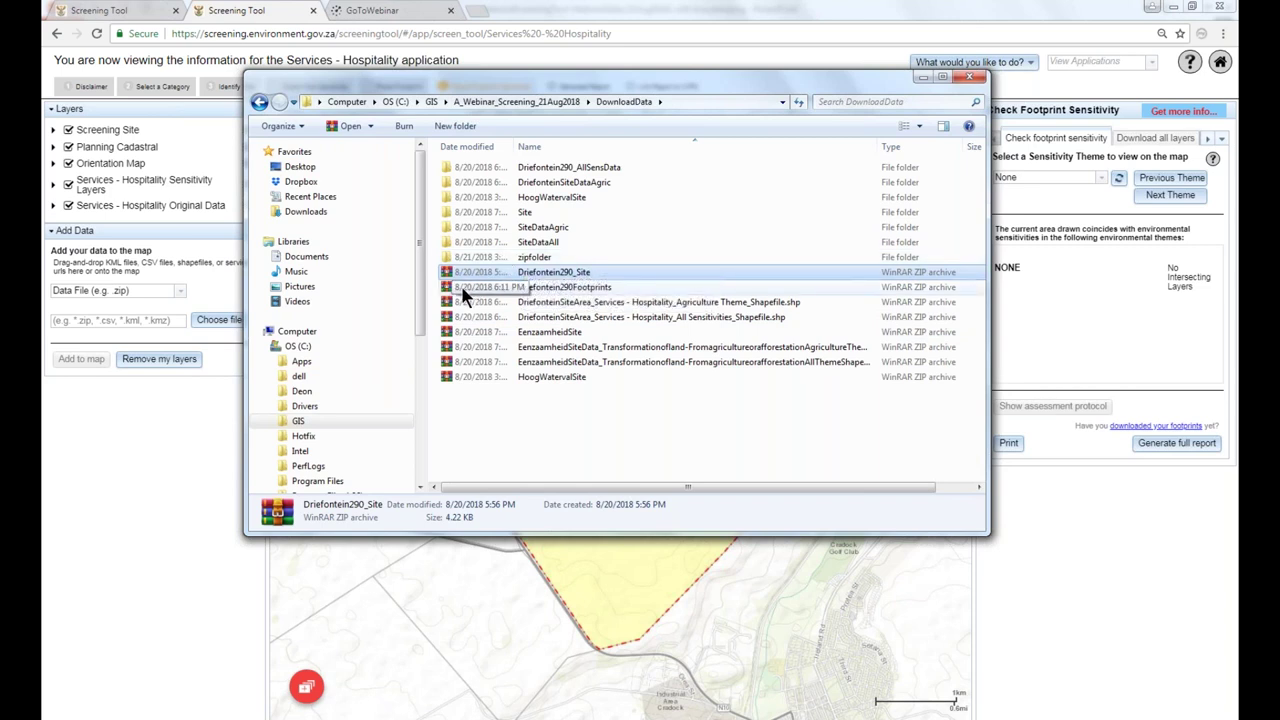
Rename the extracted zipfolder to a personal name, check its site_area files, and close Explorer.
click(537, 259)
key(F2)
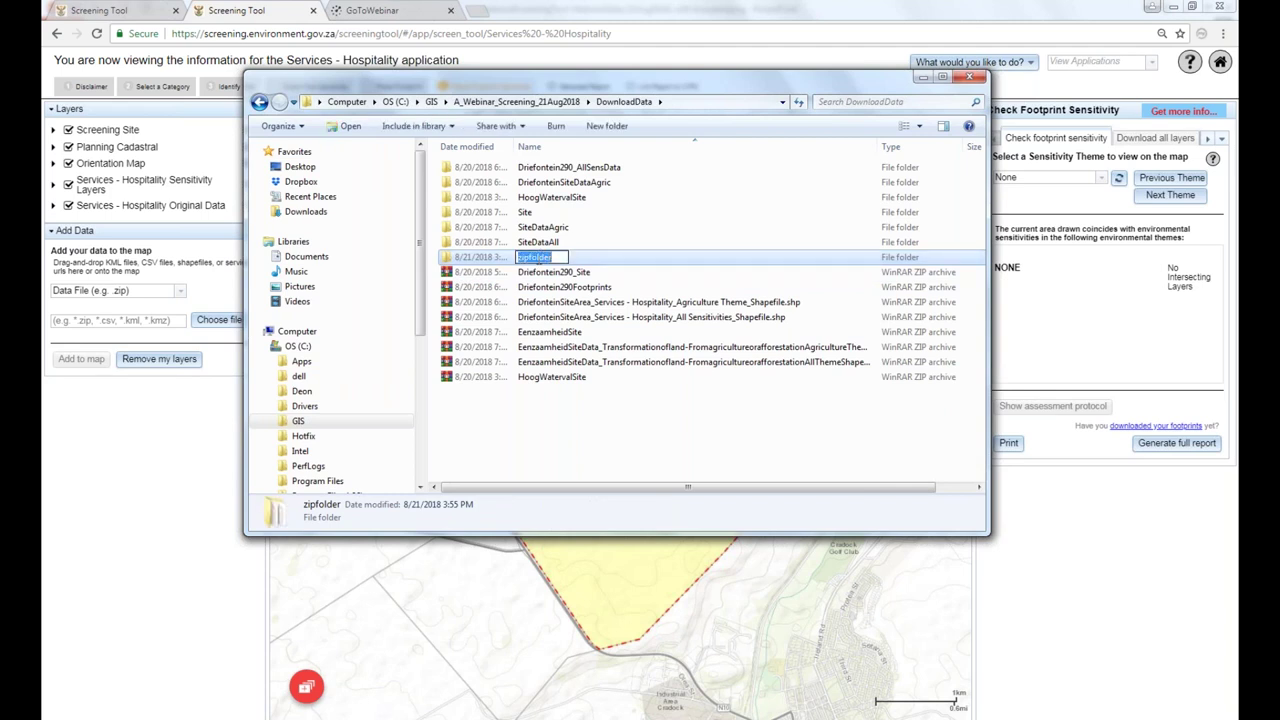
text(Deon)
key(Return)
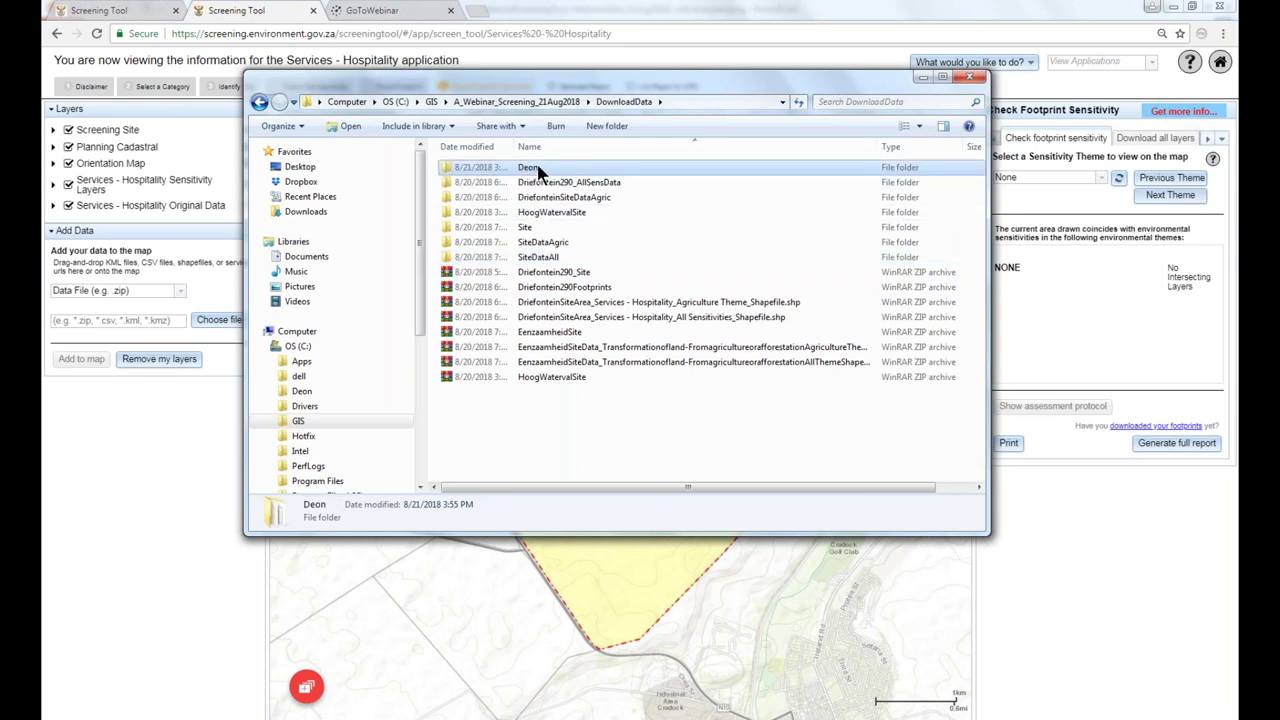
double_click(463, 167)
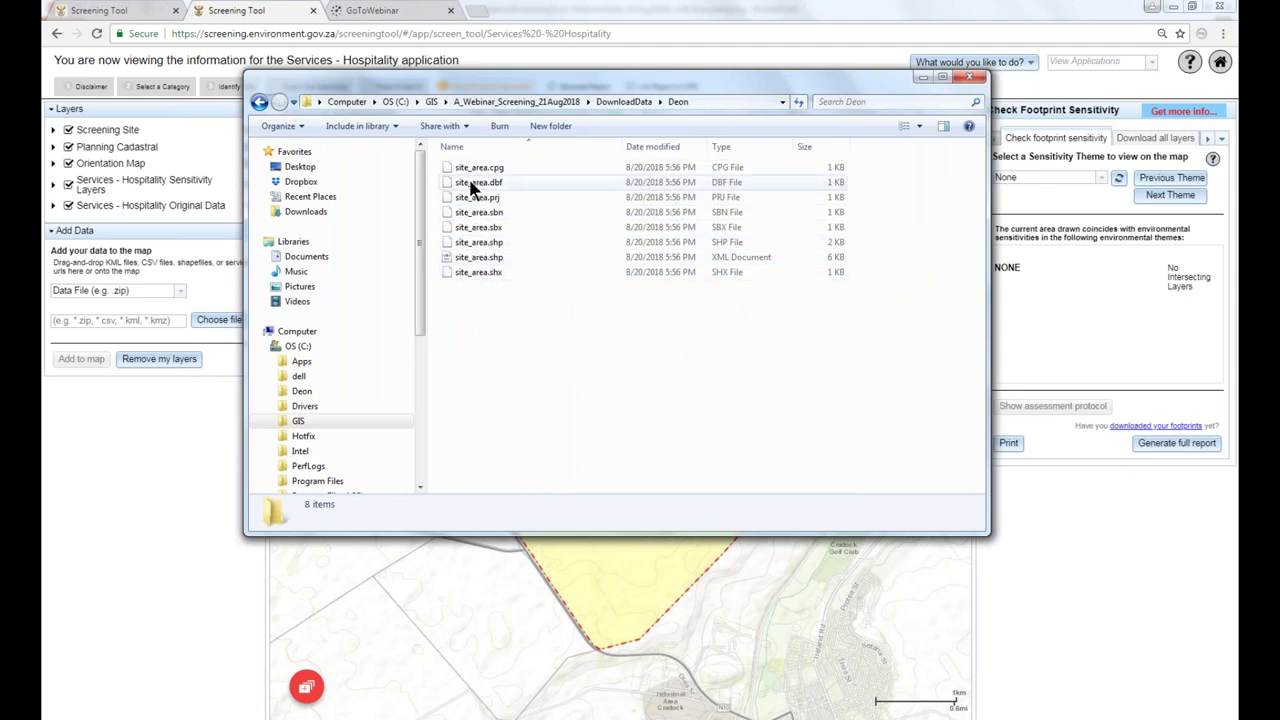
click(969, 79)
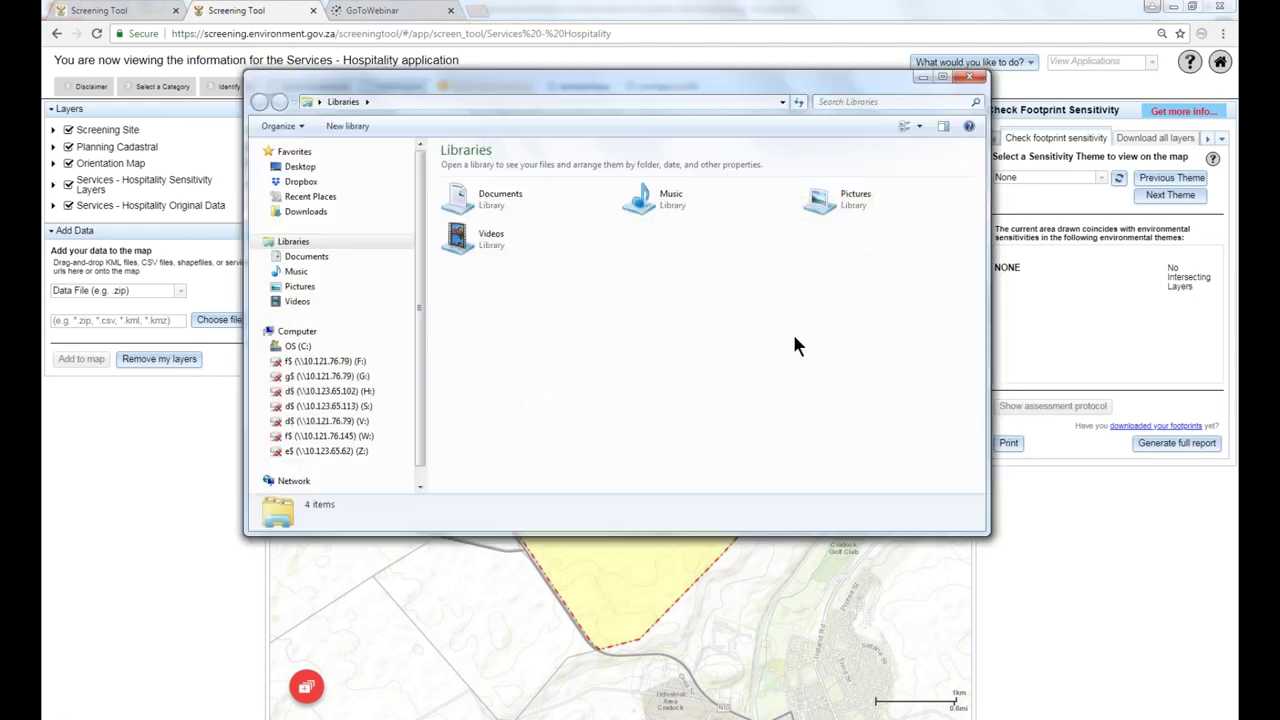
Extract the Agriculture Theme archive in C:\GIS\A_Webinar_Screening_21Aug2018\DownloadData.
click(297, 345)
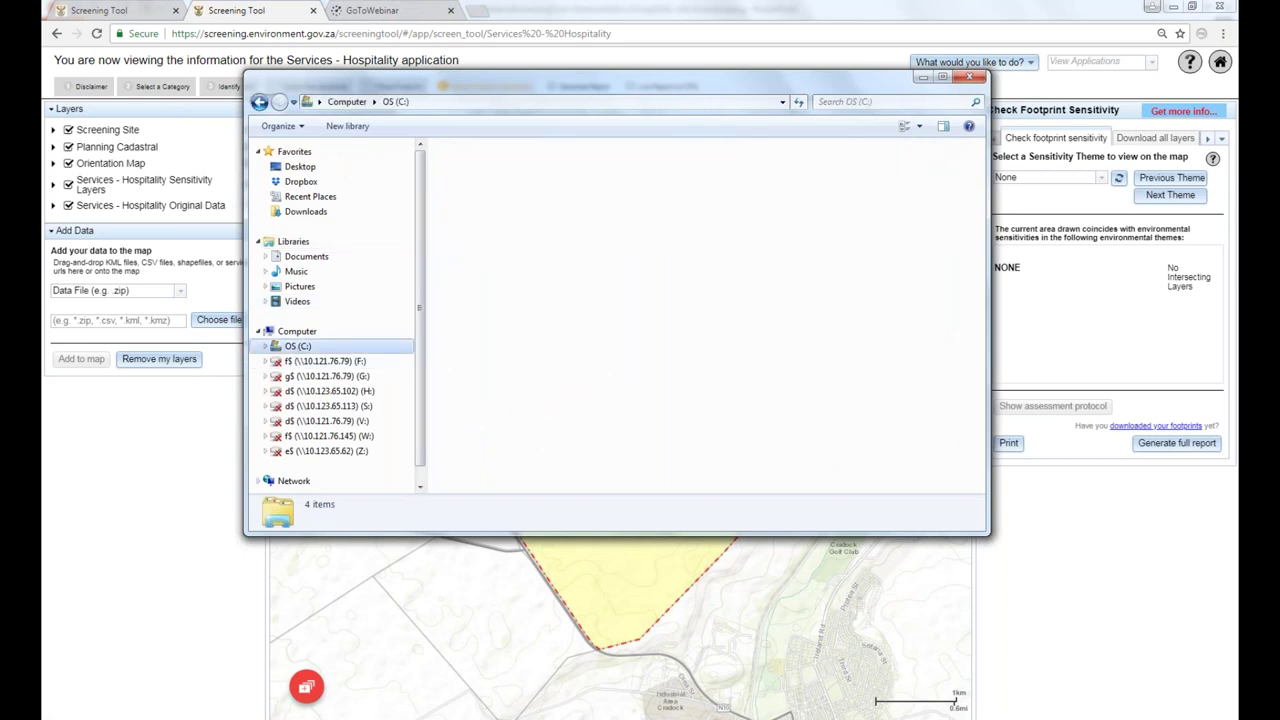
double_click(463, 227)
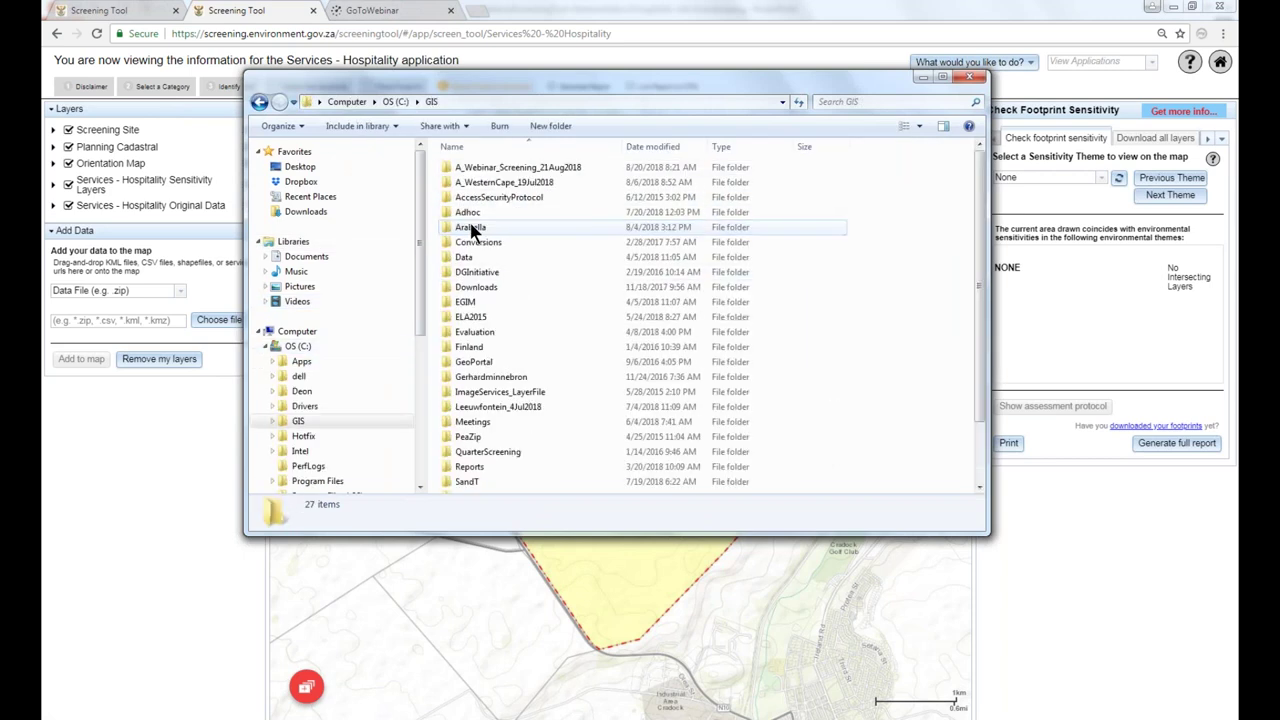
double_click(525, 170)
click(481, 188)
double_click(480, 185)
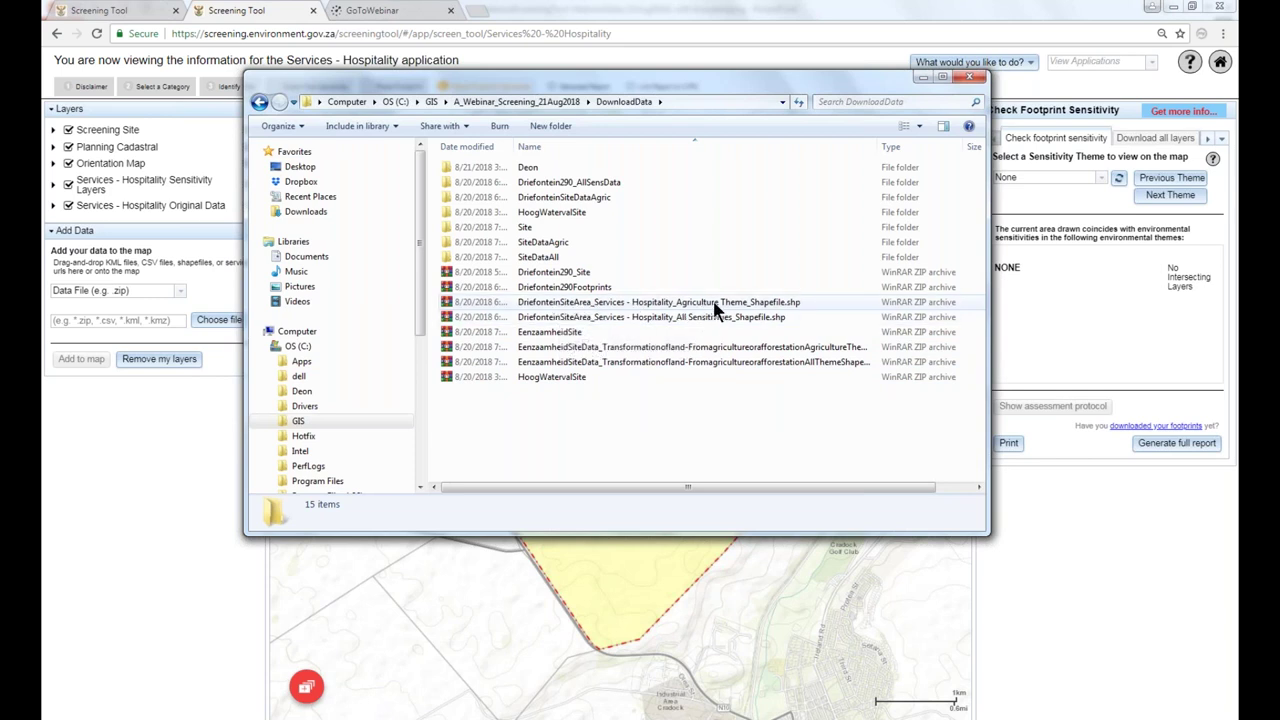
click(660, 304)
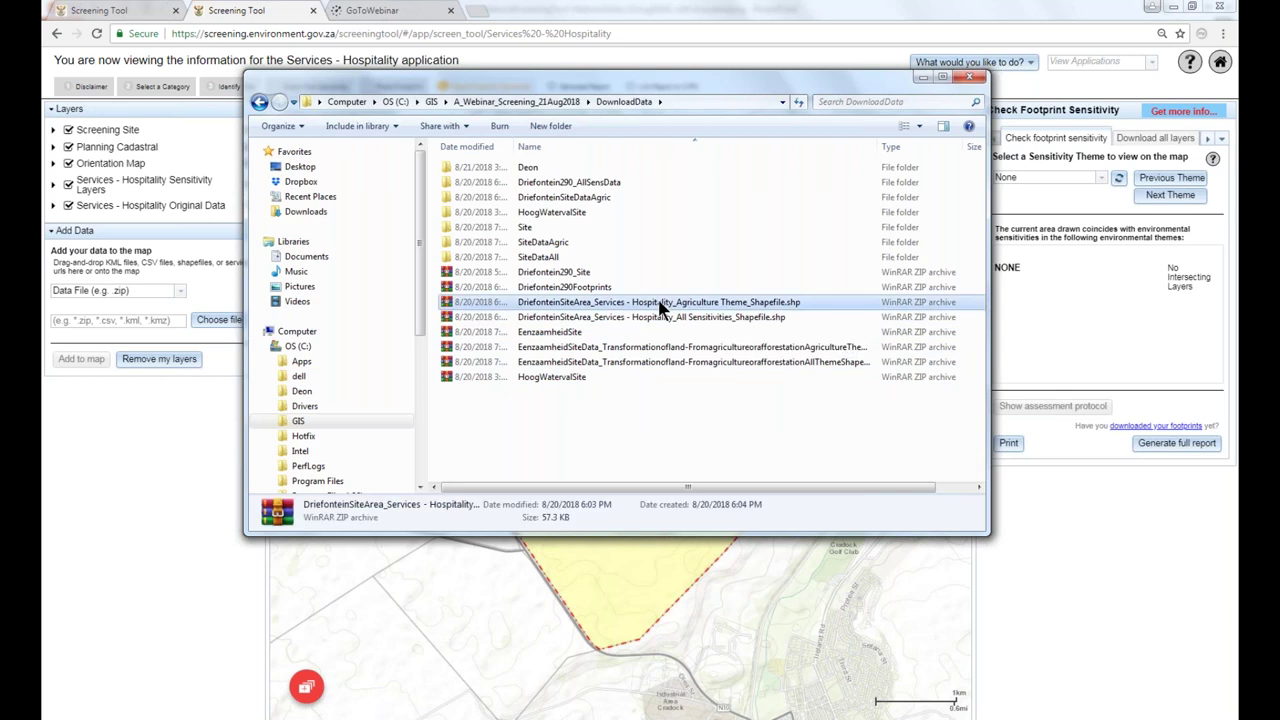
right_click(662, 306)
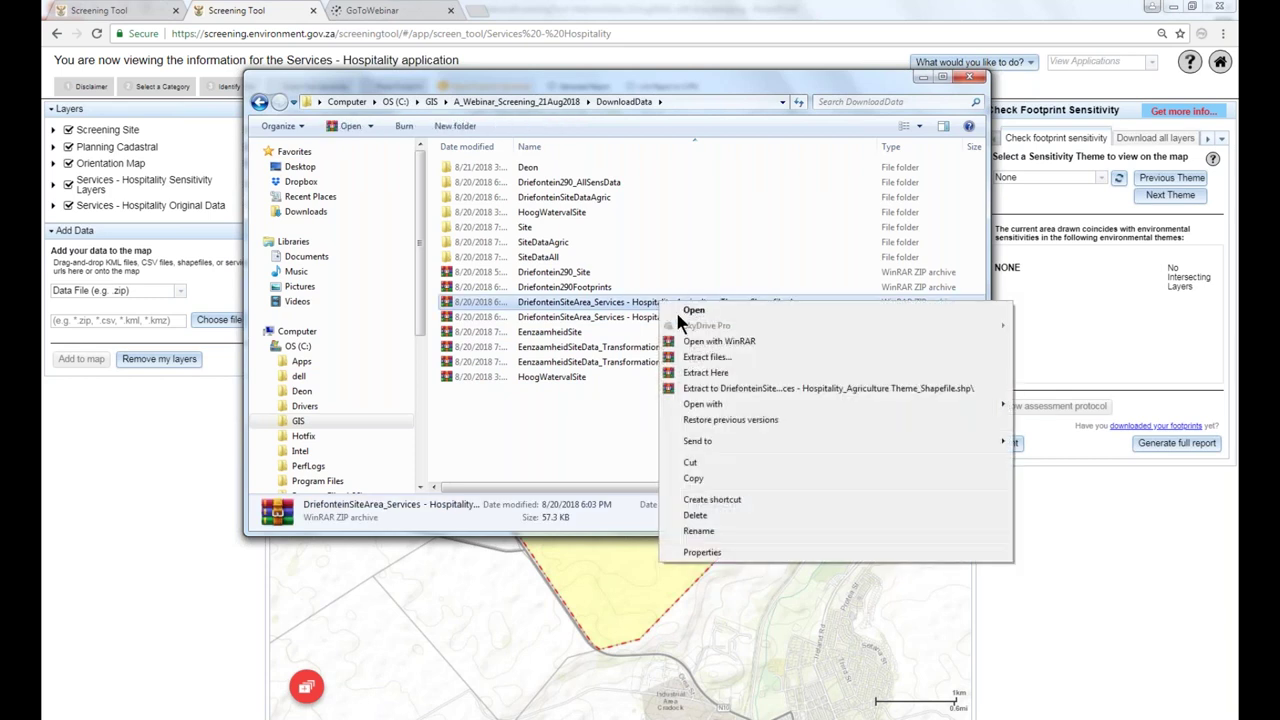
click(700, 375)
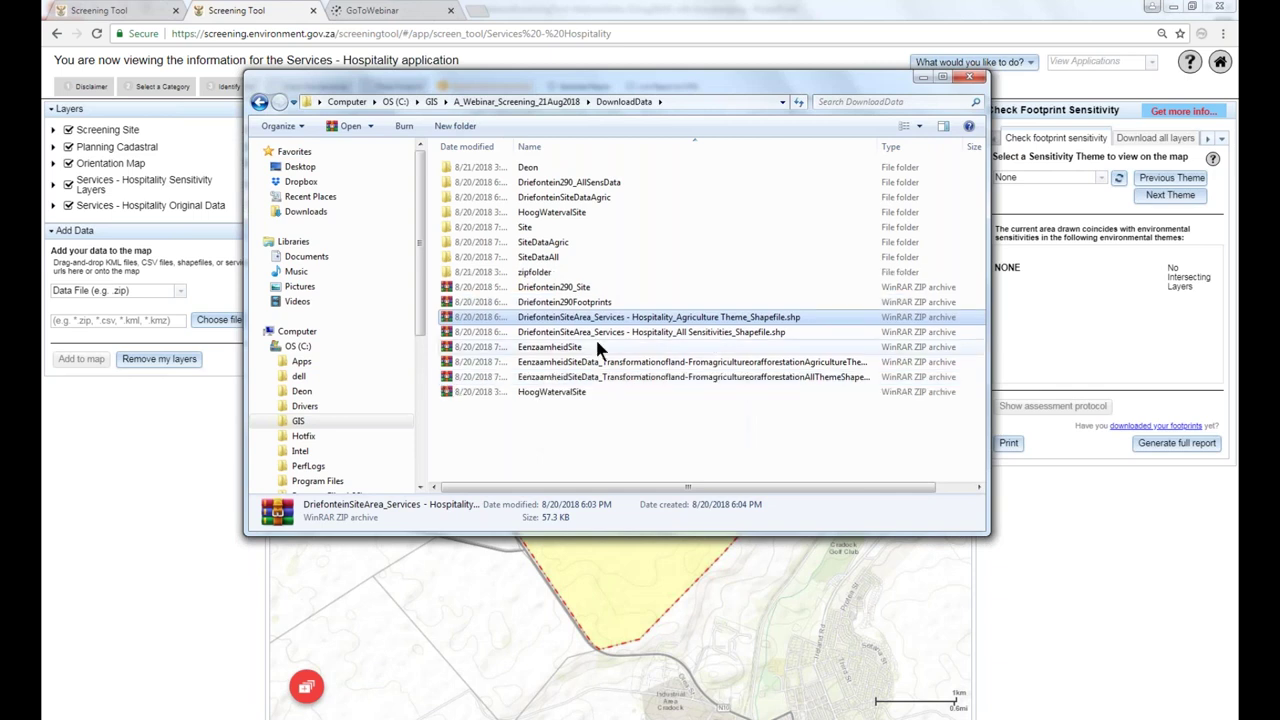
Rename the extracted zipfolder to DriefonteinAgric, check its contents, and close Explorer.
click(532, 274)
click(532, 274)
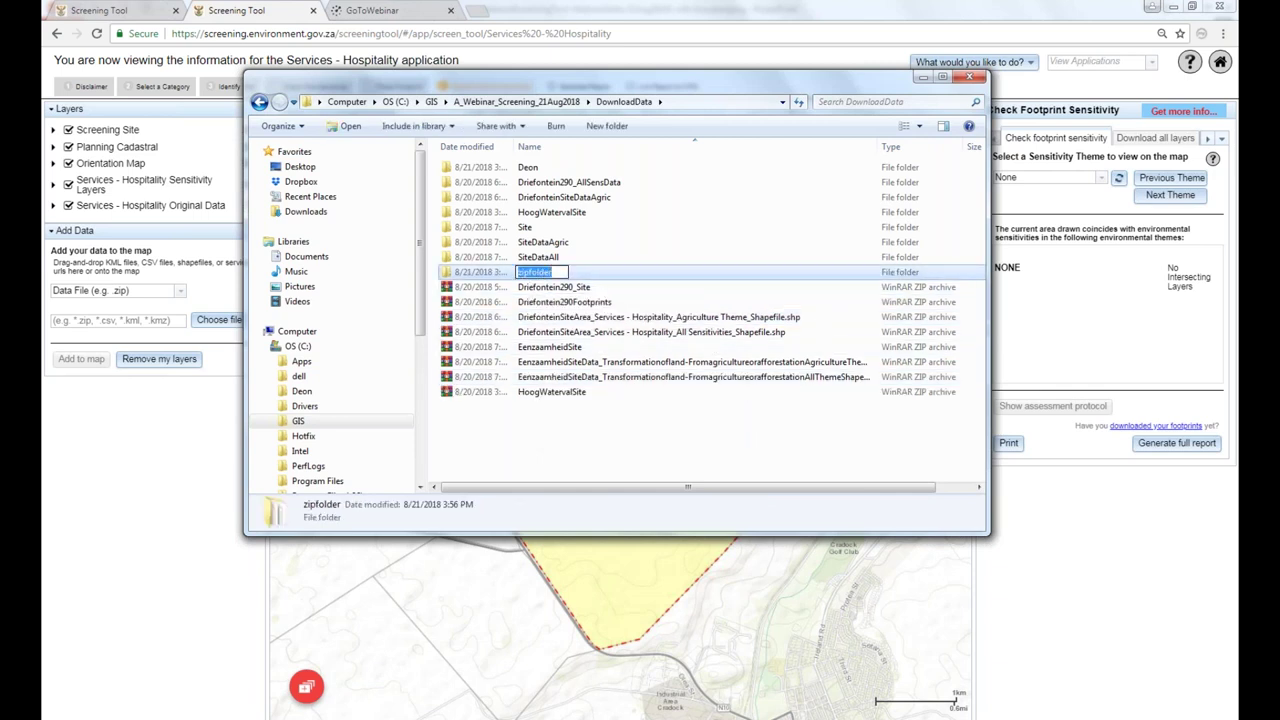
text(DriefonteinAgric)
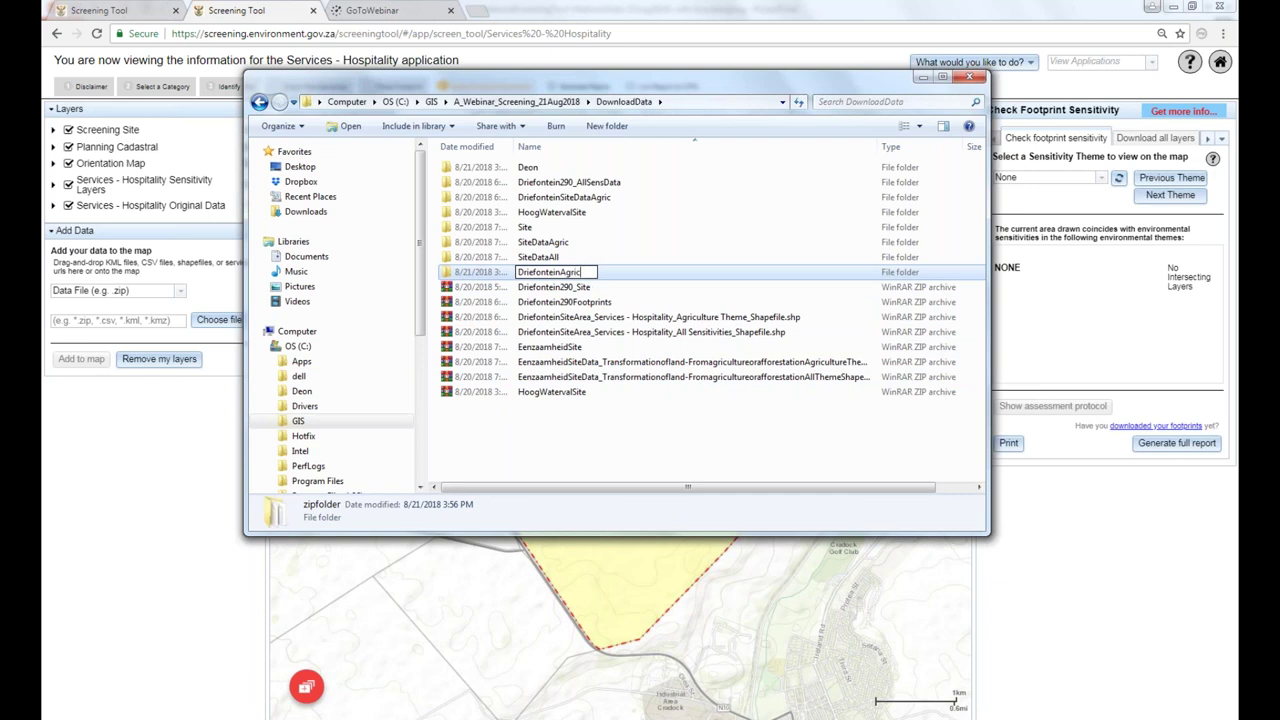
key(Return)
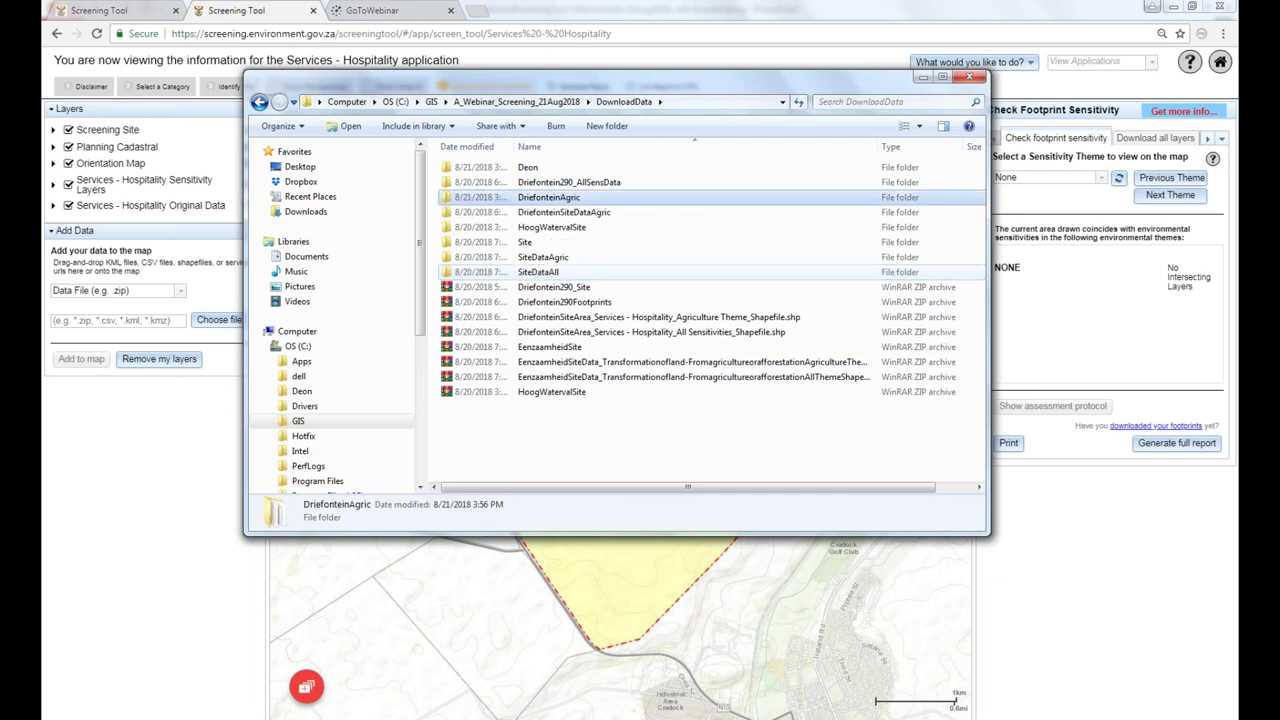
double_click(548, 199)
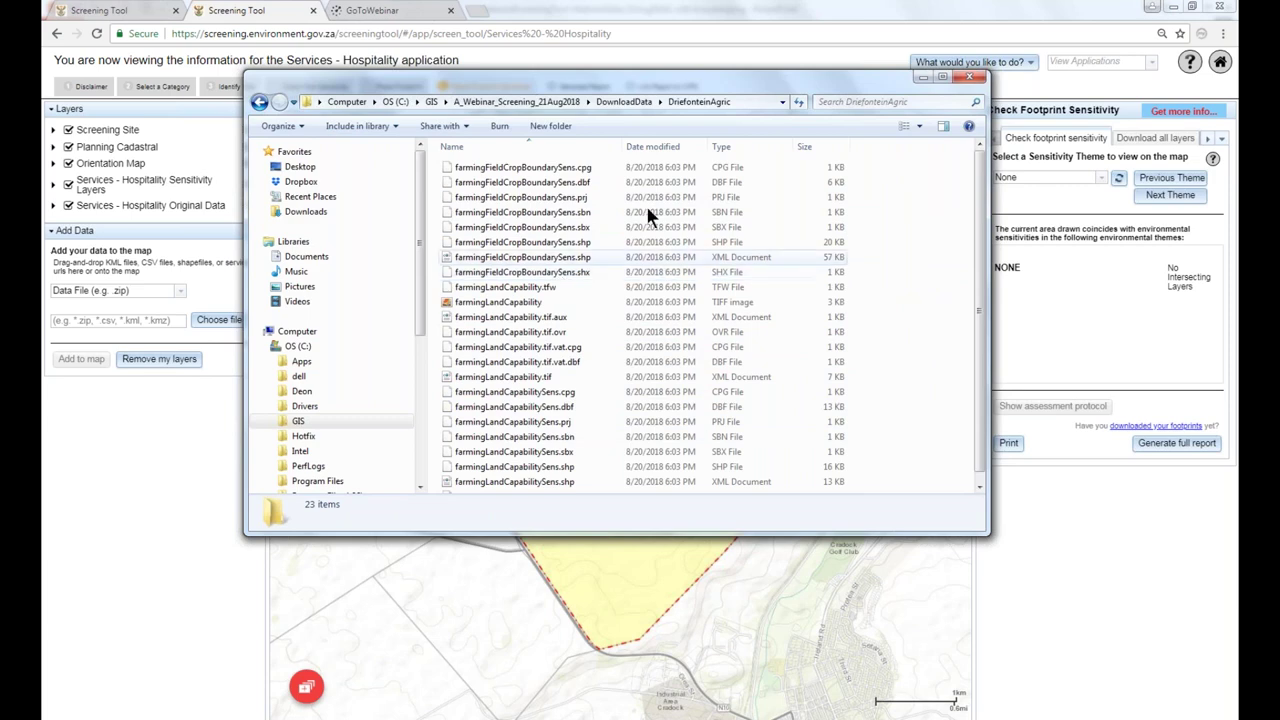
click(970, 79)
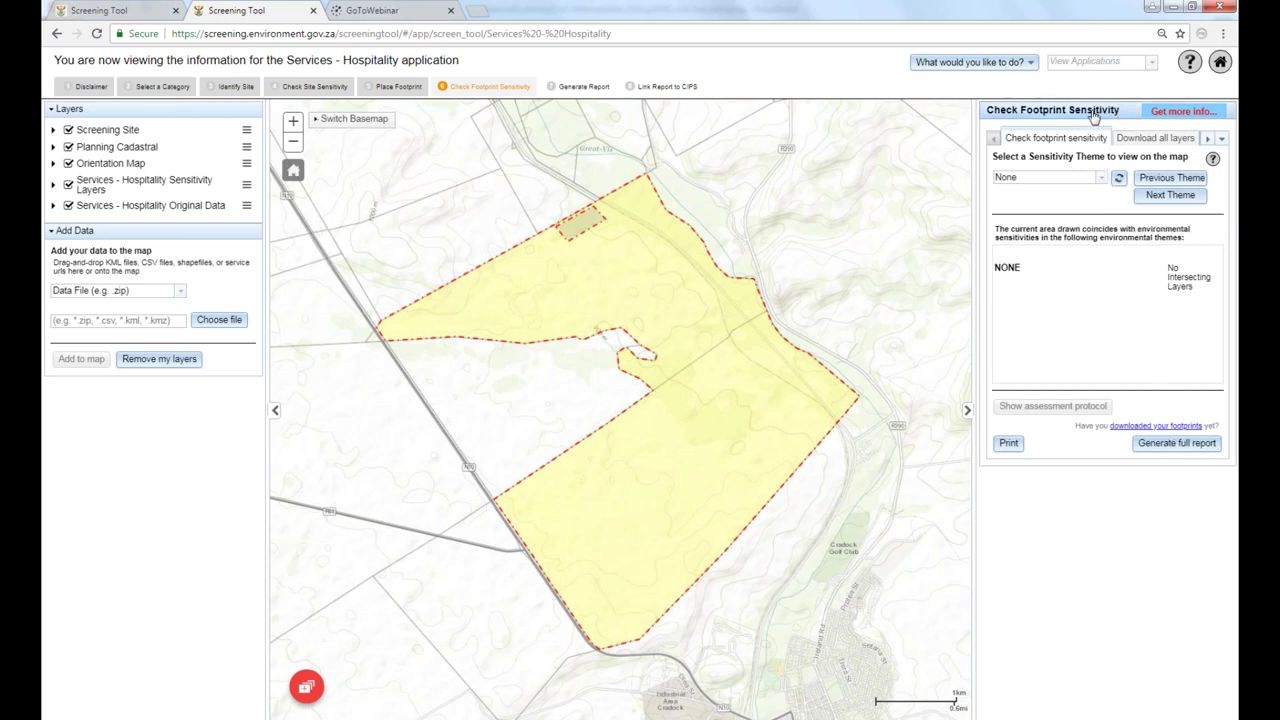
Show the All Sensitivities theme, then switch the map to the Agriculture Theme.
click(1104, 183)
click(1015, 203)
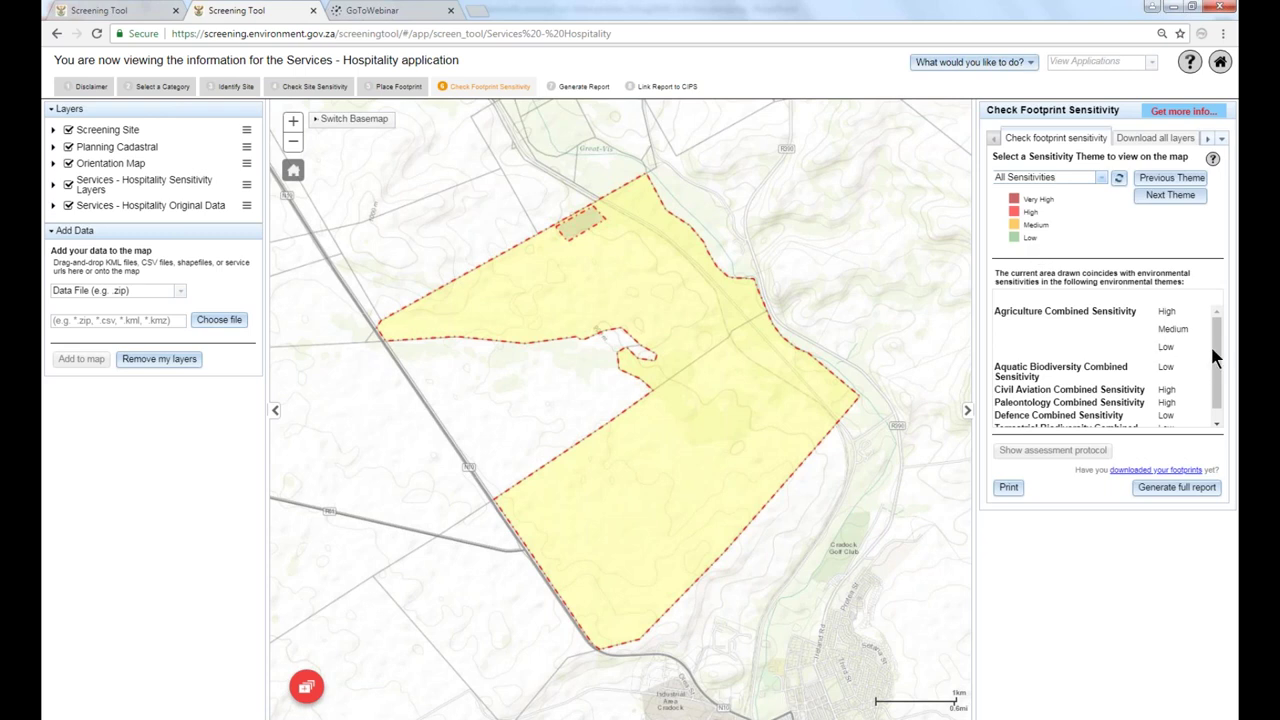
mouse_move(1219, 350)
mouse_down()
mouse_move(1219, 372)
mouse_move(1219, 341)
mouse_up()
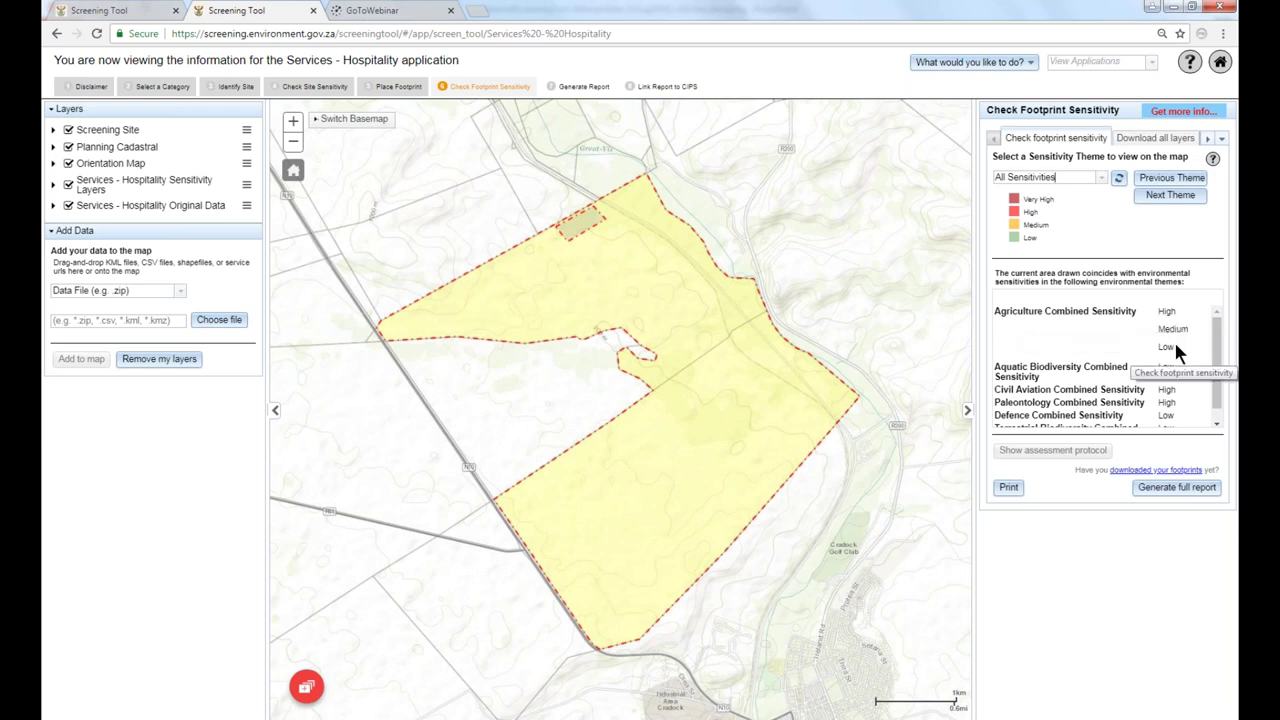
click(1104, 179)
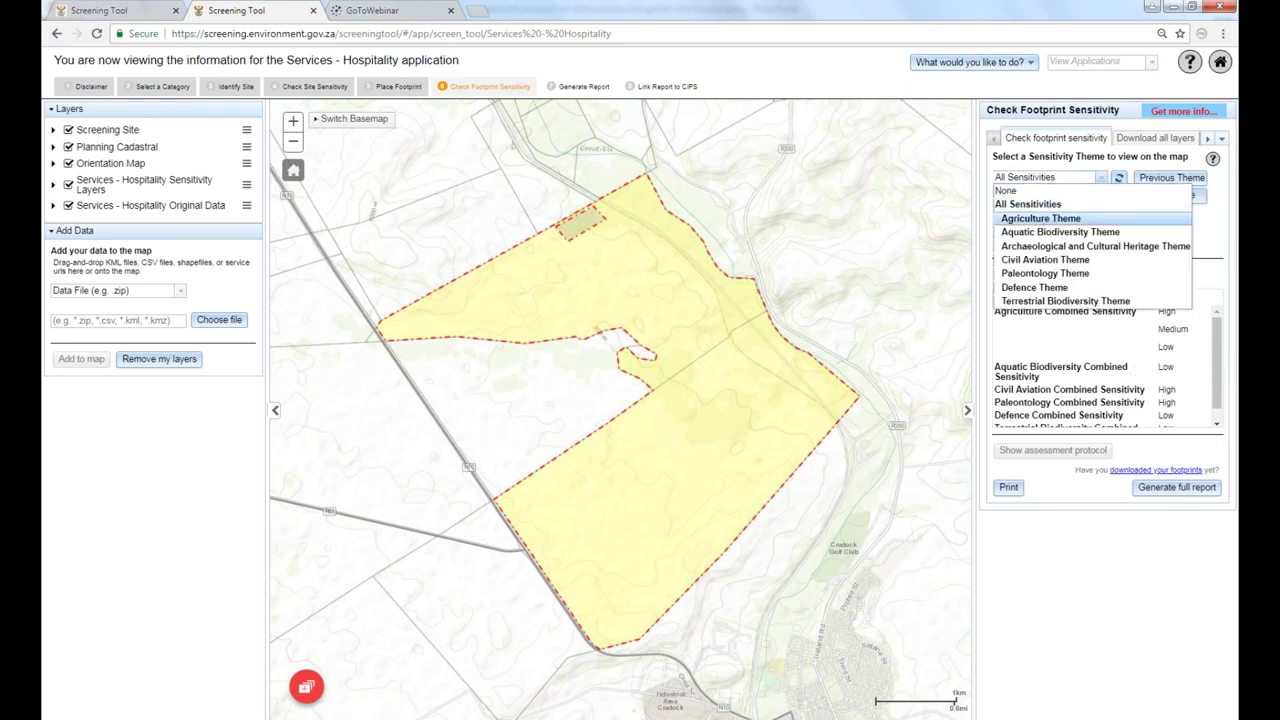
click(1046, 218)
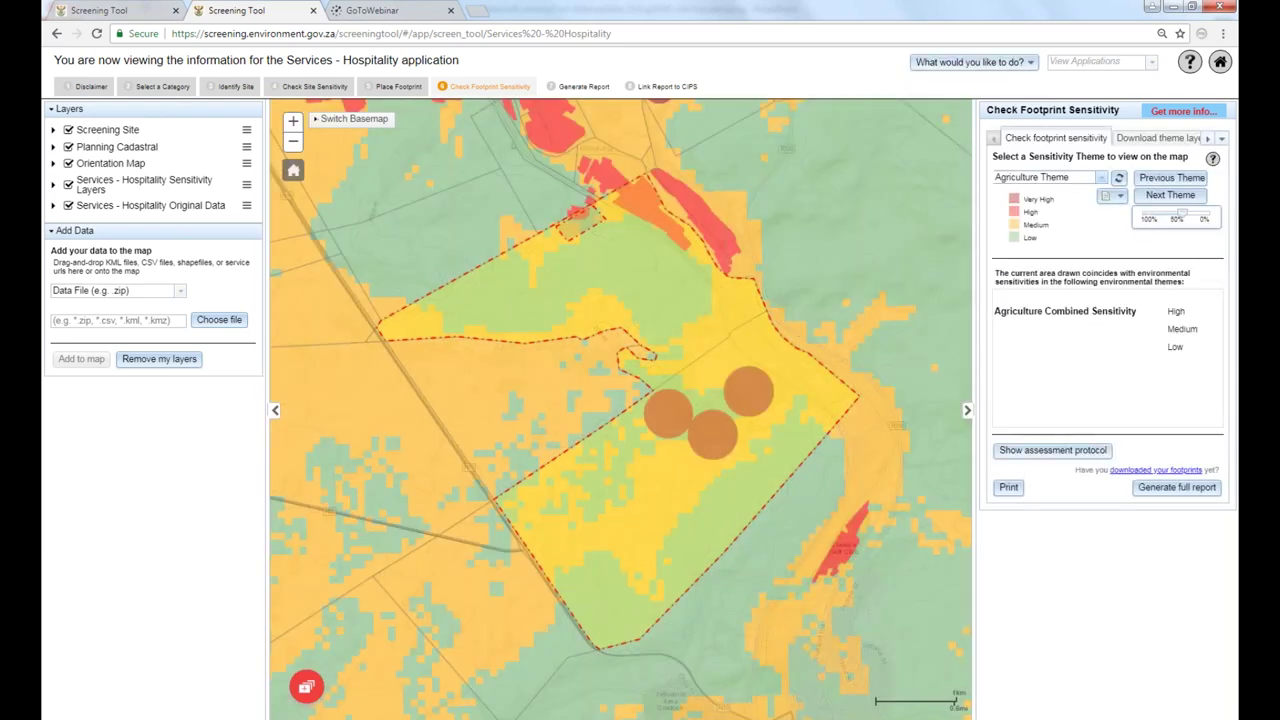
Edit Development Footprint 1's geometry, adding a corner and moving it down-right off high sensitivity.
drag(621, 289, 671, 476)
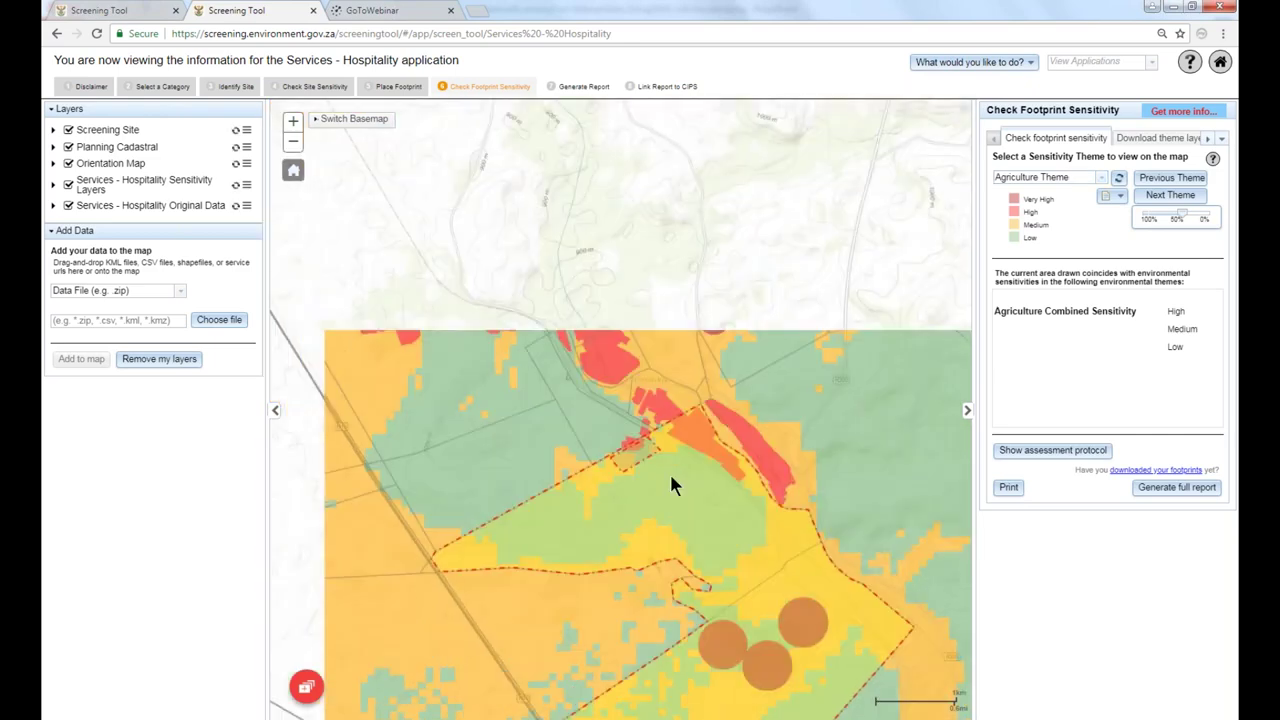
scroll(660, 470, up, 3)
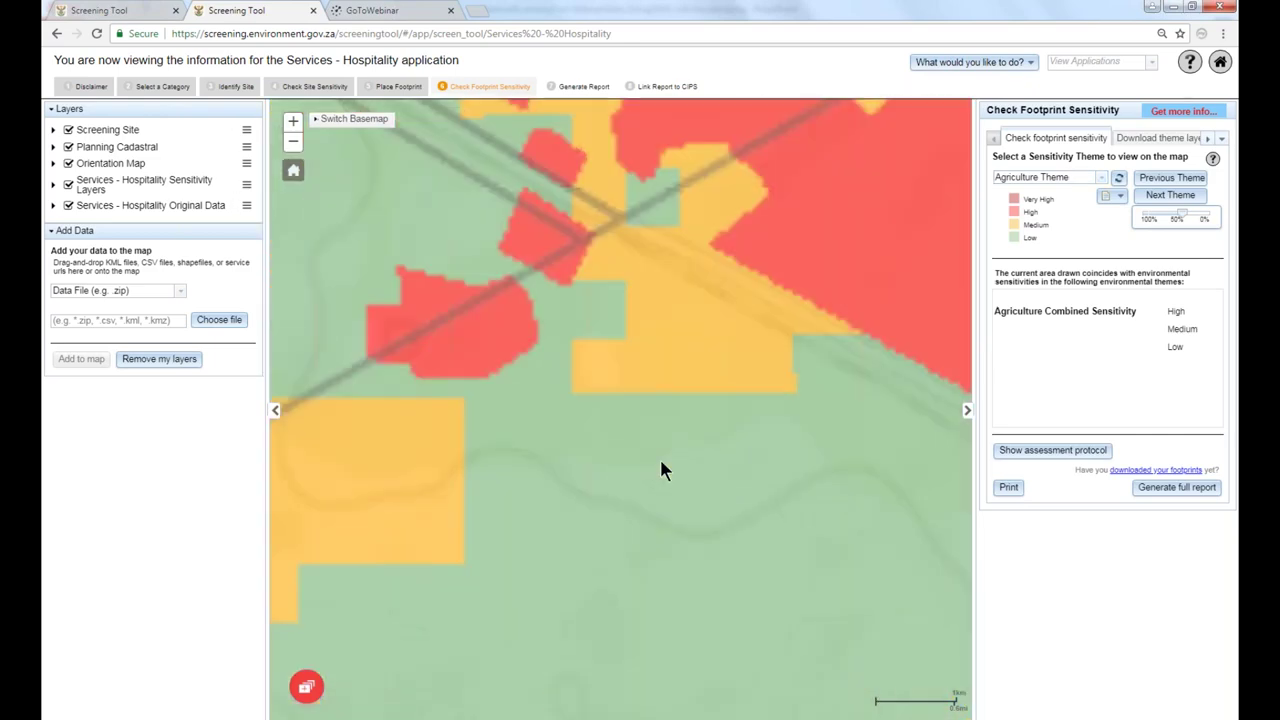
drag(608, 371, 810, 393)
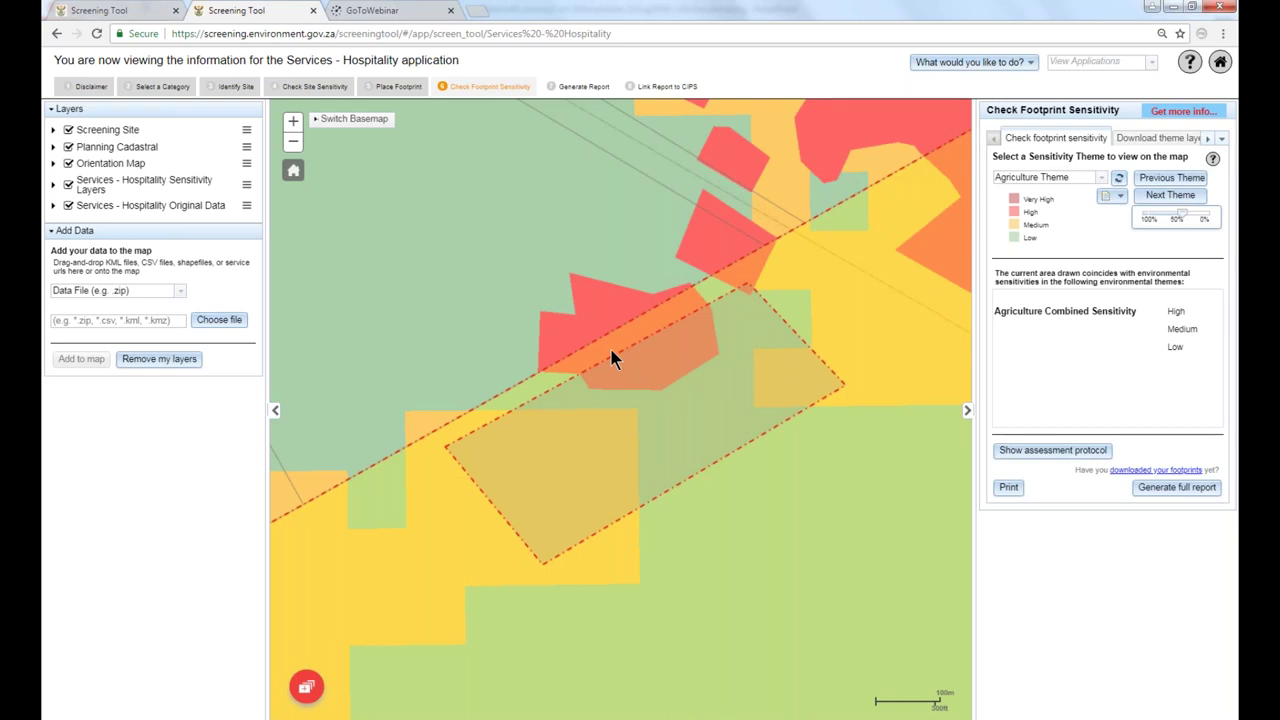
click(306, 688)
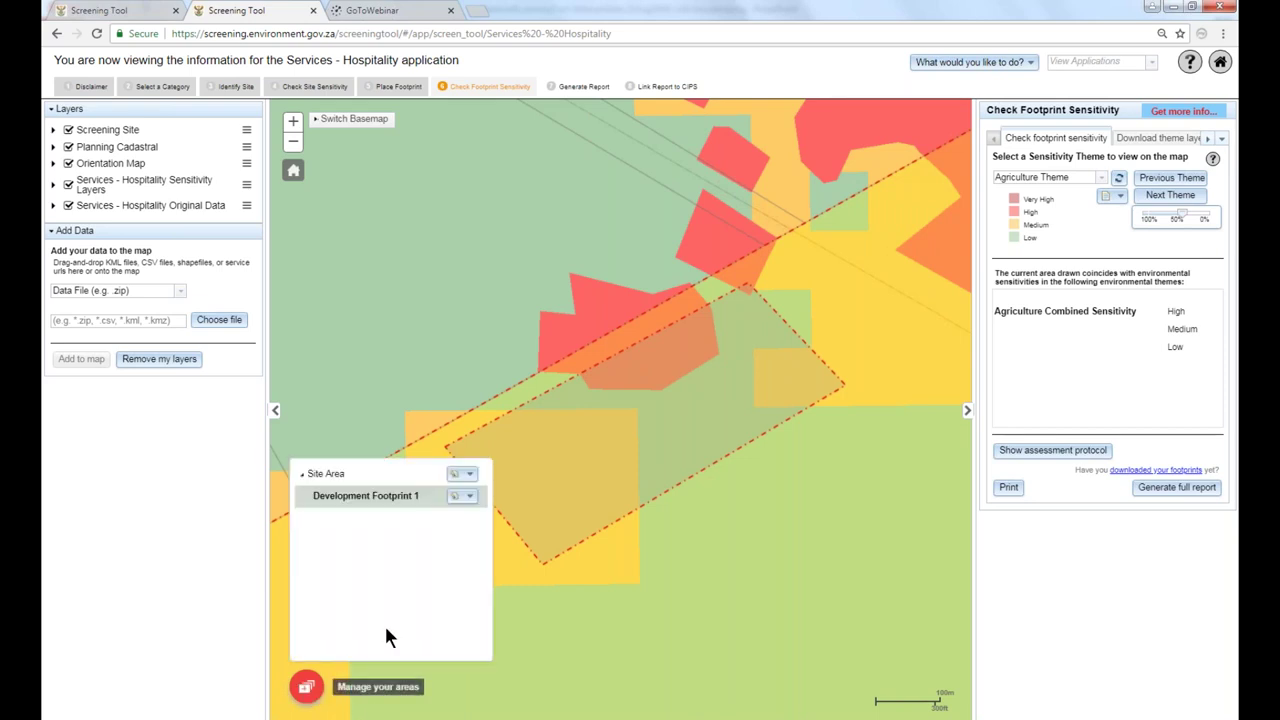
click(470, 497)
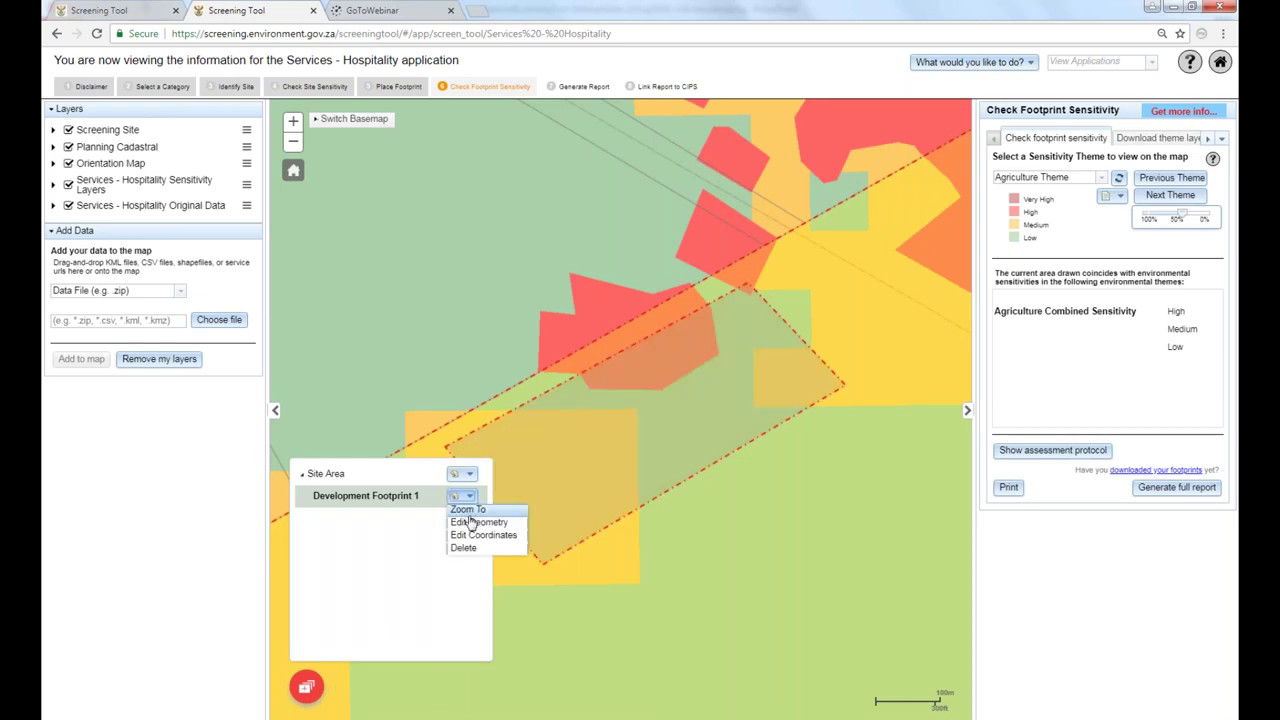
click(472, 522)
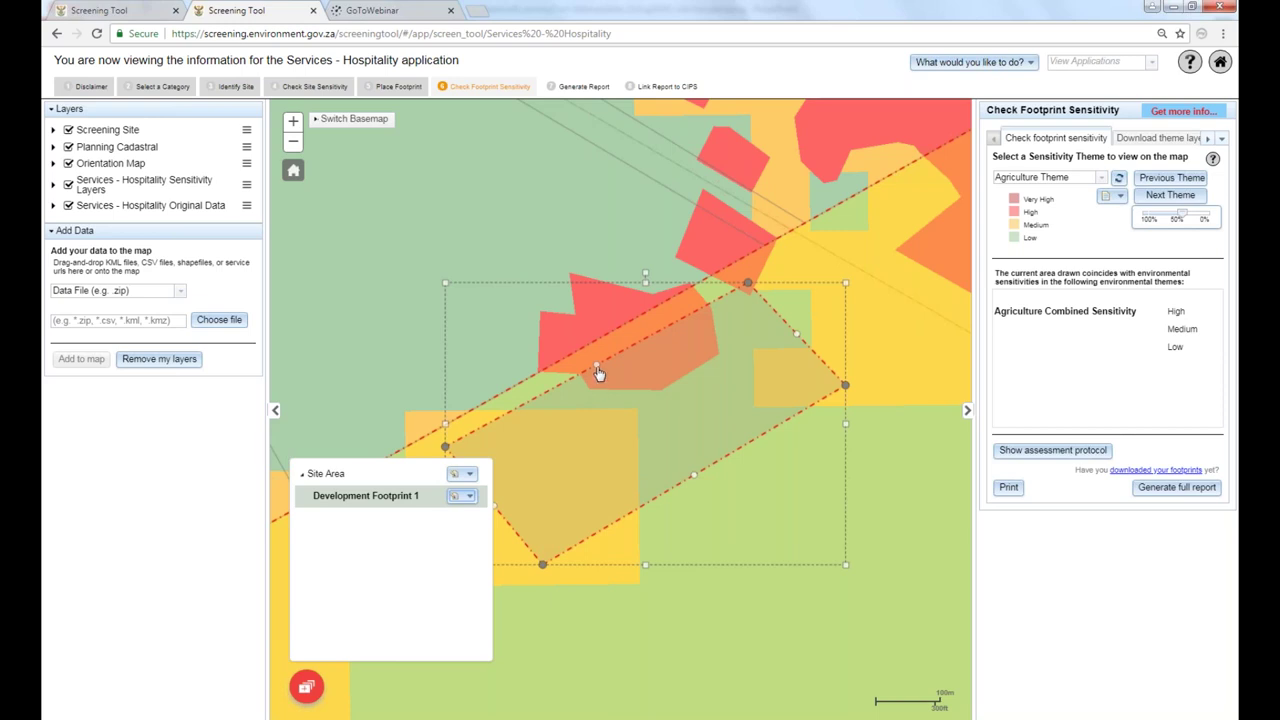
drag(598, 373, 715, 392)
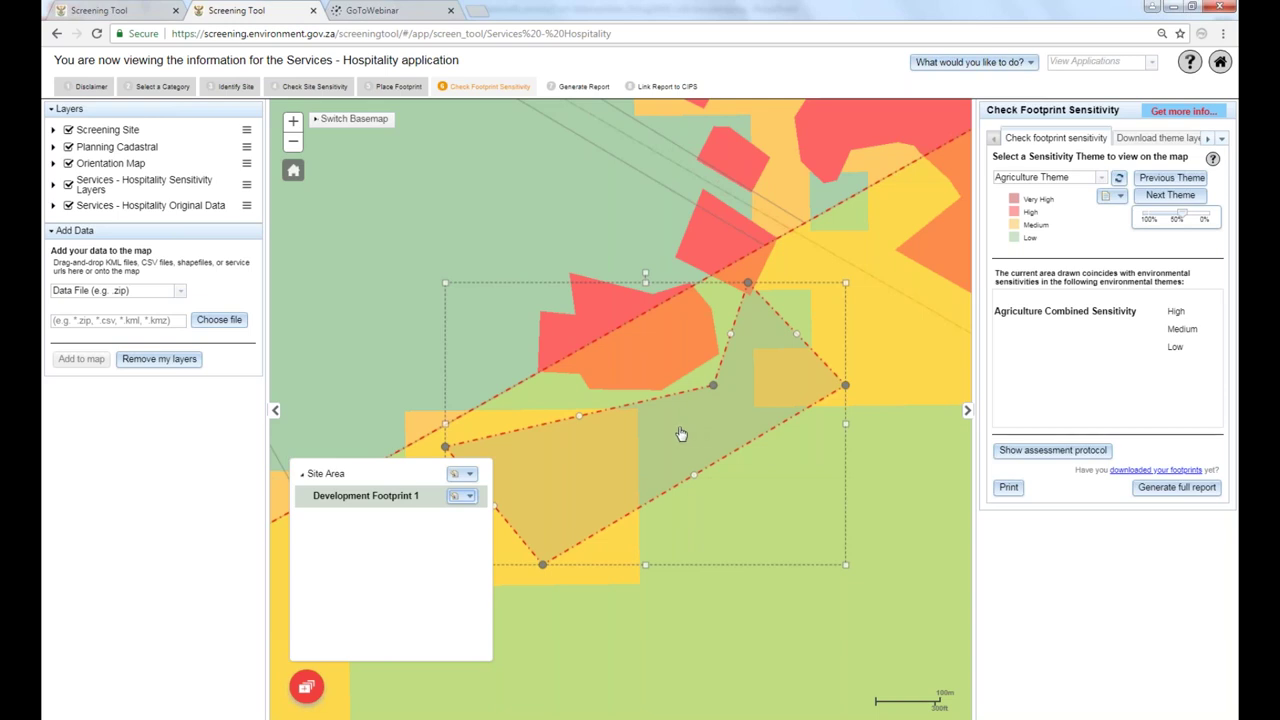
drag(680, 428, 731, 466)
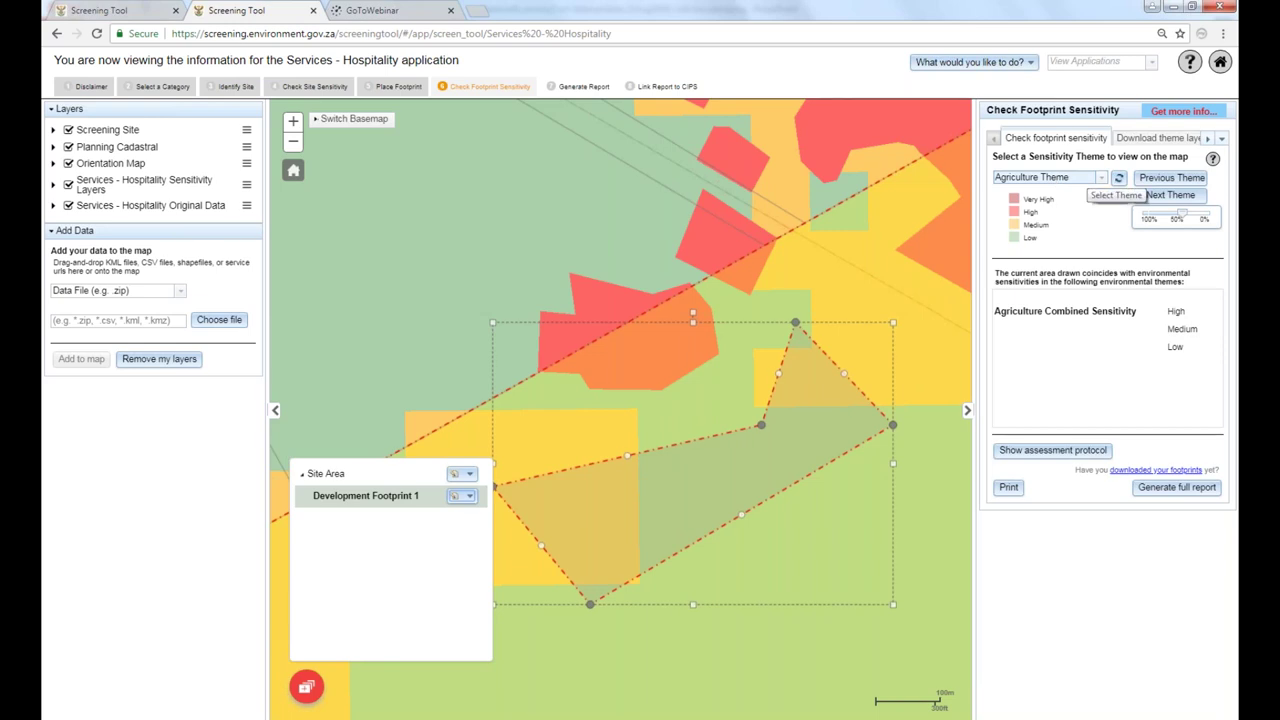
Refresh the theme so the footprint shows only Medium and Low agriculture sensitivity.
click(1119, 179)
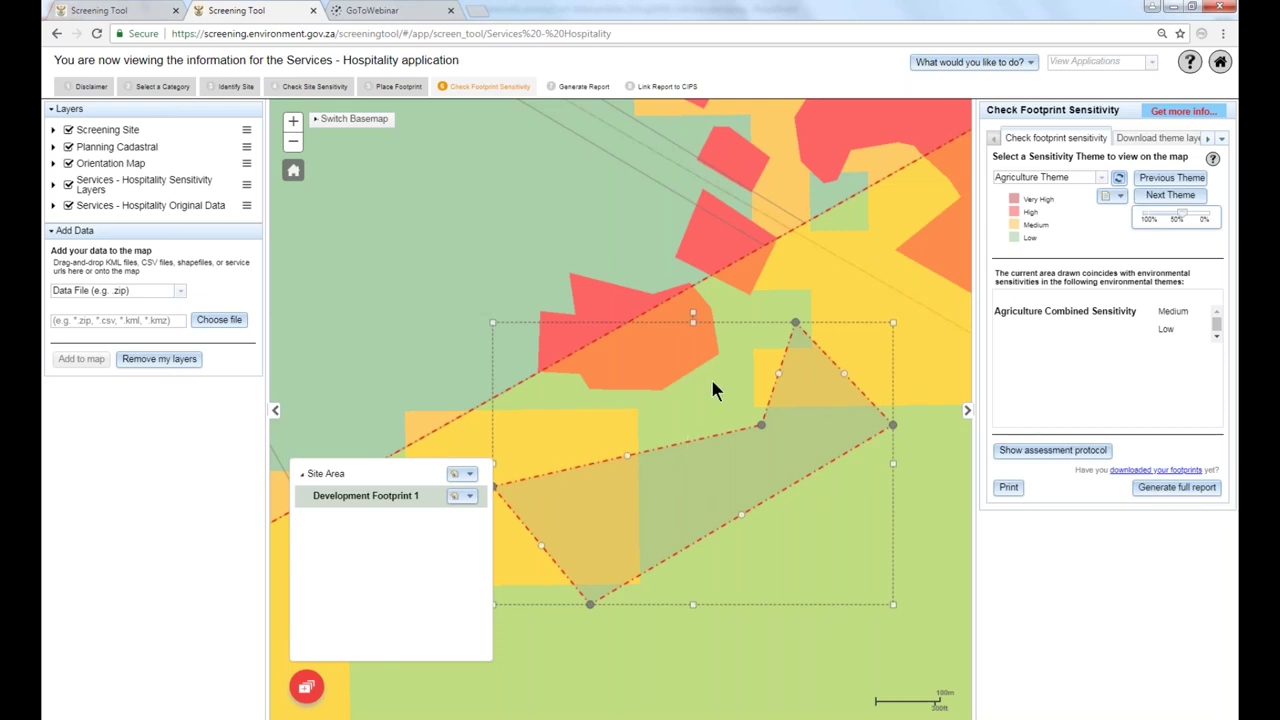
click(307, 689)
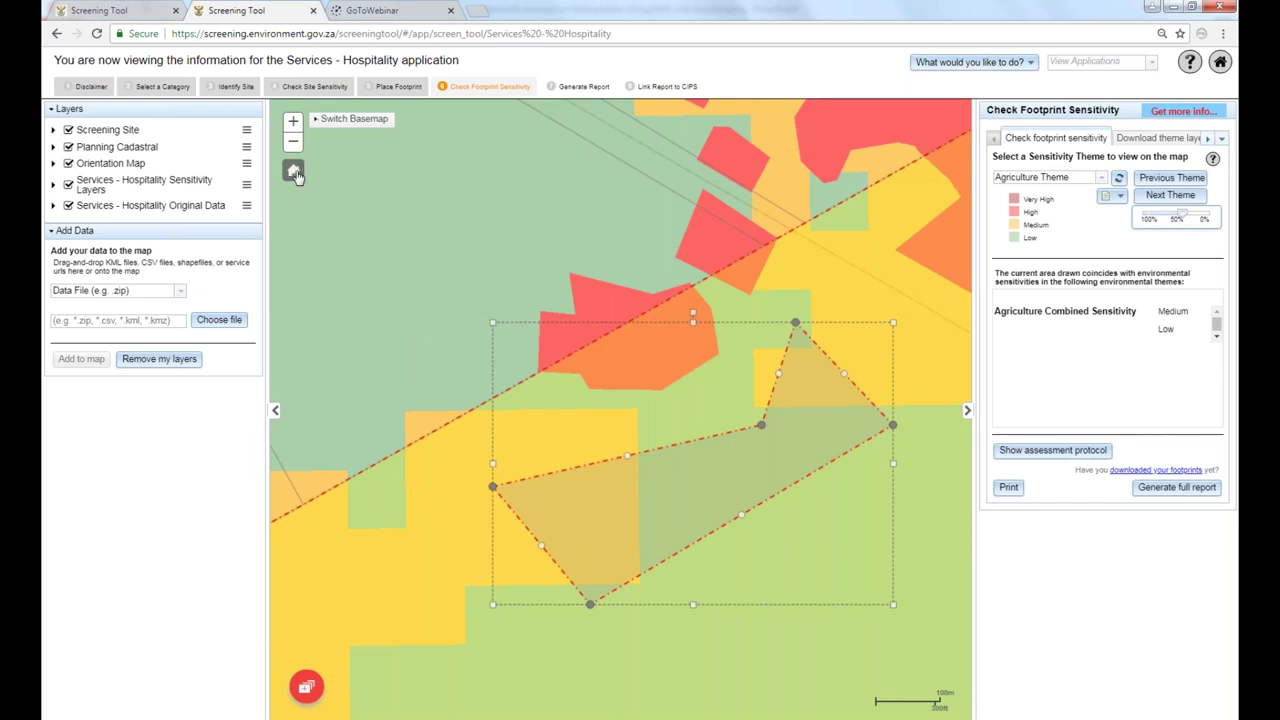
Pan and zoom out until the whole site polygon surrounds the edited footprint.
drag(437, 314, 474, 271)
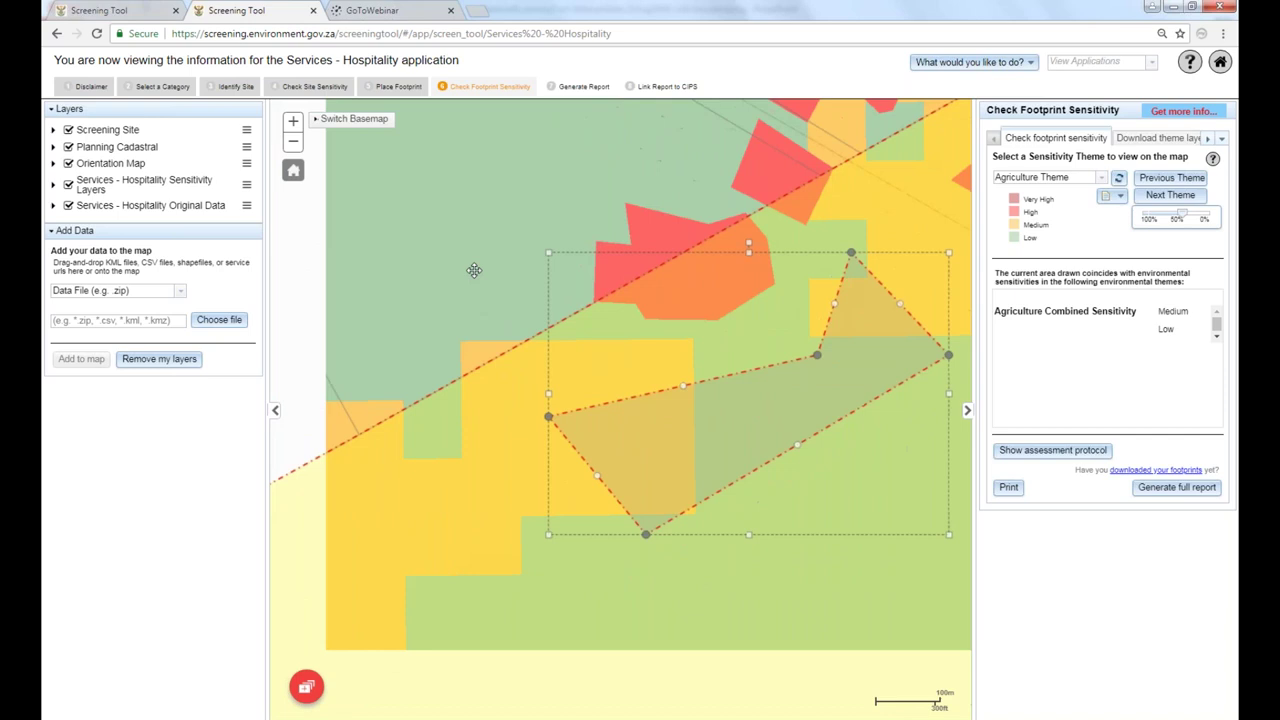
scroll(478, 425, down, 3)
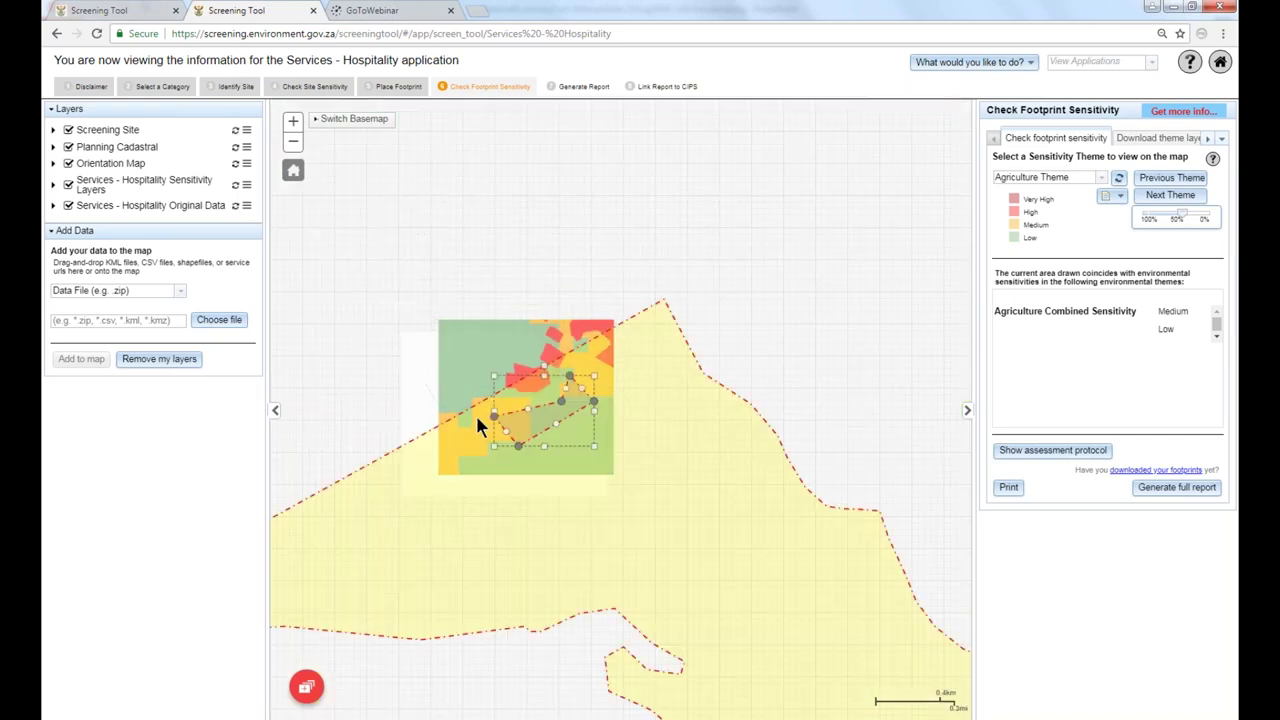
scroll(477, 425, down, 1)
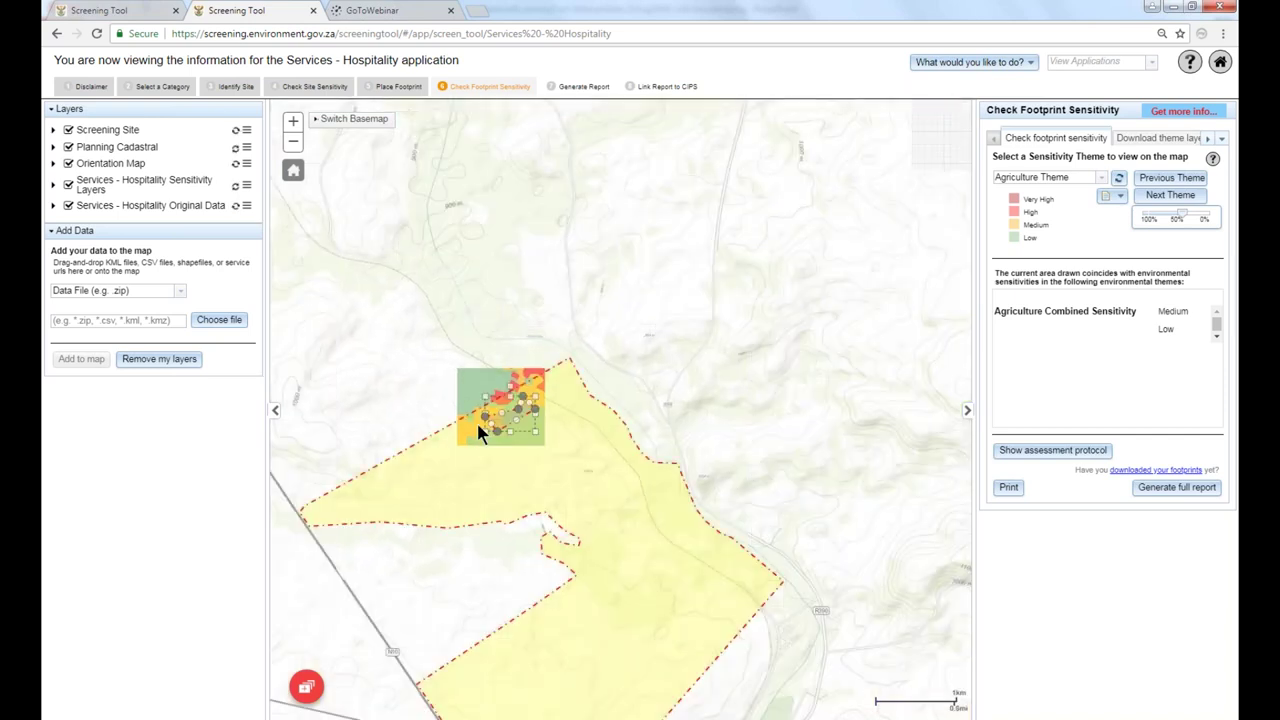
drag(512, 483, 537, 431)
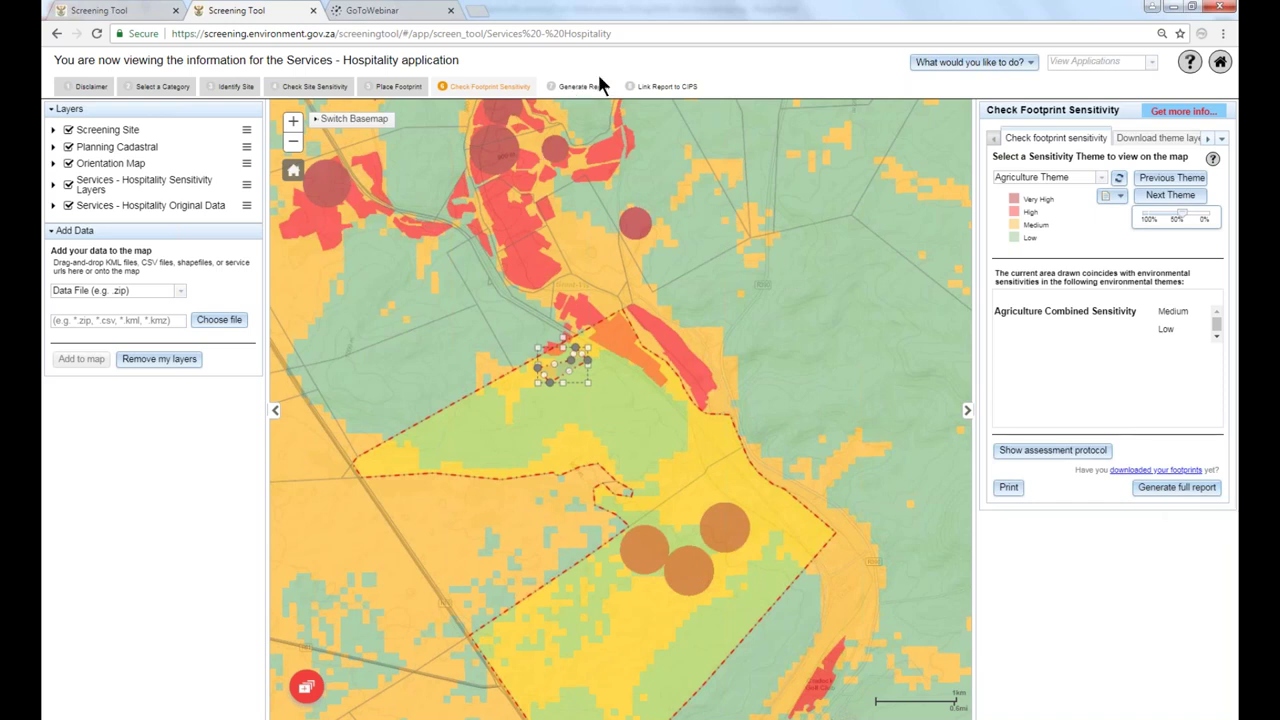
Open the full report form and attach DEA Logo from the Logos folder as the first logo.
click(1175, 490)
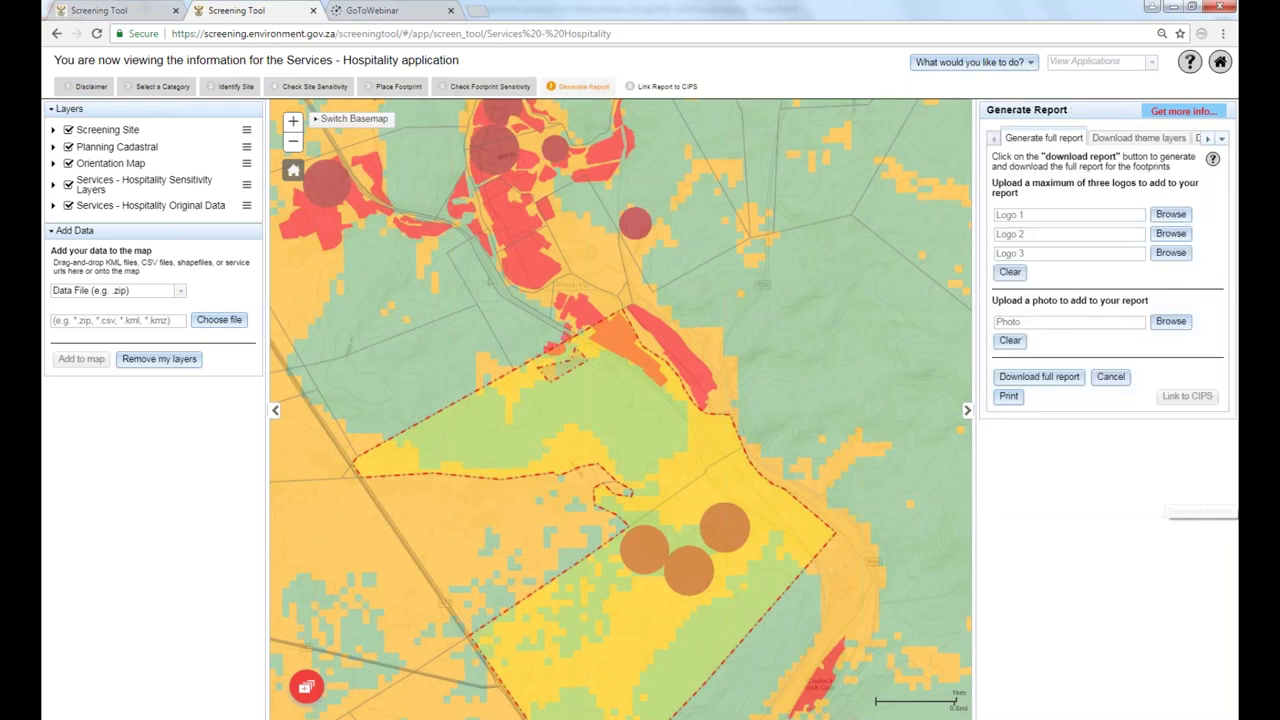
click(1165, 215)
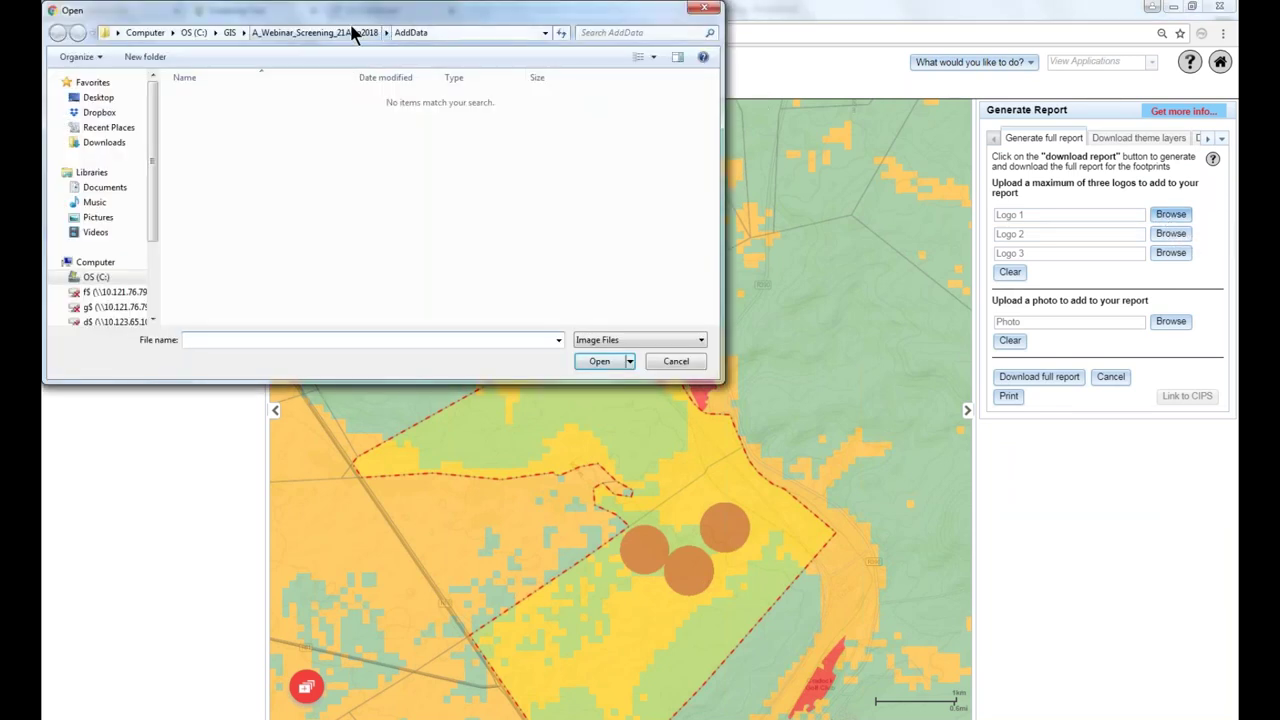
click(342, 33)
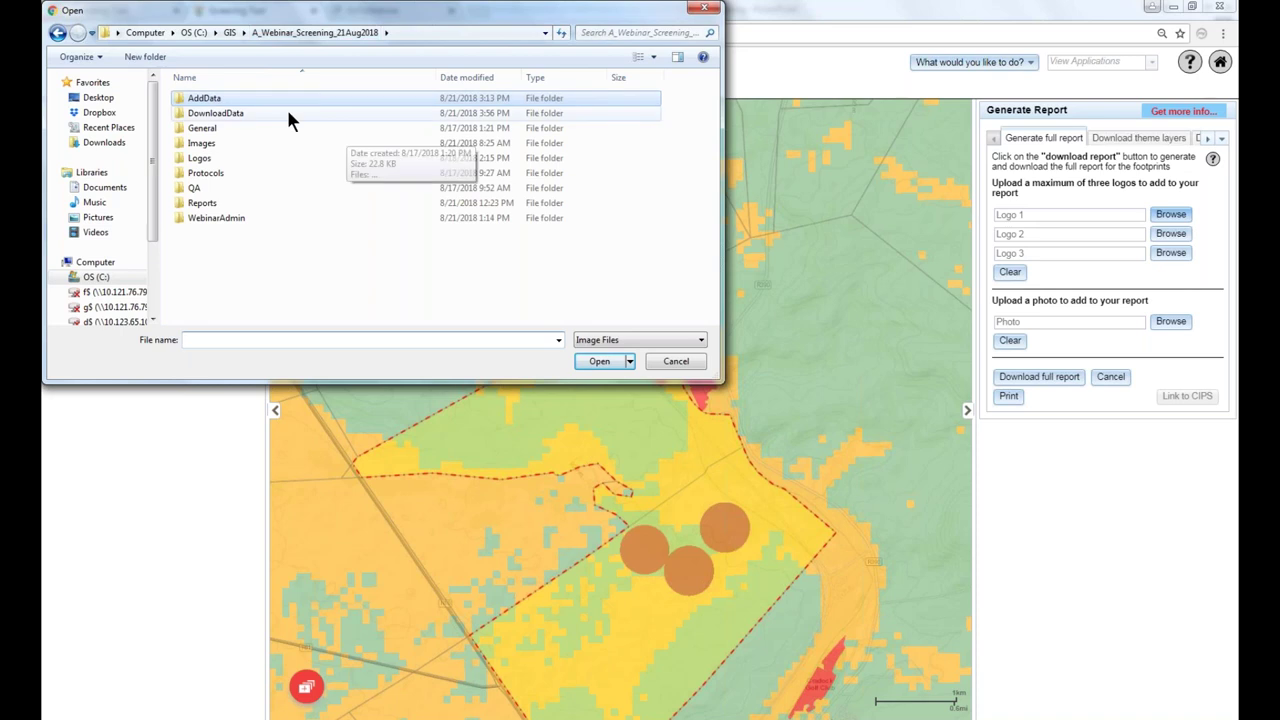
click(200, 159)
double_click(207, 162)
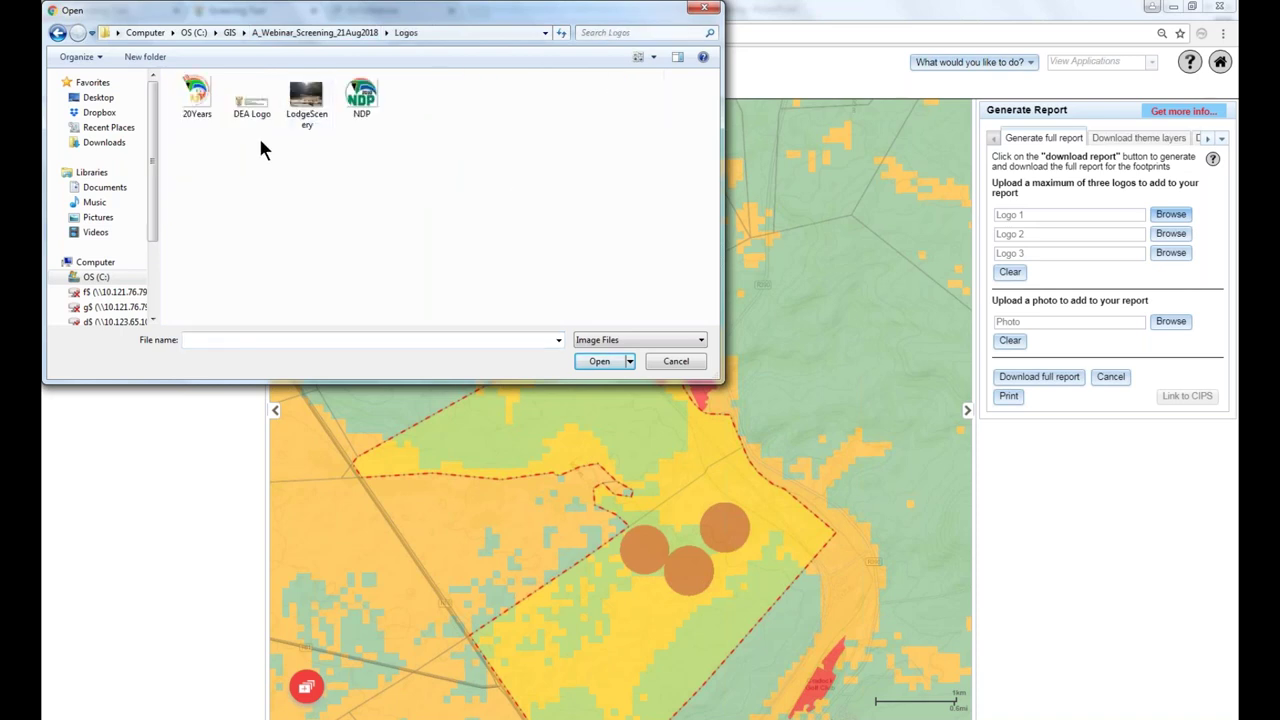
click(252, 98)
click(599, 362)
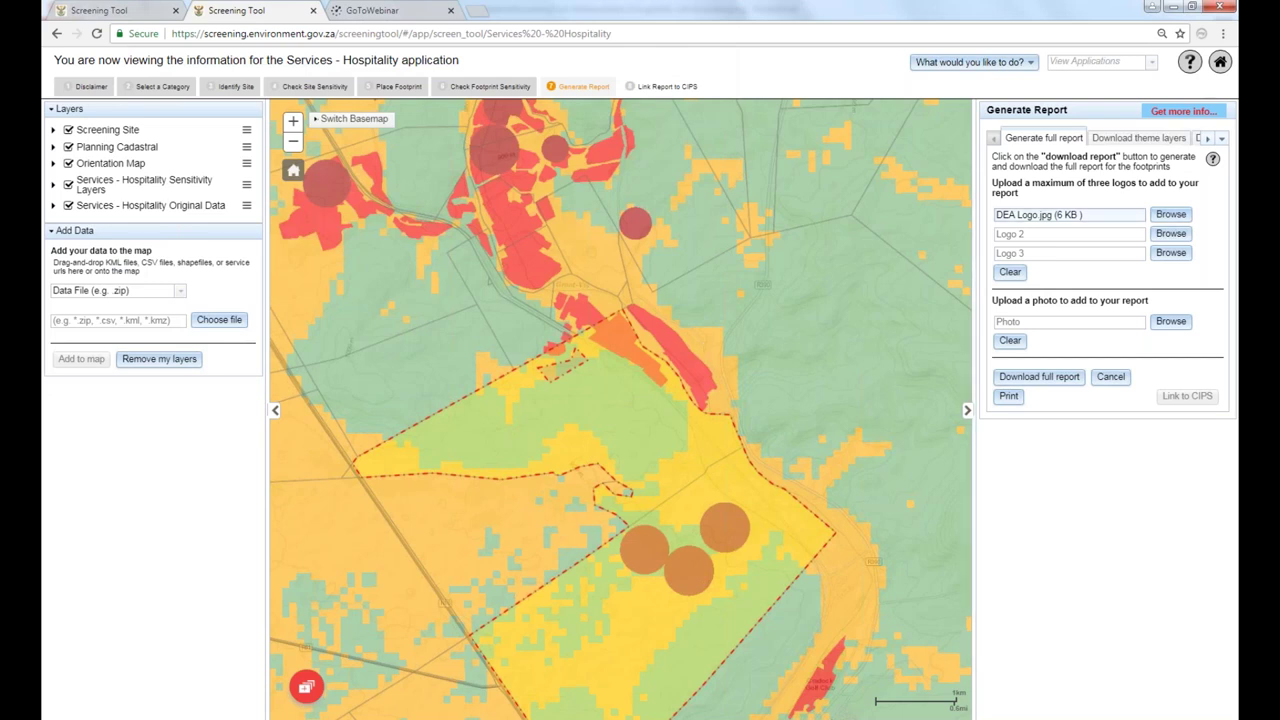
Attach NDP as the second logo and 20Years as the third logo.
click(1172, 235)
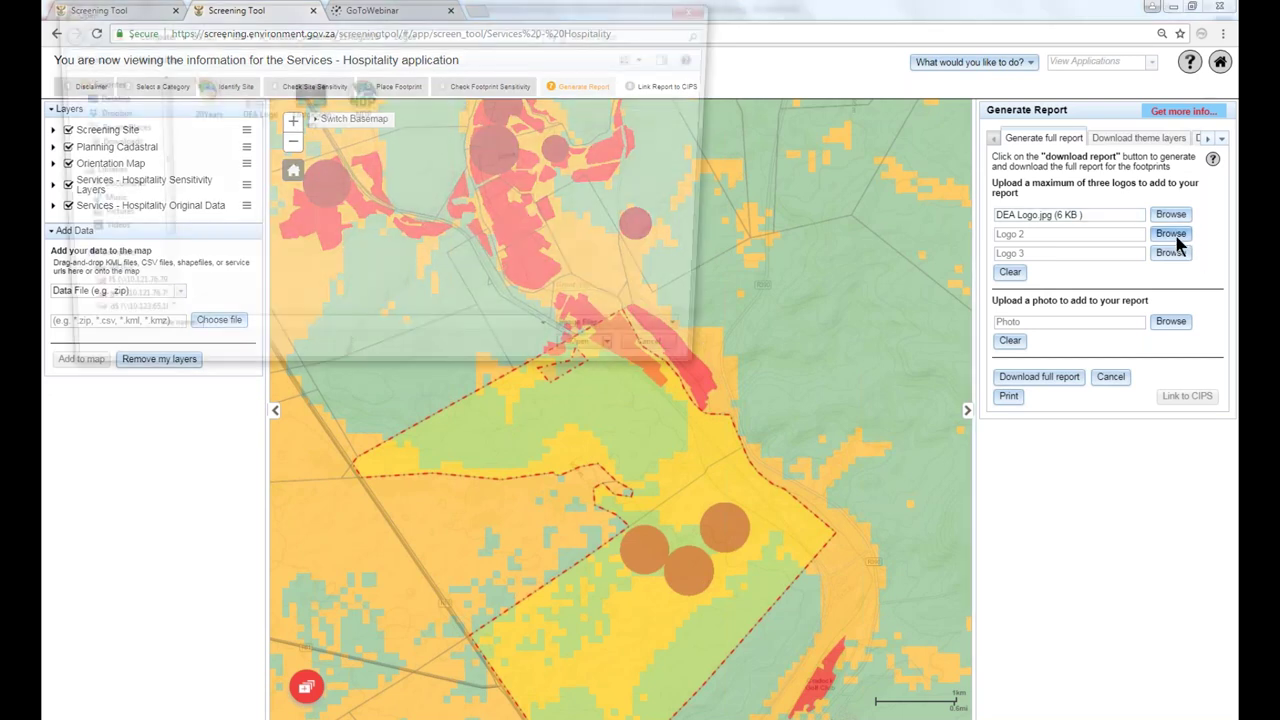
click(365, 97)
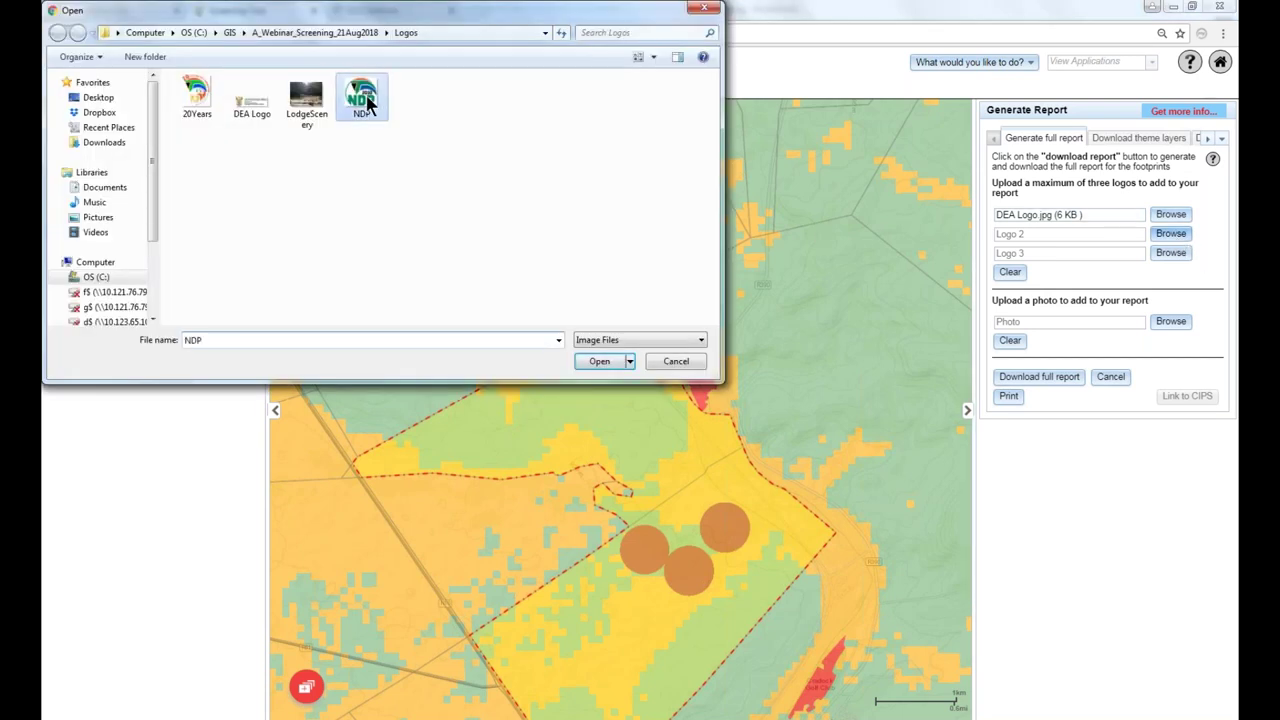
click(595, 362)
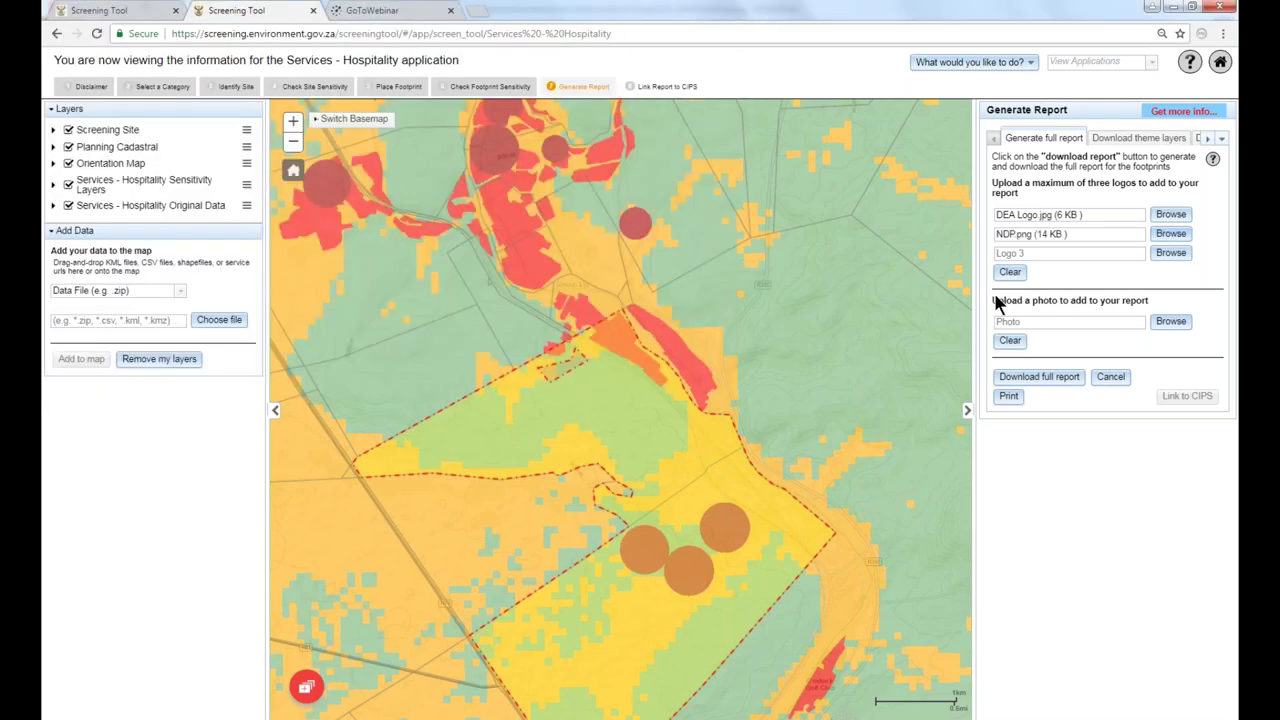
click(1170, 253)
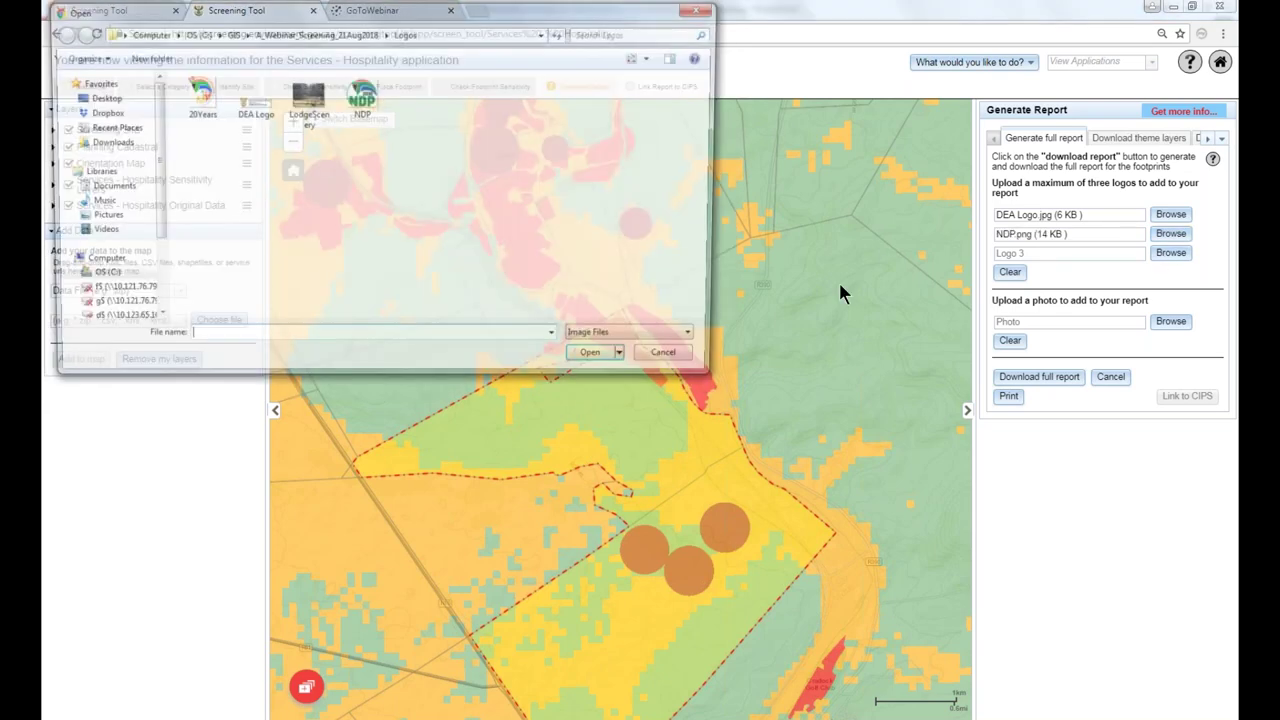
click(198, 98)
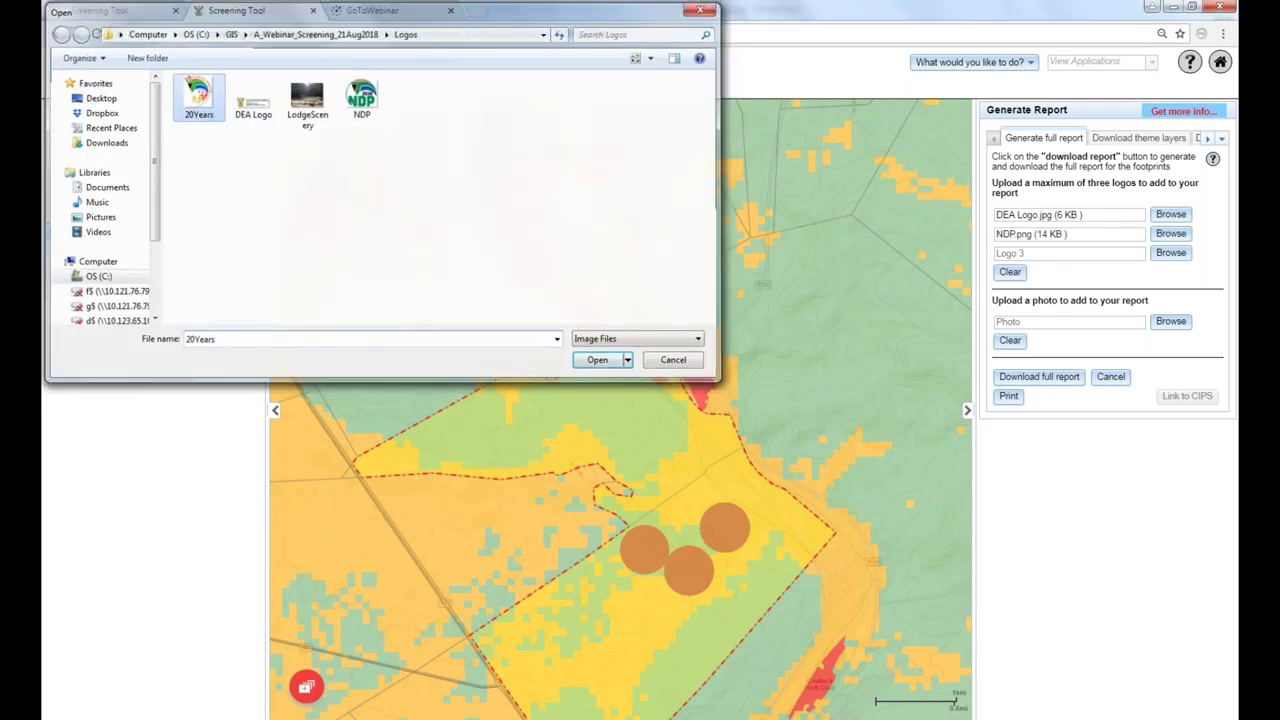
double_click(198, 98)
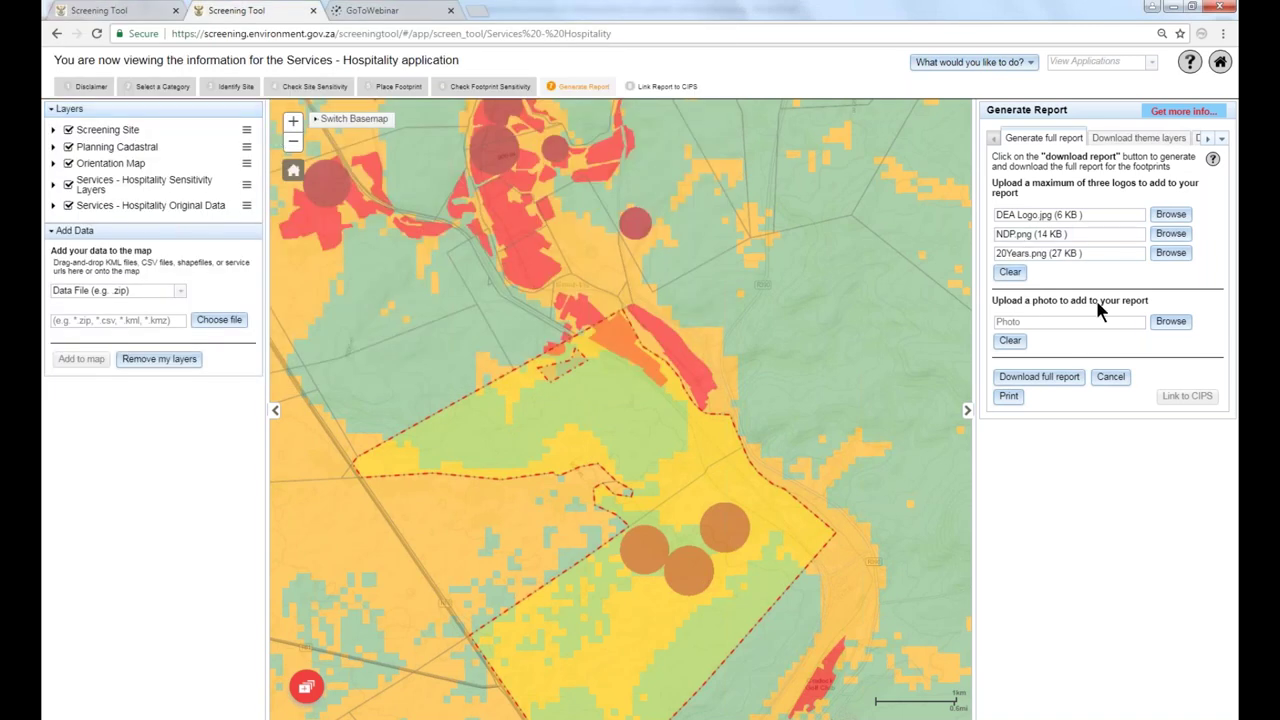
Attach LodgeScenery as the report photo.
click(1167, 322)
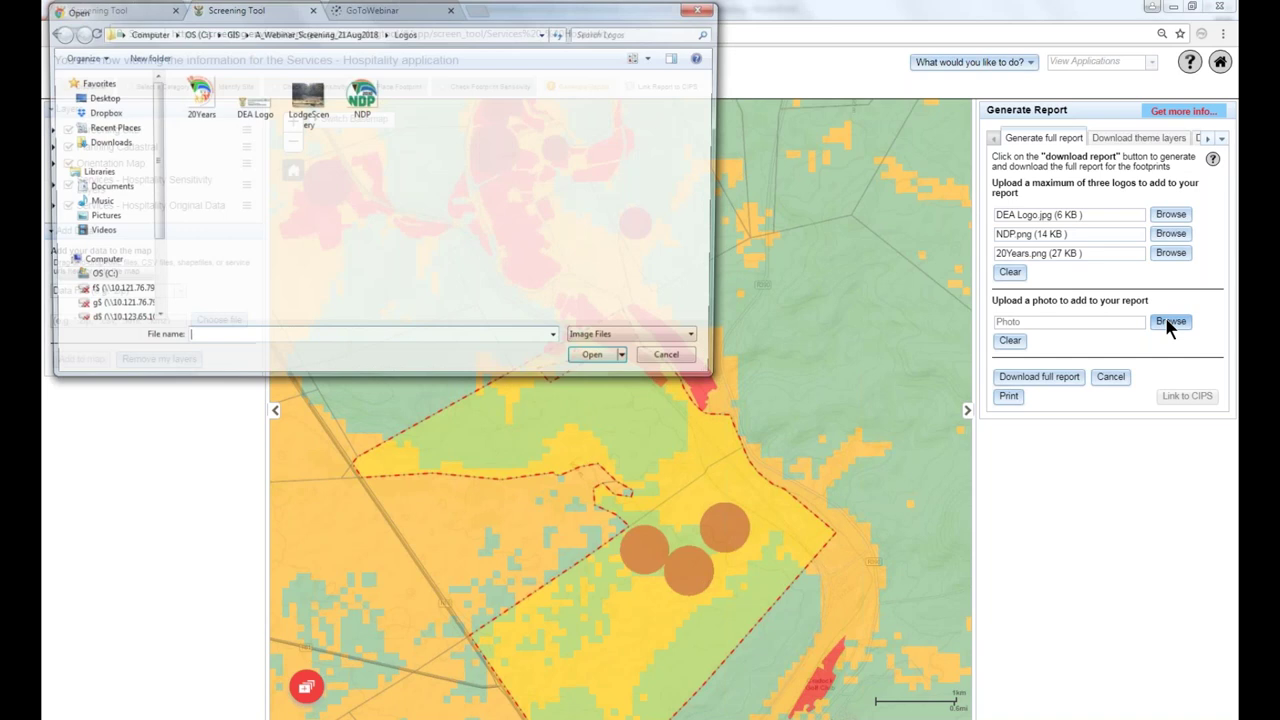
click(306, 100)
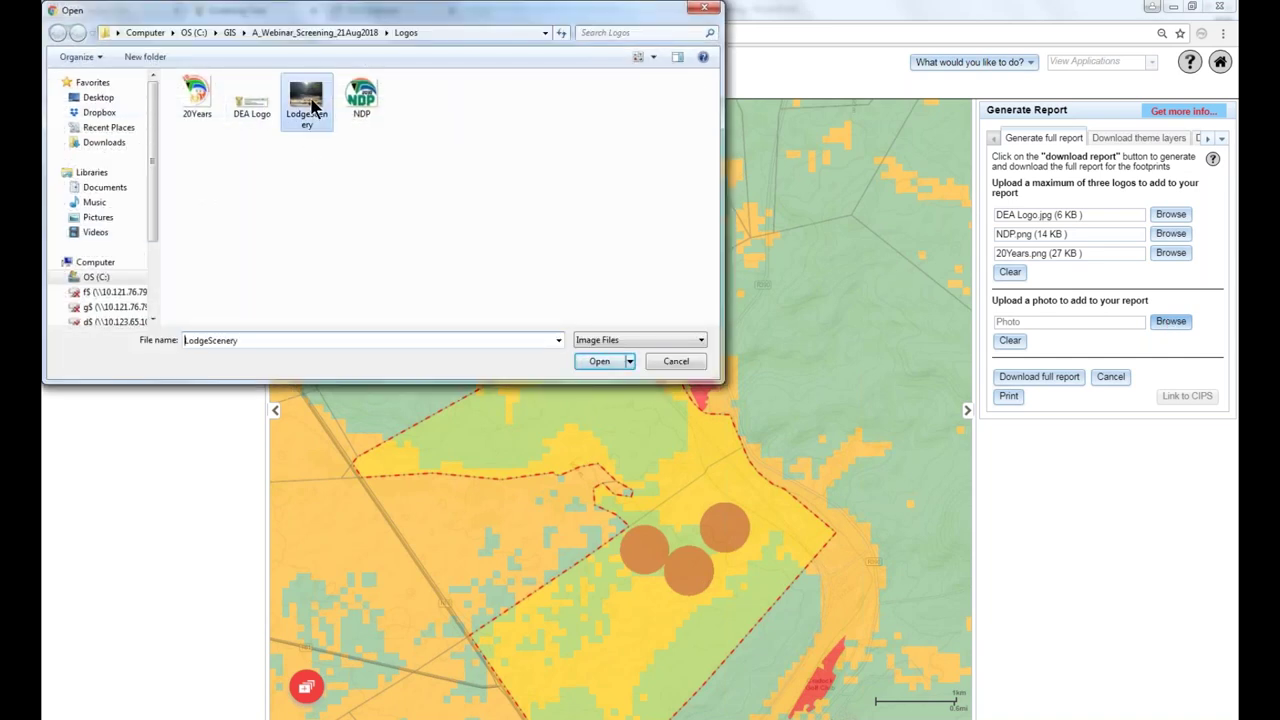
click(602, 366)
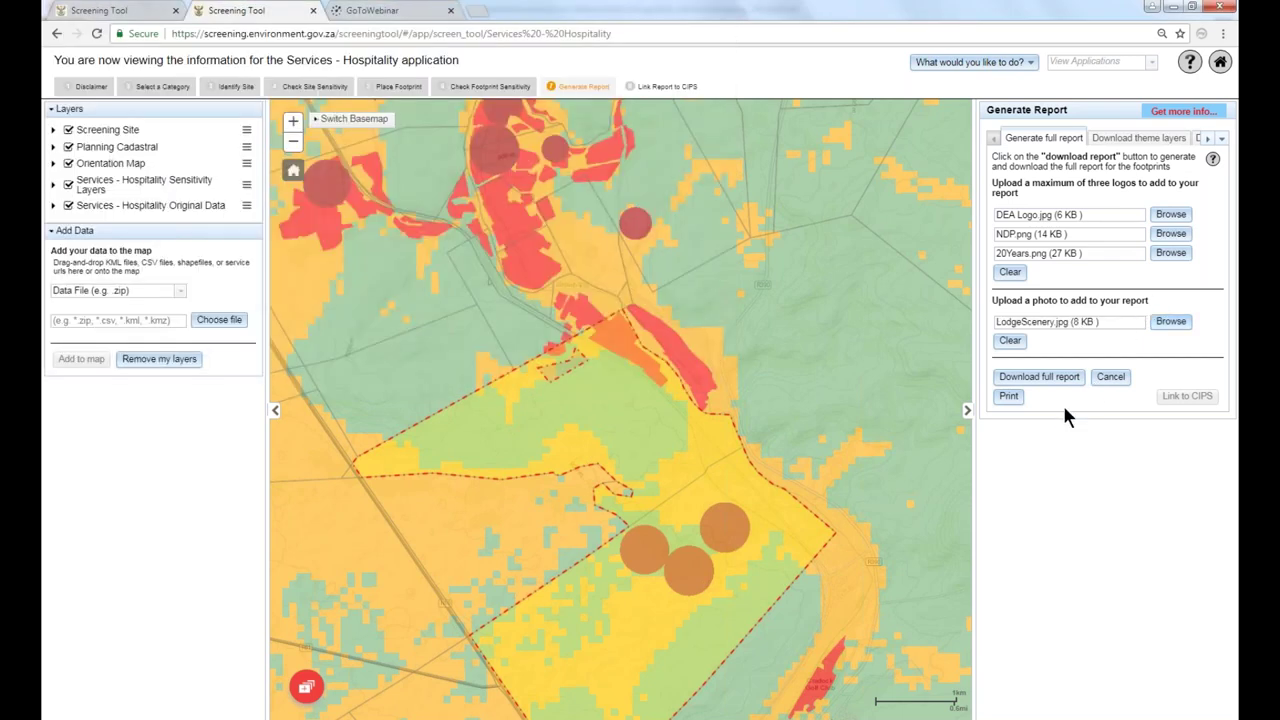
Start the full report and enter EIA reference EIA123ABC and project name Driefontein290_Lodge.
click(1038, 376)
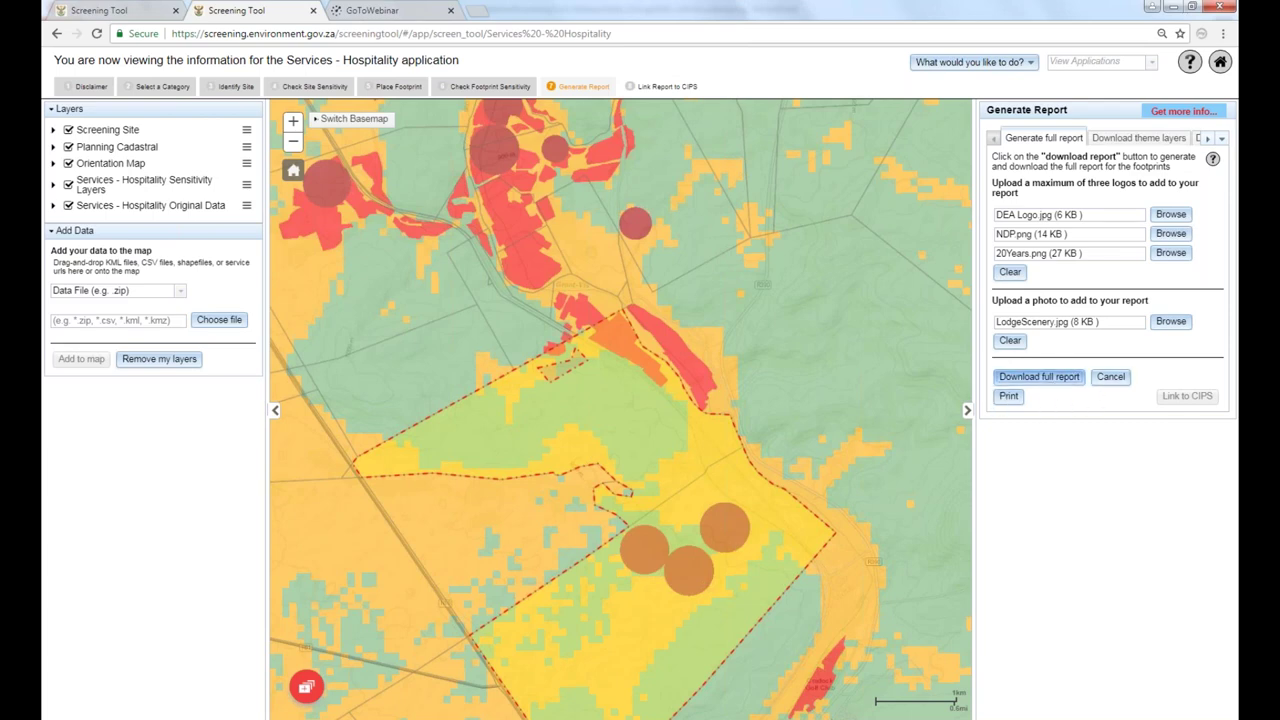
click(1038, 376)
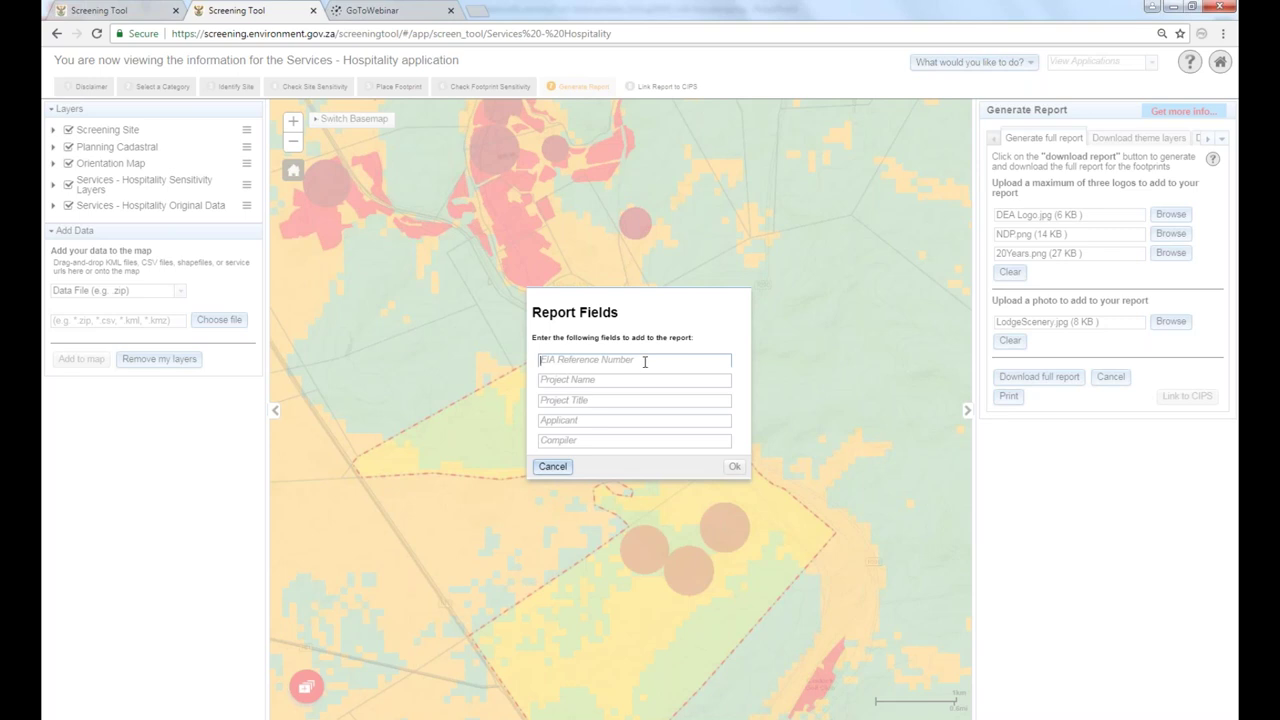
click(623, 360)
text(EIA123ABC)
click(605, 382)
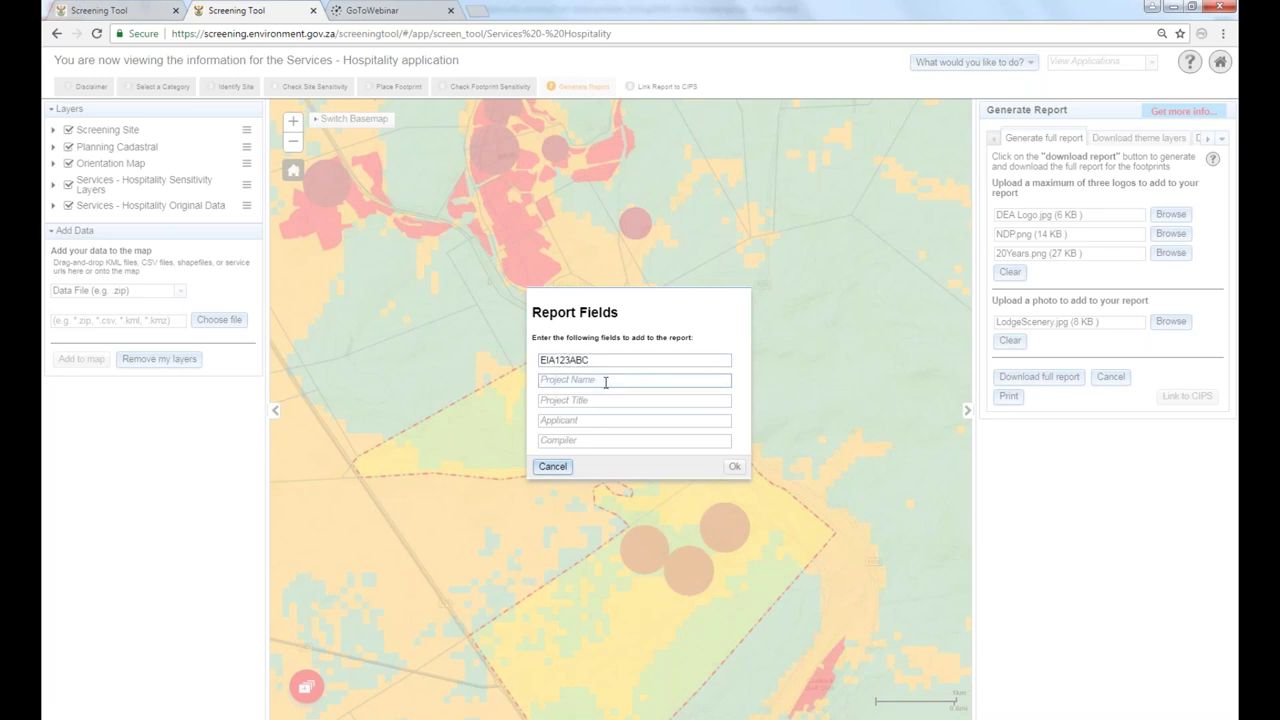
text(Driefontein290_Lodge)
Set the project title to Driefontein290_Lodge_21Aug2018 by reusing the project name.
click(602, 401)
drag(630, 381, 557, 398)
key(ctrl+c)
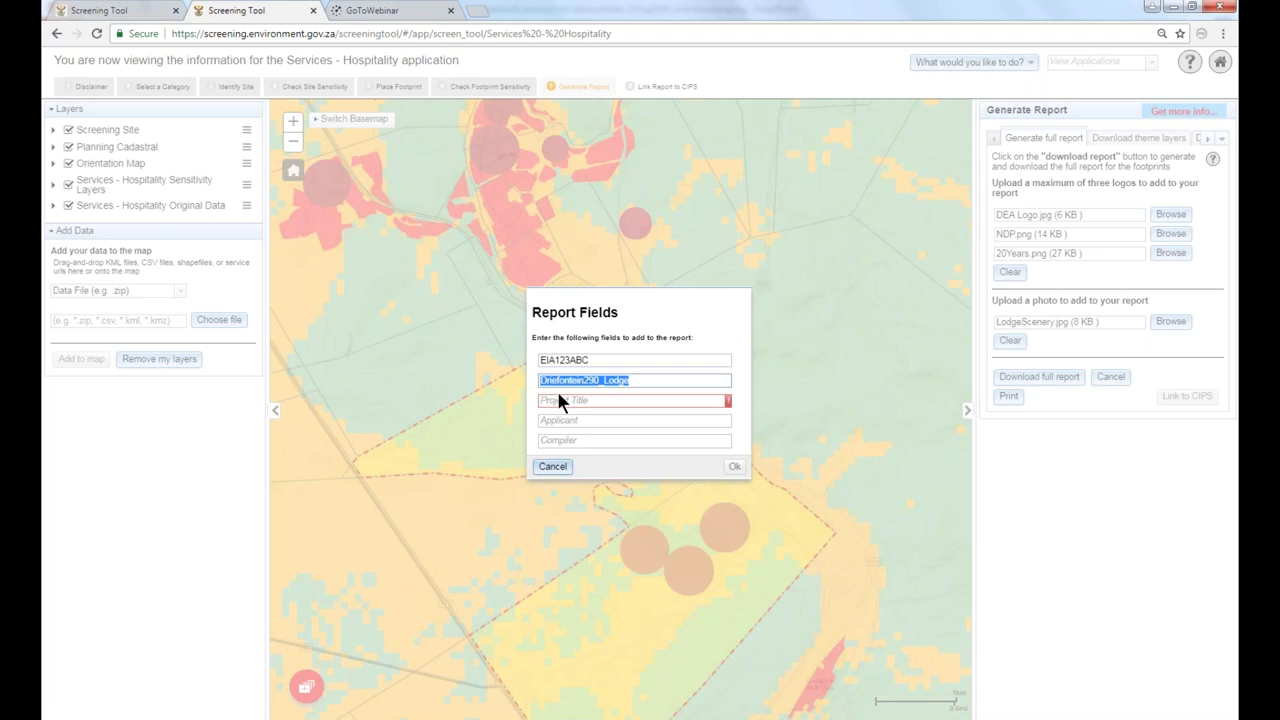
click(565, 401)
key(ctrl+v)
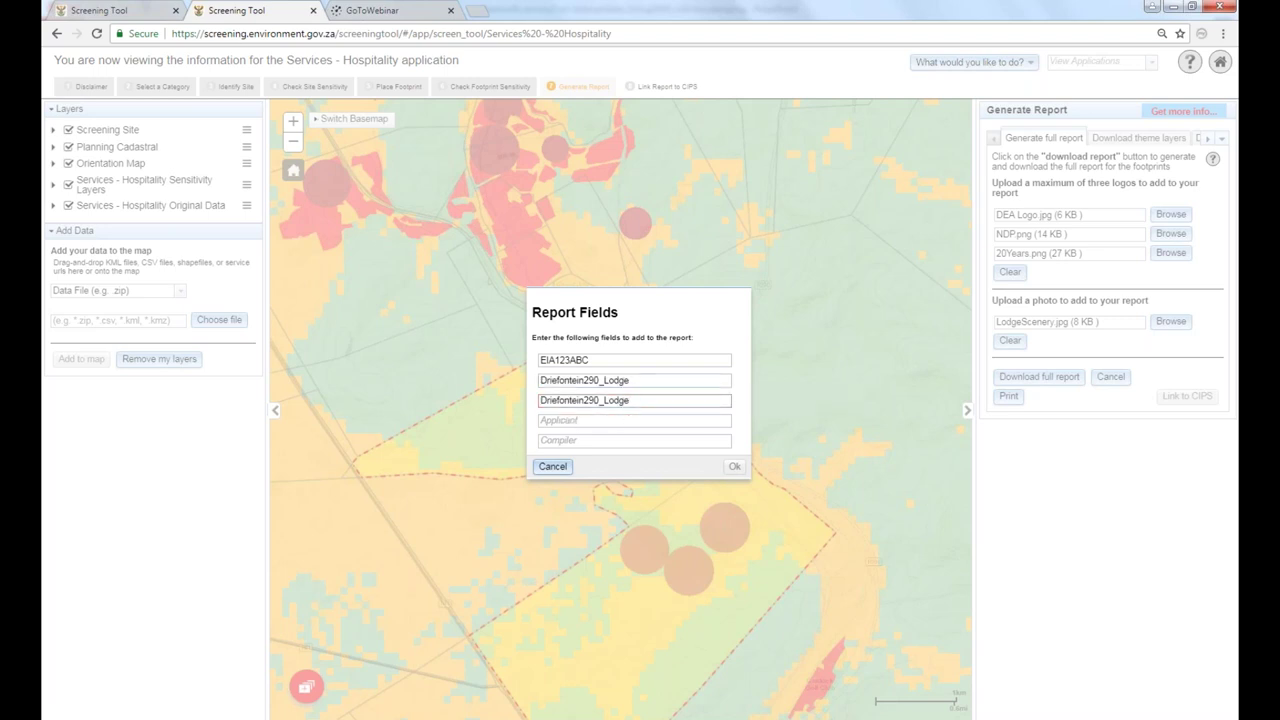
text(_21Aug2018)
Enter the applicant's name and compiler DWM, then confirm to generate the report.
click(622, 419)
text(Deon)
click(596, 441)
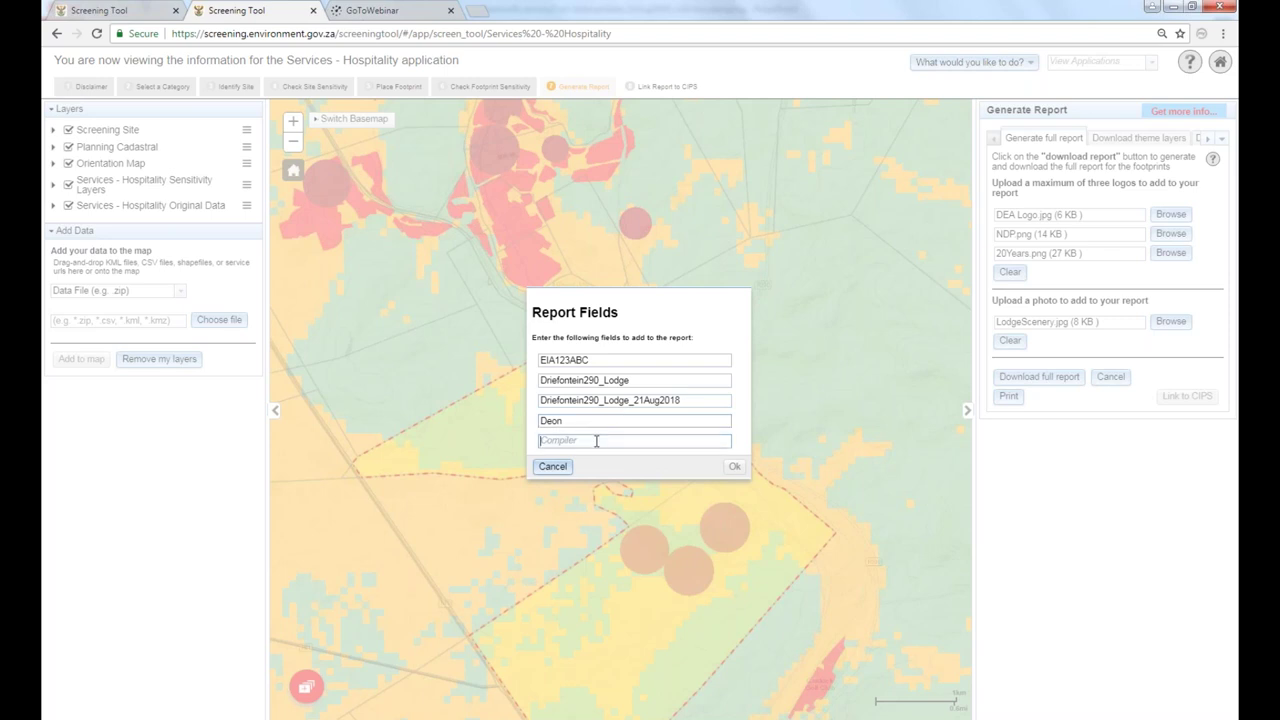
text(DWM)
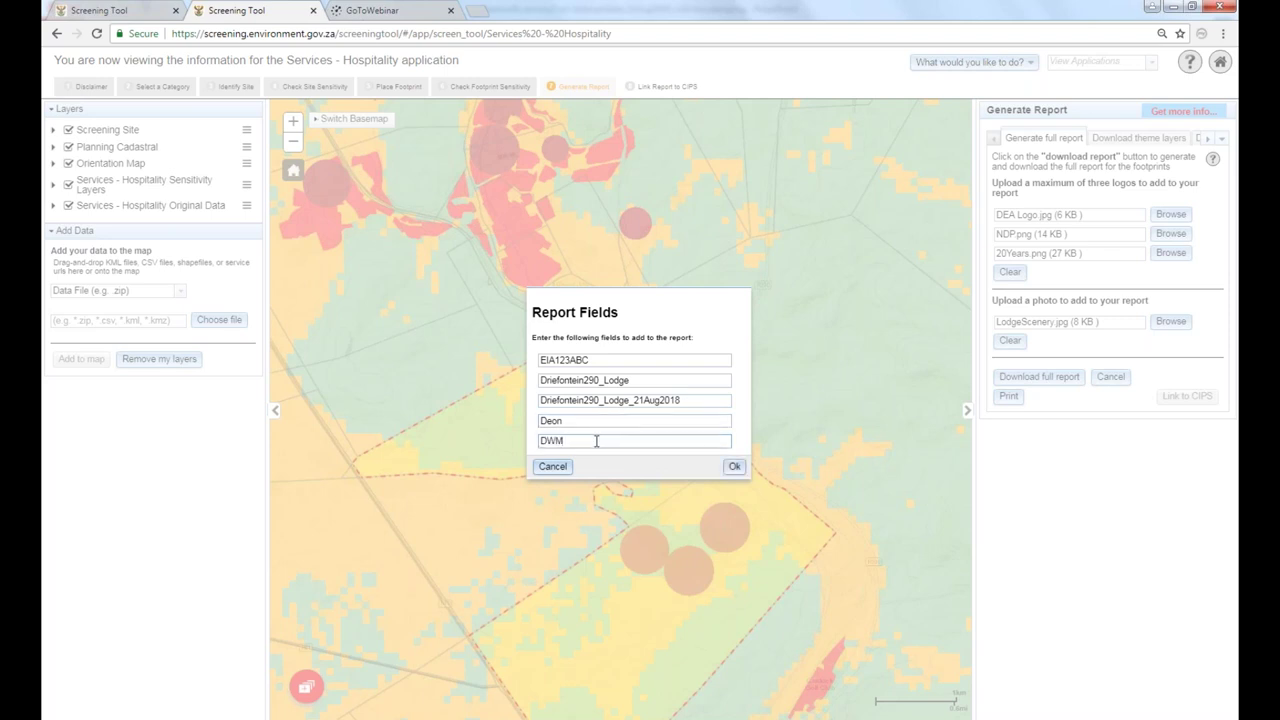
click(734, 466)
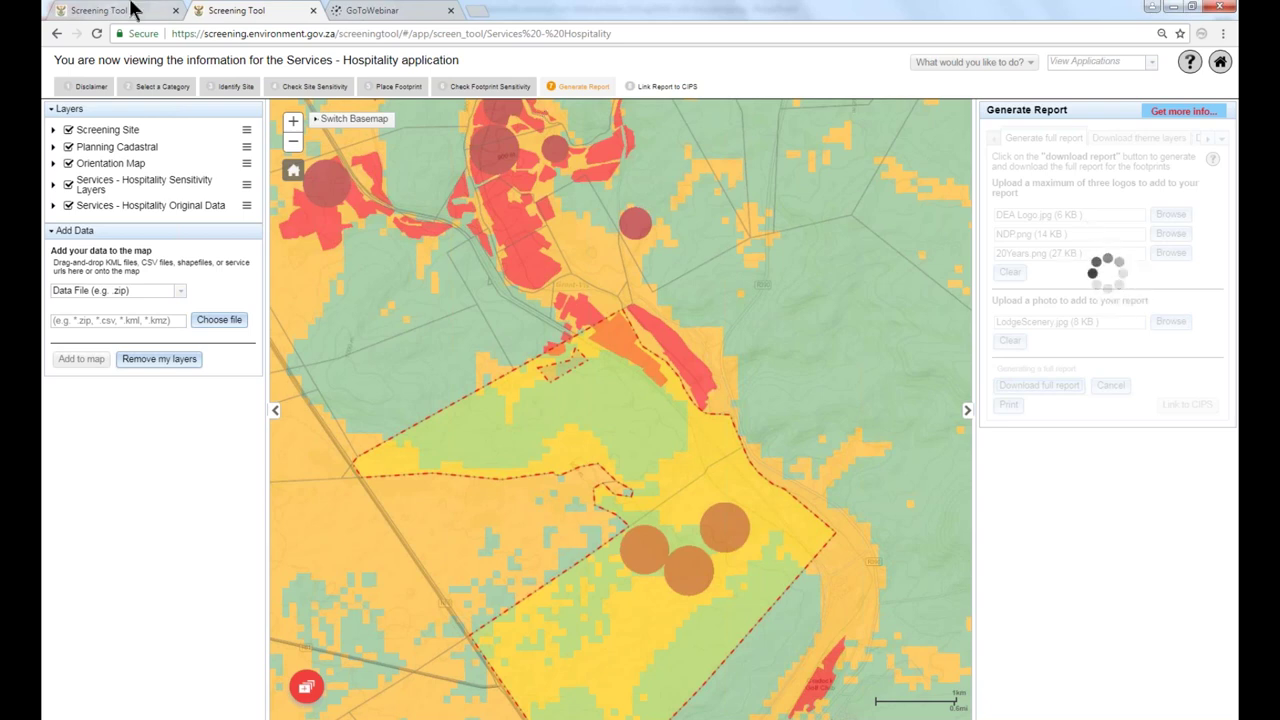
Switch to the browser tab showing the National Screening Tool welcome page.
click(136, 12)
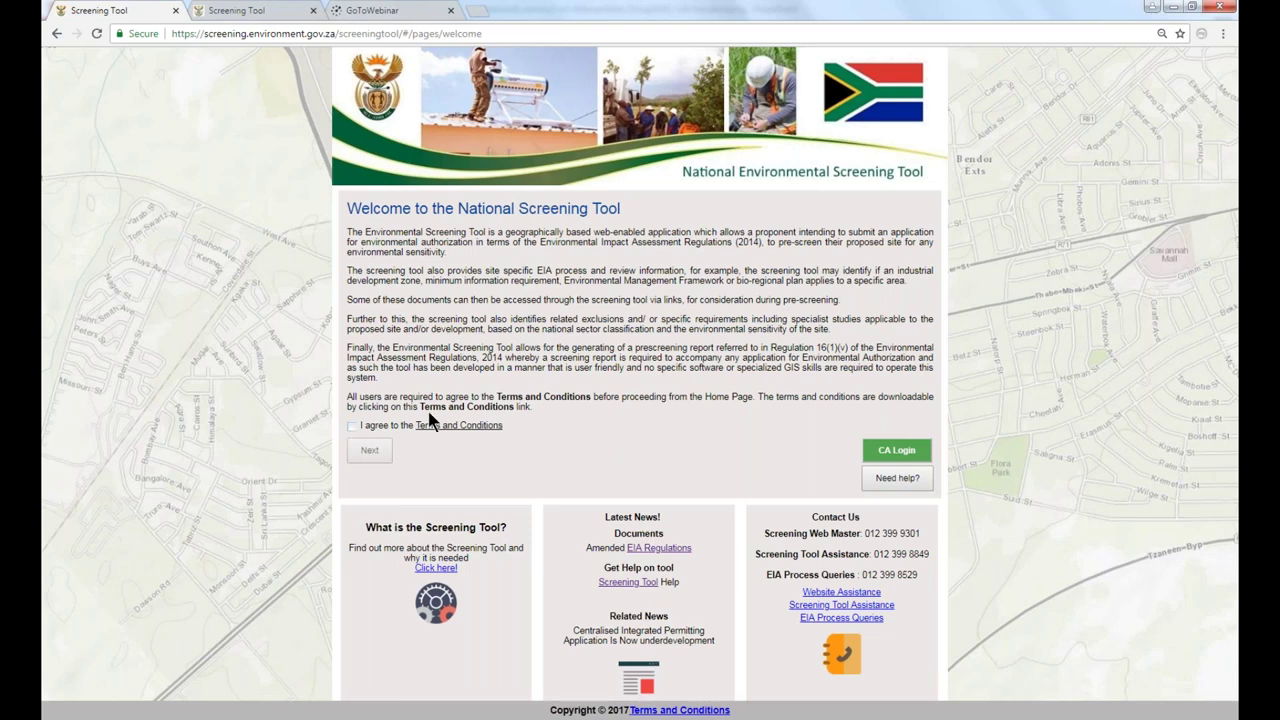
Agree to the terms and conditions and continue past the screening process overview.
click(352, 427)
click(368, 450)
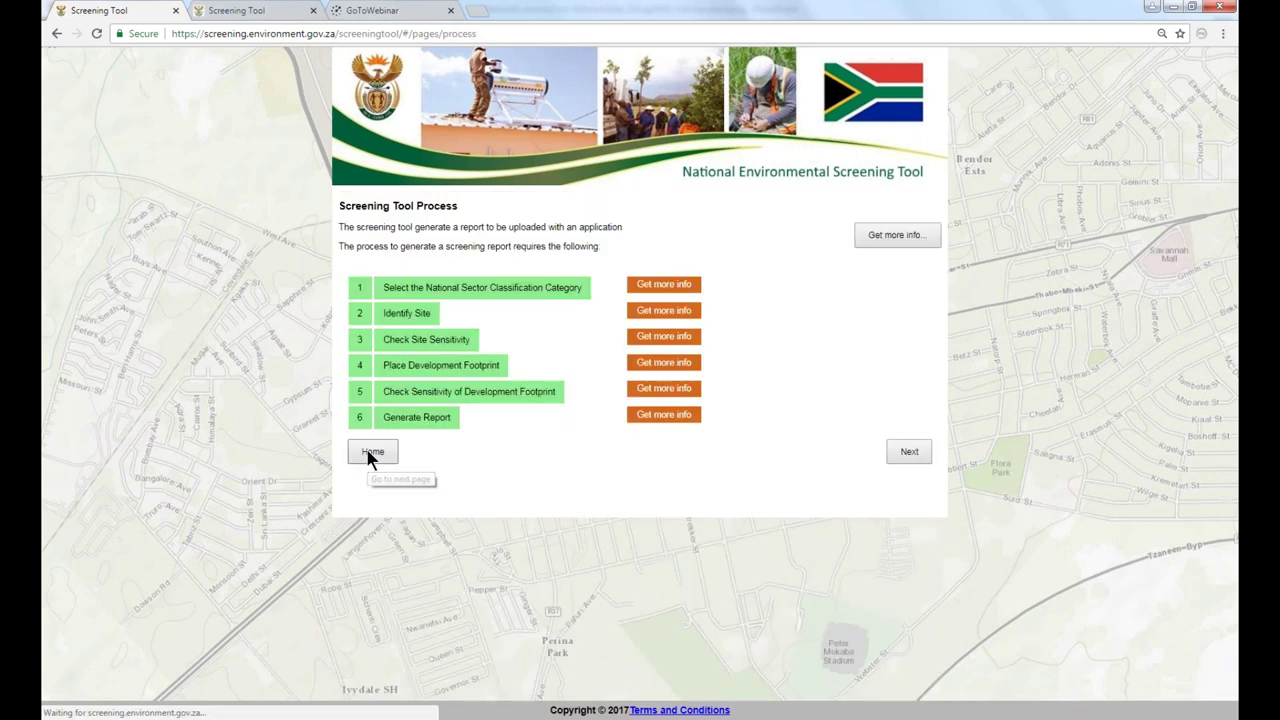
click(908, 453)
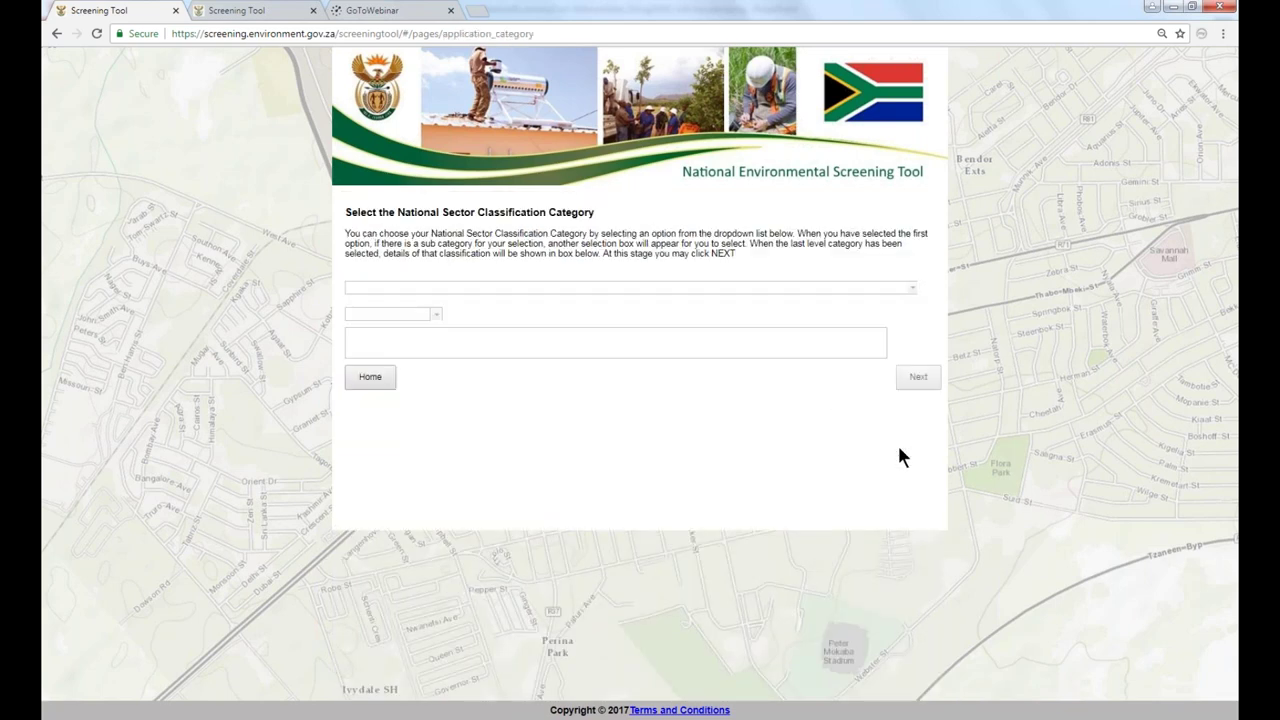
Classify the application as Transformation of land – From agriculture or afforestation and proceed to Identify Site.
click(437, 316)
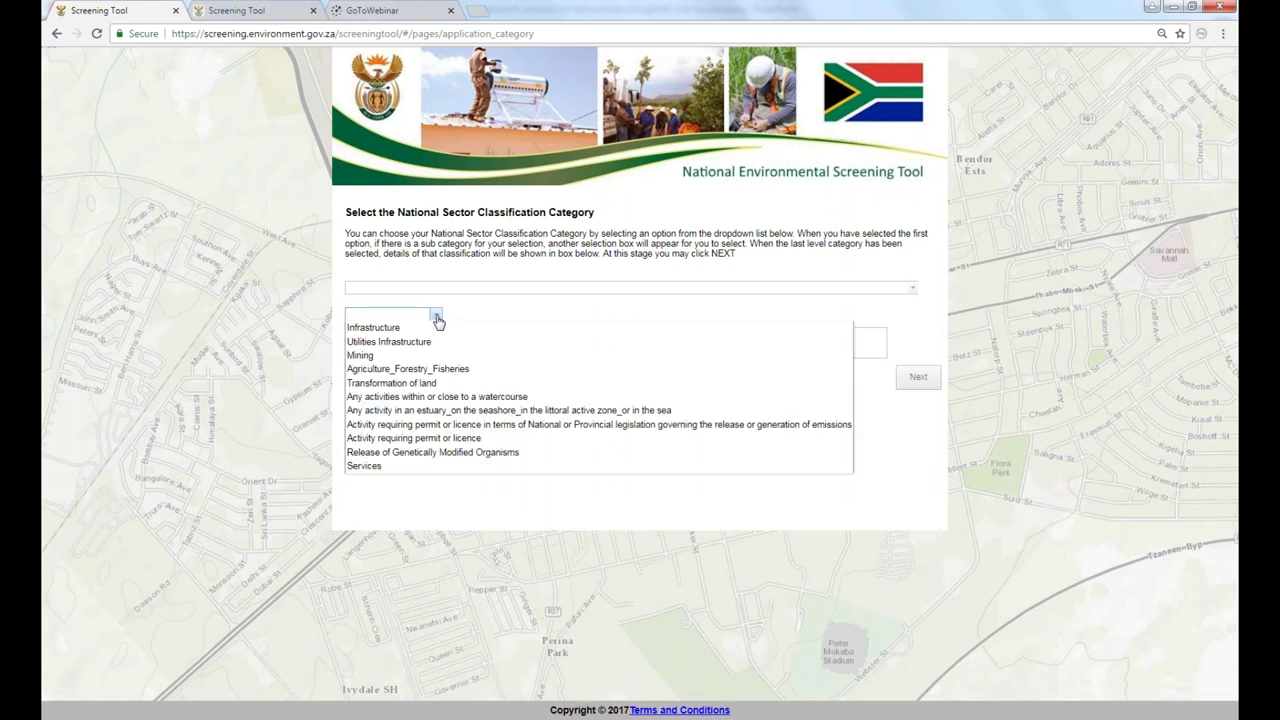
click(373, 370)
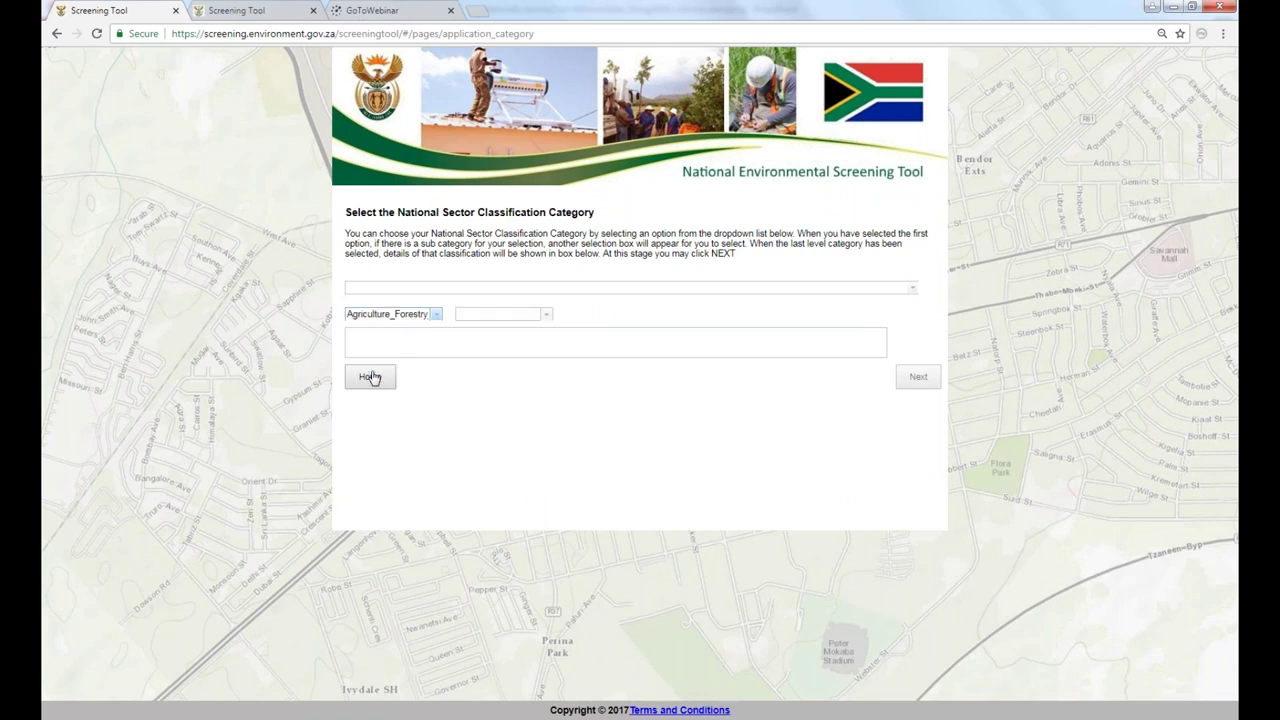
click(435, 314)
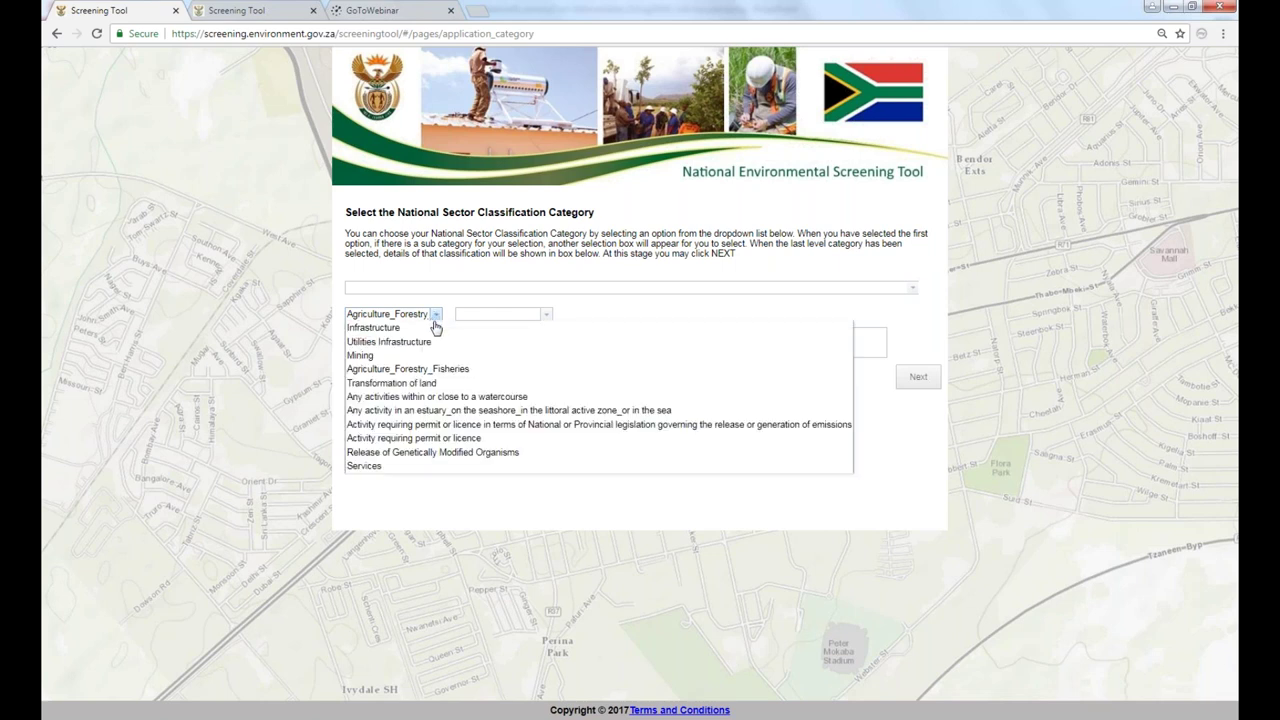
click(389, 383)
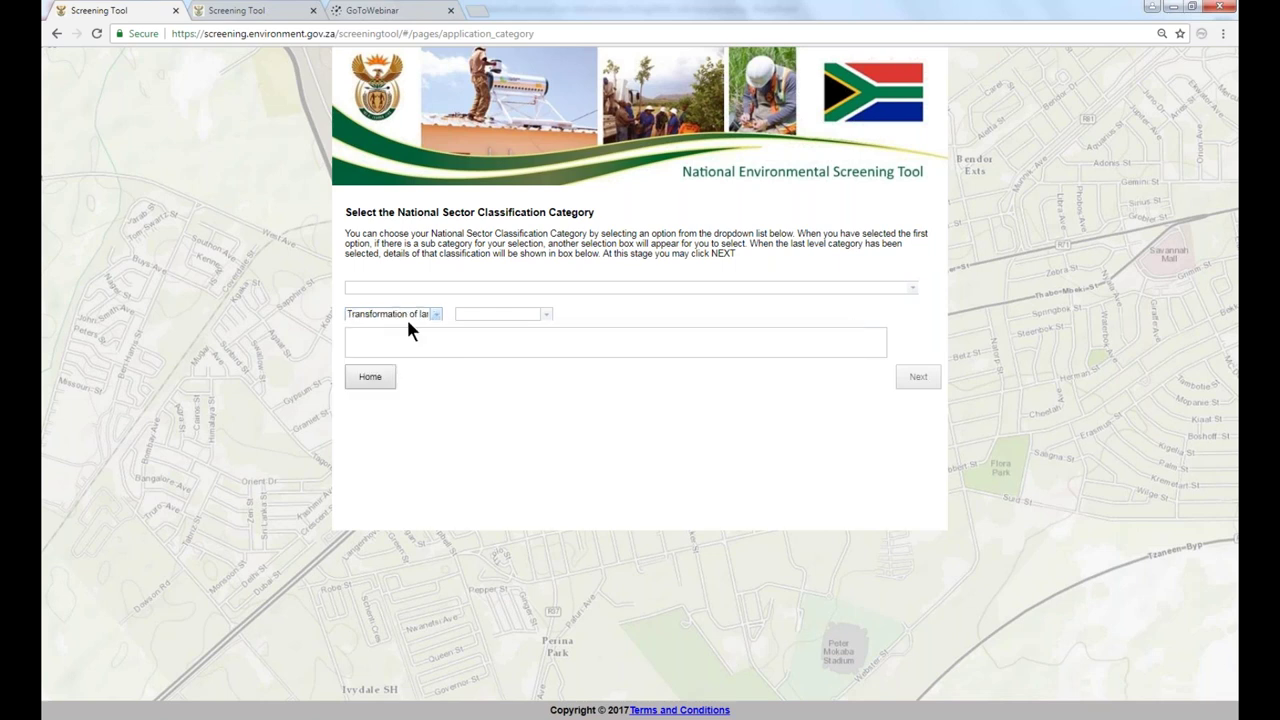
click(545, 316)
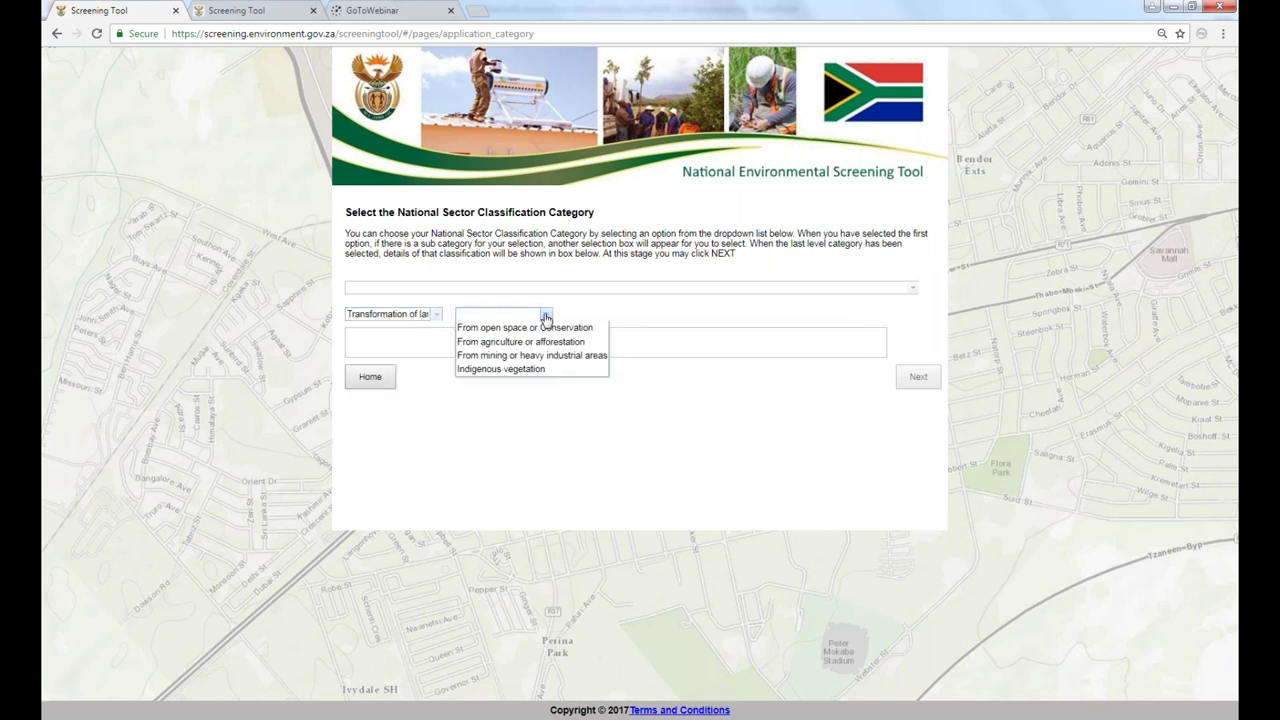
click(556, 342)
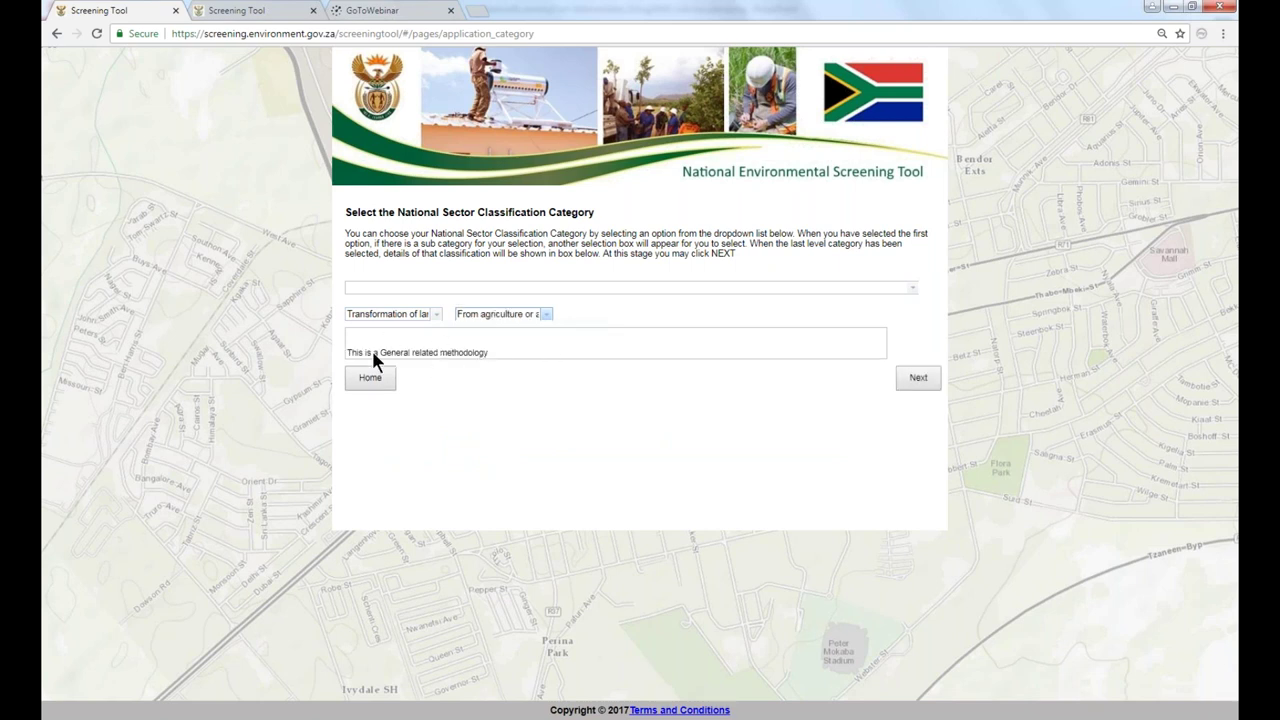
click(921, 372)
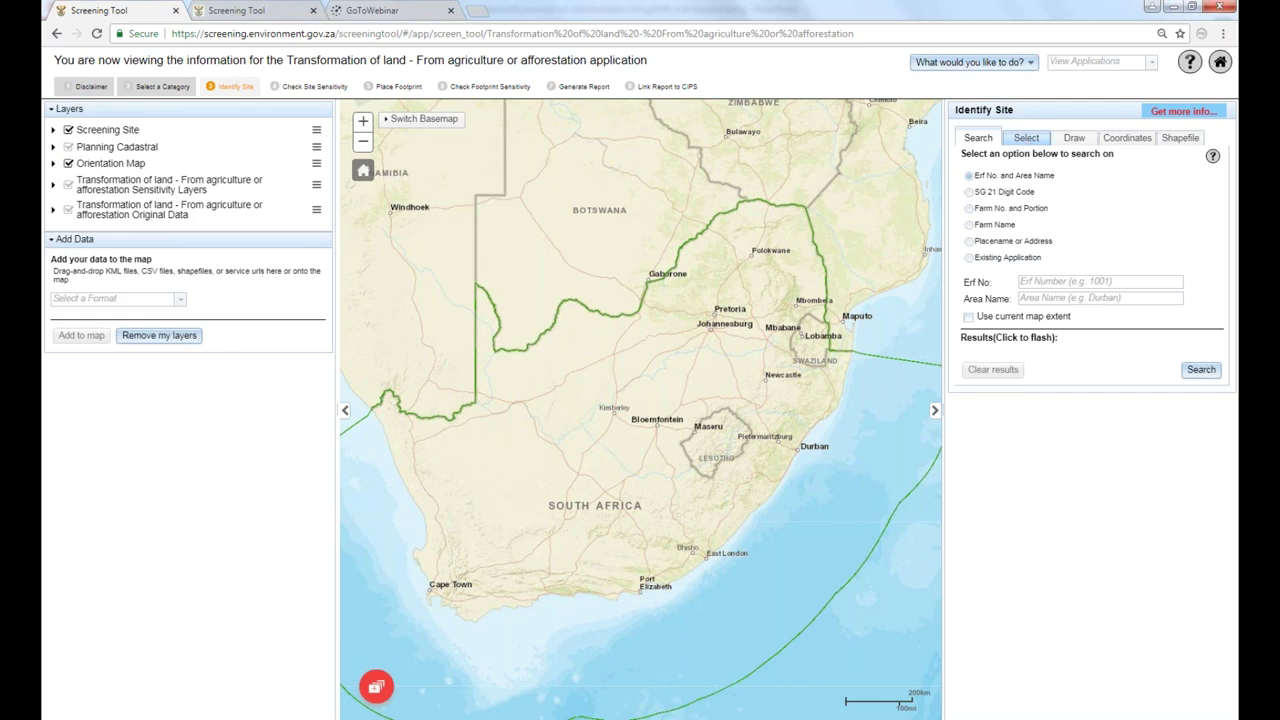
Search by farm name for EENZAAMHEID and flash the EENZAAMHEID 113, 00000 result on the map.
click(969, 225)
click(1065, 282)
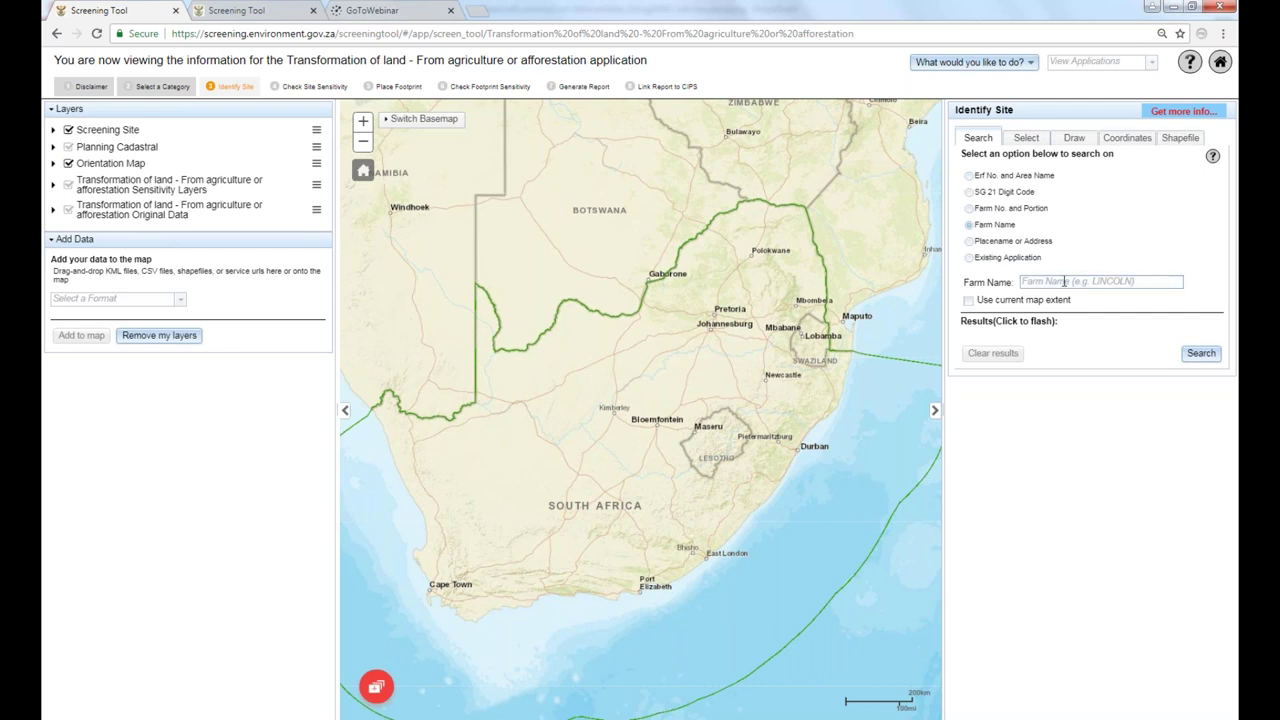
text(Een)
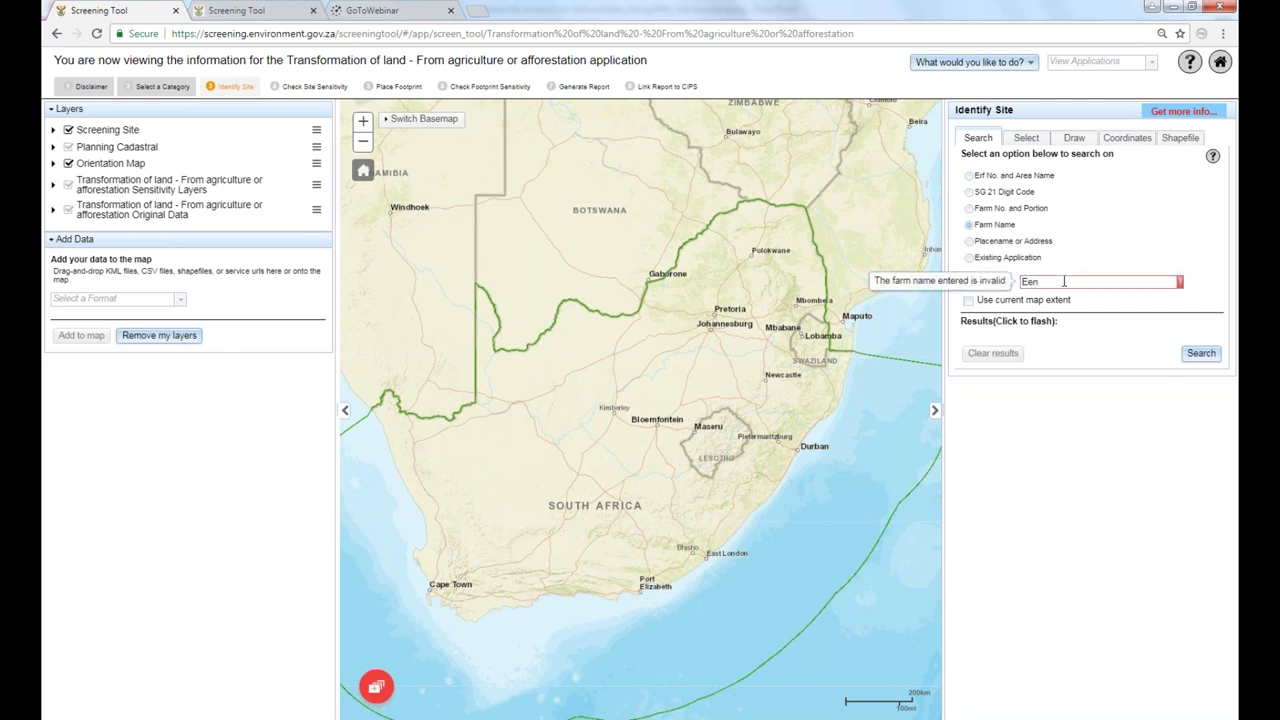
text(zaam)
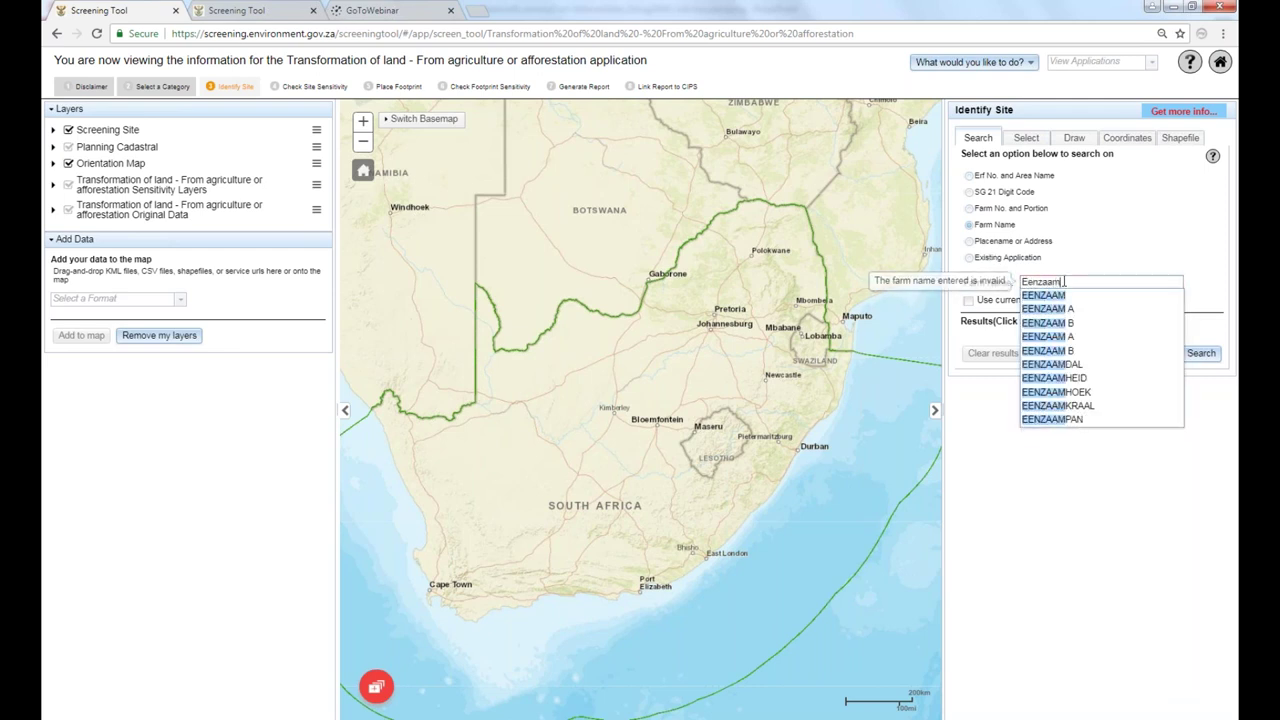
text(n)
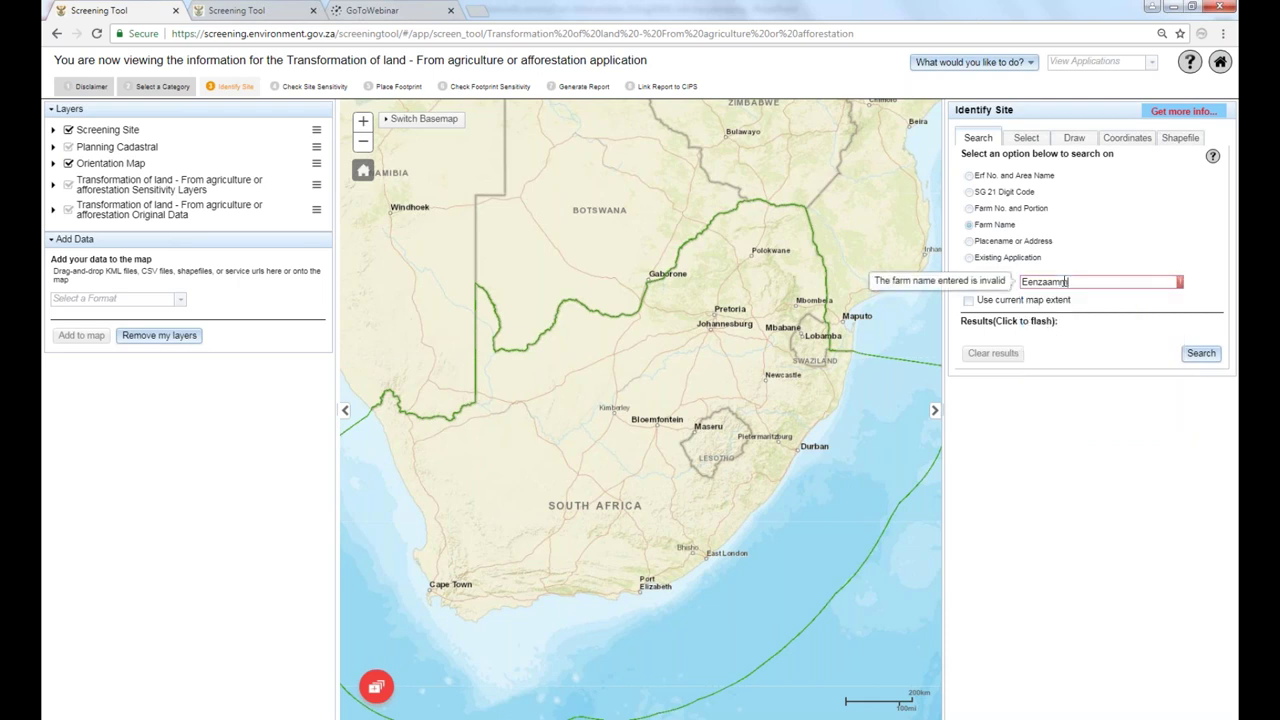
key(BackSpace)
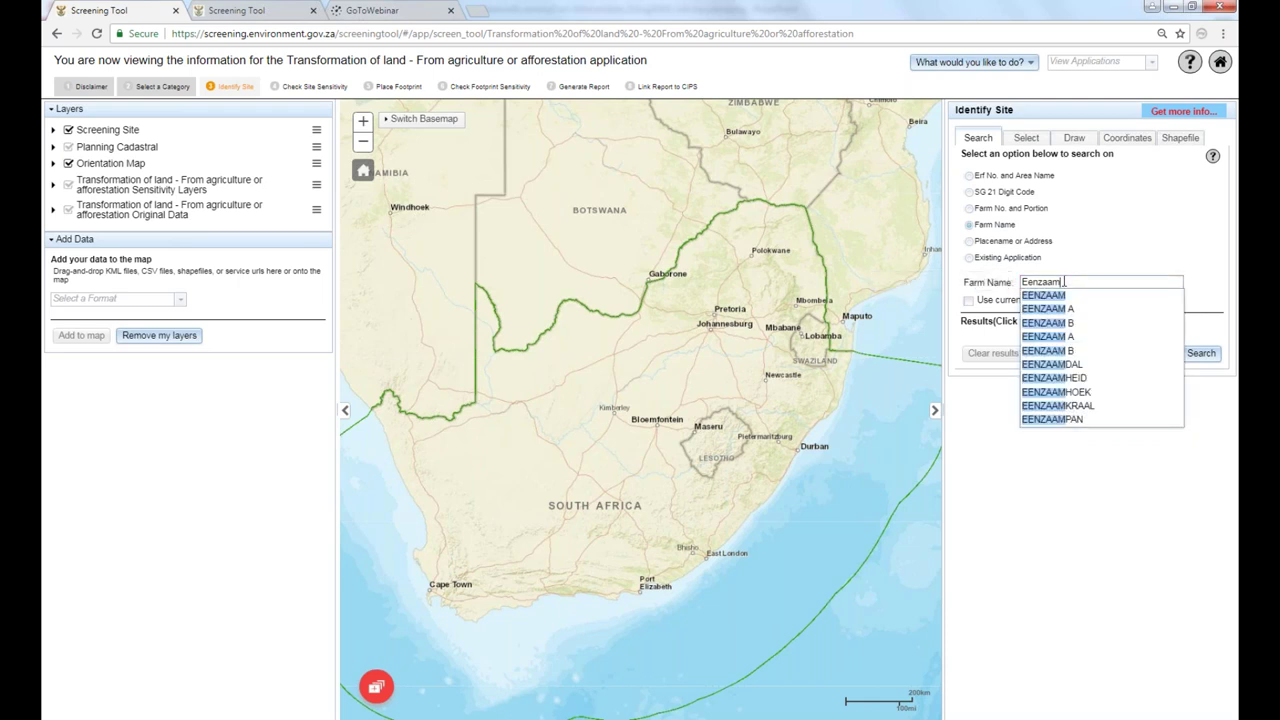
click(1058, 381)
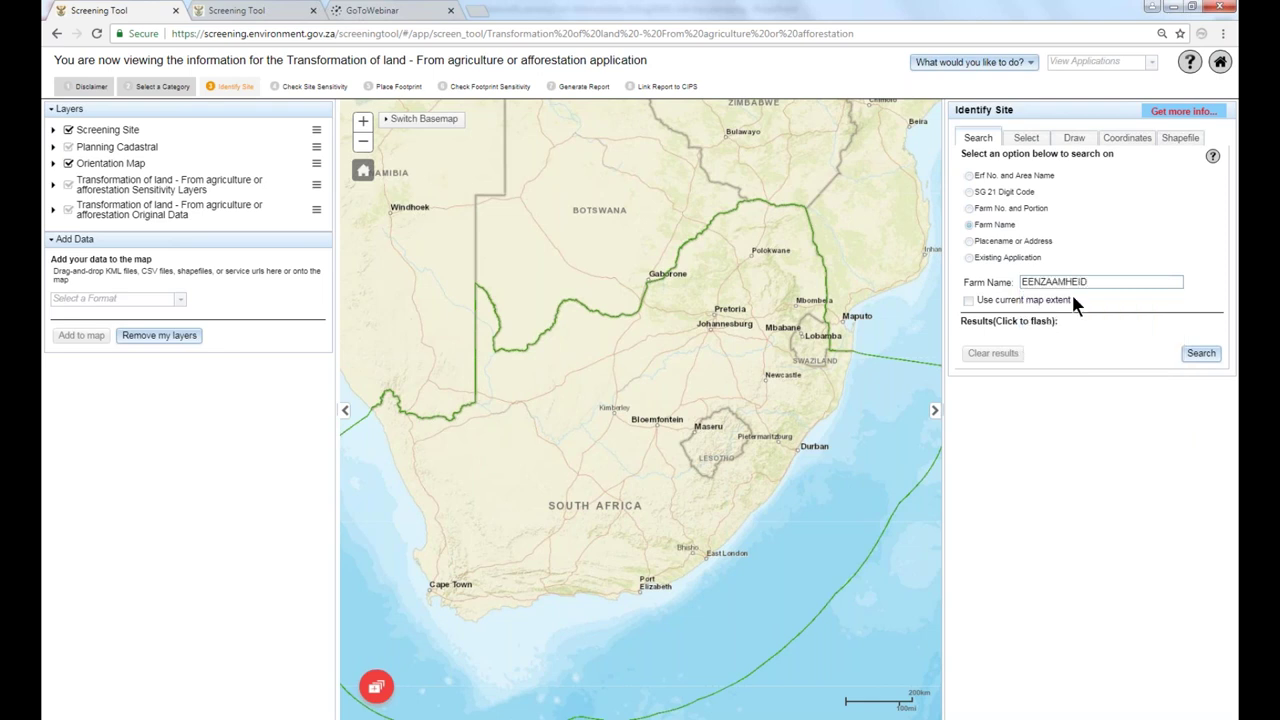
click(1200, 354)
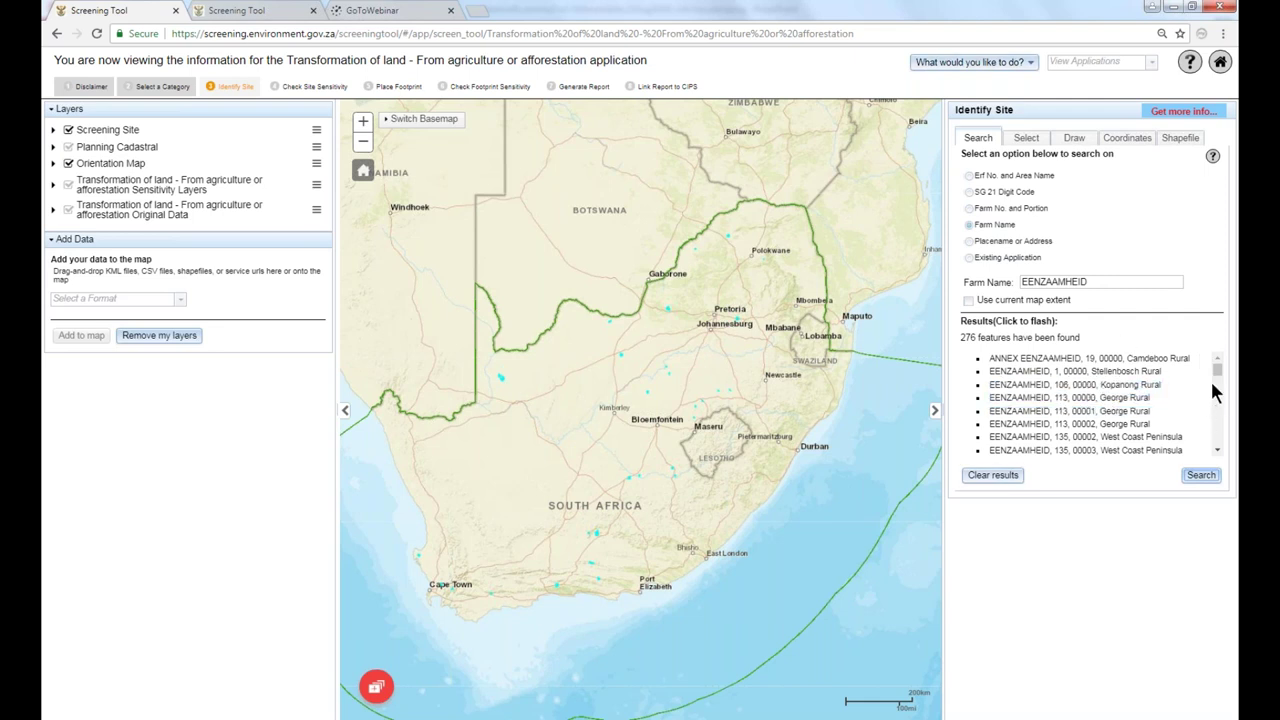
click(1070, 424)
click(1045, 398)
Zoom to EENZAAMHEID 113, 00000, George Rural and pan to show neighbouring parcels.
triple_click(1085, 372)
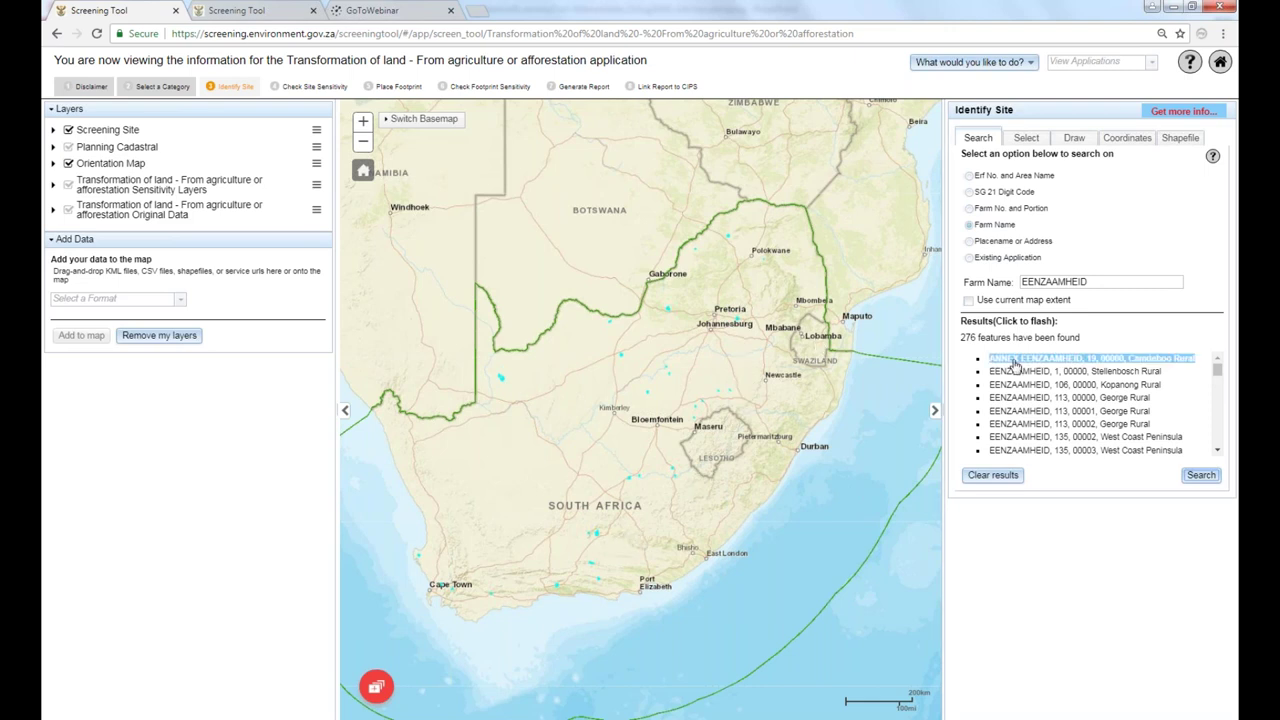
triple_click(1030, 398)
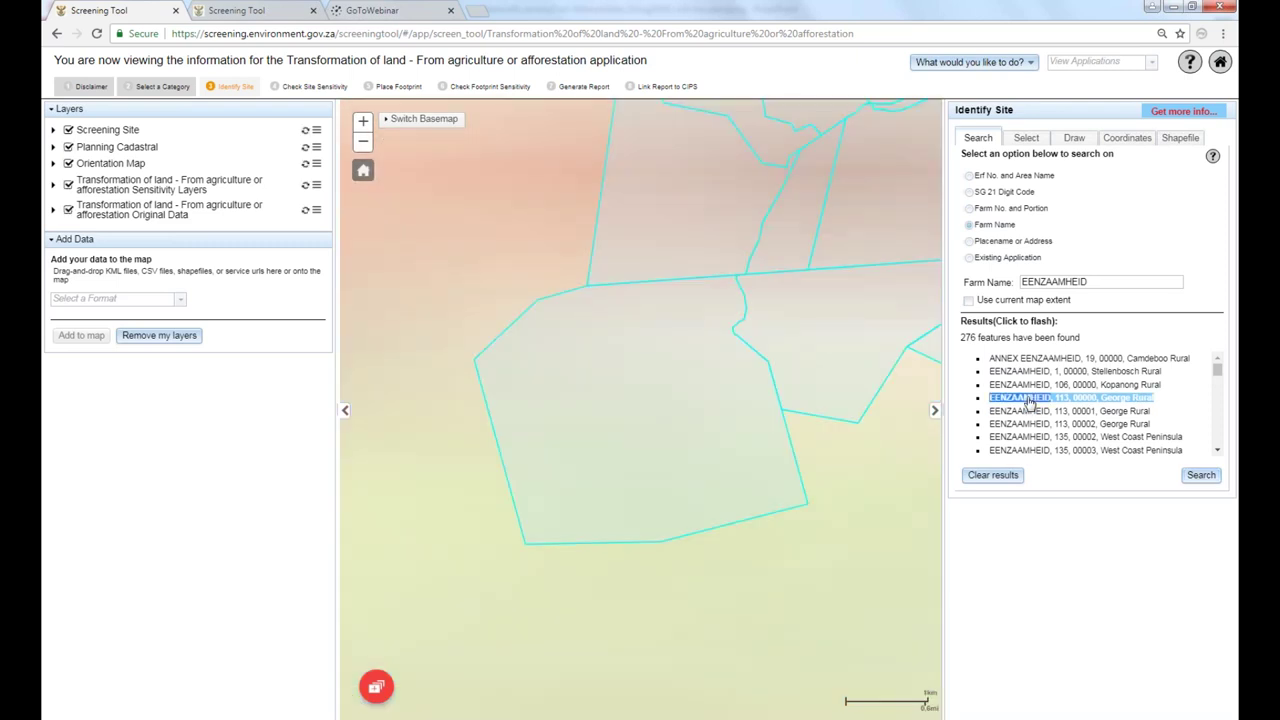
drag(772, 298, 654, 477)
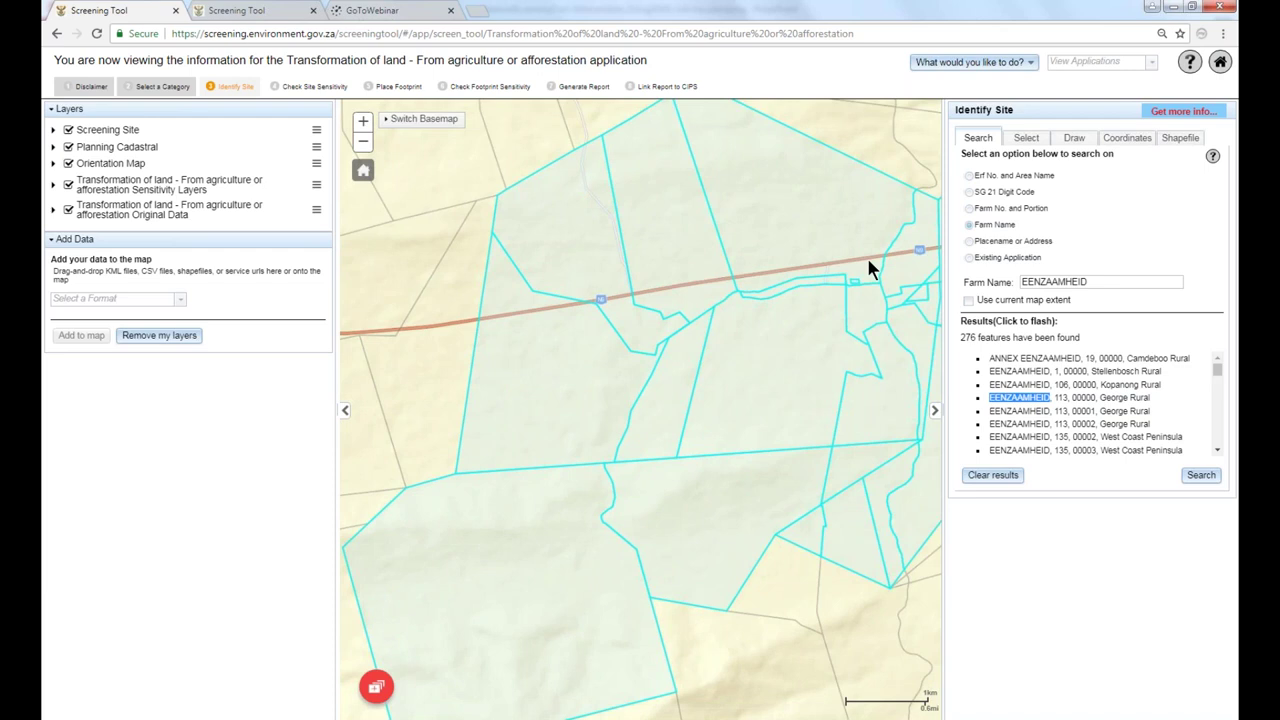
Box-select the road parcels, drop Portion 00000, and merge Portions 00002, 00022, 00032 into a site area.
click(1026, 138)
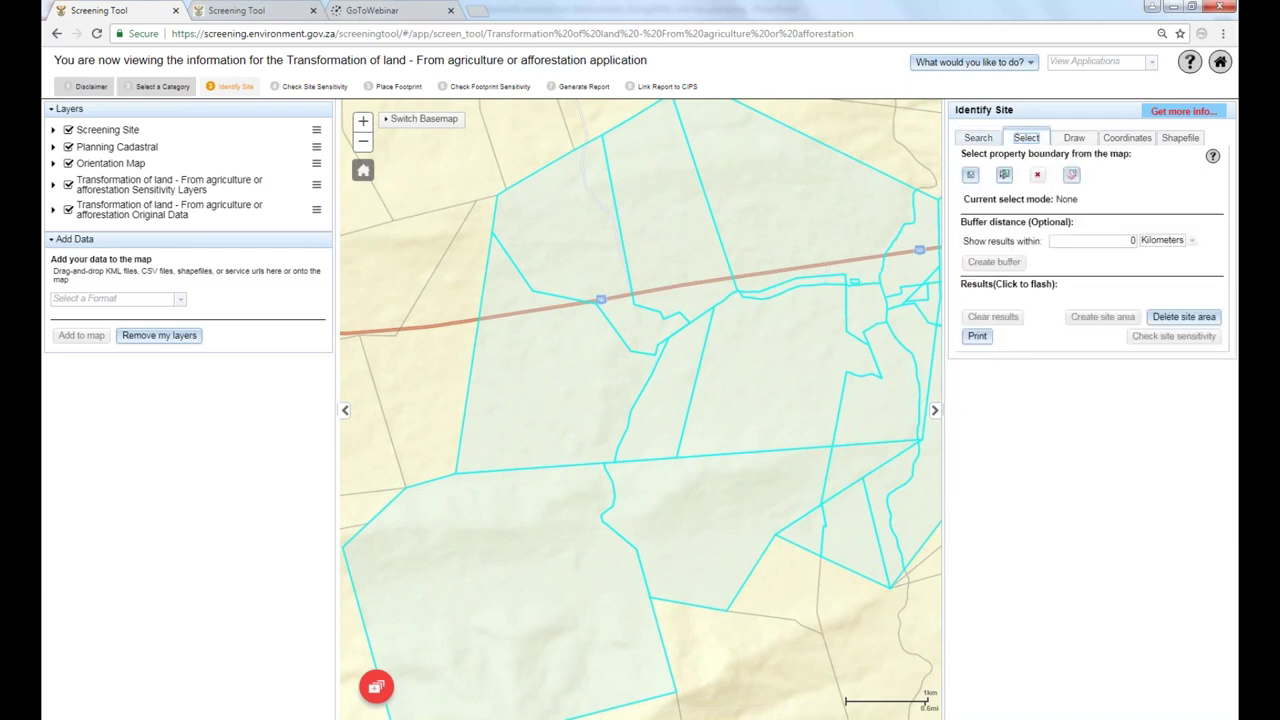
click(973, 180)
drag(575, 182, 660, 202)
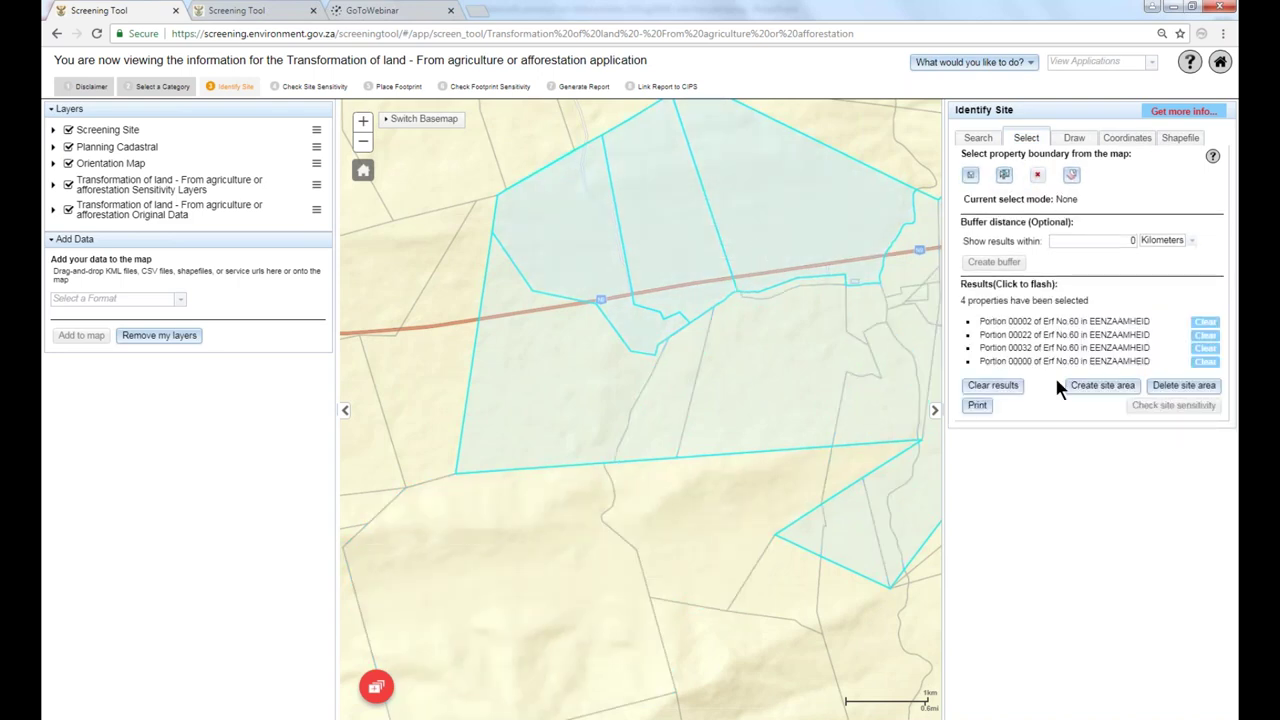
click(1066, 322)
click(1066, 335)
click(1068, 347)
click(1070, 362)
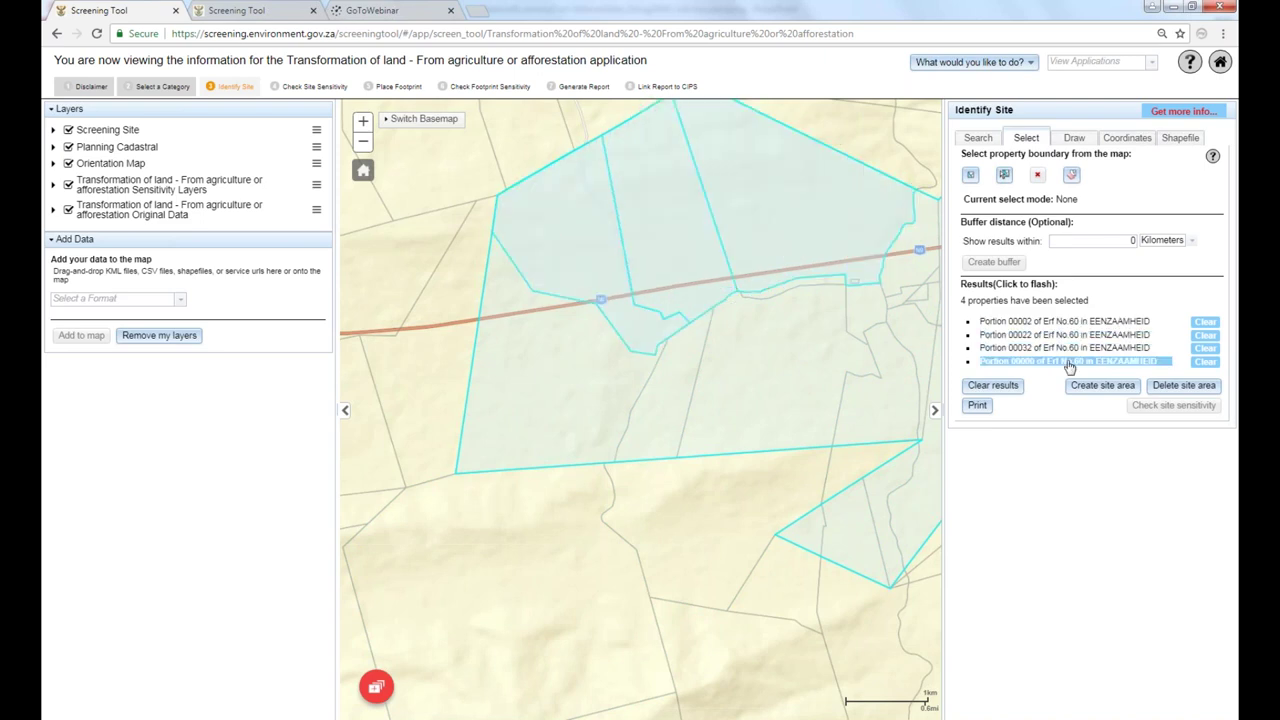
click(1205, 361)
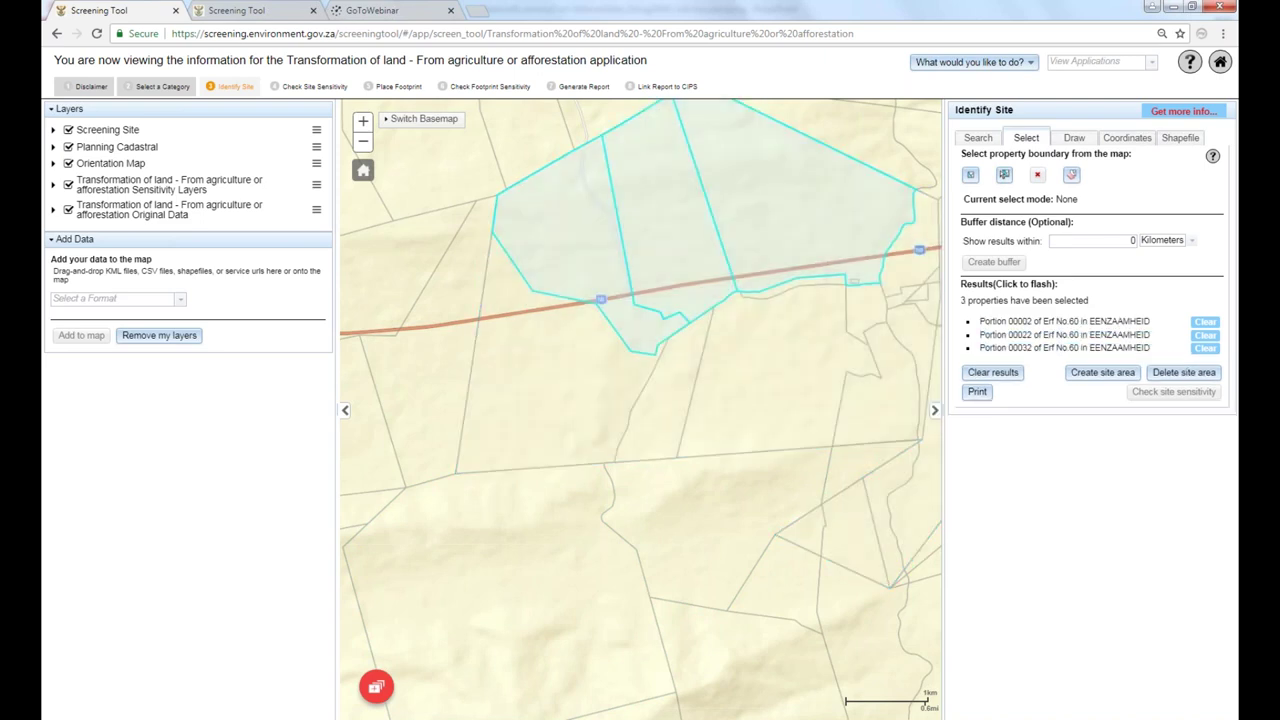
click(1103, 372)
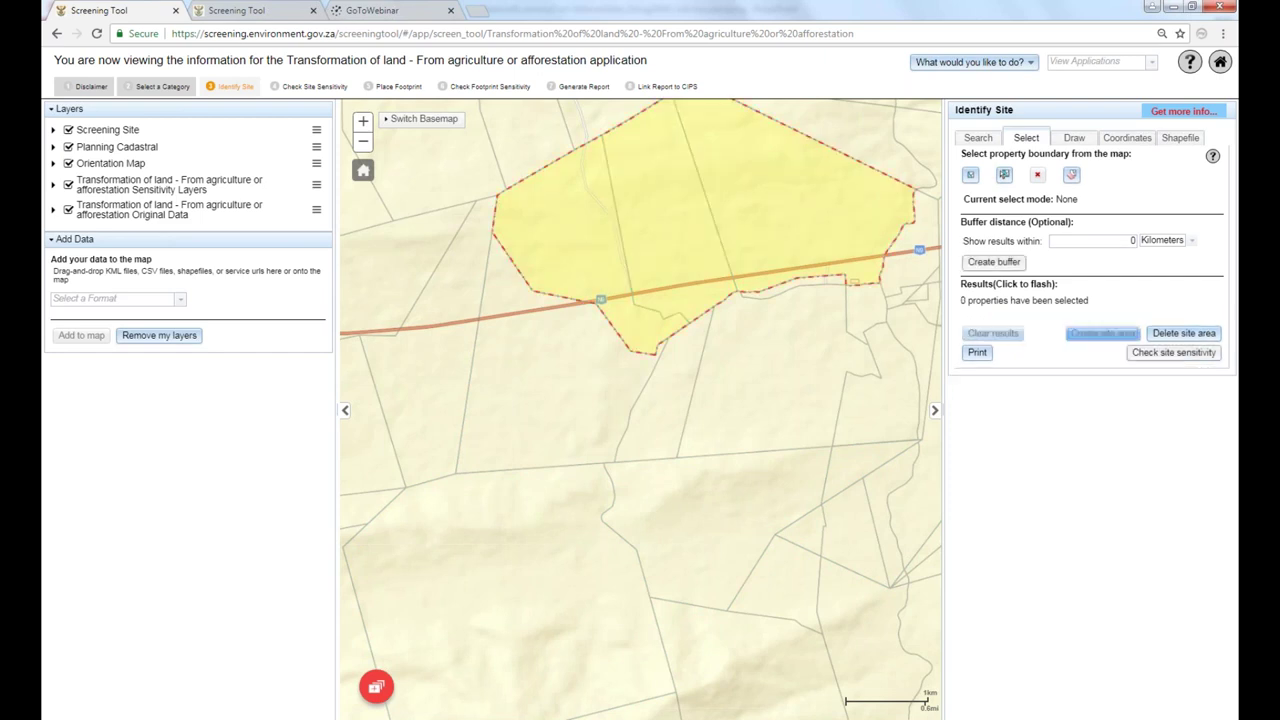
Save the PDF in the Reports folder as a new Driefontein file name including the applicant's name.
drag(735, 232, 692, 330)
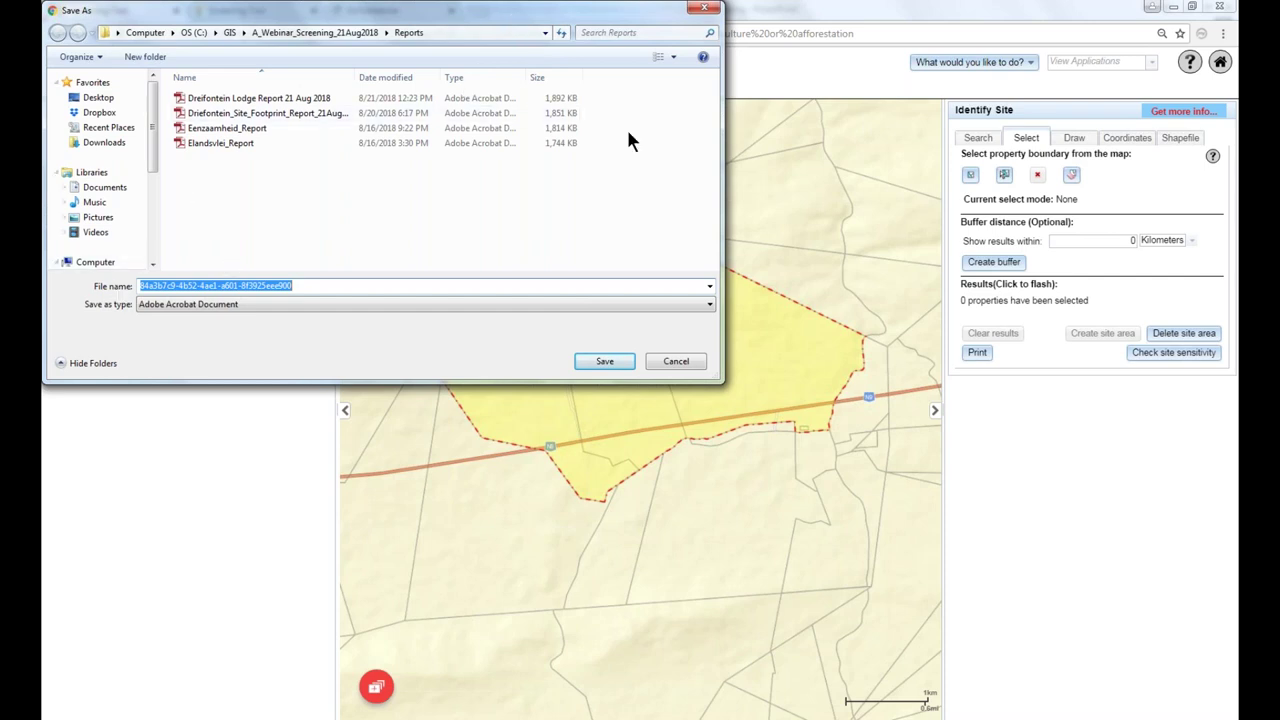
drag(610, 10, 675, 184)
click(257, 12)
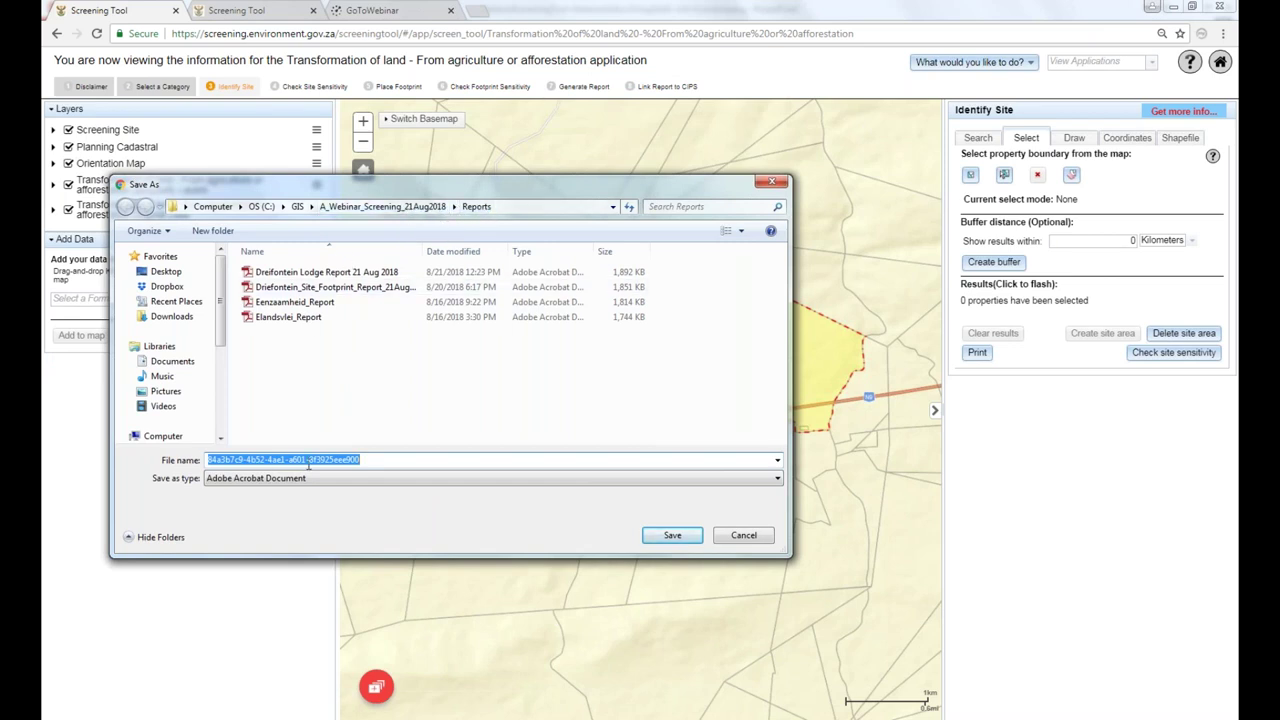
drag(364, 459, 206, 459)
text(Driefon)
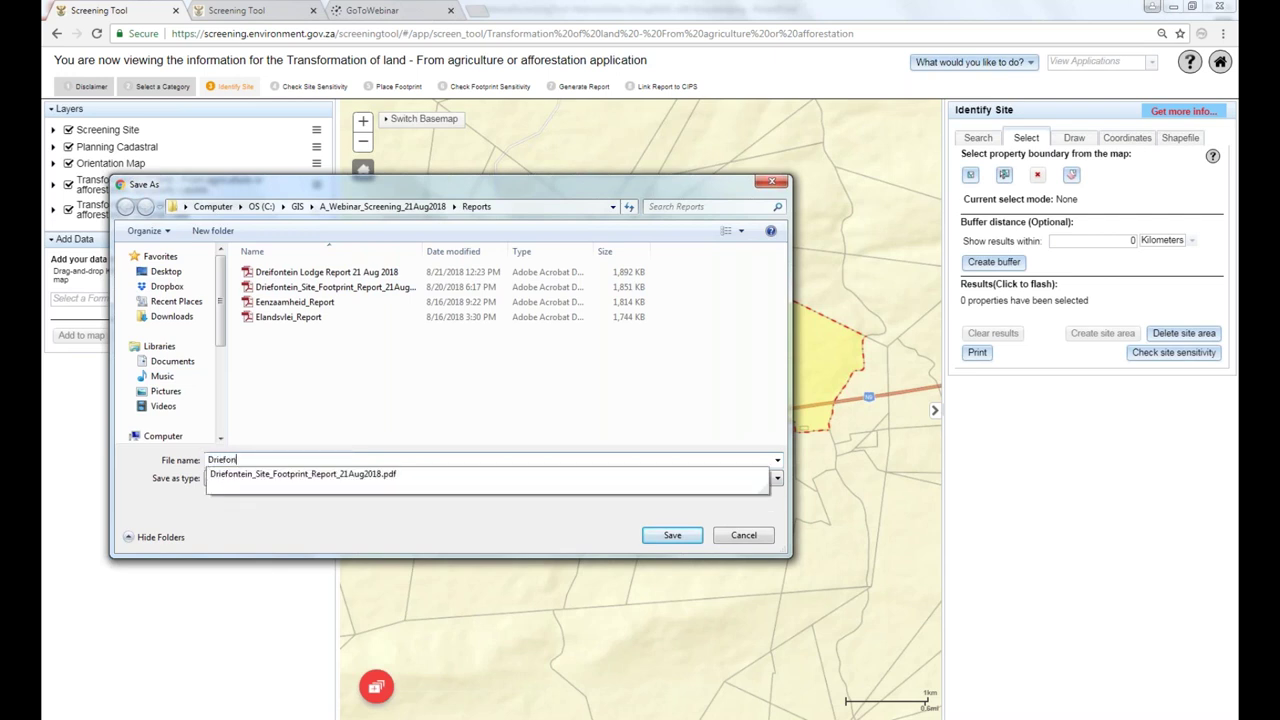
text(tein_Deon)
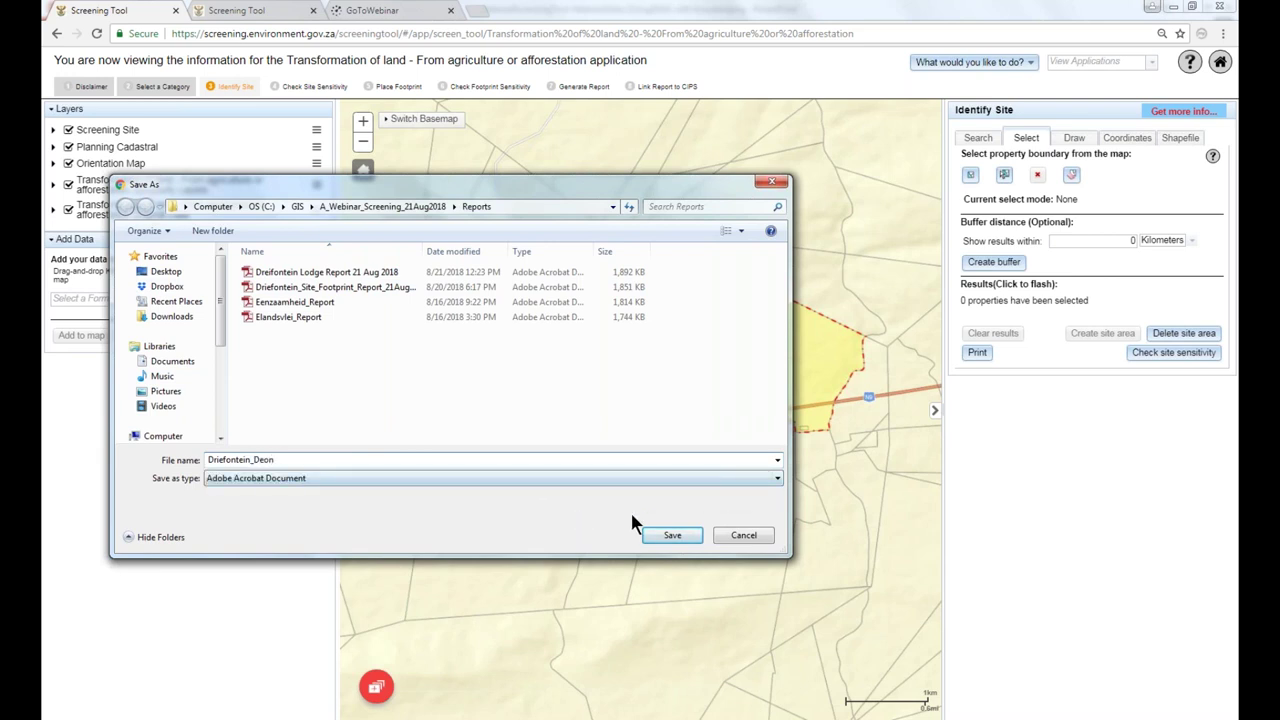
click(668, 535)
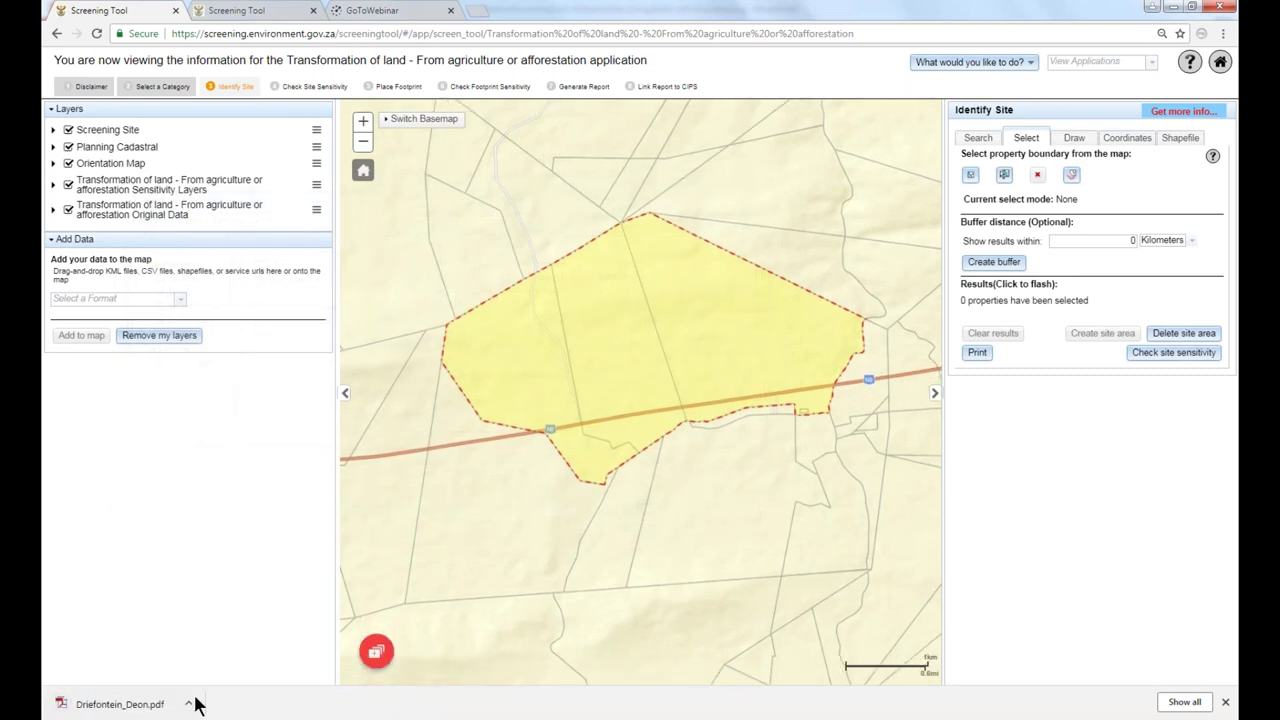
click(1227, 705)
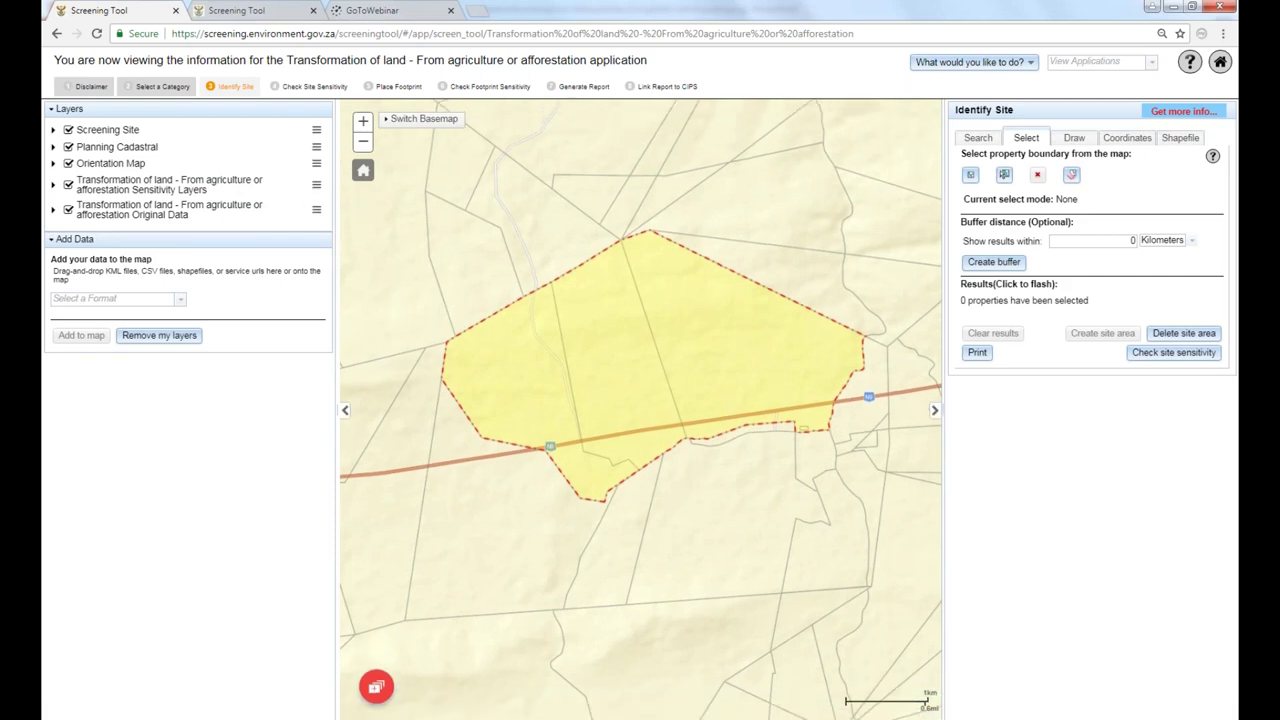
click(238, 10)
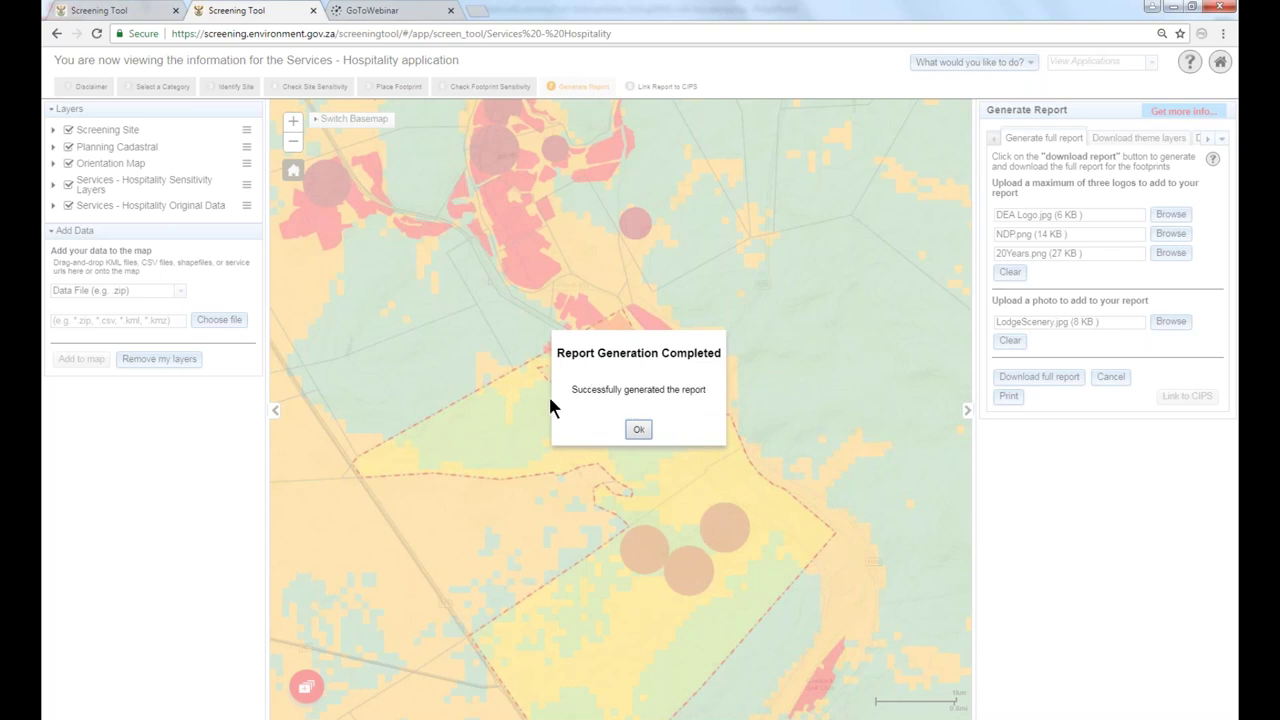
click(639, 429)
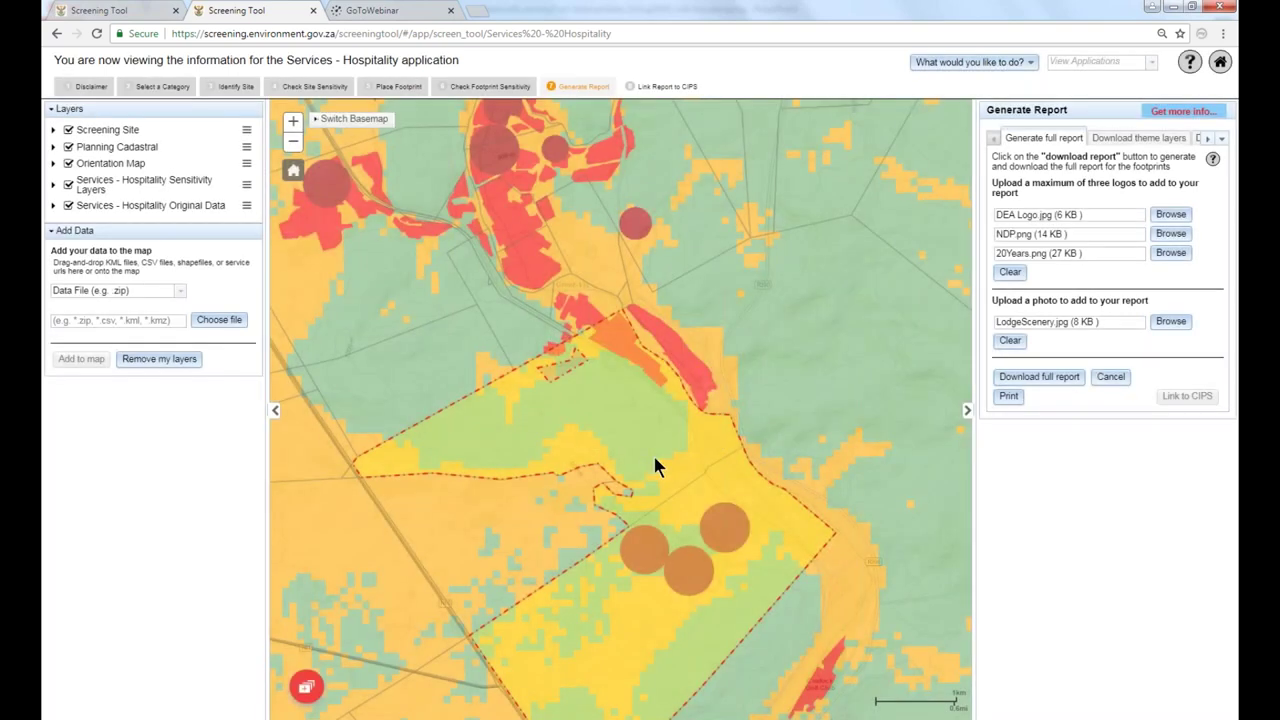
click(128, 12)
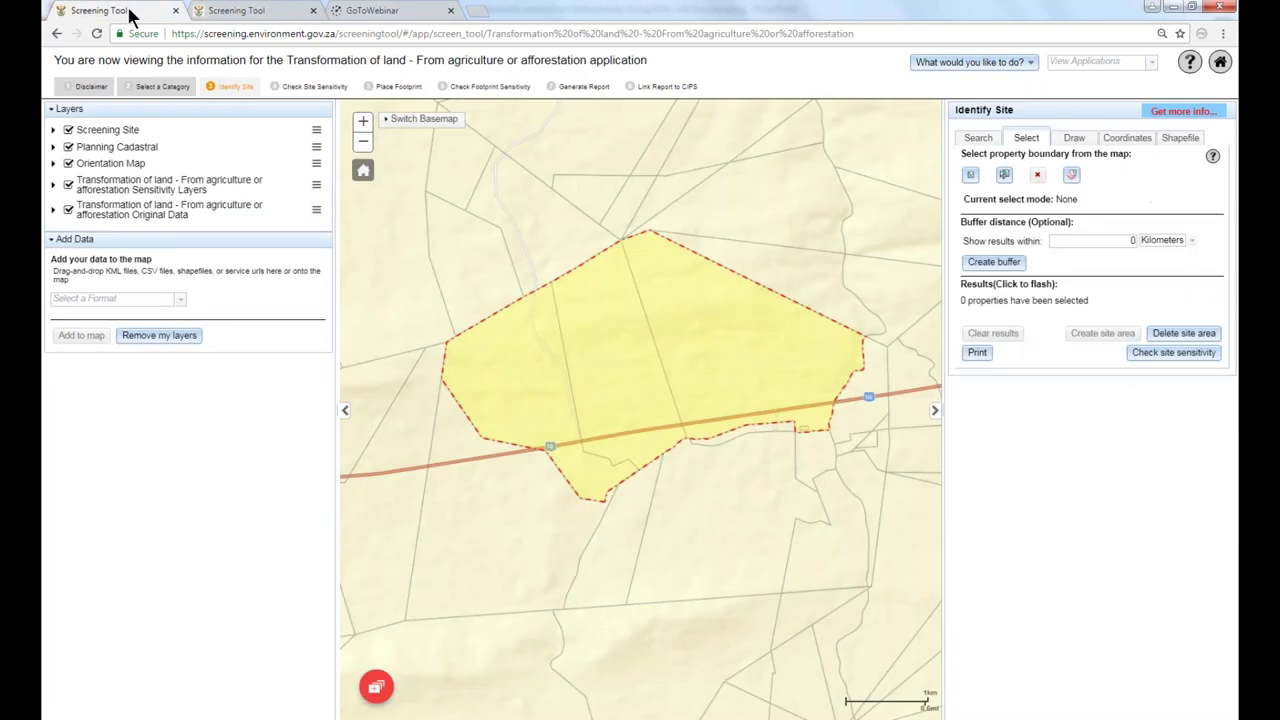
click(1064, 240)
Check site sensitivity, viewing All Sensitivities, then Agriculture, then Terrestrial Biodiversity themes.
click(1155, 352)
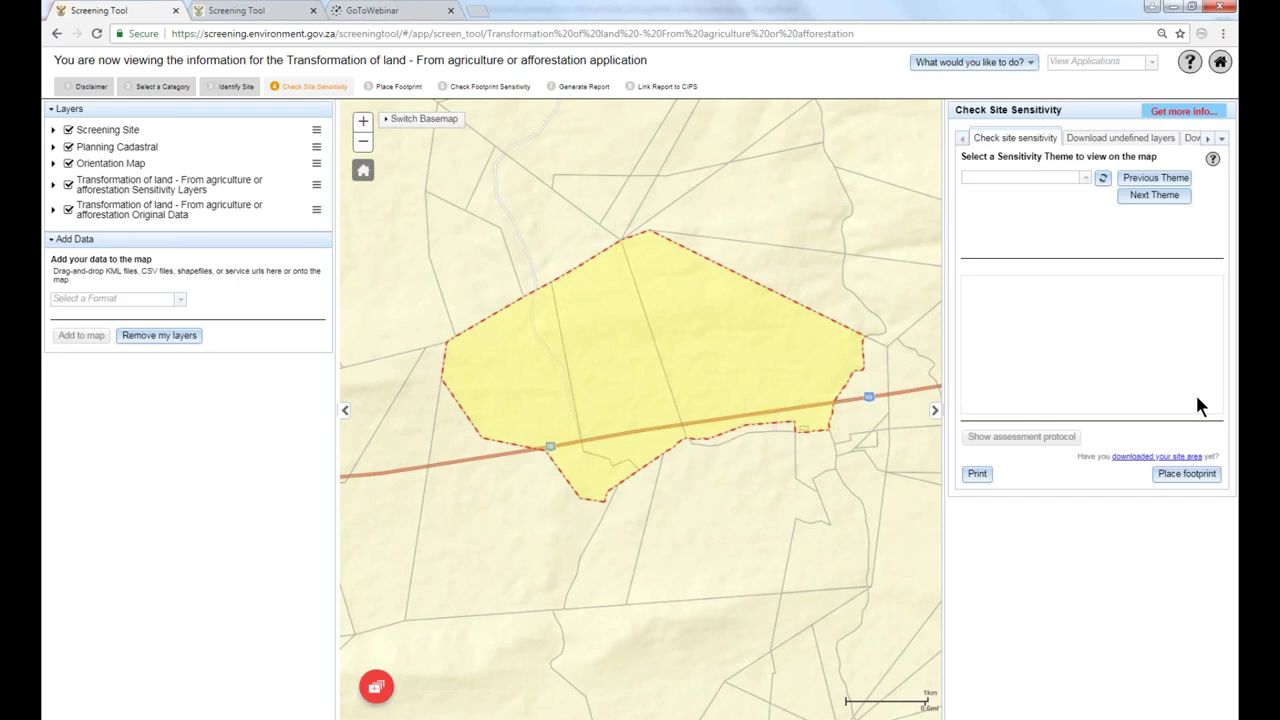
click(1088, 180)
click(1016, 205)
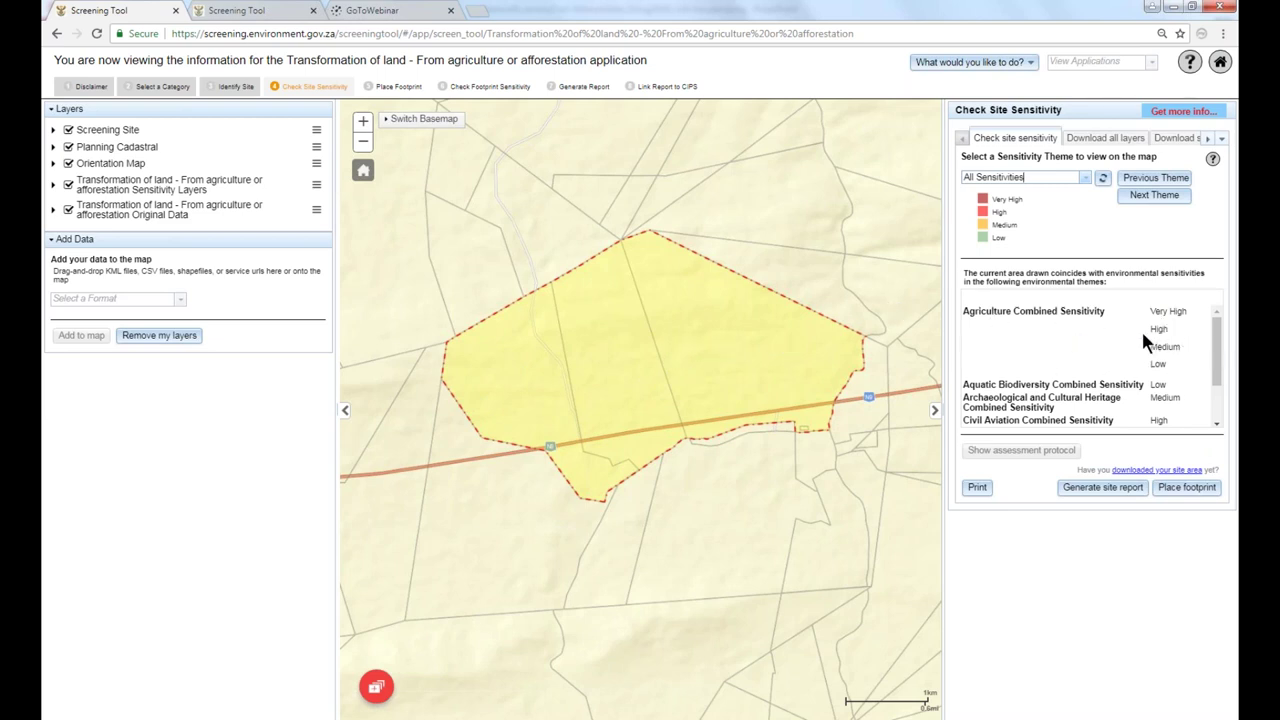
click(1086, 179)
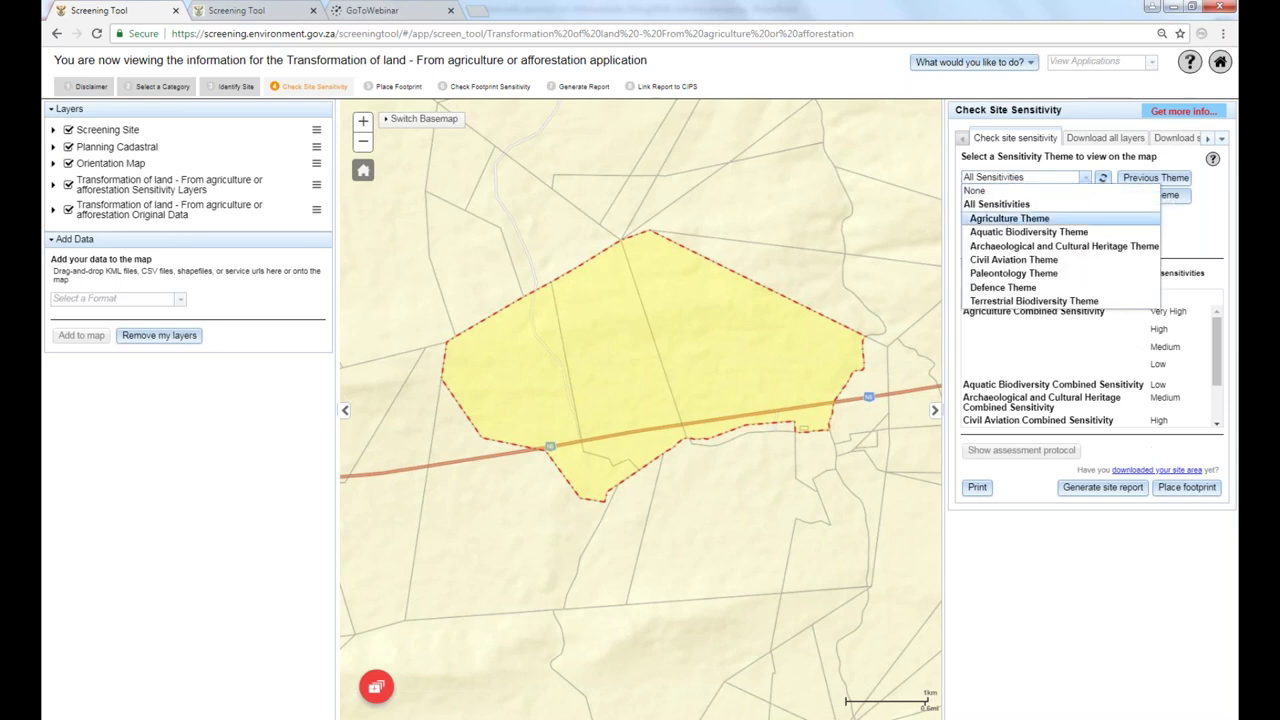
click(1009, 217)
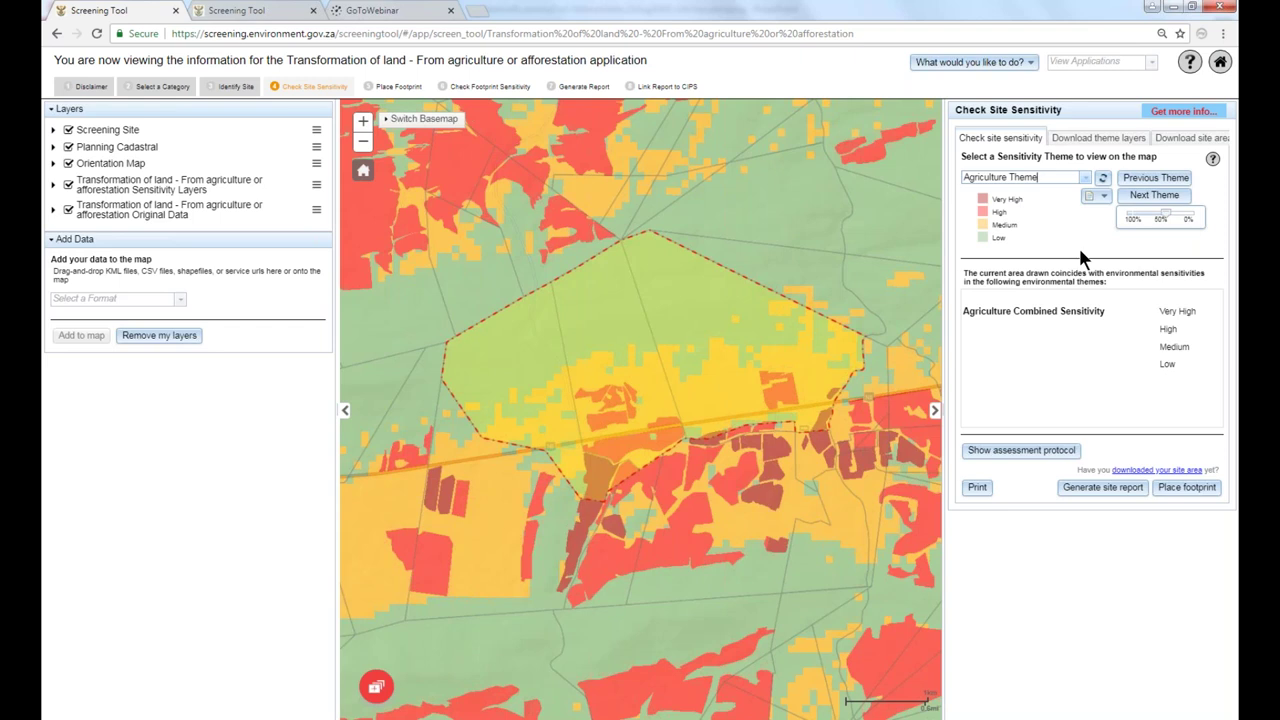
click(1087, 187)
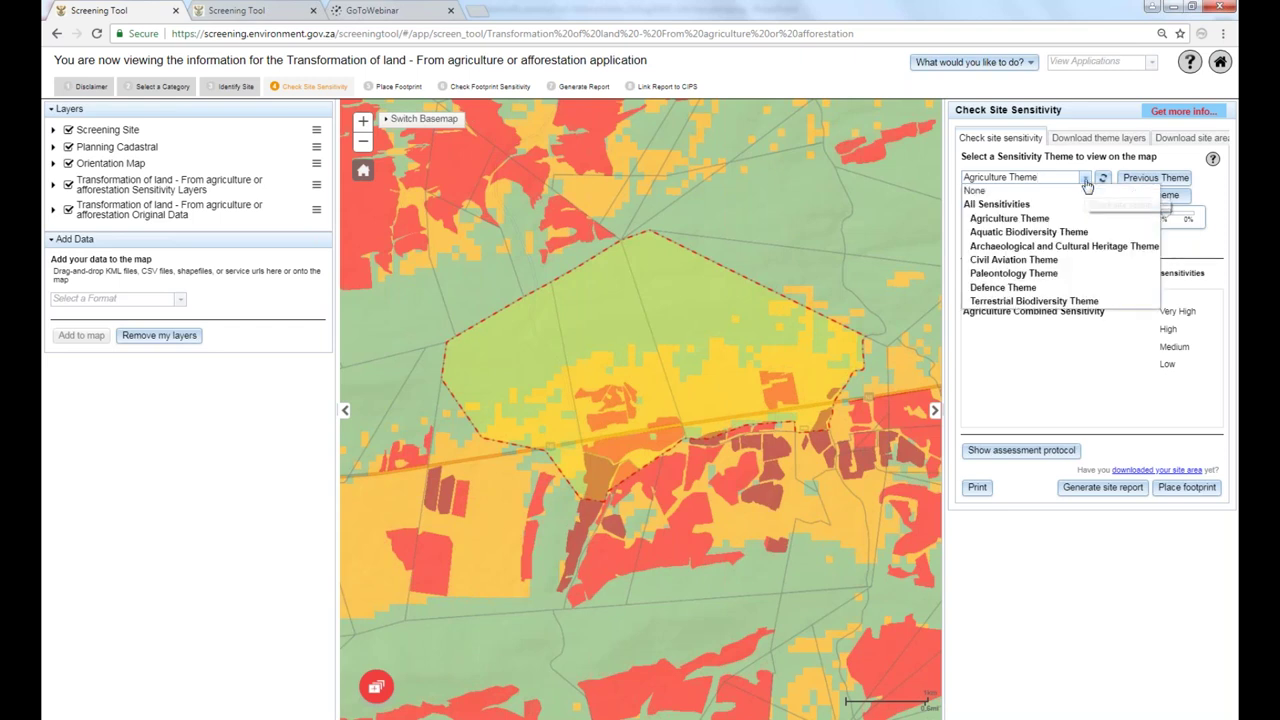
click(1050, 301)
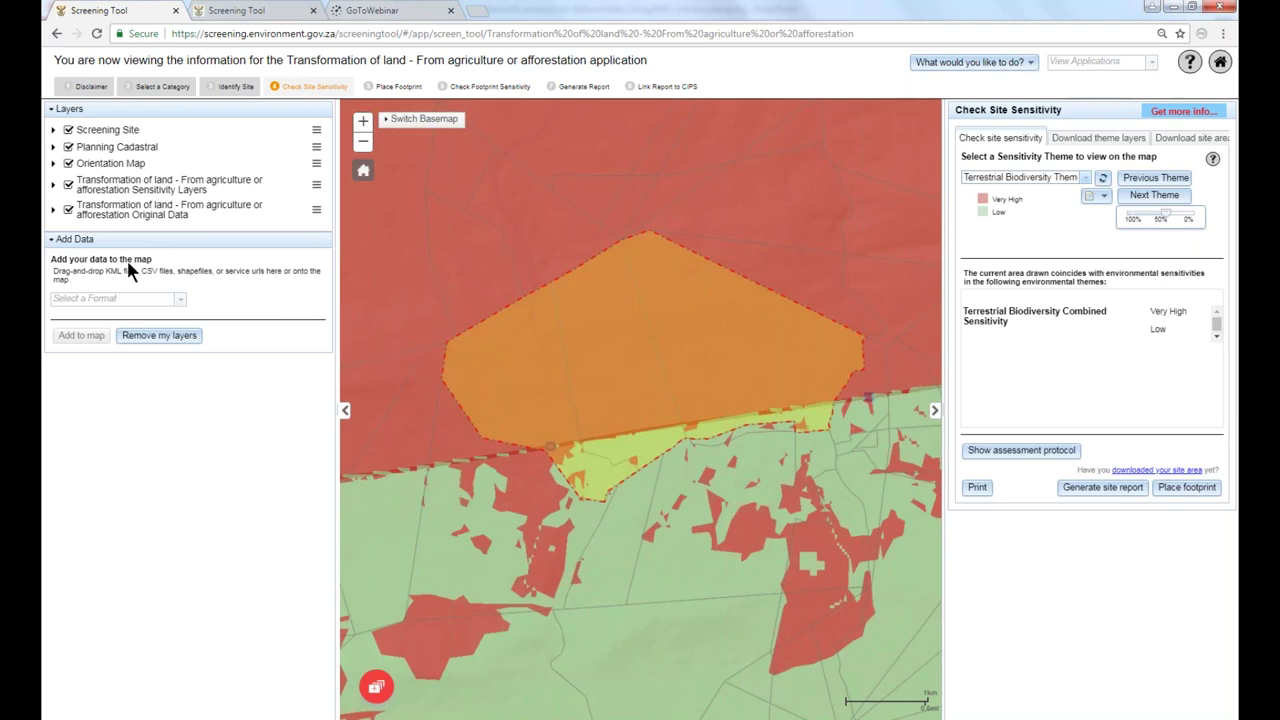
Show and hide the Conservation Areas layer under Original Data, then proceed to Place Footprint.
click(54, 210)
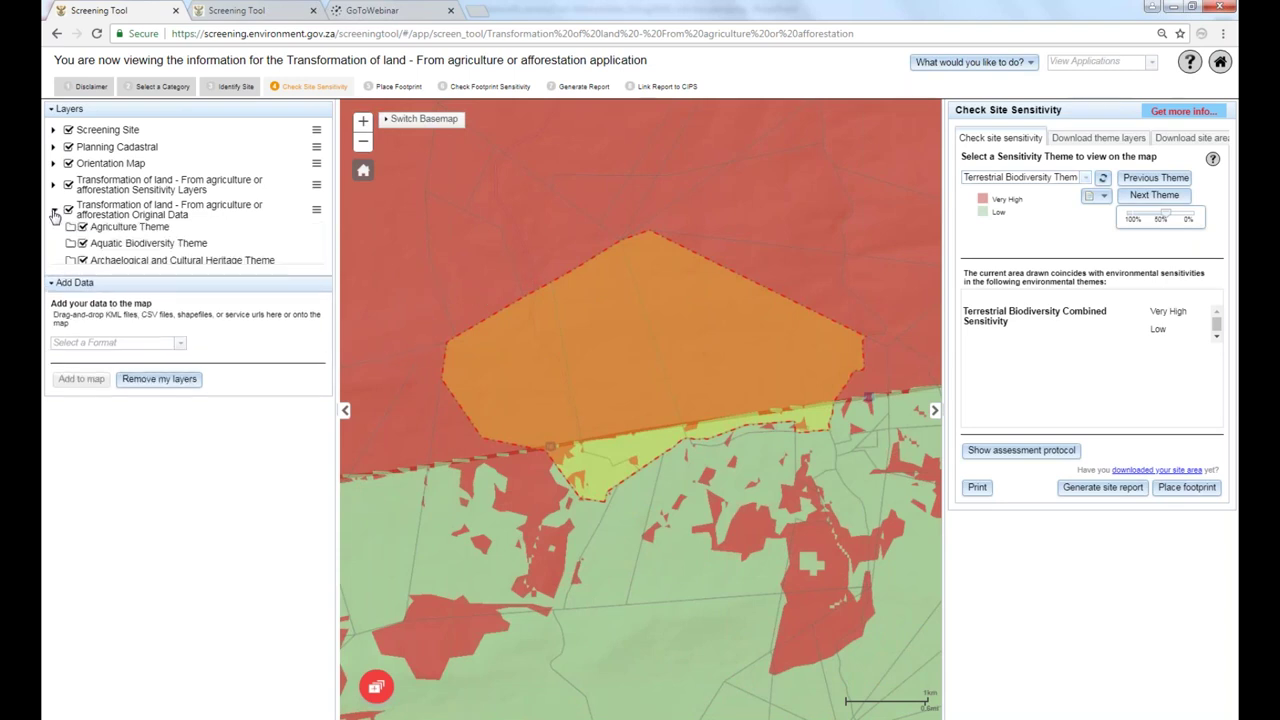
click(70, 327)
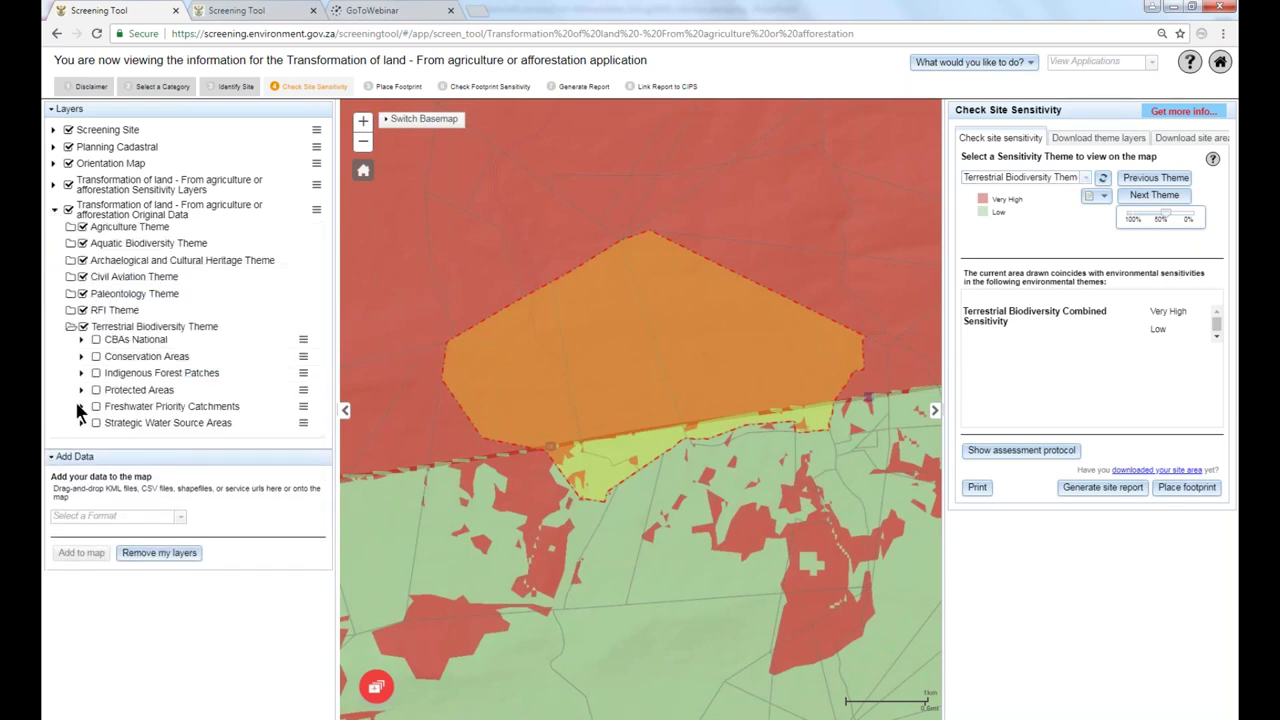
click(81, 357)
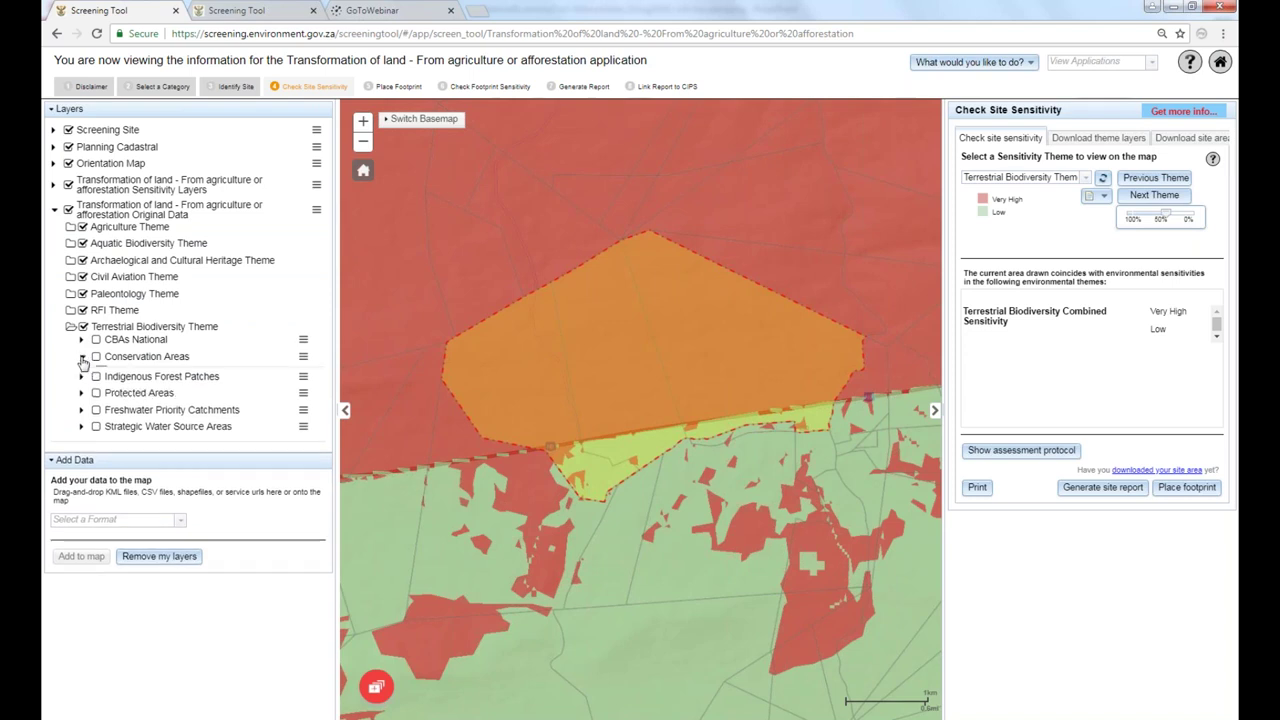
click(96, 357)
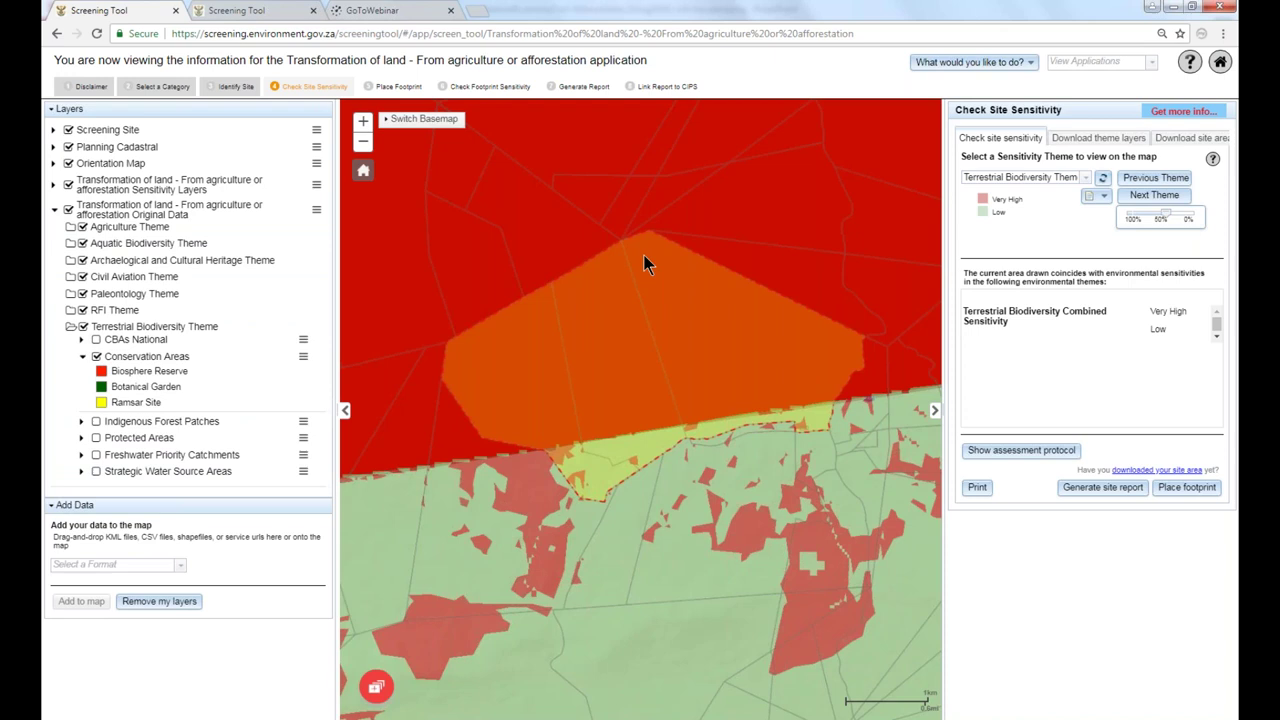
click(96, 356)
click(54, 210)
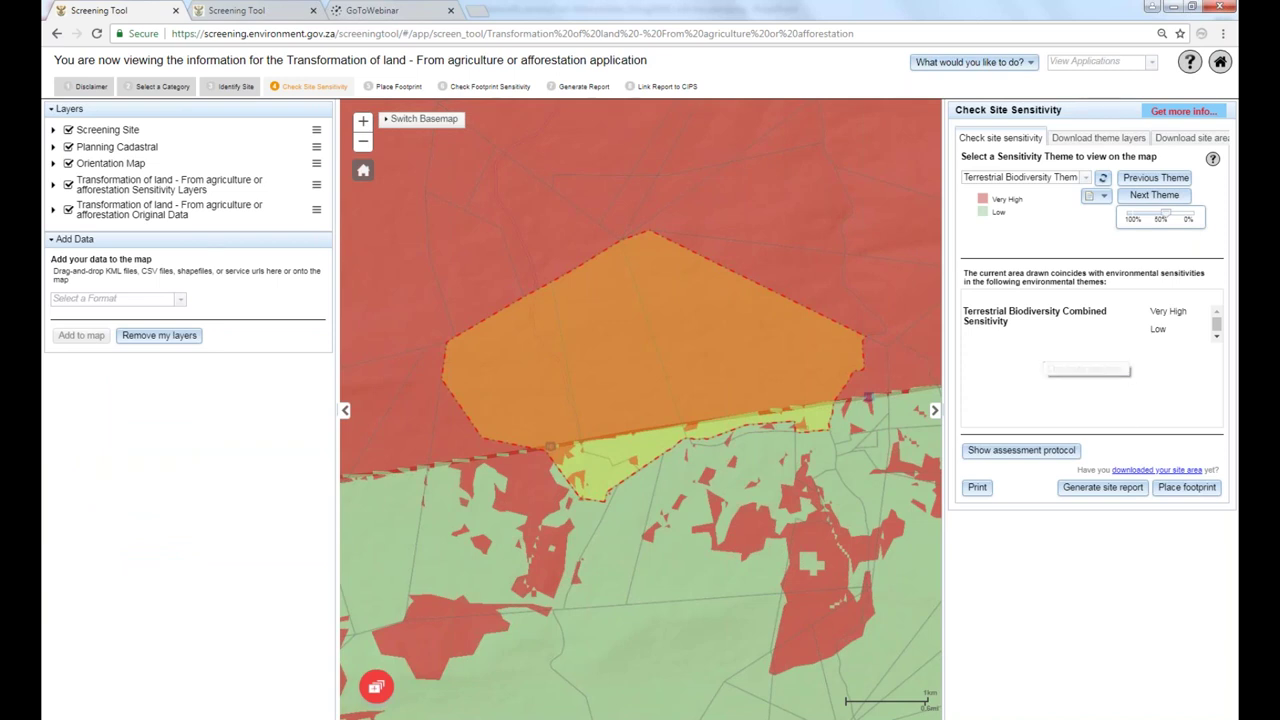
click(1189, 490)
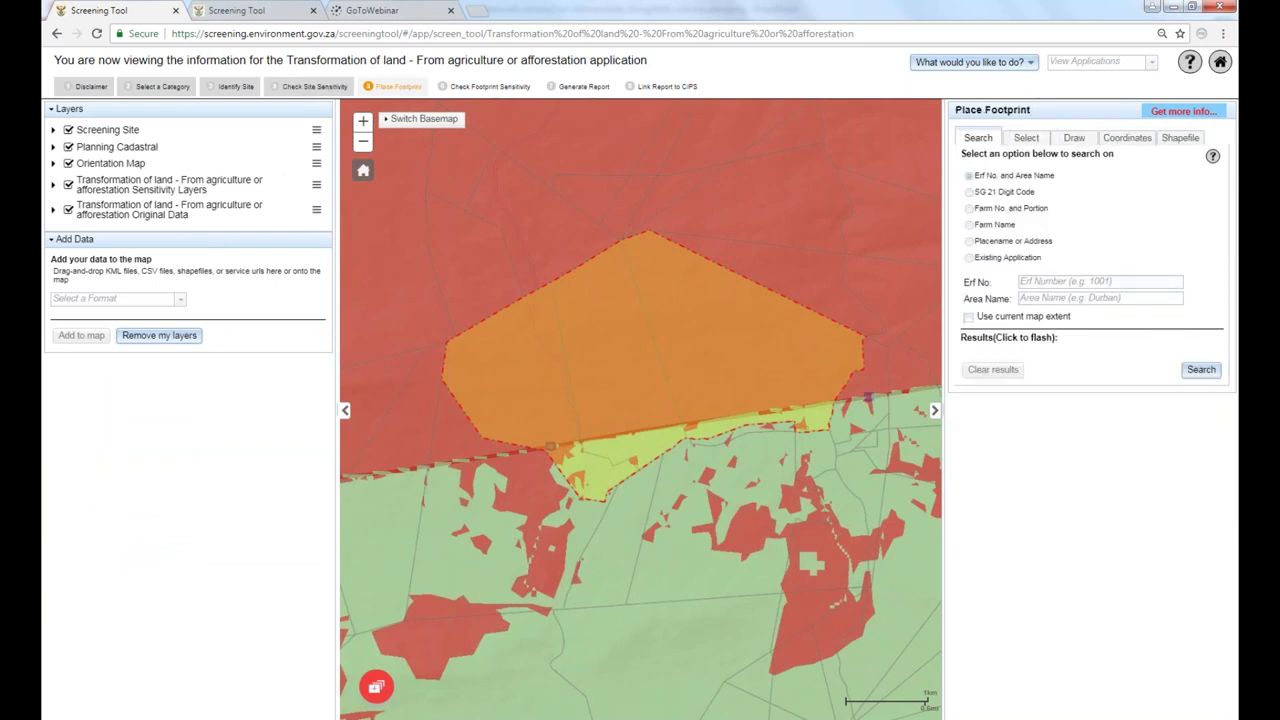
Draw a thin polygon footprint along the road from its western end eastward.
click(1073, 137)
click(1036, 180)
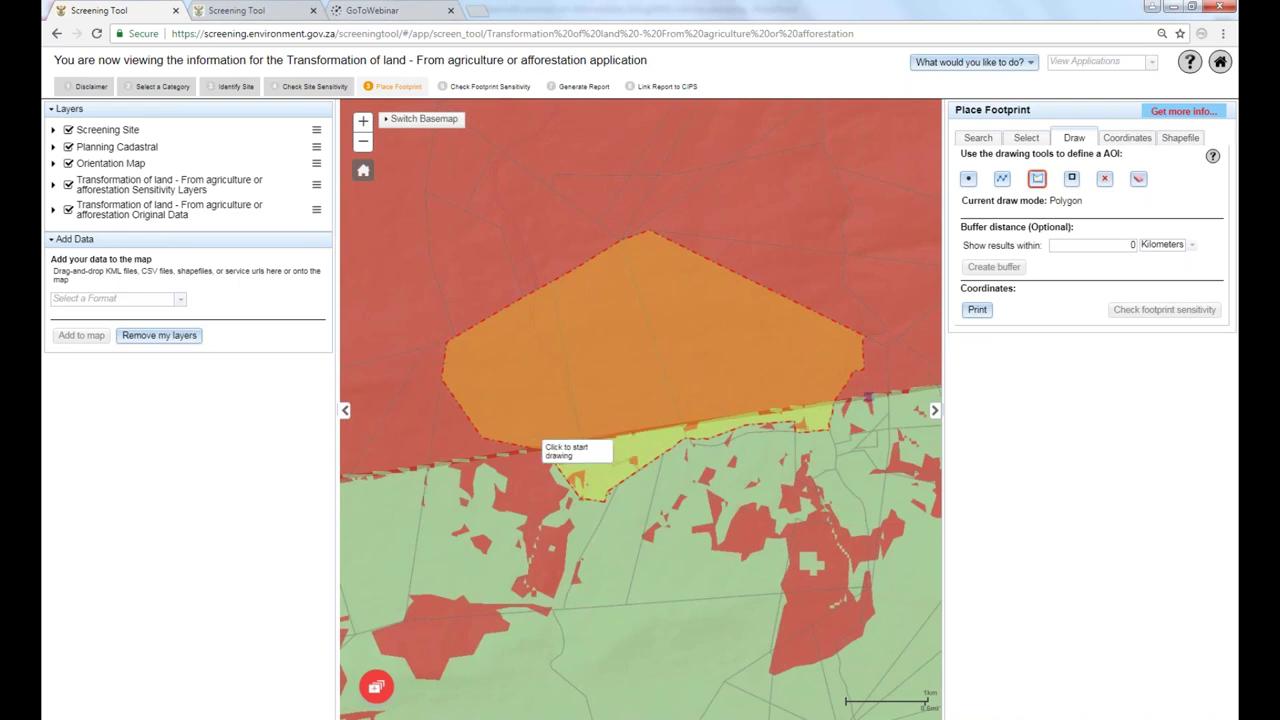
click(535, 439)
click(833, 397)
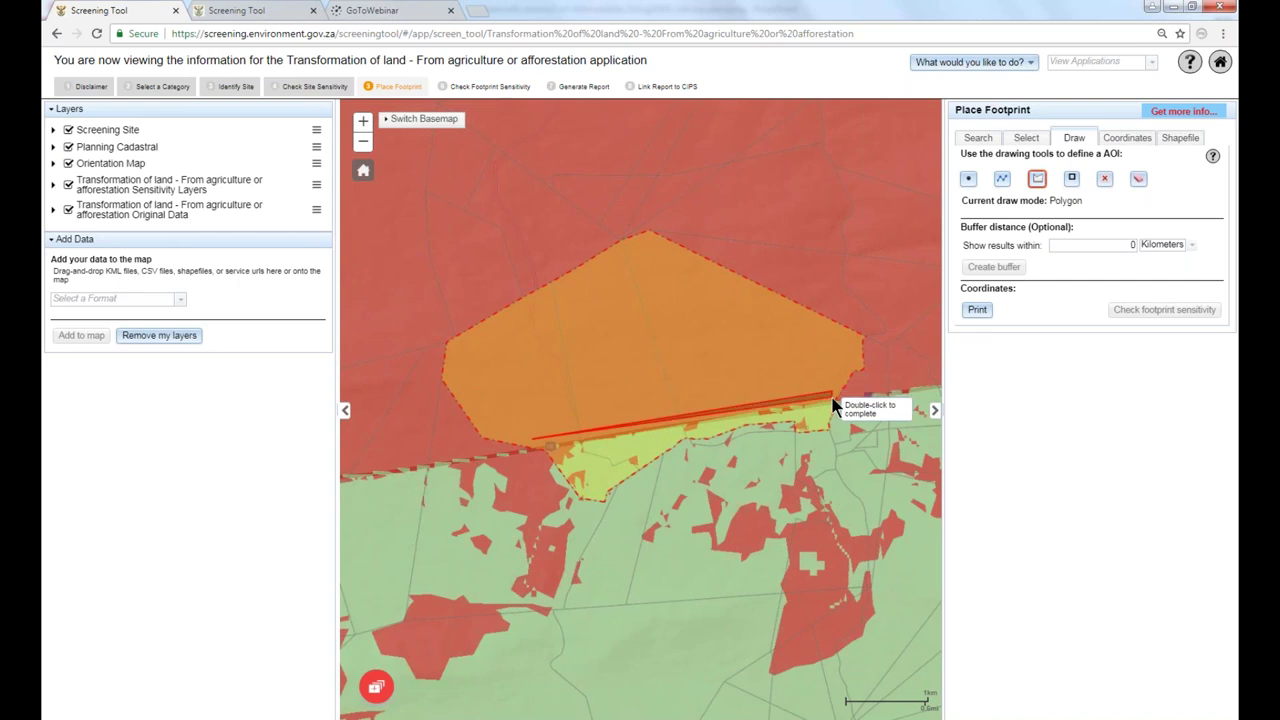
double_click(534, 444)
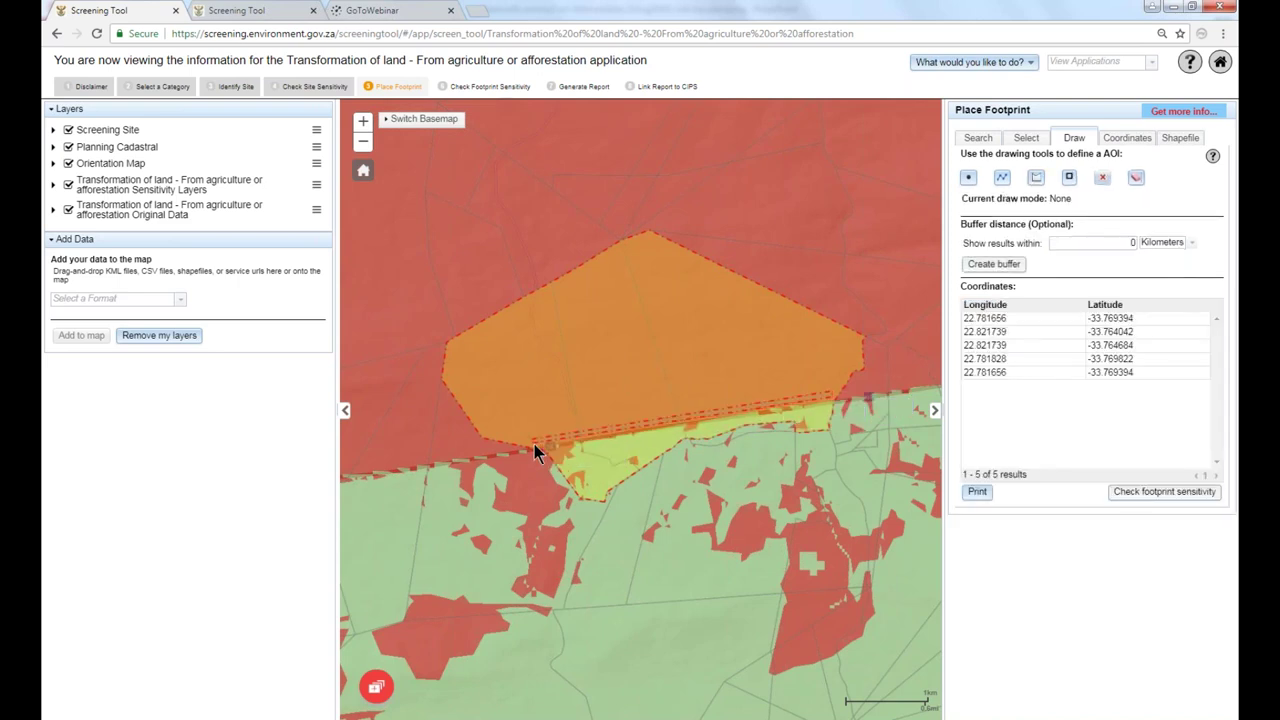
Check the footprint's sensitivity with All Sensitivities shown for every theme.
click(378, 690)
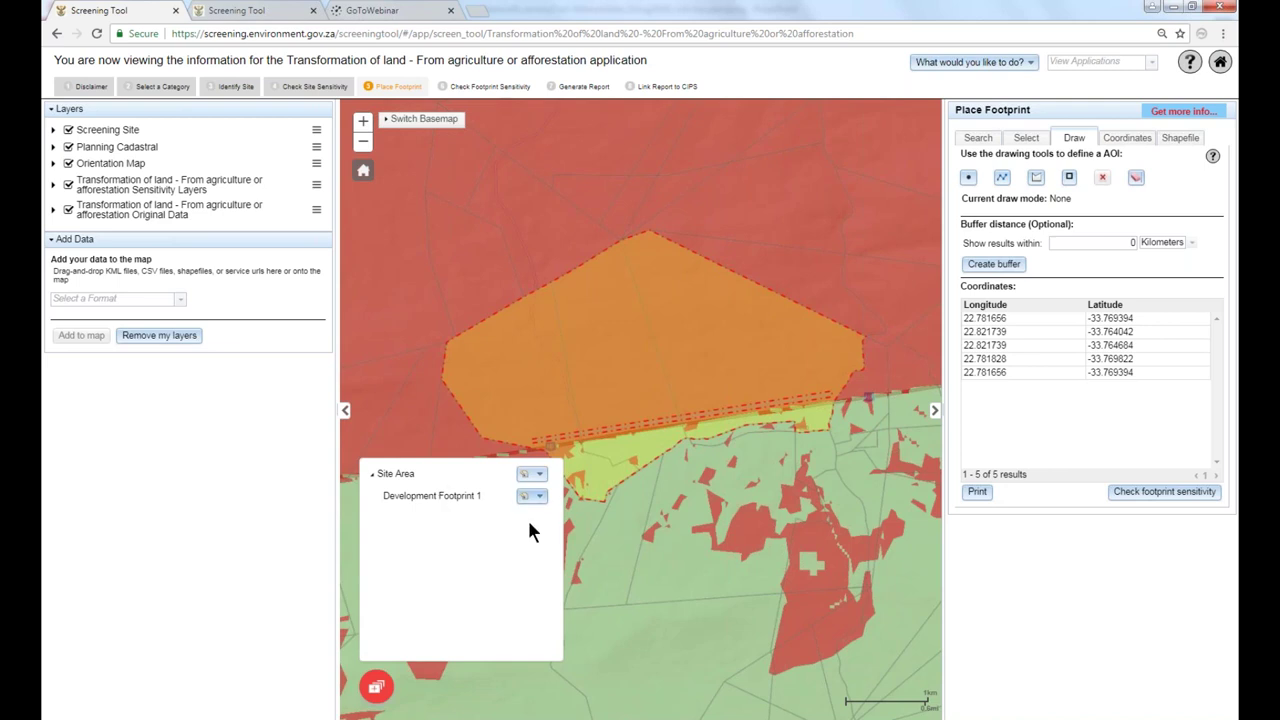
click(376, 687)
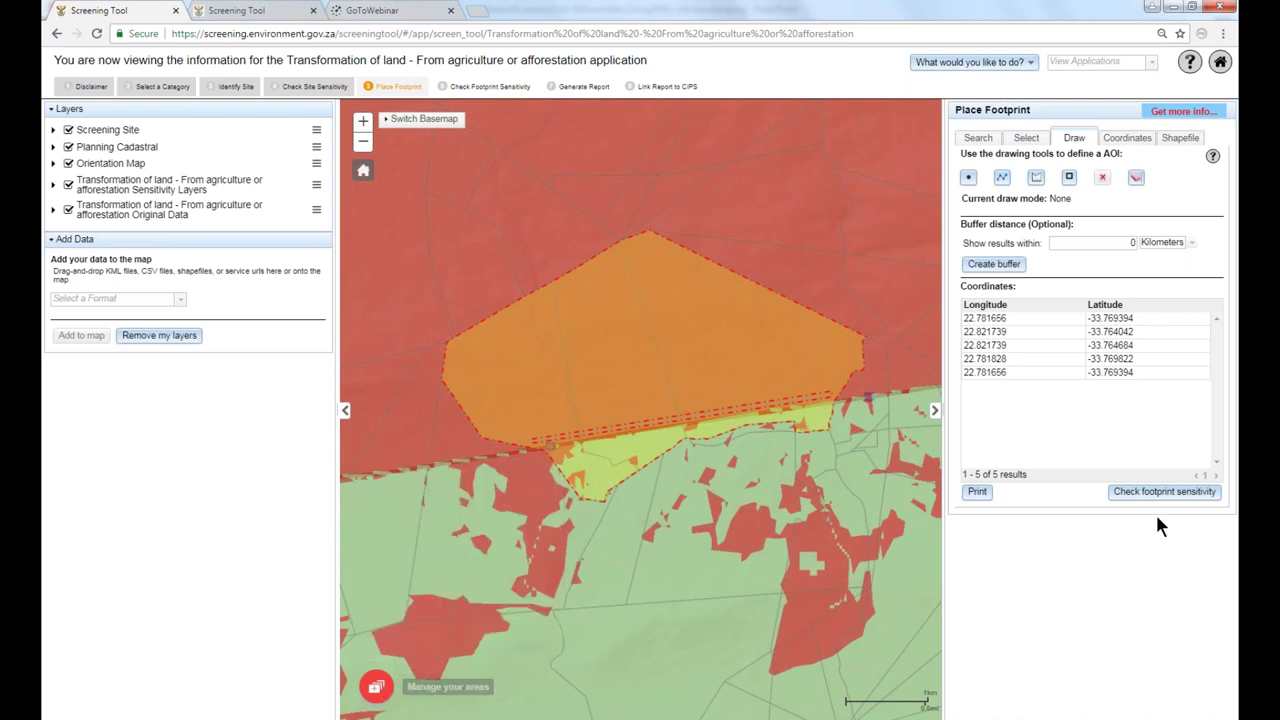
click(1190, 494)
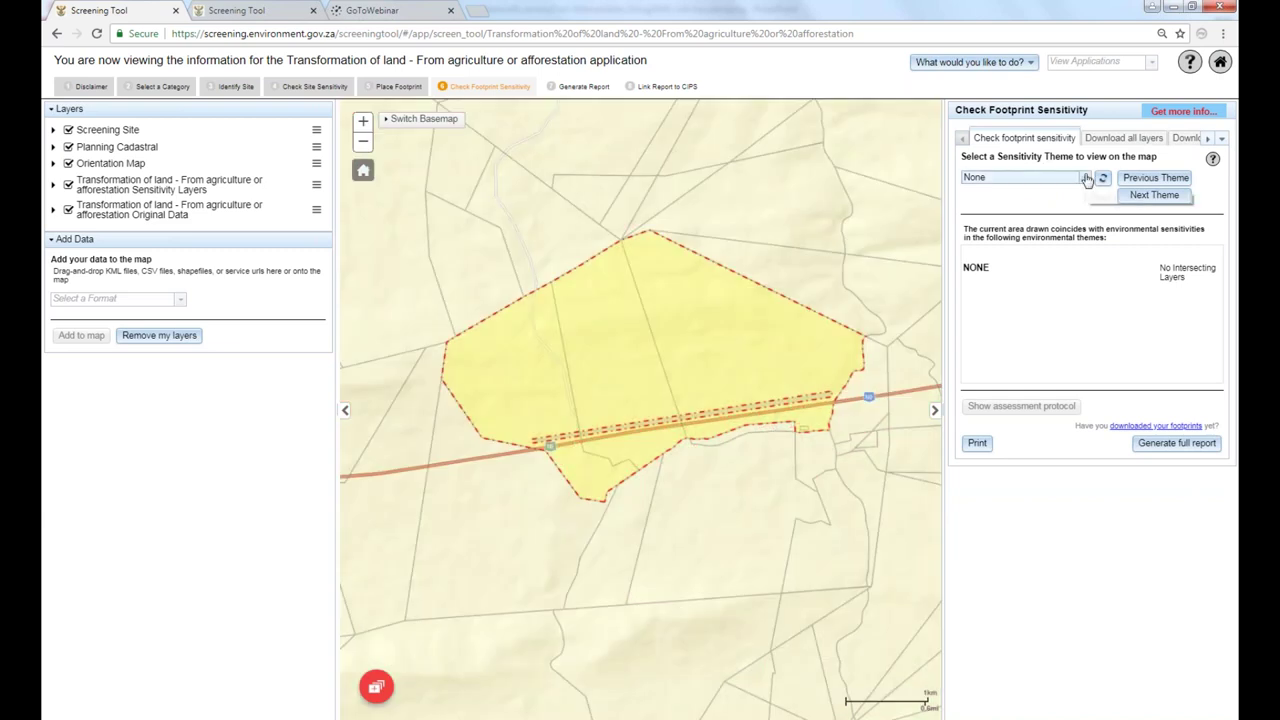
click(1010, 177)
click(1006, 206)
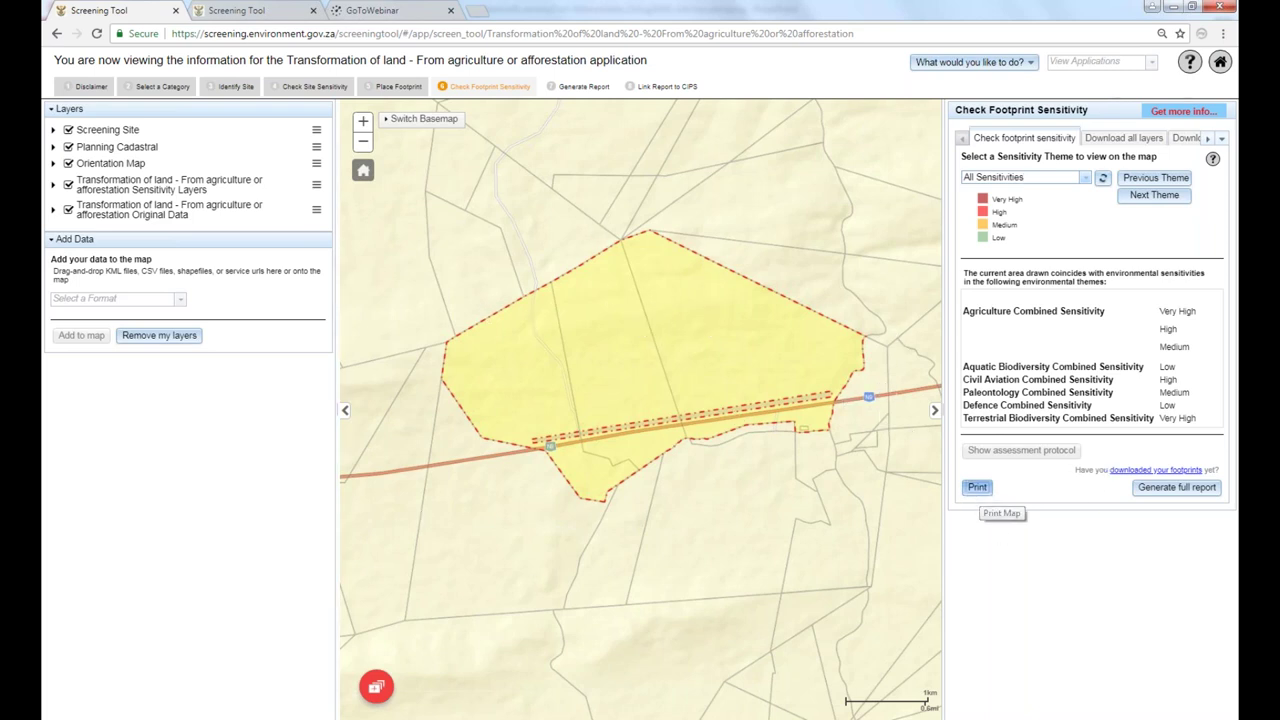
Set the print map title to 'Eenzaamheid'.
click(977, 487)
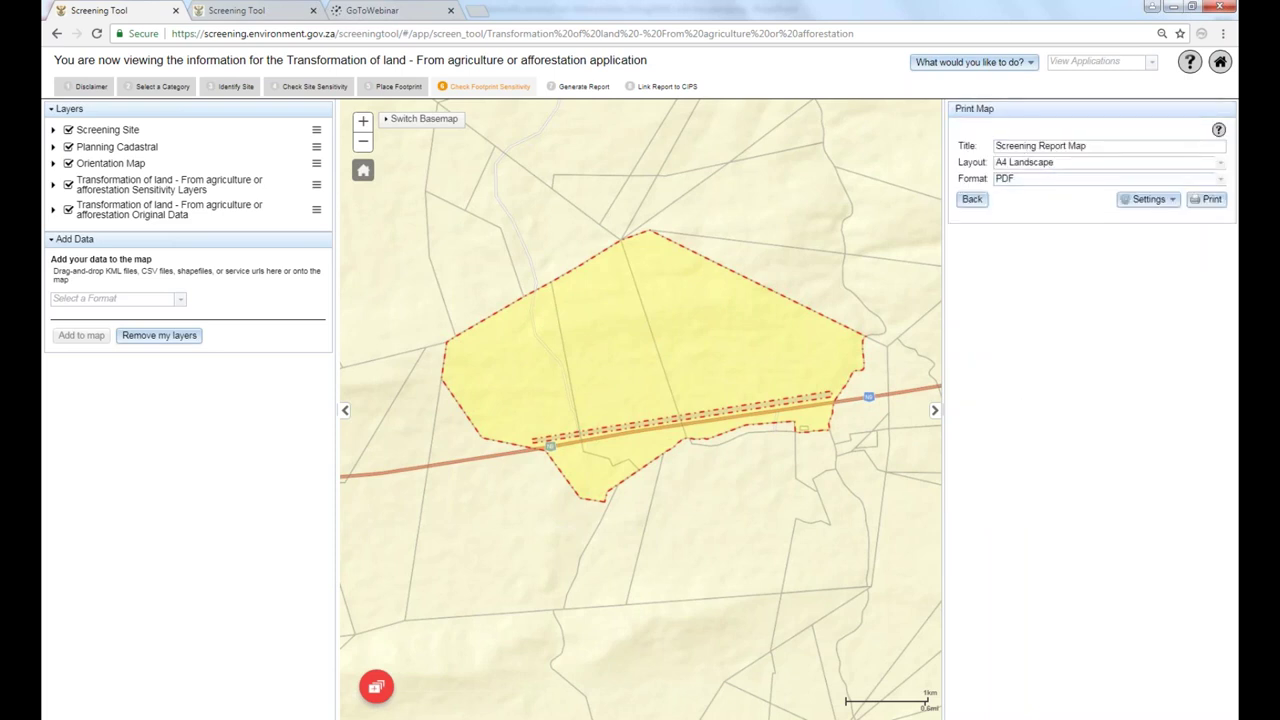
triple_click(1105, 147)
text(E)
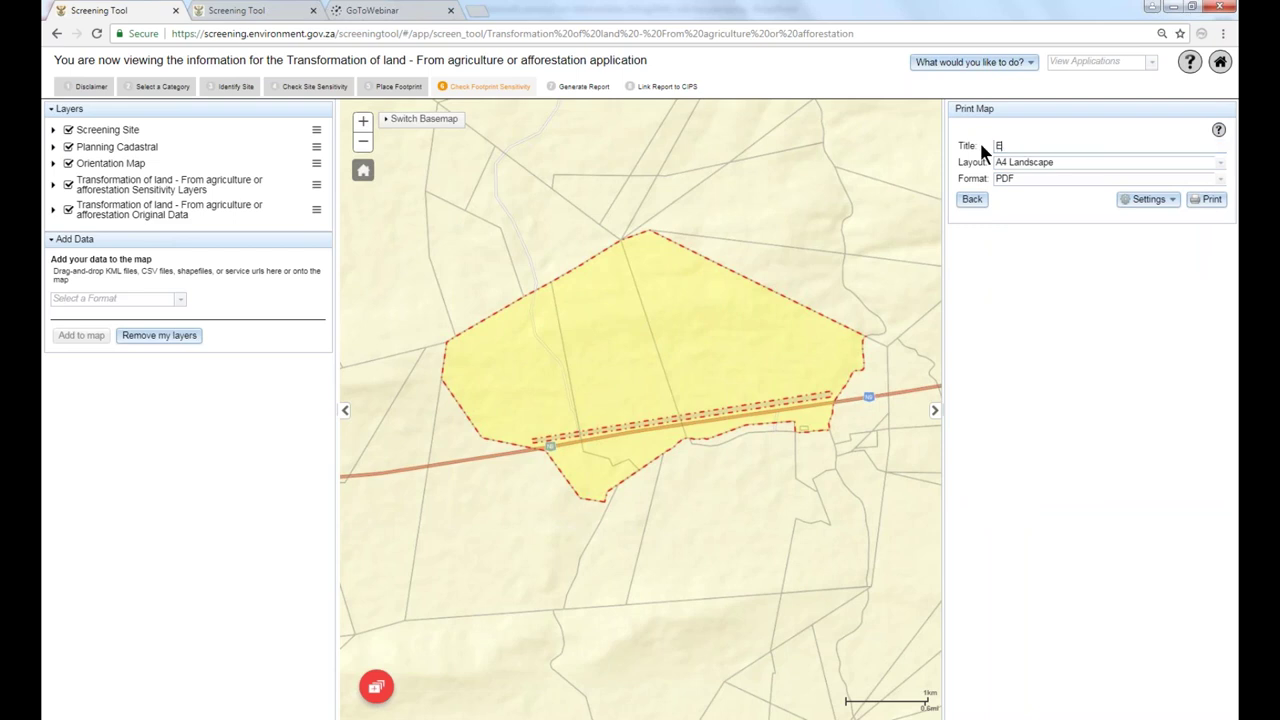
text(enzaamheid)
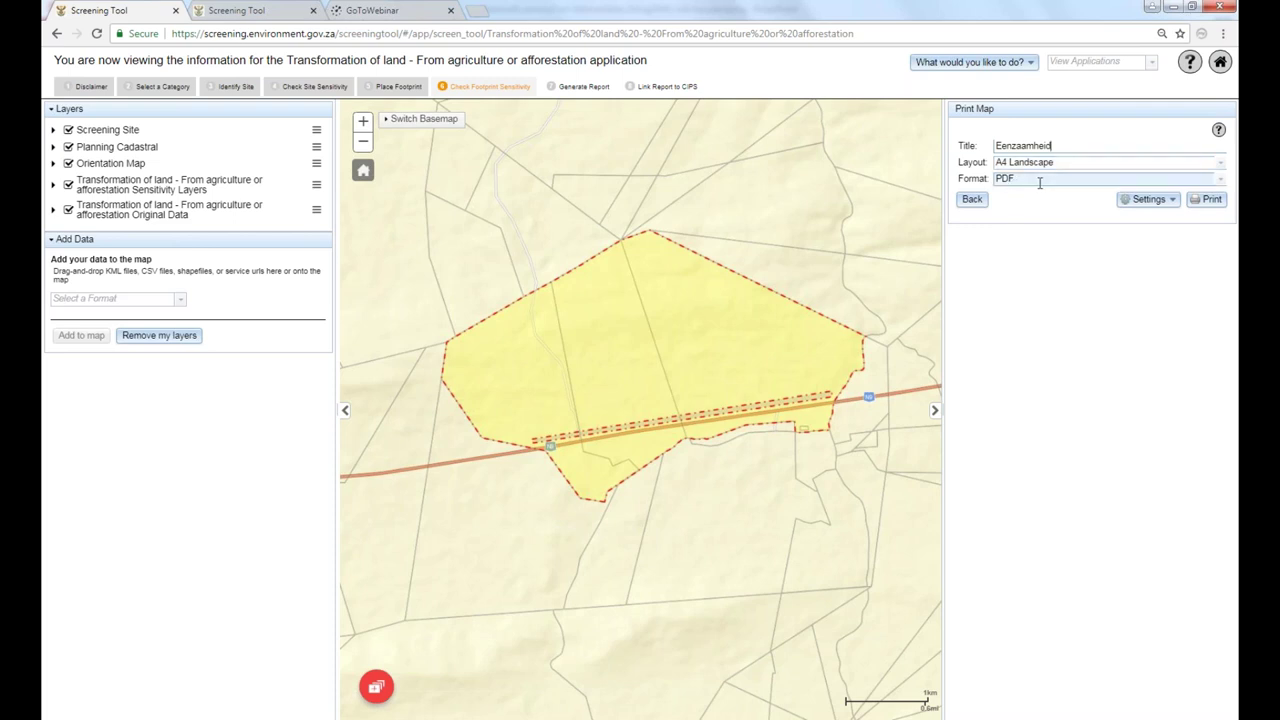
Enable the kilometre scale bar and legend, keep 150 dpi, and print the A4 Landscape PDF.
click(1170, 200)
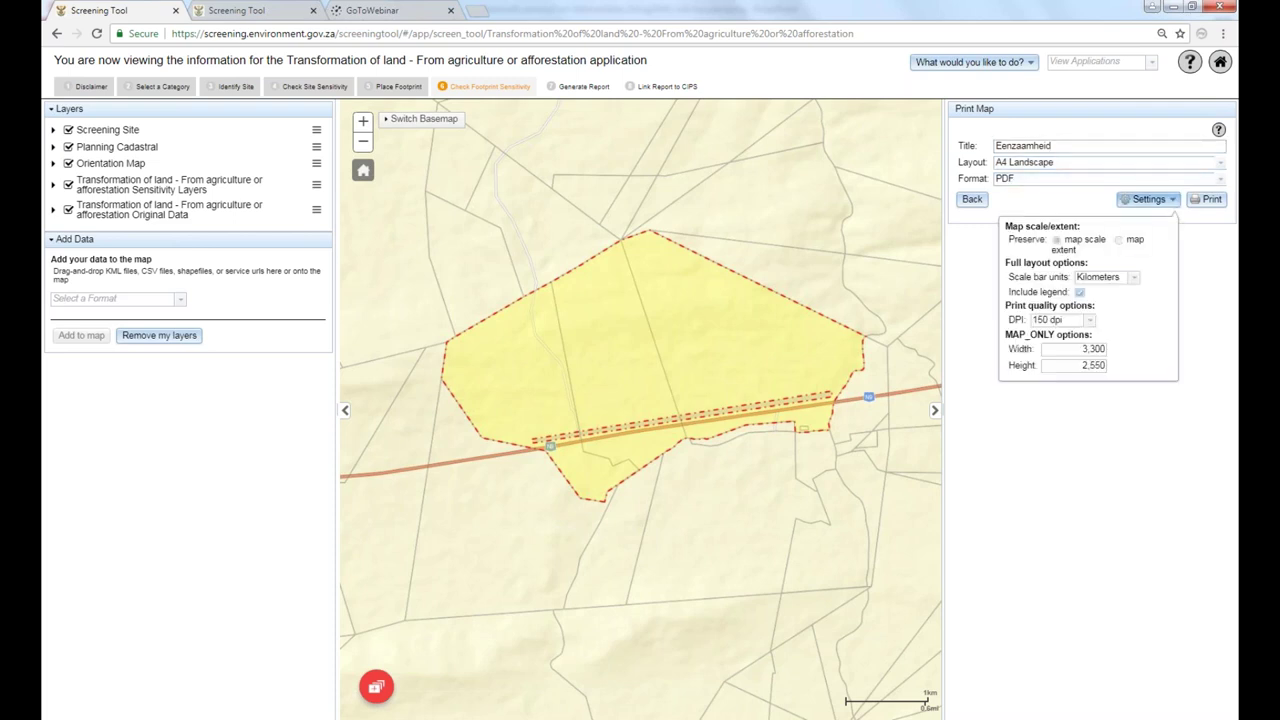
click(1105, 277)
key(Tab)
key(Tab)
click(1044, 320)
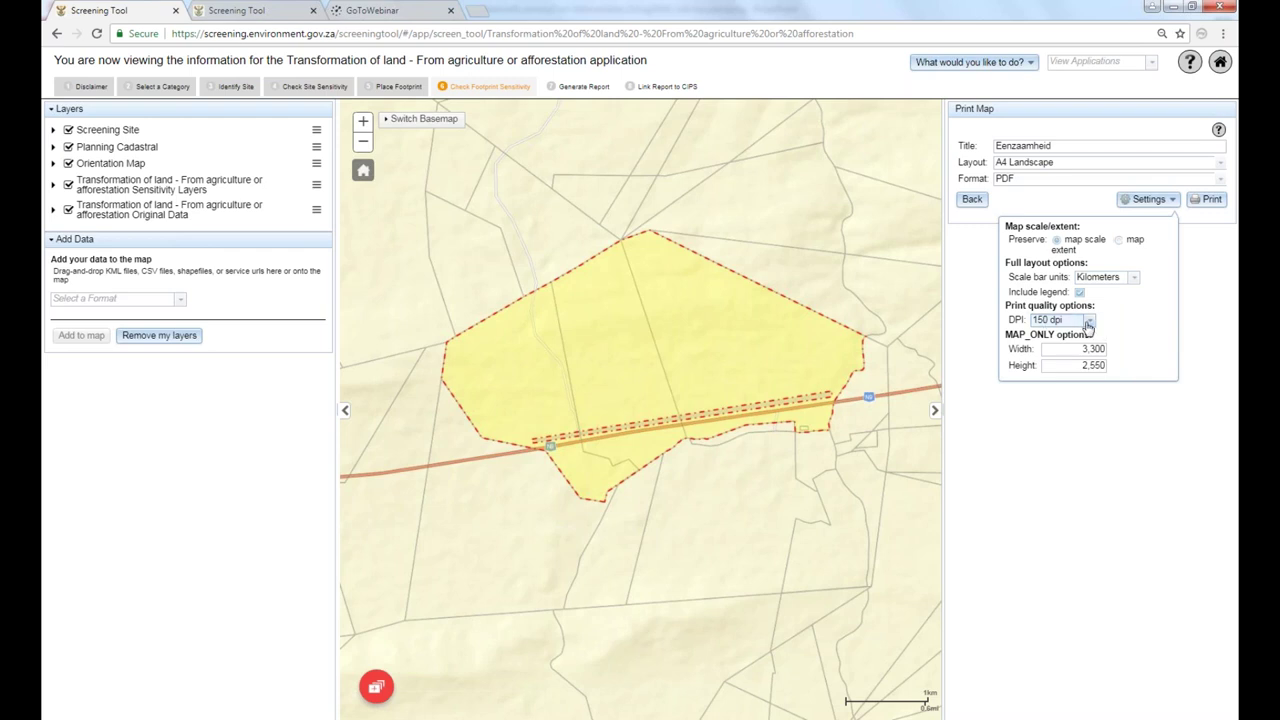
click(1089, 322)
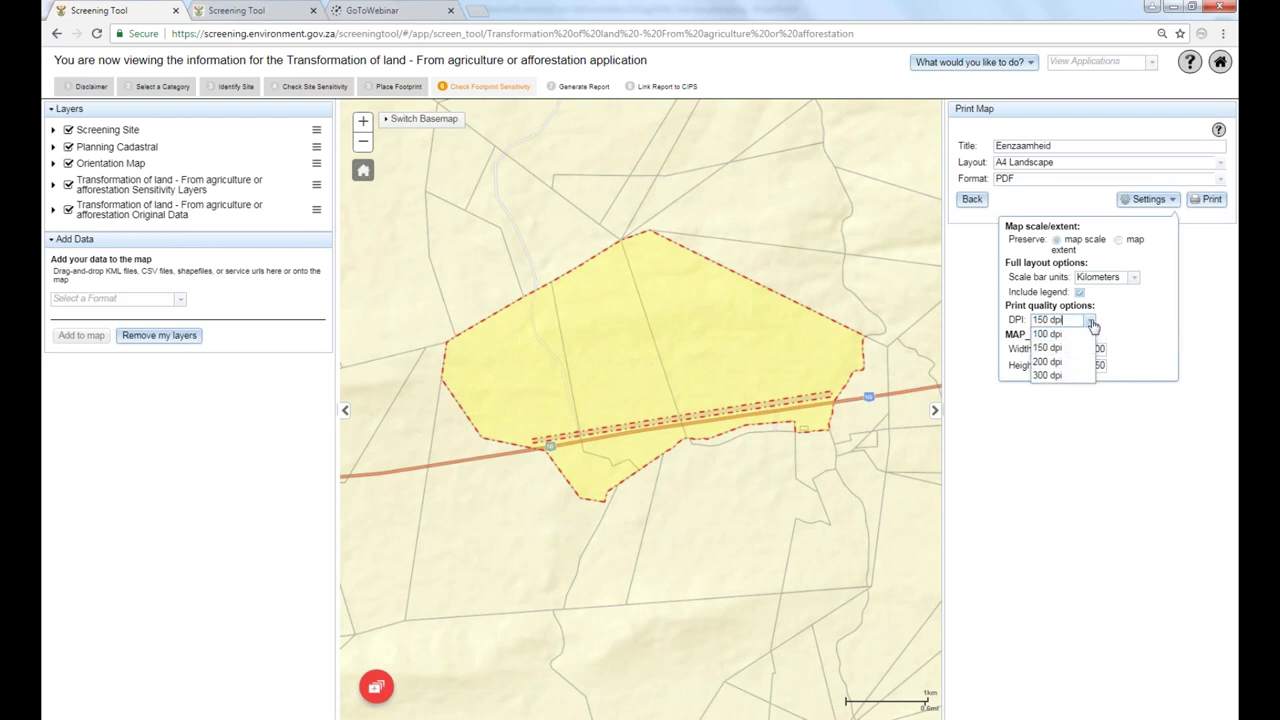
click(1206, 202)
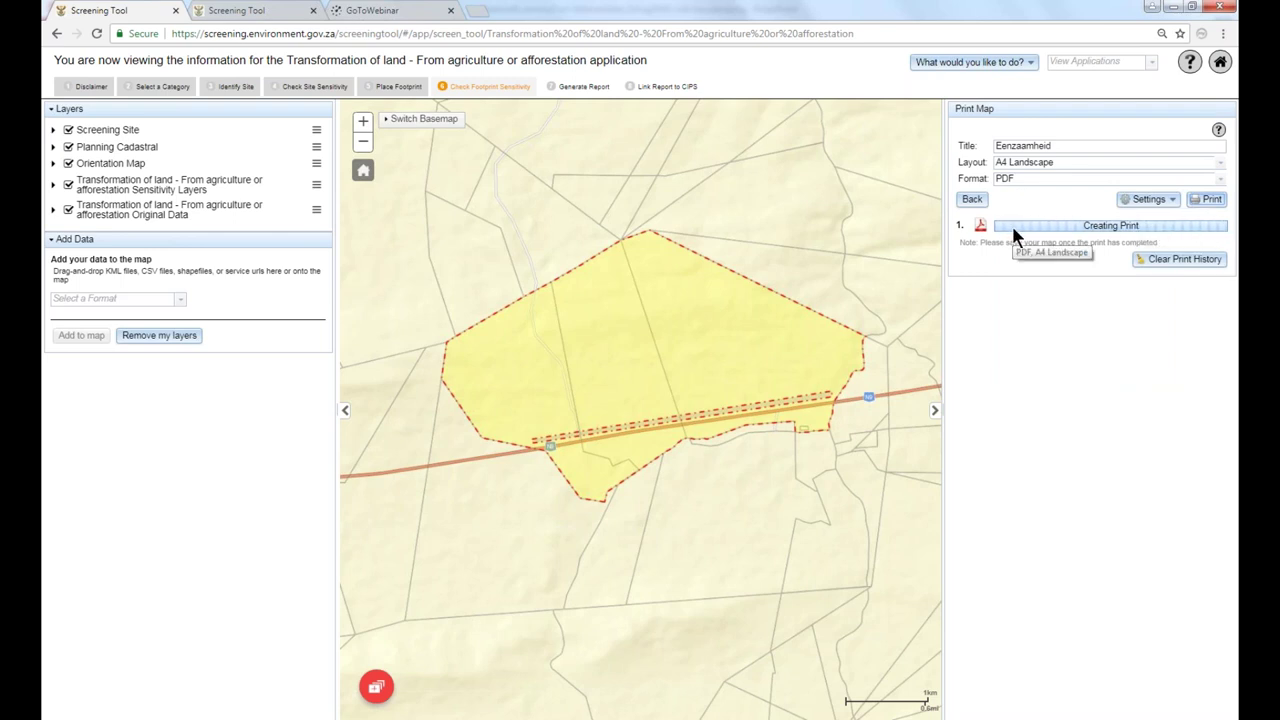
Search the help for 'prin', read the Buttons and Write File and Download guidance, then close it.
click(1190, 63)
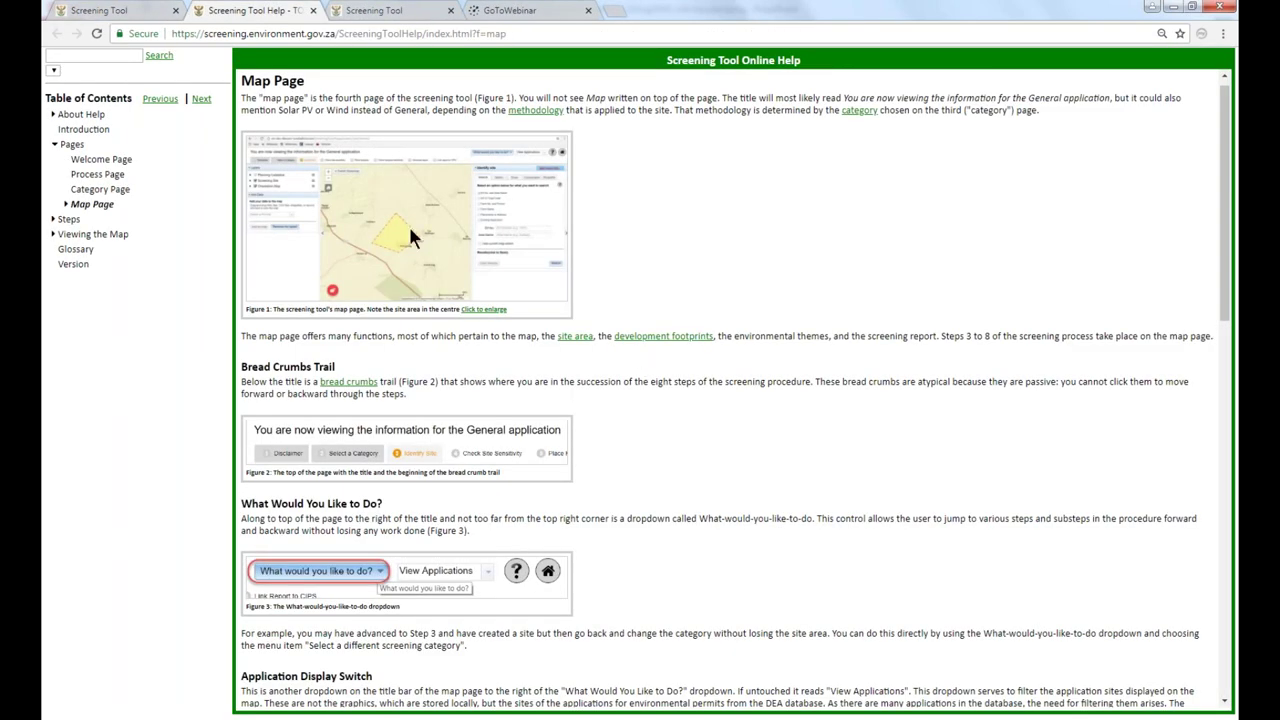
click(110, 59)
text(print)
click(159, 57)
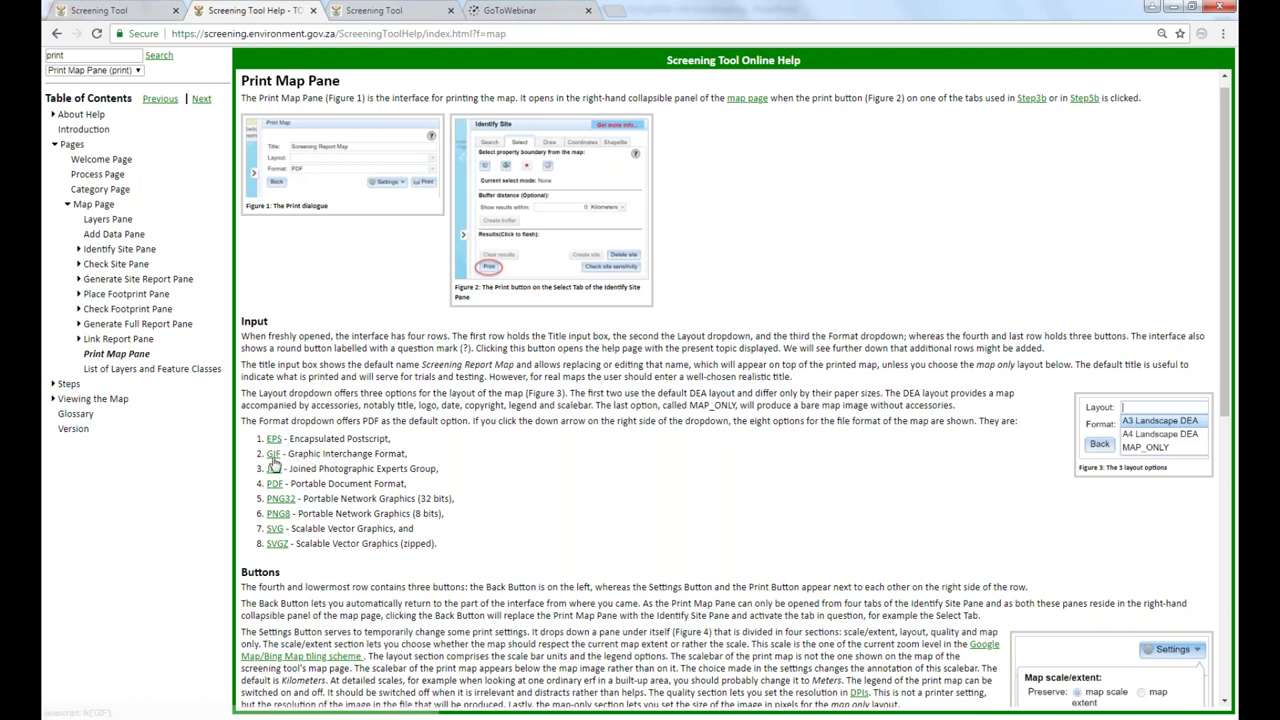
scroll(645, 520, down, 1)
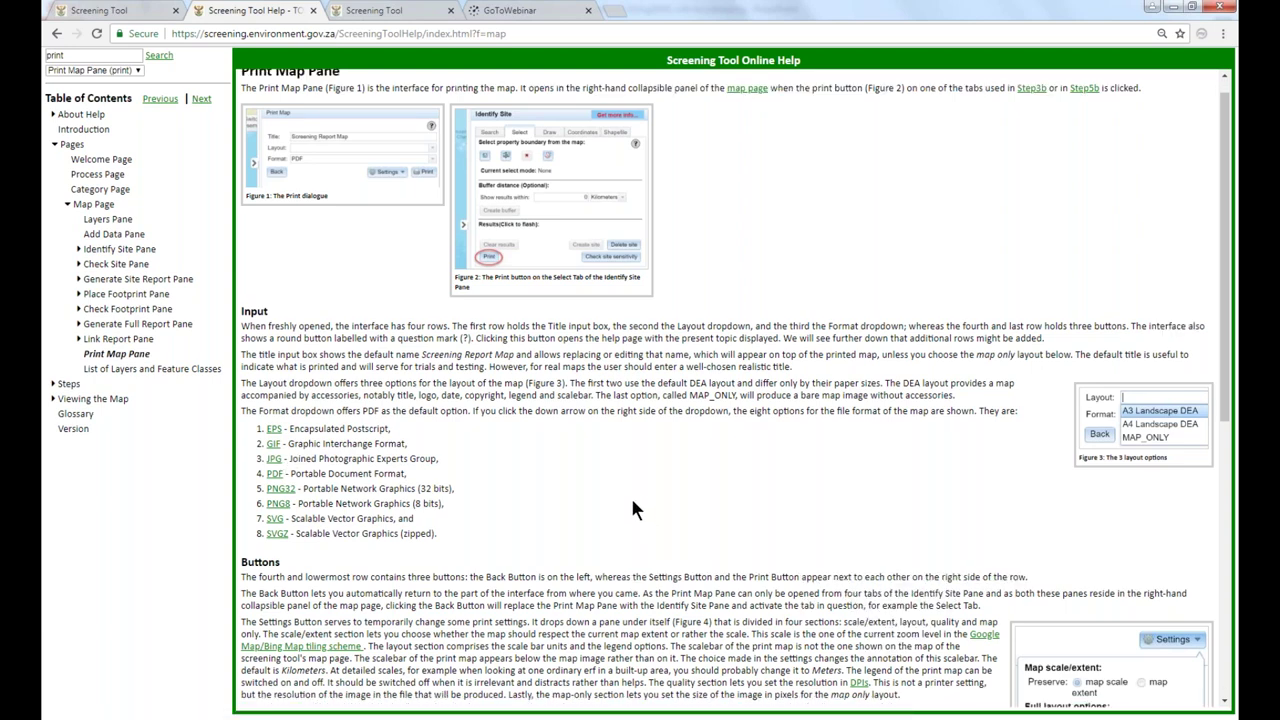
scroll(630, 500, down, 4)
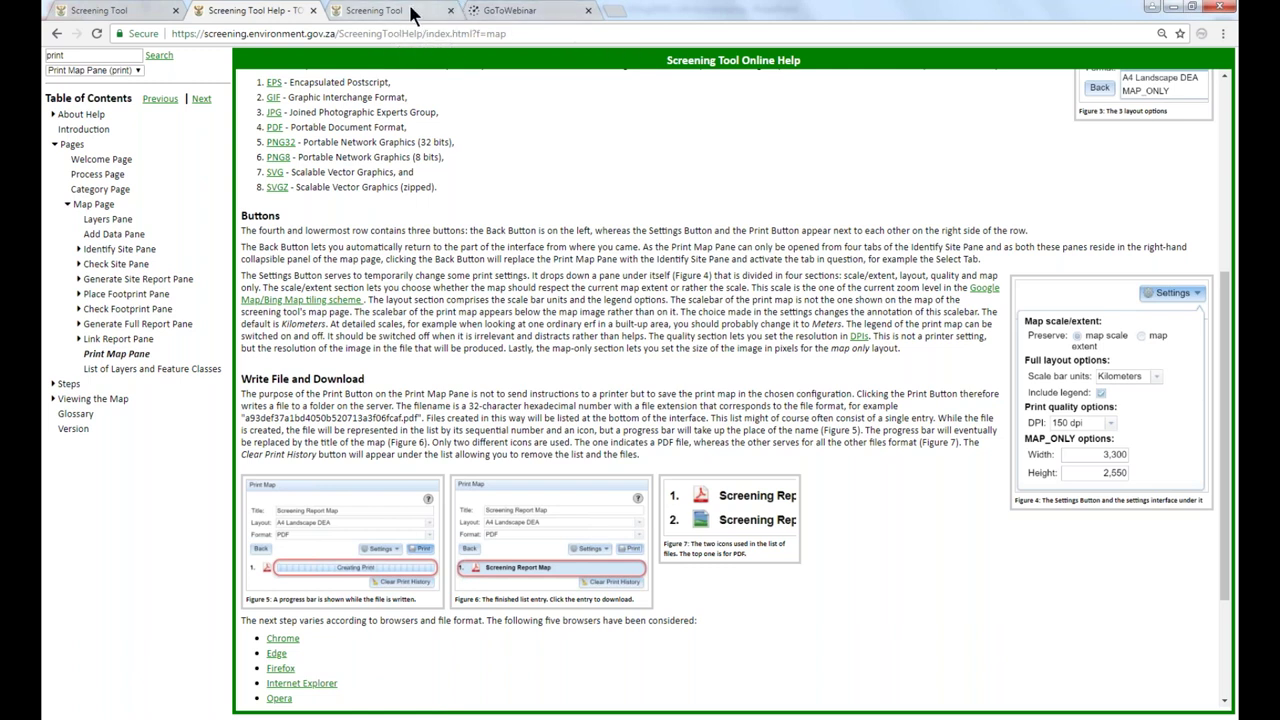
click(313, 11)
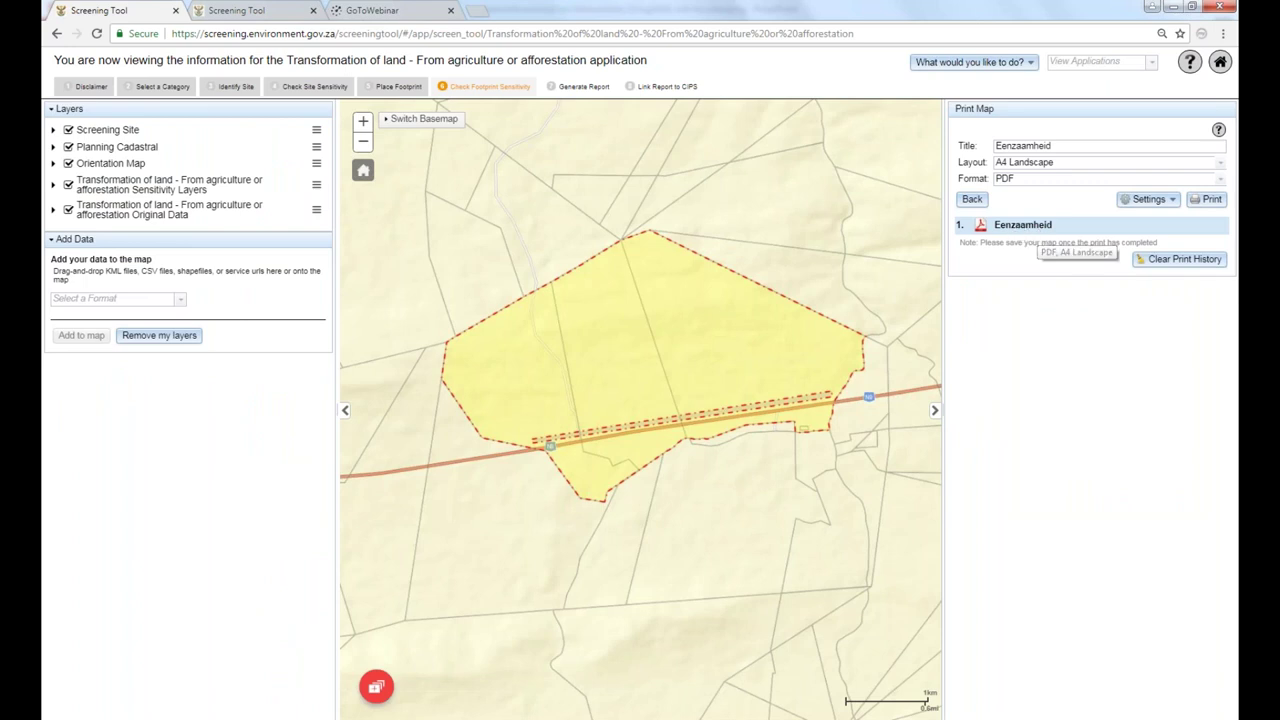
View the Eenzaamheid map PDF, close it, and return to the Services - Hospitality screening tab.
click(1022, 224)
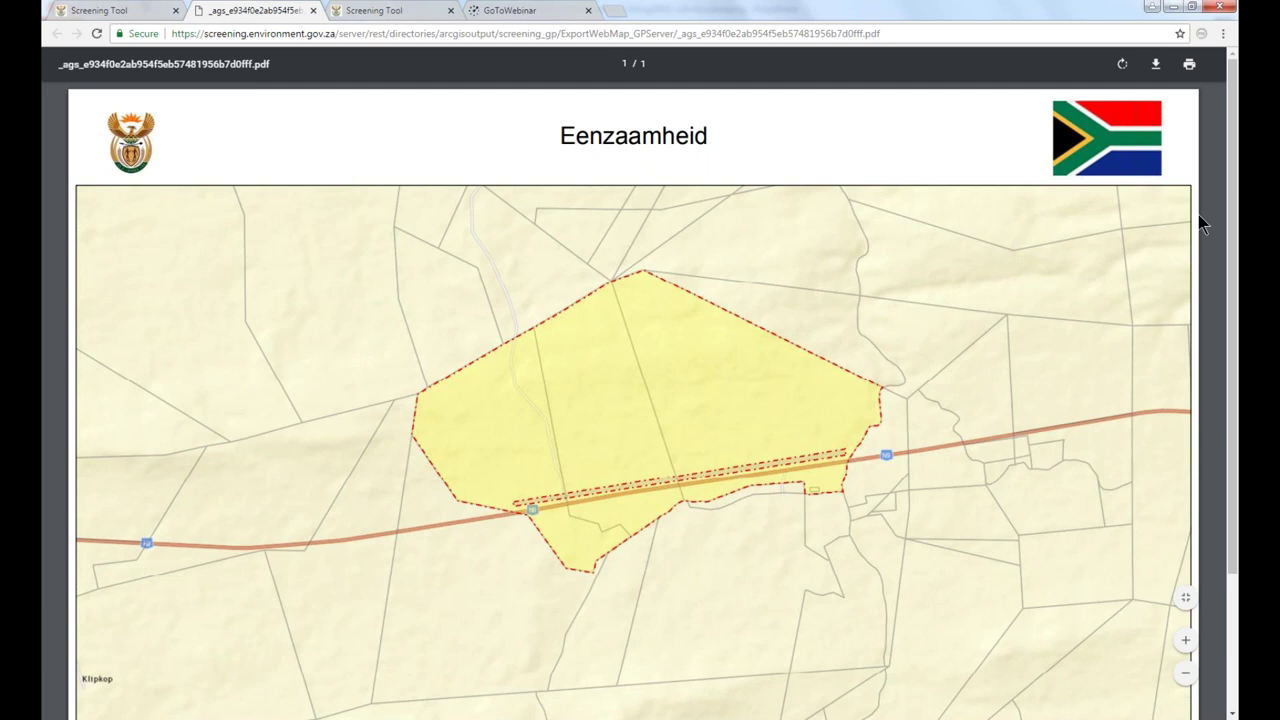
mouse_move(1234, 272)
mouse_down()
mouse_move(1236, 378)
mouse_move(1237, 293)
mouse_up()
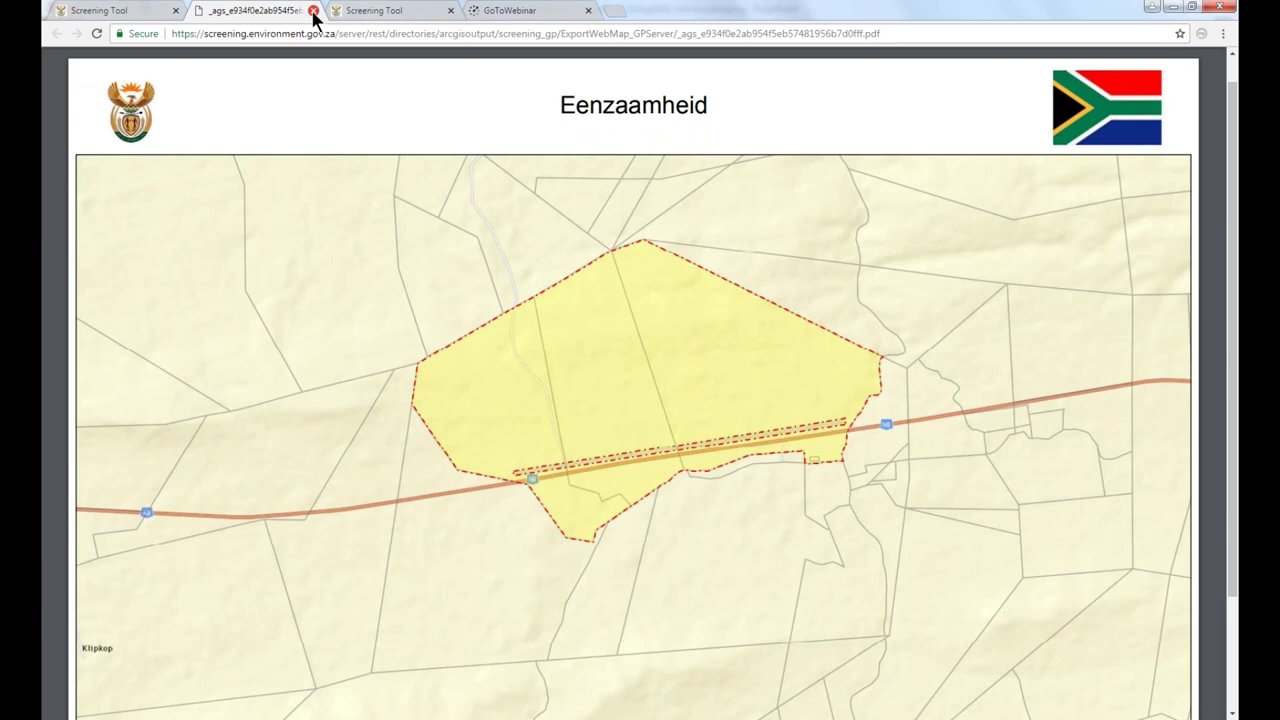
click(313, 11)
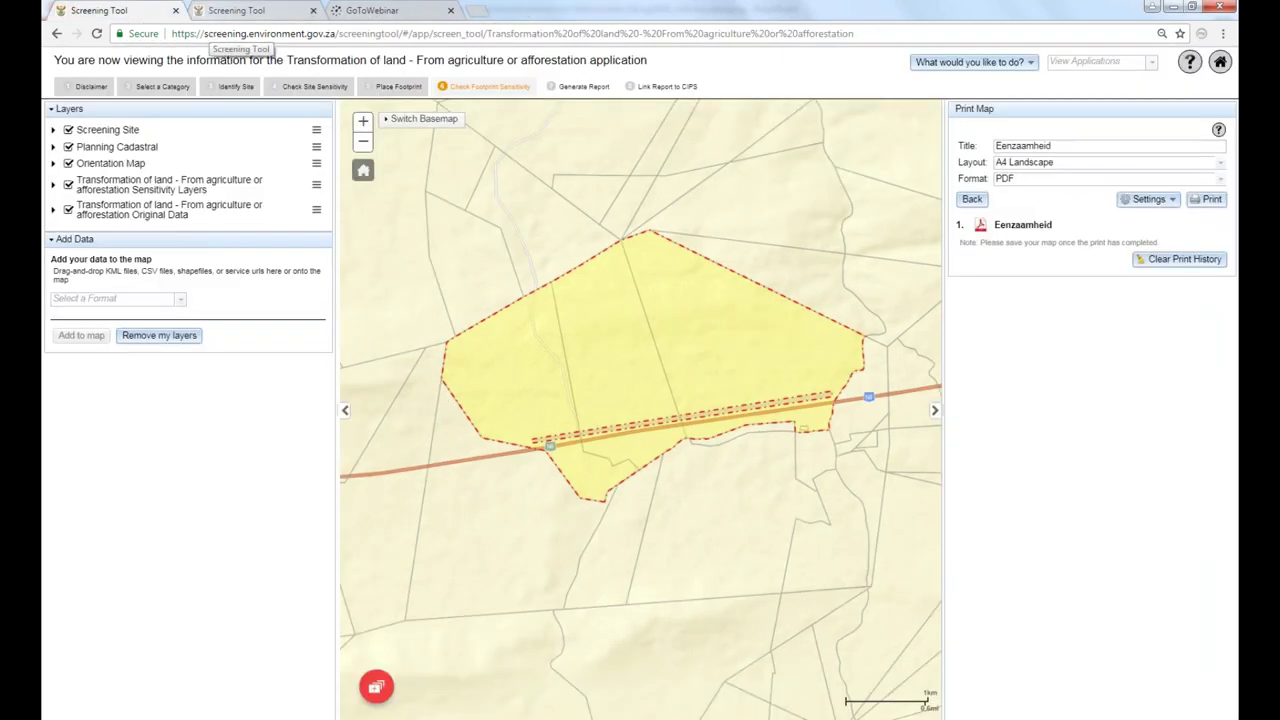
click(252, 12)
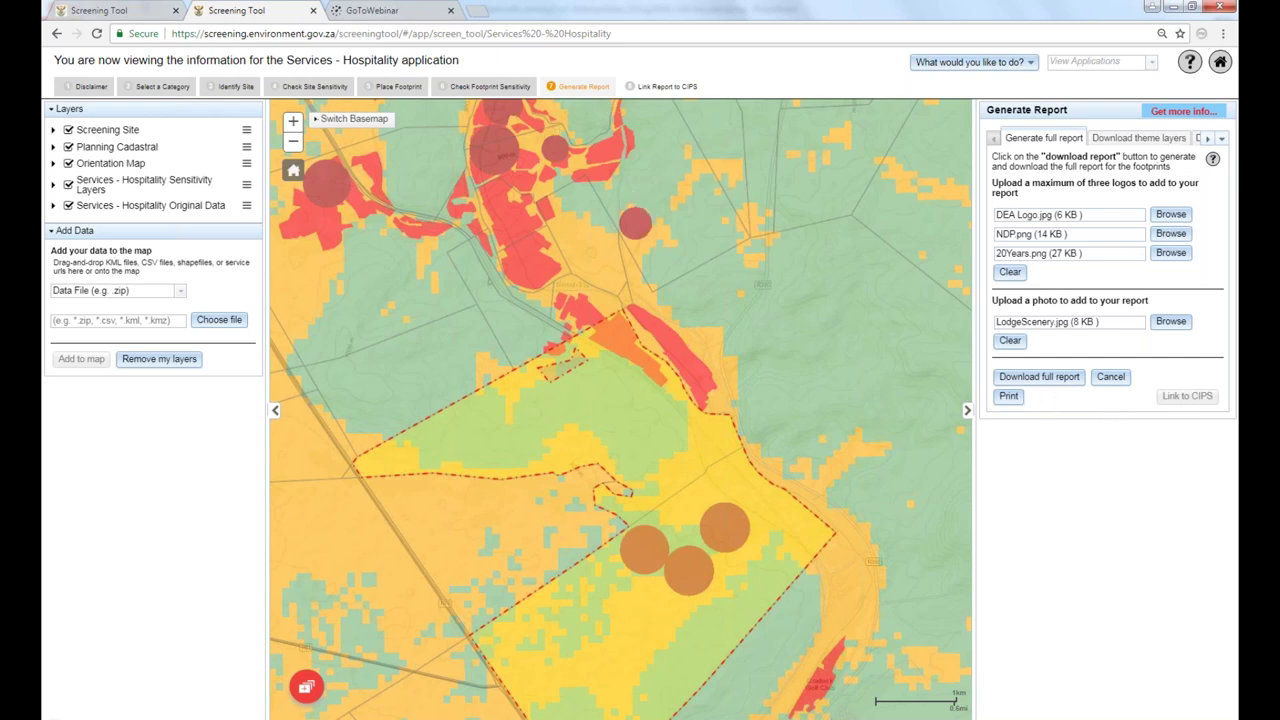
Open the 4:05 PM Driefontein PDF from C:\GIS\A_Webinar_Screening_21Aug2018\Reports.
key(super+e)
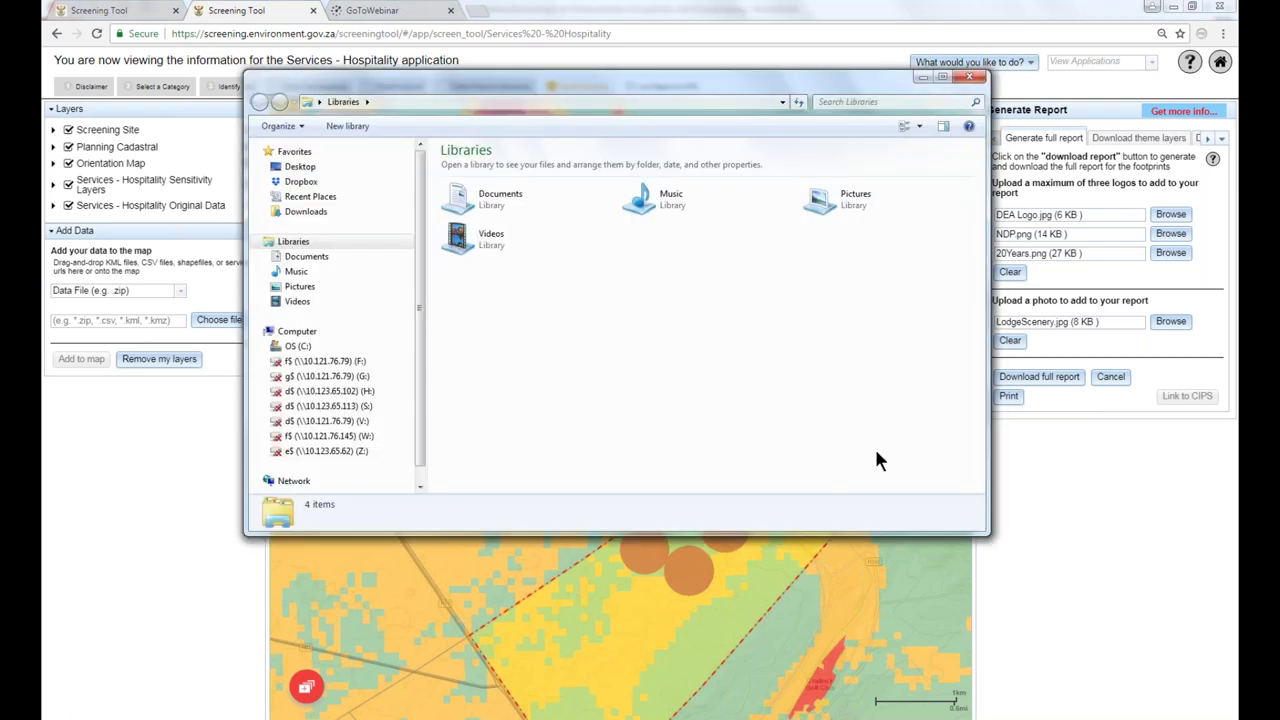
click(300, 346)
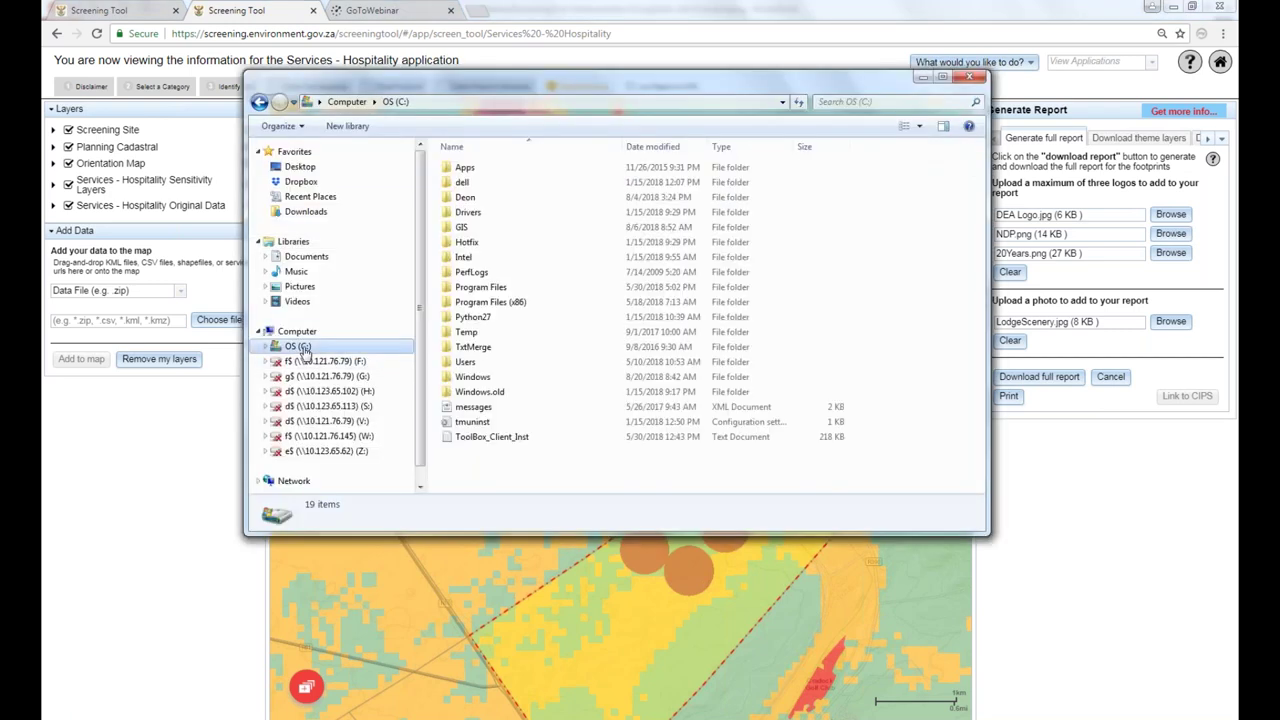
double_click(468, 226)
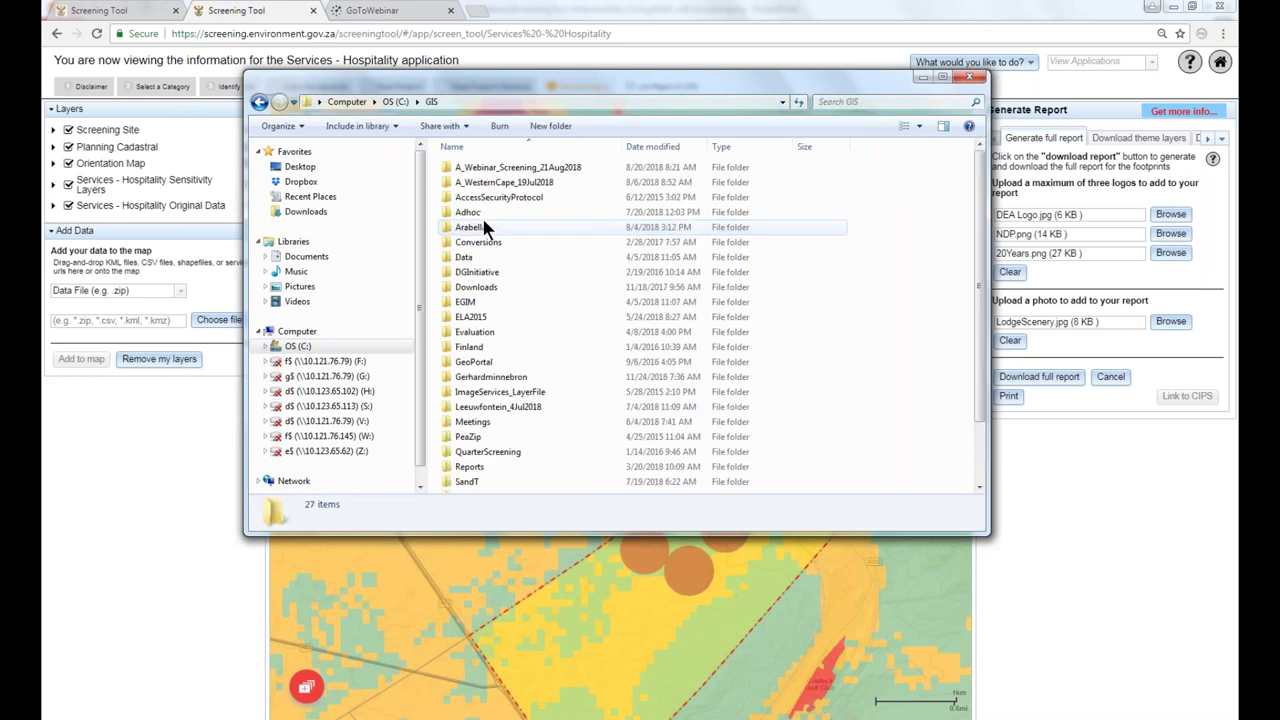
double_click(498, 168)
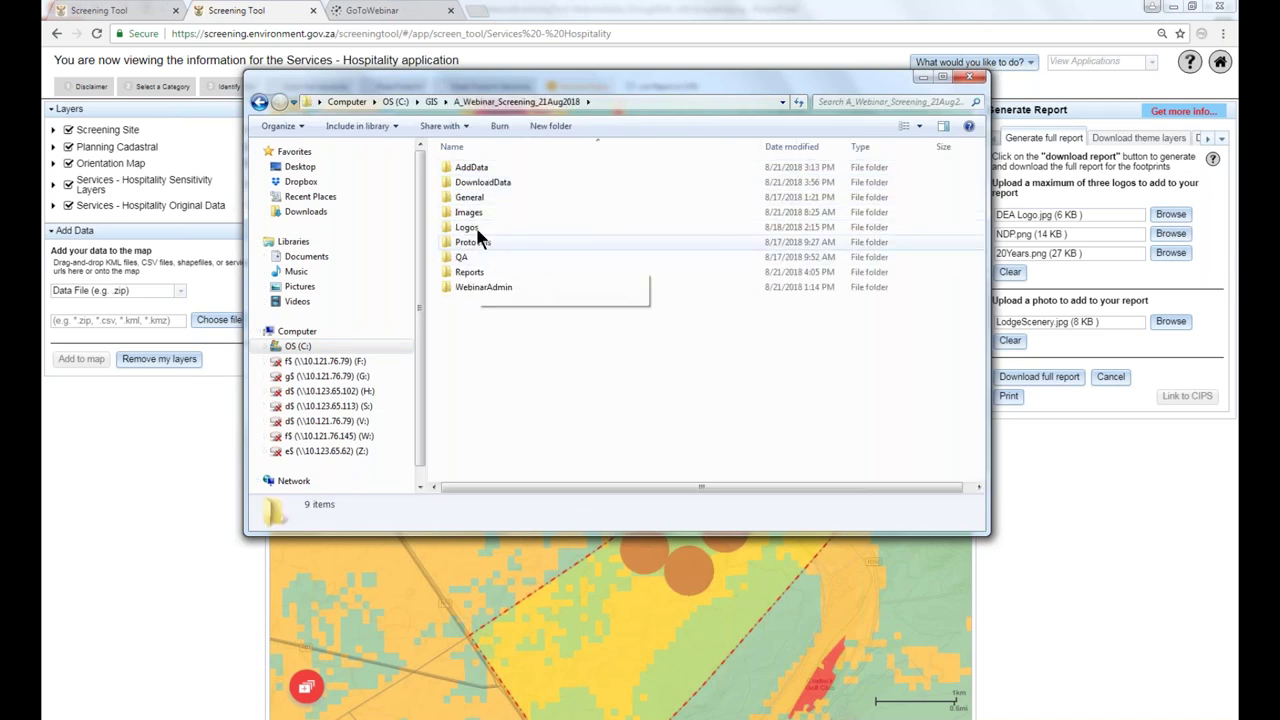
click(475, 273)
double_click(475, 273)
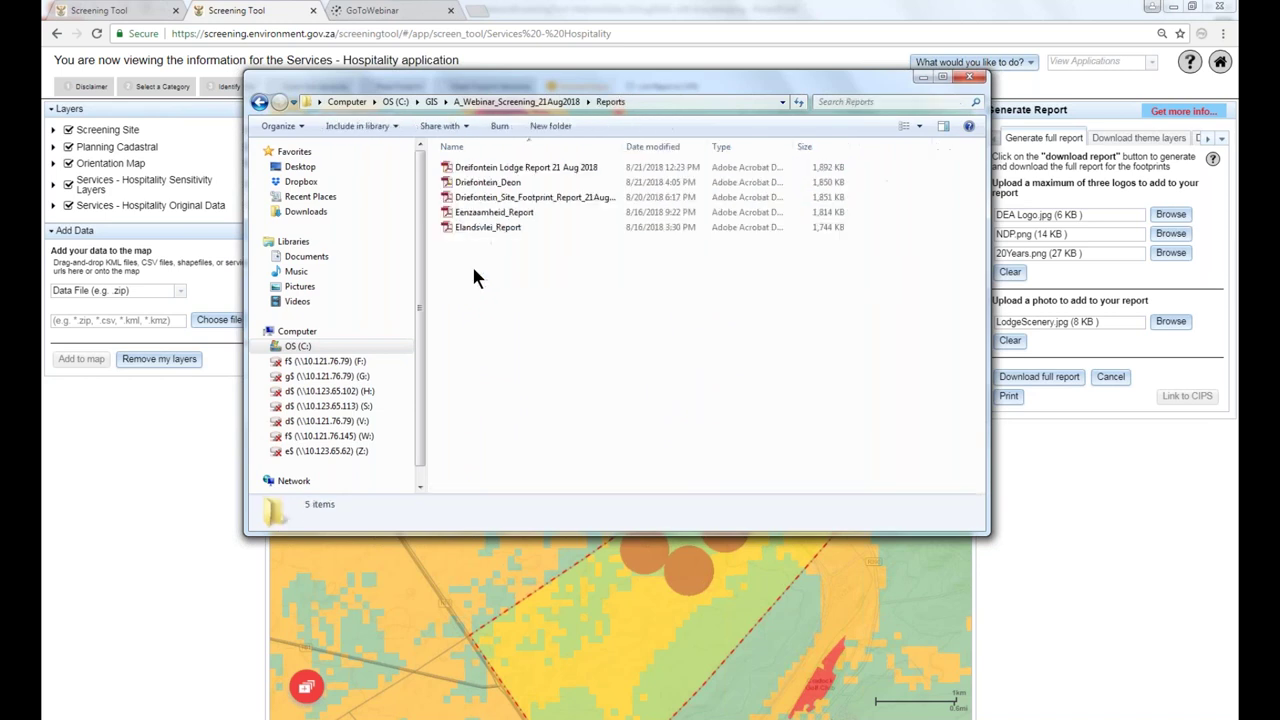
click(489, 185)
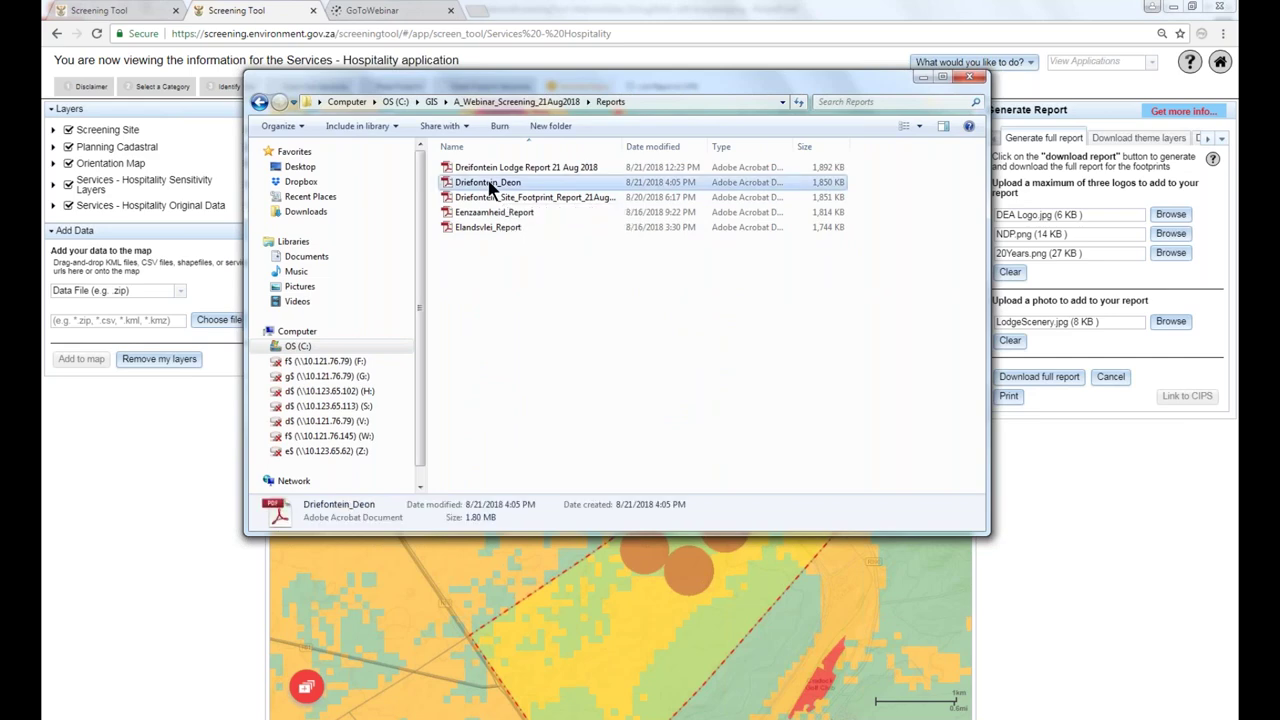
double_click(489, 184)
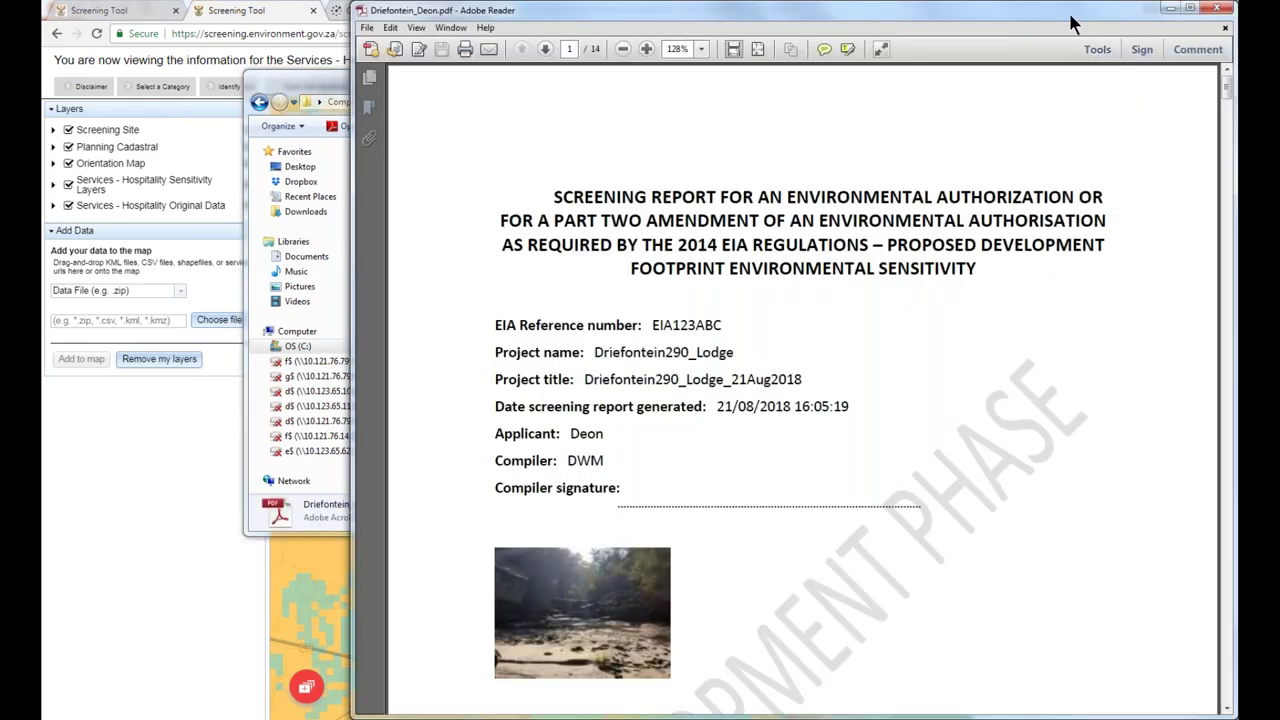
Scroll to the table of contents, jump to the Agriculture Theme Sensitivity map, then return to page 1.
drag(1056, 16, 909, 21)
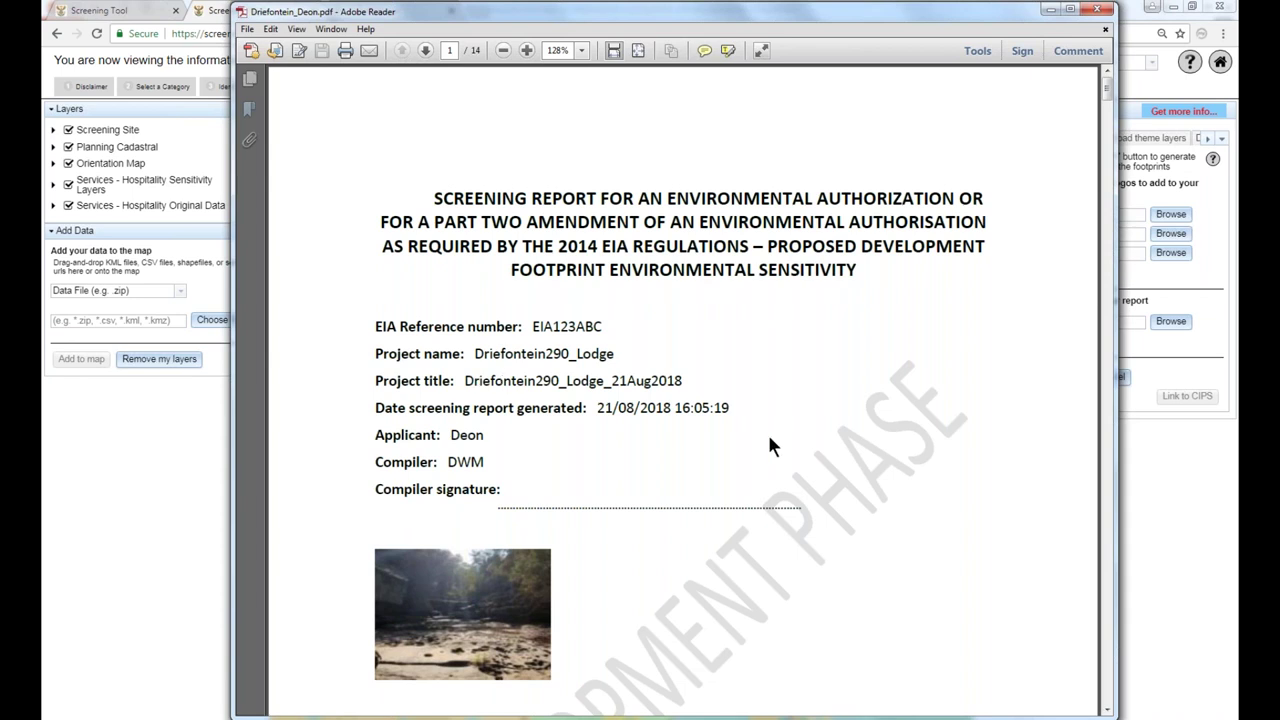
drag(1107, 97, 1075, 118)
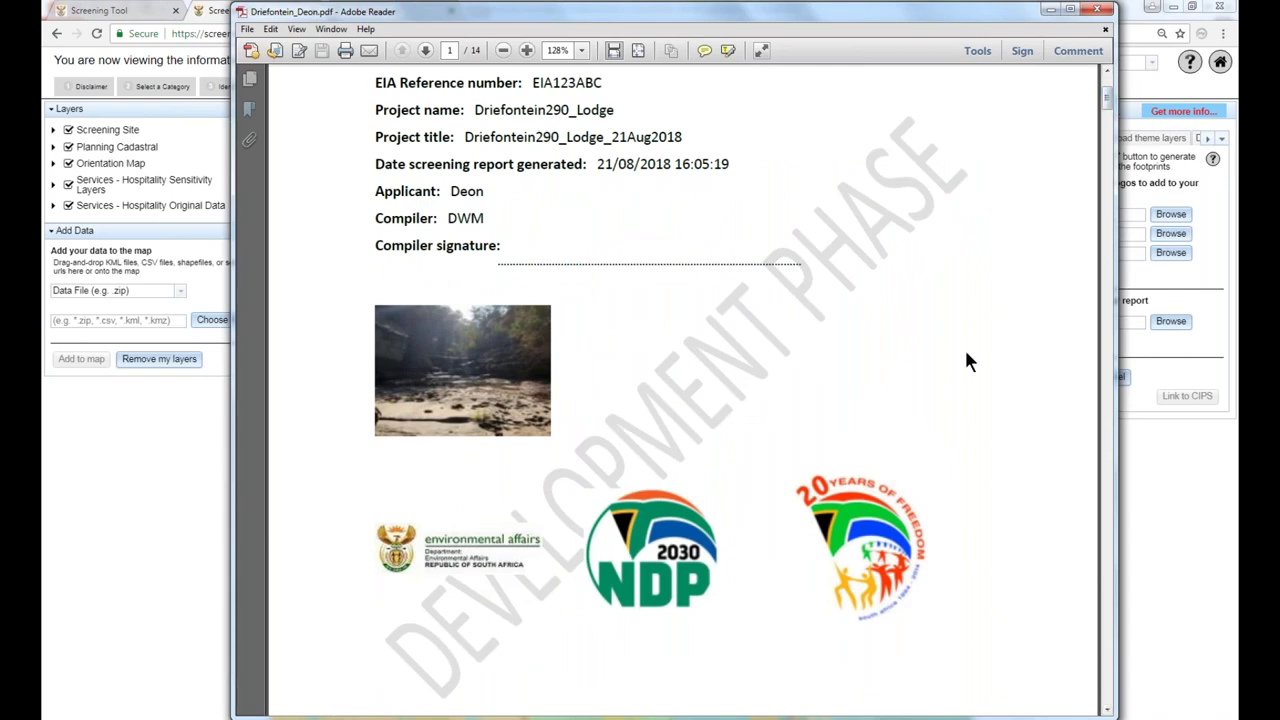
drag(1106, 101, 1110, 143)
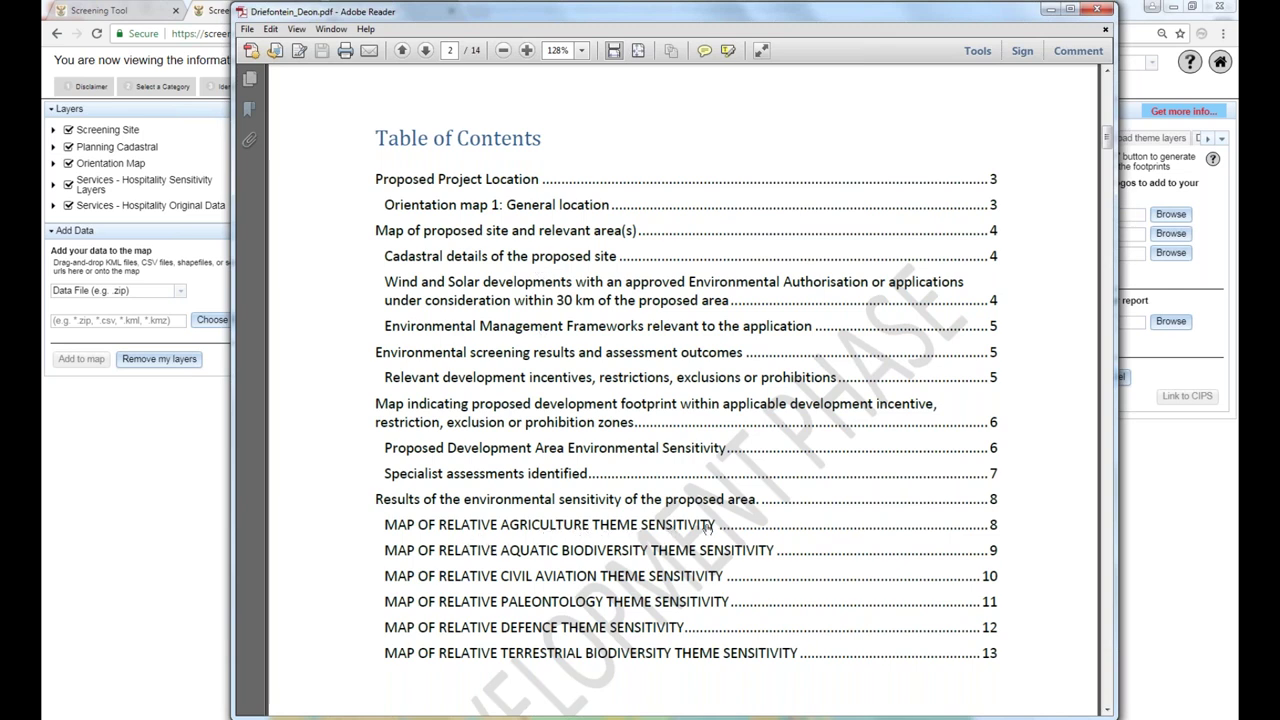
click(622, 530)
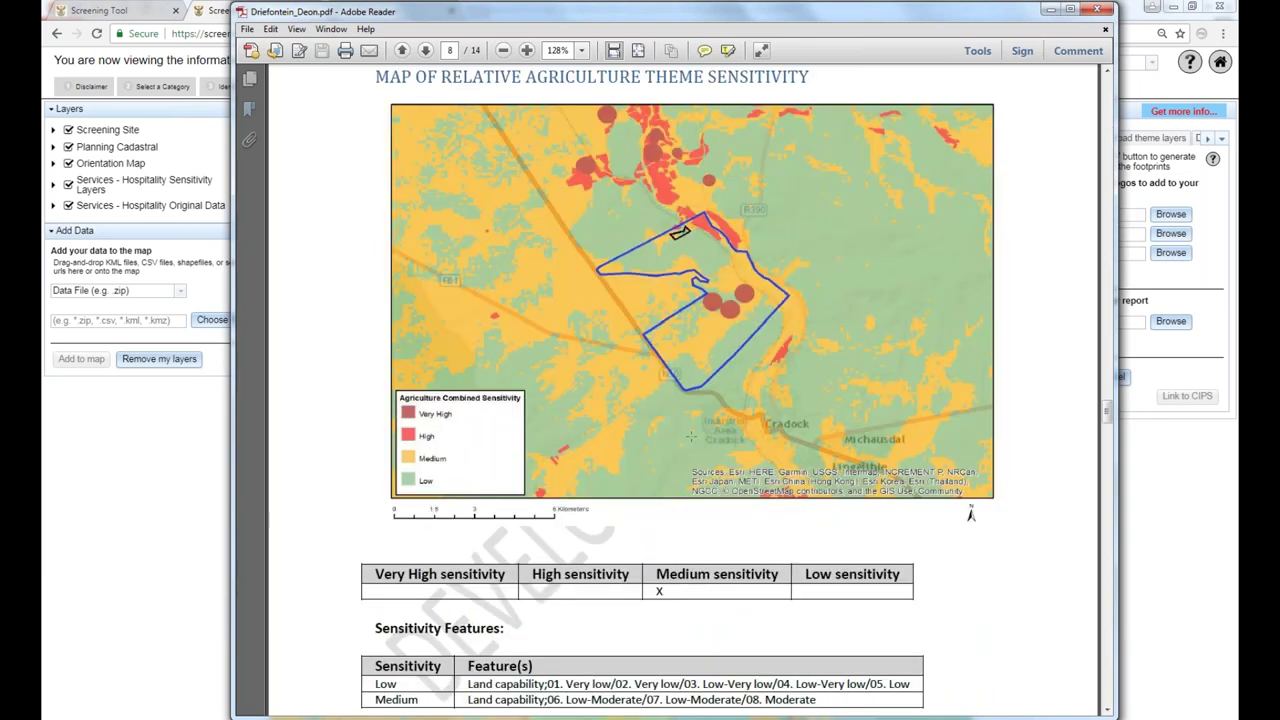
key(Home)
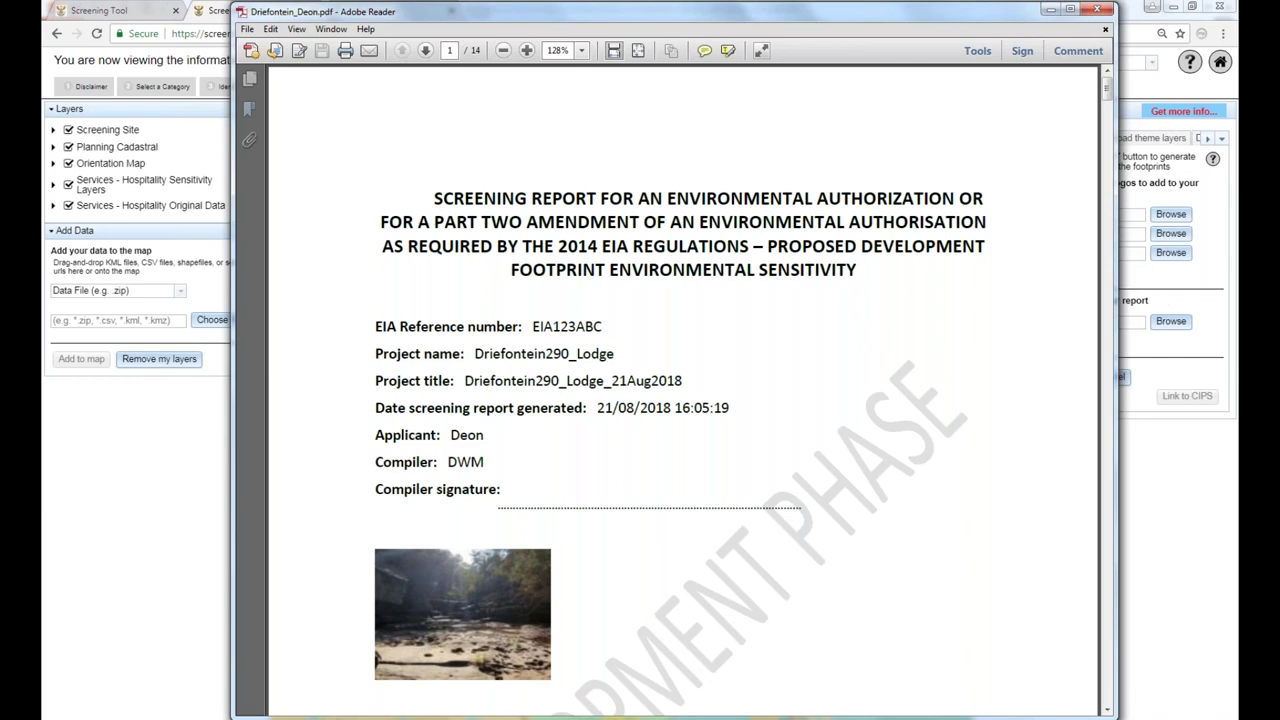
Scroll past the orientation map and cadastral details to page 5's screening results.
drag(1108, 102, 1112, 193)
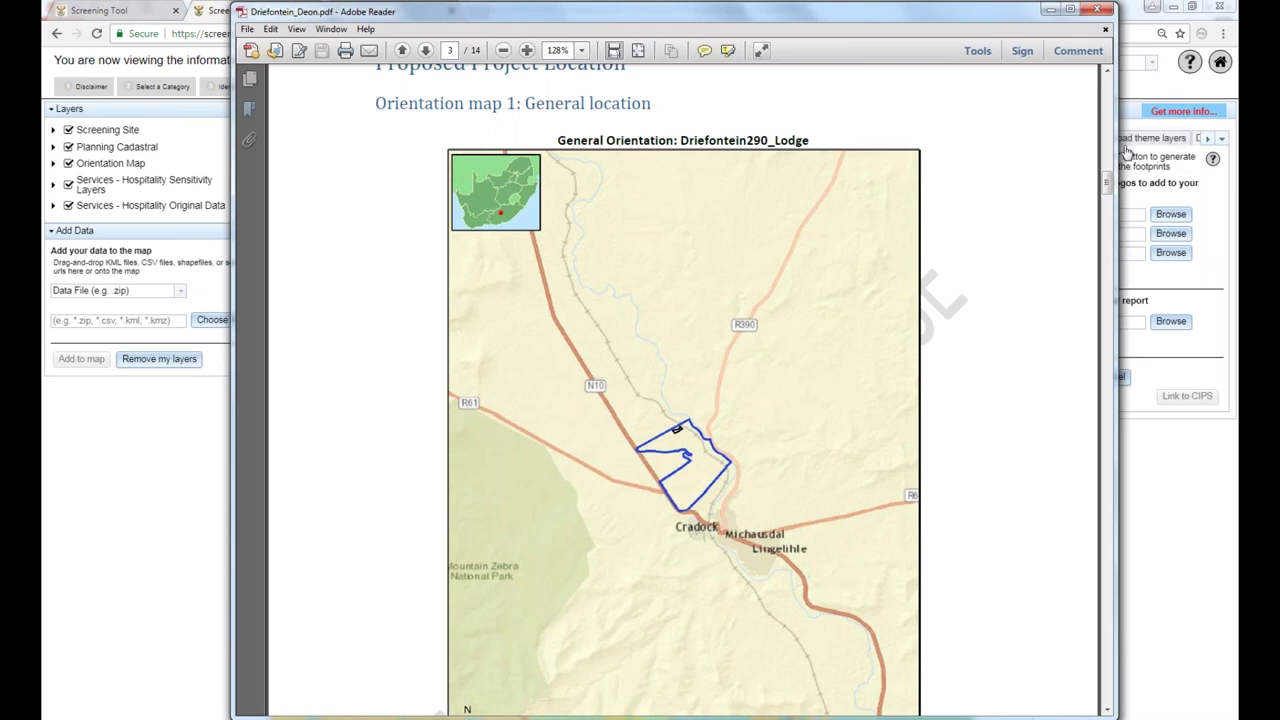
scroll(1112, 192, down, 1)
drag(1110, 192, 1113, 243)
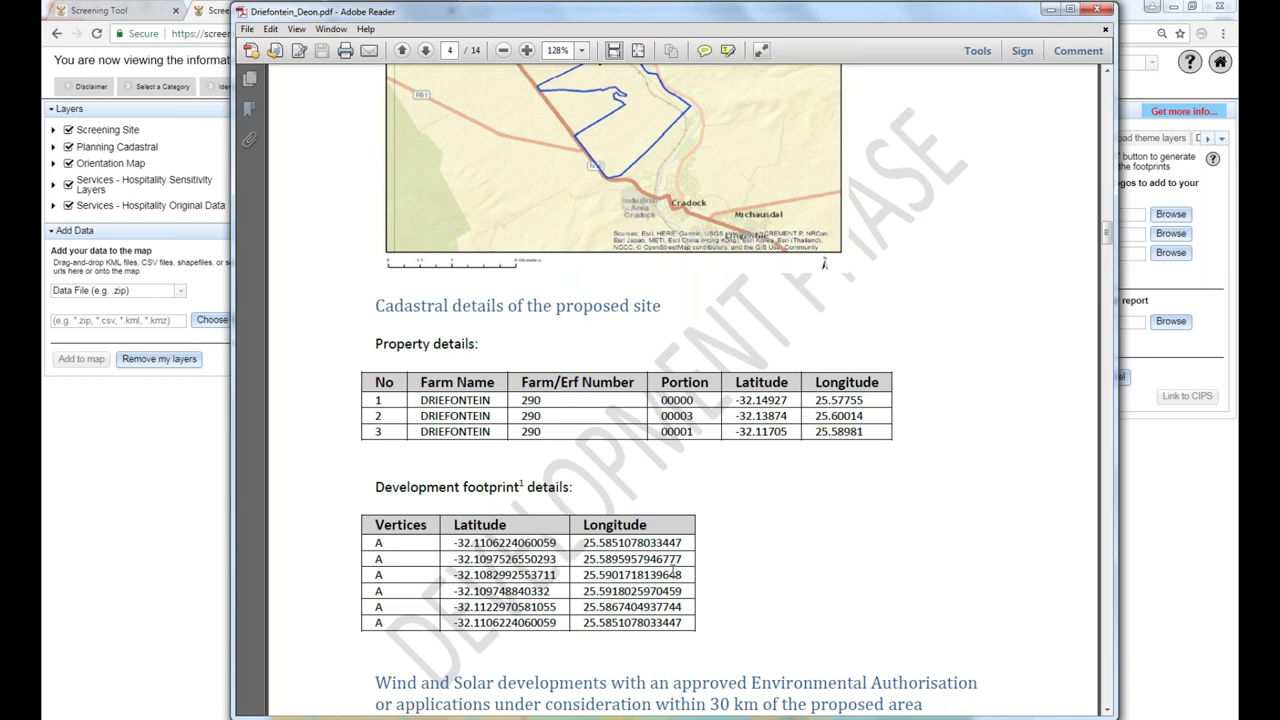
drag(1106, 236, 1108, 291)
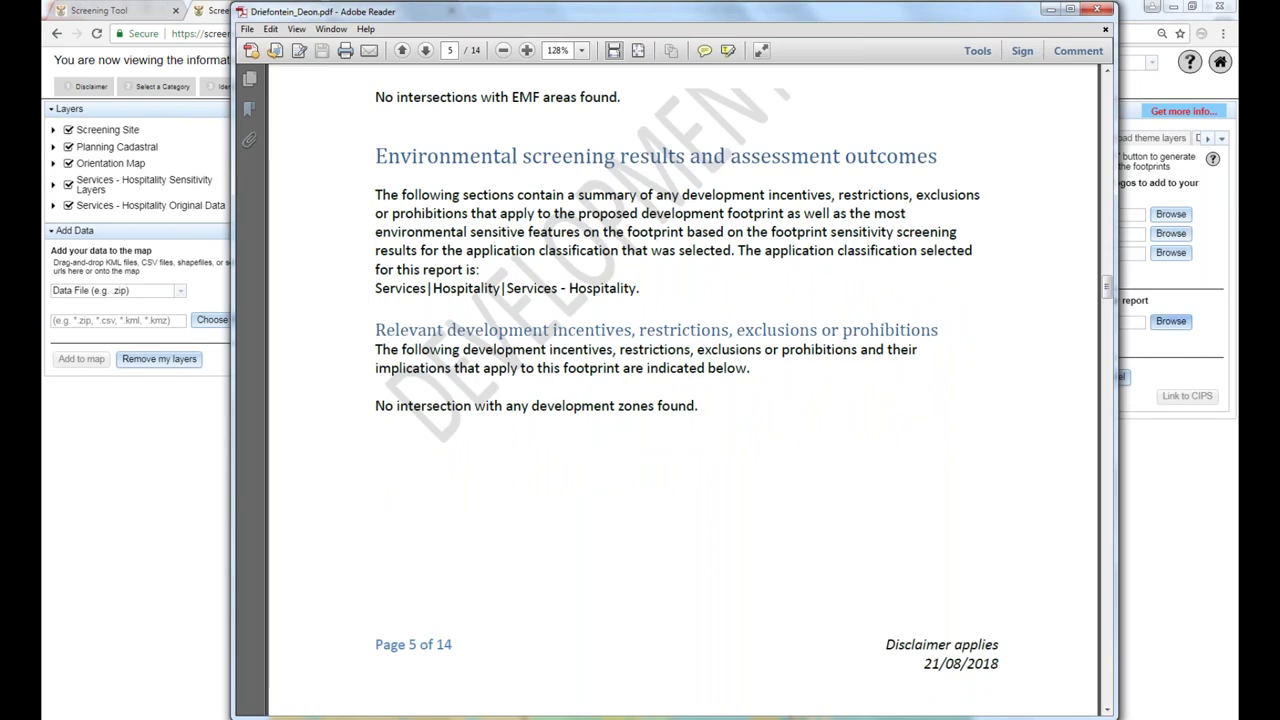
Scroll through the pages 6–7 sensitivity tables and open the DraftAgricultureProtocol.pdf link.
drag(1108, 290, 1116, 318)
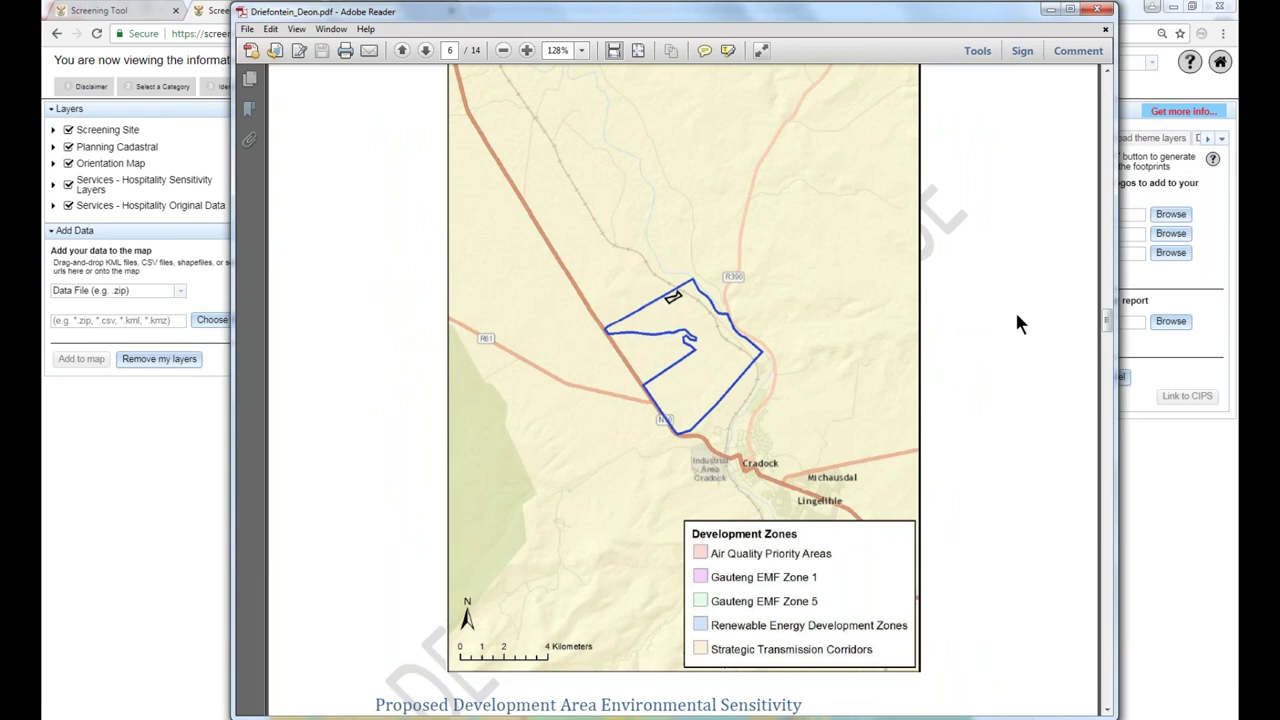
drag(1108, 321, 1109, 352)
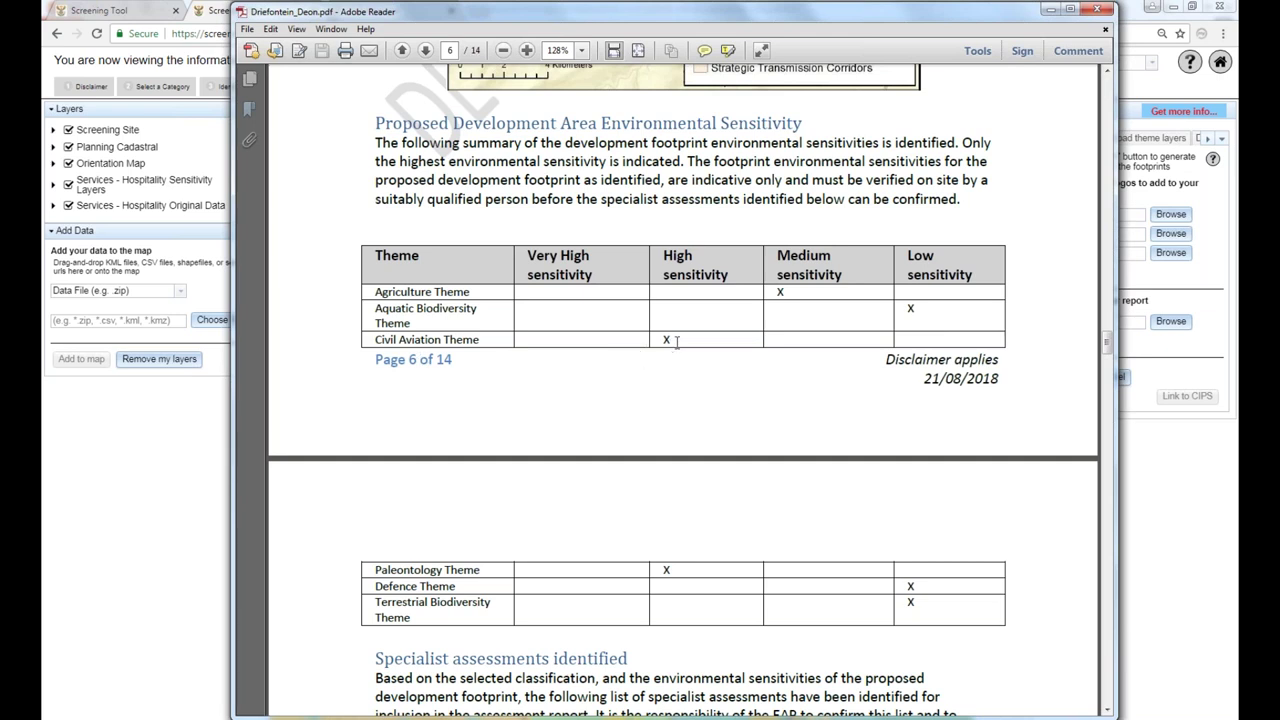
drag(1105, 345, 1107, 365)
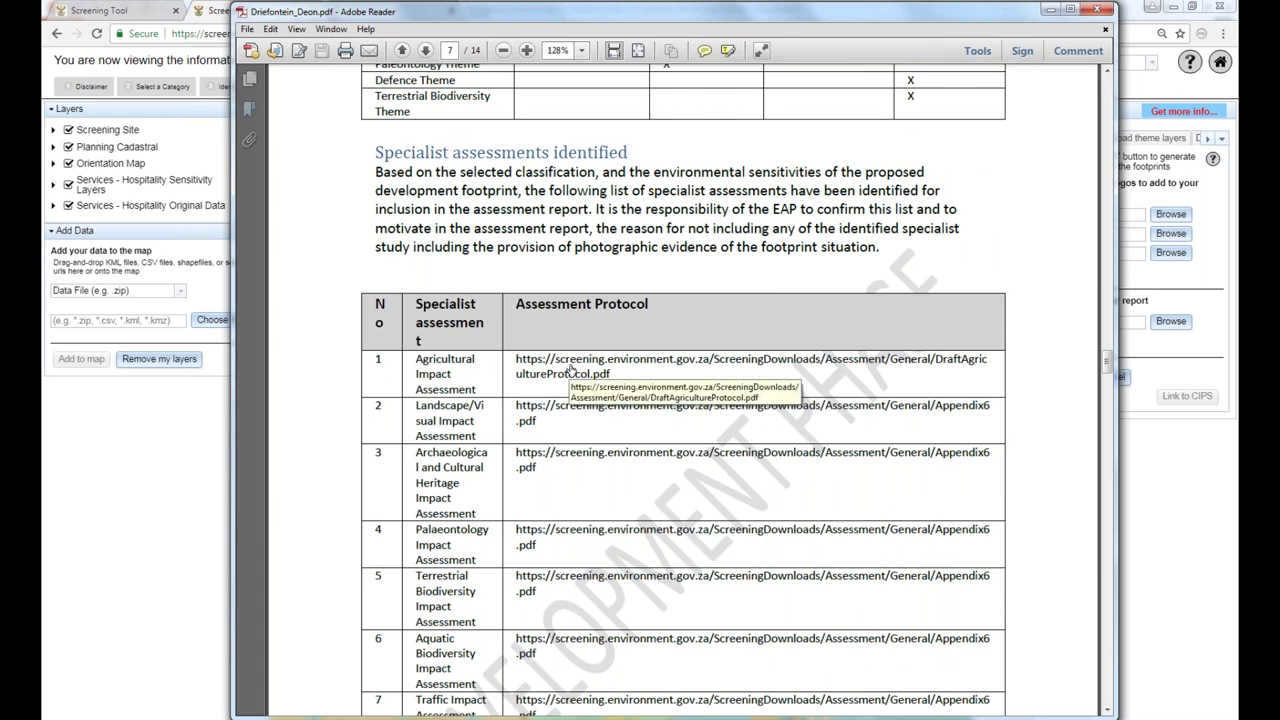
click(571, 370)
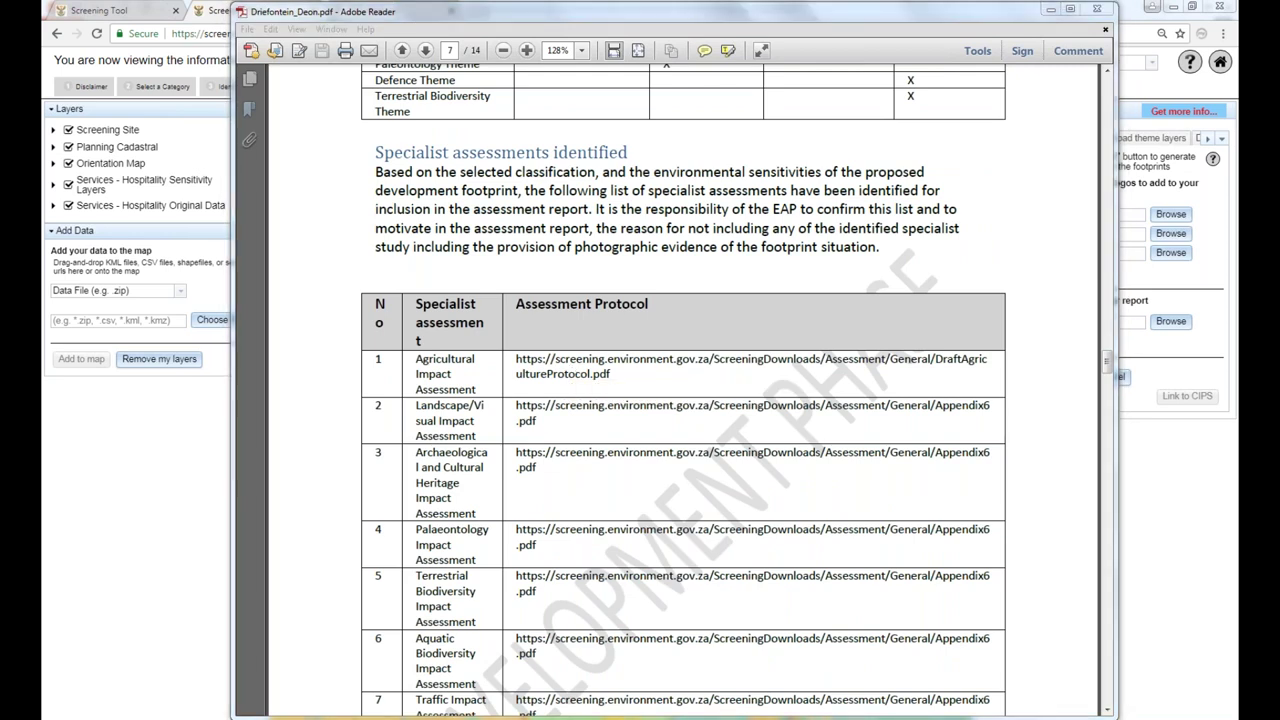